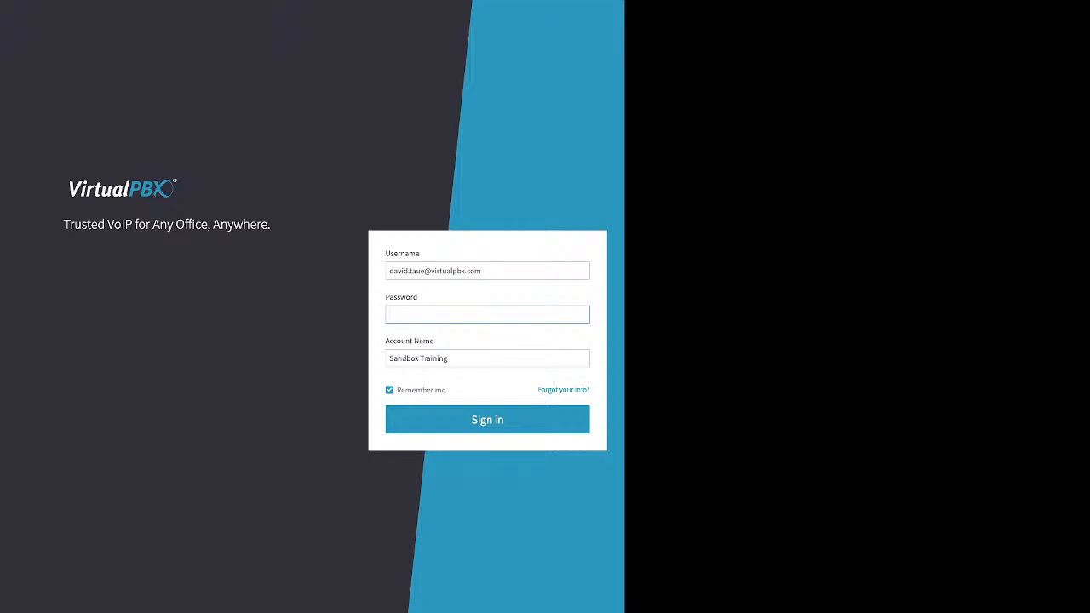
# Step: Enter the password, then follow the 'Forgot your info?' link to the password recovery form
pyautogui.write('•')
pyautogui.press('Return')
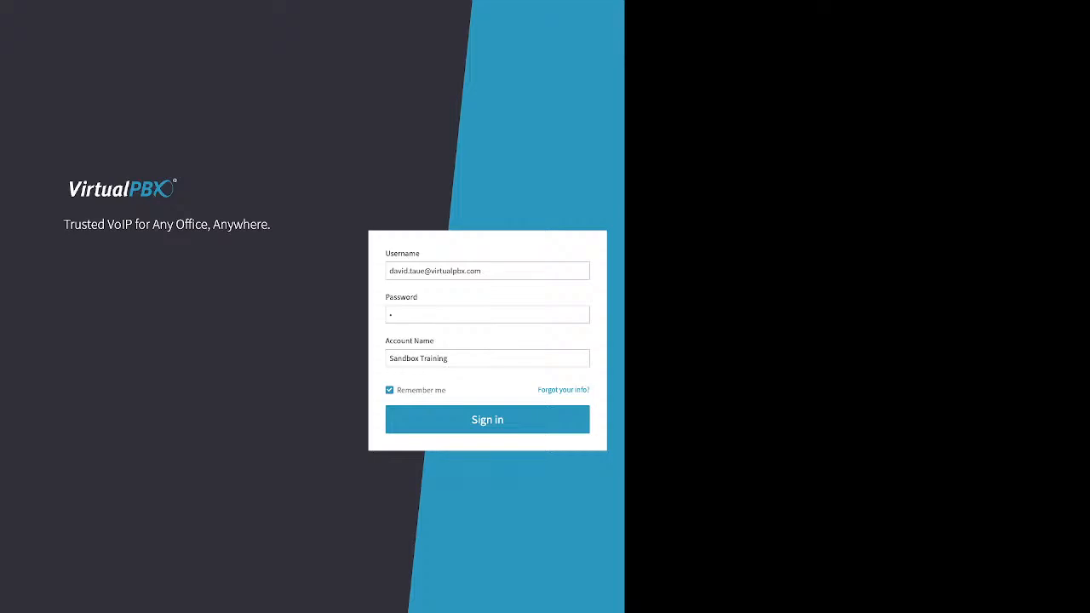
pyautogui.moveTo(538, 390); pyautogui.dragTo(591, 390)
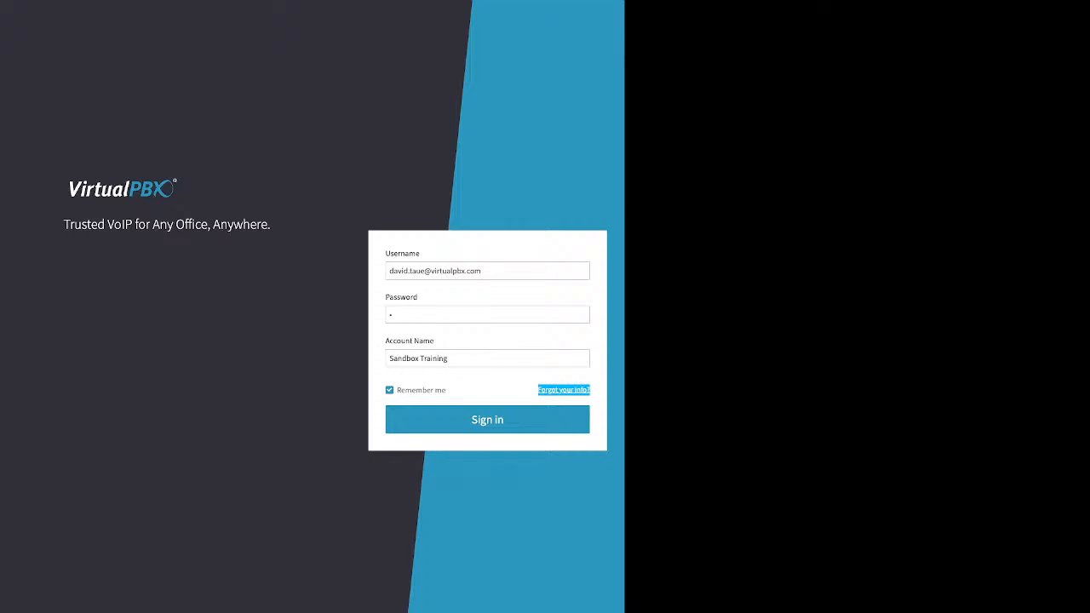
pyautogui.click(564, 390)
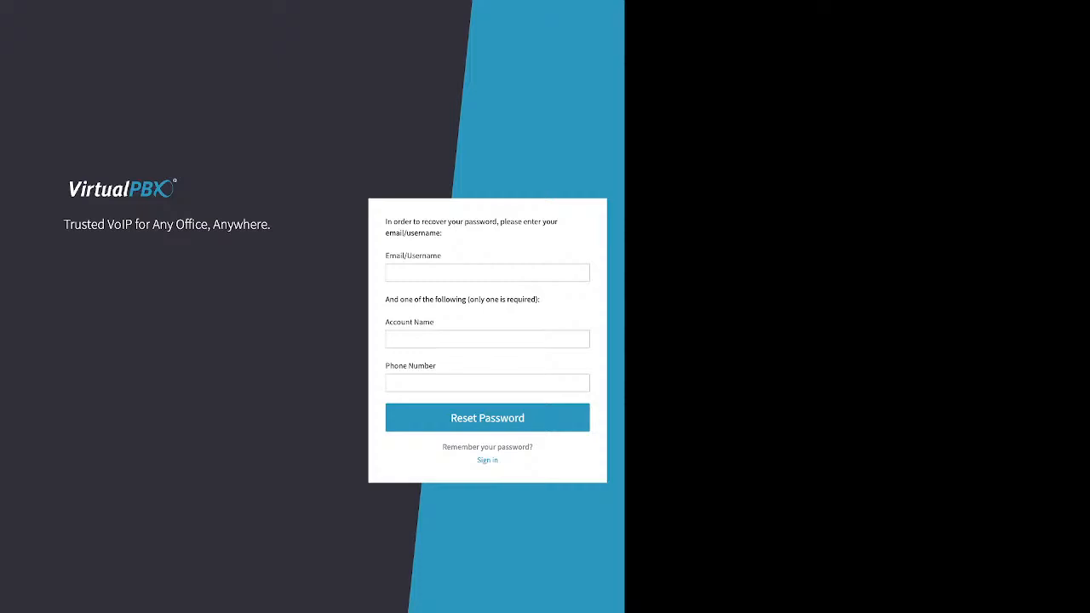
# Step: Highlight the 'only one is required' instruction on the recovery form
pyautogui.moveTo(385, 299); pyautogui.dragTo(539, 299)
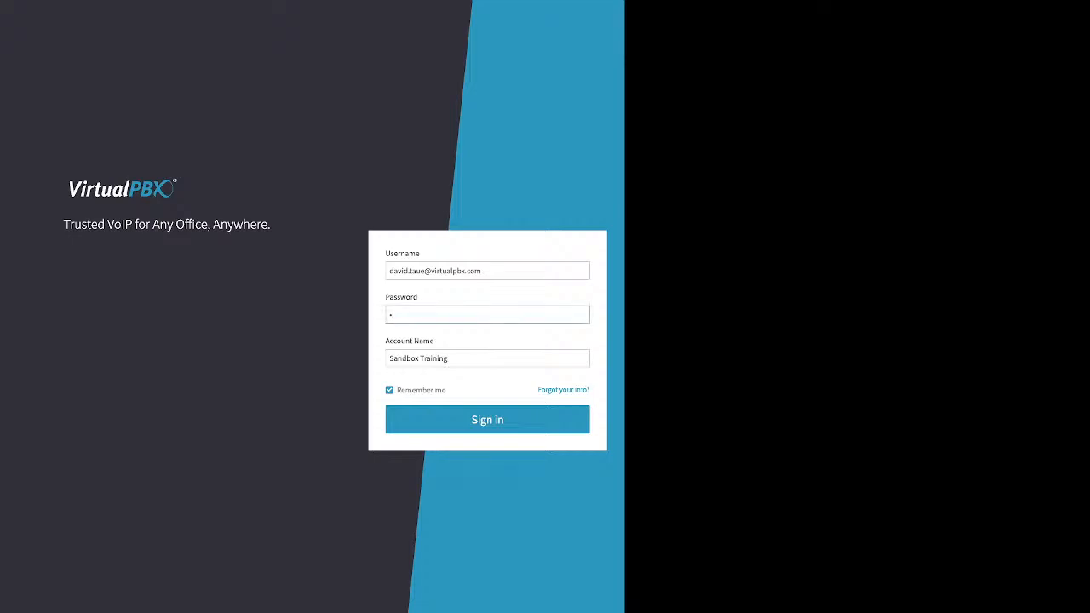
# Step: Enter the password and attempt to sign in
pyautogui.write('******')
pyautogui.doubleClick(487, 420)
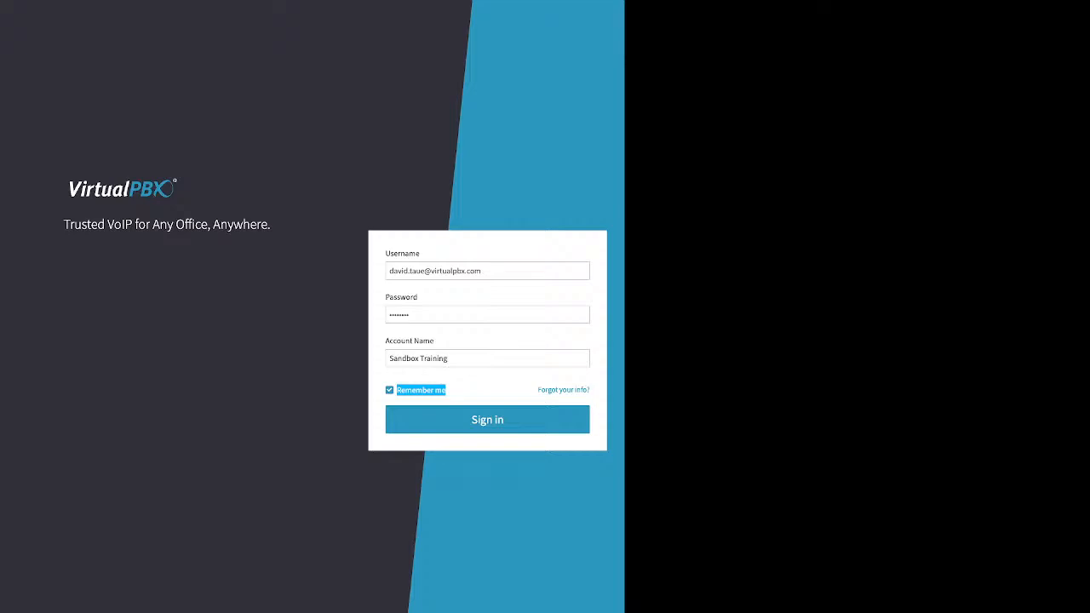
pyautogui.click(487, 420)
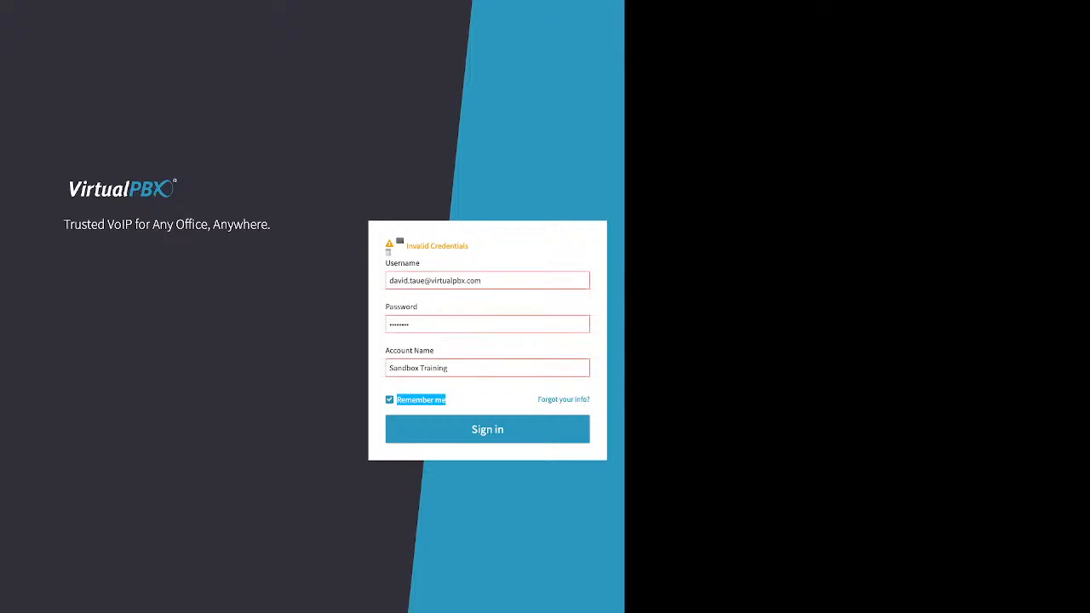
# Step: Replace the rejected password with a retyped one and submit to reach the Dashboard
pyautogui.click(390, 325)
pyautogui.hotkey('ctrl', 'a')
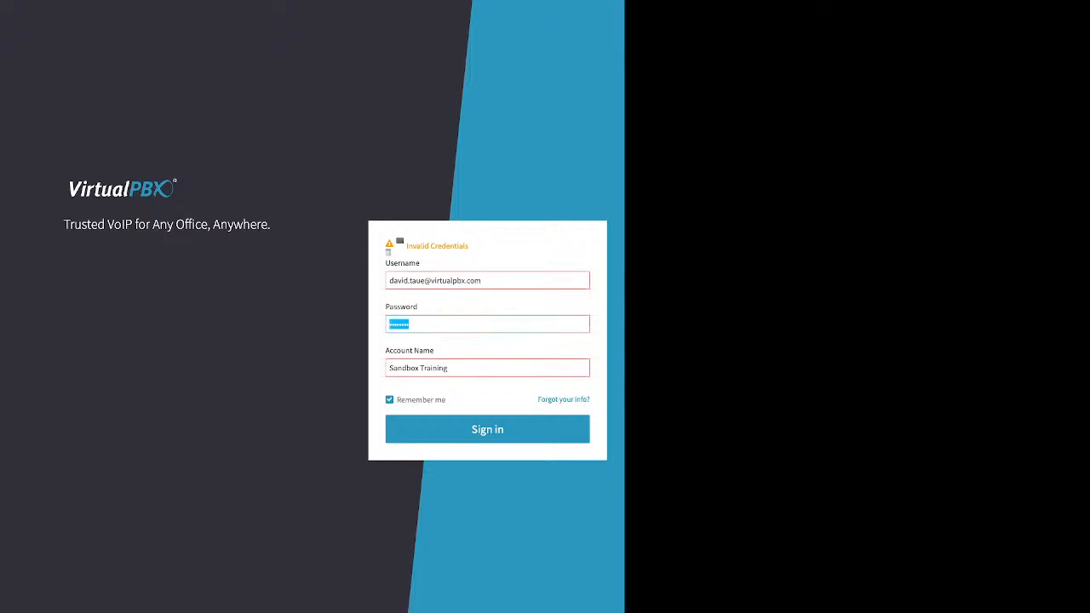
pyautogui.write('•••••••')
pyautogui.press('Return')
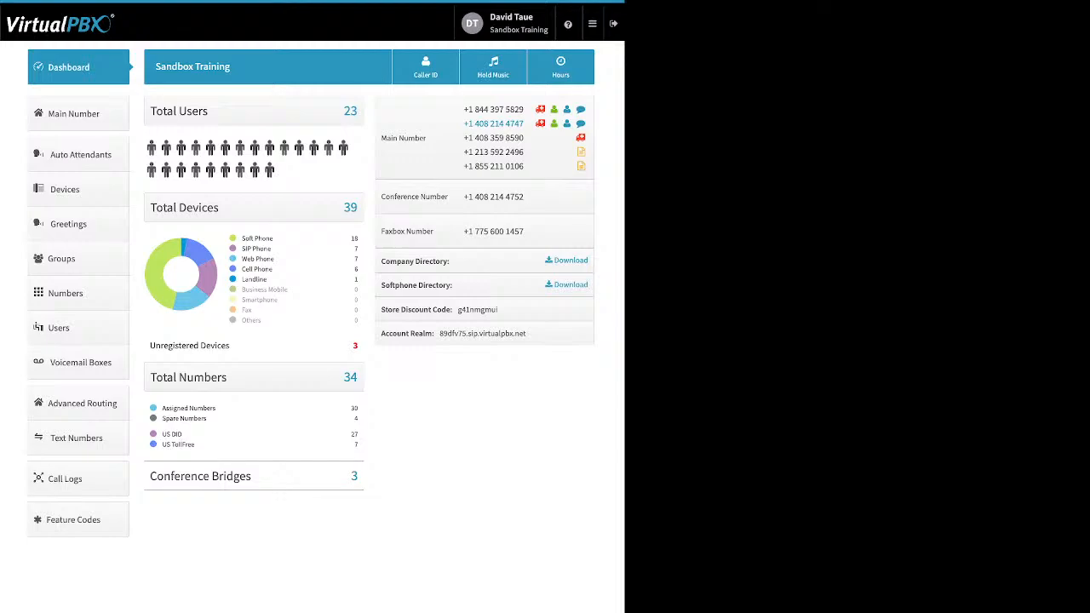
# Step: Open user settings, expand the Password row, then switch to Account settings
pyautogui.click(506, 23)
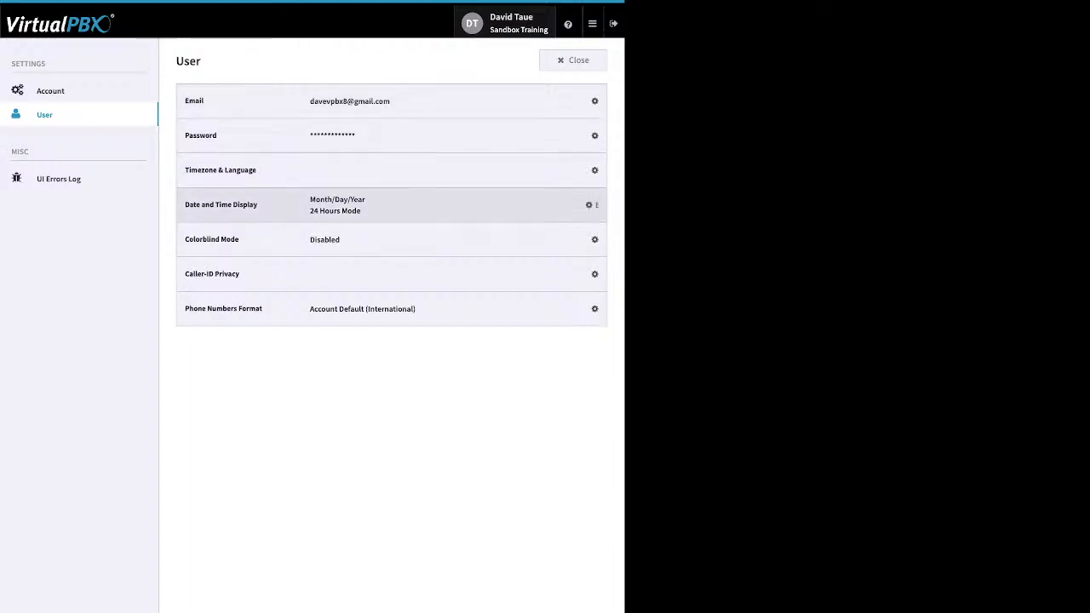
pyautogui.click(595, 136)
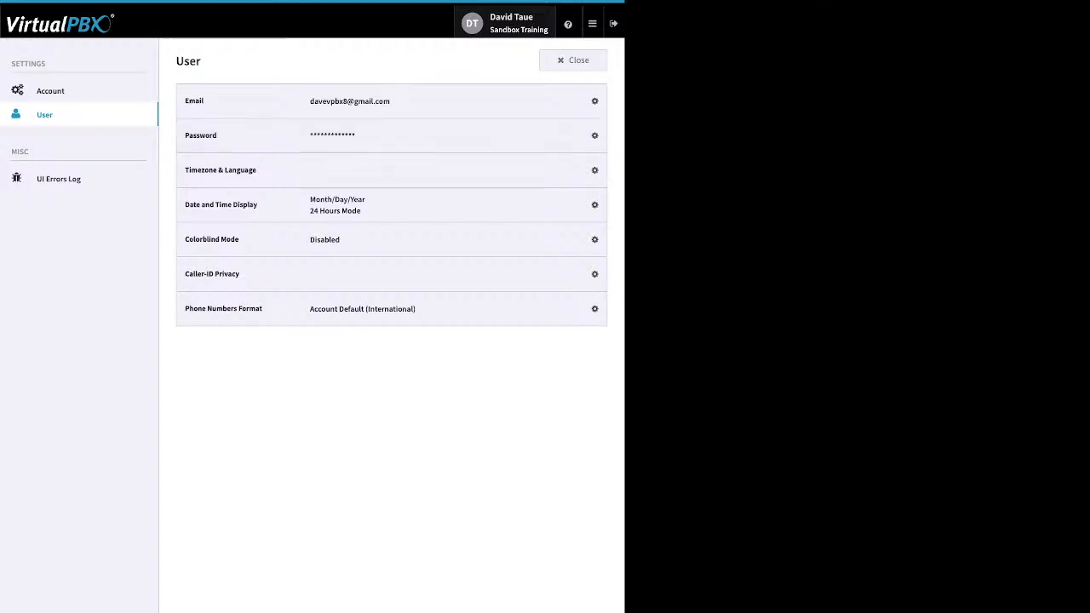
pyautogui.click(52, 91)
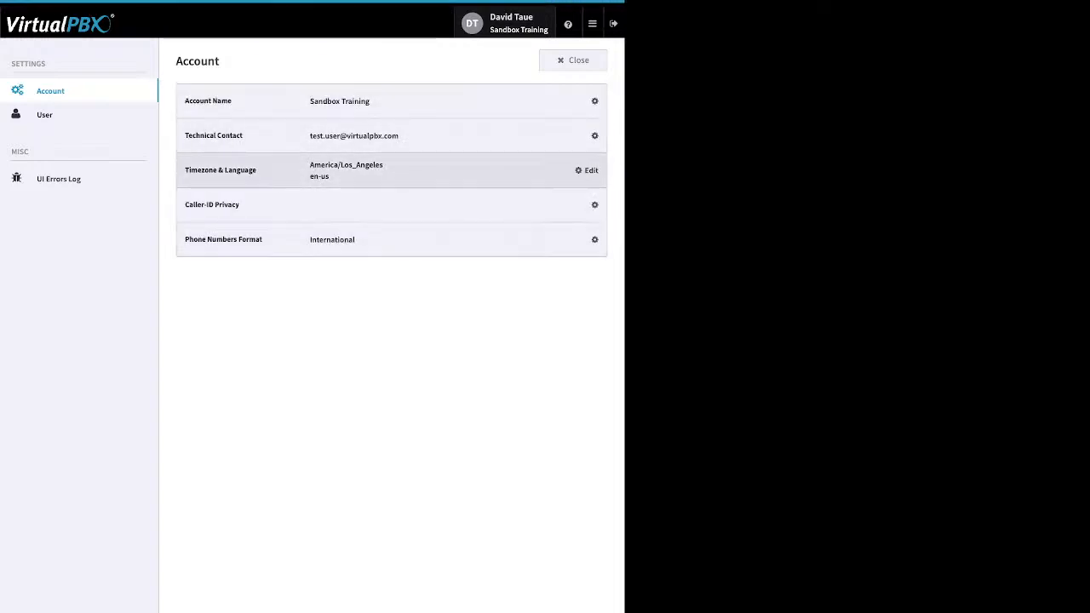
pyautogui.click(587, 170)
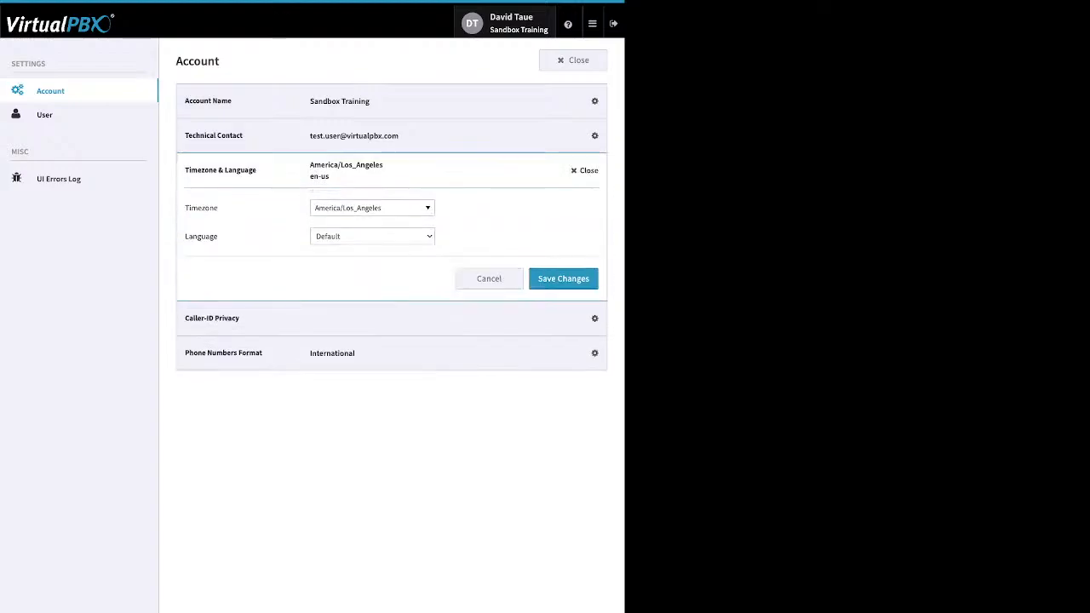
pyautogui.click(585, 170)
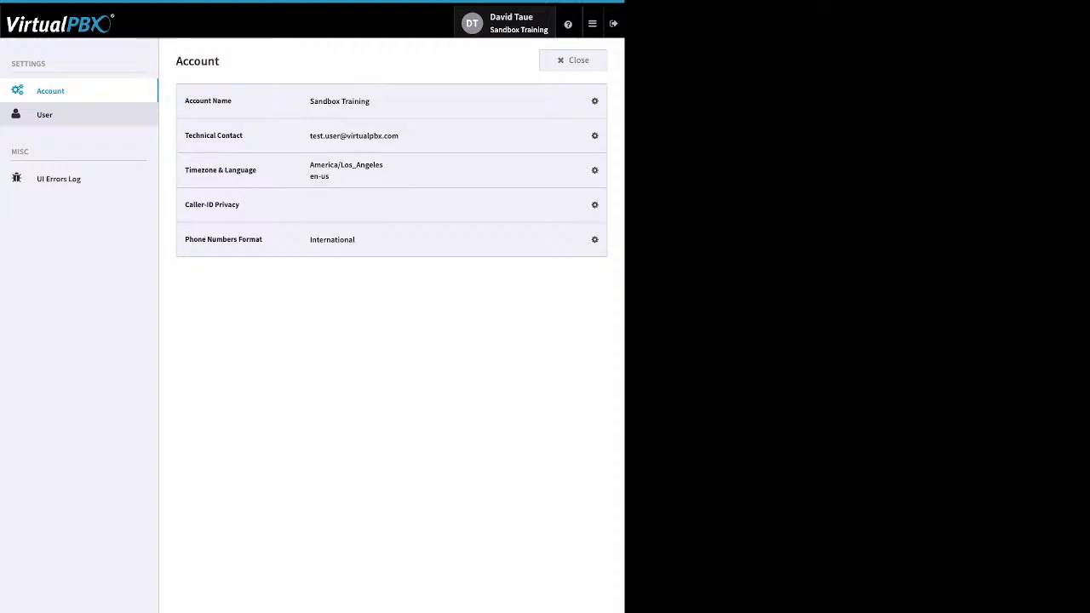
# Step: Switch back to User settings, then close settings to return to the Dashboard
pyautogui.click(45, 115)
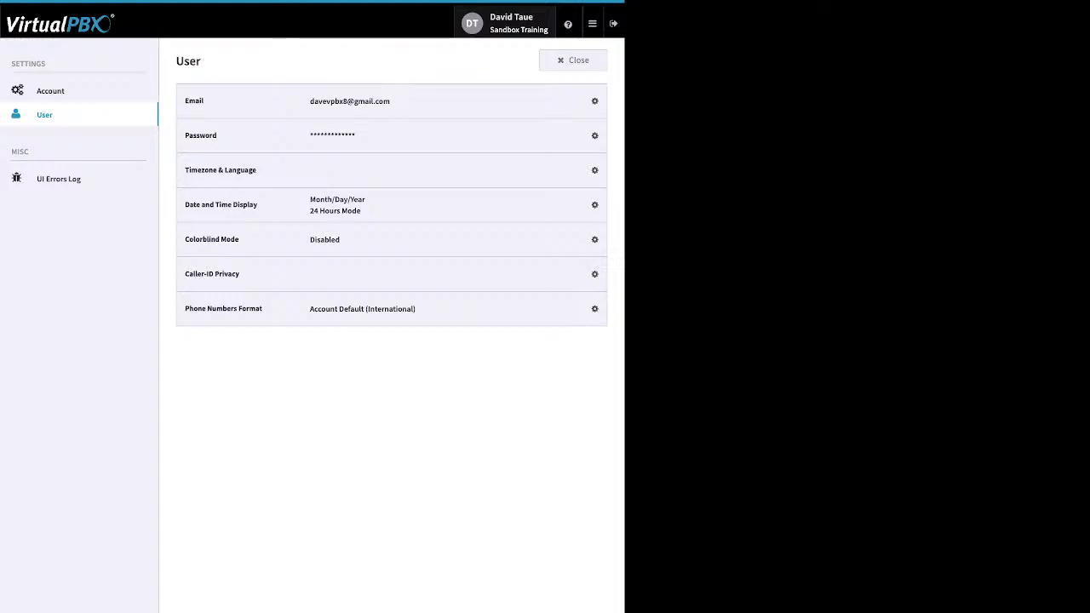
pyautogui.click(573, 60)
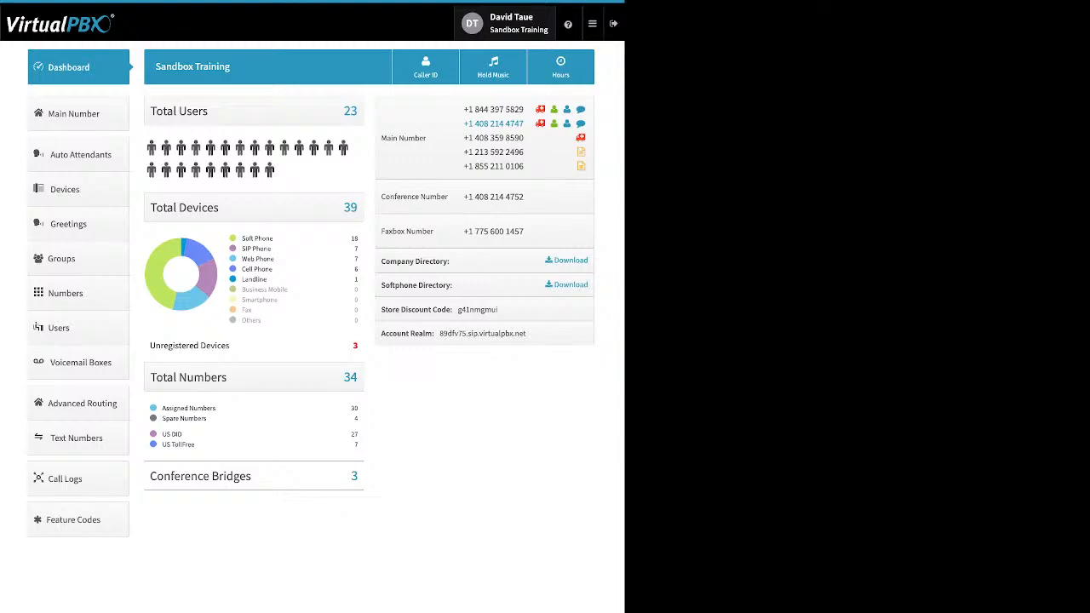
# Step: Reveal the help menu from the '?' icon in the header
pyautogui.moveTo(568, 24)
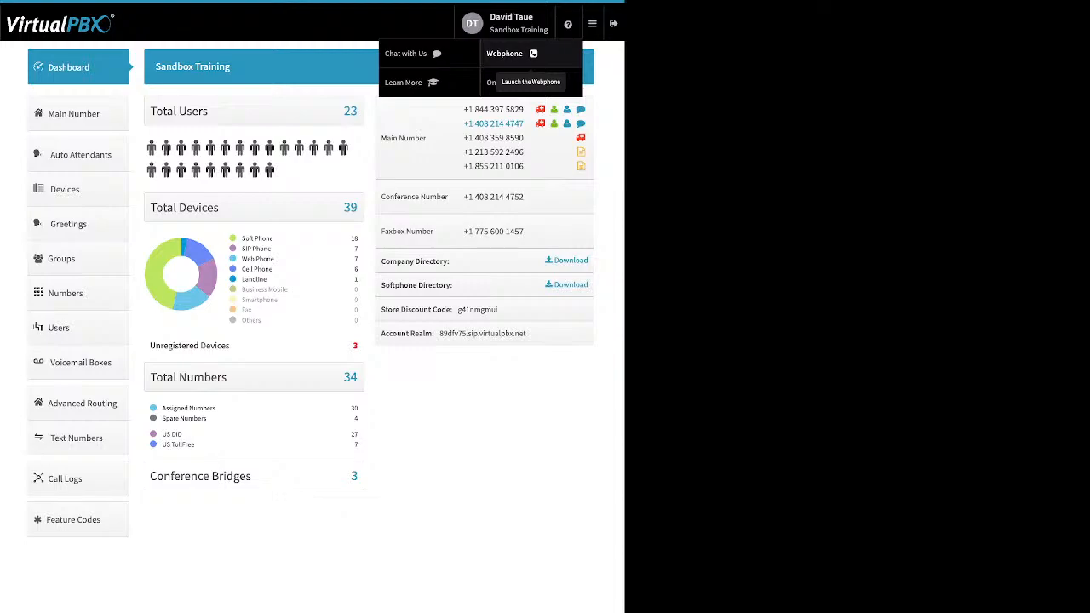
# Step: Dismiss the help menu from the top bar
pyautogui.click(592, 23)
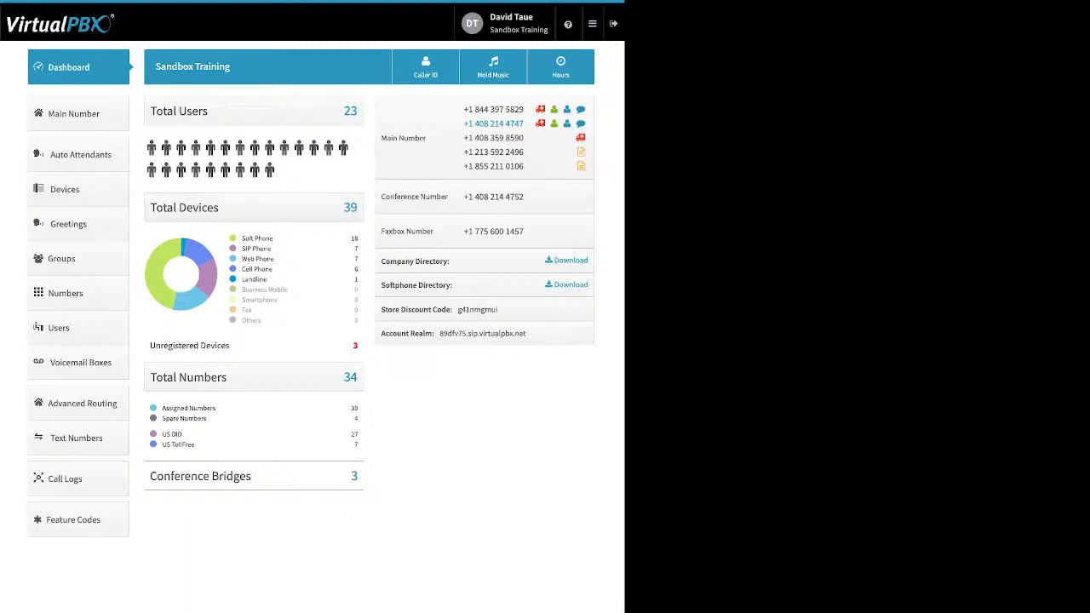
# Step: Highlight the Soft Phone label in the Total Devices legend
pyautogui.moveTo(242, 238); pyautogui.dragTo(273, 239)
pyautogui.tripleClick(262, 248)
pyautogui.moveTo(275, 259); pyautogui.dragTo(242, 259)
pyautogui.moveTo(274, 269); pyautogui.dragTo(242, 270)
pyautogui.moveTo(269, 279); pyautogui.dragTo(242, 280)
pyautogui.click(246, 280)
pyautogui.moveTo(184, 419); pyautogui.dragTo(206, 418)
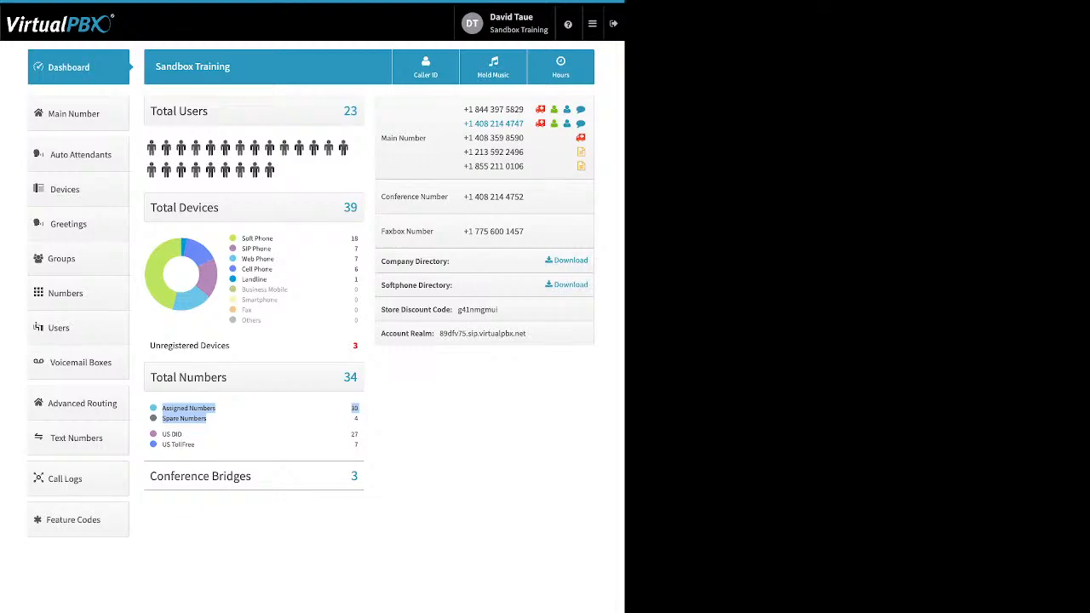
pyautogui.click(256, 418)
pyautogui.moveTo(162, 433); pyautogui.dragTo(359, 445)
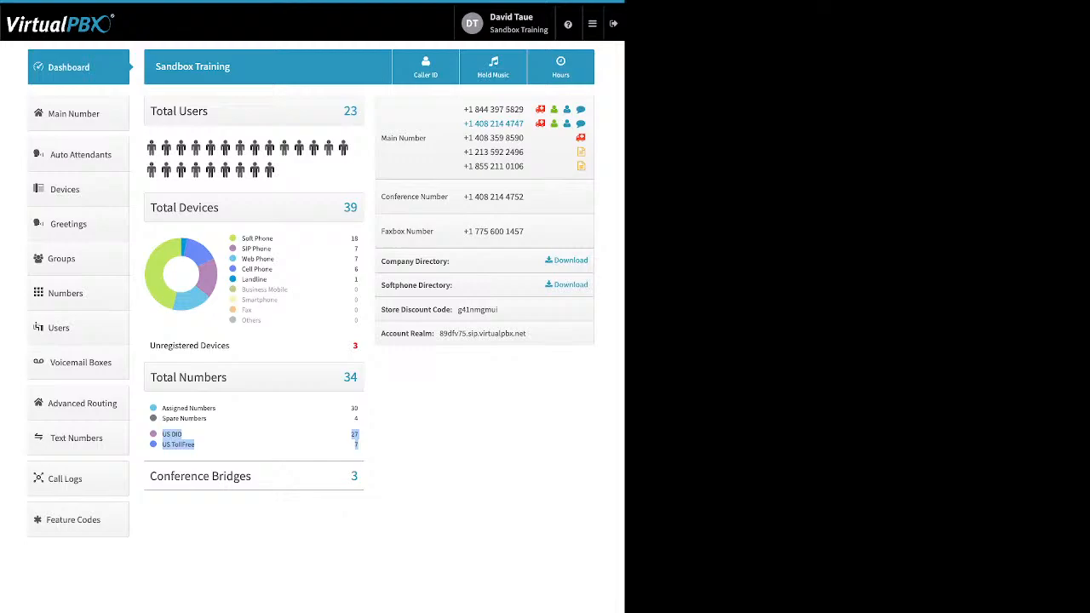
pyautogui.moveTo(252, 477); pyautogui.dragTo(204, 477)
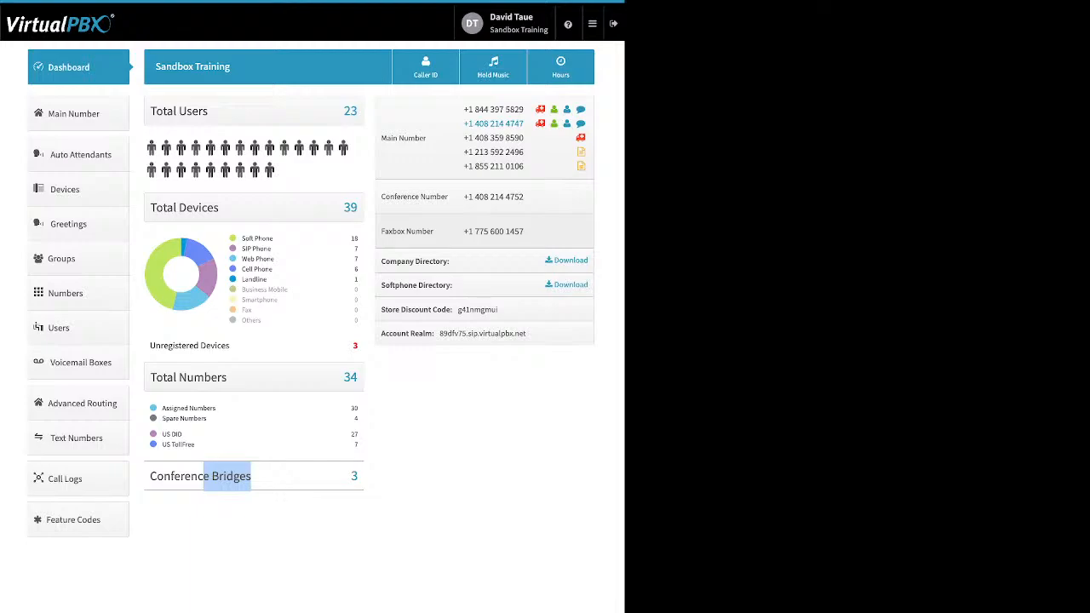
pyautogui.moveTo(451, 262); pyautogui.dragTo(386, 261)
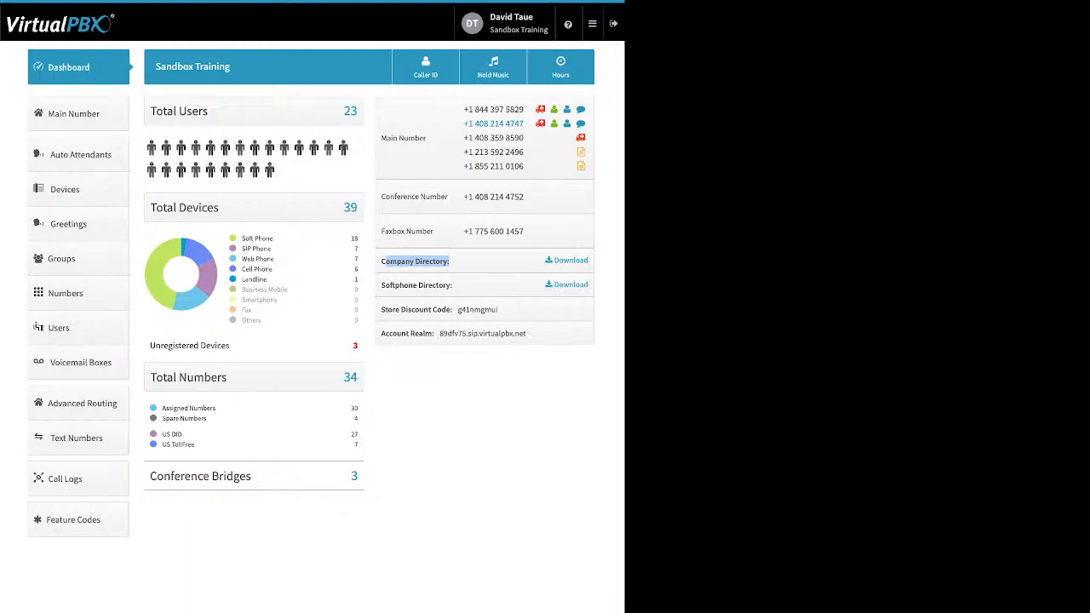
# Step: Highlight the Softphone Directory, Store Discount Code and Account Realm lines, then open Caller ID
pyautogui.moveTo(453, 285); pyautogui.dragTo(381, 285)
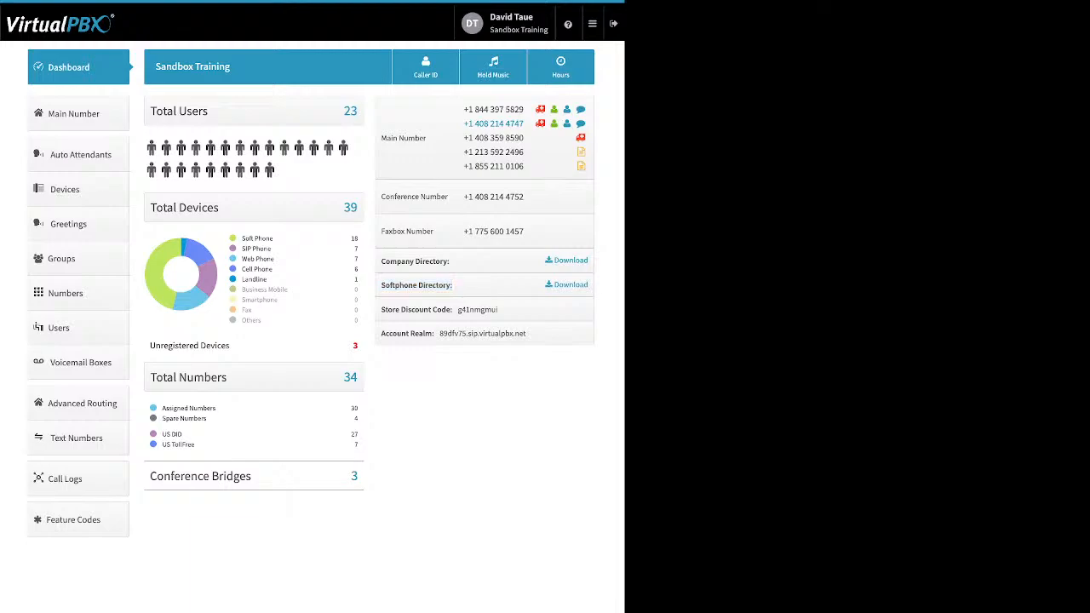
pyautogui.tripleClick(419, 311)
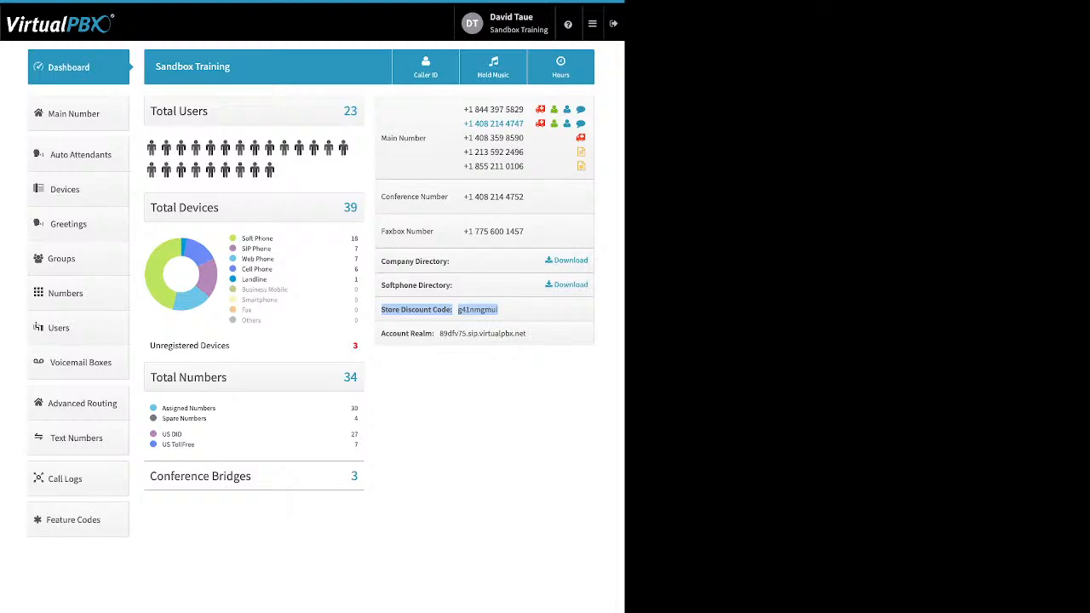
pyautogui.moveTo(382, 333); pyautogui.dragTo(526, 333)
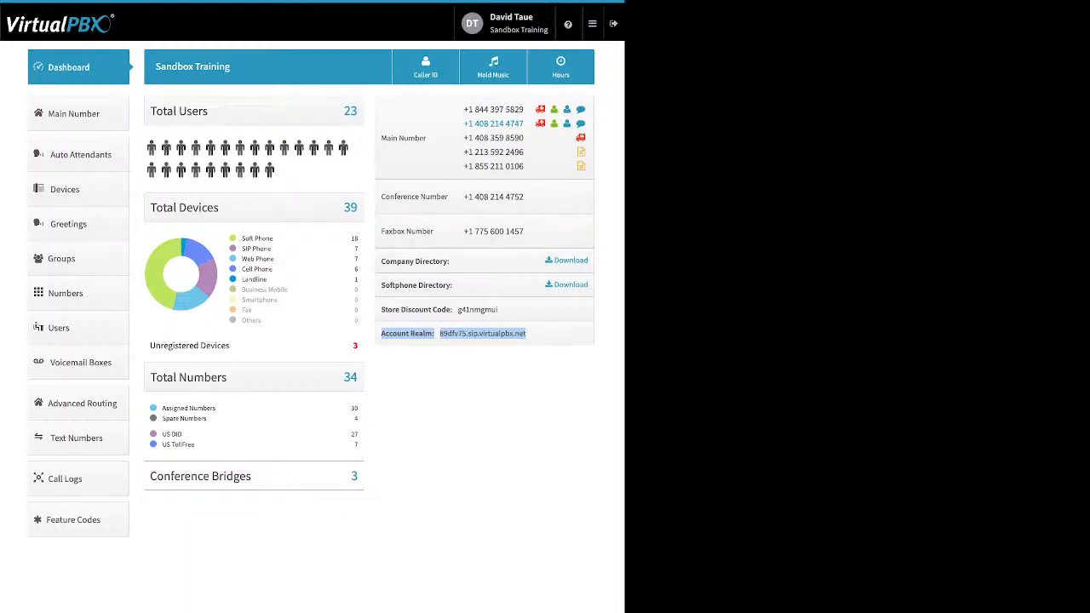
pyautogui.click(426, 67)
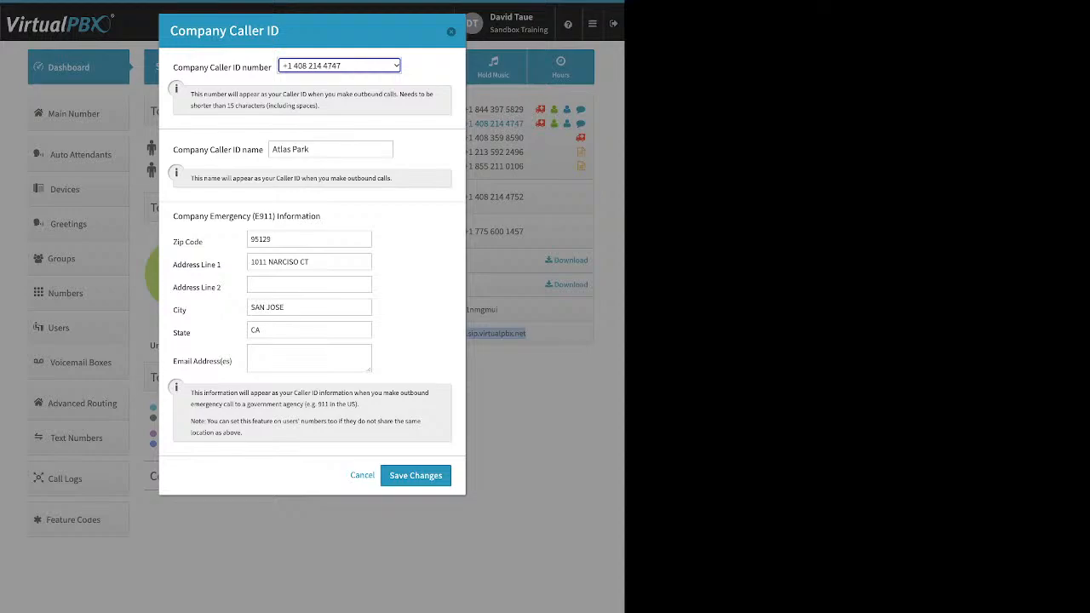
pyautogui.click(417, 256)
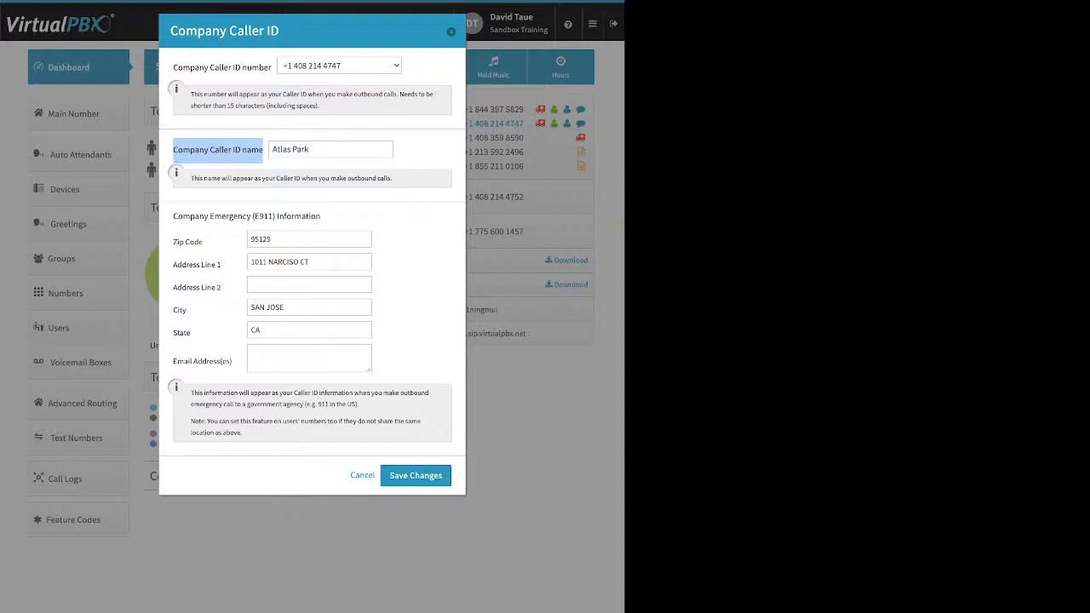
pyautogui.tripleClick(294, 149)
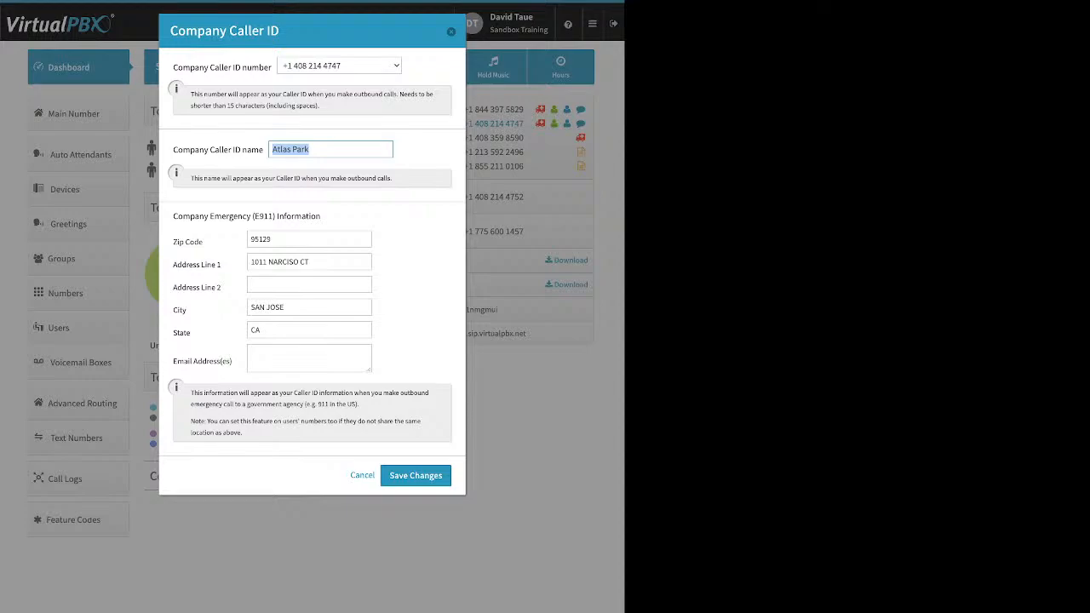
pyautogui.click(298, 240)
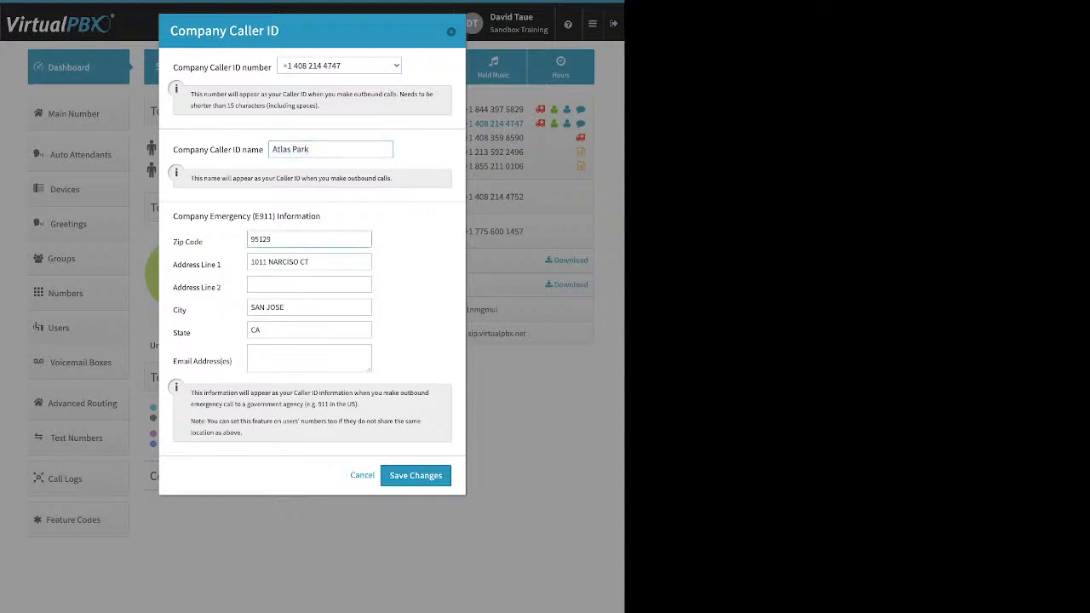
# Step: Highlight the E911 heading and 'Atlas Park' caller ID name, then cancel without saving
pyautogui.moveTo(173, 216); pyautogui.dragTo(274, 216)
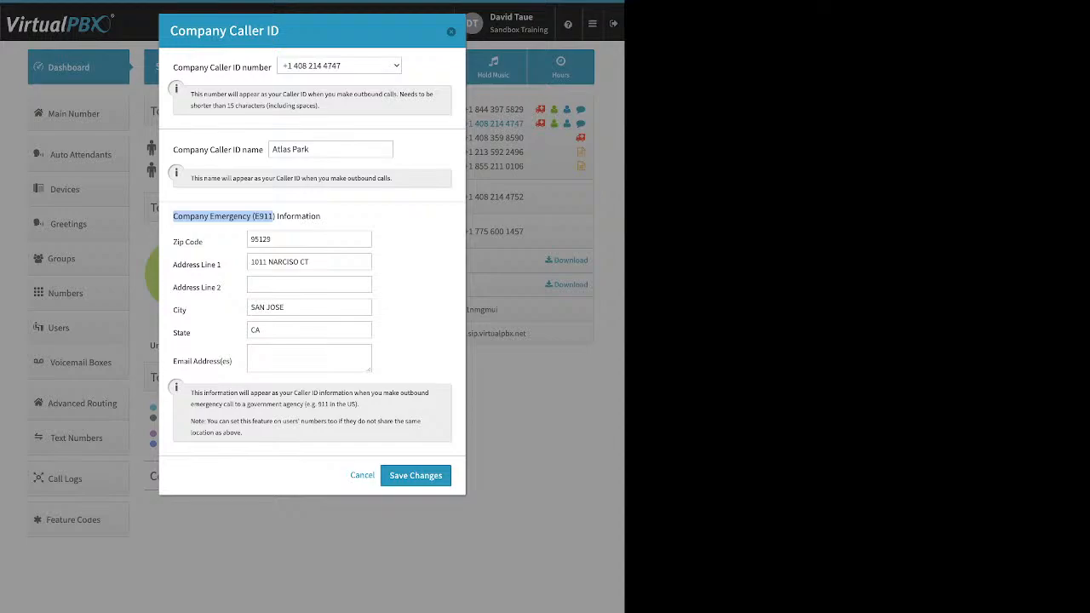
pyautogui.click(274, 217)
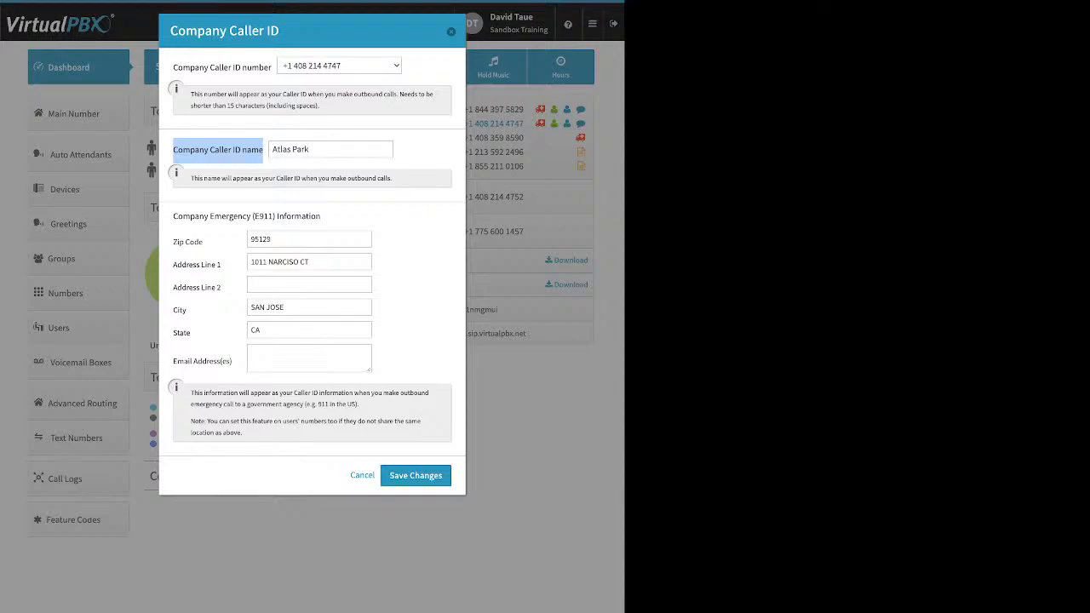
pyautogui.tripleClick(291, 149)
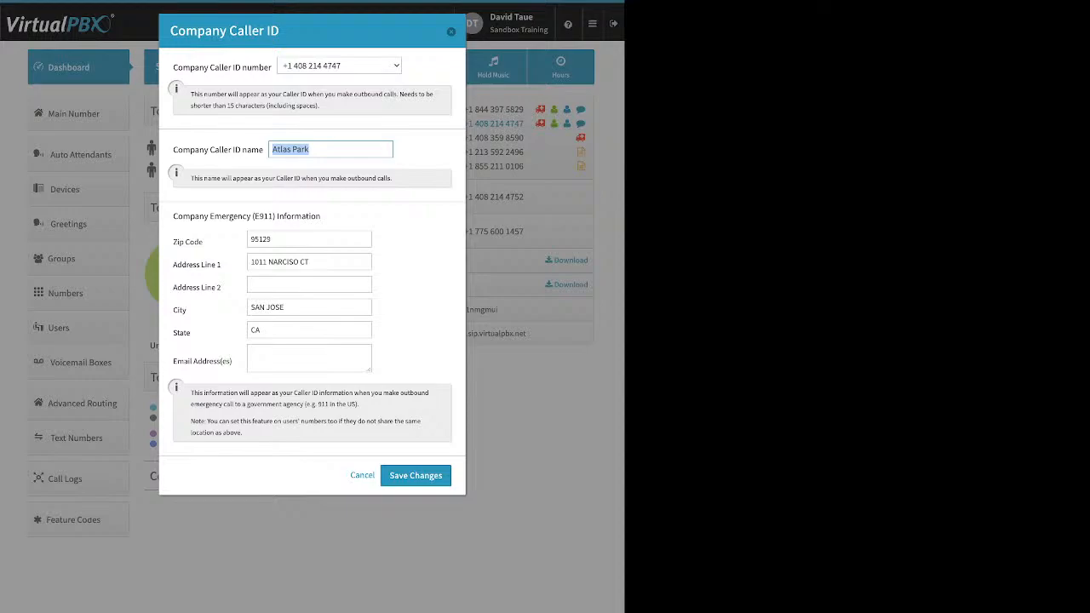
pyautogui.click(451, 31)
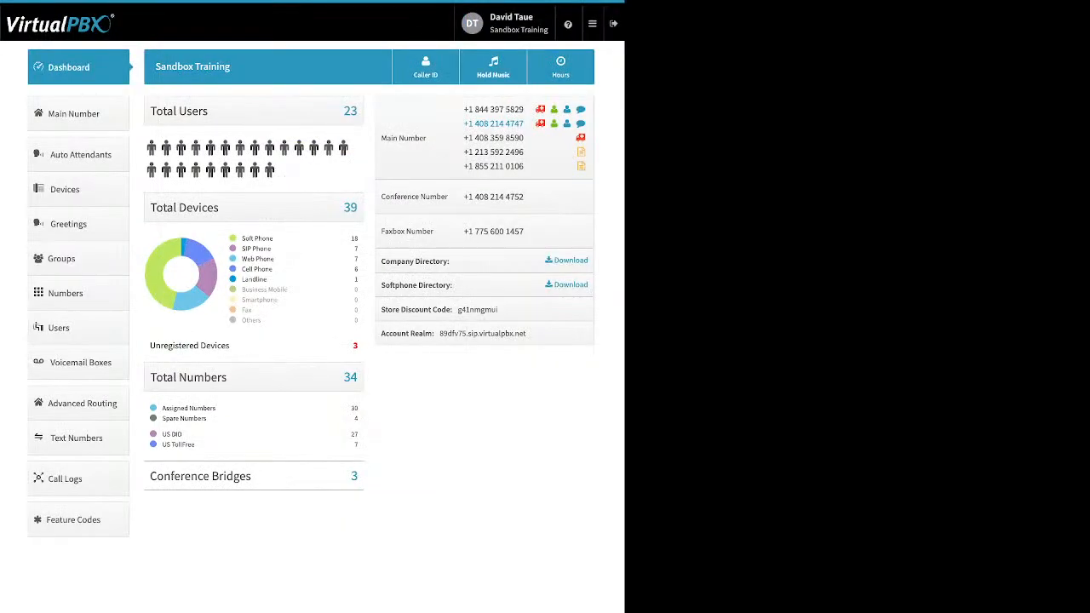
pyautogui.click(494, 67)
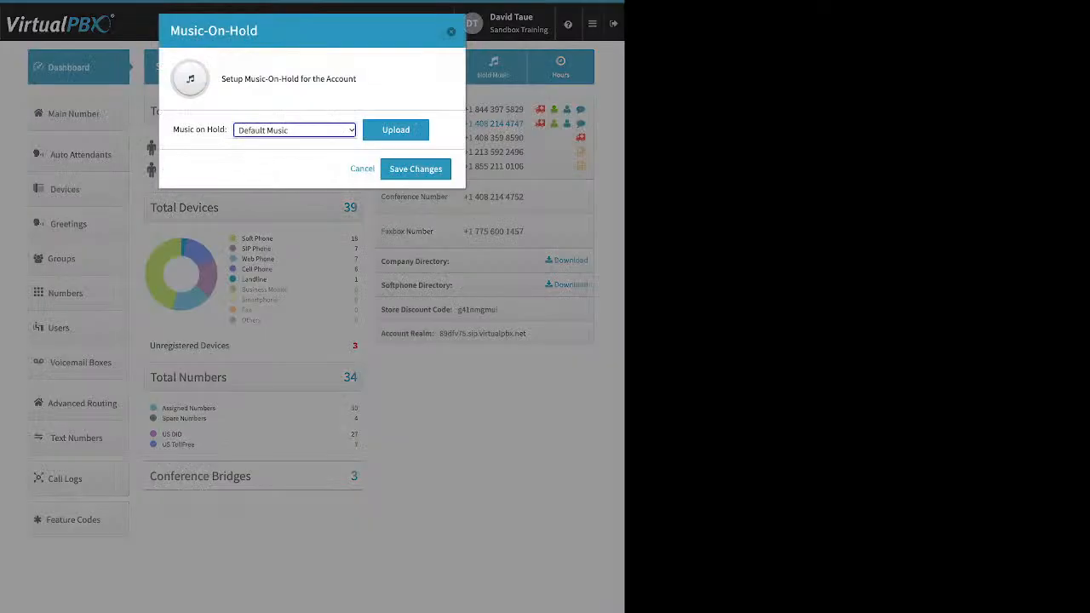
pyautogui.click(396, 130)
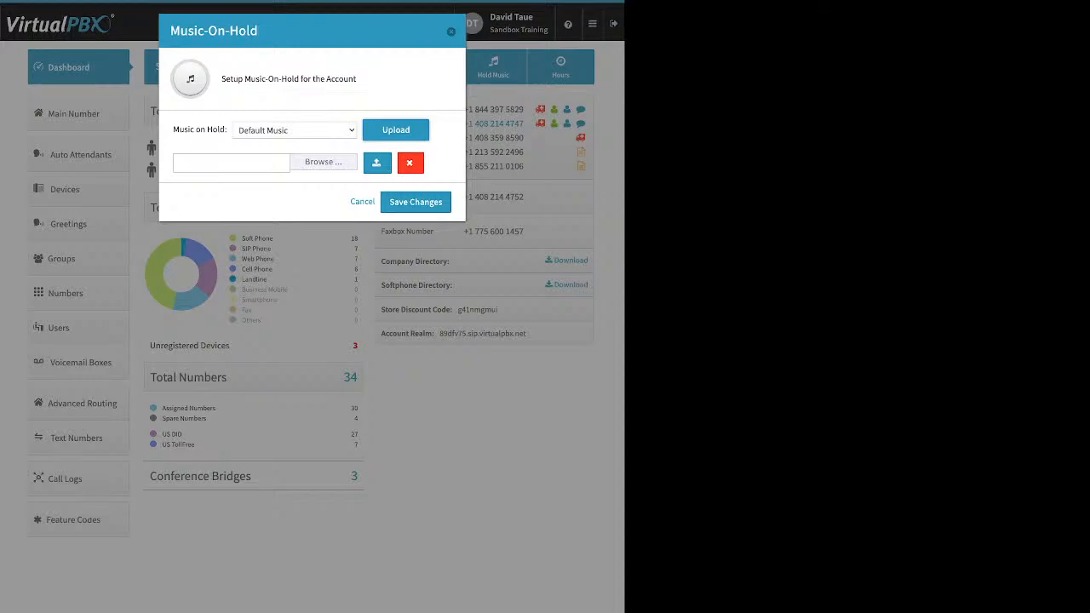
pyautogui.press('Escape')
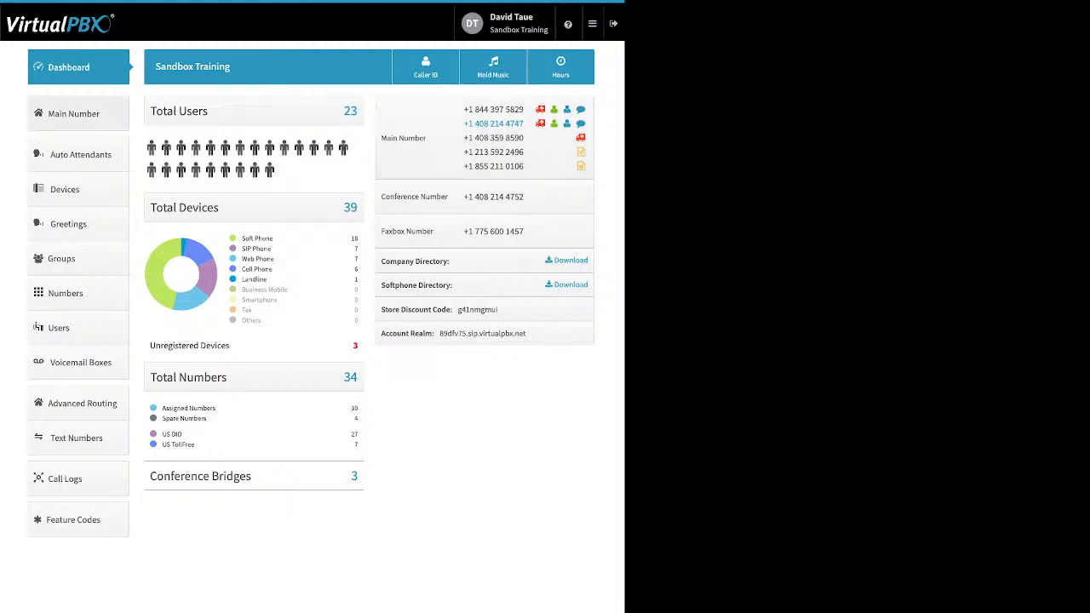
pyautogui.click(74, 114)
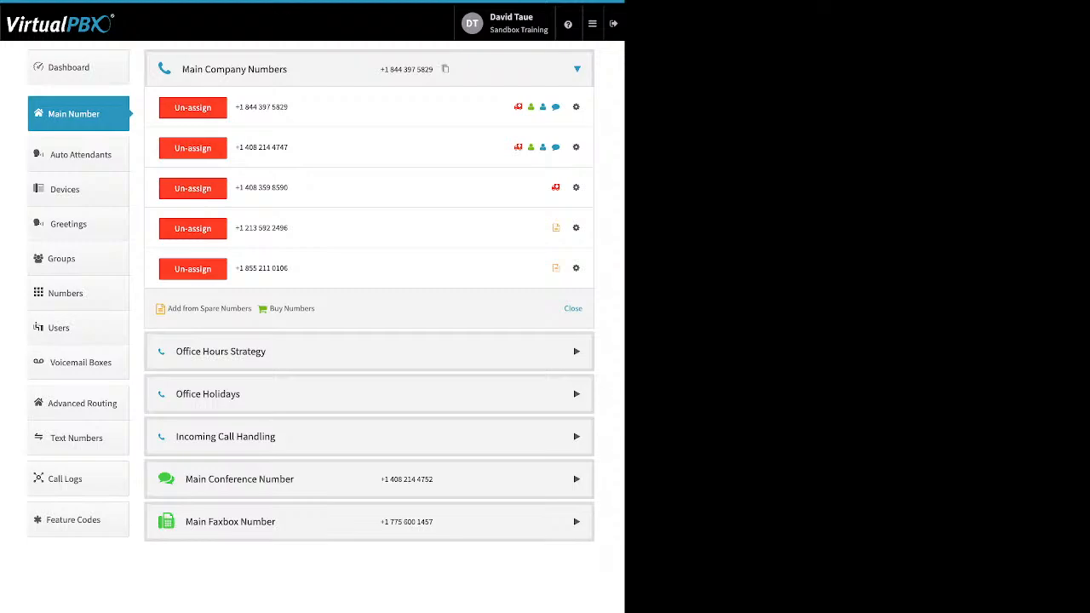
pyautogui.click(193, 269)
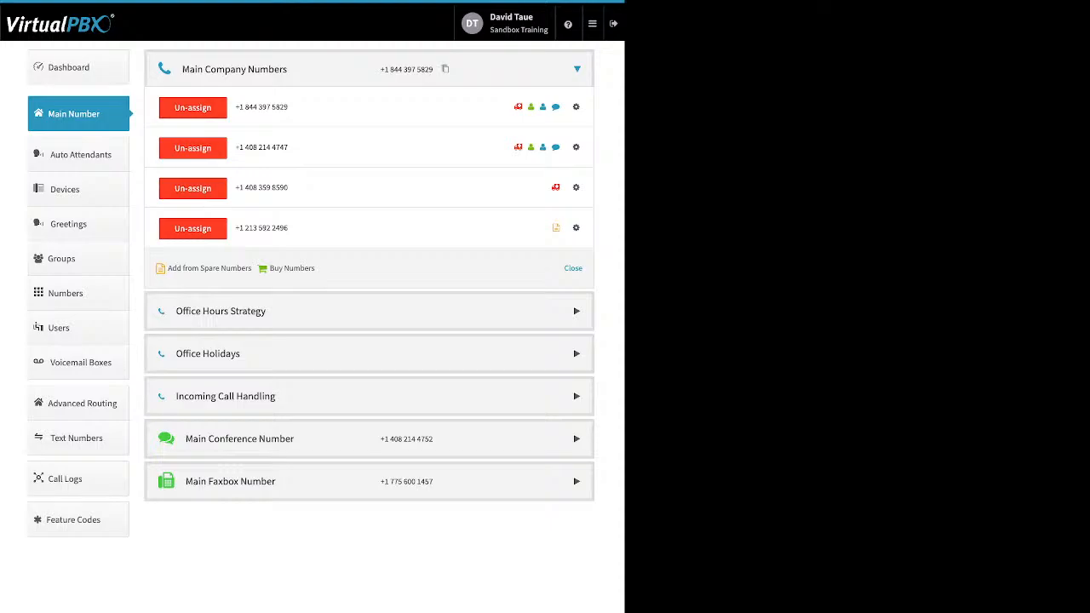
pyautogui.moveTo(315, 268); pyautogui.dragTo(167, 269)
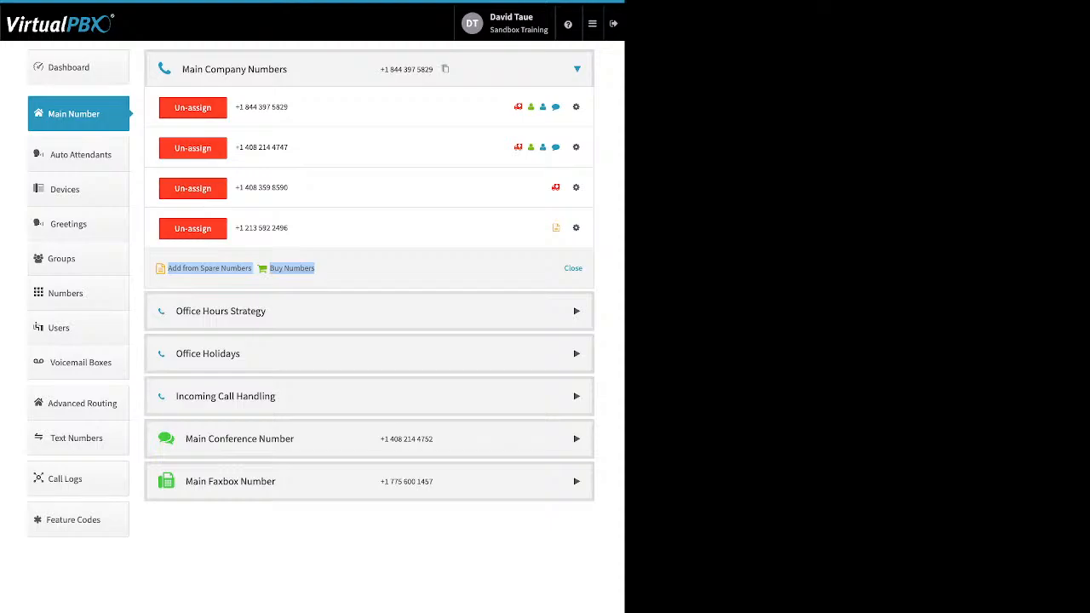
pyautogui.click(209, 268)
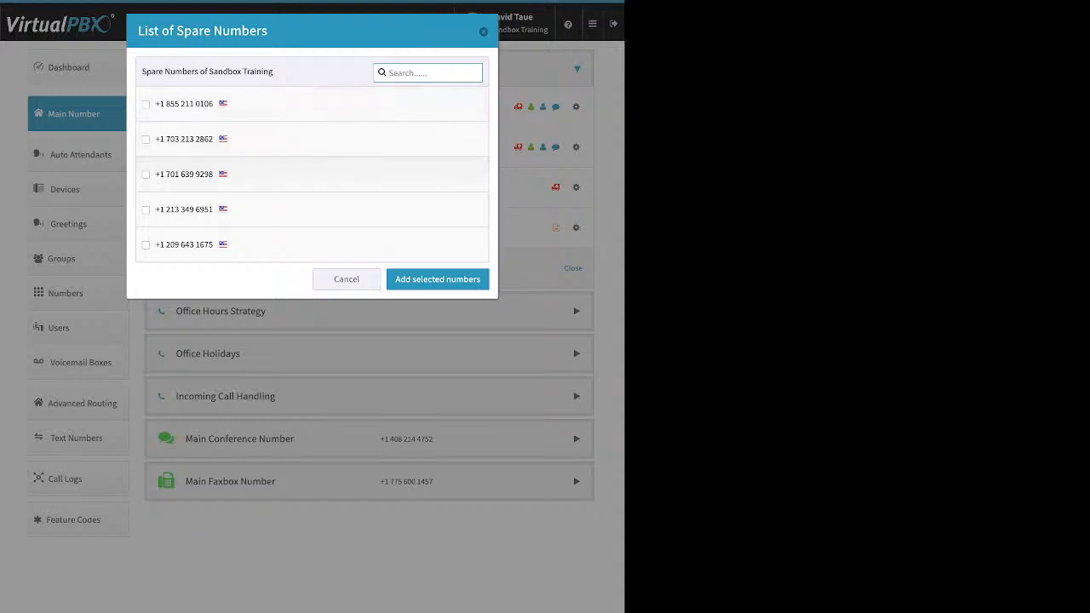
pyautogui.click(146, 140)
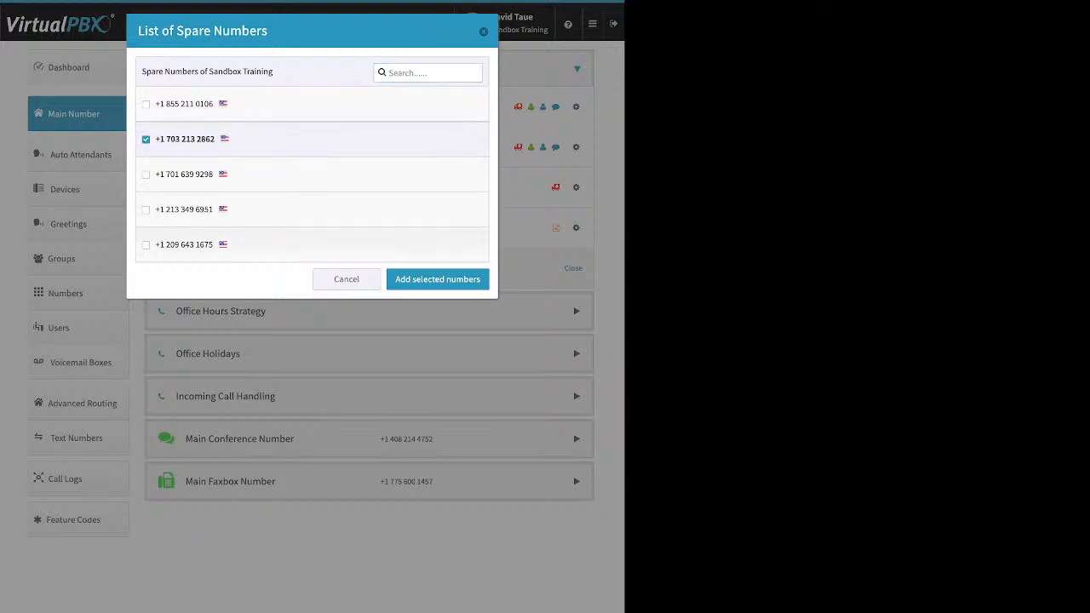
pyautogui.click(438, 279)
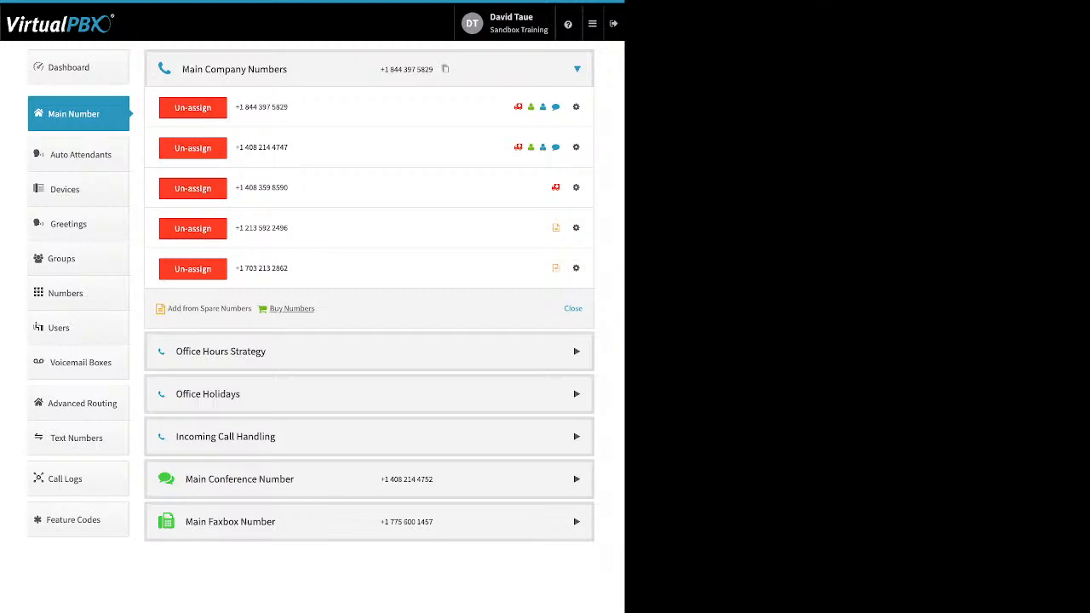
pyautogui.click(292, 309)
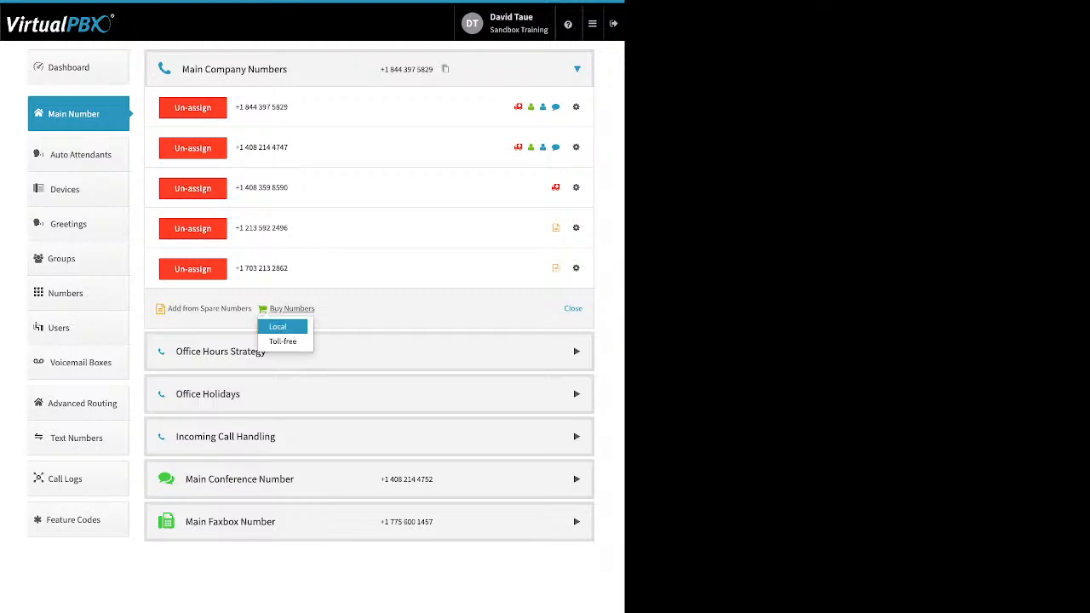
pyautogui.click(283, 340)
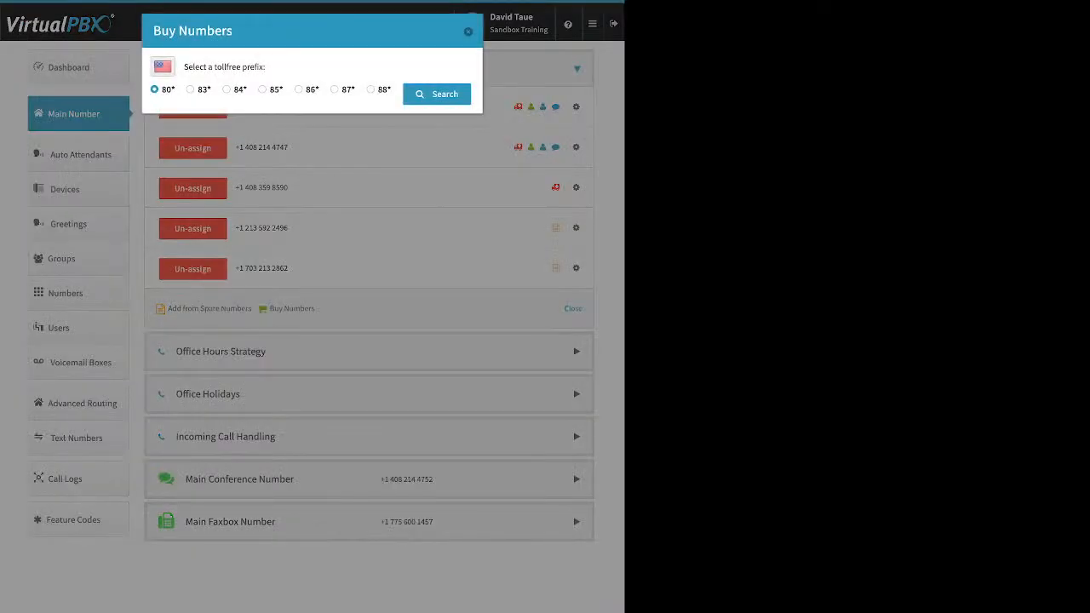
pyautogui.click(335, 90)
pyautogui.click(436, 94)
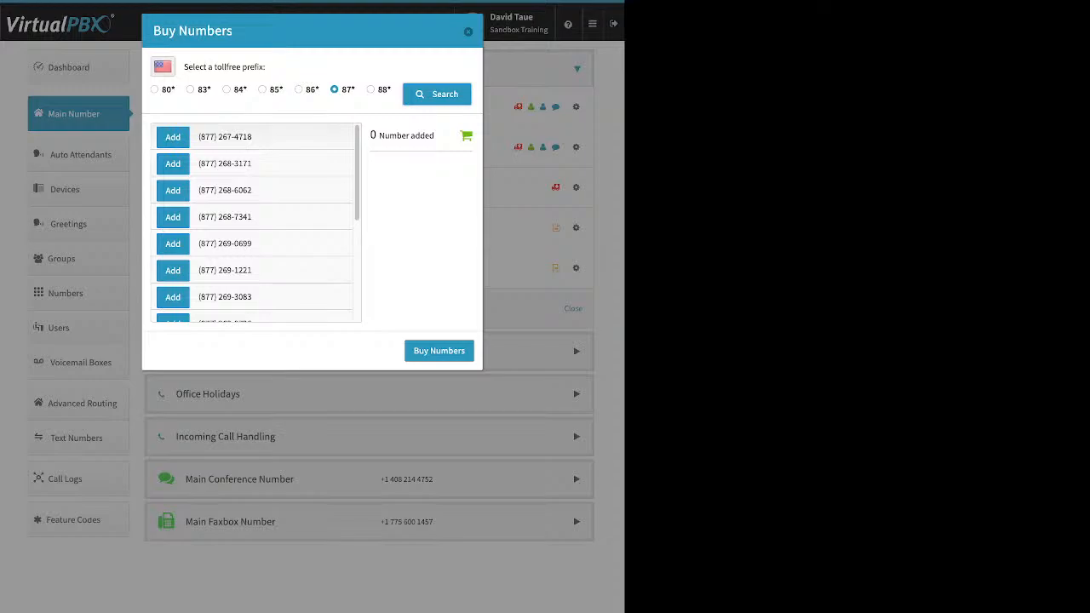
pyautogui.click(173, 136)
pyautogui.scroll(-5, 256, 222)
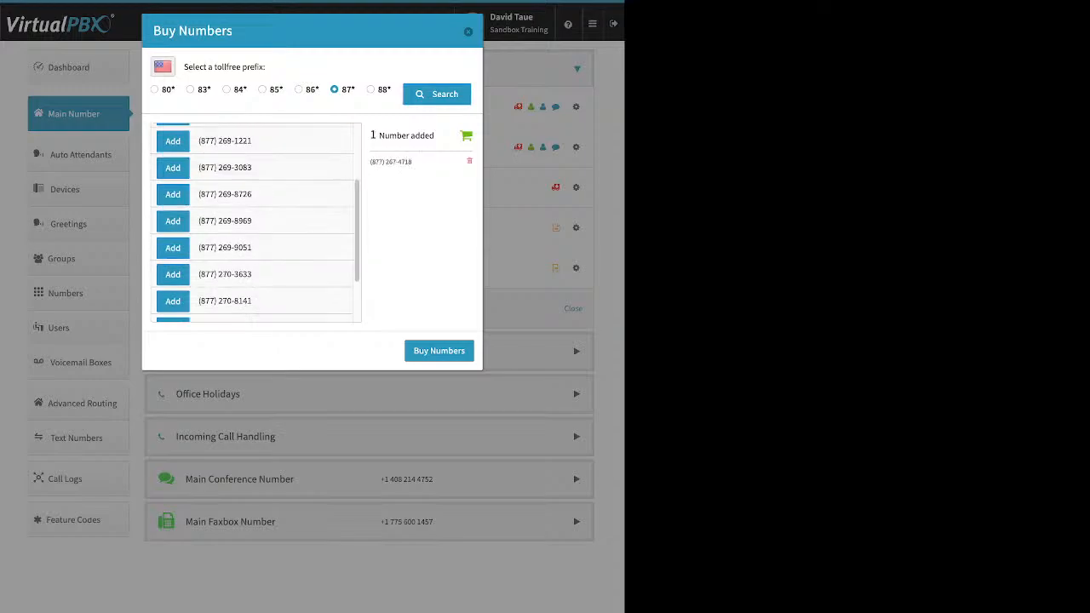
pyautogui.scroll(-3, 256, 223)
pyautogui.scroll(1, 256, 223)
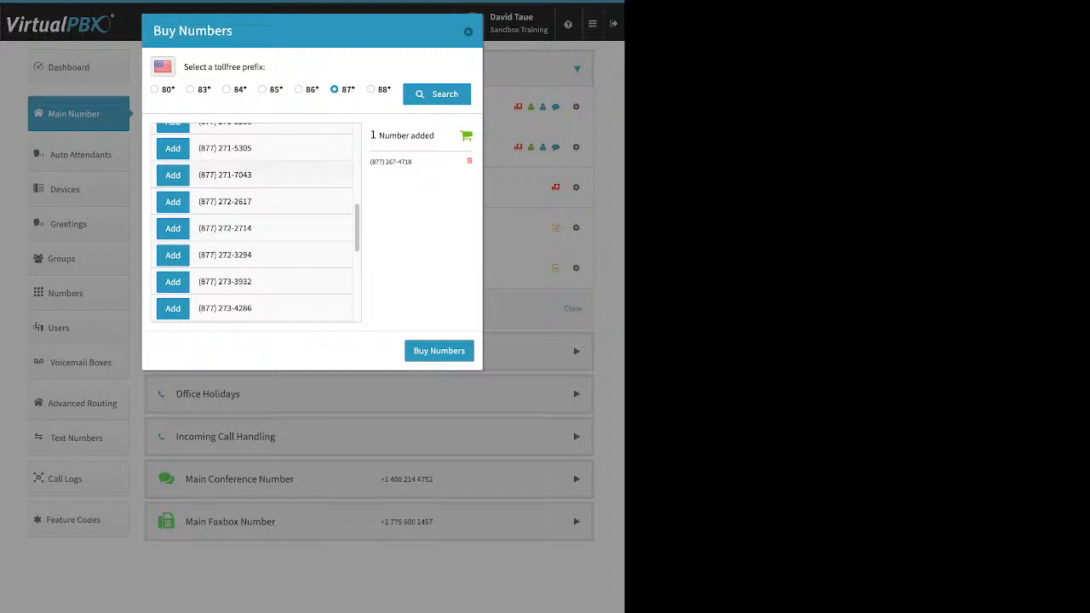
pyautogui.scroll(10, 255, 223)
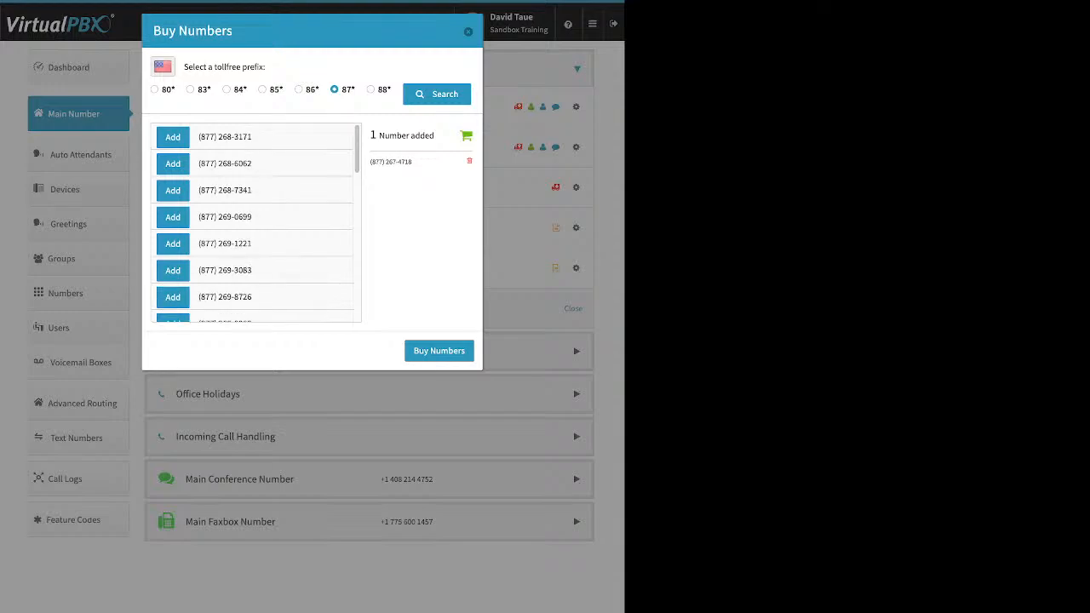
pyautogui.click(439, 350)
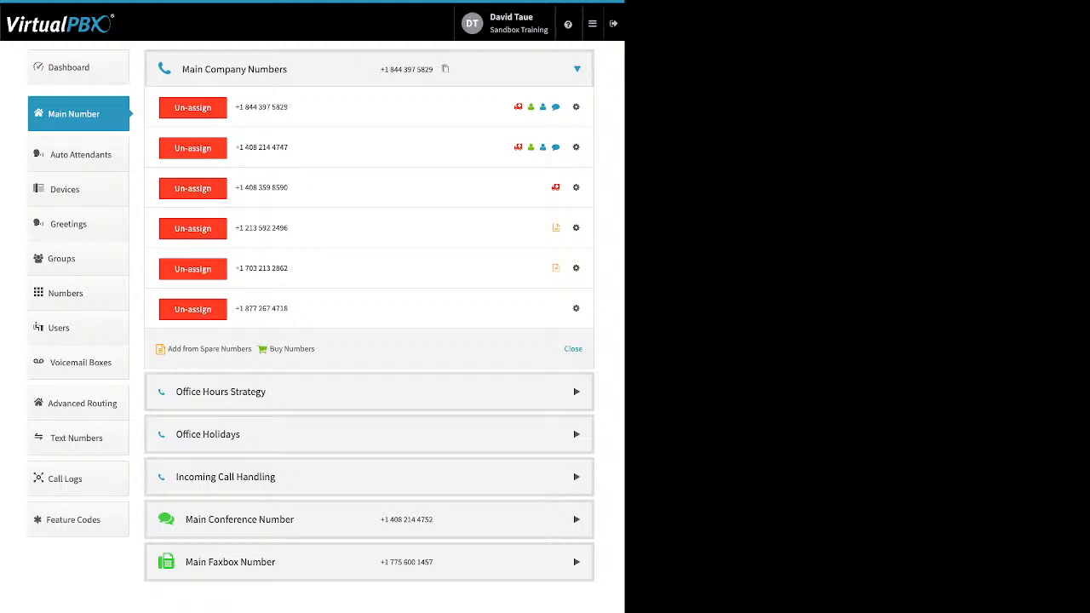
# Step: Search local numbers in area code 310, which returns no available numbers
pyautogui.click(292, 349)
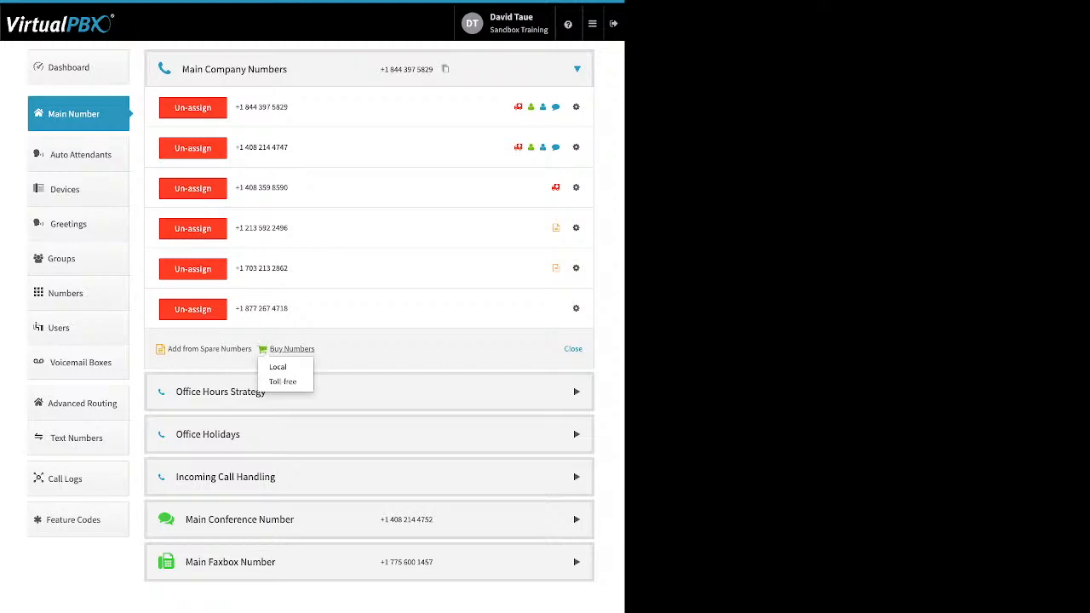
pyautogui.click(278, 366)
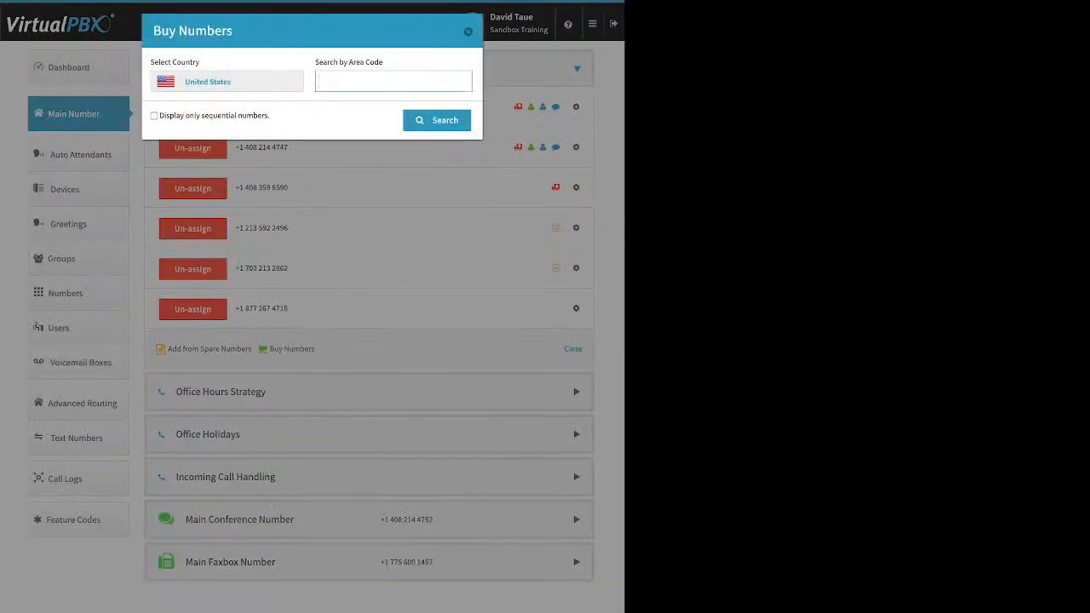
pyautogui.write('310')
pyautogui.press('Return')
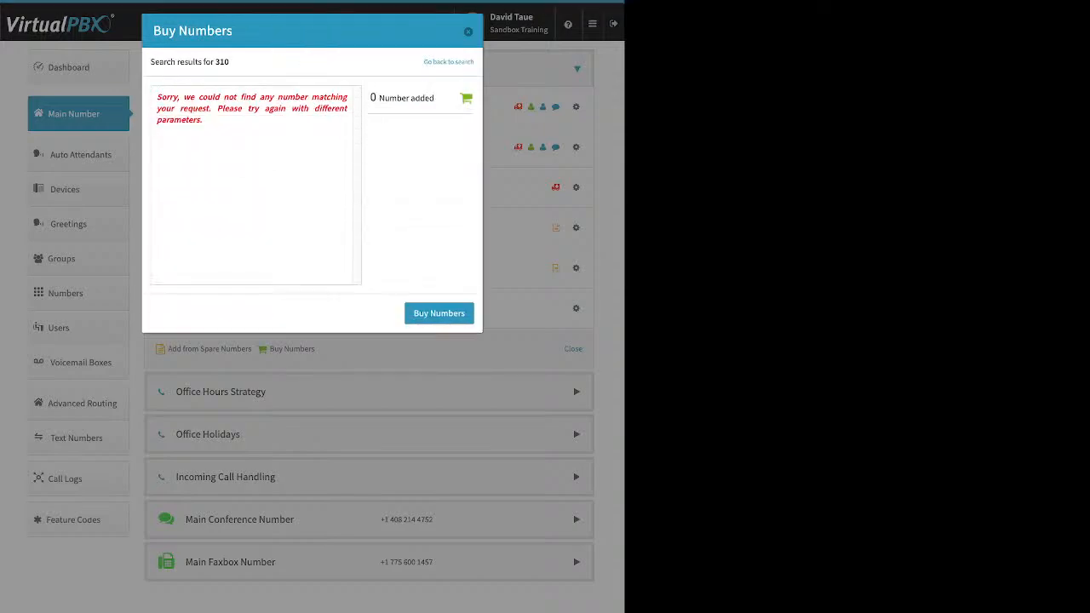
pyautogui.moveTo(156, 96); pyautogui.dragTo(201, 120)
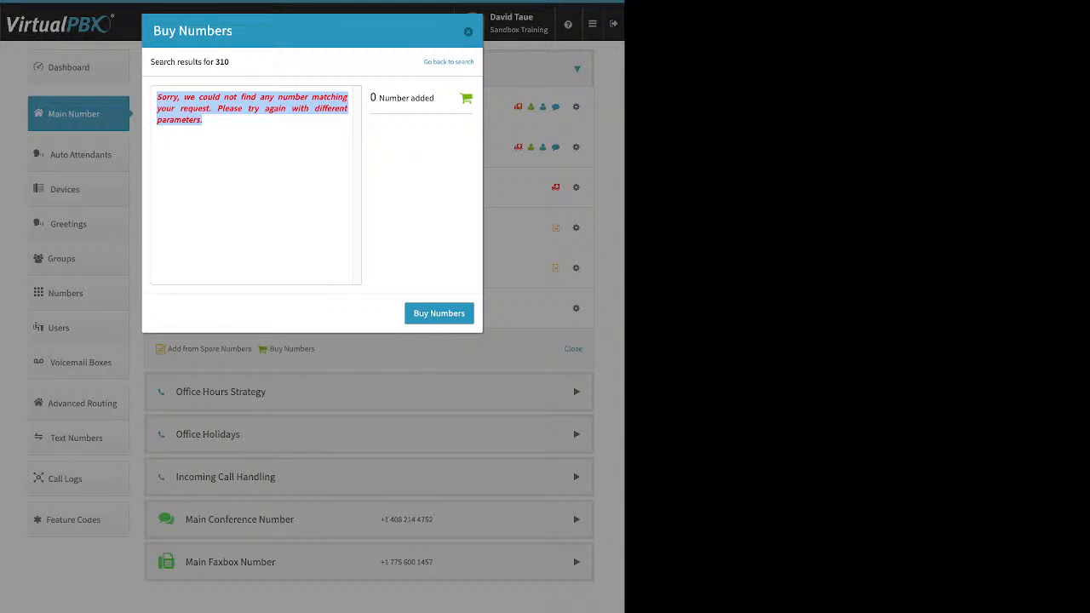
pyautogui.click(449, 62)
pyautogui.doubleClick(326, 82)
pyautogui.write('424')
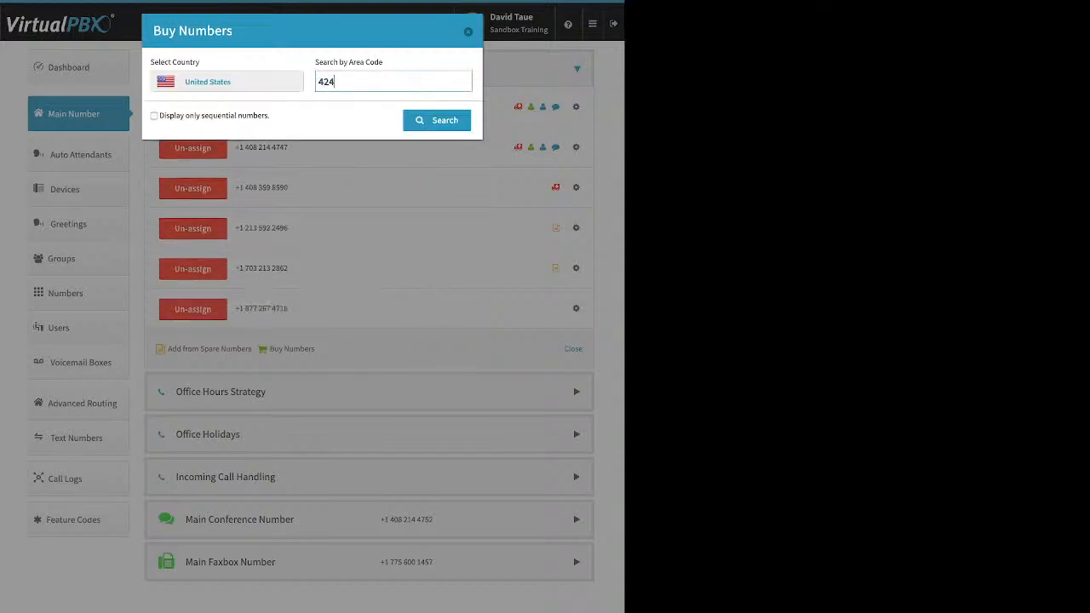
pyautogui.press('Return')
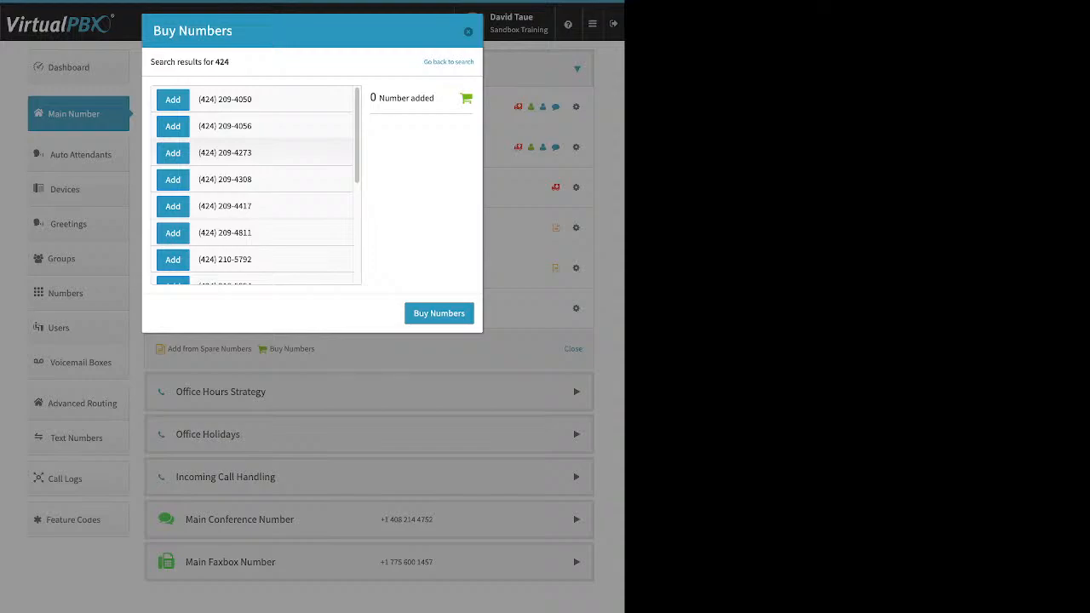
pyautogui.click(173, 152)
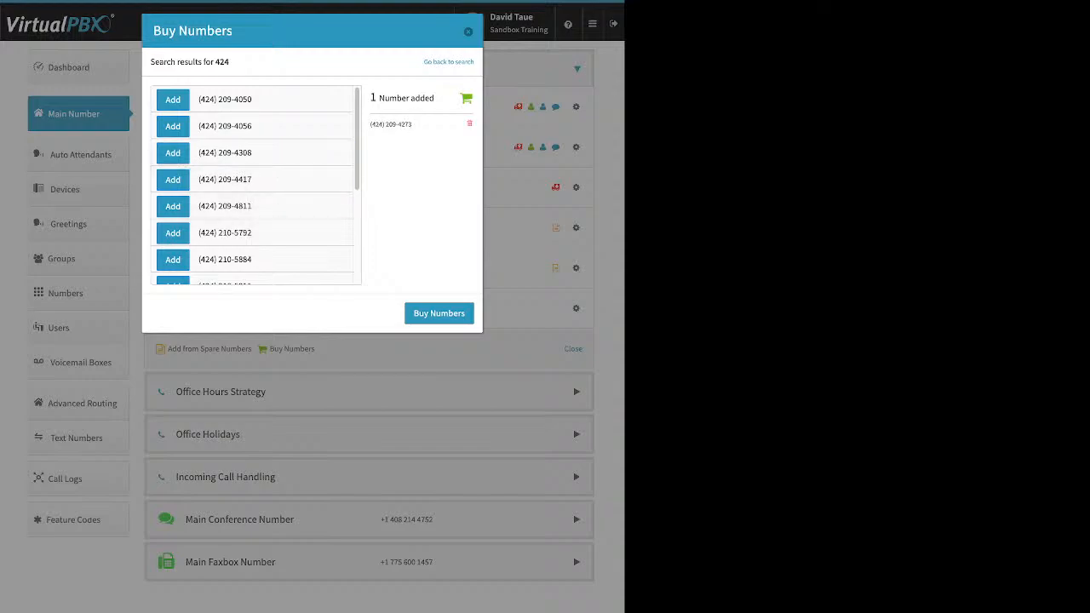
pyautogui.click(438, 313)
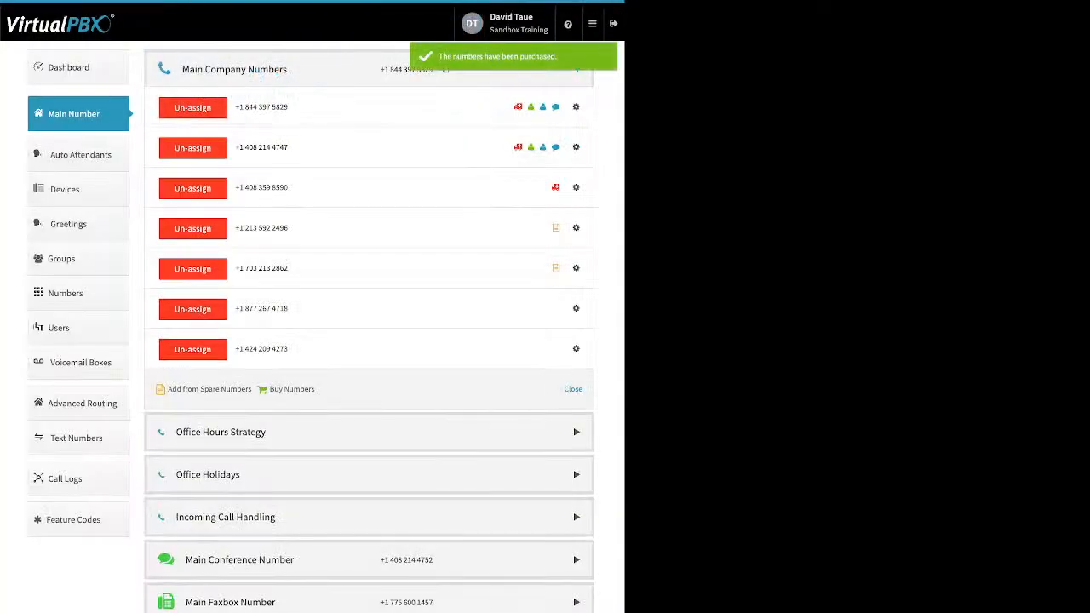
pyautogui.click(576, 308)
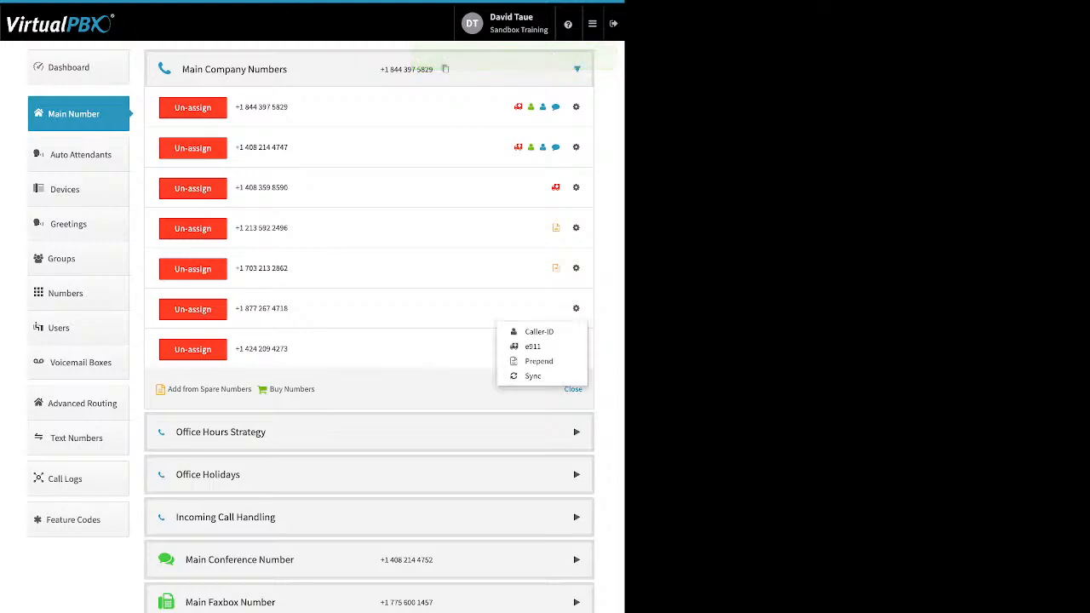
pyautogui.click(537, 331)
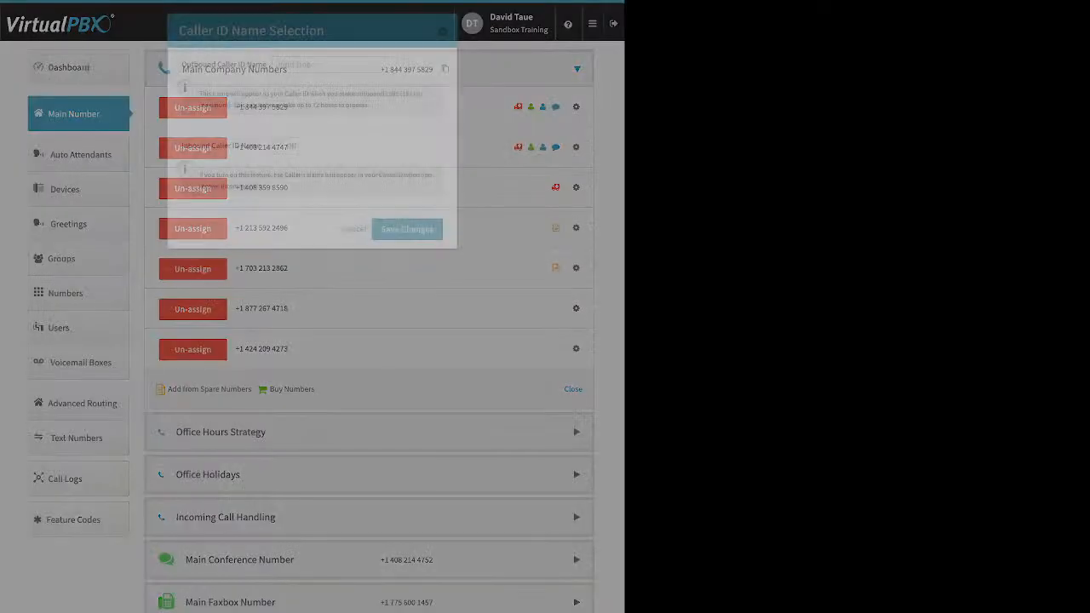
pyautogui.moveTo(187, 65); pyautogui.dragTo(268, 65)
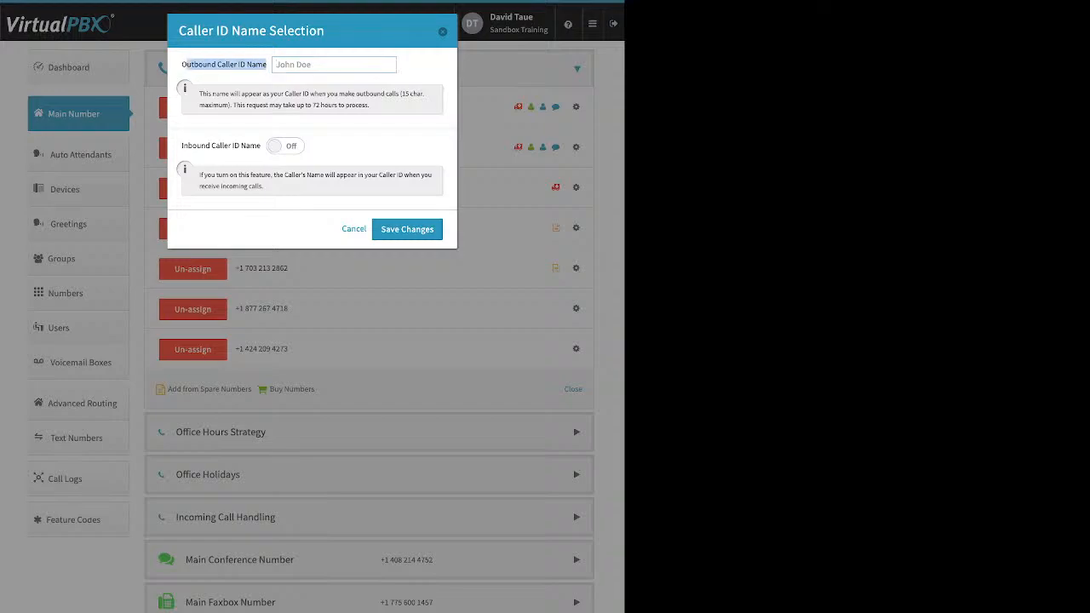
pyautogui.click(285, 145)
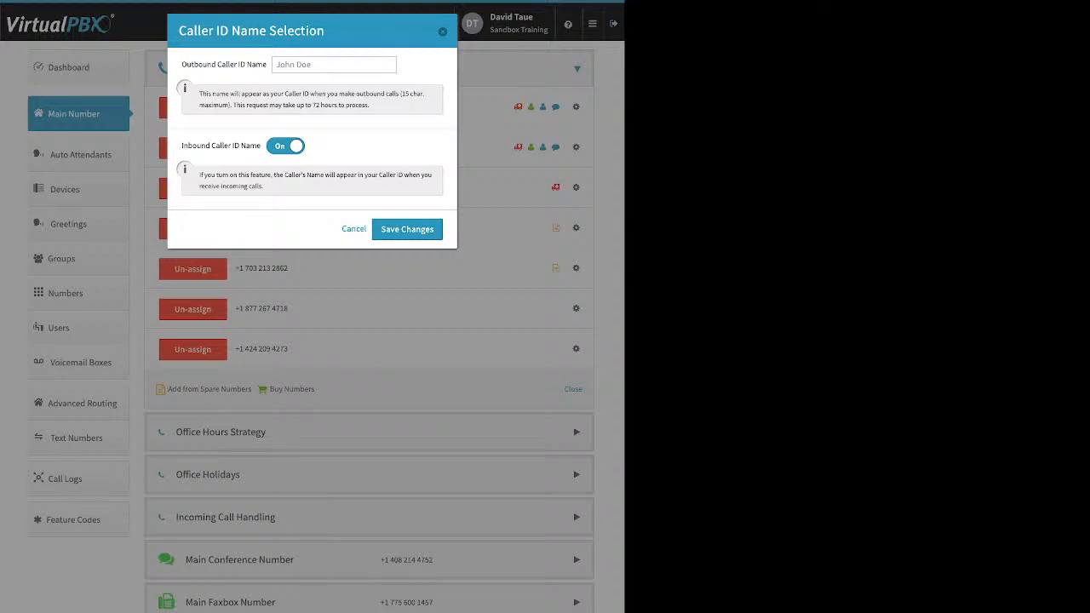
pyautogui.click(443, 32)
pyautogui.click(576, 309)
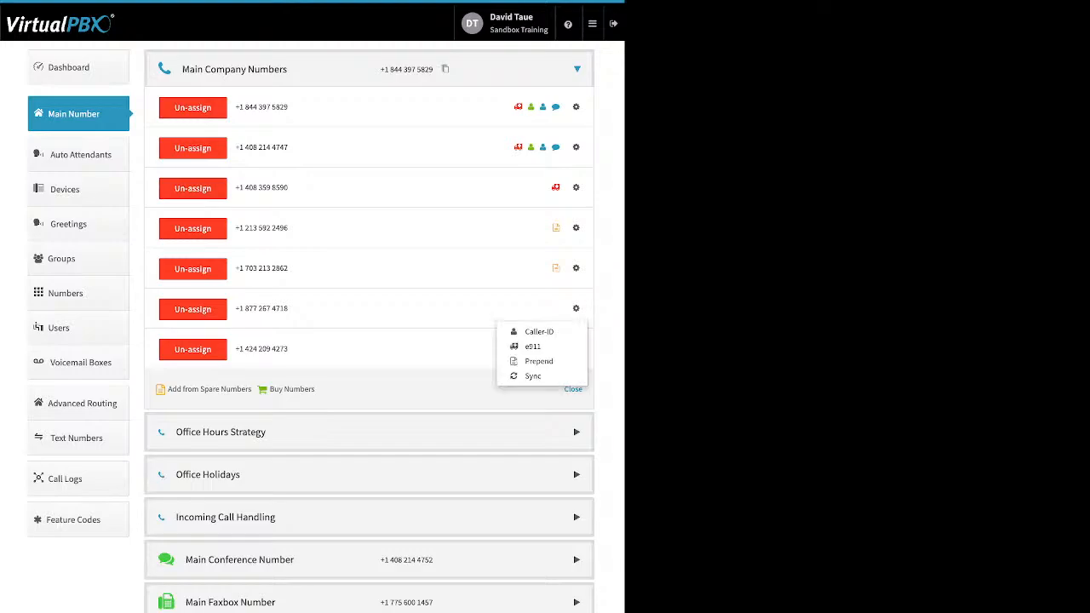
pyautogui.click(533, 346)
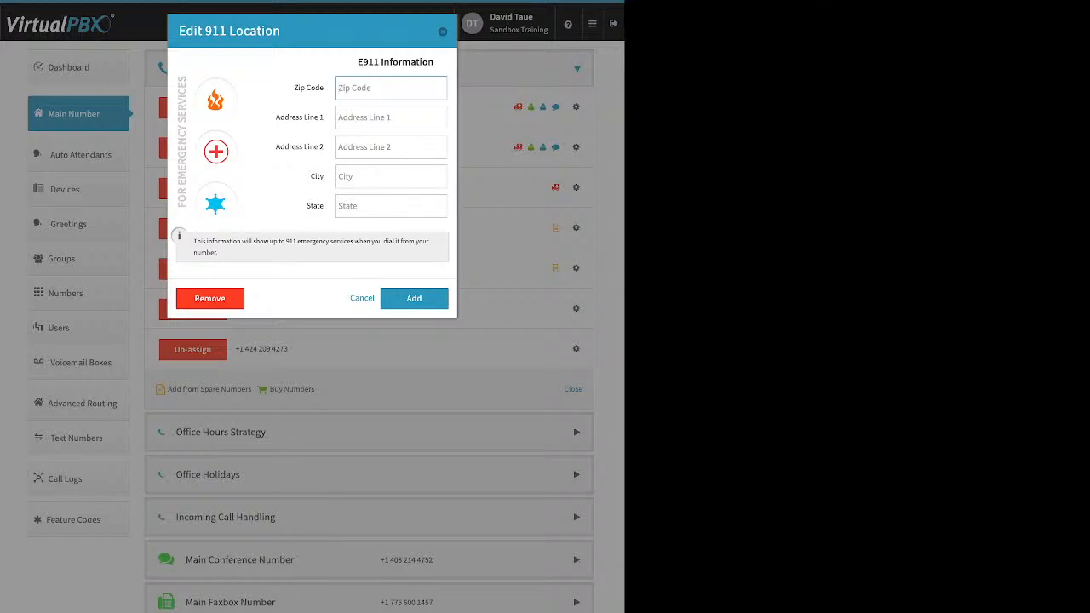
pyautogui.press('Escape')
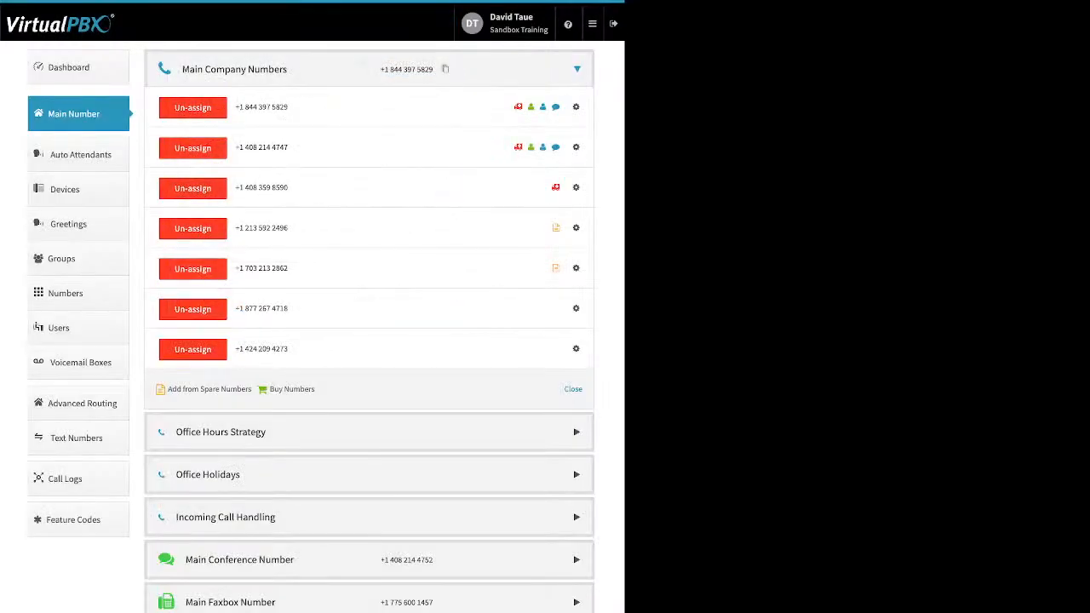
pyautogui.click(575, 308)
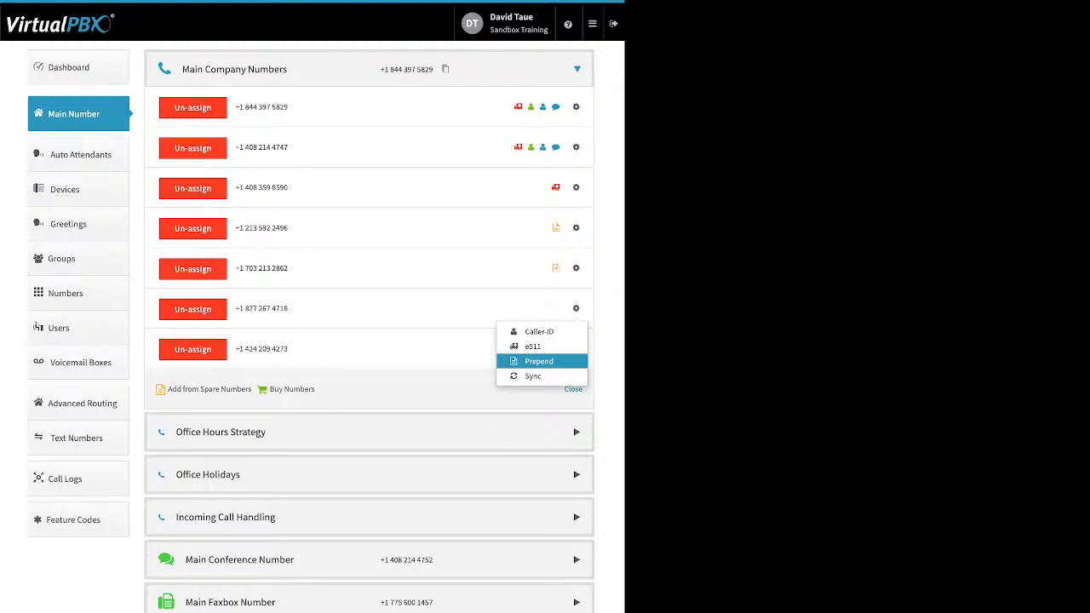
pyautogui.click(539, 361)
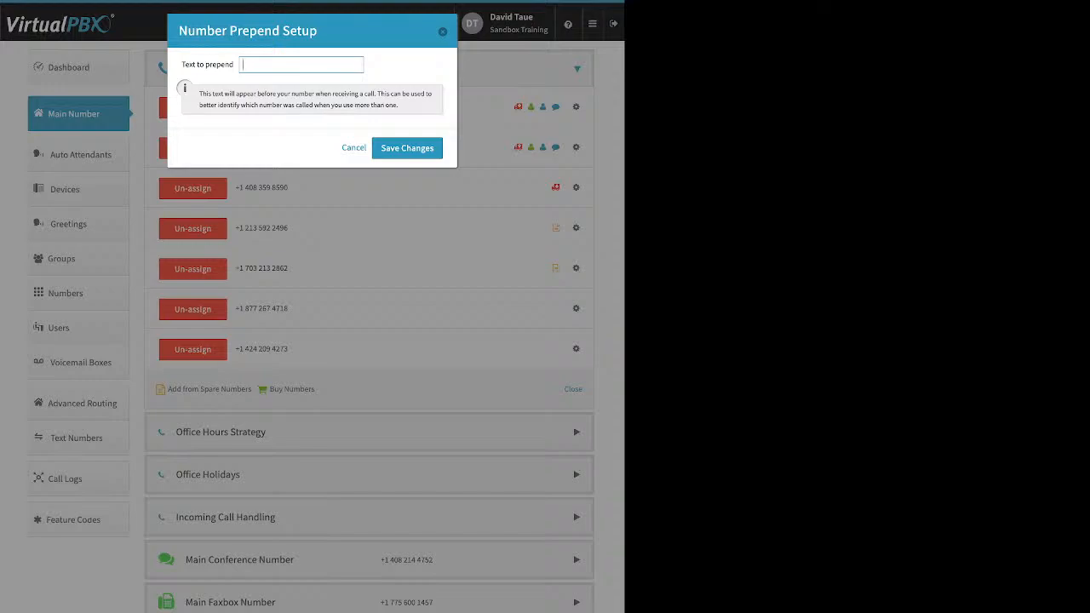
pyautogui.write('promo')
pyautogui.press('Return')
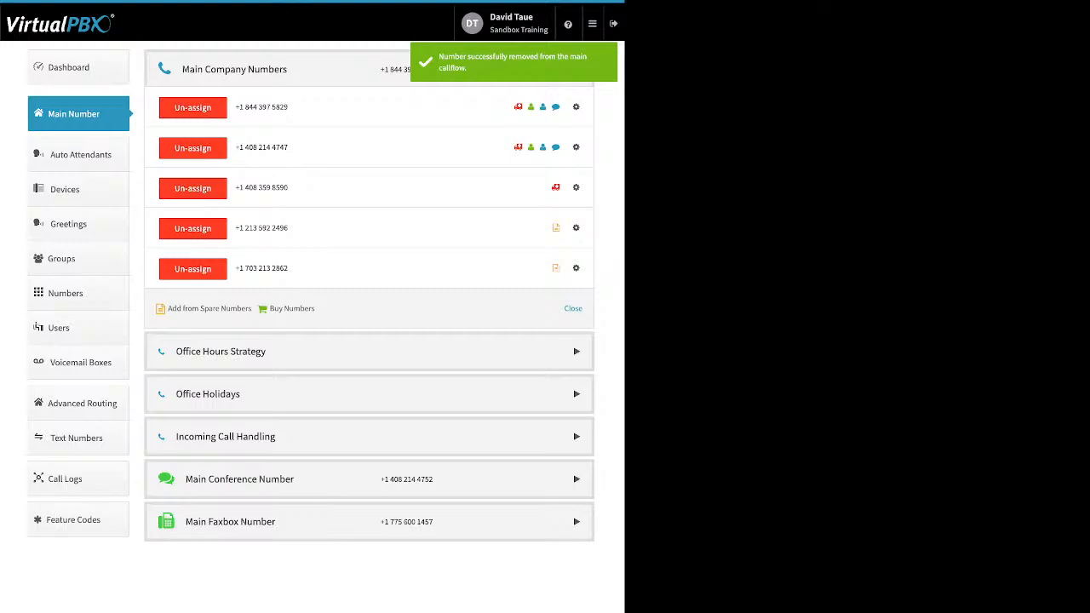
pyautogui.click(221, 352)
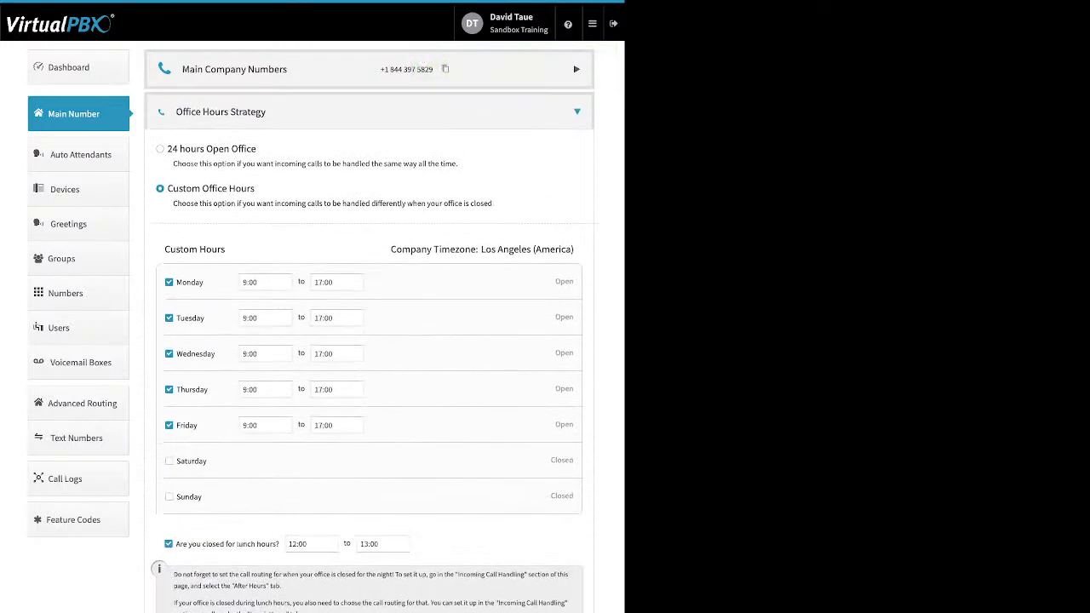
# Step: Review Custom Office Hours, keeping Monday's start at 9:00 and the 12:00–13:00 lunch close
pyautogui.moveTo(257, 149); pyautogui.dragTo(178, 150)
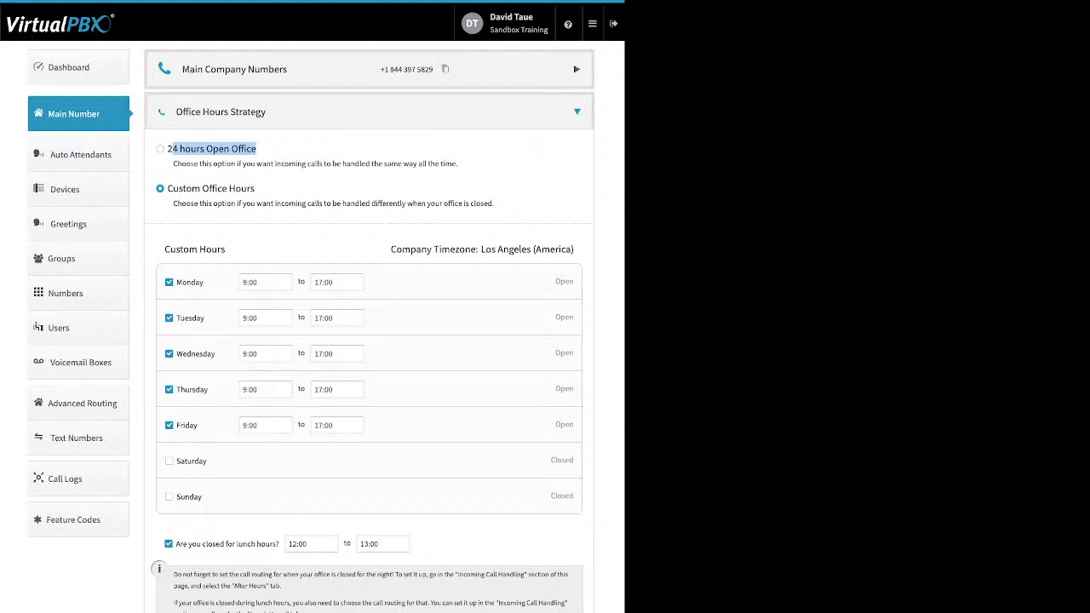
pyautogui.moveTo(256, 189); pyautogui.dragTo(192, 189)
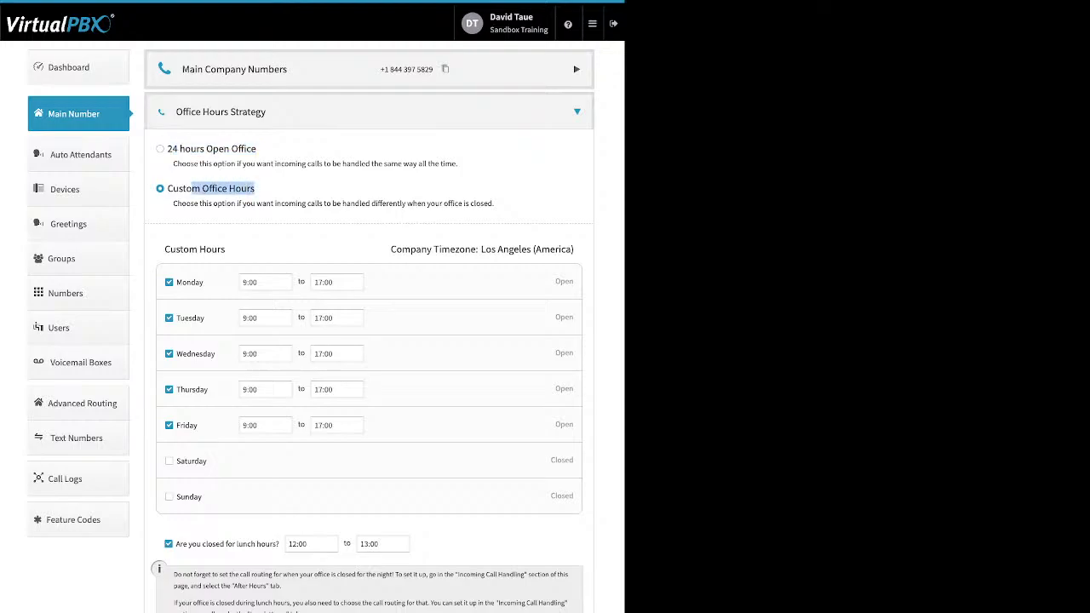
pyautogui.moveTo(177, 282); pyautogui.dragTo(205, 282)
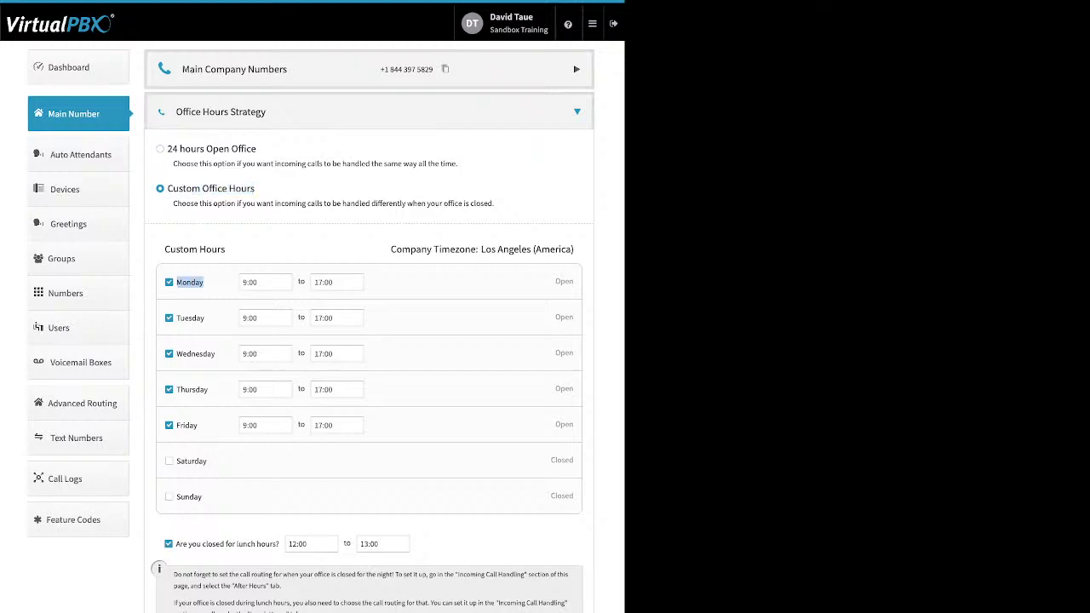
pyautogui.click(265, 282)
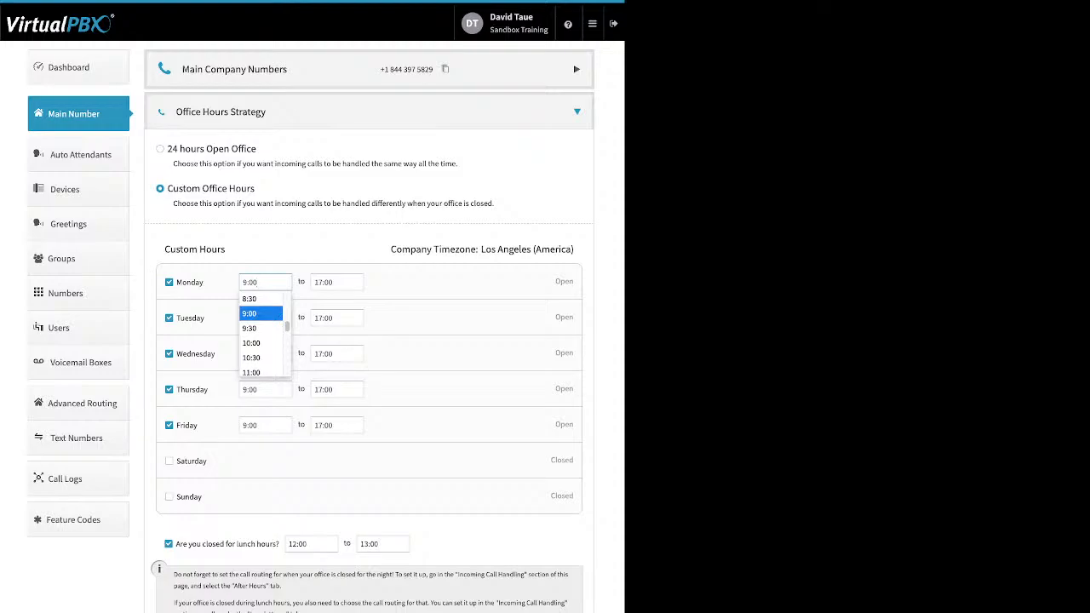
pyautogui.click(255, 314)
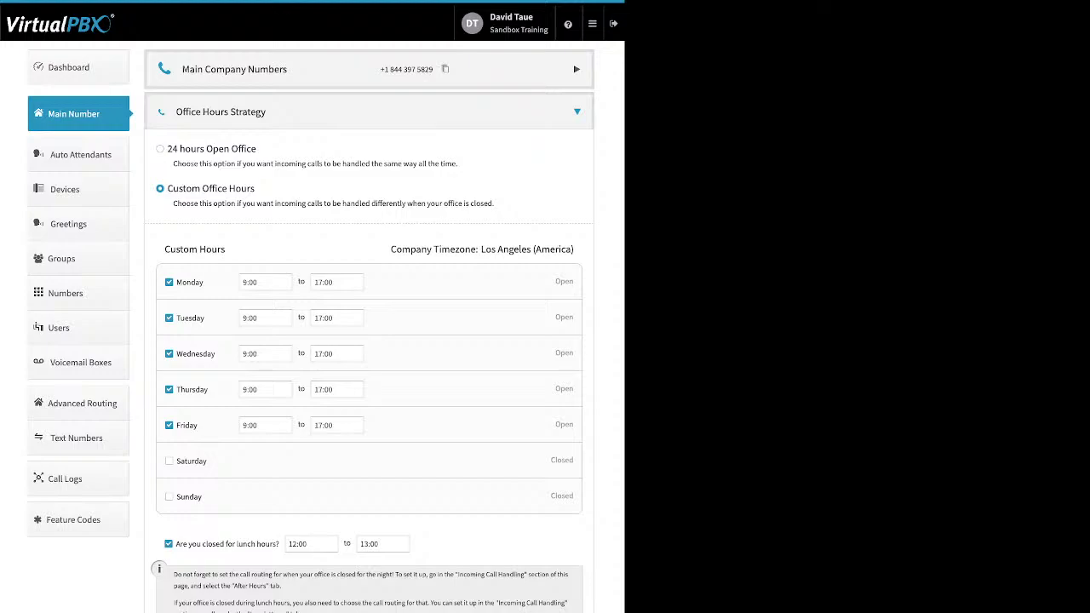
pyautogui.moveTo(280, 545); pyautogui.dragTo(175, 545)
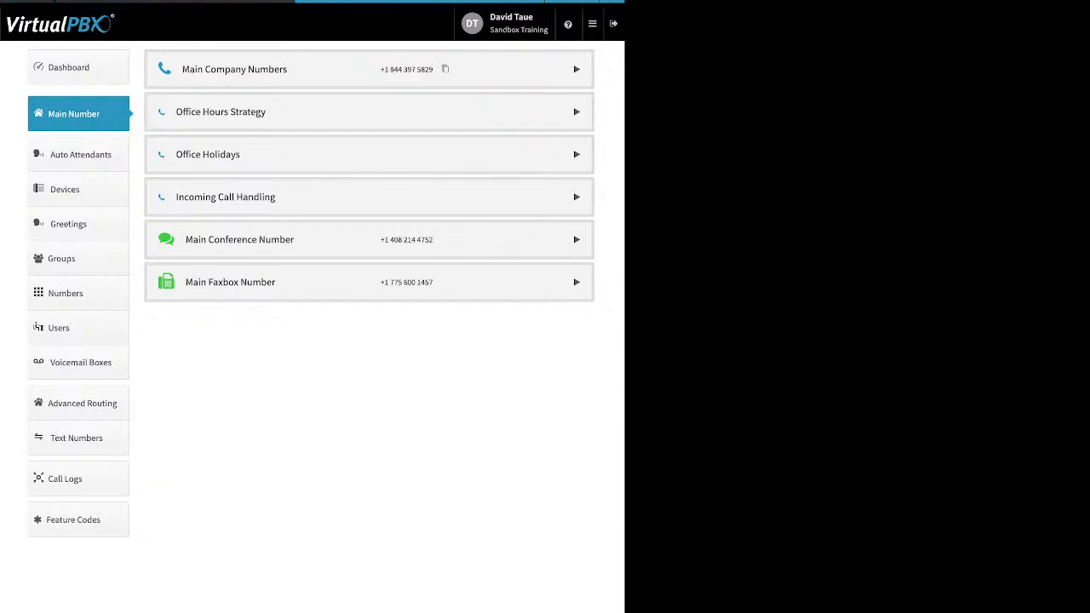
# Step: Expand Office Holidays and look through the holiday types that can be added, adding none
pyautogui.click(369, 154)
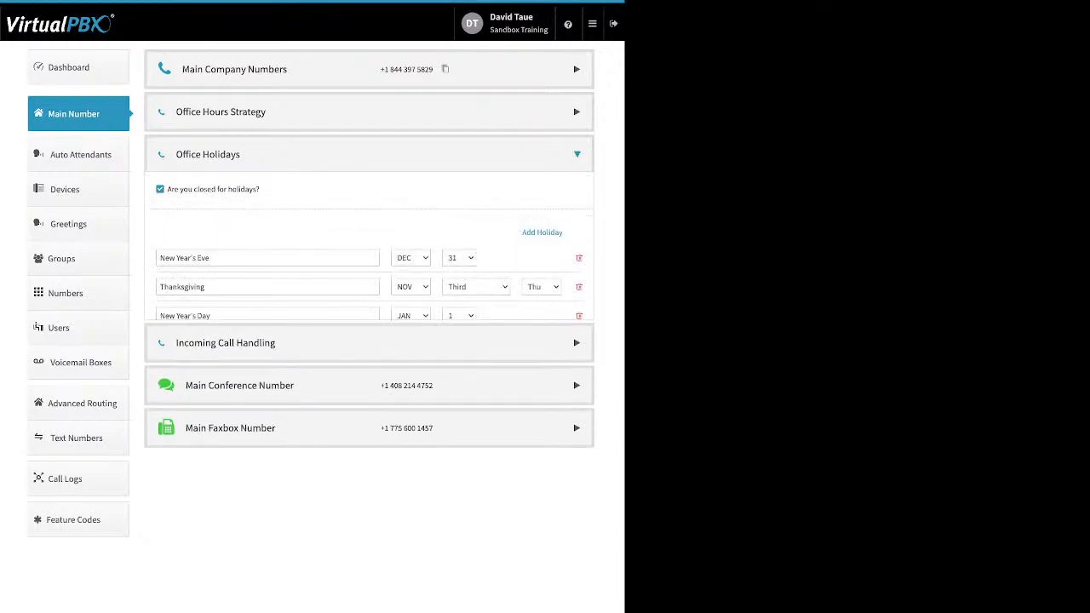
pyautogui.moveTo(168, 189); pyautogui.dragTo(260, 189)
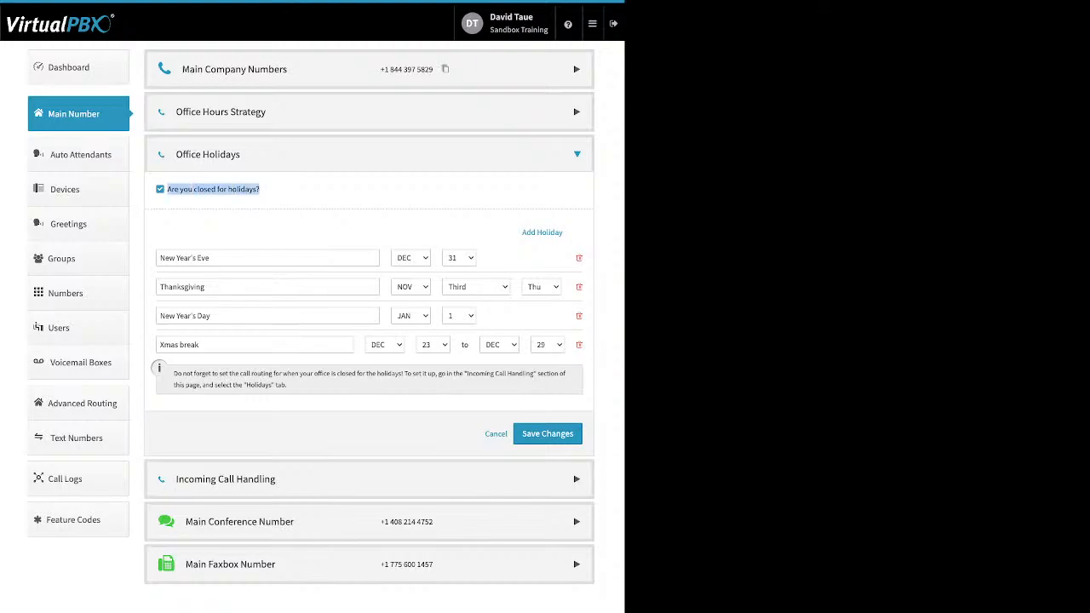
pyautogui.click(271, 191)
pyautogui.moveTo(521, 233); pyautogui.dragTo(555, 233)
pyautogui.click(568, 233)
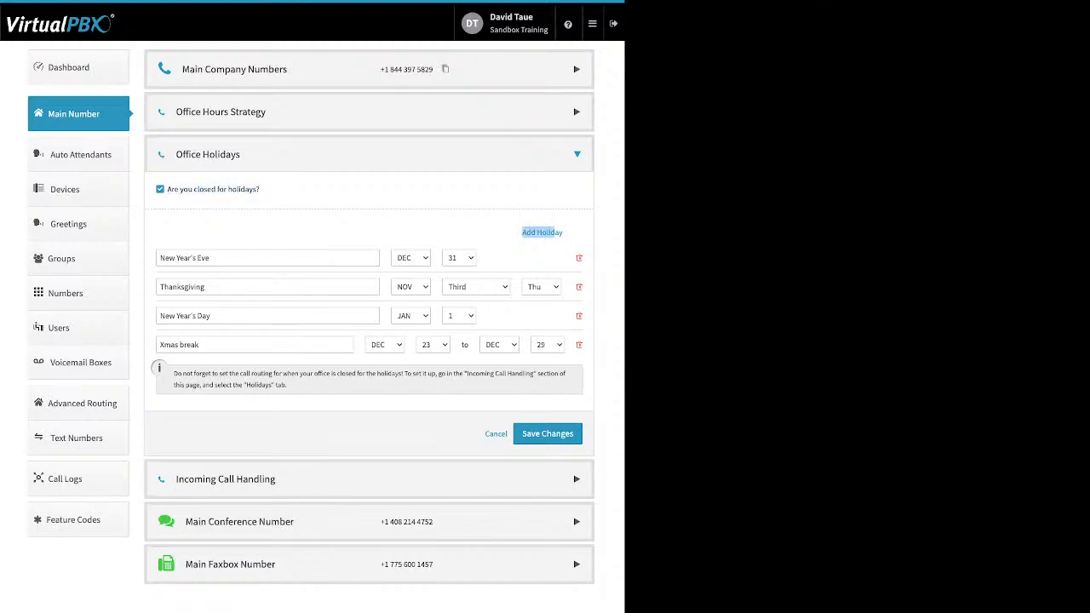
pyautogui.click(554, 232)
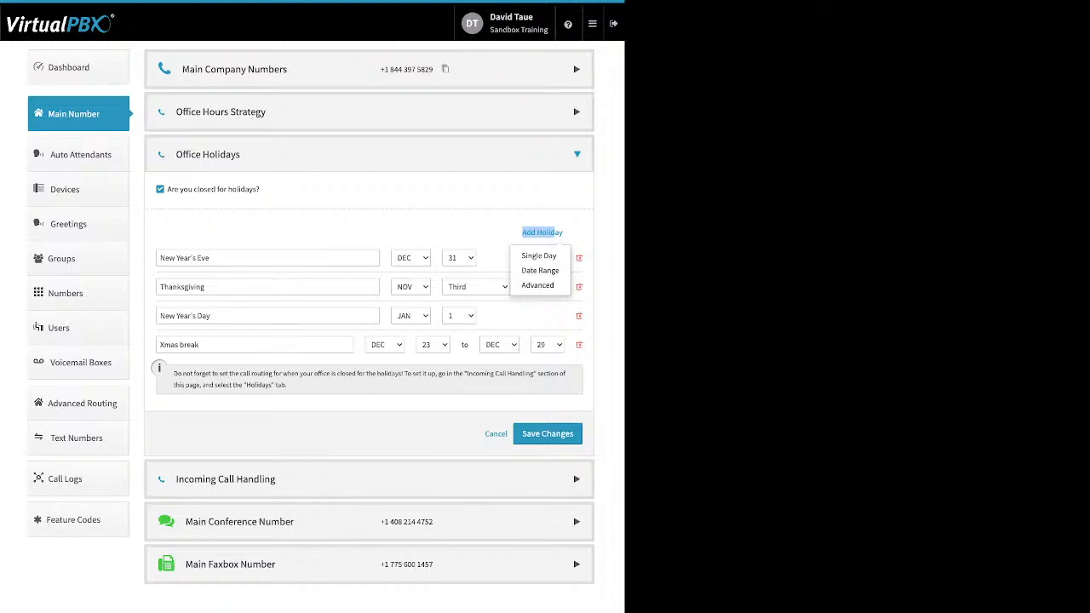
pyautogui.click(542, 233)
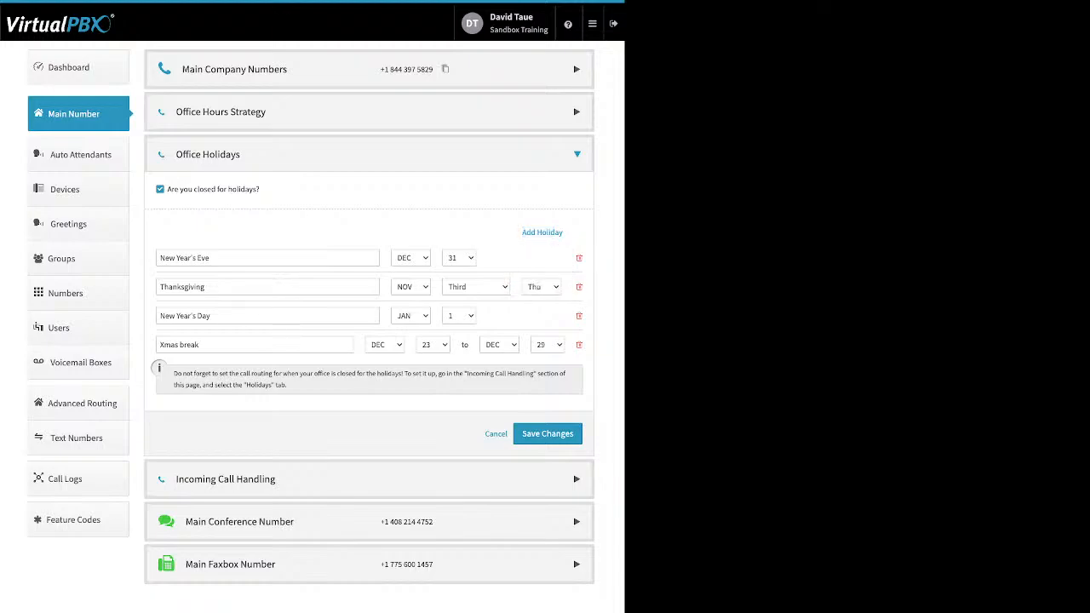
# Step: Review the New Year's Day, Xmas break, New Year's Eve and Thanksgiving holidays, then collapse the section
pyautogui.moveTo(159, 316); pyautogui.dragTo(211, 316)
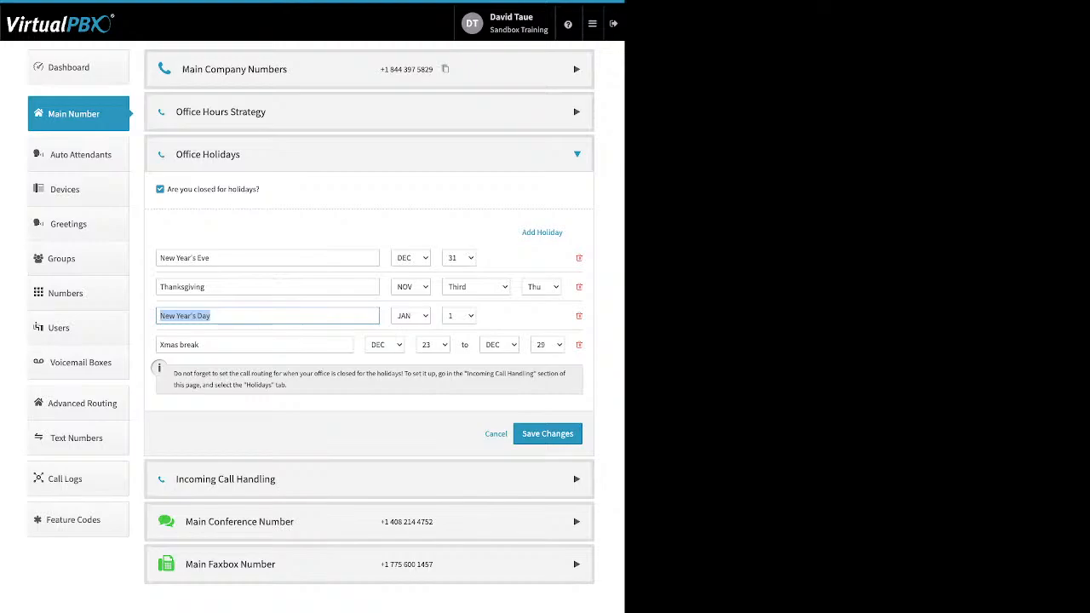
pyautogui.moveTo(160, 345); pyautogui.dragTo(201, 345)
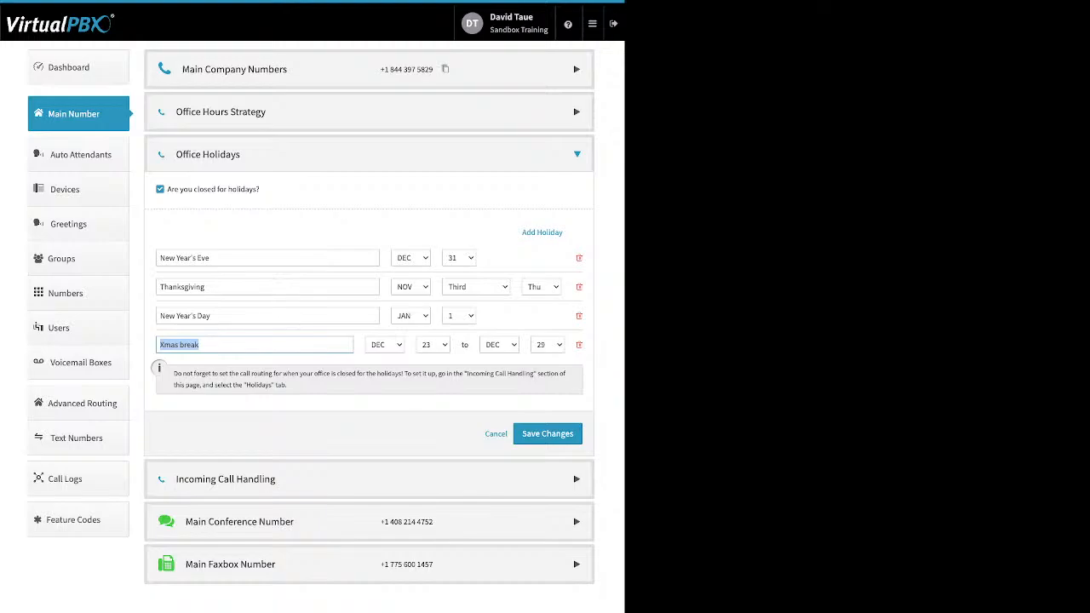
pyautogui.click(205, 345)
pyautogui.moveTo(210, 258); pyautogui.dragTo(166, 258)
pyautogui.click(213, 258)
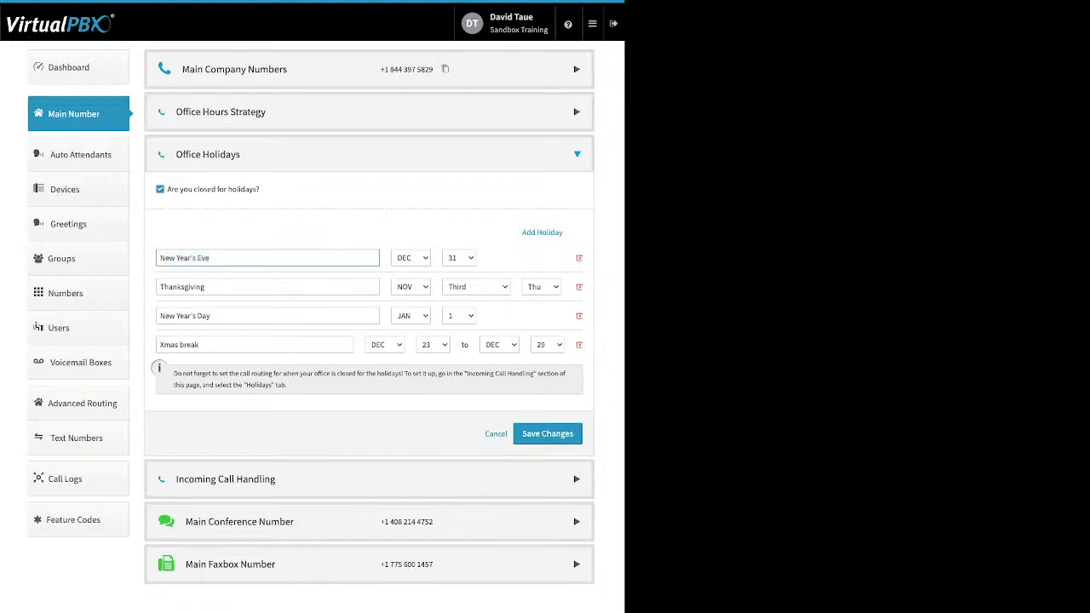
pyautogui.doubleClick(182, 287)
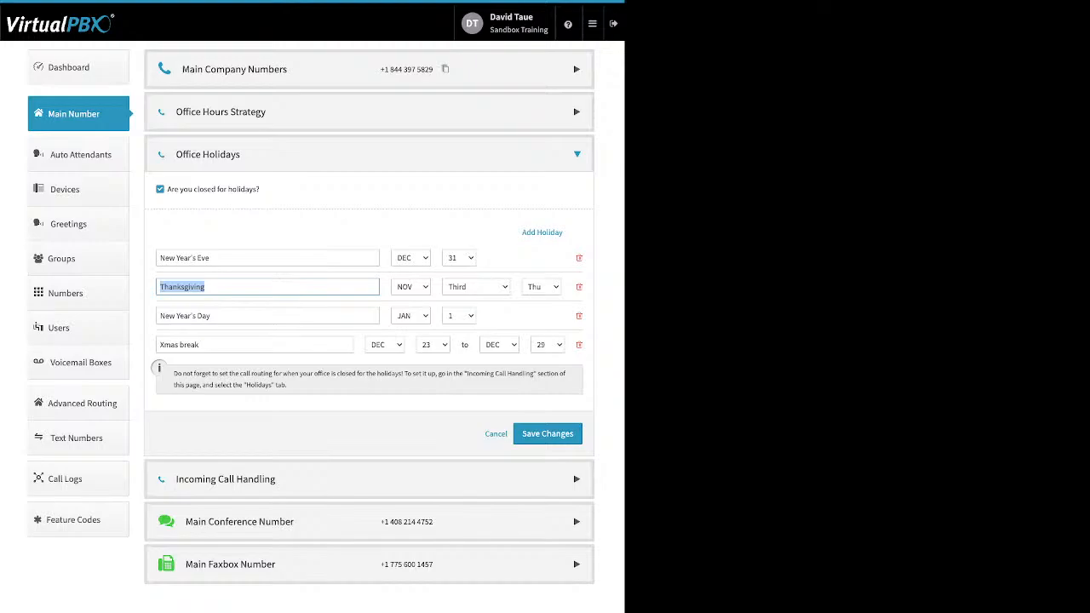
pyautogui.click(577, 155)
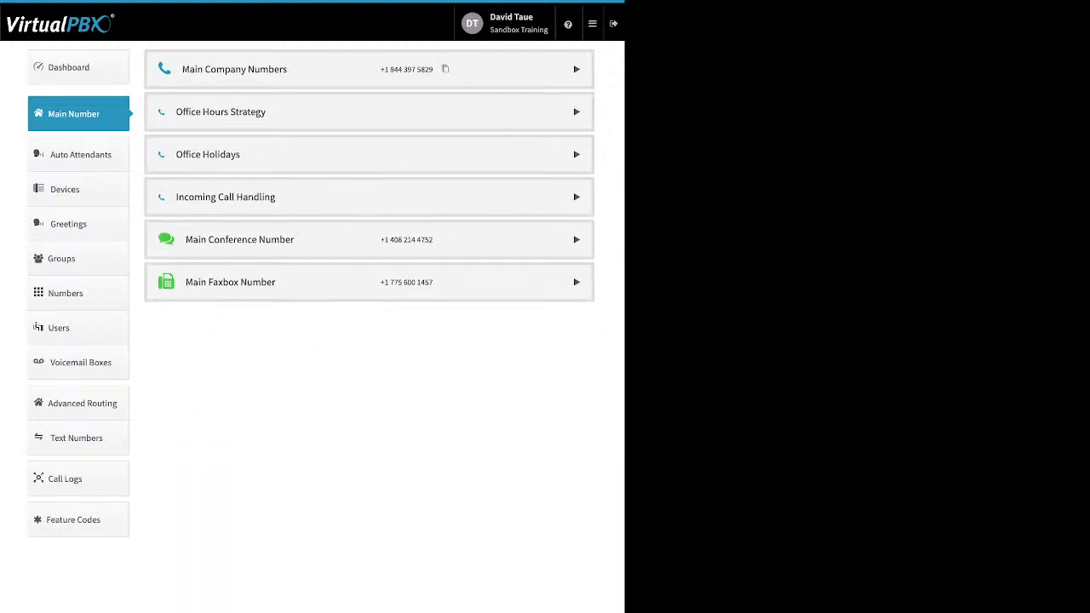
# Step: Browse the Lunch Hours, After Hours and Holidays routing, then set Open Hours to Directory followed by Virtual Receptionist
pyautogui.click(577, 197)
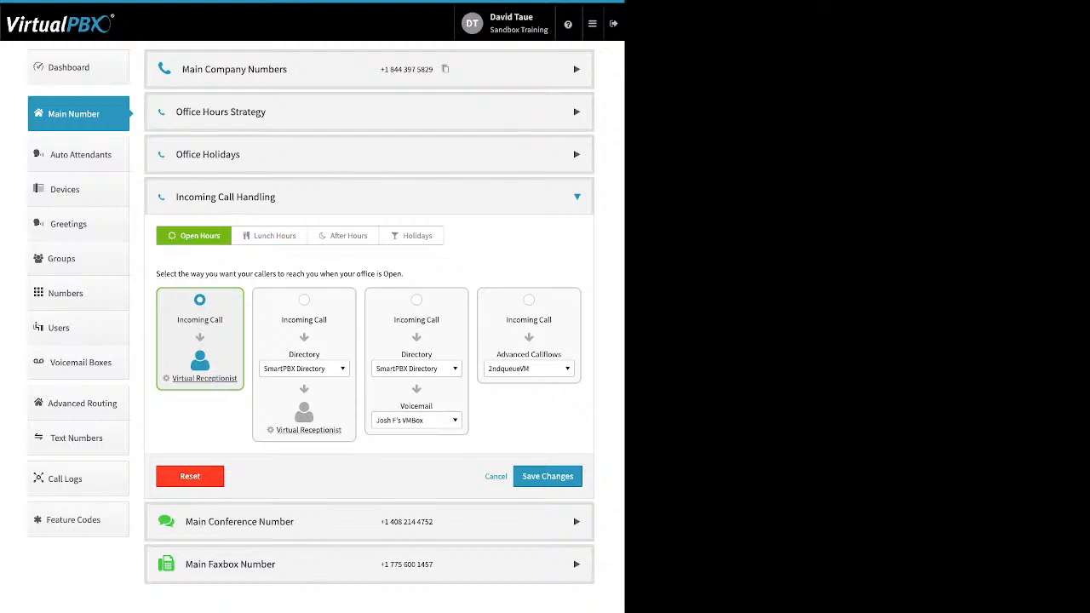
pyautogui.click(270, 236)
pyautogui.click(344, 236)
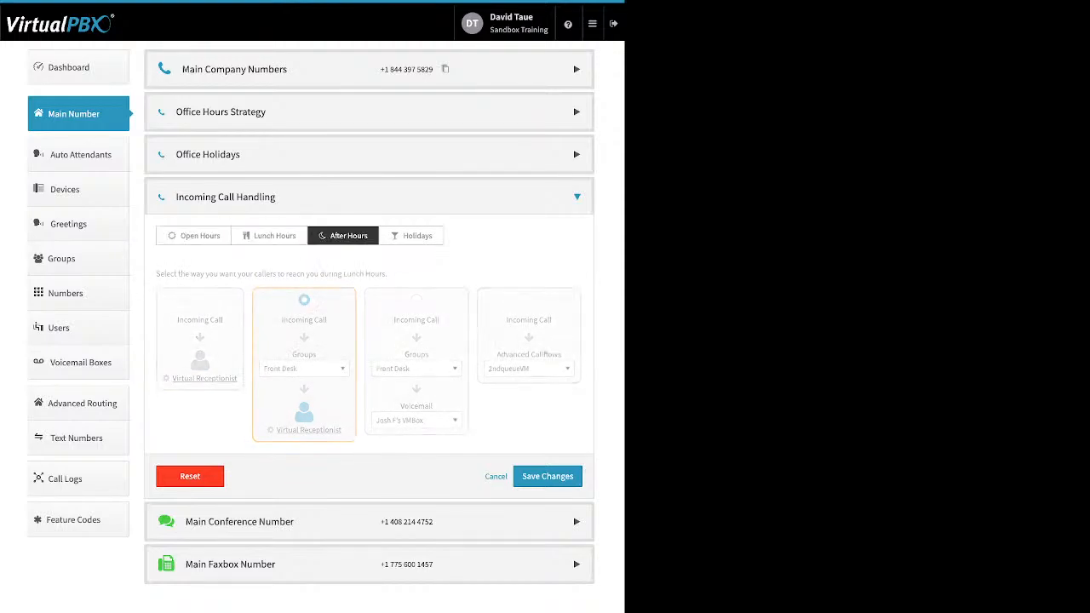
pyautogui.click(412, 236)
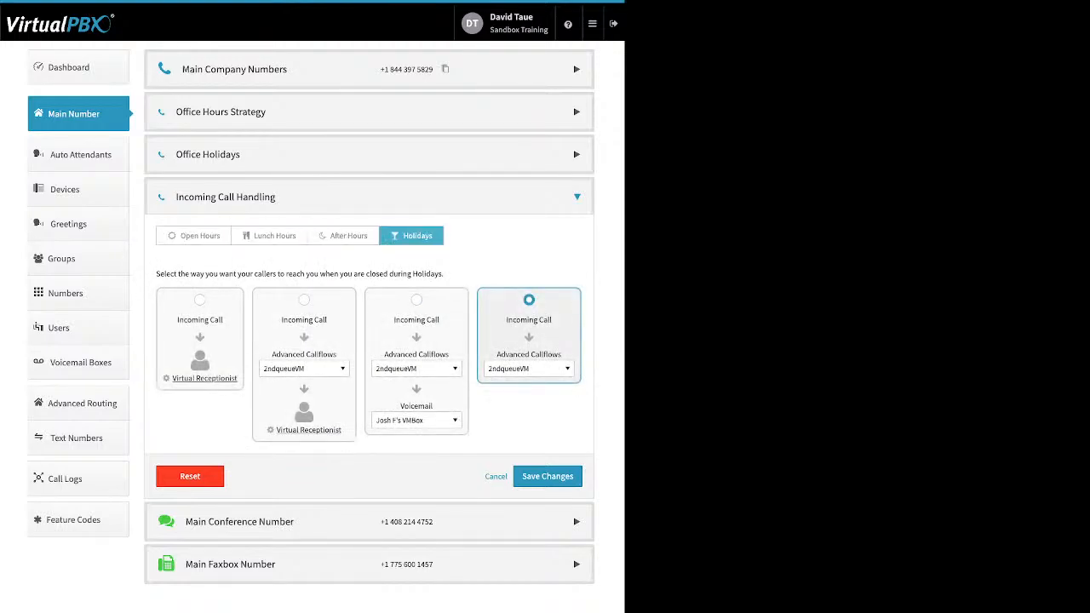
pyautogui.click(195, 236)
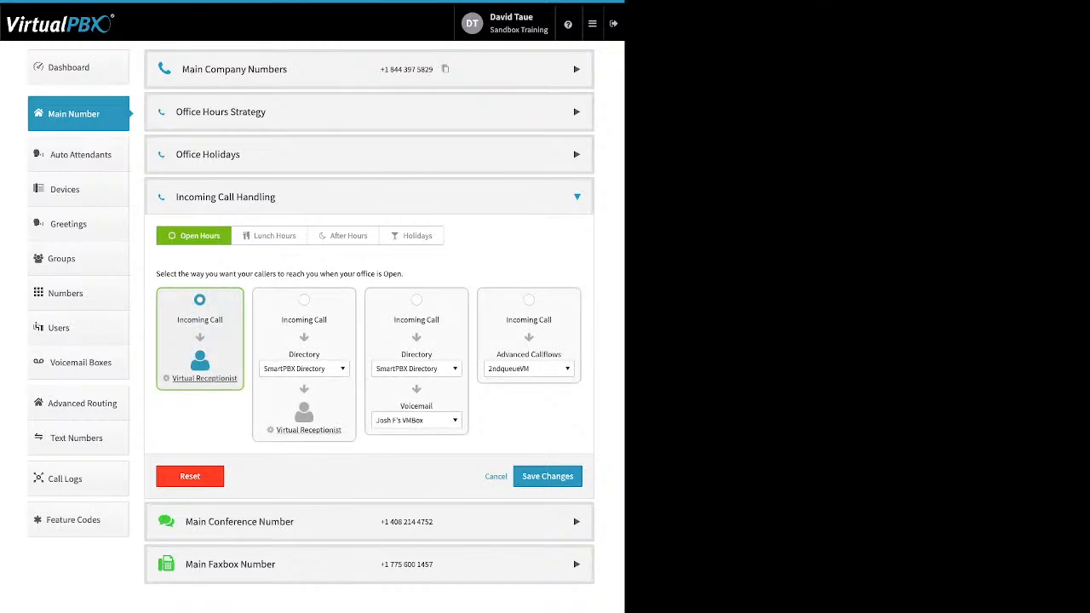
pyautogui.click(304, 300)
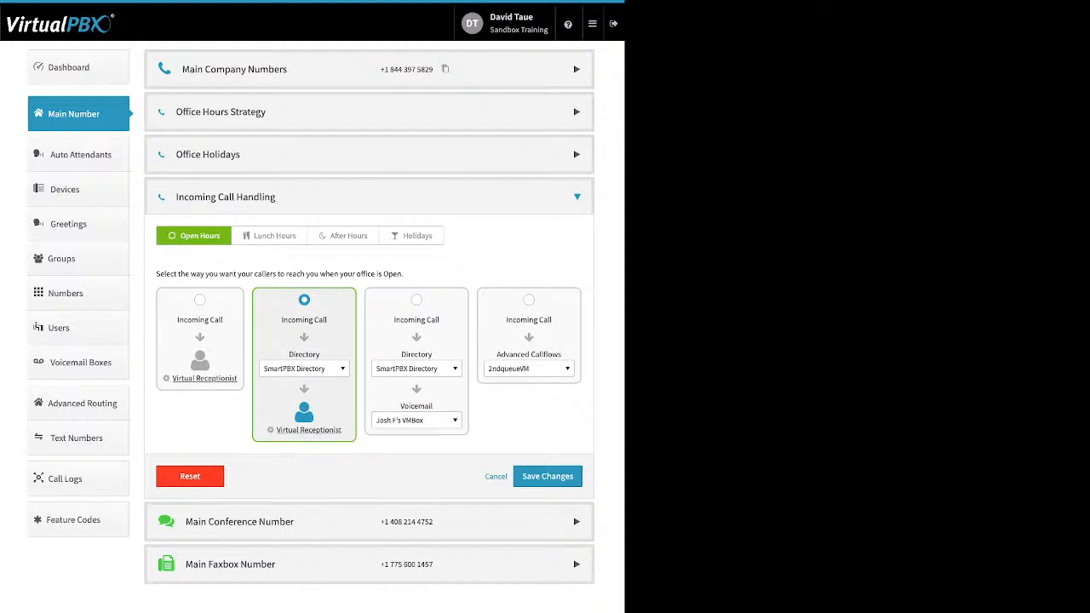
# Step: Try the Directory-then-voicemail and Advanced Callflow cards, then route open-hours calls to Virtual Receptionist
pyautogui.click(416, 300)
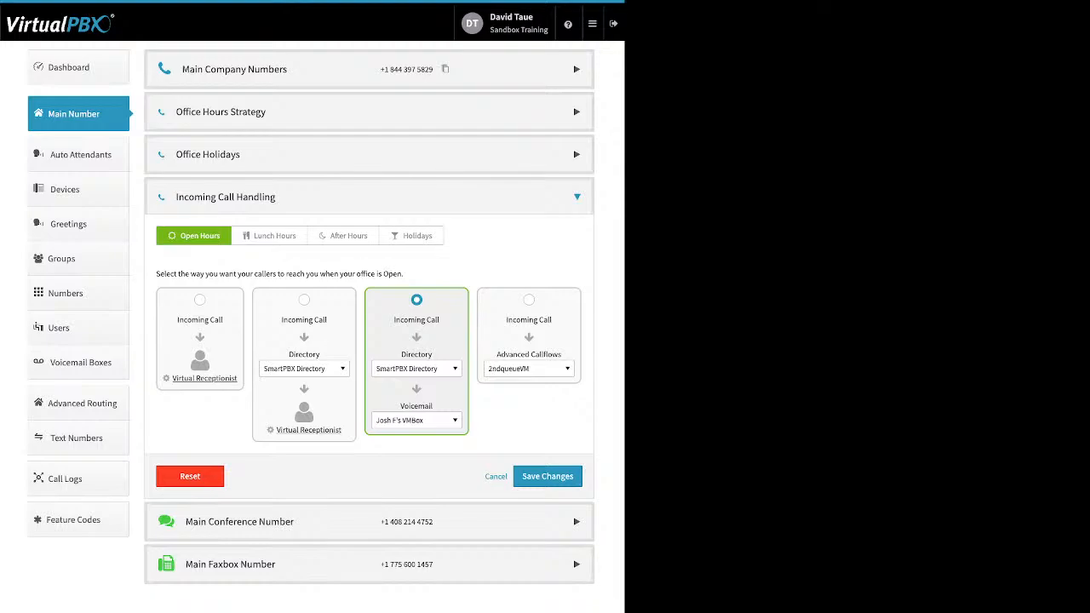
pyautogui.click(529, 300)
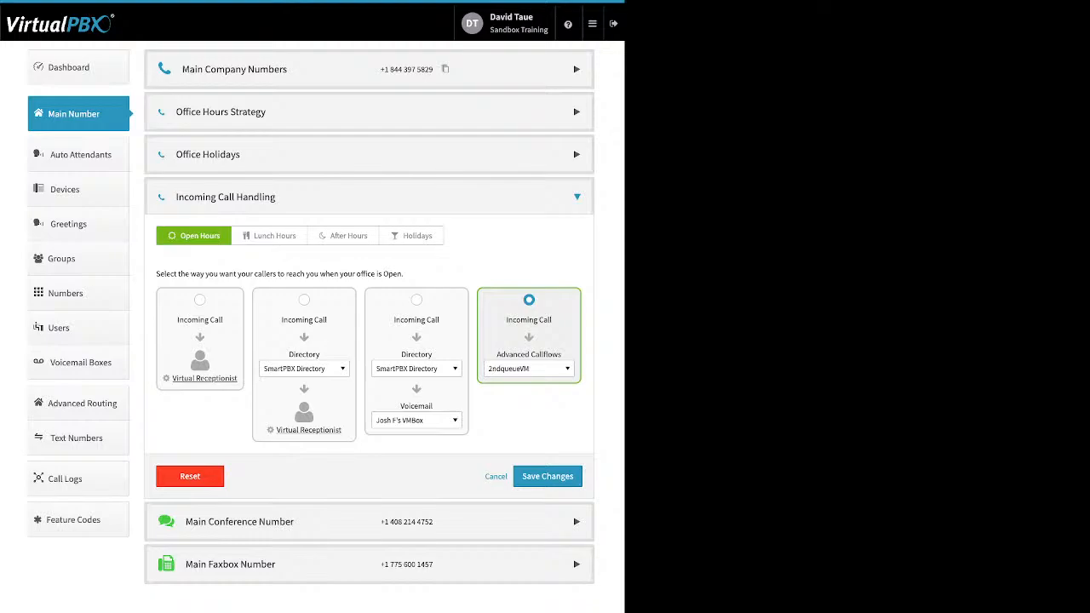
pyautogui.click(200, 300)
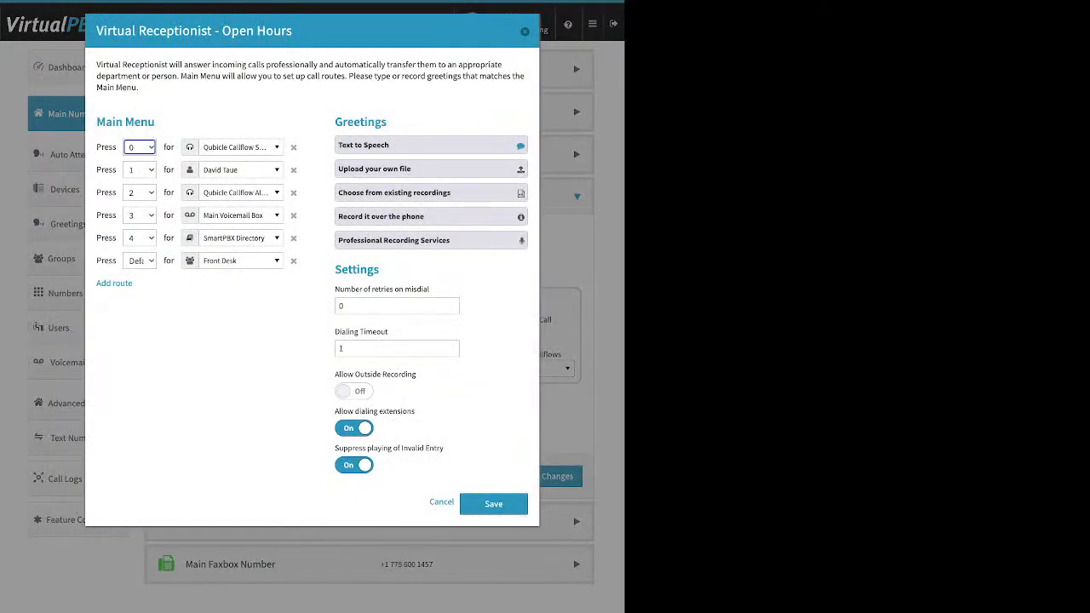
# Step: Append a seventh main-menu route: a second Default key sending callers to SmartPBX Directory
pyautogui.moveTo(155, 122); pyautogui.dragTo(97, 122)
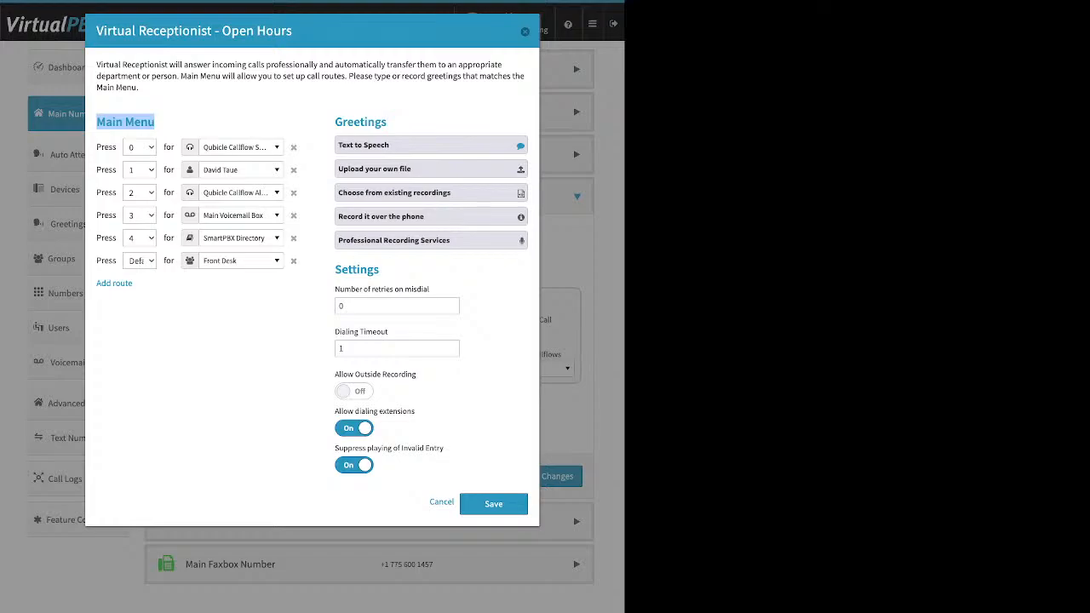
pyautogui.moveTo(135, 284); pyautogui.dragTo(95, 284)
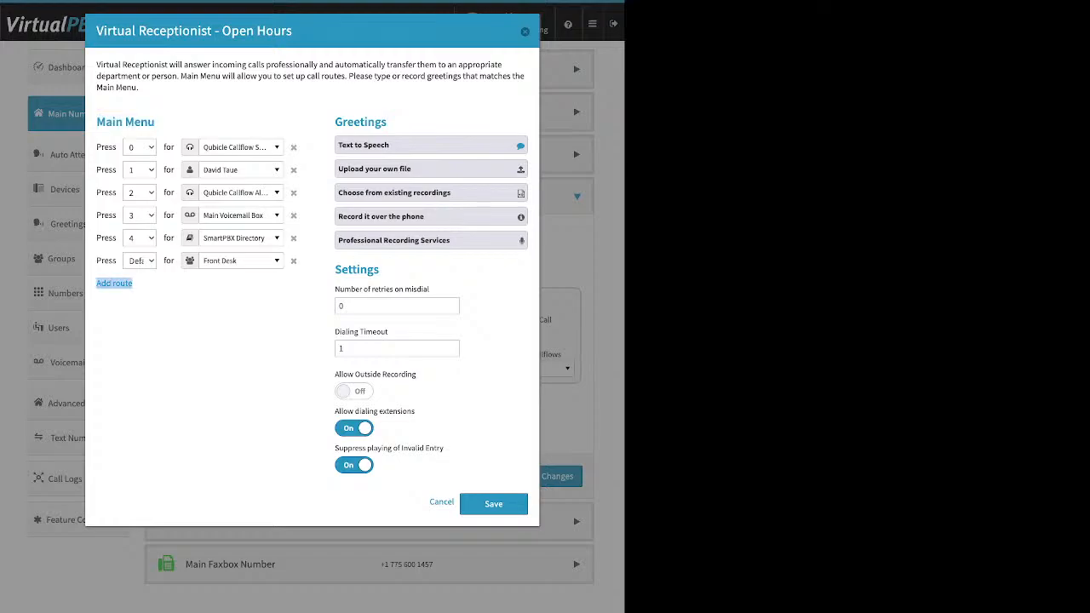
pyautogui.click(114, 284)
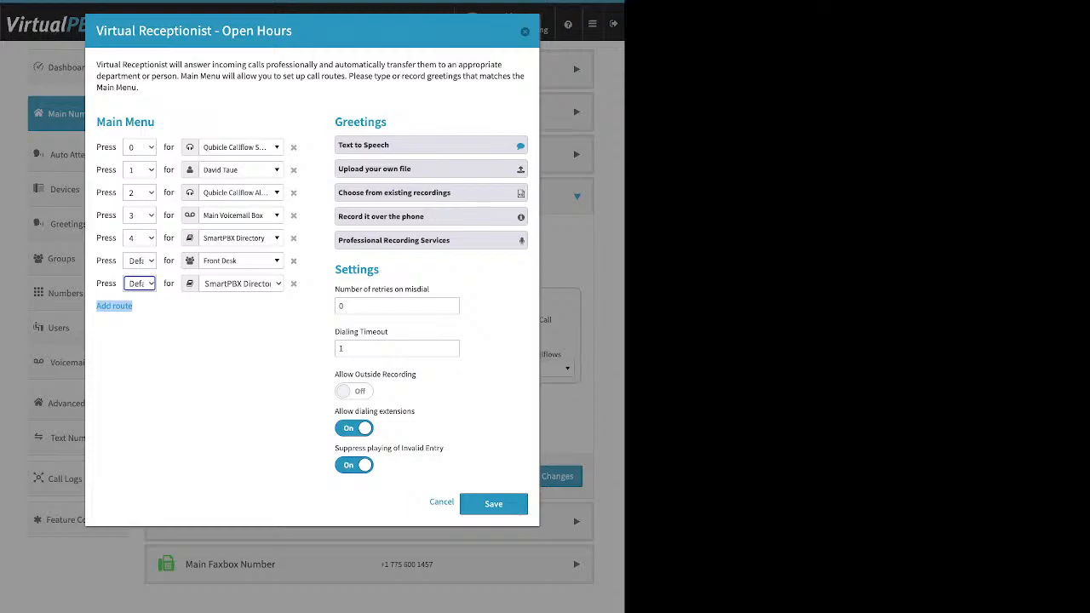
pyautogui.click(139, 147)
pyautogui.click(139, 147)
pyautogui.click(140, 148)
pyautogui.click(140, 147)
pyautogui.click(201, 366)
pyautogui.click(242, 148)
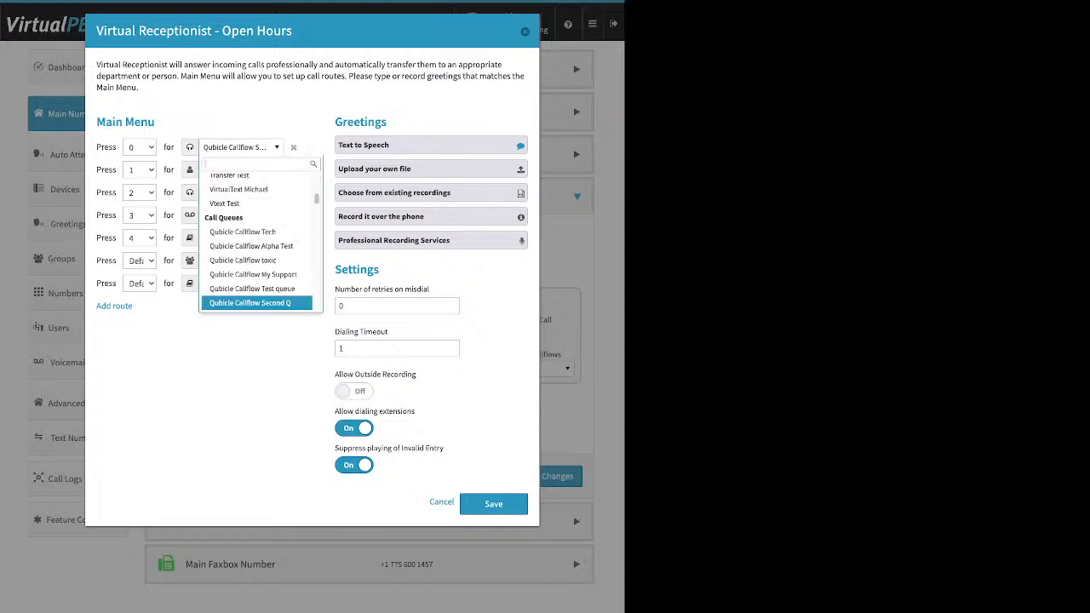
pyautogui.scroll(10, 247, 259)
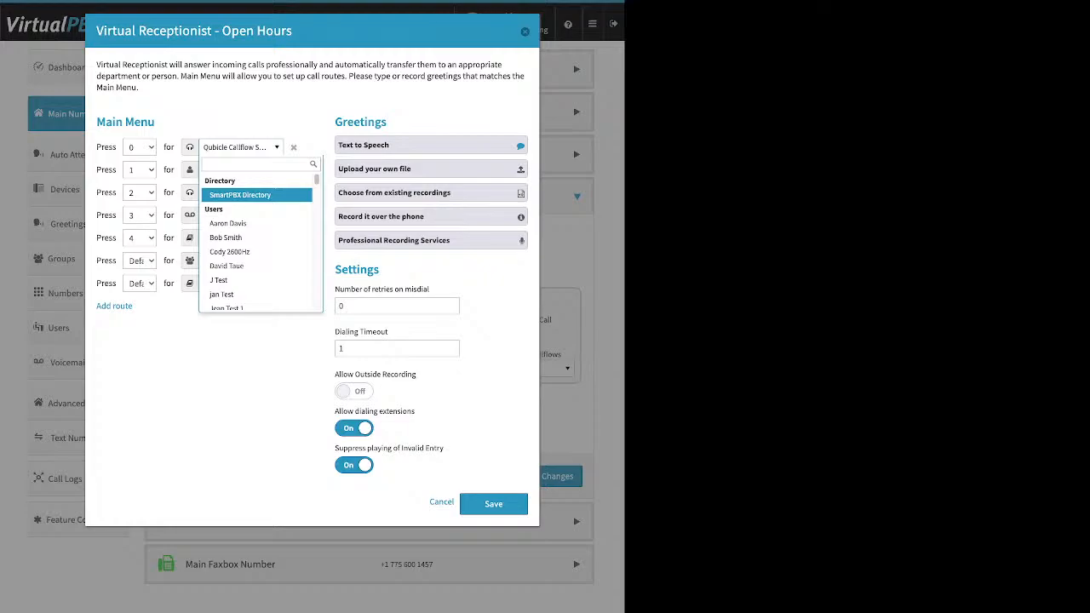
pyautogui.press('Down')
pyautogui.press('Down')
pyautogui.press('Down')
pyautogui.press('Down')
pyautogui.press('Down')
pyautogui.press('Down')
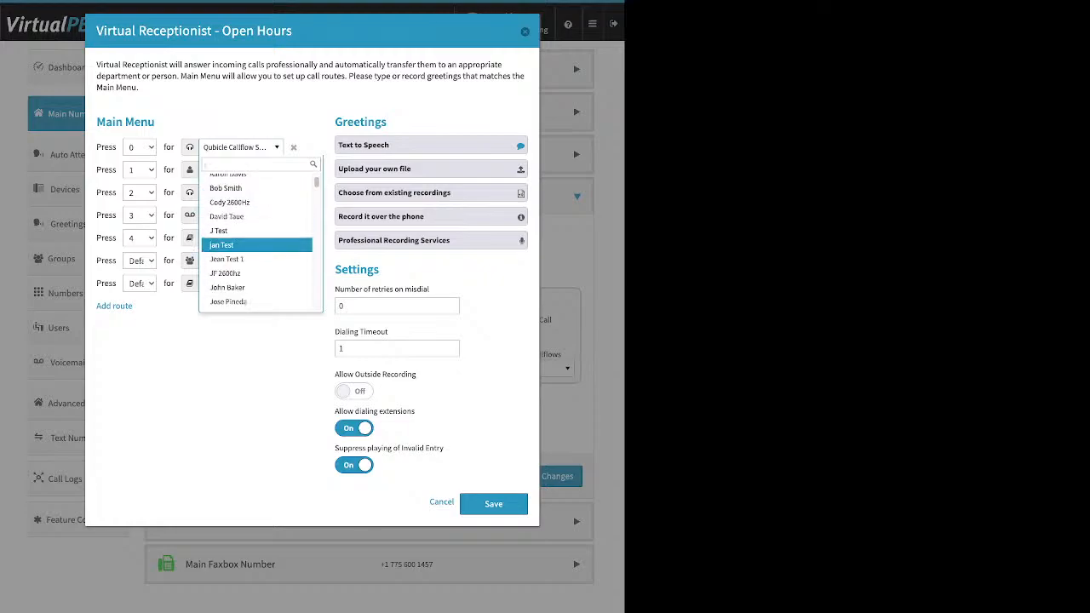
pyautogui.press('Down')
pyautogui.press('Down')
pyautogui.press('Down')
pyautogui.press('Down')
pyautogui.press('Down')
pyautogui.press('Down')
pyautogui.press('Down')
pyautogui.press('Down')
pyautogui.press('Down')
pyautogui.press('Down')
pyautogui.press('Down')
pyautogui.press('Down')
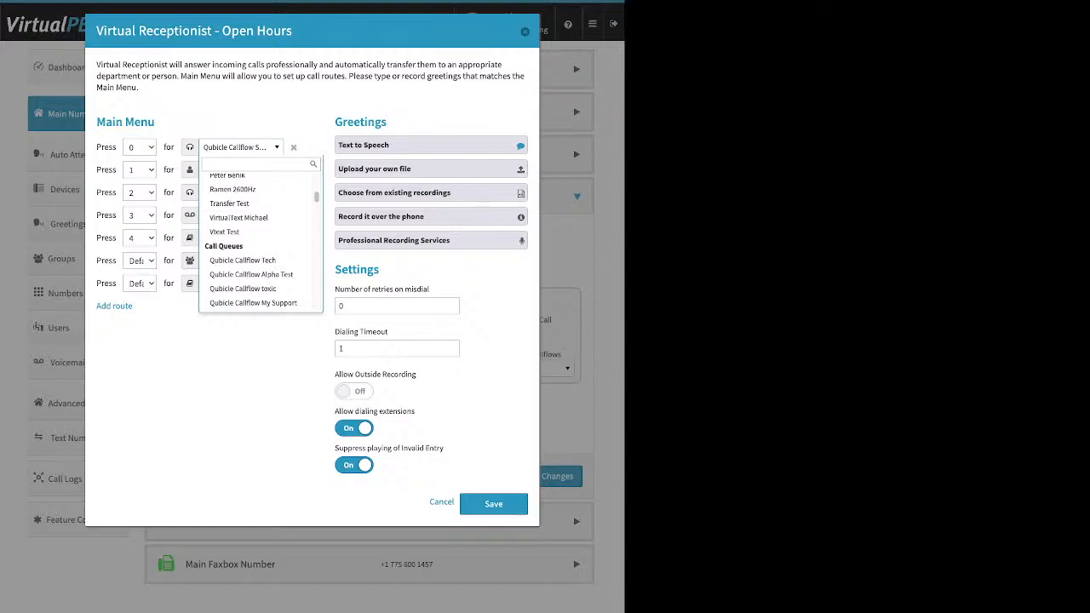
pyautogui.press('Down')
pyautogui.press('Down')
pyautogui.press('Down')
pyautogui.press('Down')
pyautogui.press('Down')
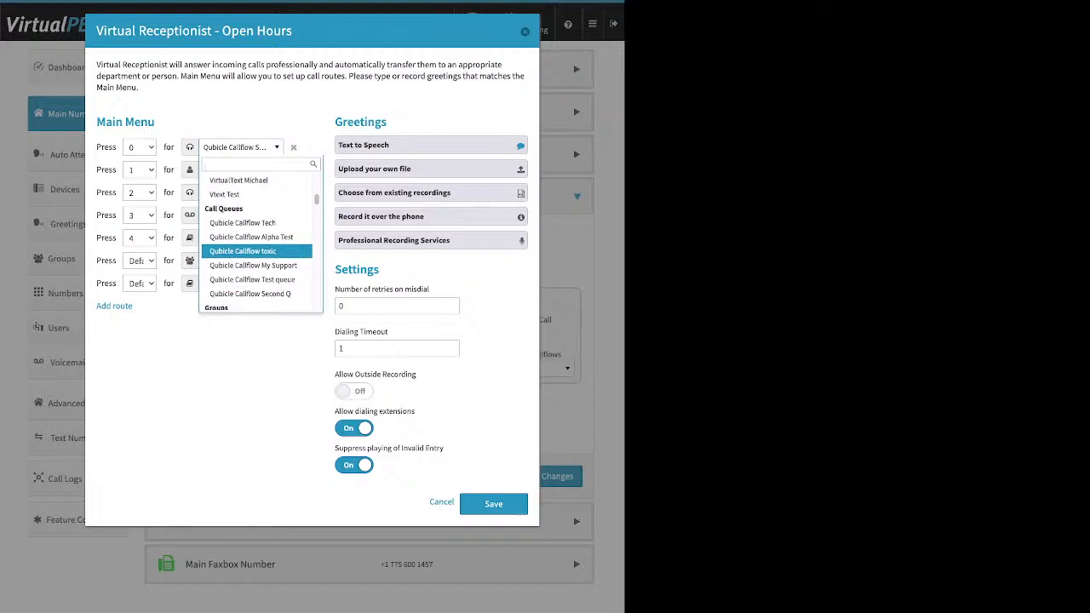
pyautogui.press('Down')
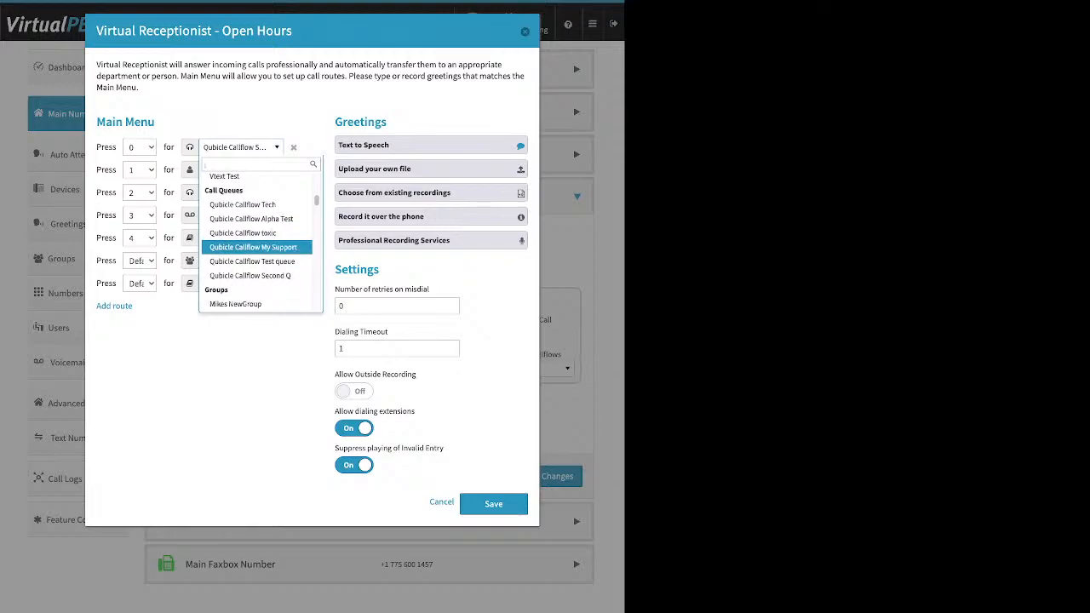
pyautogui.press('Down')
pyautogui.press('Down')
pyautogui.press('Down')
pyautogui.press('Down')
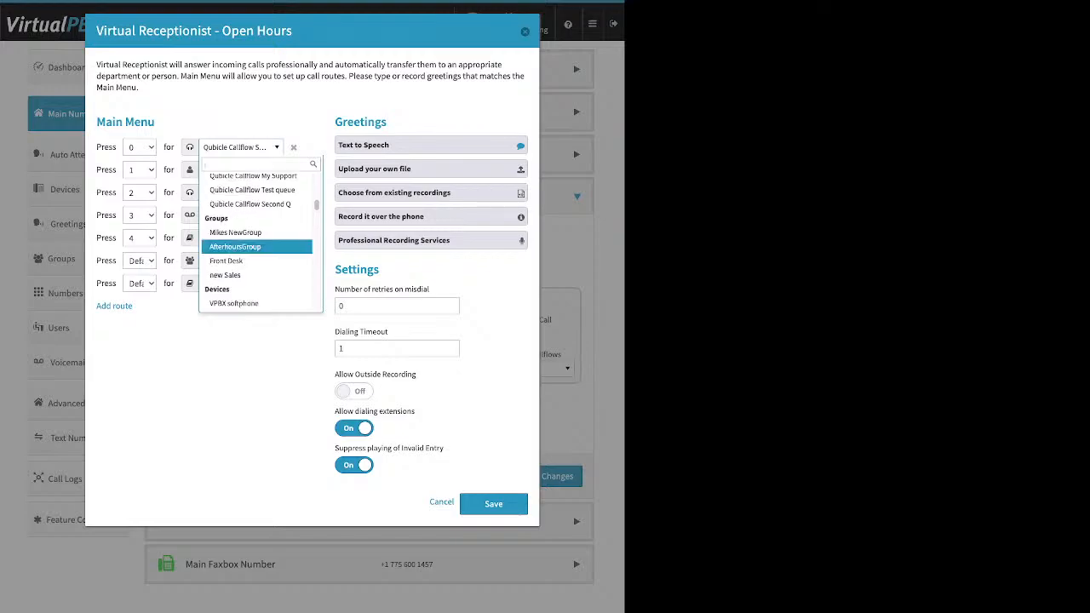
pyautogui.press('Up')
pyautogui.press('Up')
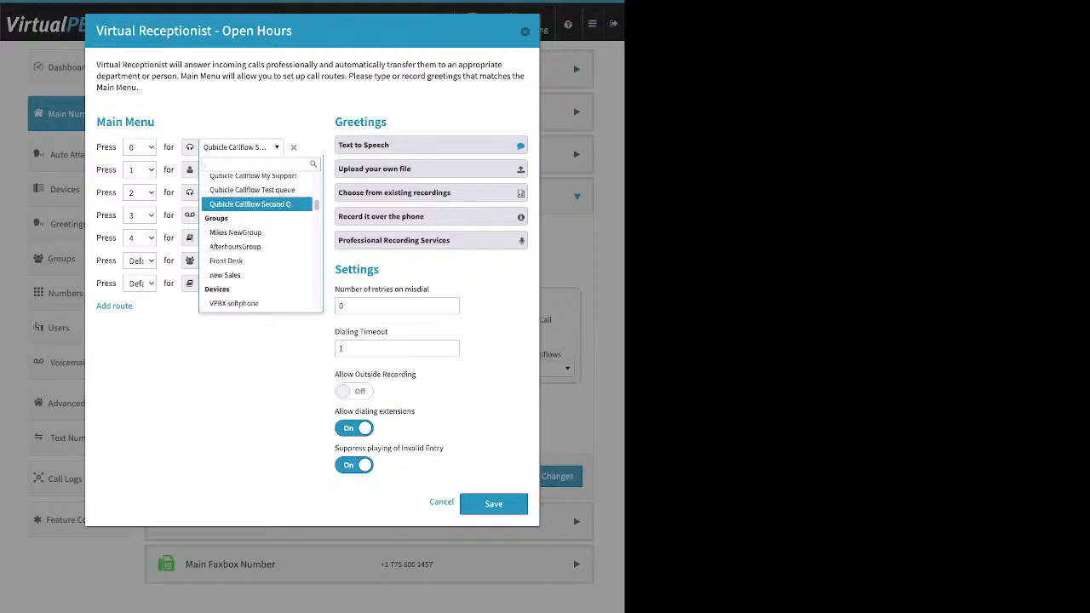
pyautogui.press('Down')
pyautogui.press('Down')
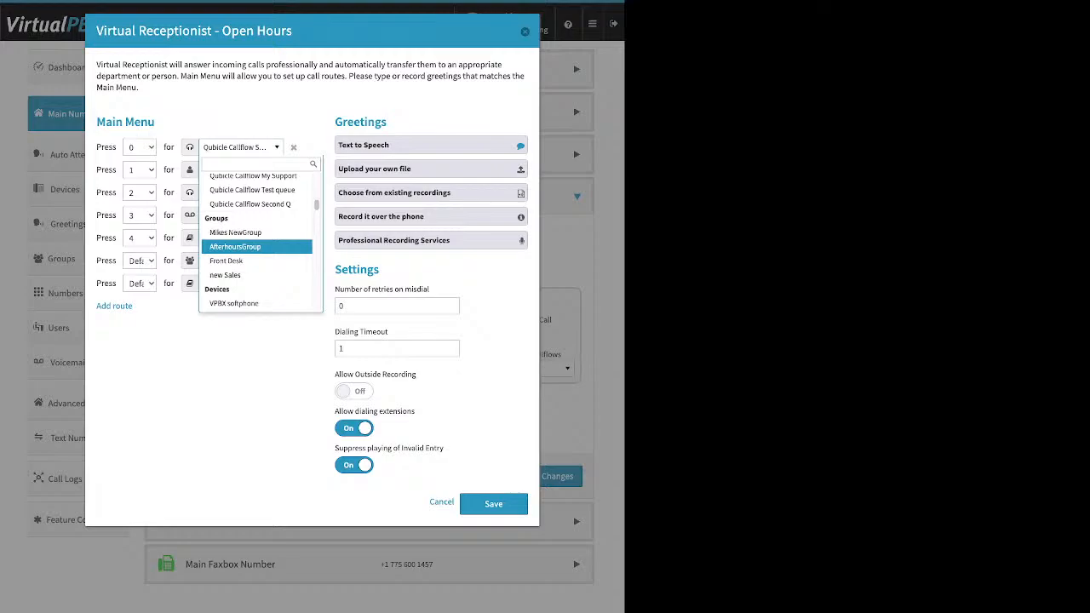
pyautogui.scroll(-1, 257, 258)
pyautogui.scroll(-3, 256, 255)
pyautogui.scroll(-1, 257, 256)
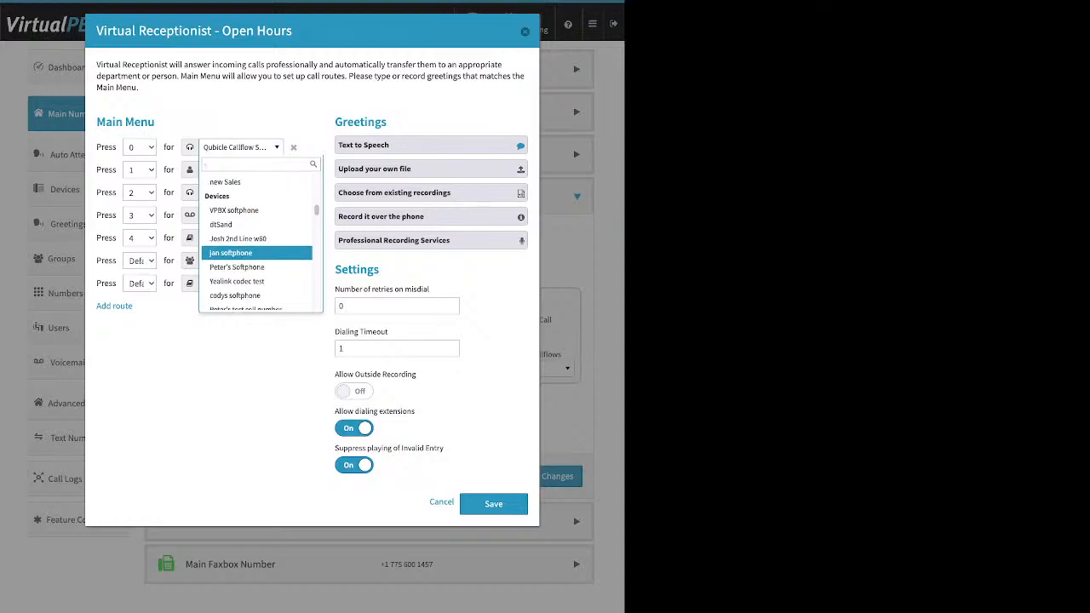
pyautogui.scroll(-3, 257, 253)
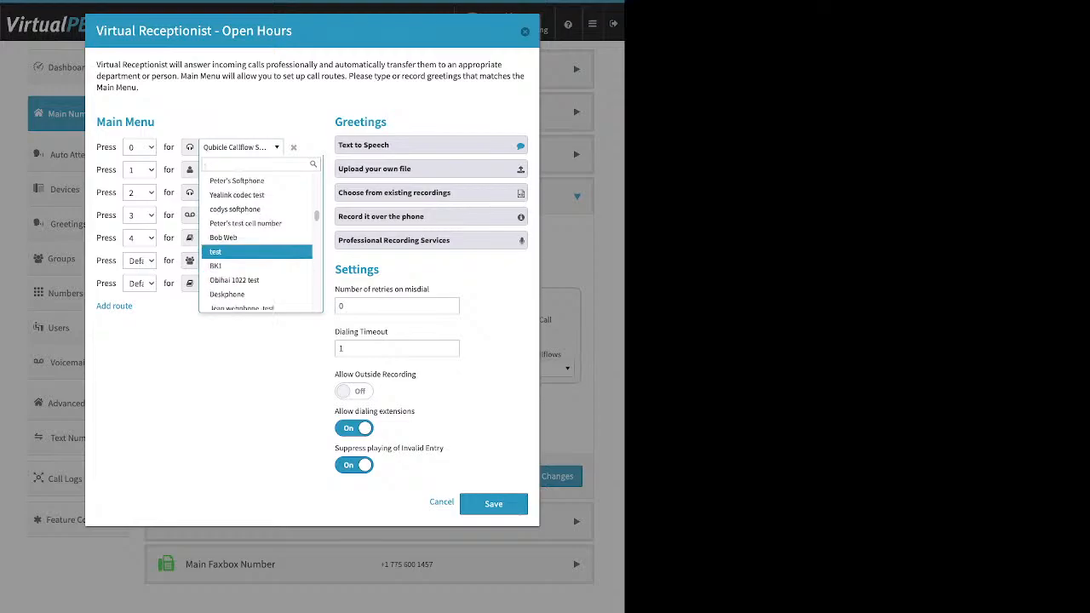
pyautogui.scroll(-3, 256, 254)
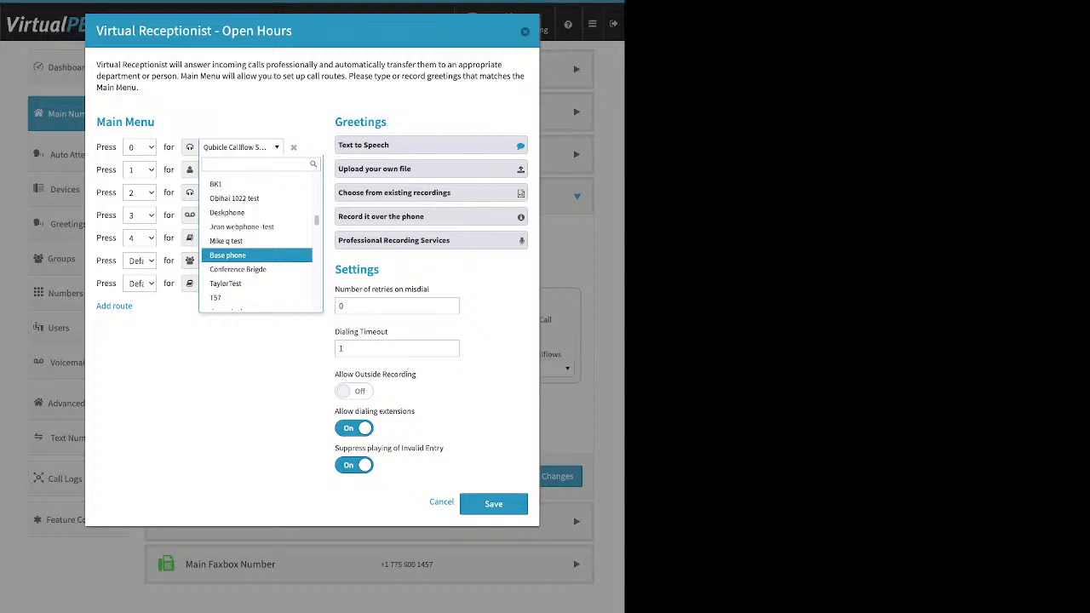
pyautogui.scroll(-9, 256, 256)
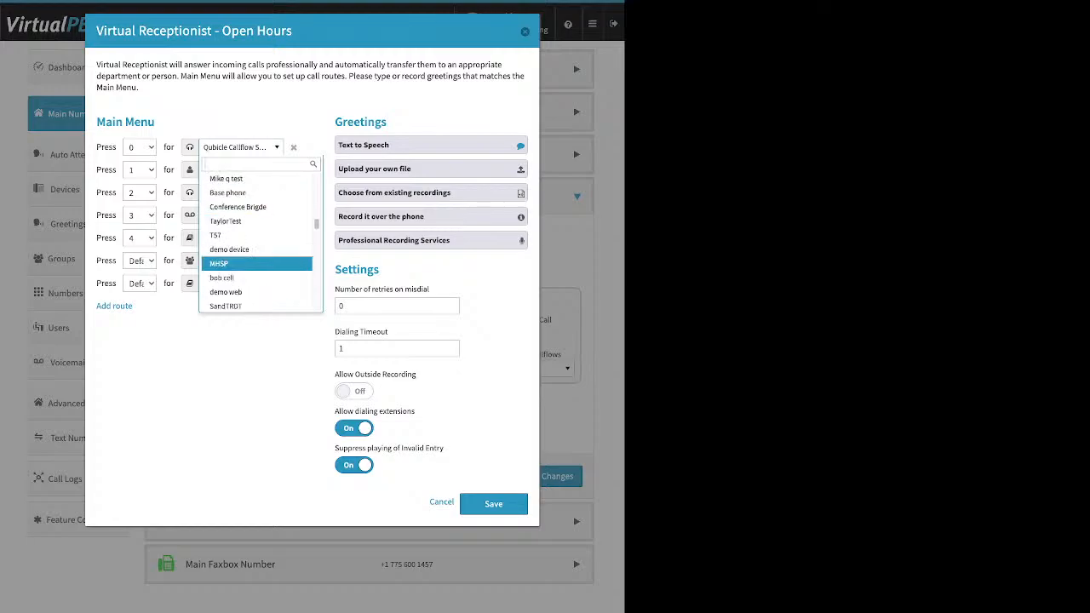
pyautogui.scroll(-8, 256, 247)
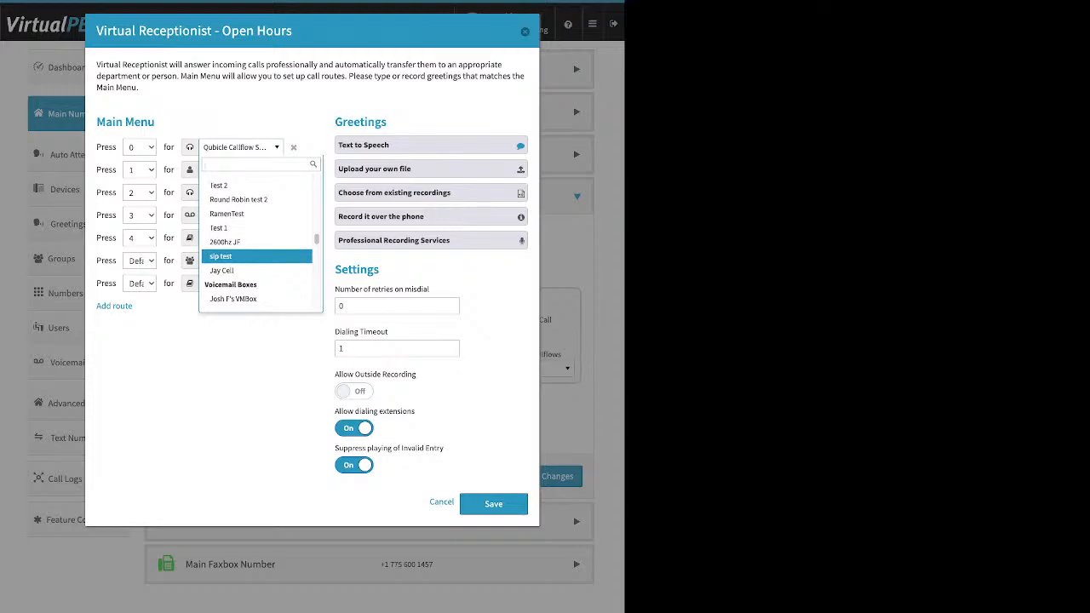
pyautogui.scroll(-3, 257, 251)
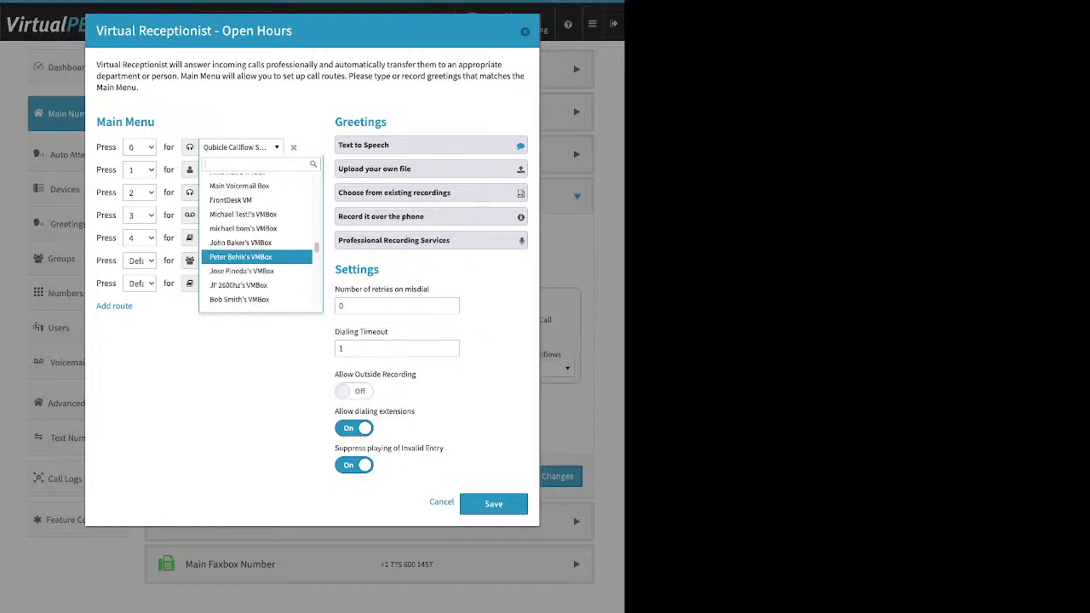
pyautogui.scroll(-8, 257, 253)
pyautogui.scroll(-5, 257, 254)
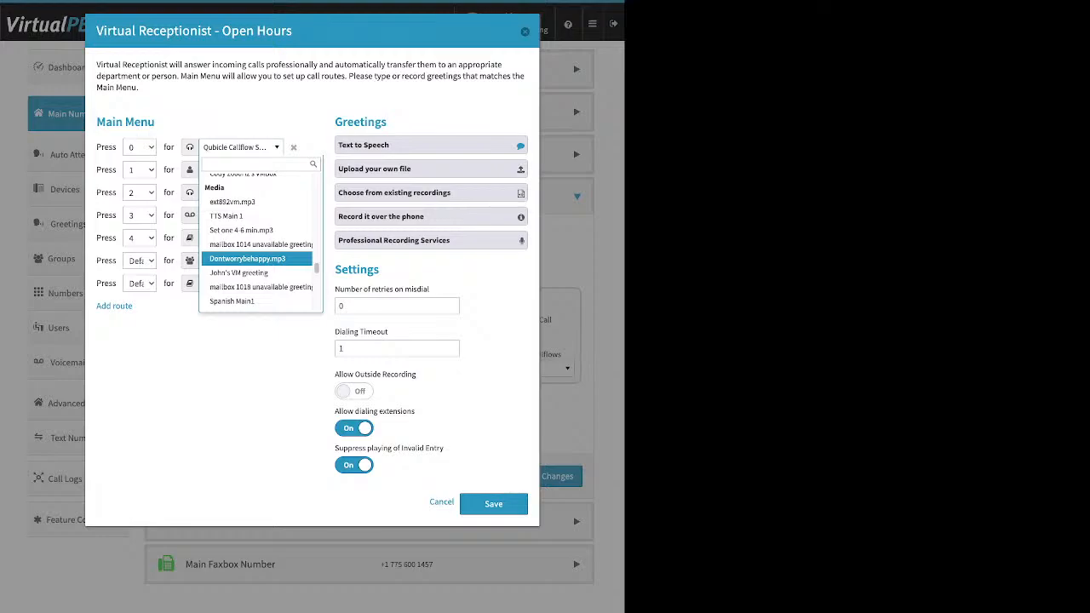
pyautogui.scroll(-6, 256, 255)
pyautogui.scroll(-8, 255, 256)
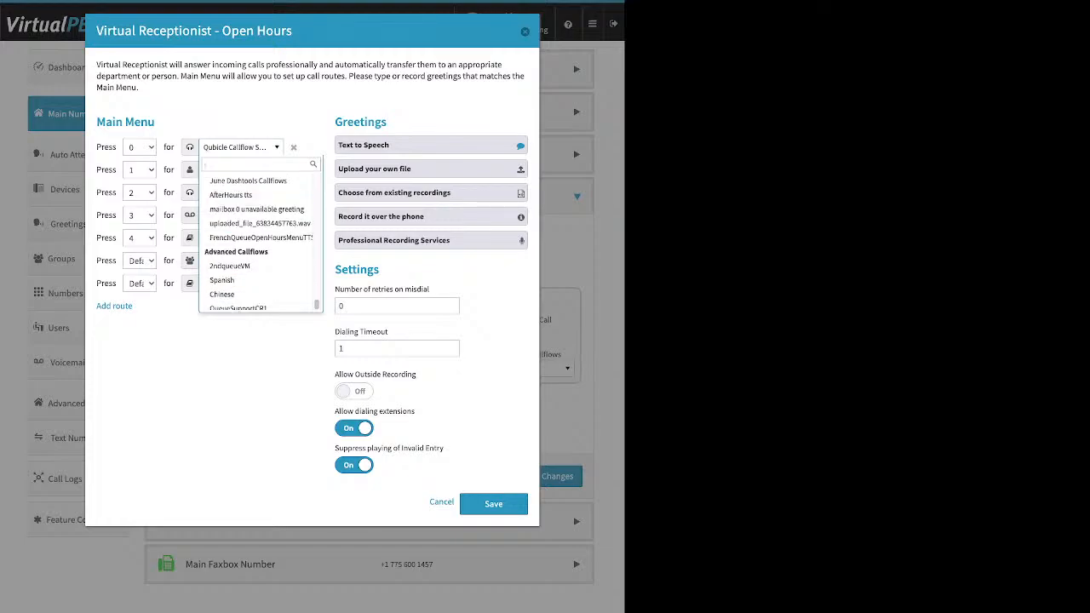
pyautogui.click(241, 147)
# Step: Open the Open Hours Text to Speech greeting and select all of its welcome text
pyautogui.moveTo(387, 122); pyautogui.dragTo(334, 122)
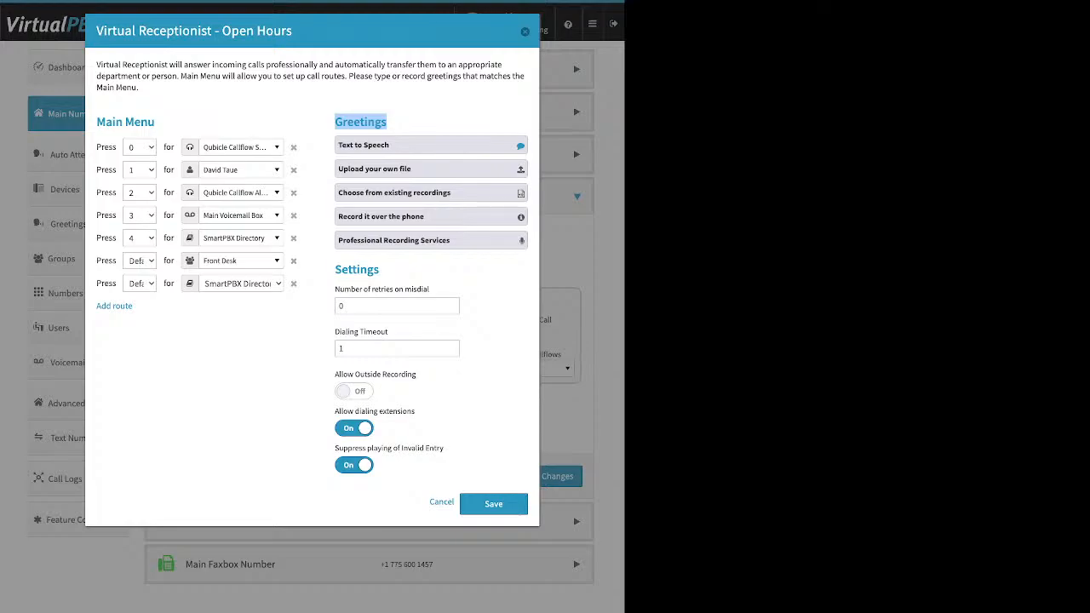
pyautogui.click(431, 145)
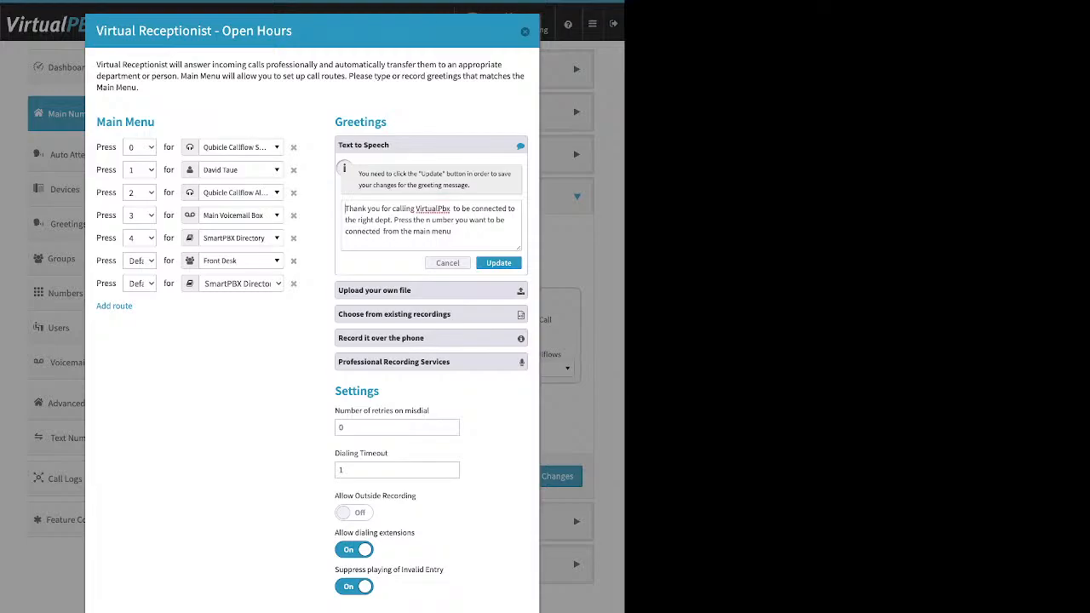
pyautogui.hotkey('ctrl', 'a')
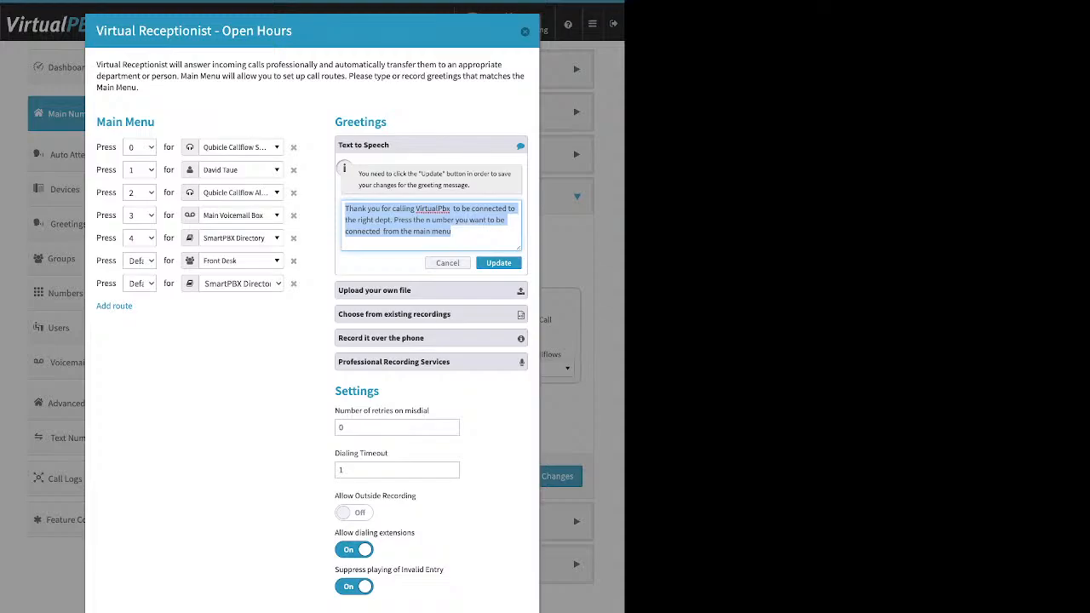
# Step: Collapse the Text to Speech greeting and expand the 'Upload your own file' greeting option
pyautogui.click(448, 263)
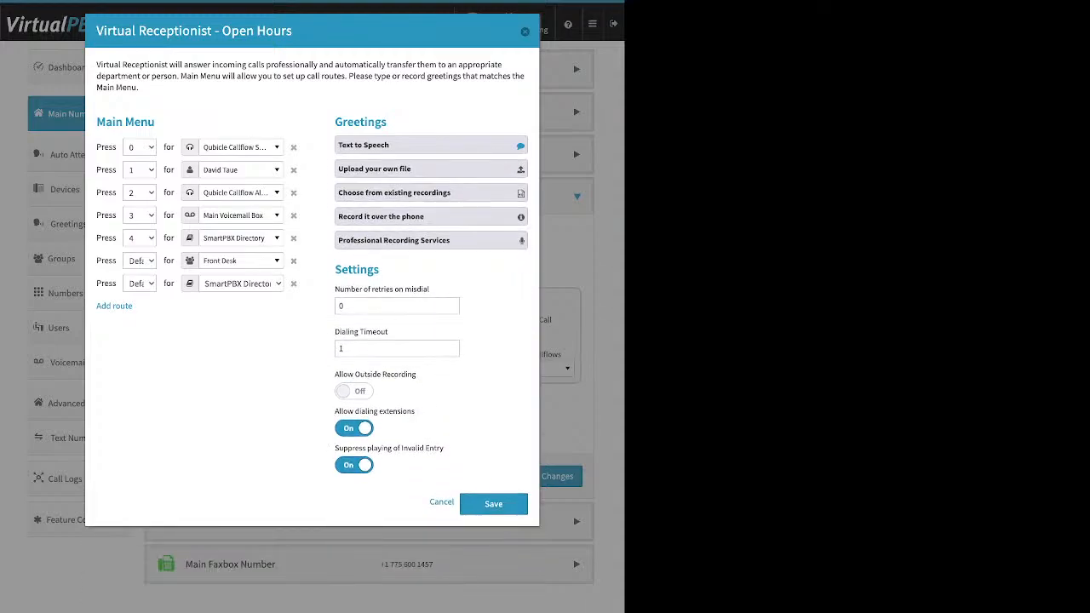
pyautogui.click(431, 169)
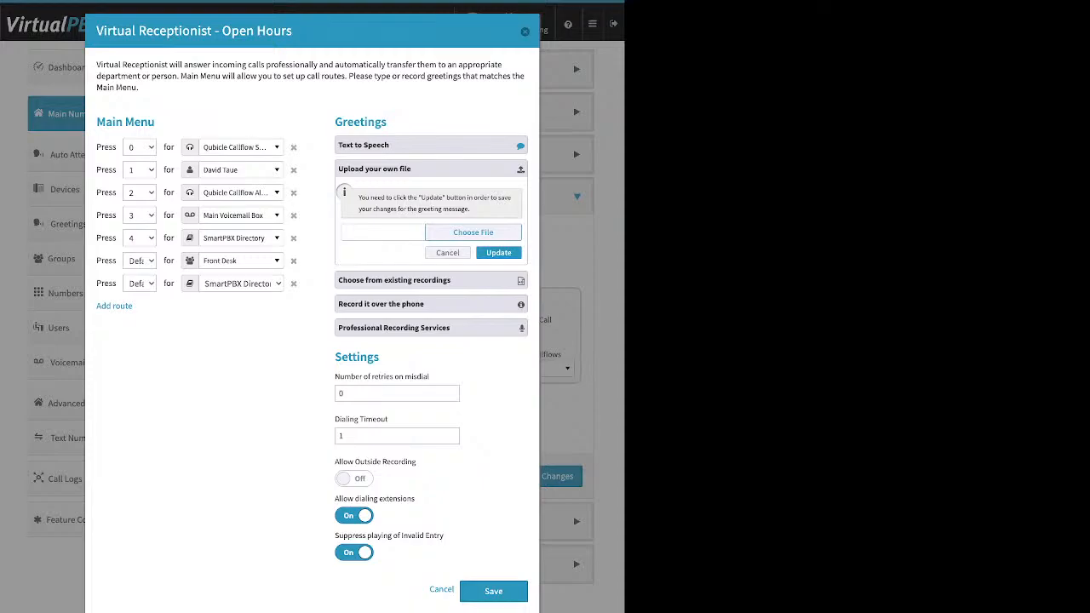
# Step: Review the file name field and the existing-recordings choice (MainOpenHoursMenuTTS), then the record-over-the-phone option
pyautogui.click(383, 232)
pyautogui.click(395, 280)
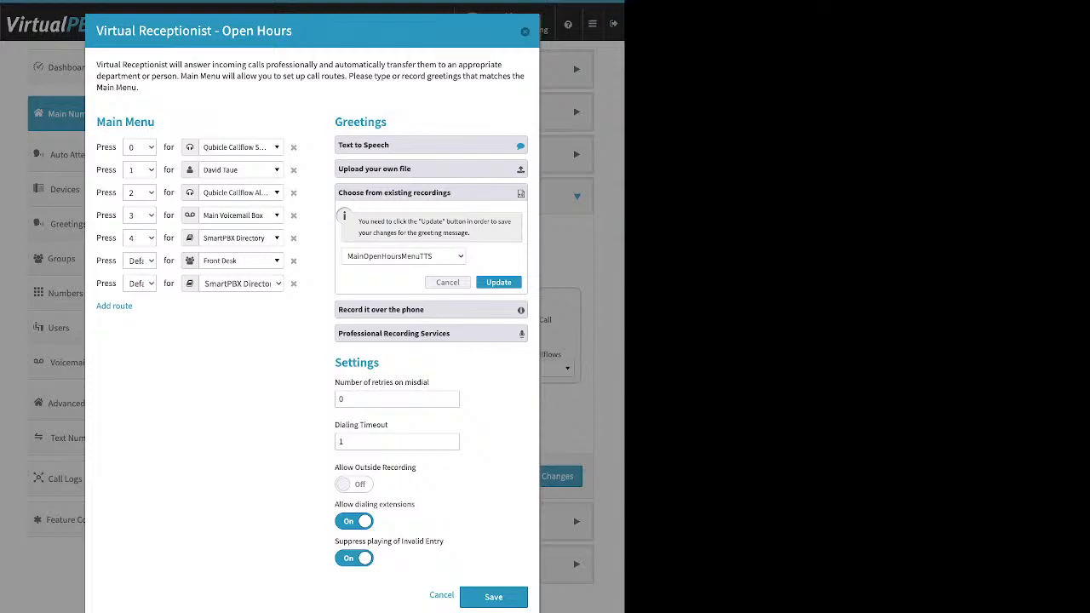
pyautogui.click(394, 192)
# Step: Read the record-over-the-phone steps and switch 'Suppress playing of Invalid Entry' to Off
pyautogui.click(380, 217)
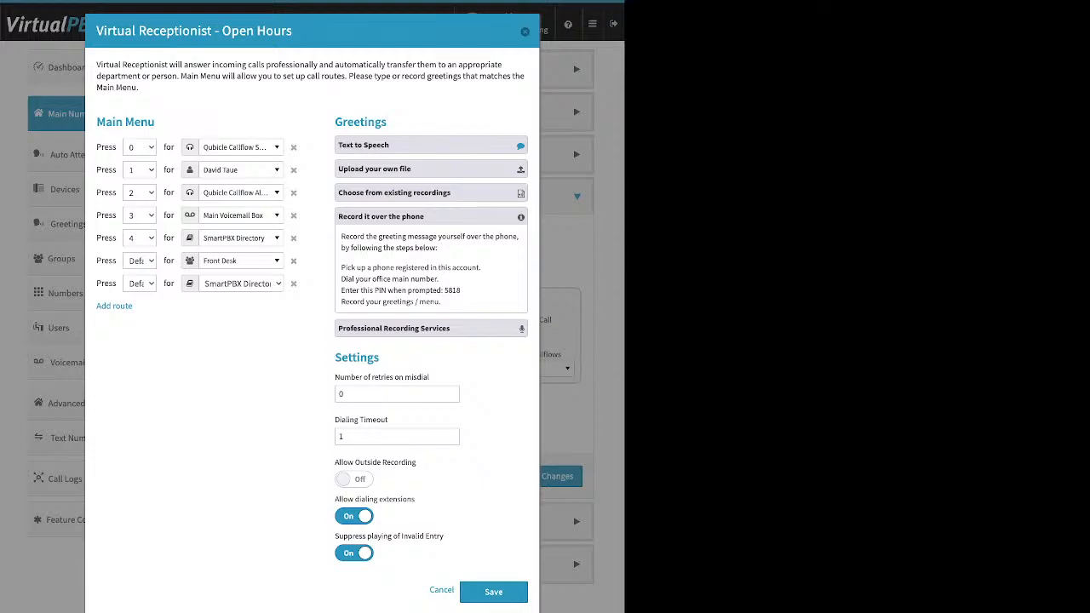
pyautogui.moveTo(341, 268); pyautogui.dragTo(479, 267)
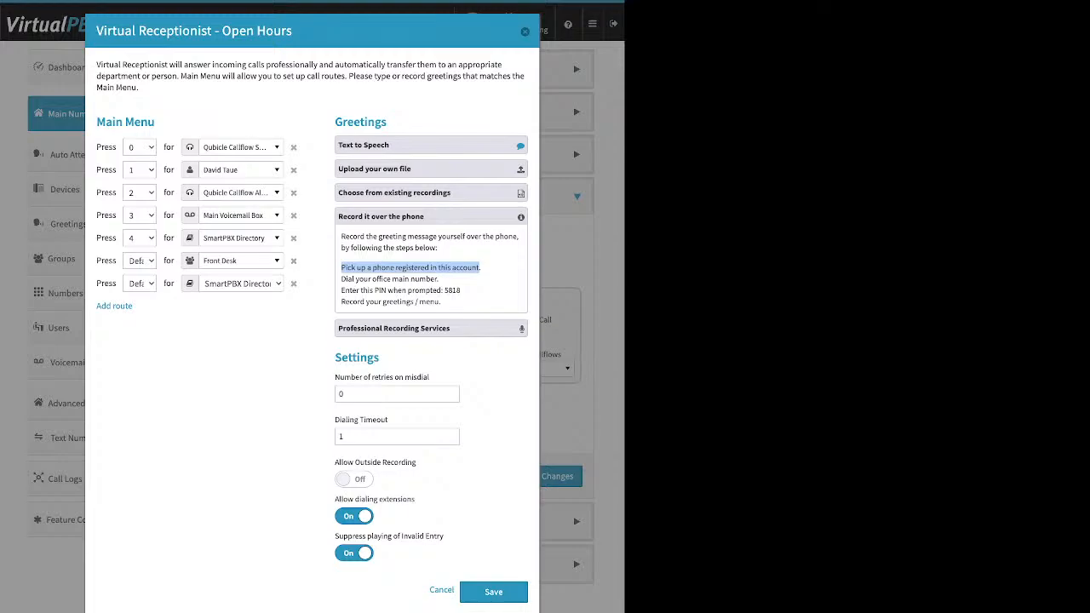
pyautogui.click(354, 554)
# Step: Switch 'Allow Outside Recording' to On in the Open Hours receptionist settings
pyautogui.doubleClick(357, 358)
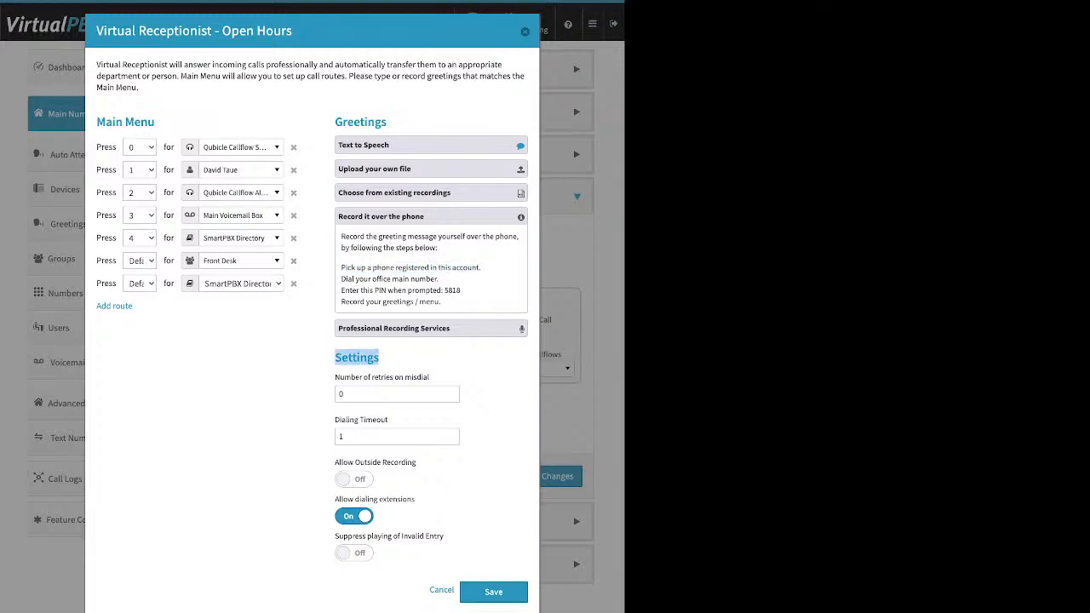
pyautogui.moveTo(335, 462); pyautogui.dragTo(418, 463)
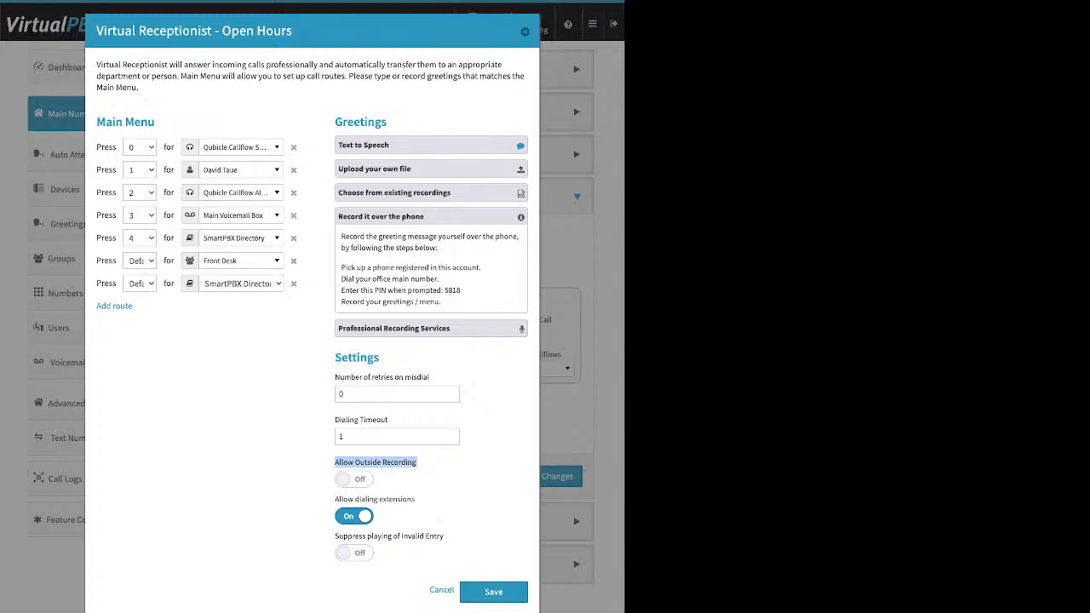
pyautogui.click(355, 480)
# Step: Review the PIN step, then expand Professional Recording Services showing Snap Recordings pricing from $50
pyautogui.click(419, 464)
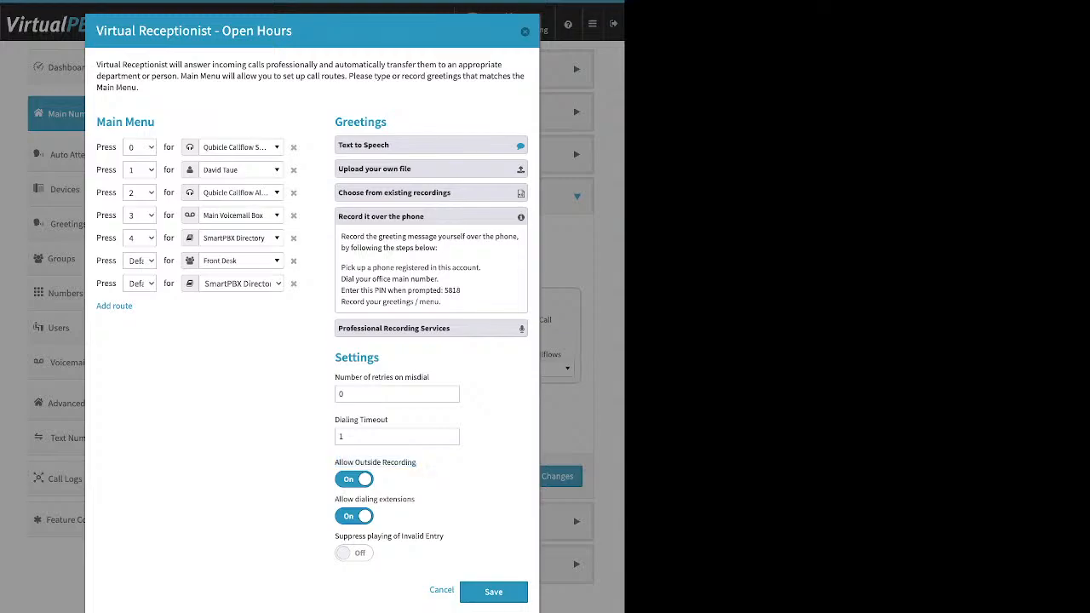
pyautogui.moveTo(340, 290); pyautogui.dragTo(461, 290)
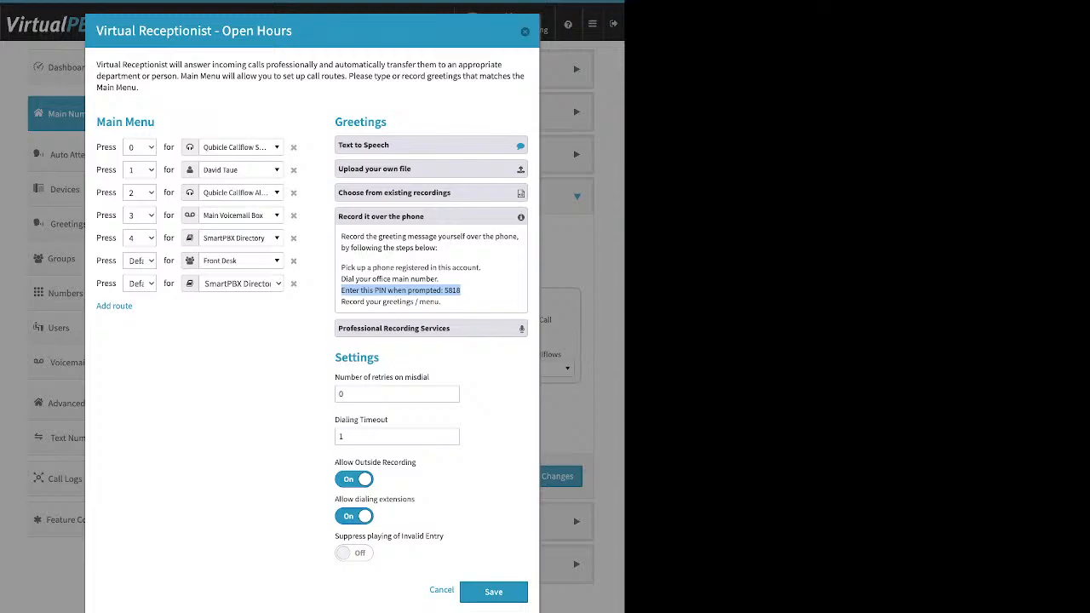
pyautogui.click(431, 329)
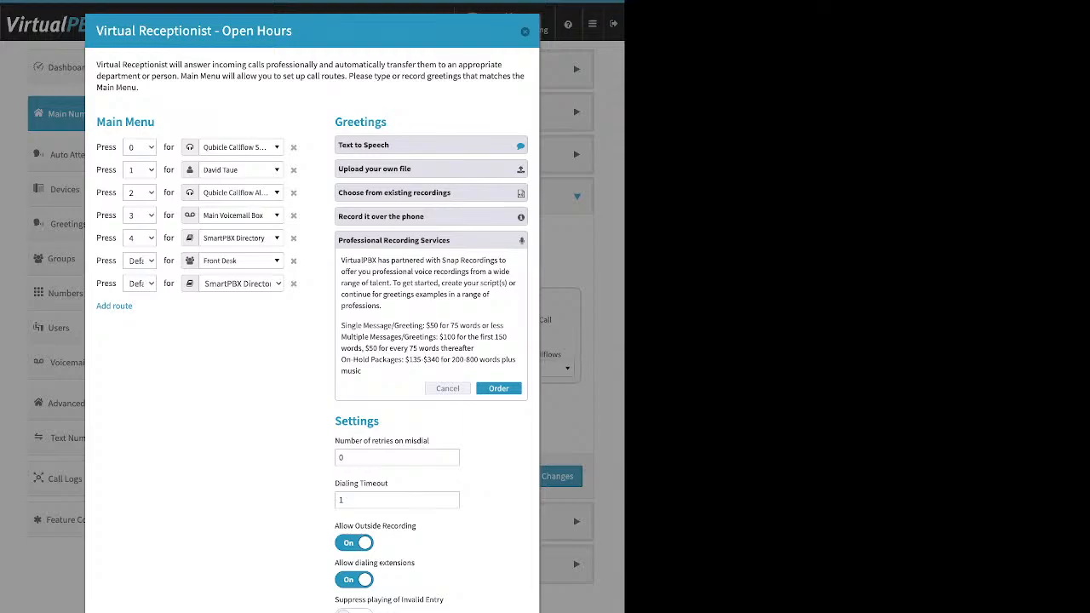
# Step: Expand and collapse 'Upload your own file' so every Greetings section is closed
pyautogui.click(431, 169)
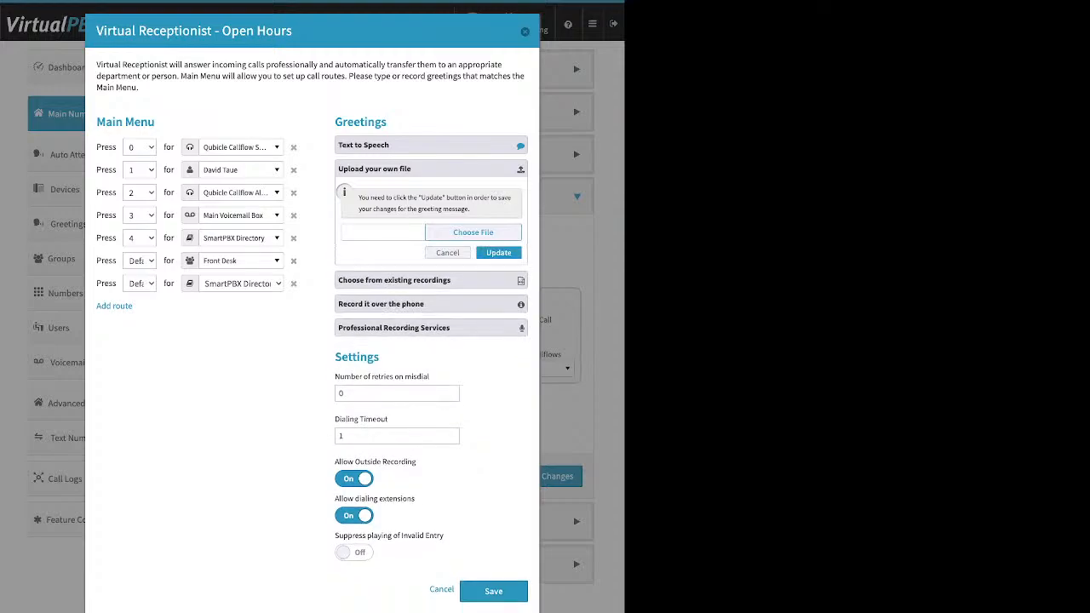
pyautogui.click(431, 168)
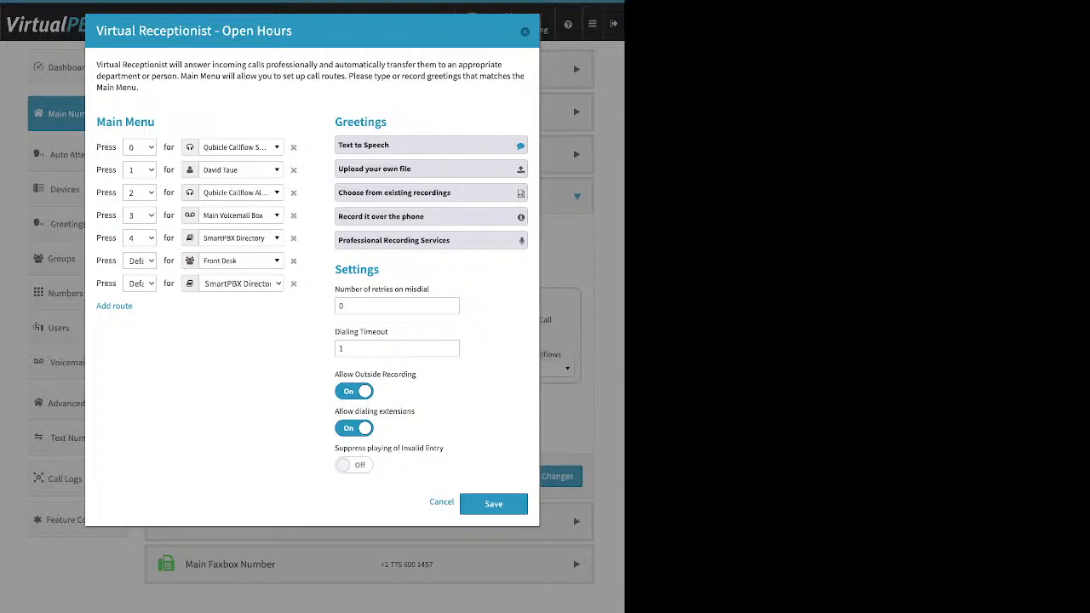
pyautogui.moveTo(335, 289); pyautogui.dragTo(429, 289)
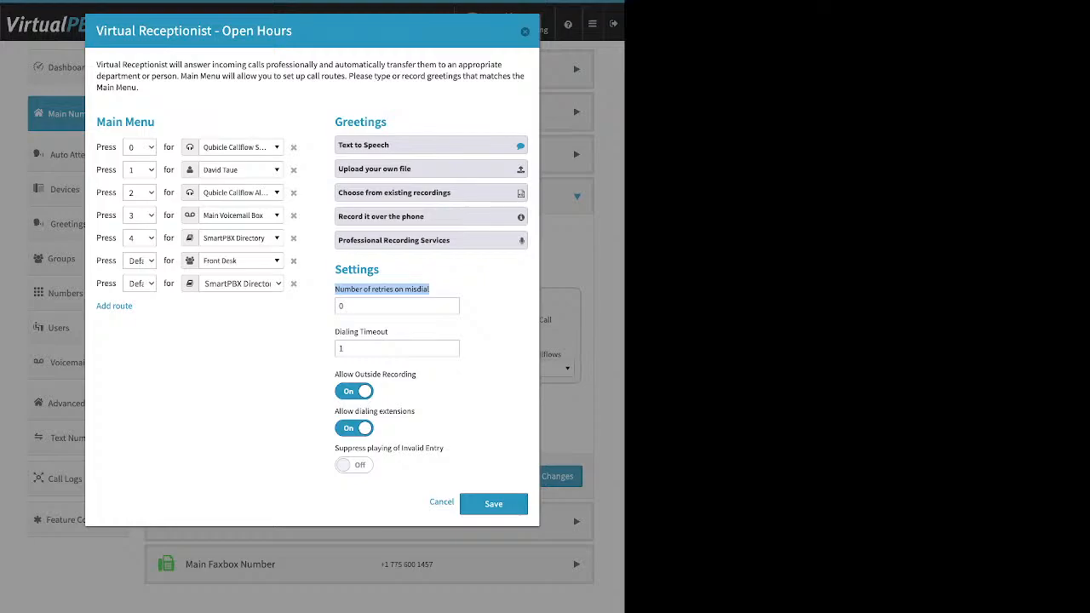
pyautogui.doubleClick(341, 306)
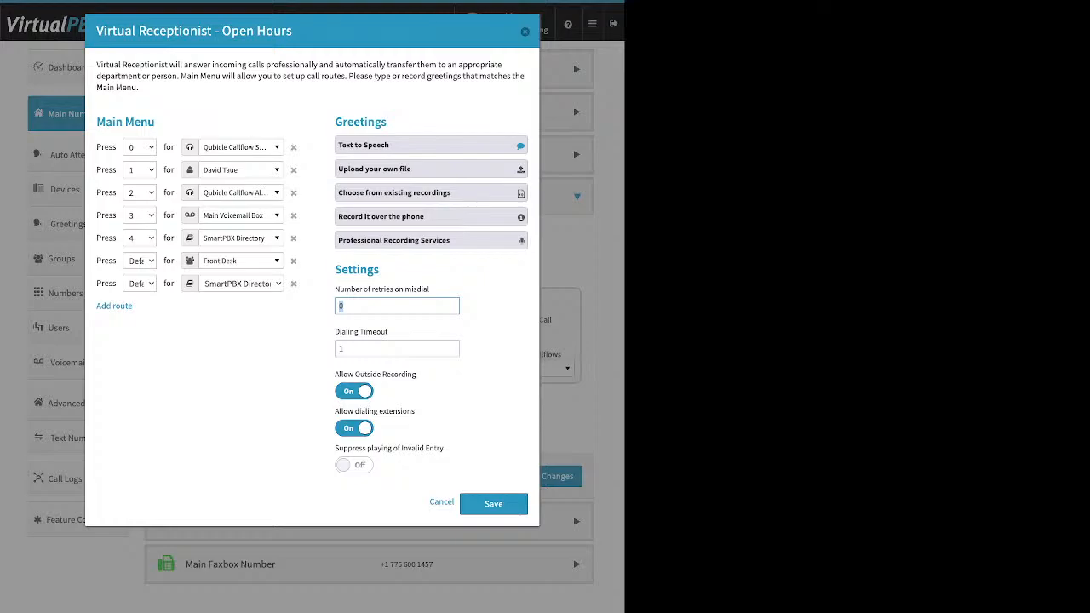
pyautogui.click(336, 332)
pyautogui.moveTo(335, 332); pyautogui.dragTo(388, 333)
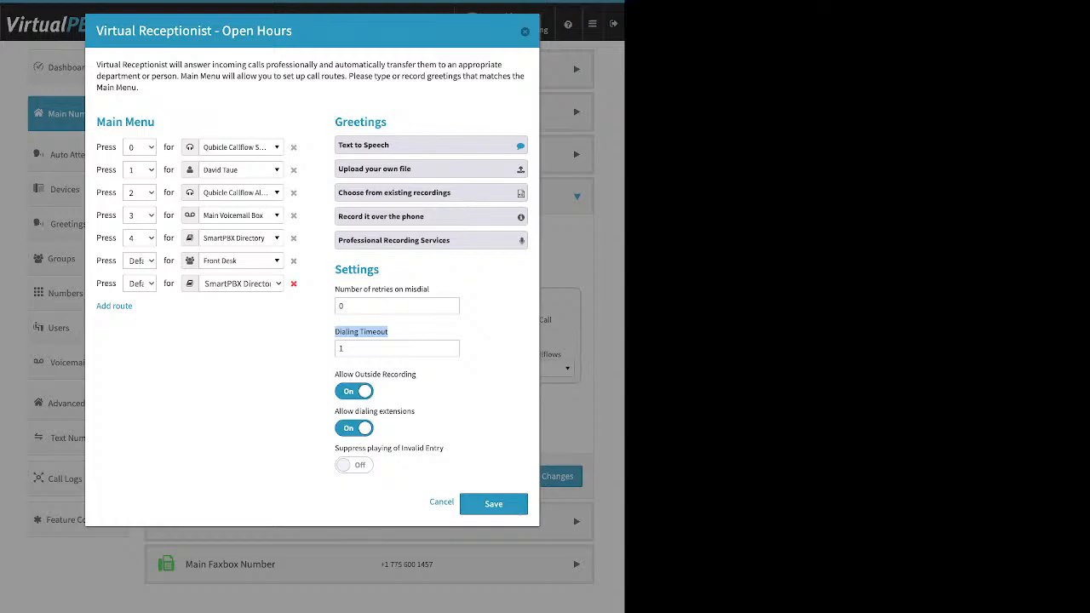
# Step: Delete the Default routes to SmartPBX Directory and Front Desk, leaving keys 0–4
pyautogui.click(293, 284)
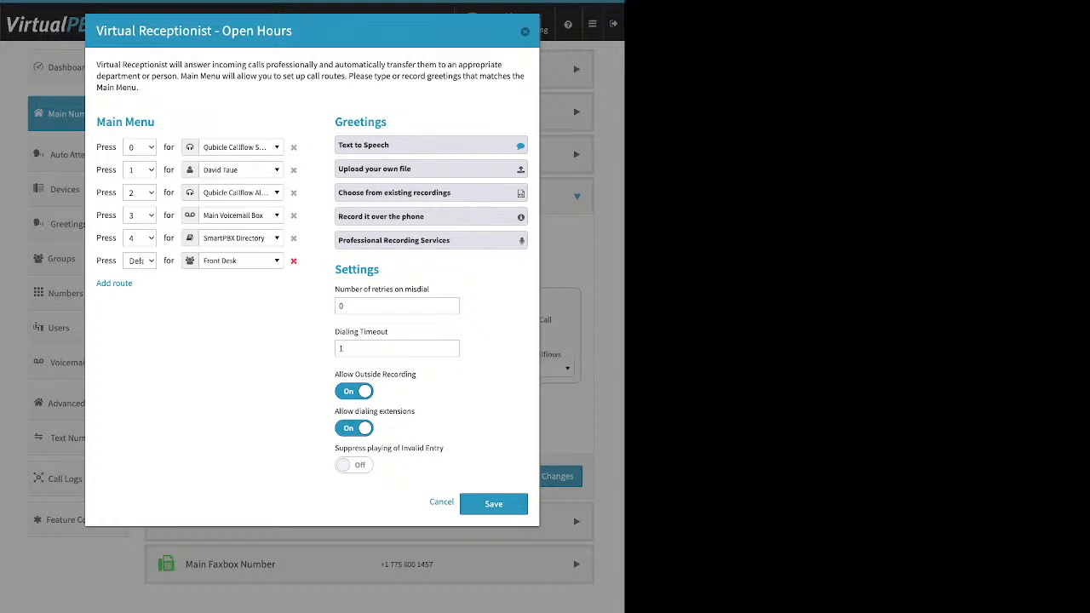
pyautogui.click(293, 261)
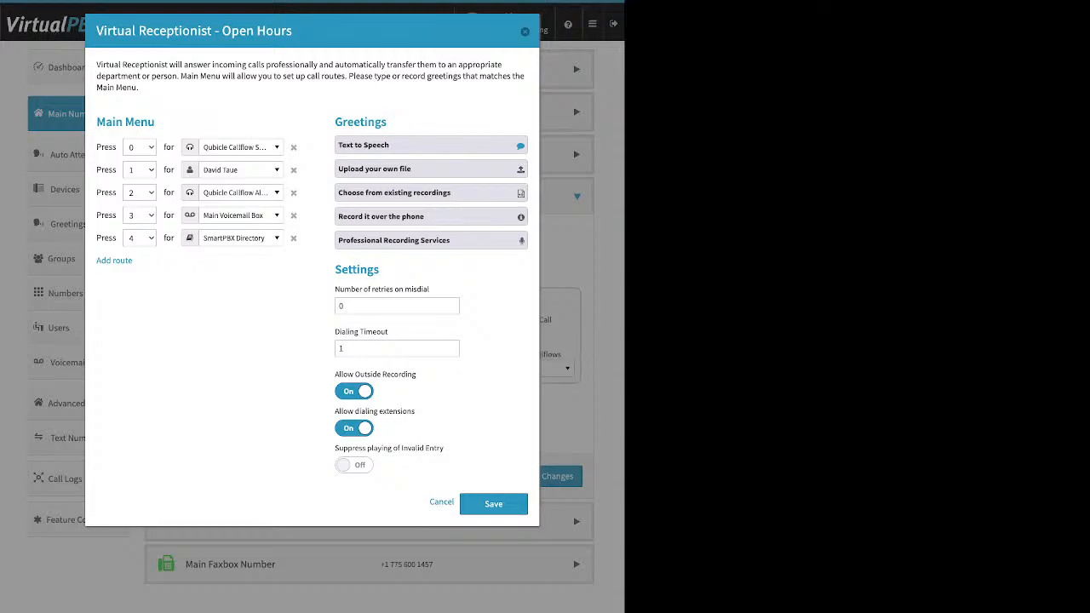
# Step: Switch both 'Allow Outside Recording' and 'Allow dialing extensions' to Off
pyautogui.click(355, 391)
pyautogui.moveTo(335, 411); pyautogui.dragTo(415, 412)
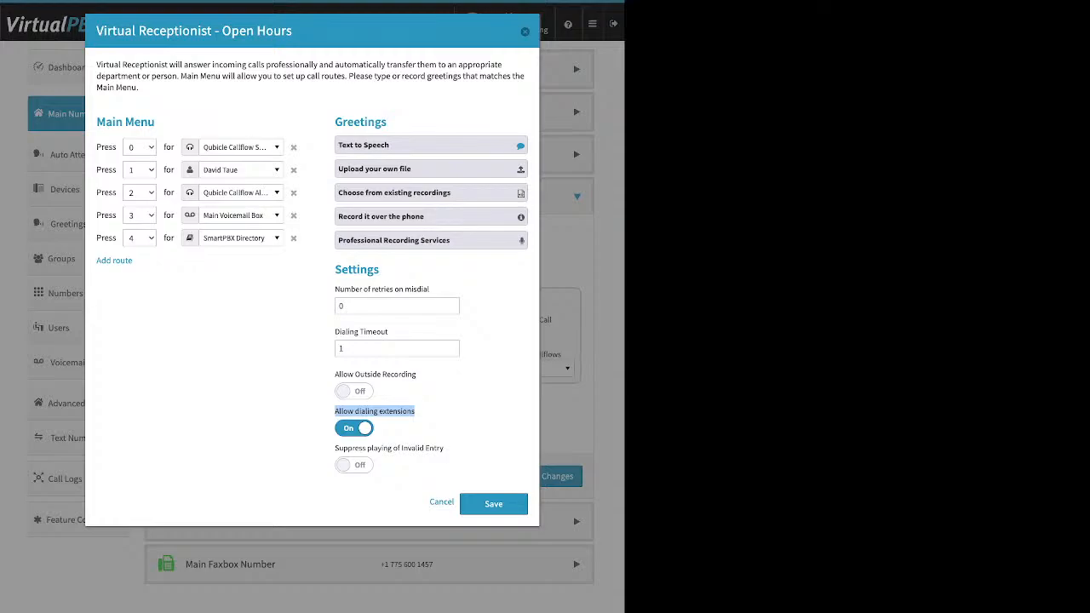
pyautogui.click(354, 429)
# Step: Switch 'Allow dialing extensions' and 'Suppress playing of Invalid Entry' to On
pyautogui.click(433, 417)
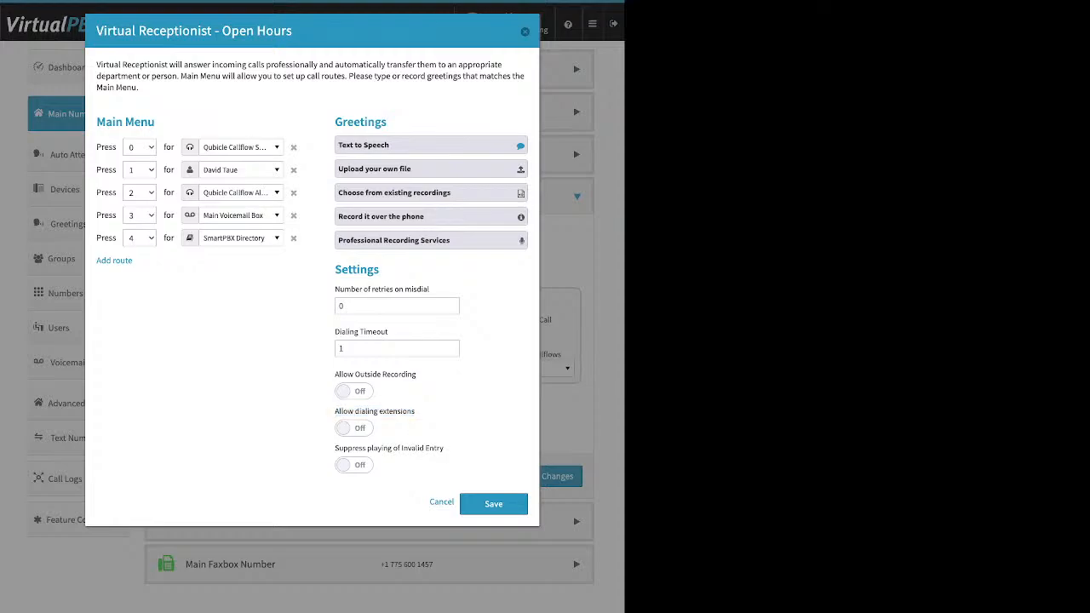
pyautogui.click(355, 428)
pyautogui.moveTo(335, 448); pyautogui.dragTo(443, 448)
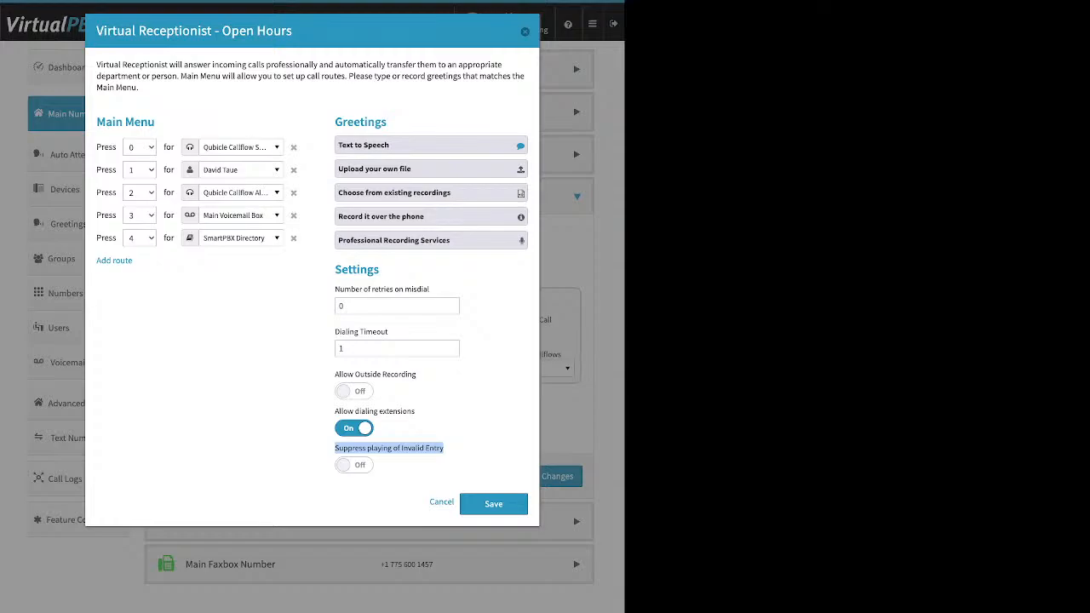
pyautogui.click(354, 465)
# Step: Add then remove a Default route, keeping keys 0–4, and save the Open Hours receptionist
pyautogui.click(114, 260)
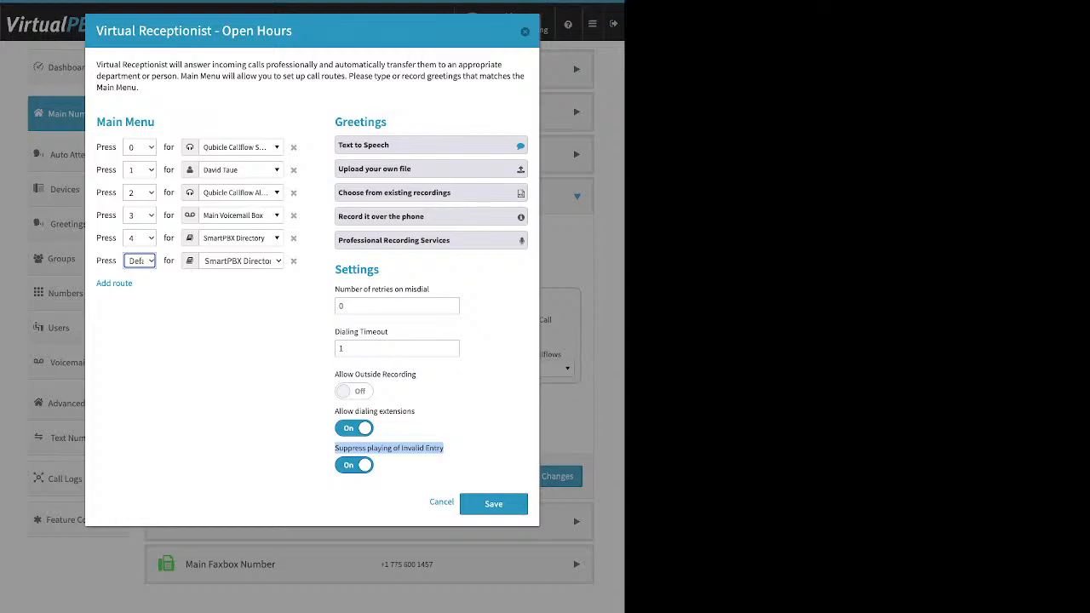
pyautogui.click(293, 260)
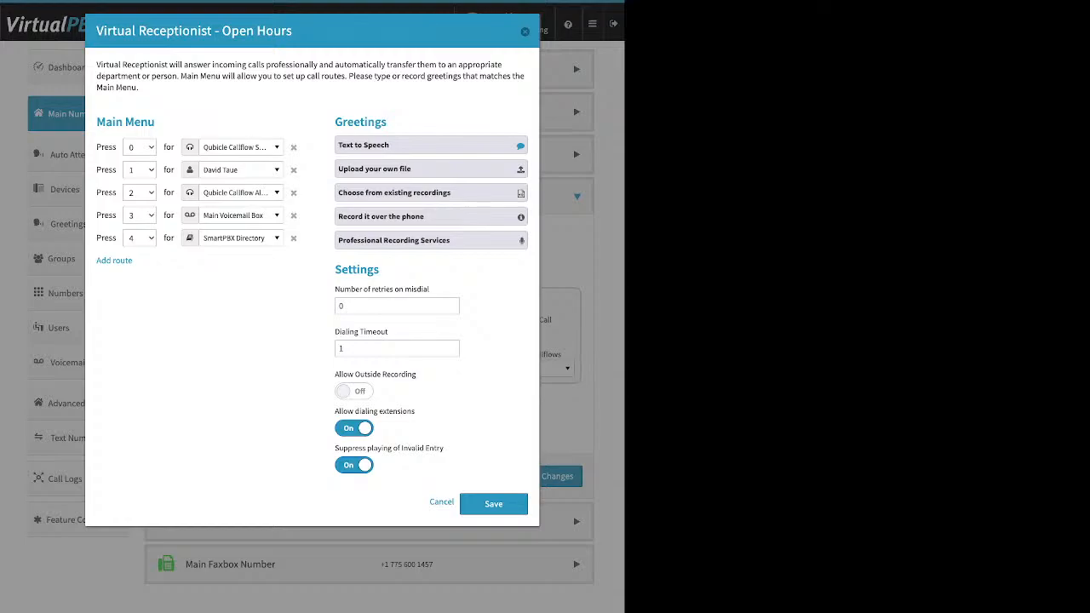
pyautogui.click(494, 504)
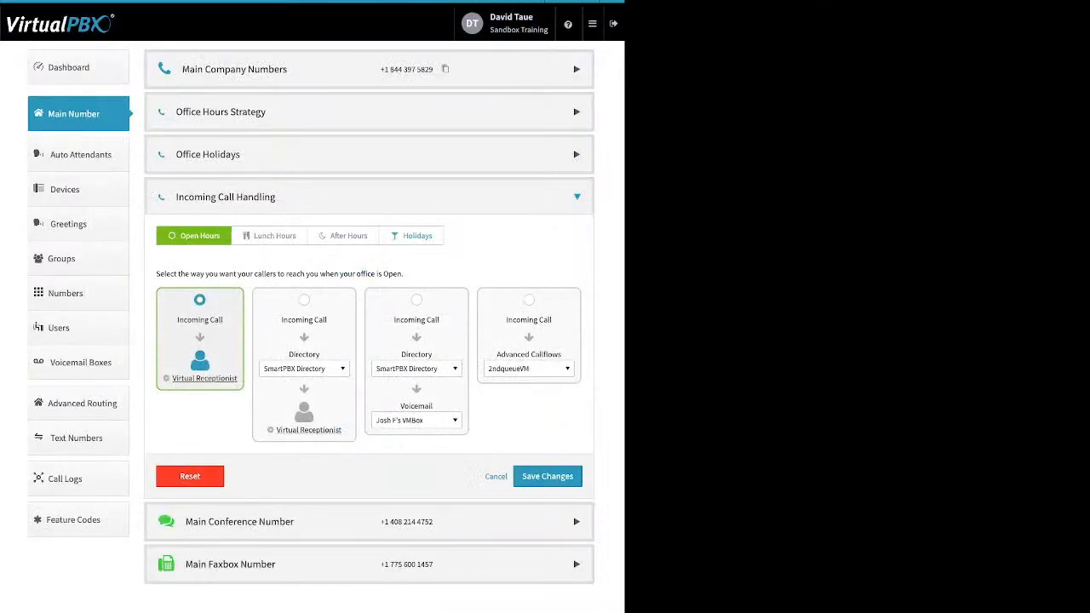
# Step: Save the call strategy, then show Lunch Hours handling under Incoming Call Handling
pyautogui.click(547, 477)
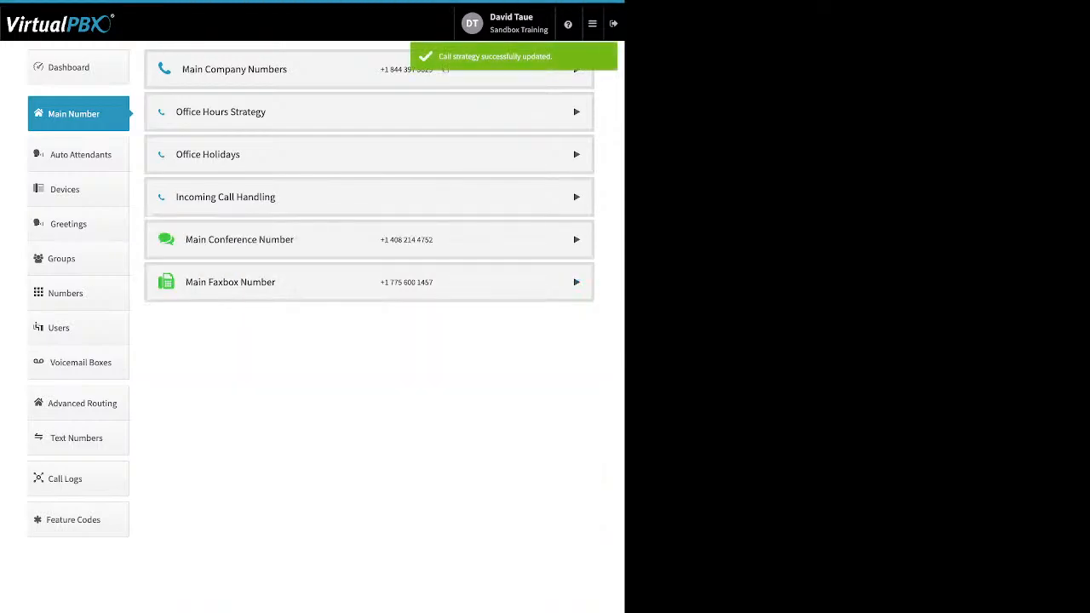
pyautogui.click(226, 197)
pyautogui.click(269, 236)
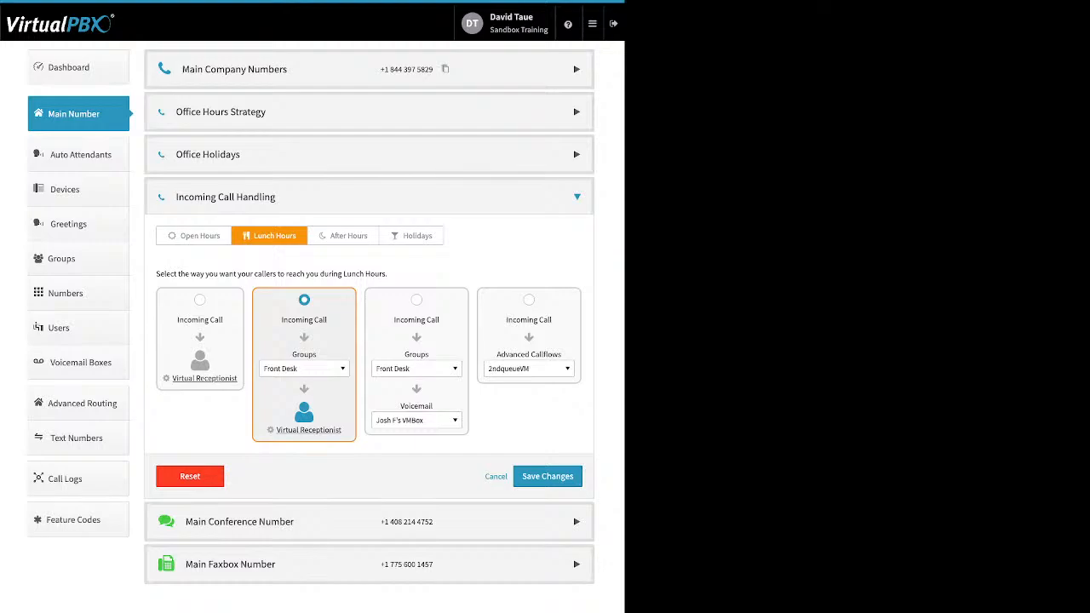
pyautogui.click(304, 369)
pyautogui.scroll(6, 317, 459)
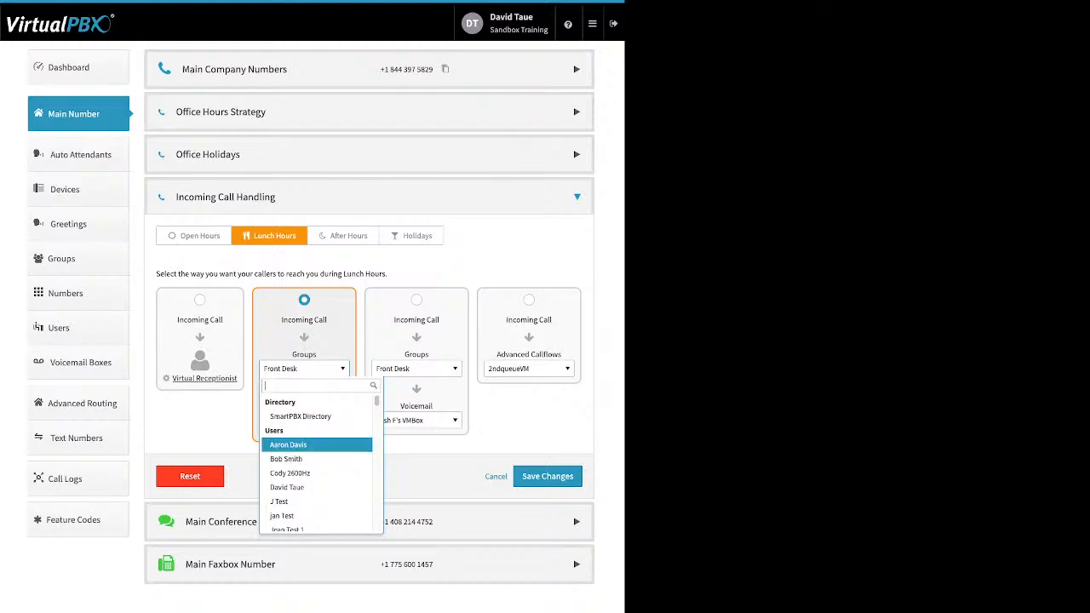
pyautogui.scroll(-5, 317, 448)
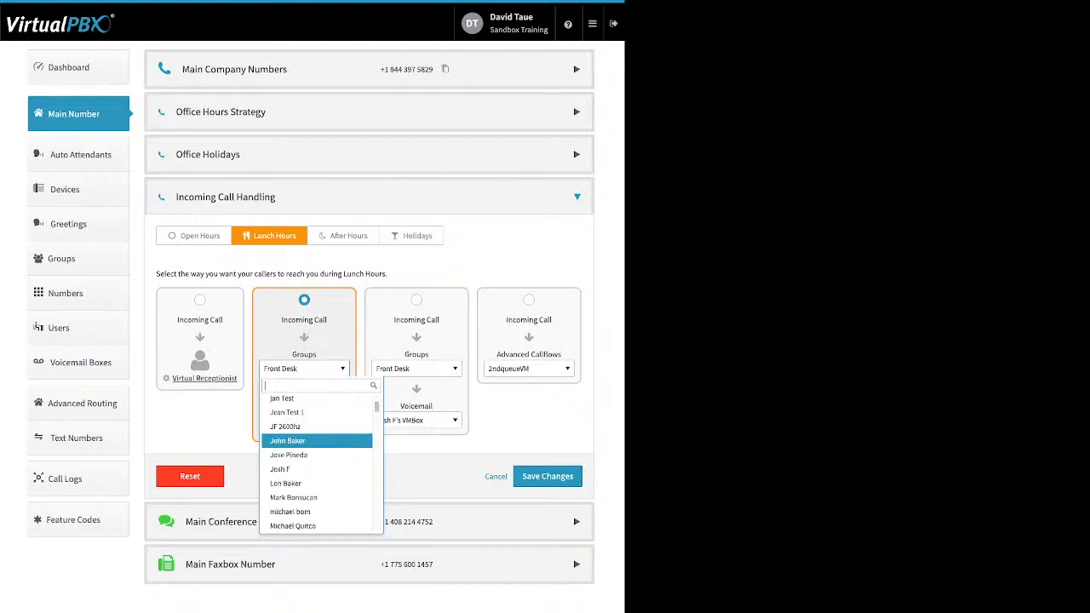
pyautogui.scroll(-6, 317, 450)
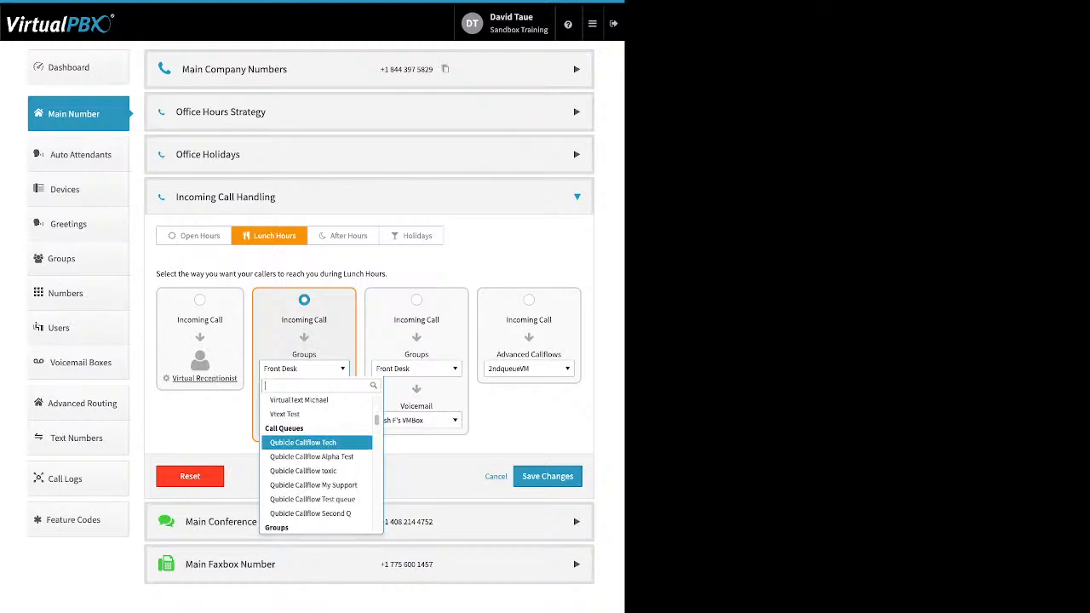
pyautogui.scroll(-1, 316, 449)
pyautogui.scroll(-1, 317, 443)
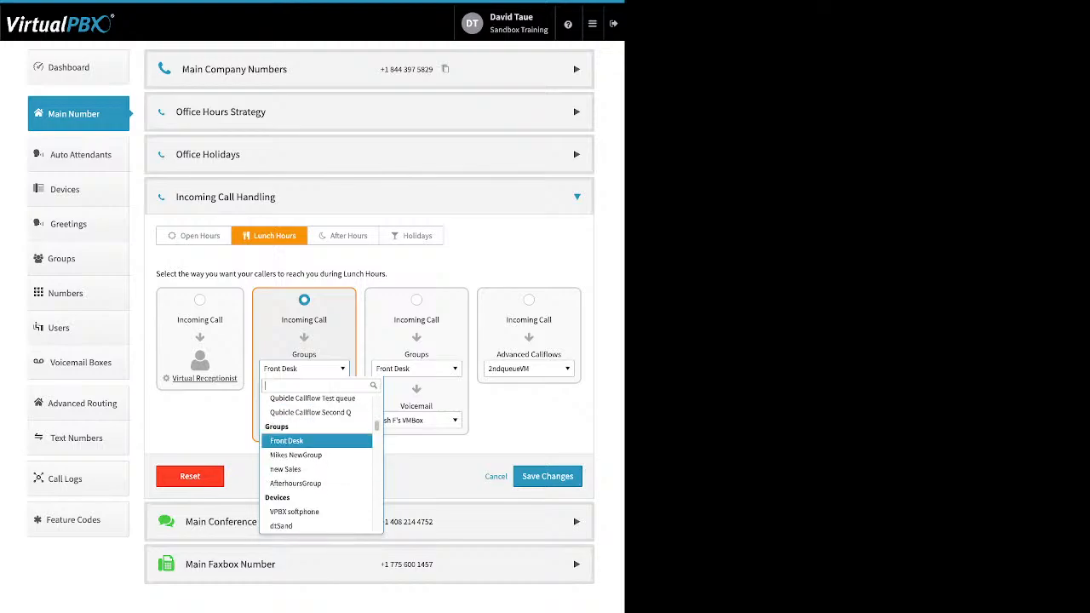
pyautogui.scroll(-2, 317, 443)
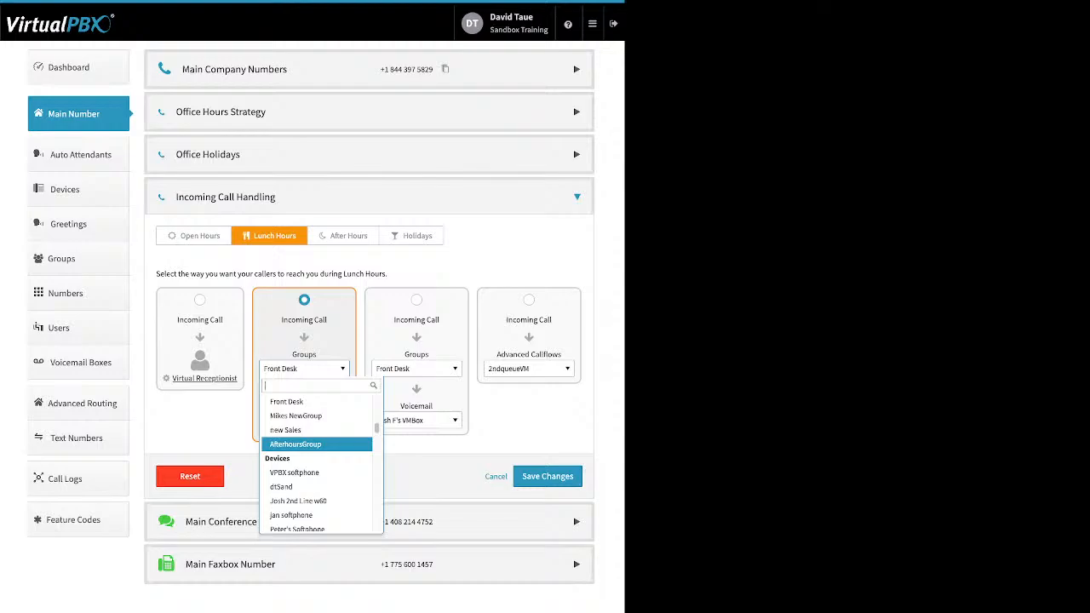
pyautogui.scroll(-2, 317, 443)
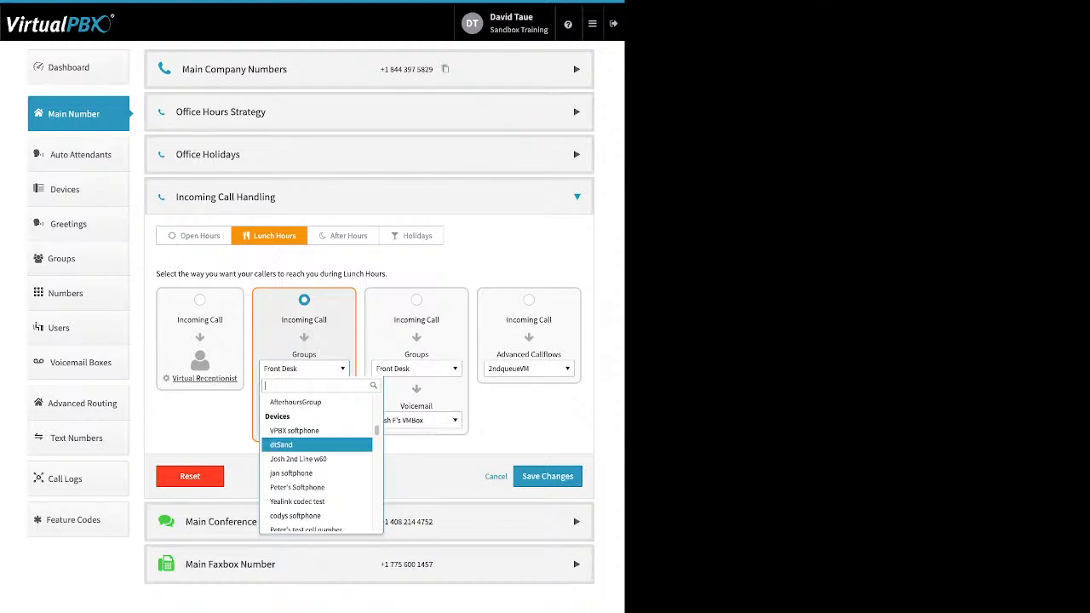
pyautogui.scroll(-3, 317, 443)
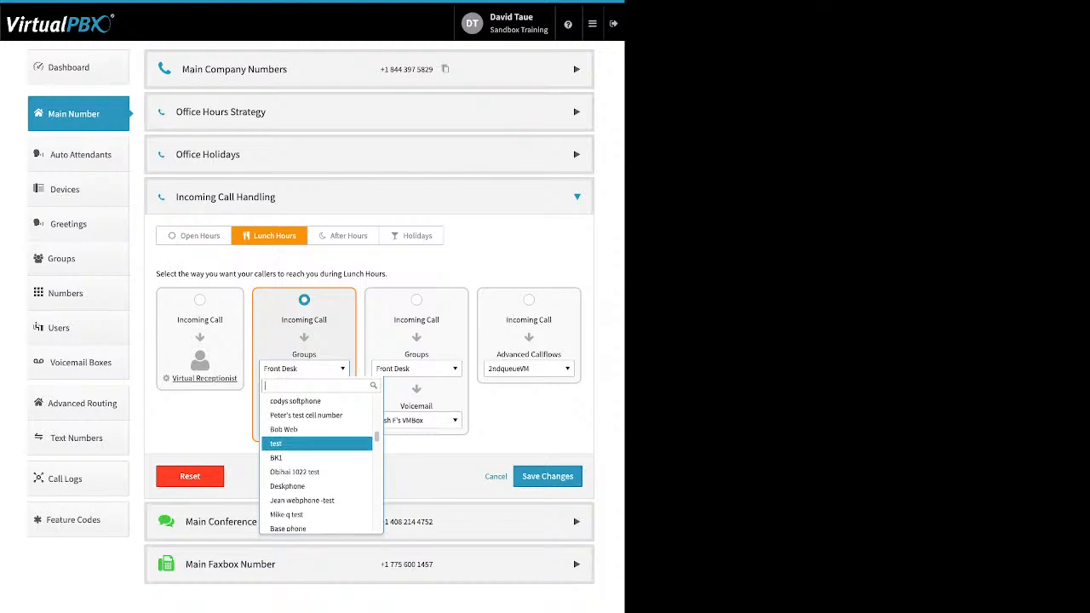
pyautogui.scroll(-6, 317, 443)
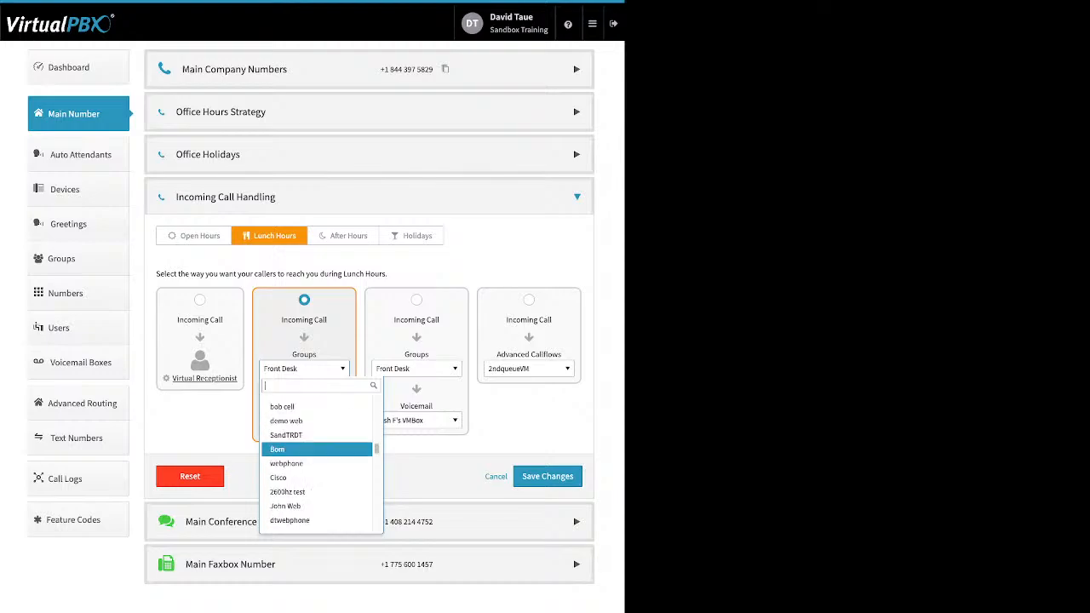
pyautogui.scroll(1, 317, 444)
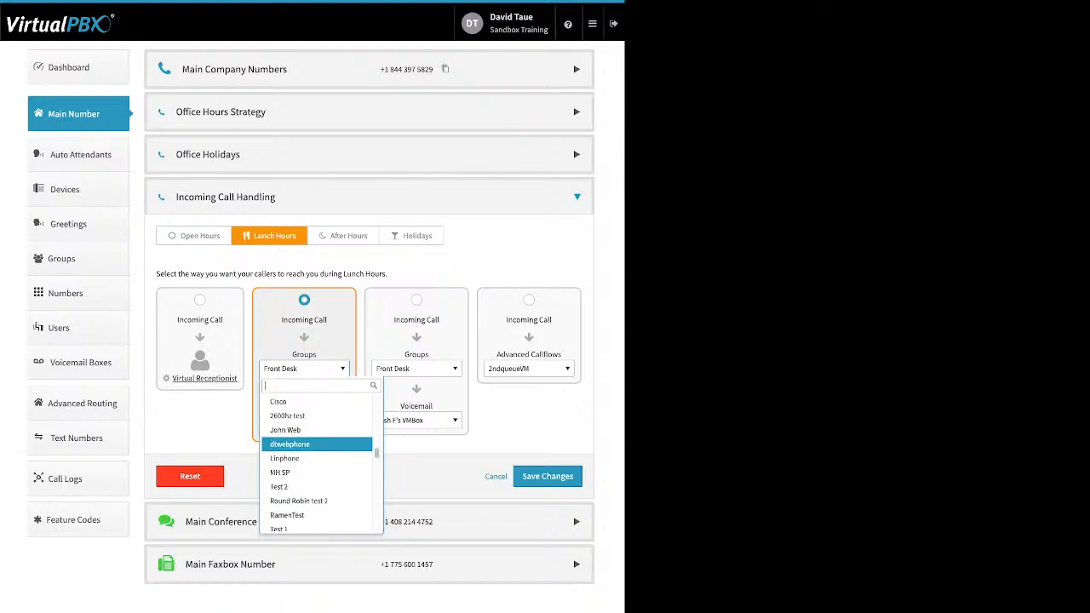
pyautogui.press('Escape')
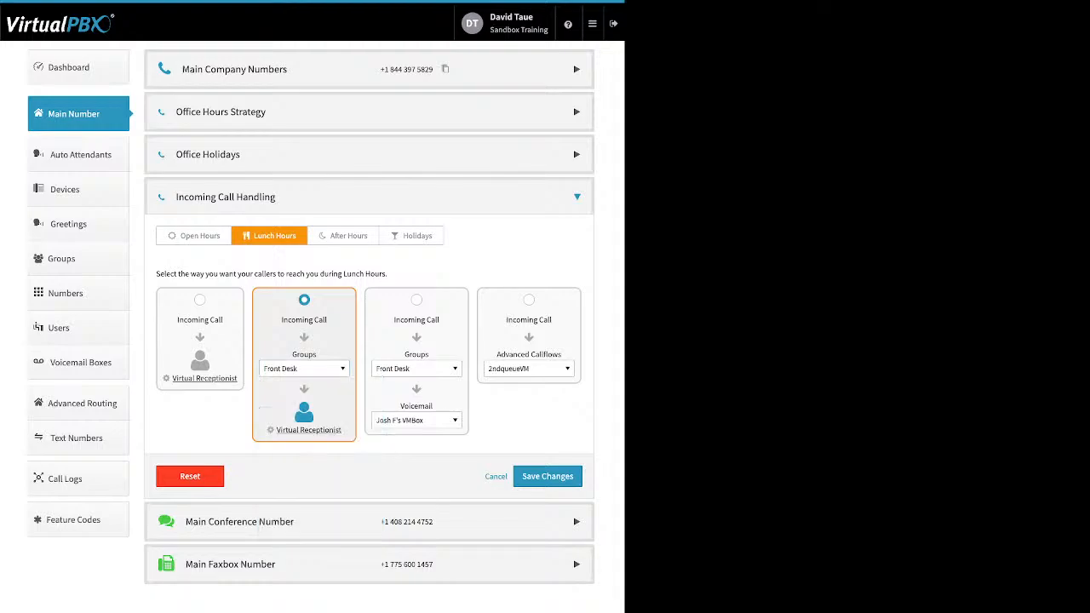
# Step: Review the Lunch Hours Virtual Receptionist settings, then switch to After Hours call handling
pyautogui.click(308, 430)
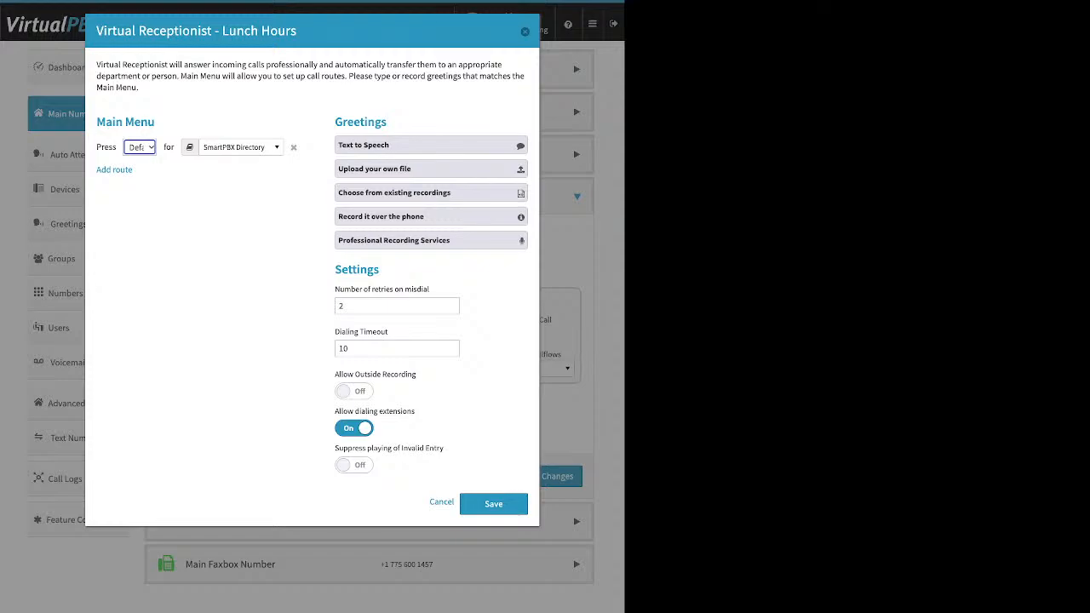
pyautogui.click(525, 32)
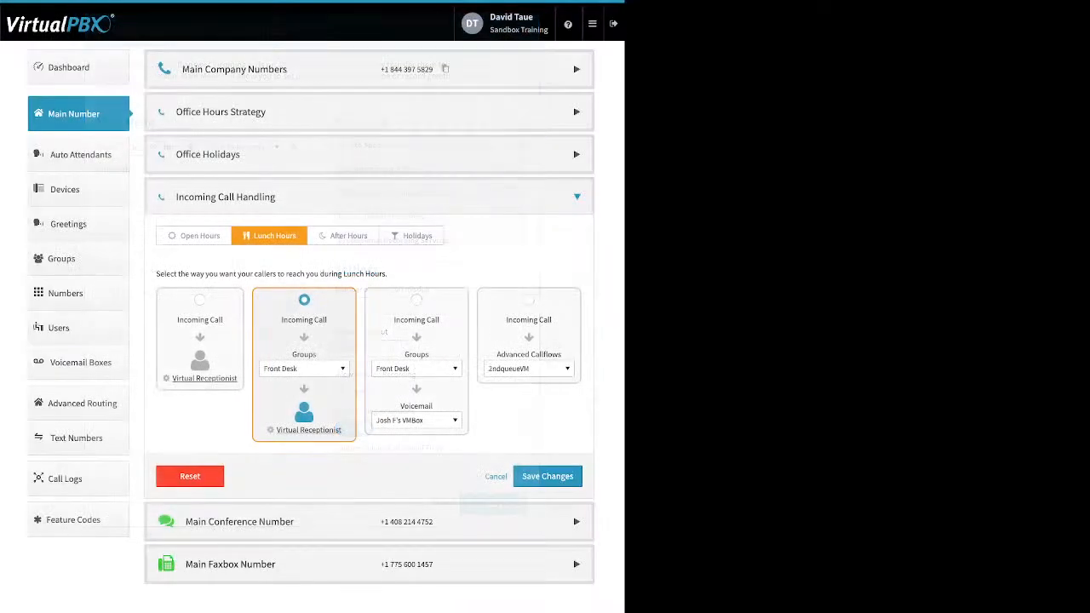
pyautogui.click(344, 236)
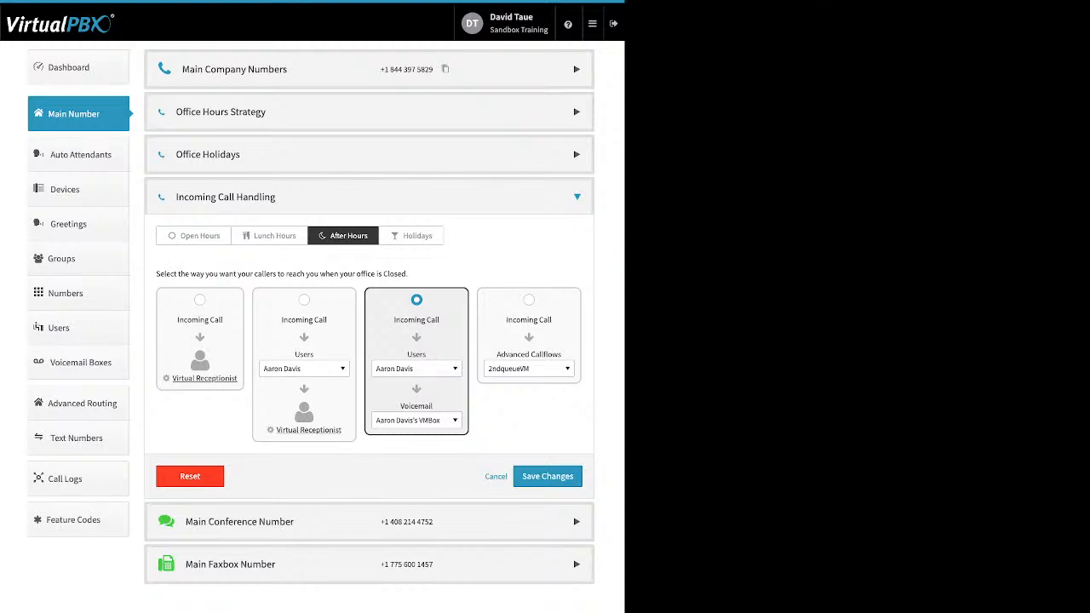
# Step: Keep the current user as the After Hours call destination
pyautogui.click(417, 369)
pyautogui.click(416, 369)
pyautogui.click(417, 369)
pyautogui.scroll(-2, 428, 454)
pyautogui.scroll(-8, 429, 454)
pyautogui.scroll(-6, 428, 454)
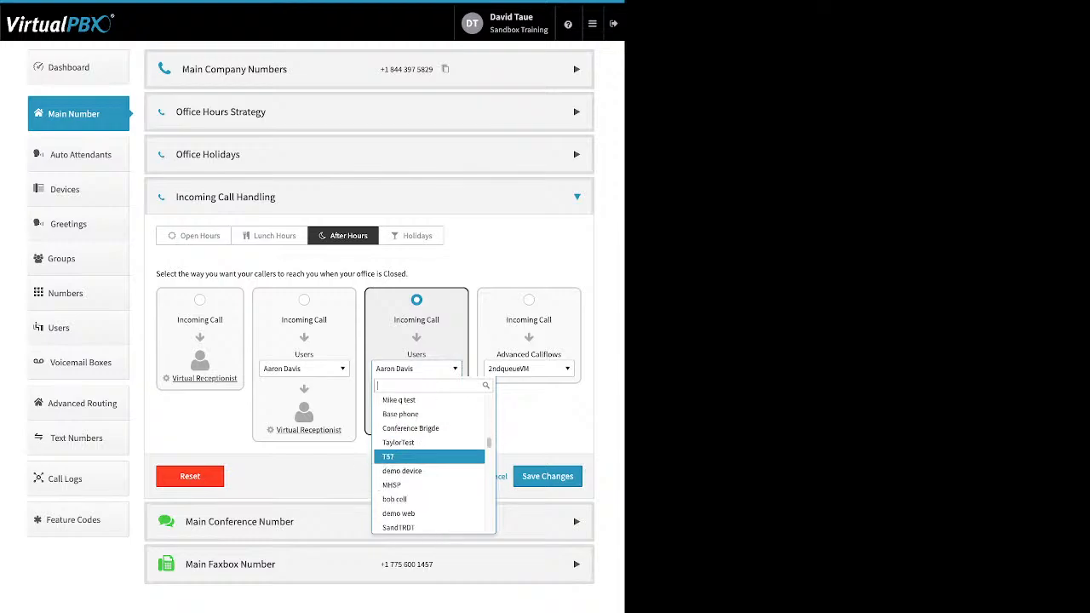
pyautogui.scroll(-2, 429, 454)
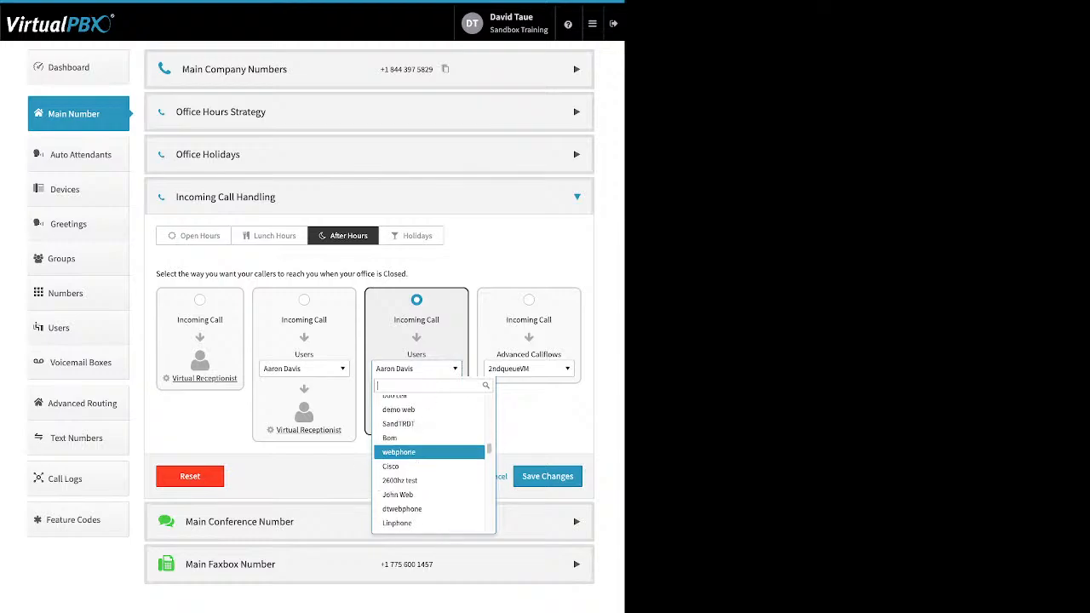
pyautogui.scroll(-2, 429, 454)
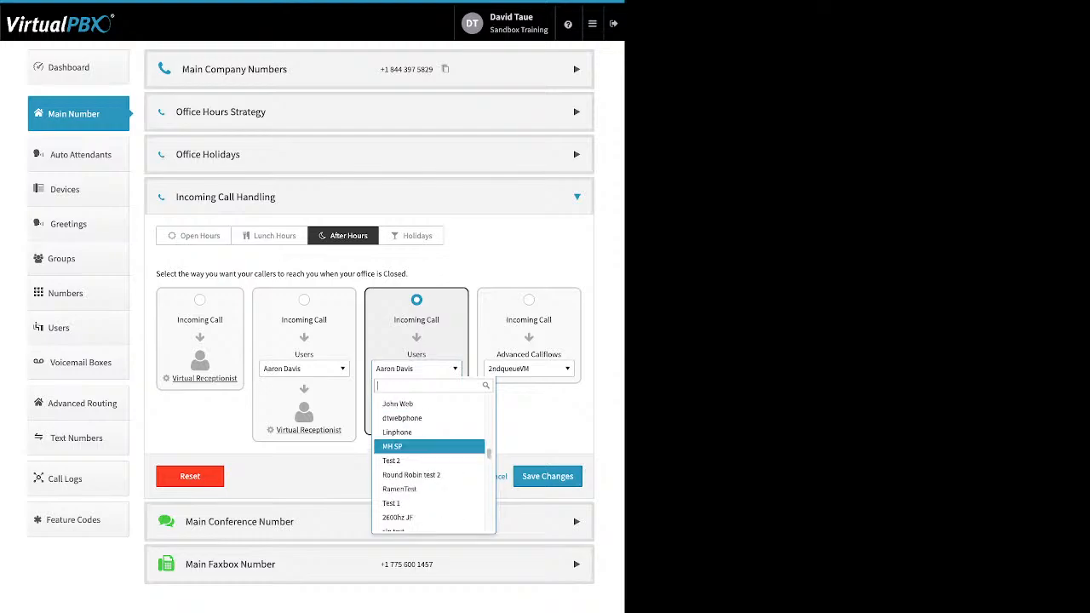
pyautogui.scroll(-3, 428, 454)
pyautogui.scroll(-4, 428, 456)
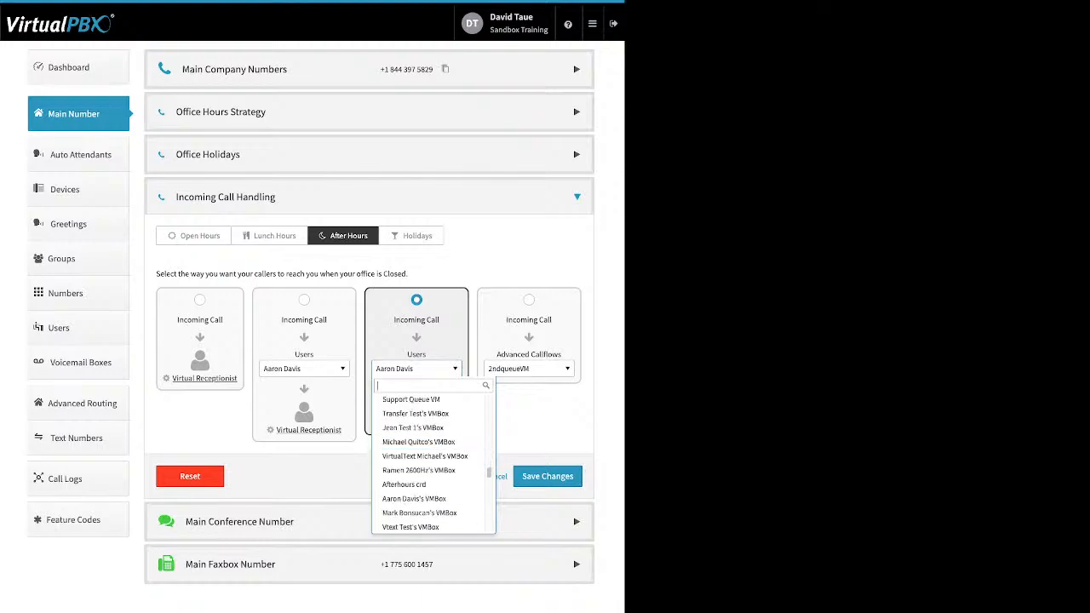
pyautogui.click(414, 498)
# Step: Set After Hours voicemail to Main Voicemail Box and save the call strategy
pyautogui.click(416, 420)
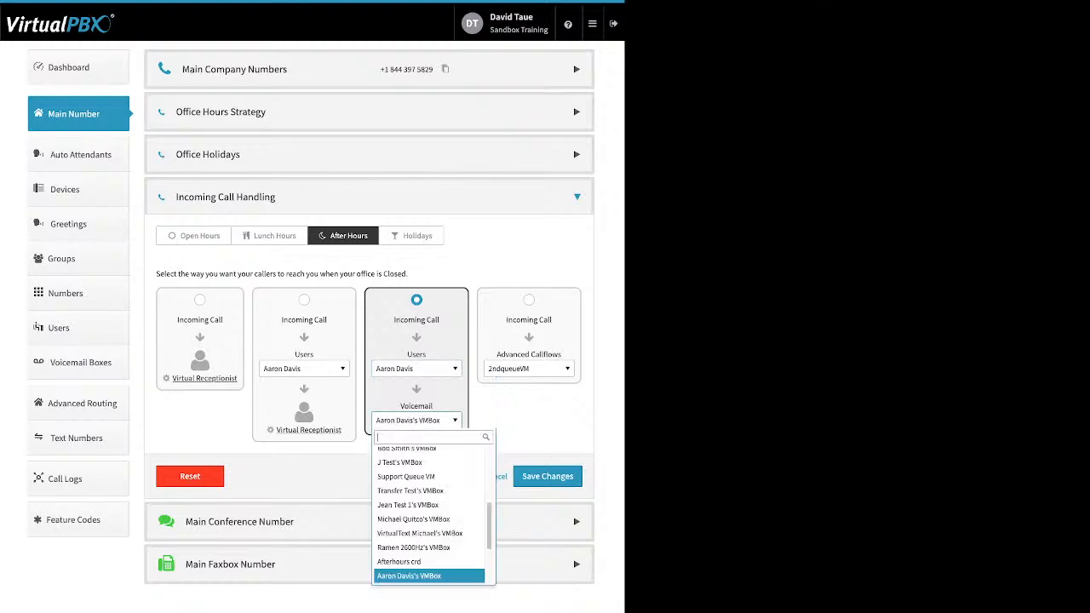
pyautogui.write('ma')
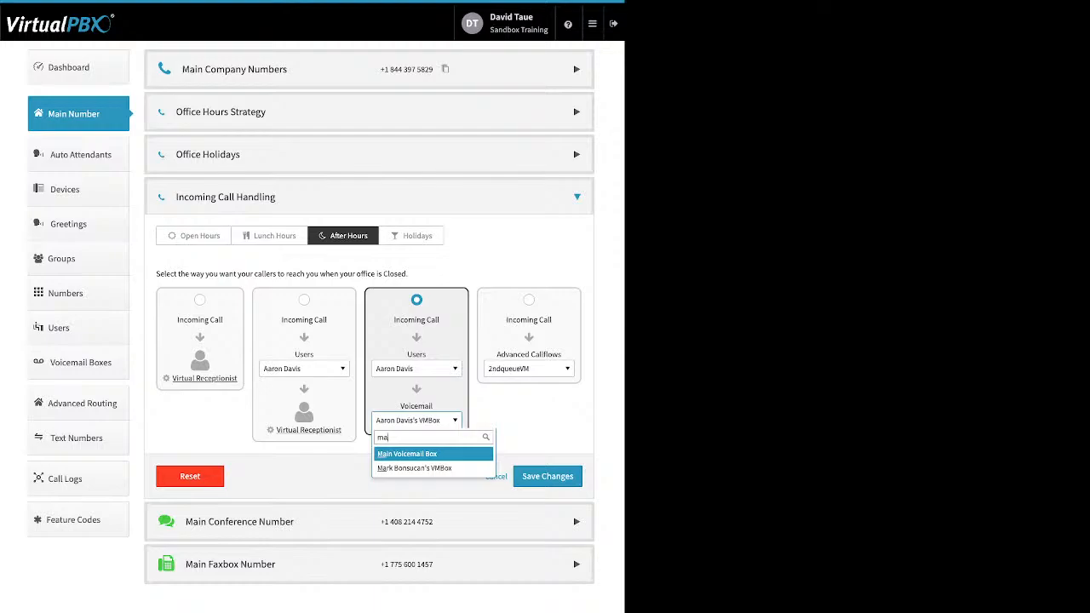
pyautogui.press('Return')
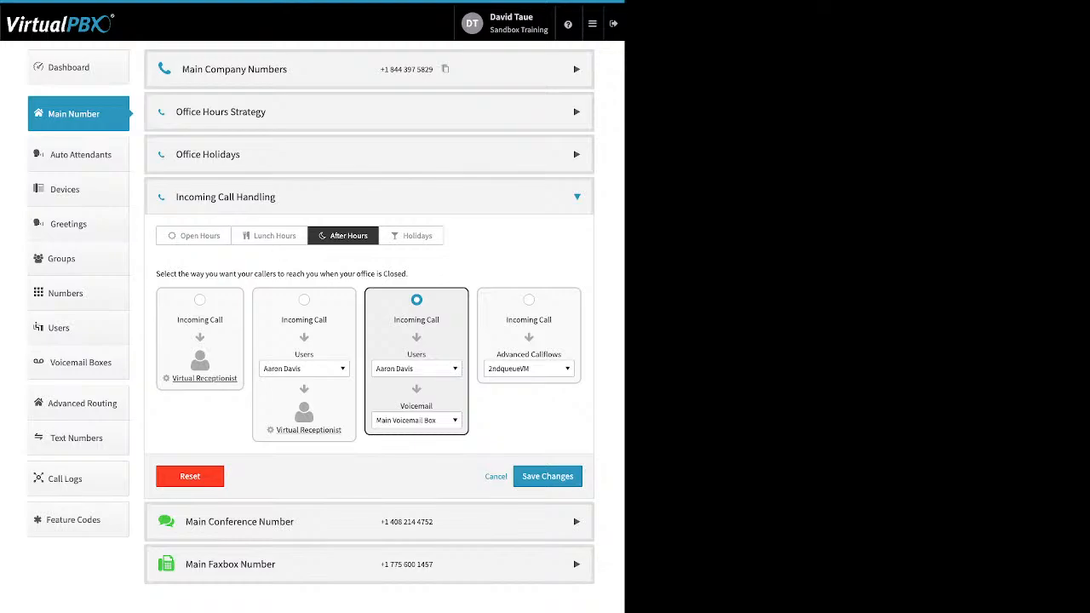
pyautogui.click(547, 477)
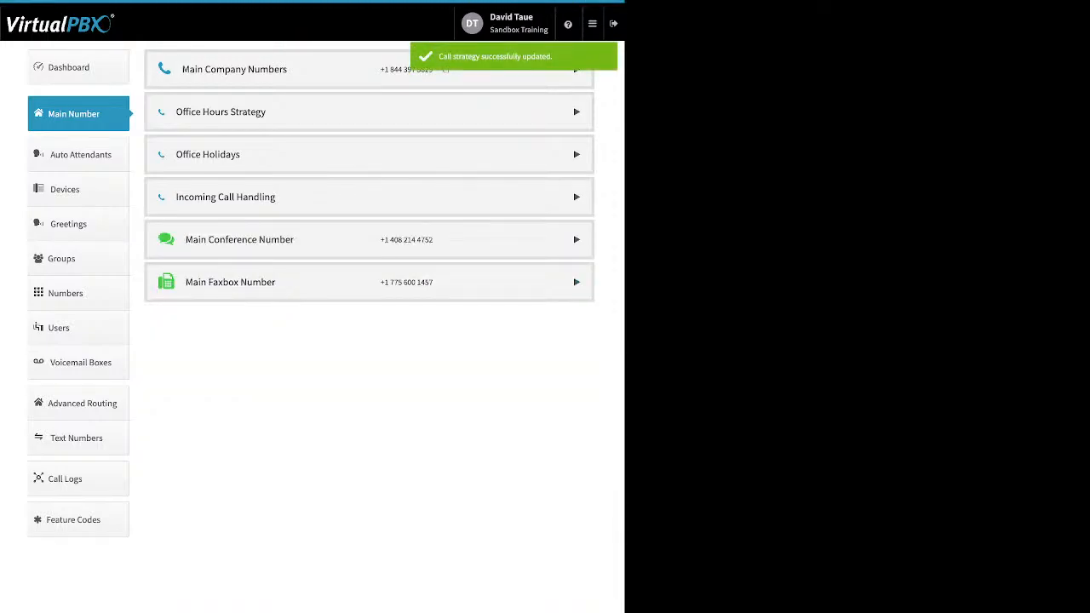
# Step: Route Open Hours calls to the SmartPBX Directory, then a user's voicemail box
pyautogui.click(370, 197)
pyautogui.click(417, 300)
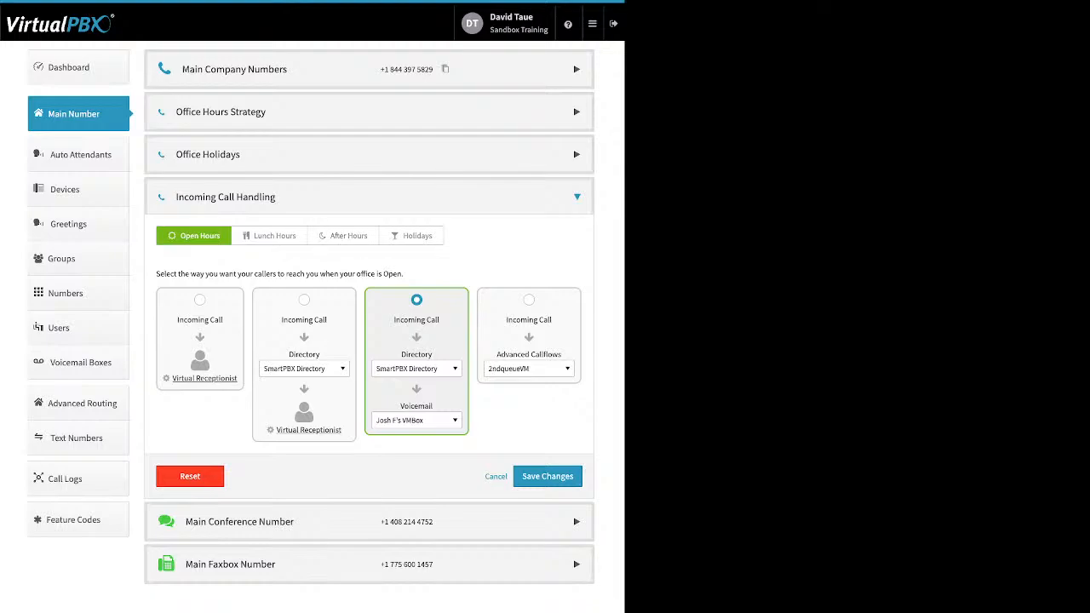
pyautogui.click(341, 197)
pyautogui.click(577, 239)
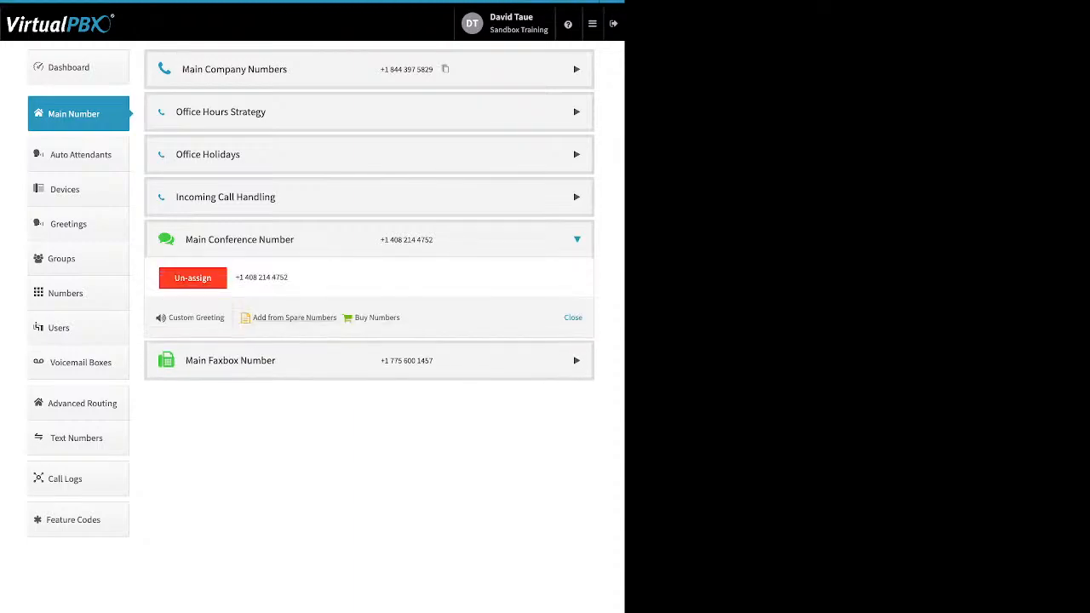
pyautogui.moveTo(400, 317); pyautogui.dragTo(168, 317)
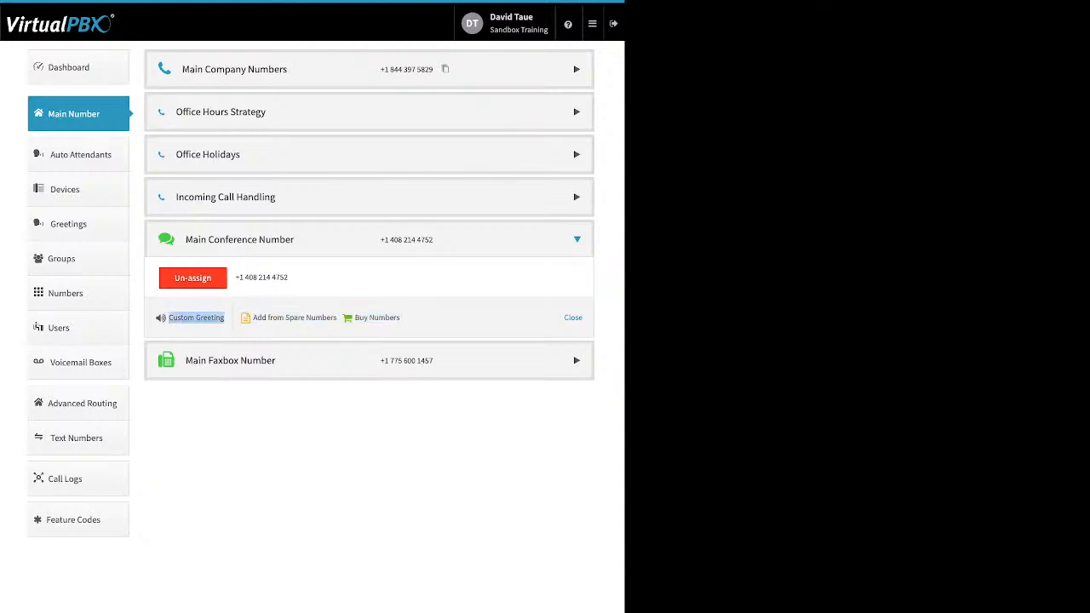
pyautogui.click(195, 318)
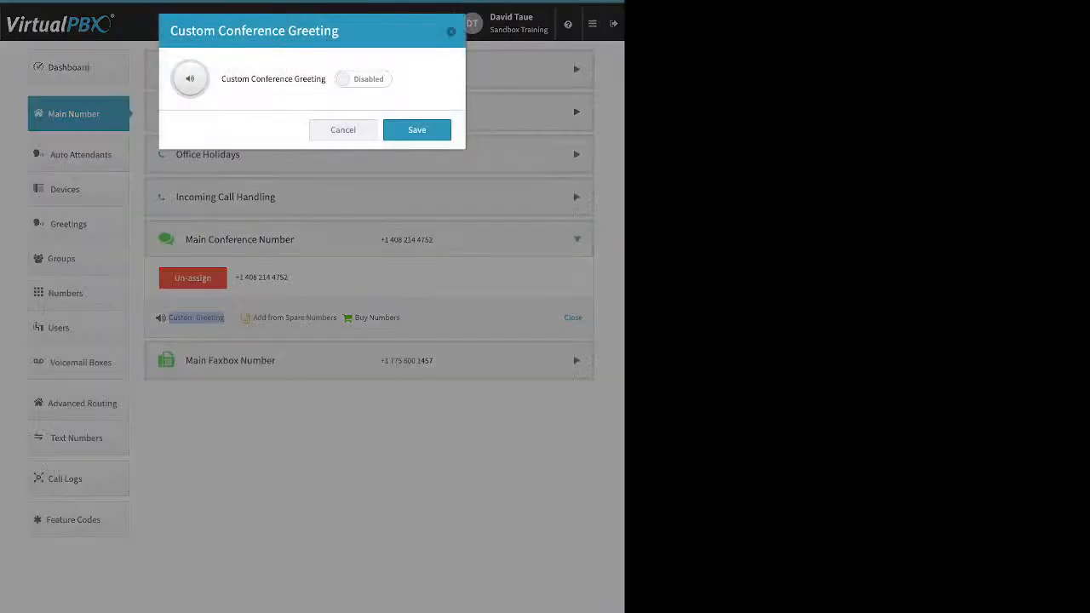
pyautogui.click(364, 80)
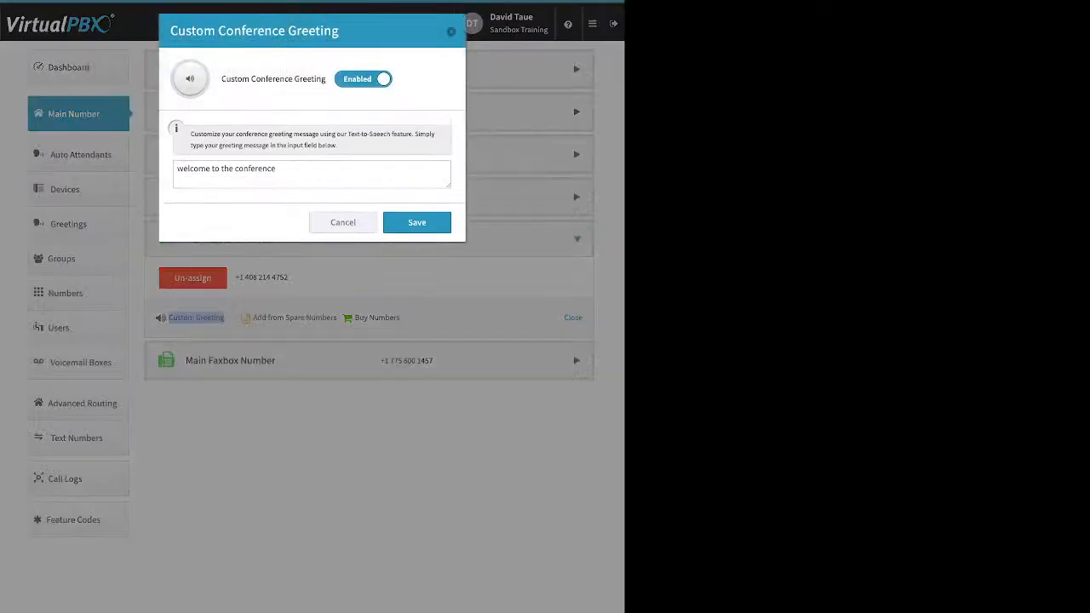
pyautogui.click(177, 169)
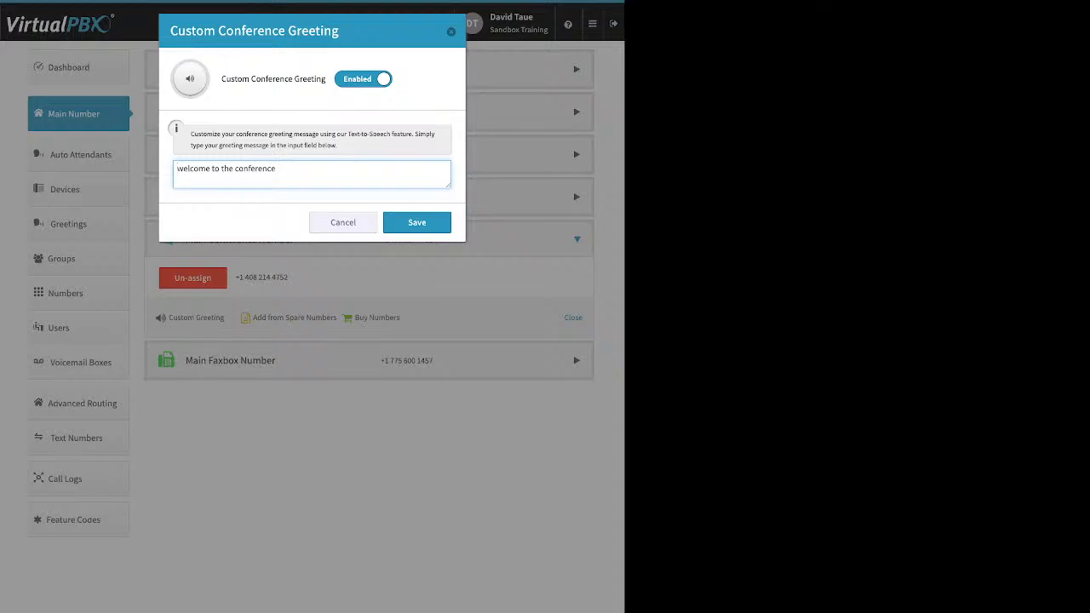
pyautogui.click(363, 79)
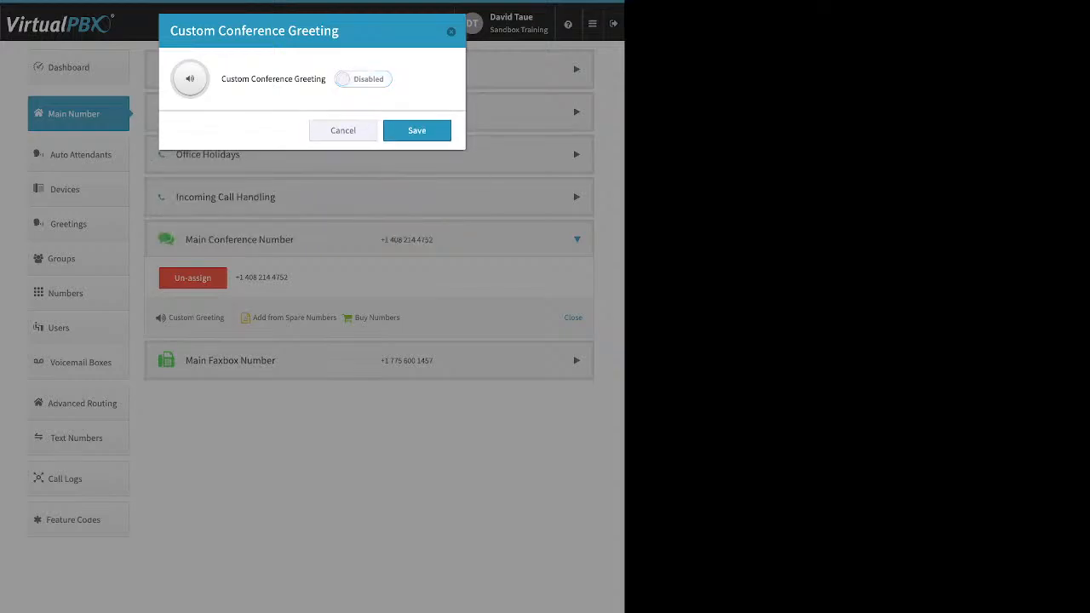
pyautogui.click(417, 130)
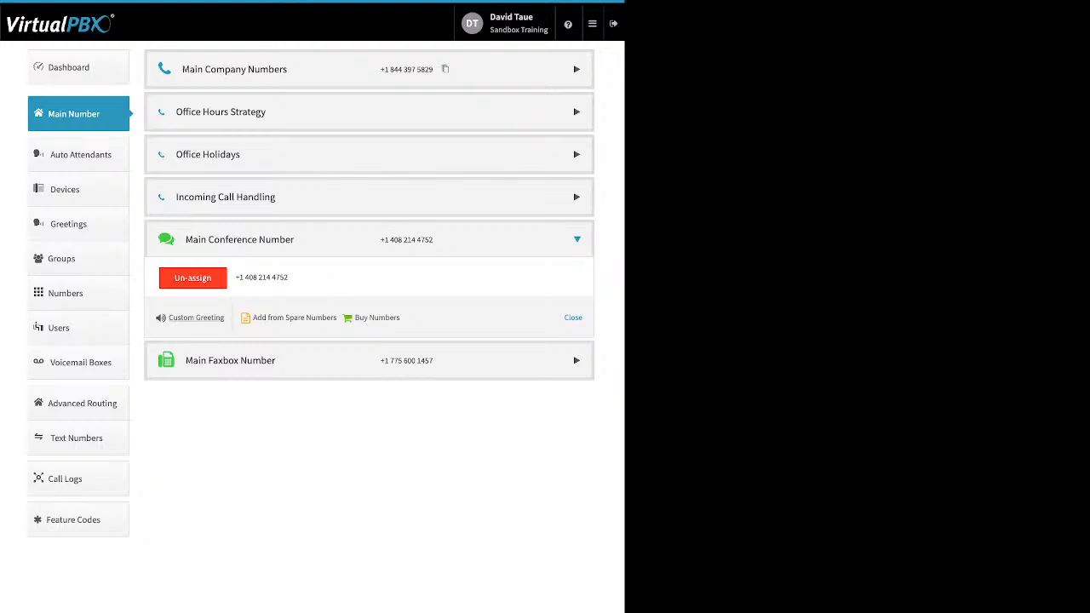
pyautogui.click(230, 360)
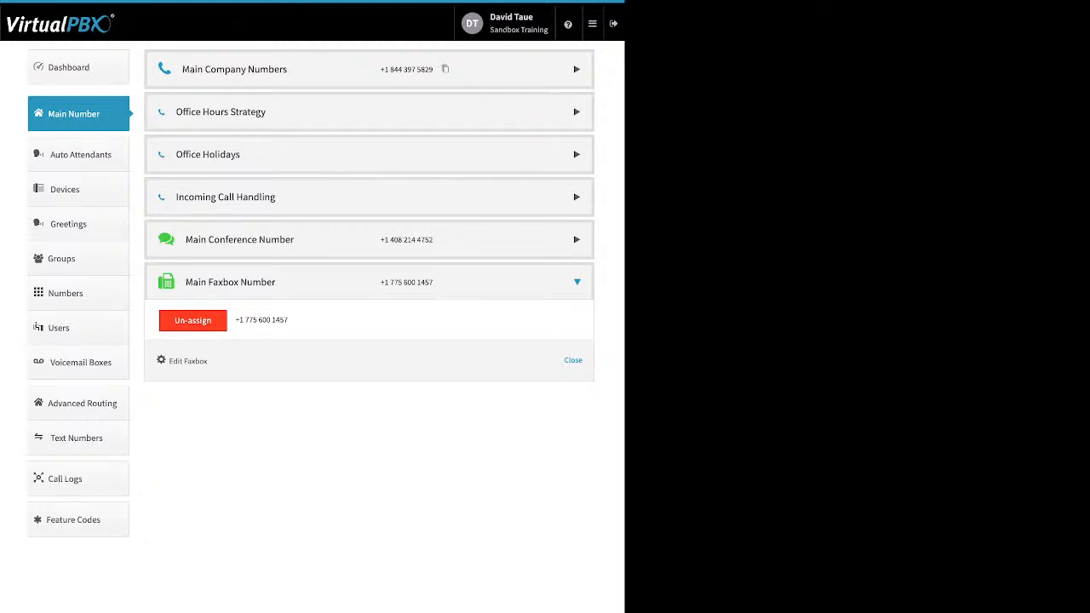
# Step: Review and save the main faxbox's inbound notification email and email permissions, then go to Auto Attendants
pyautogui.moveTo(209, 362); pyautogui.dragTo(173, 362)
pyautogui.click(179, 361)
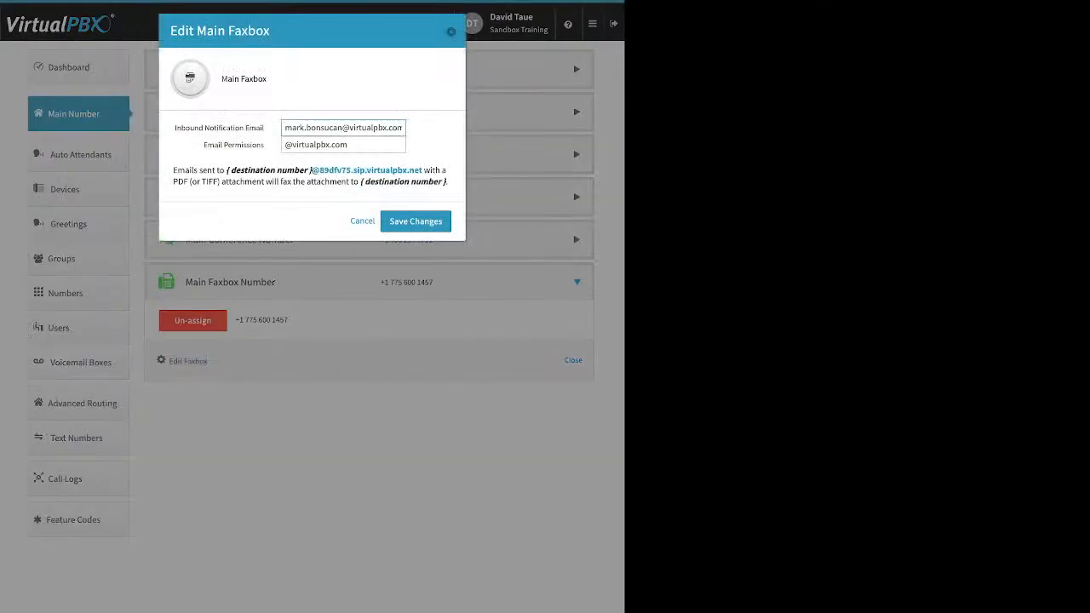
pyautogui.moveTo(175, 128); pyautogui.dragTo(265, 127)
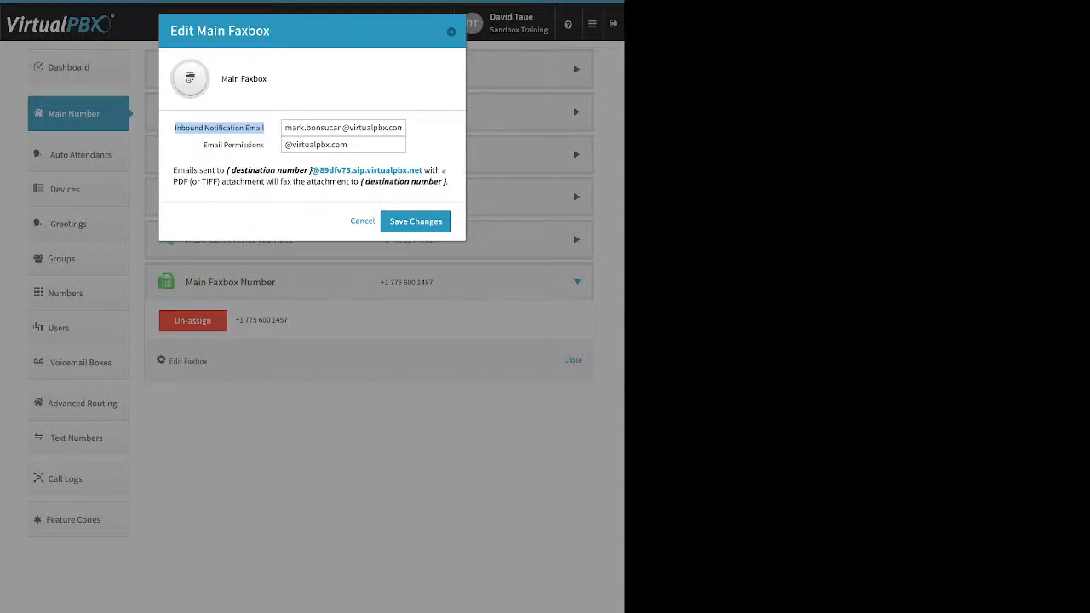
pyautogui.click(334, 128)
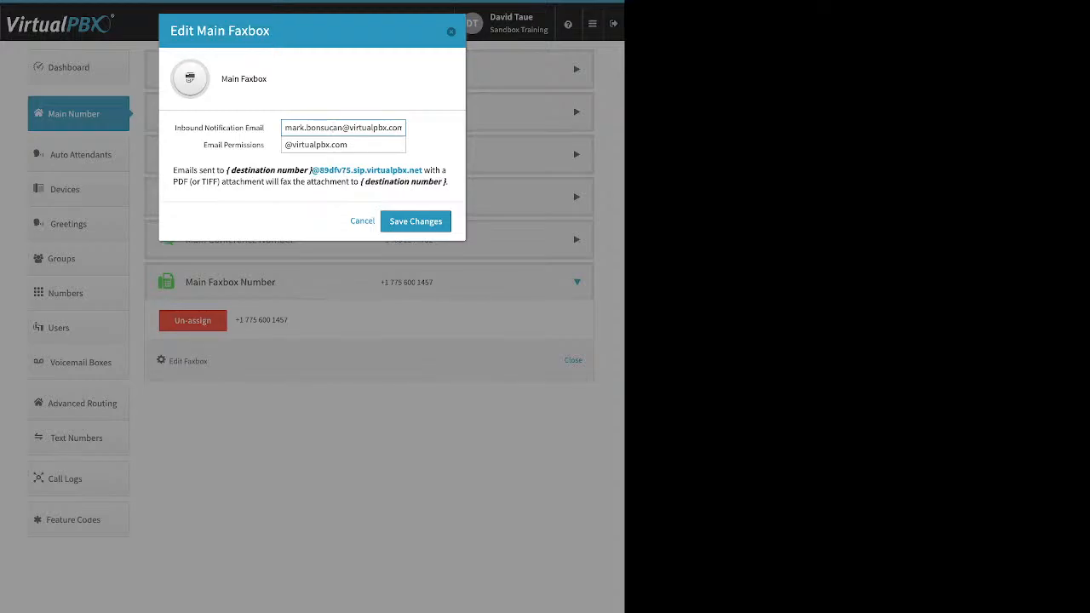
pyautogui.moveTo(203, 144); pyautogui.dragTo(264, 145)
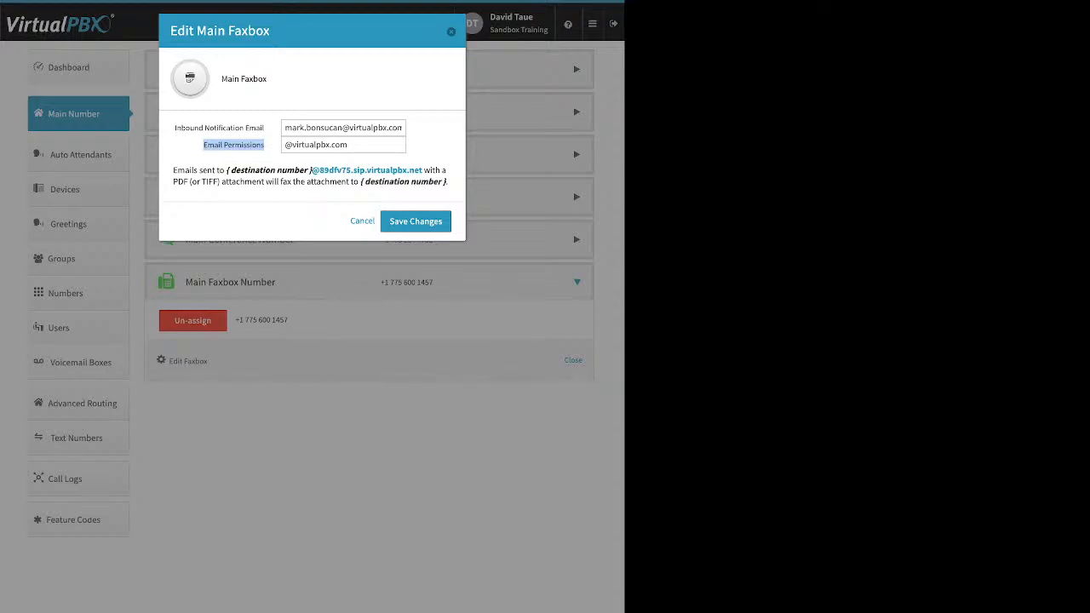
pyautogui.click(416, 221)
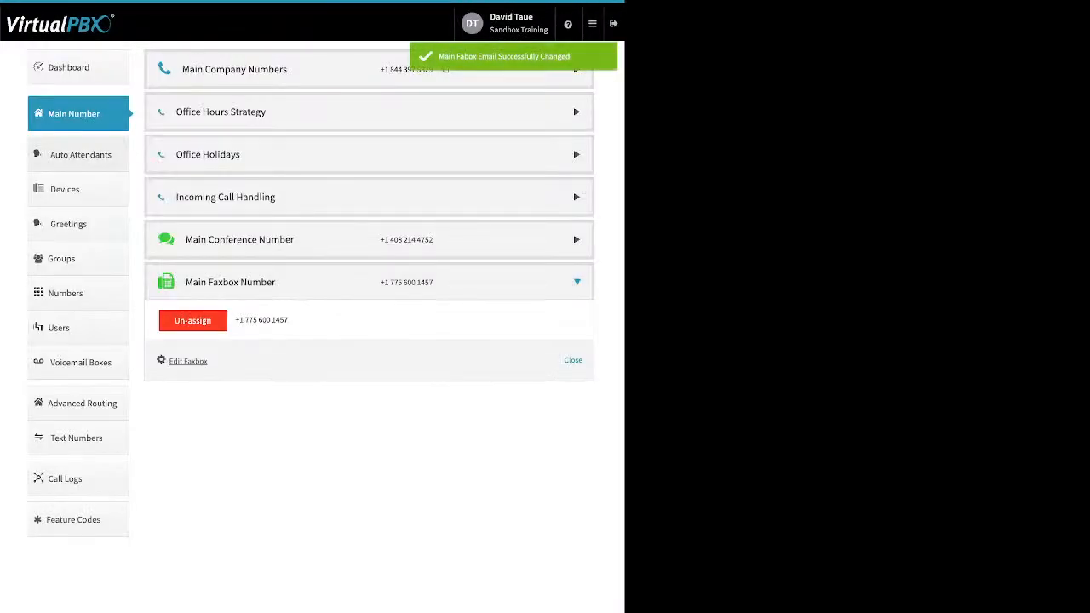
pyautogui.click(80, 155)
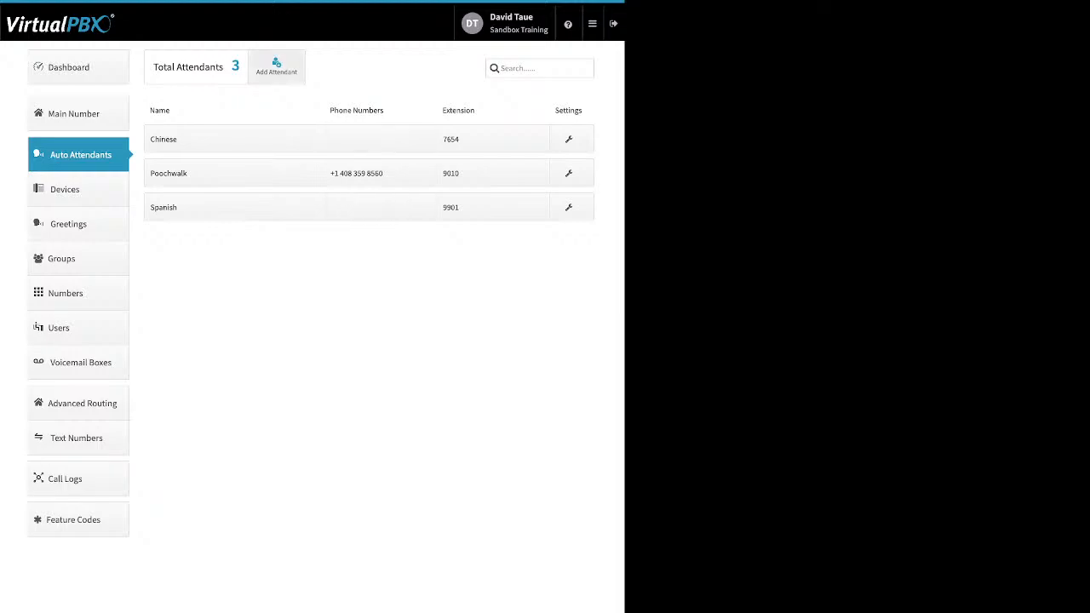
# Step: Cancel adding a new attendant, then open Poochwalk's attendant settings
pyautogui.click(276, 66)
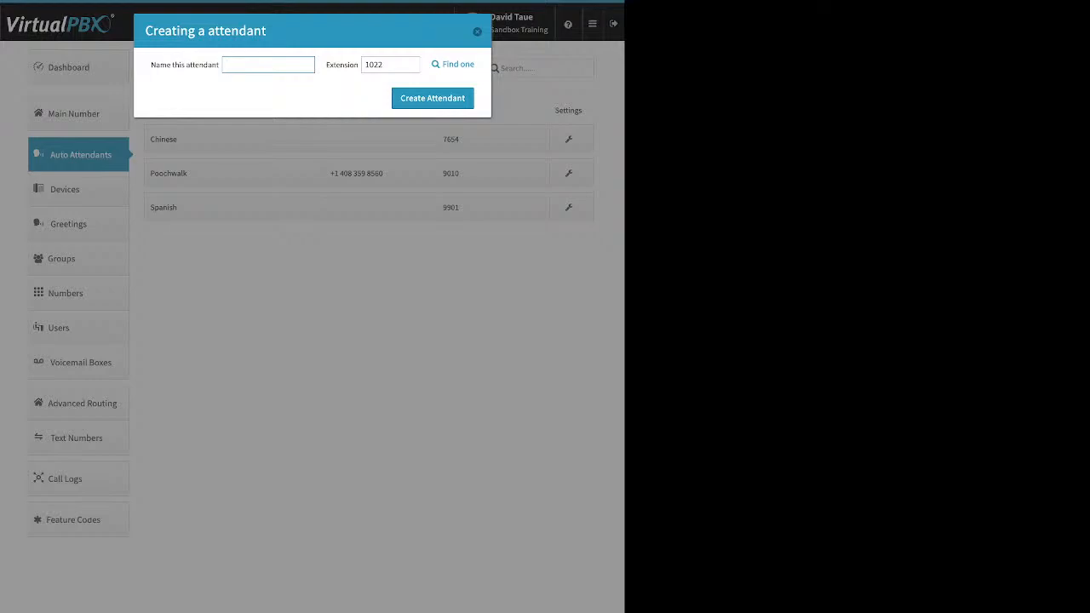
pyautogui.press('Escape')
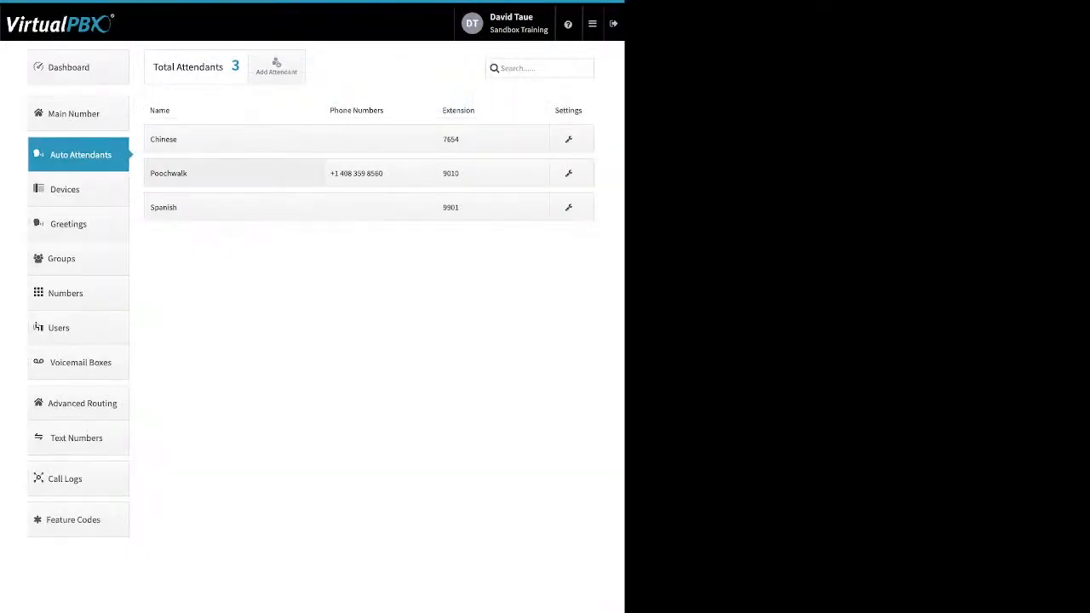
pyautogui.click(233, 173)
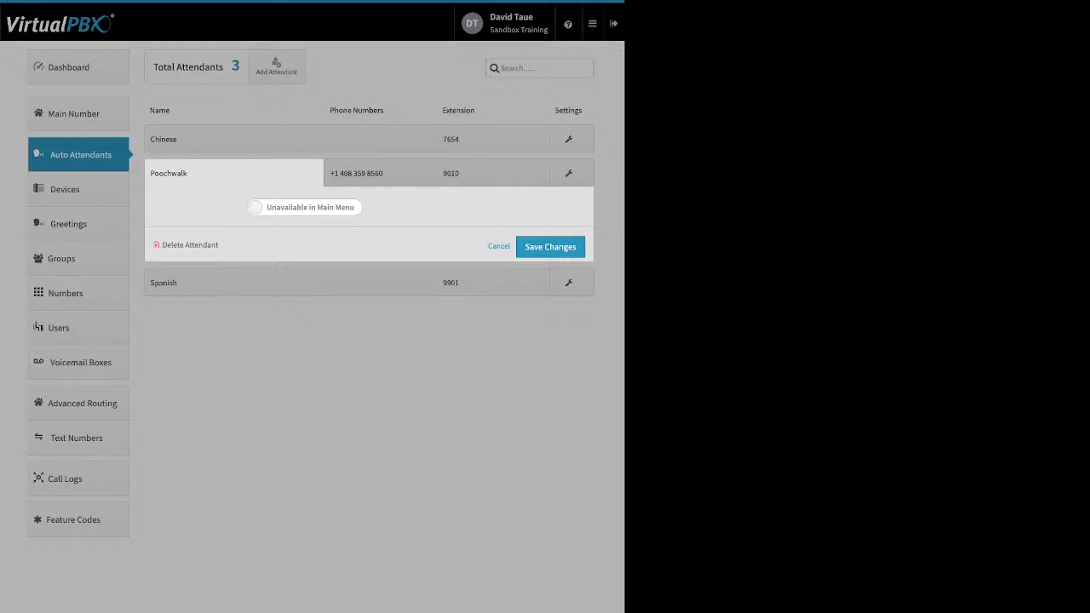
# Step: Make Poochwalk available in the main menu and check its phone number and extension 9010
pyautogui.click(305, 207)
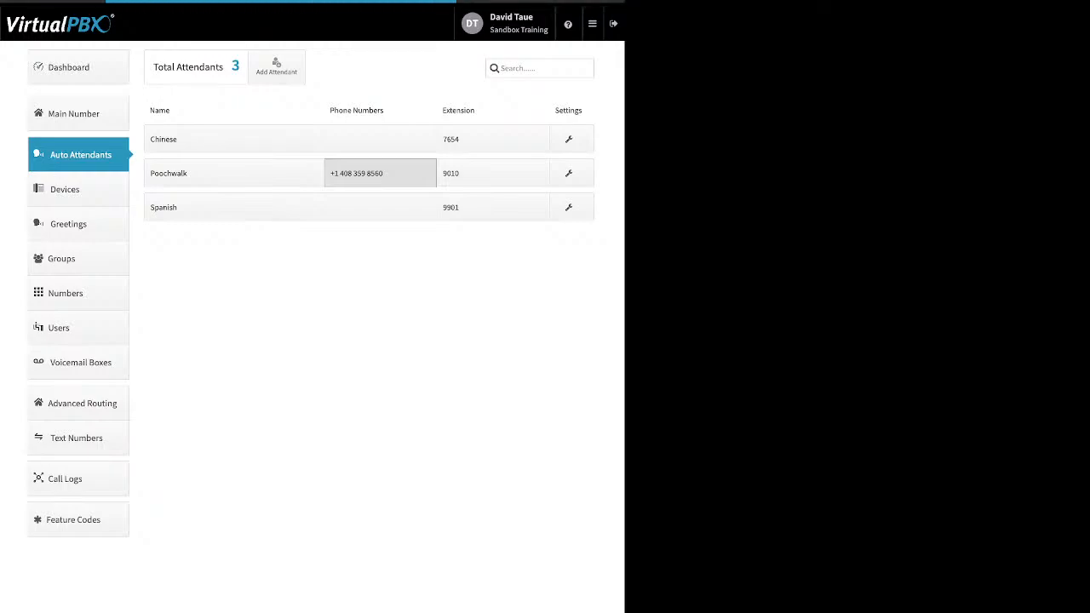
pyautogui.click(380, 173)
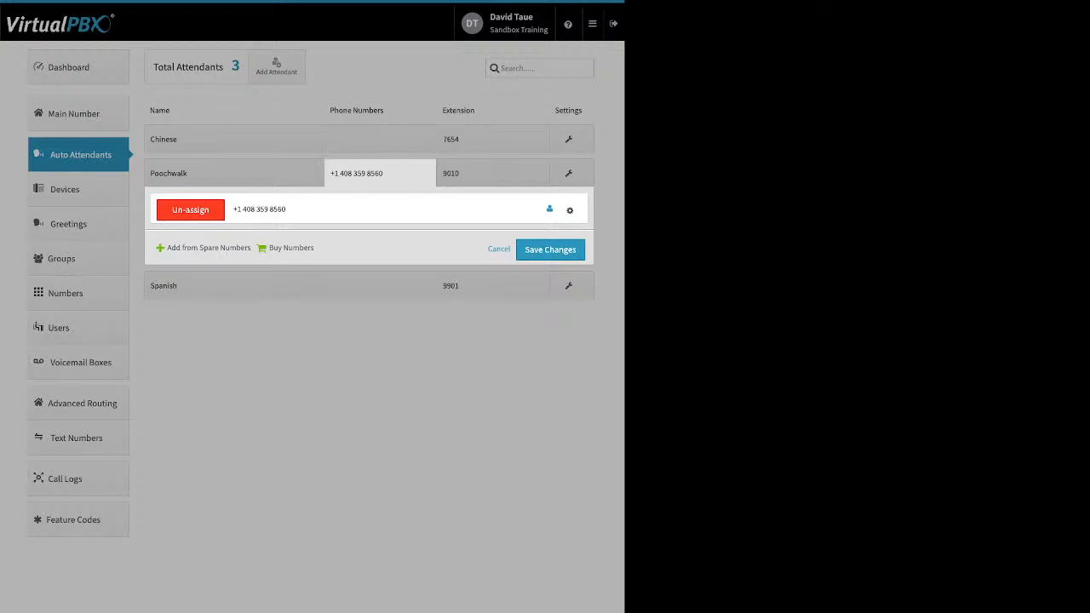
pyautogui.click(493, 174)
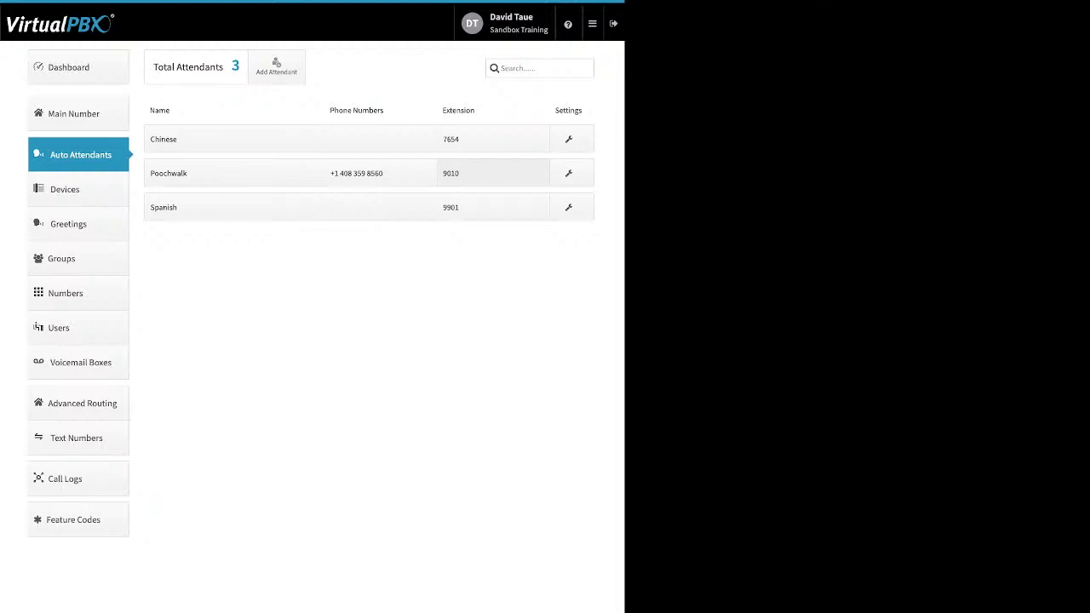
pyautogui.click(493, 174)
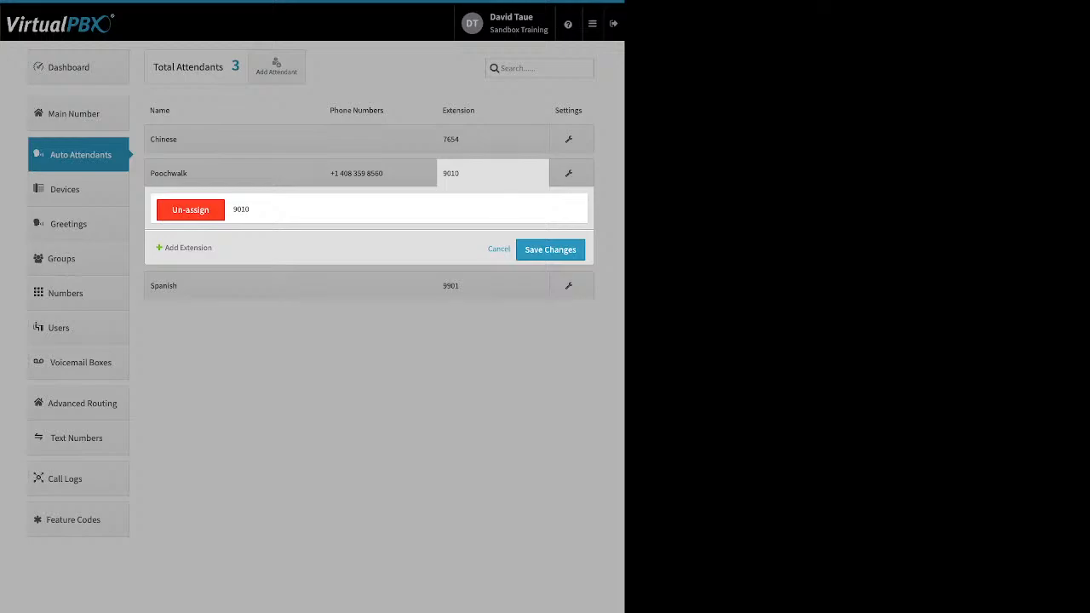
pyautogui.click(493, 174)
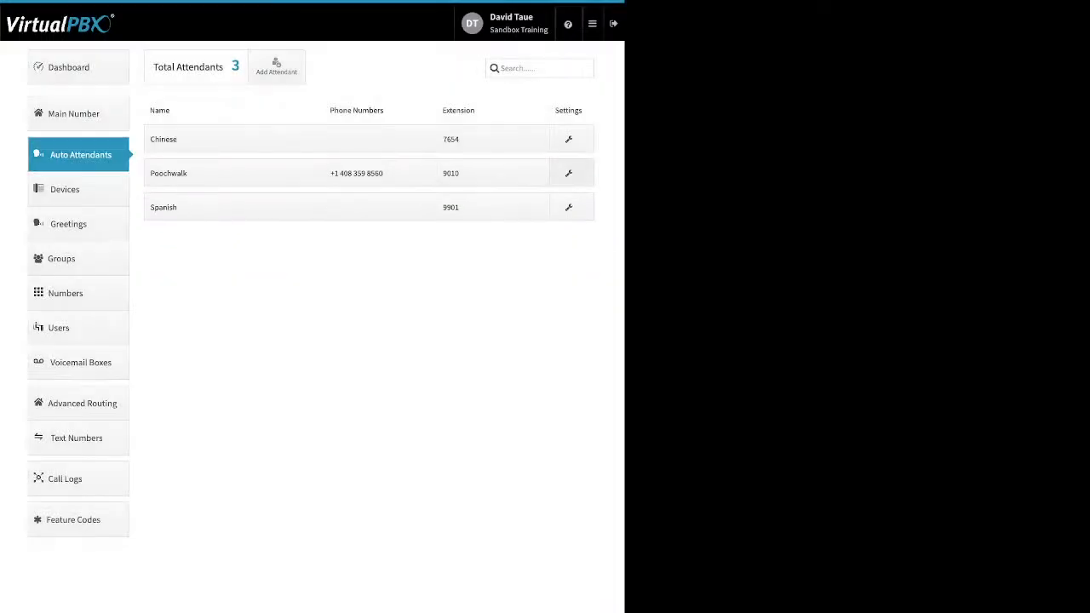
pyautogui.click(570, 174)
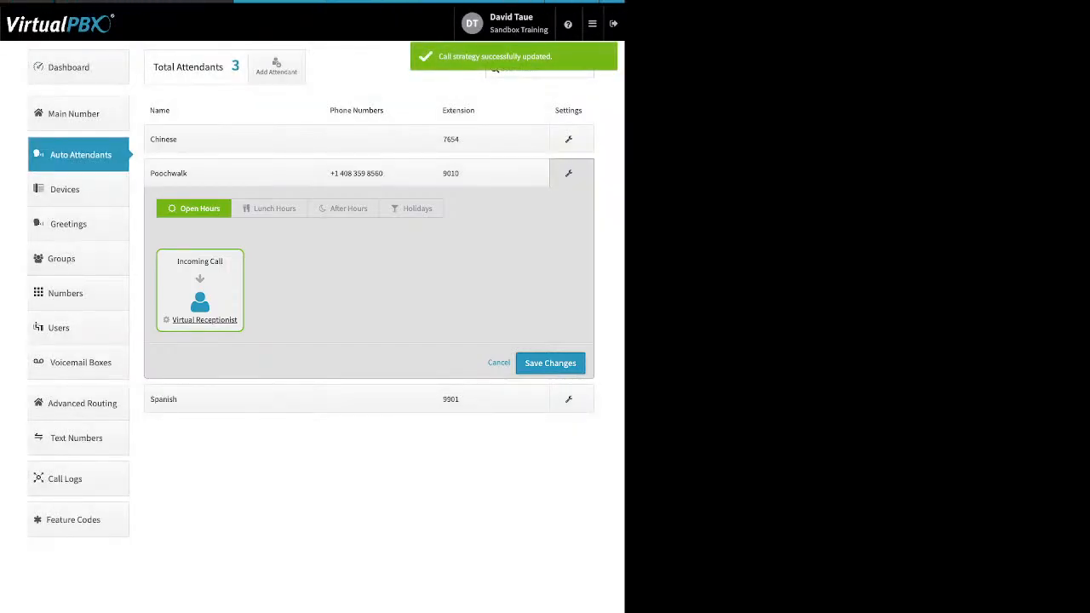
# Step: Go to the Devices page listing all 39 devices
pyautogui.click(77, 189)
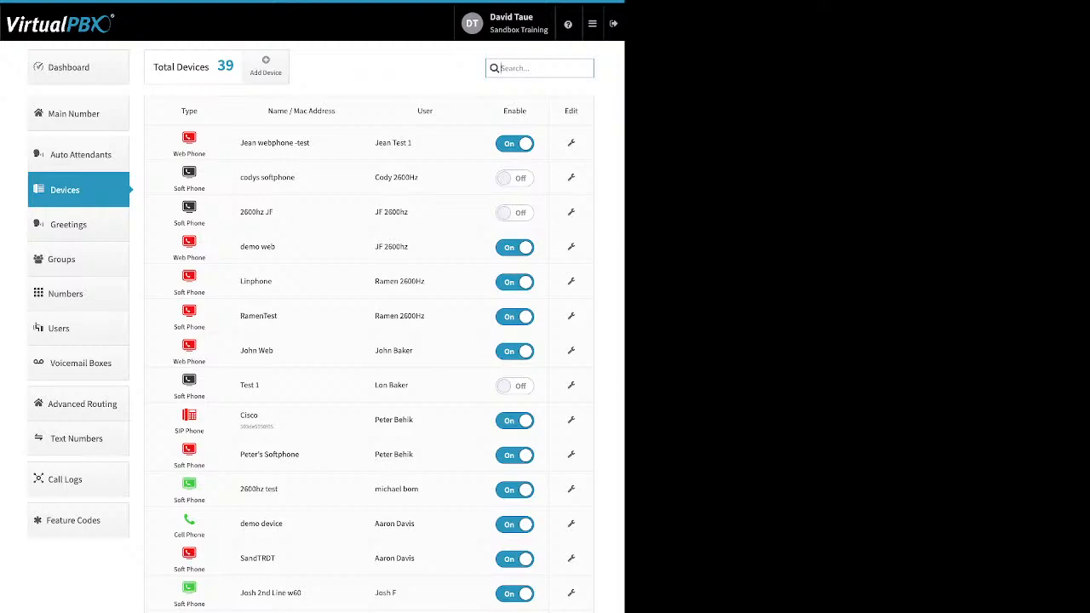
# Step: Enable the Test 1 device and list the device types that can be added
pyautogui.click(514, 385)
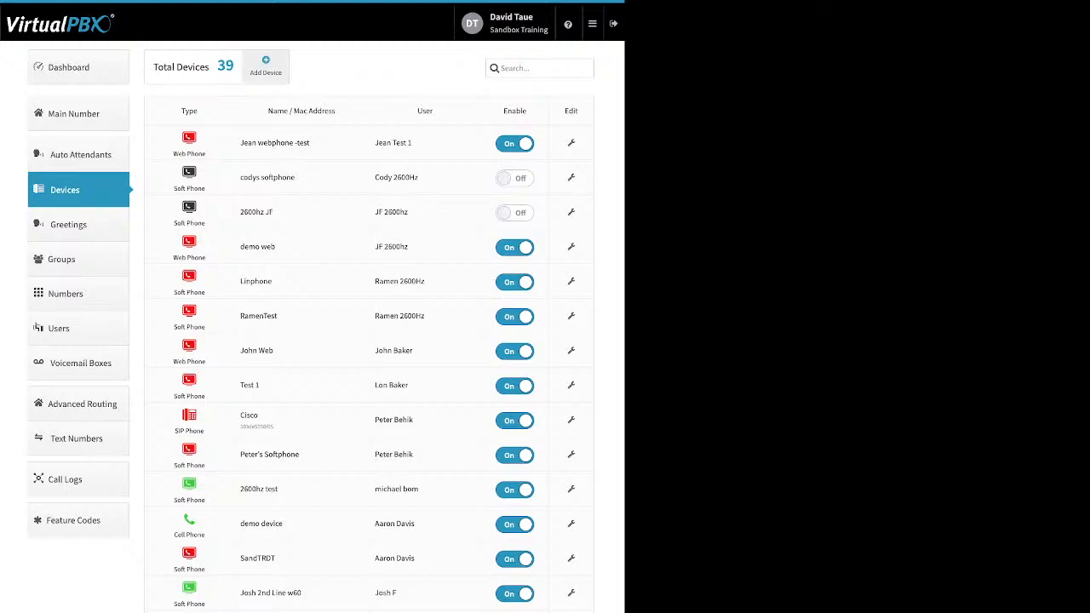
pyautogui.click(266, 65)
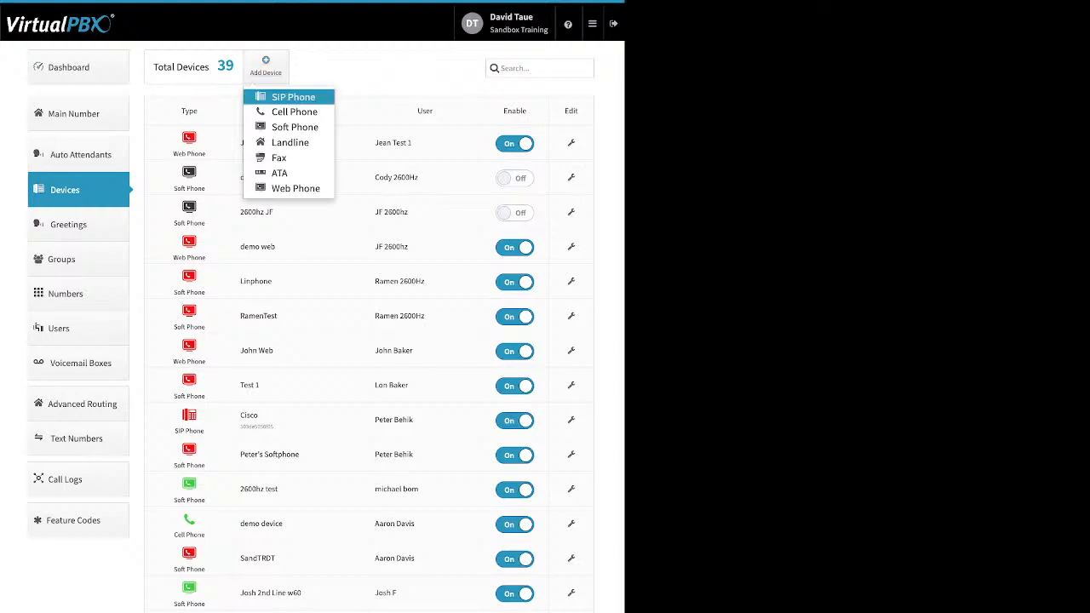
pyautogui.click(293, 97)
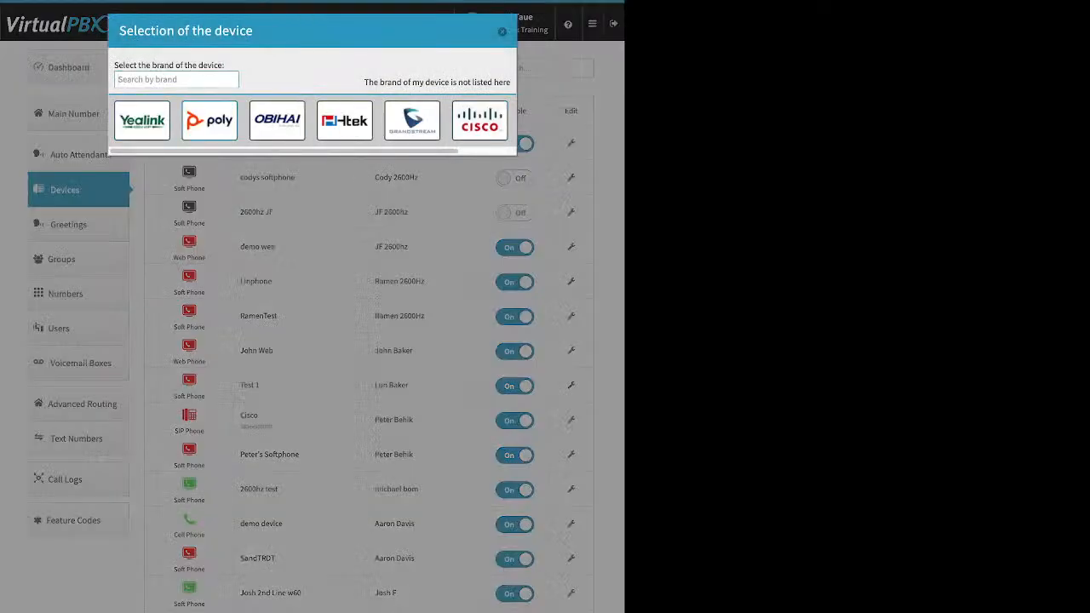
pyautogui.click(142, 120)
pyautogui.scroll(-3, 271, 213)
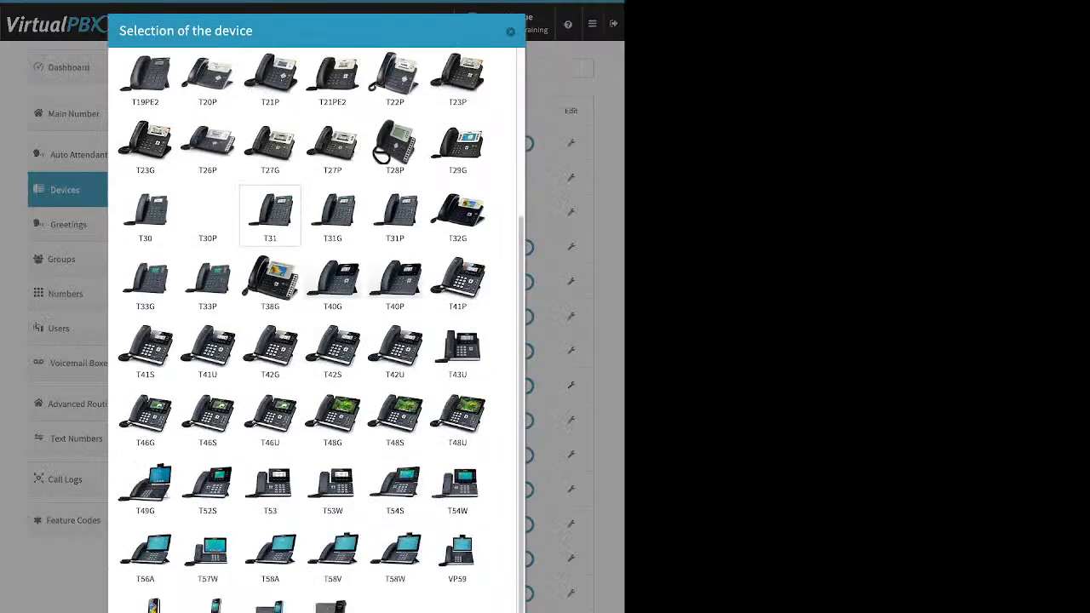
pyautogui.scroll(5, 270, 213)
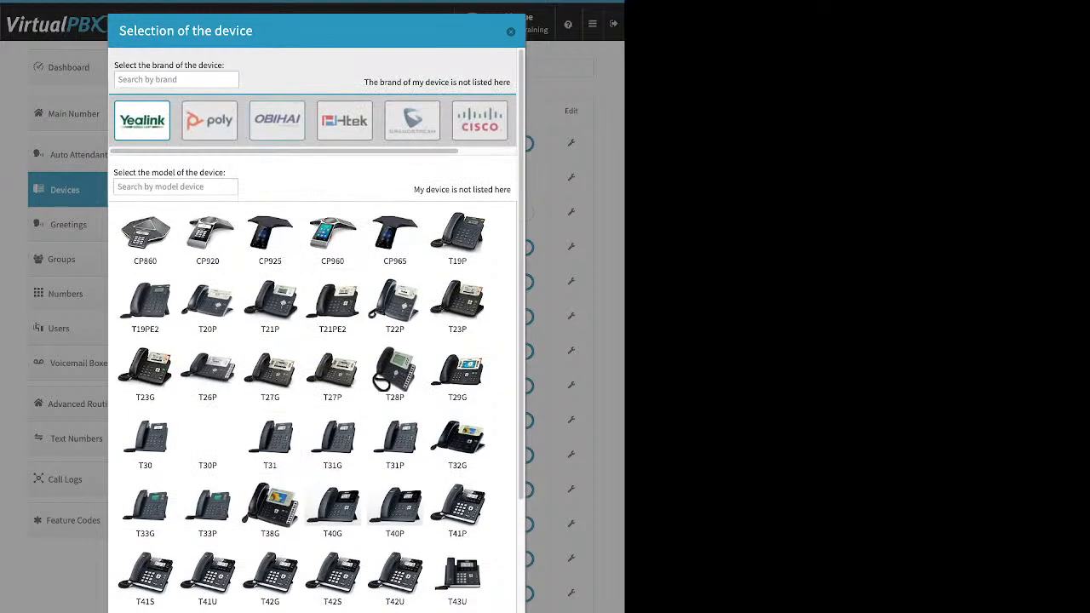
pyautogui.click(276, 121)
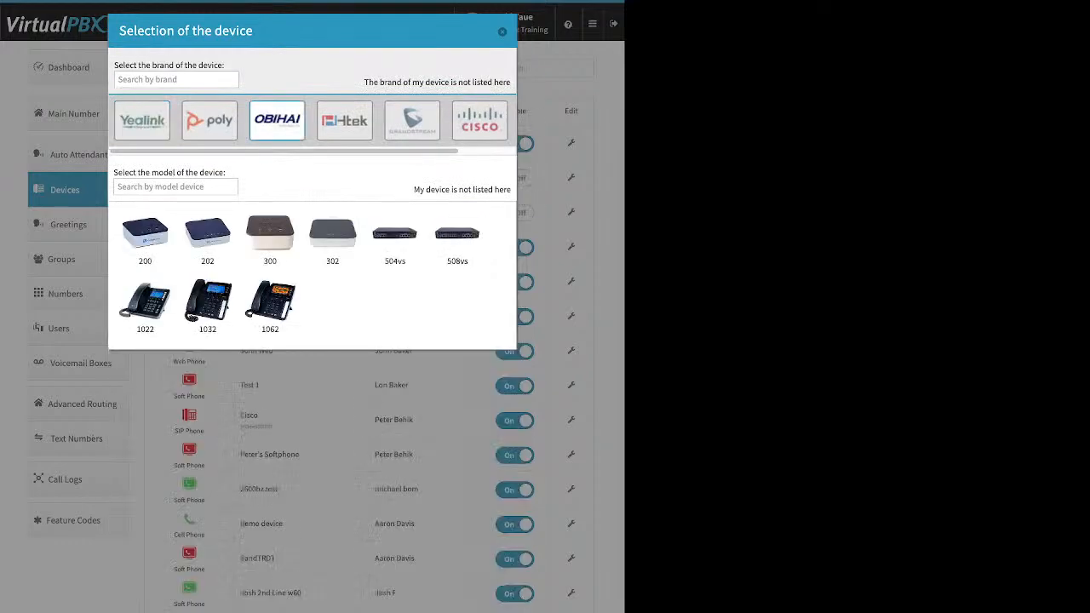
pyautogui.click(480, 121)
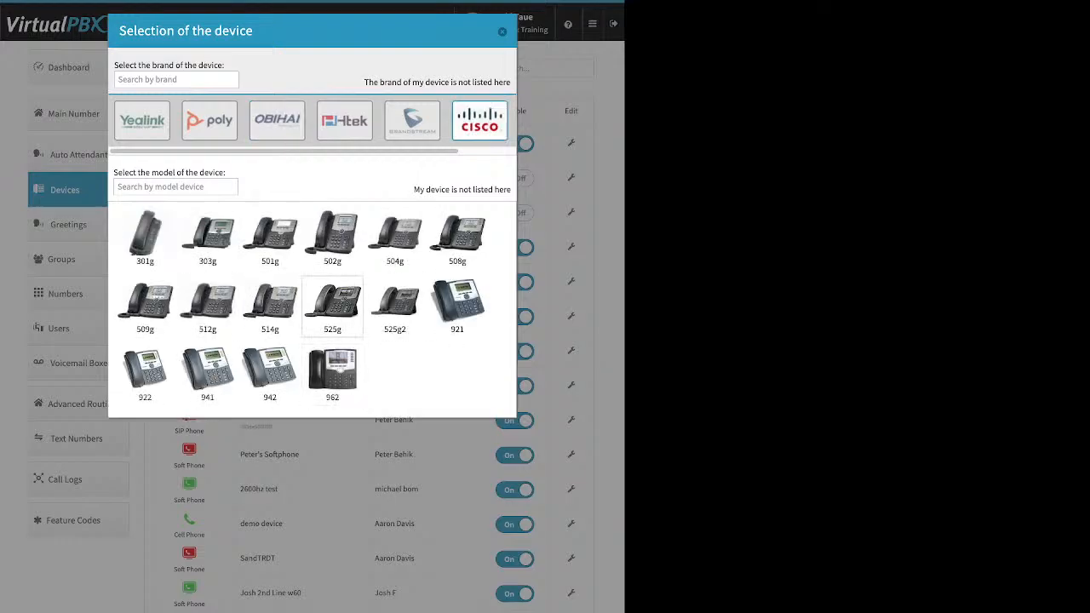
pyautogui.click(332, 305)
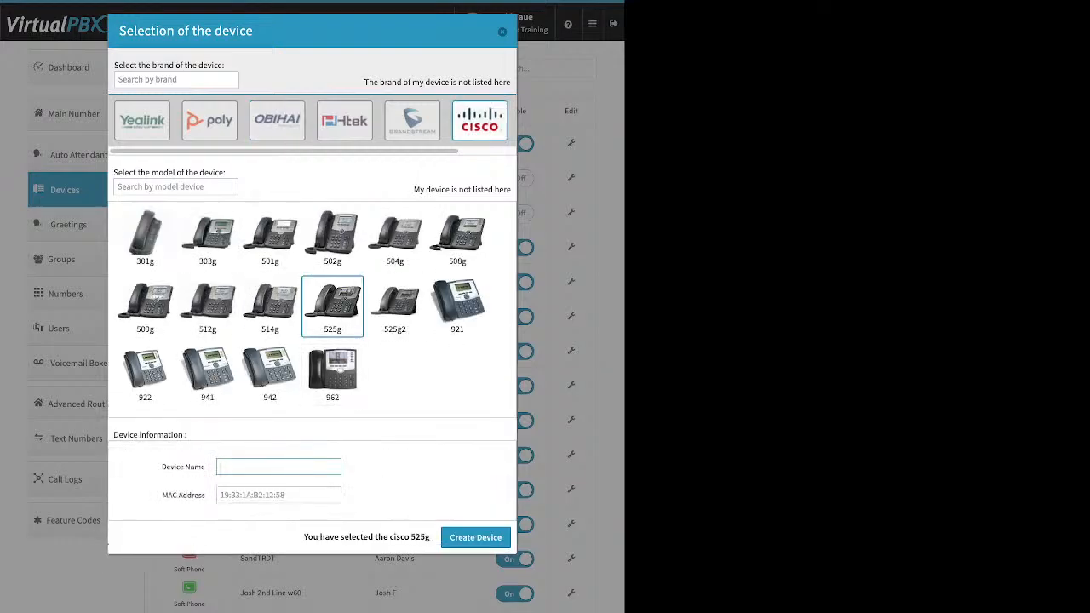
pyautogui.moveTo(161, 467); pyautogui.dragTo(205, 467)
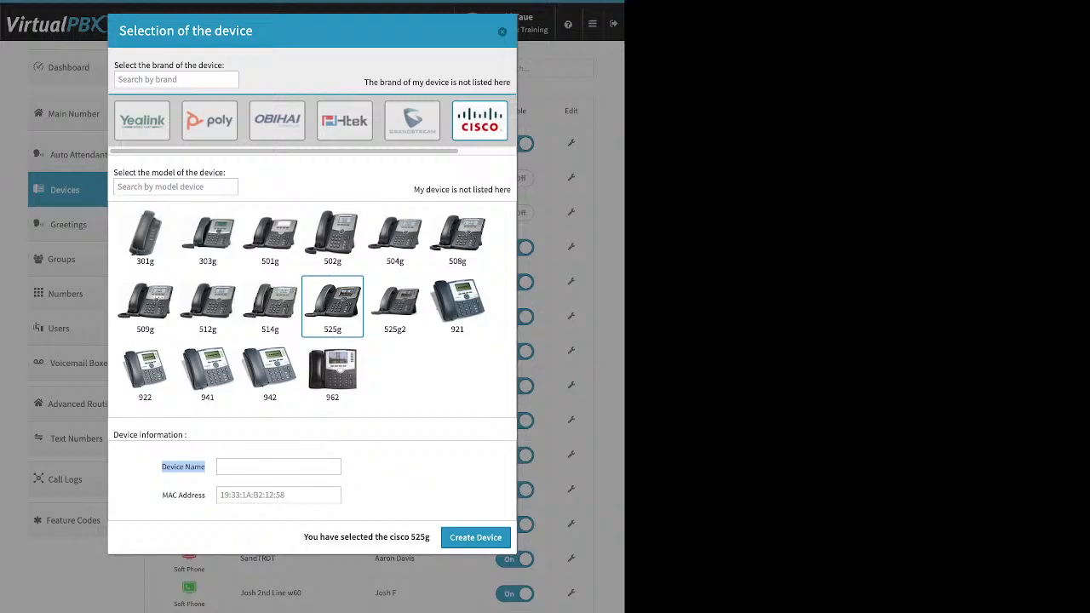
pyautogui.click(183, 467)
pyautogui.moveTo(163, 496); pyautogui.dragTo(207, 495)
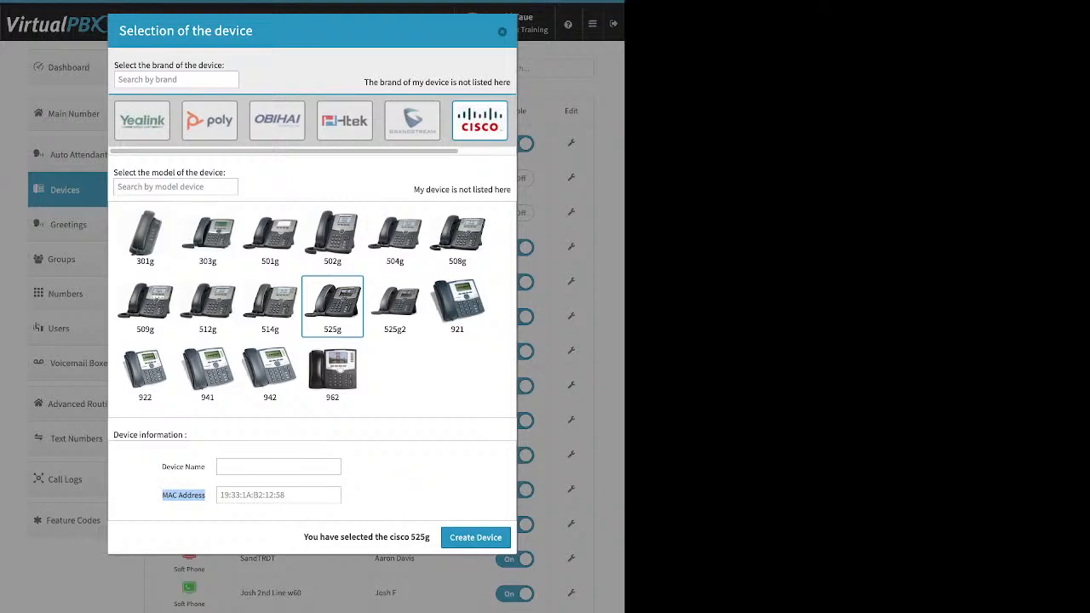
pyautogui.click(279, 495)
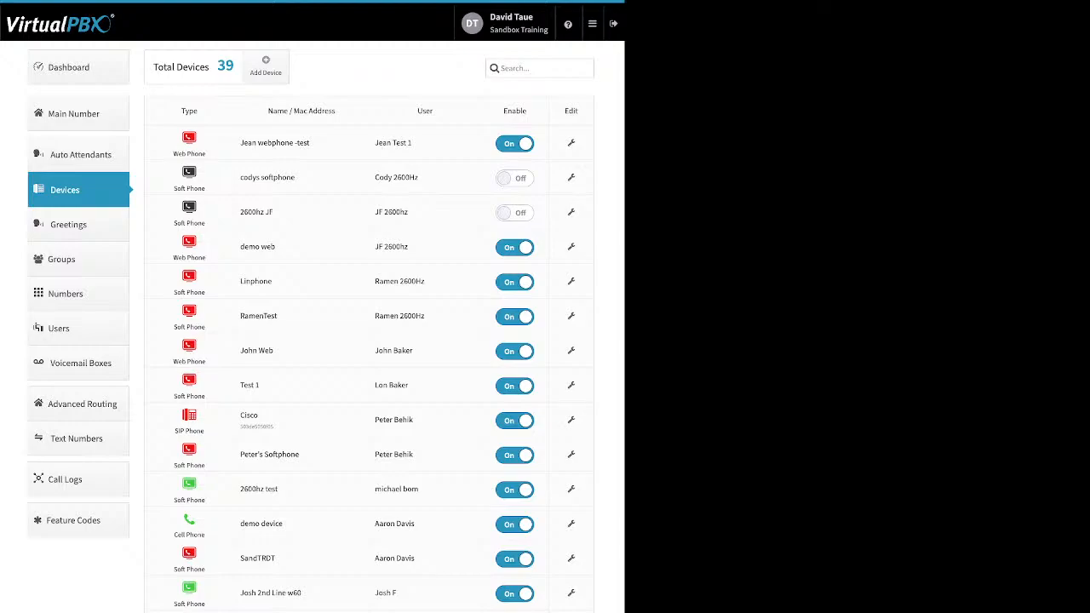
pyautogui.click(571, 420)
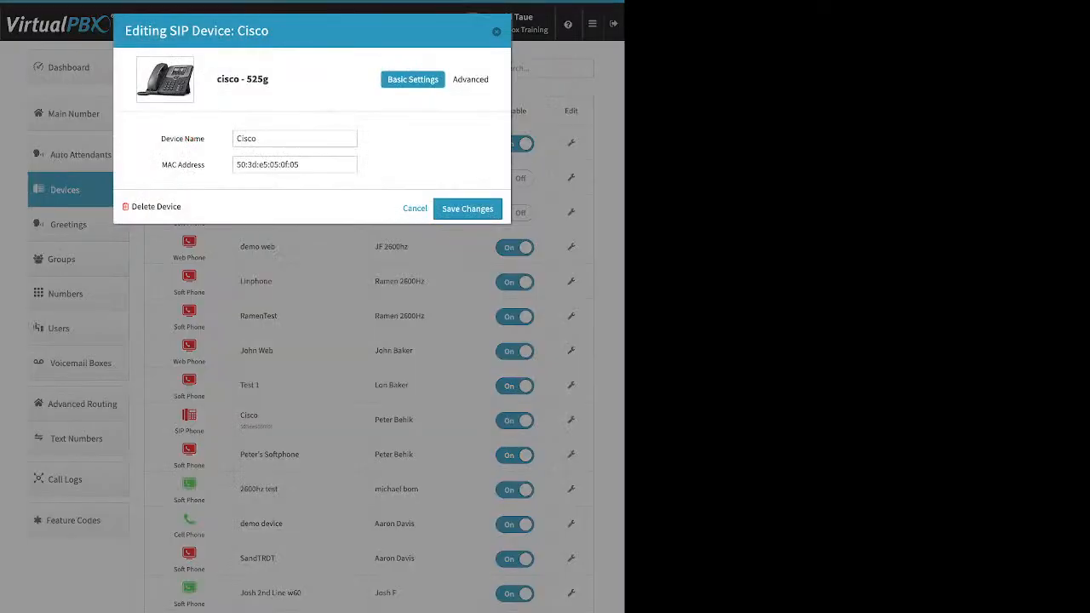
pyautogui.click(473, 79)
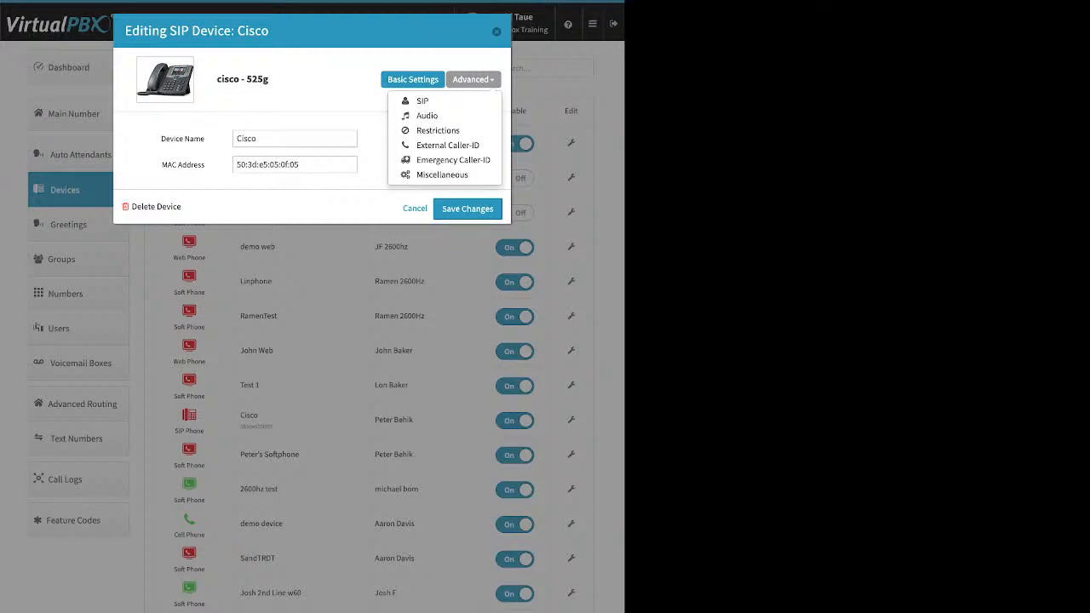
pyautogui.click(442, 174)
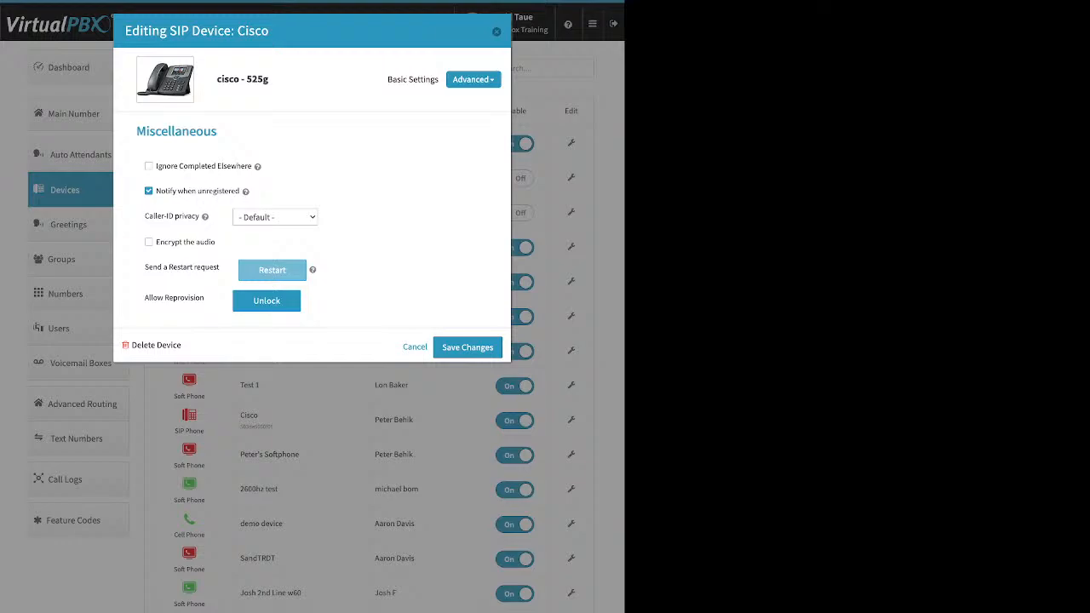
pyautogui.click(497, 31)
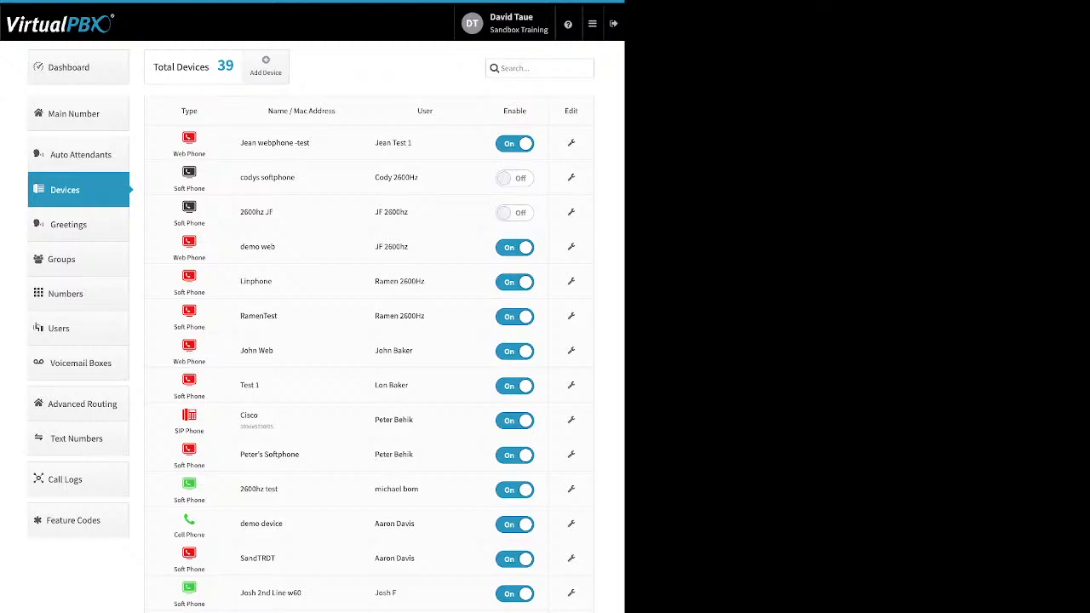
# Step: Dismiss the Add Device type list and open the demo device cell phone's settings
pyautogui.click(266, 67)
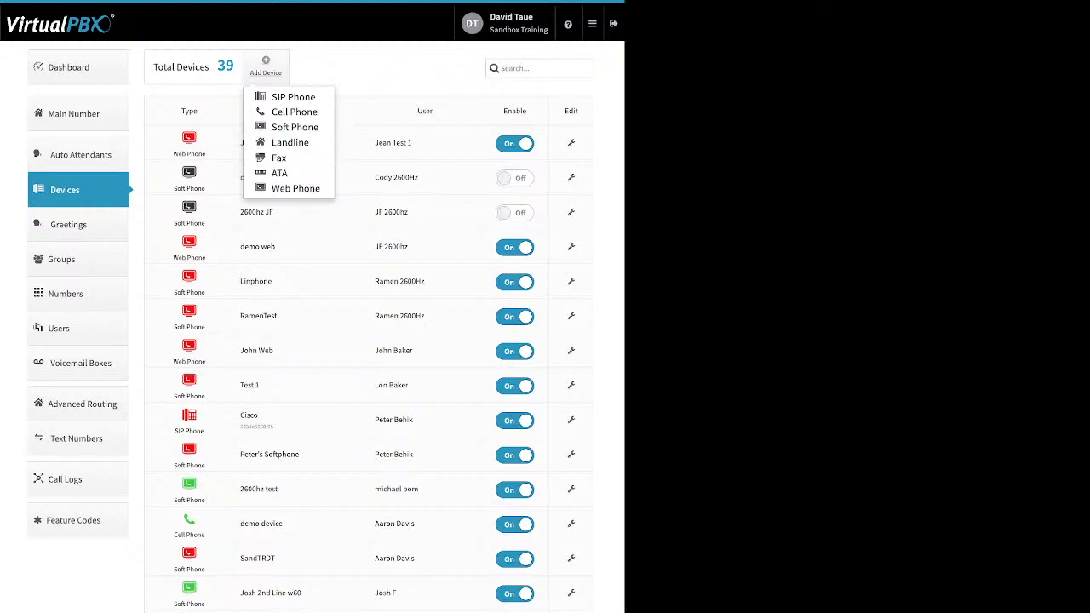
pyautogui.press('Escape')
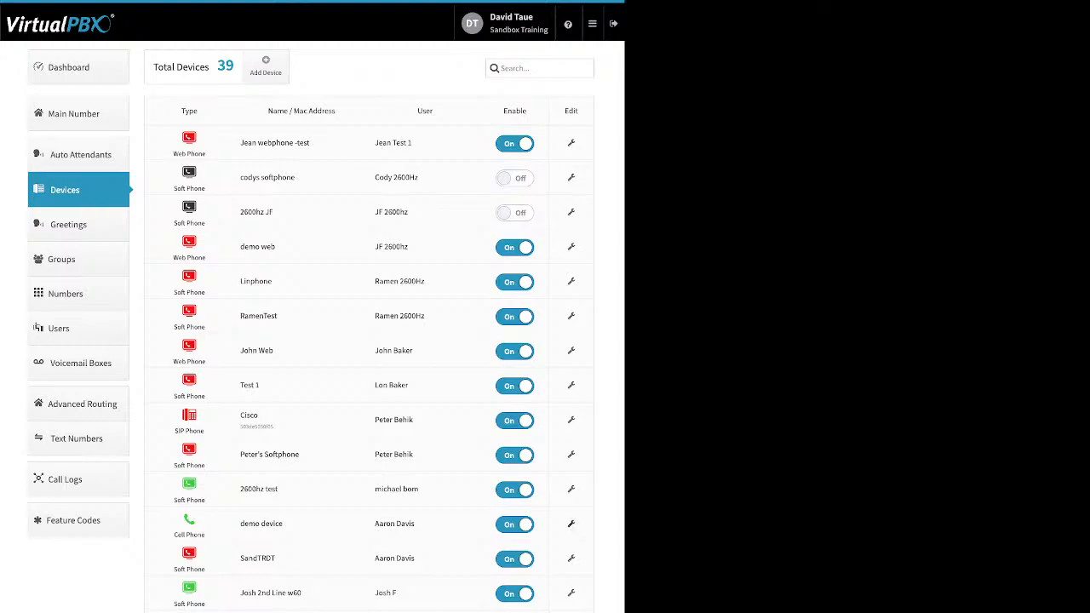
pyautogui.click(571, 524)
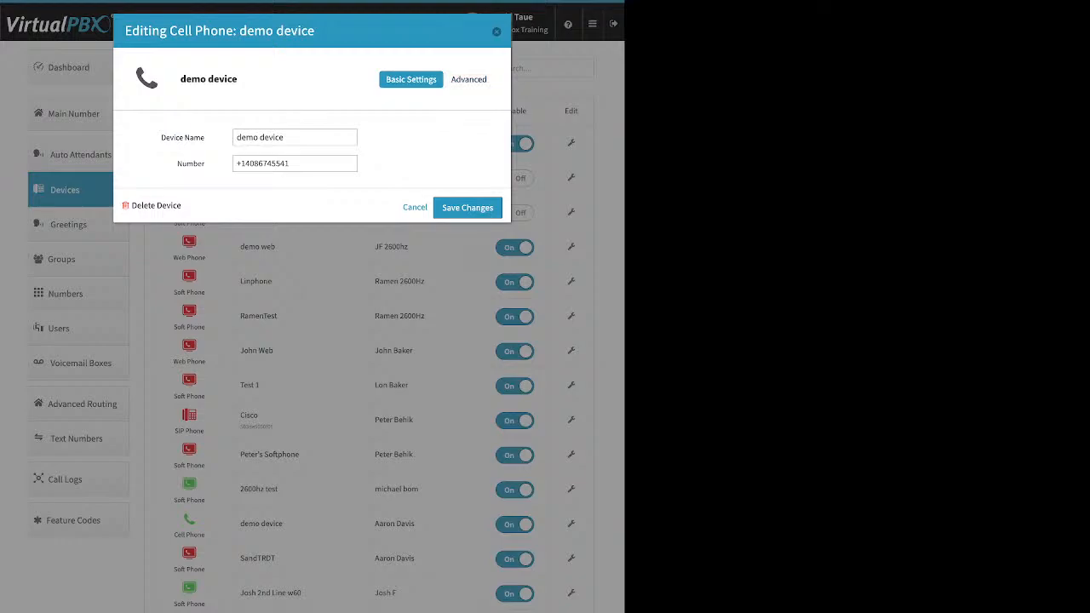
# Step: Select the demo device's phone number and bring up its Advanced Options panel
pyautogui.moveTo(292, 163); pyautogui.dragTo(235, 164)
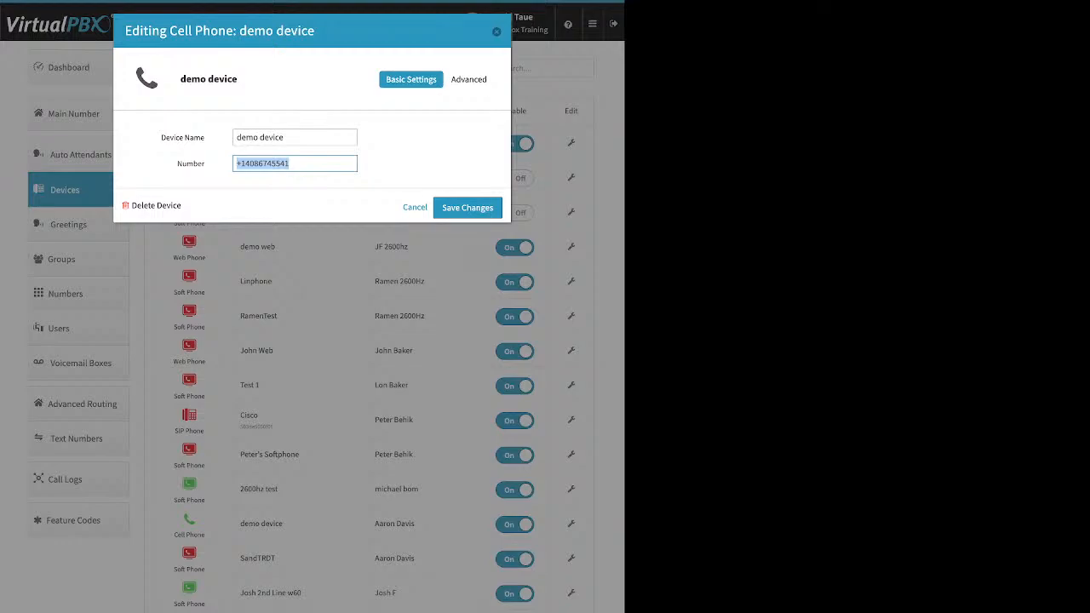
pyautogui.click(471, 79)
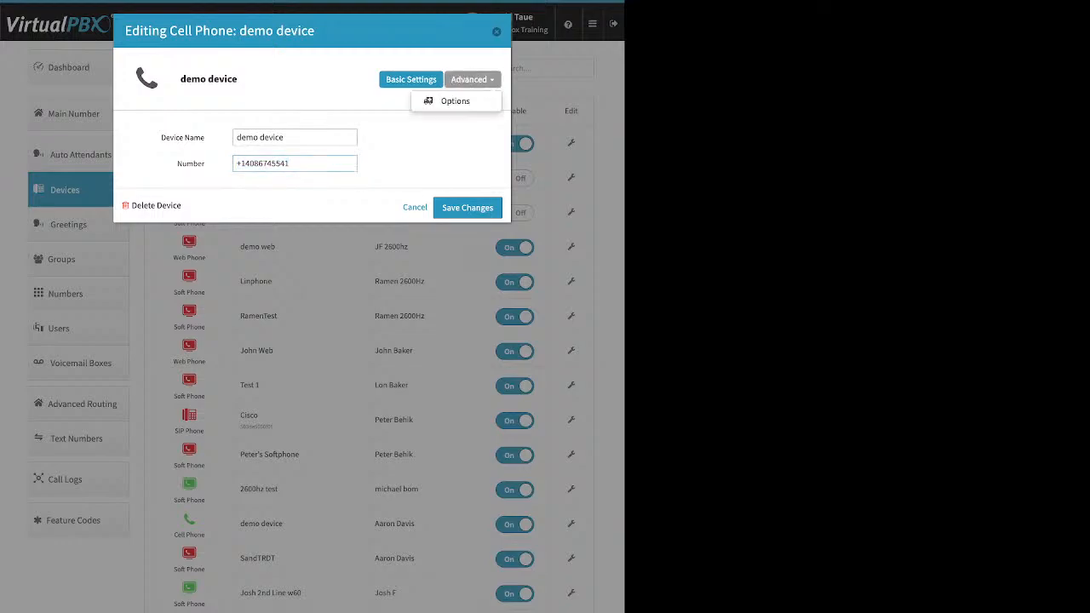
pyautogui.click(453, 101)
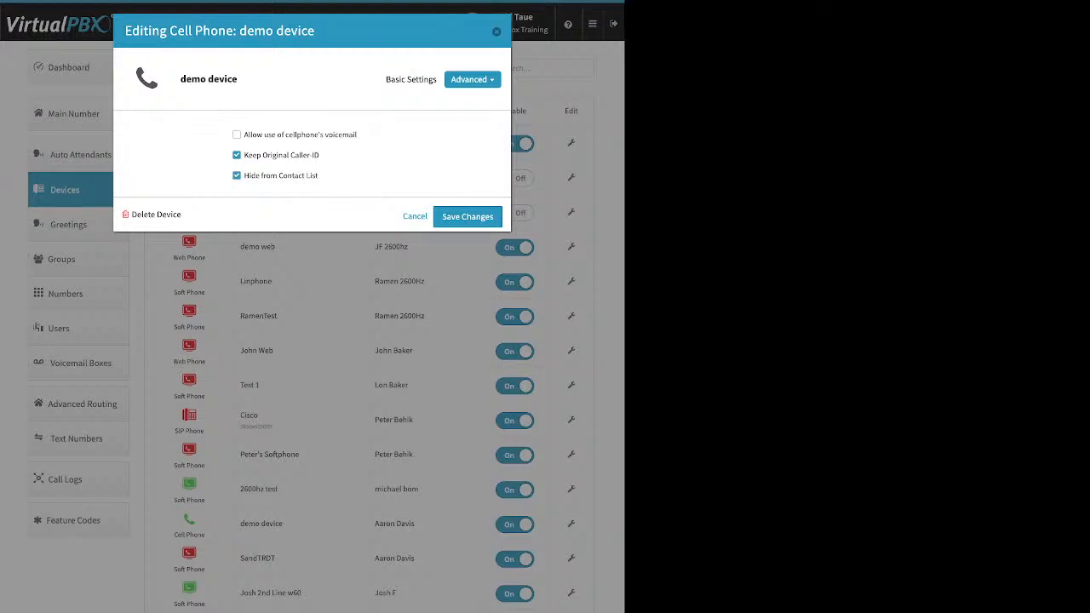
# Step: Return to the demo device's Advanced Options and tick 'Allow use of cellphone's voicemail'
pyautogui.click(411, 80)
pyautogui.tripleClick(266, 163)
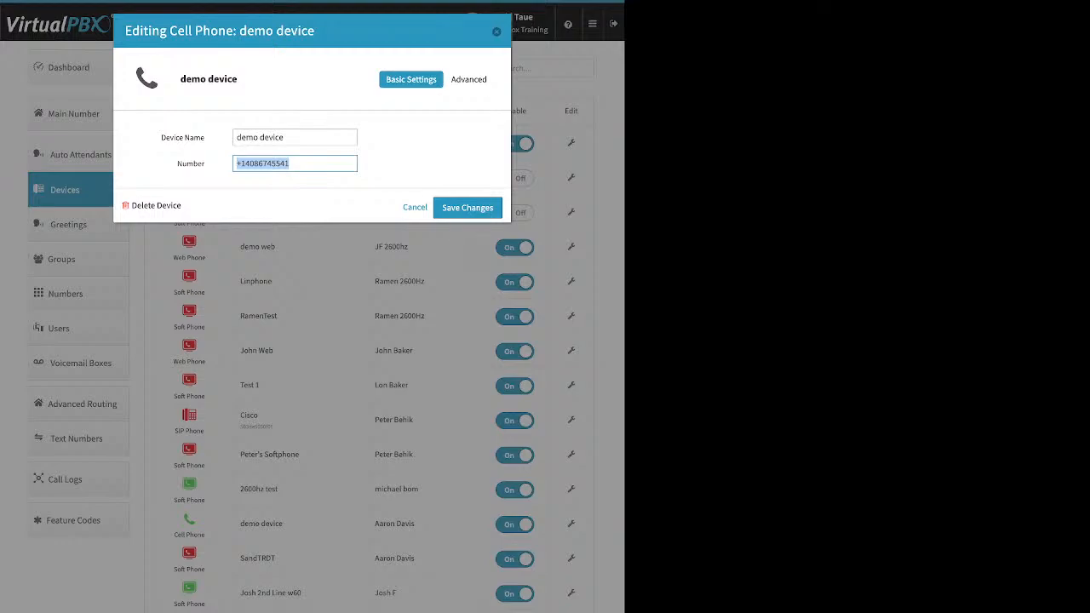
pyautogui.click(471, 80)
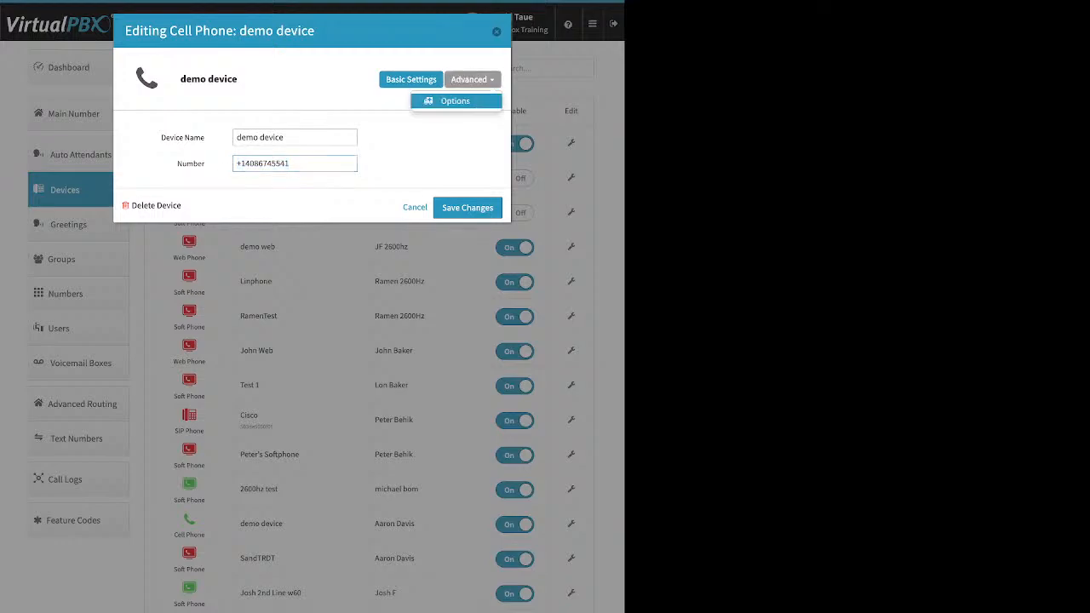
pyautogui.click(455, 101)
pyautogui.moveTo(358, 135); pyautogui.dragTo(243, 135)
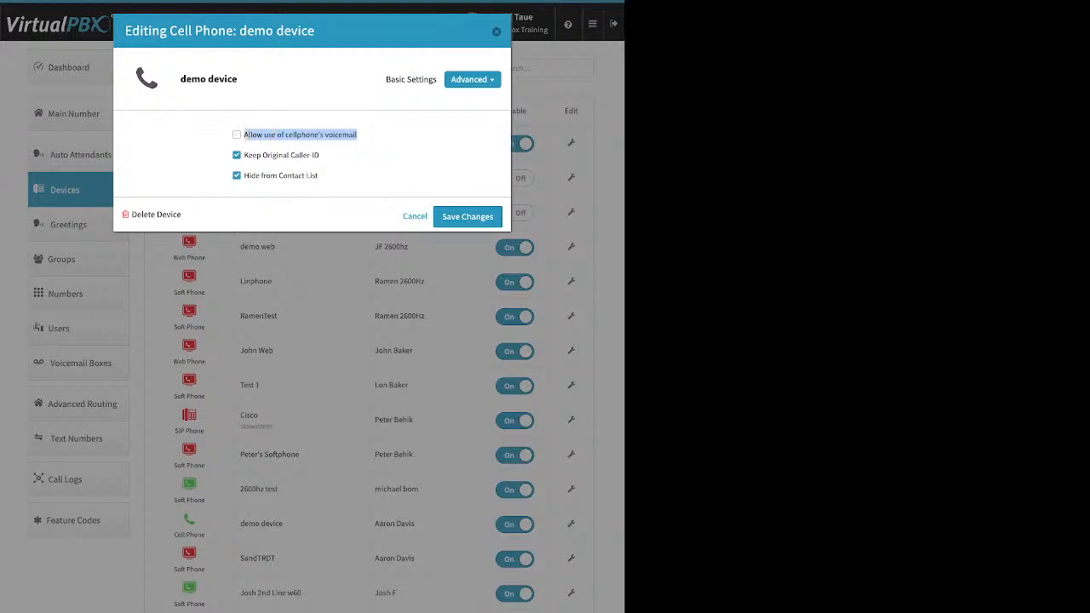
pyautogui.click(238, 134)
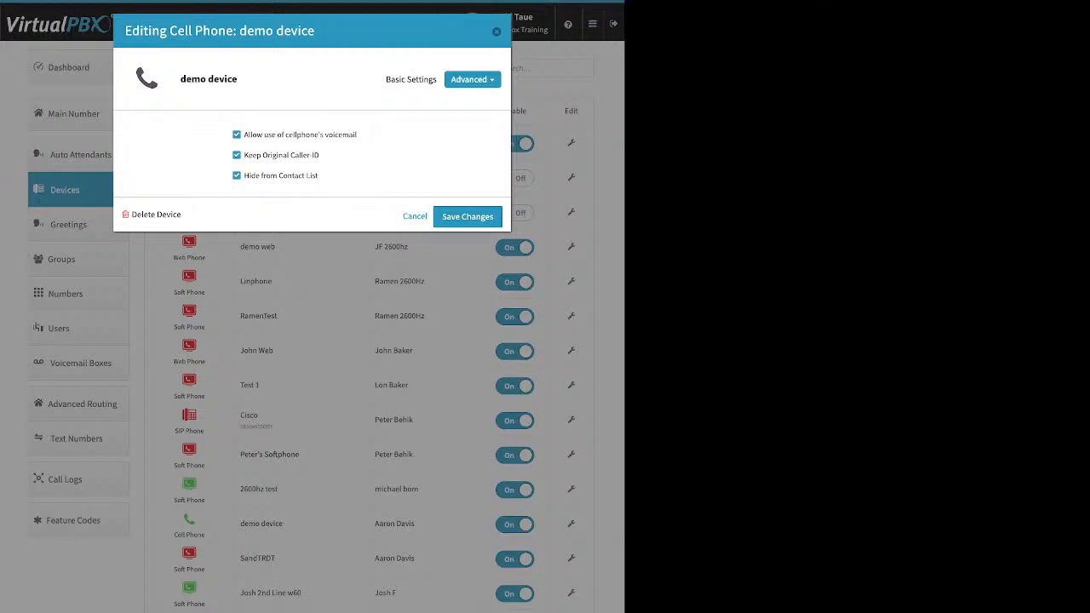
# Step: Untick cellphone voicemail and Keep Original Caller-ID for demo device, then close its editor
pyautogui.click(237, 135)
pyautogui.moveTo(321, 155); pyautogui.dragTo(248, 155)
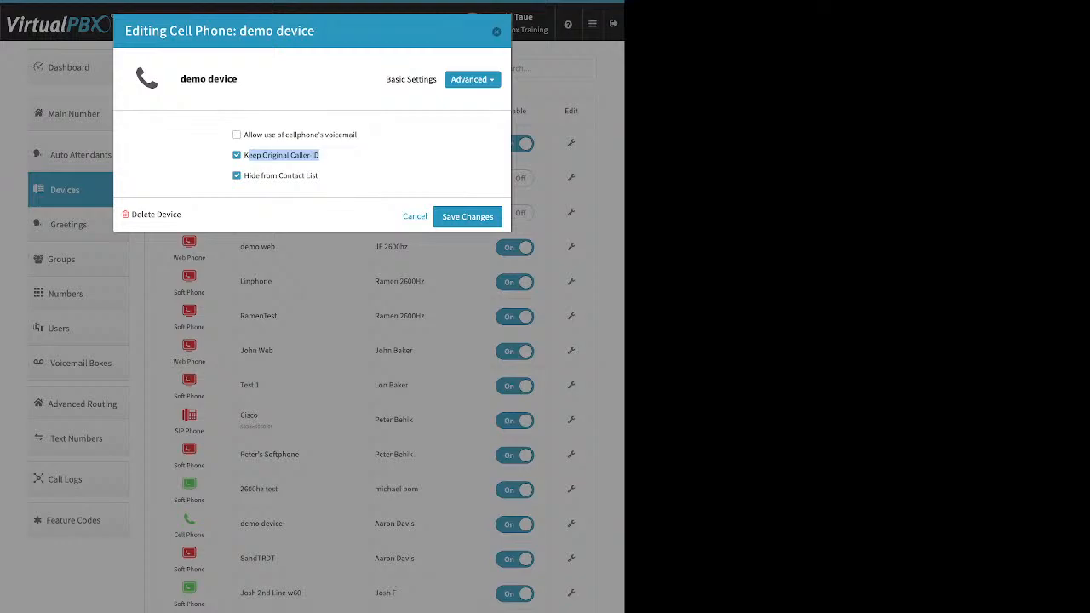
pyautogui.click(237, 155)
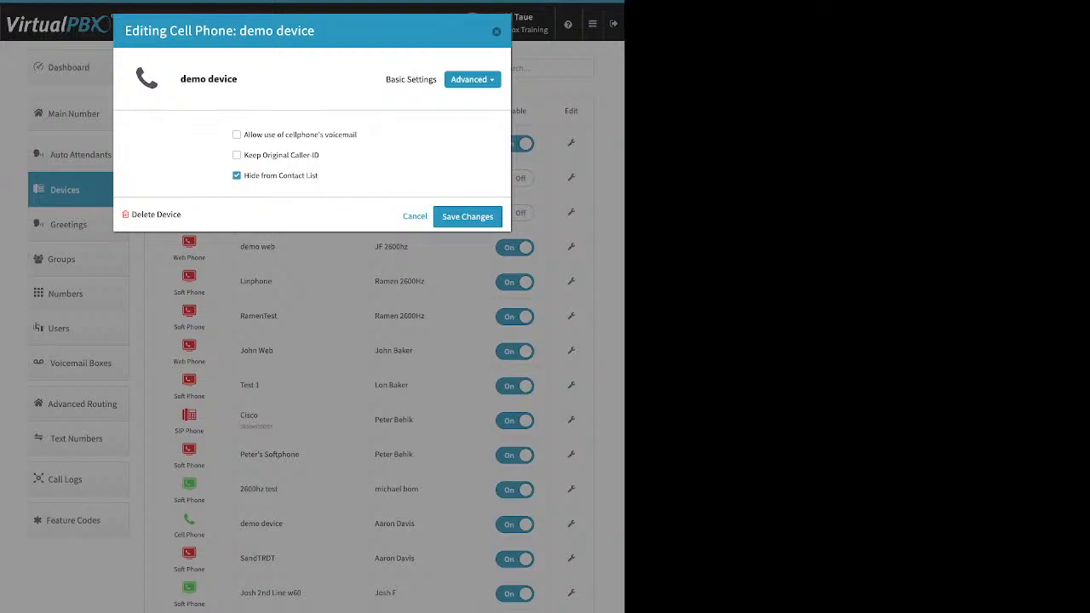
pyautogui.click(496, 31)
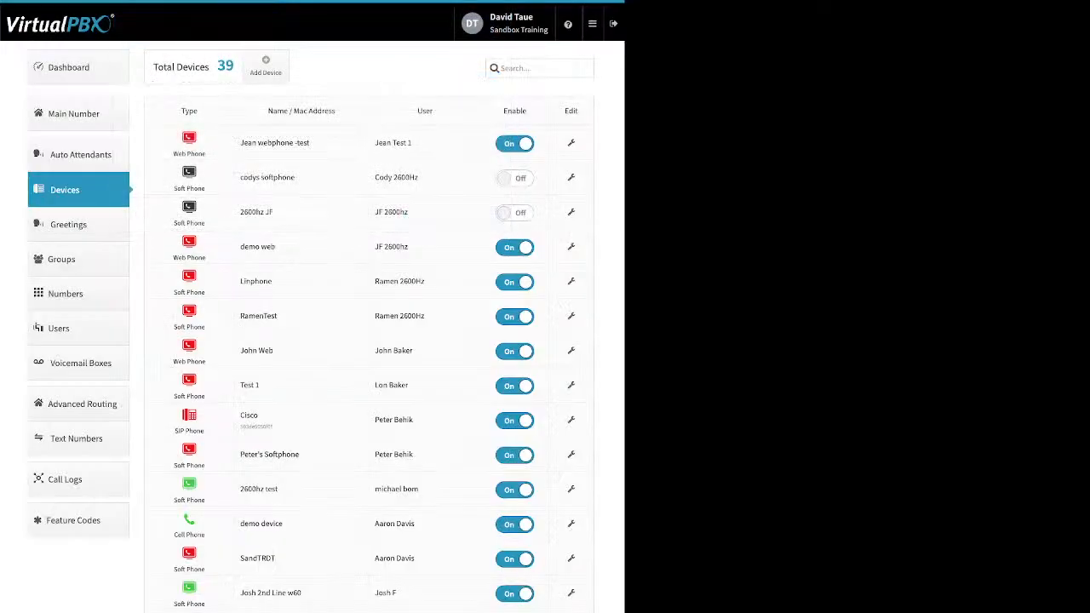
pyautogui.click(77, 68)
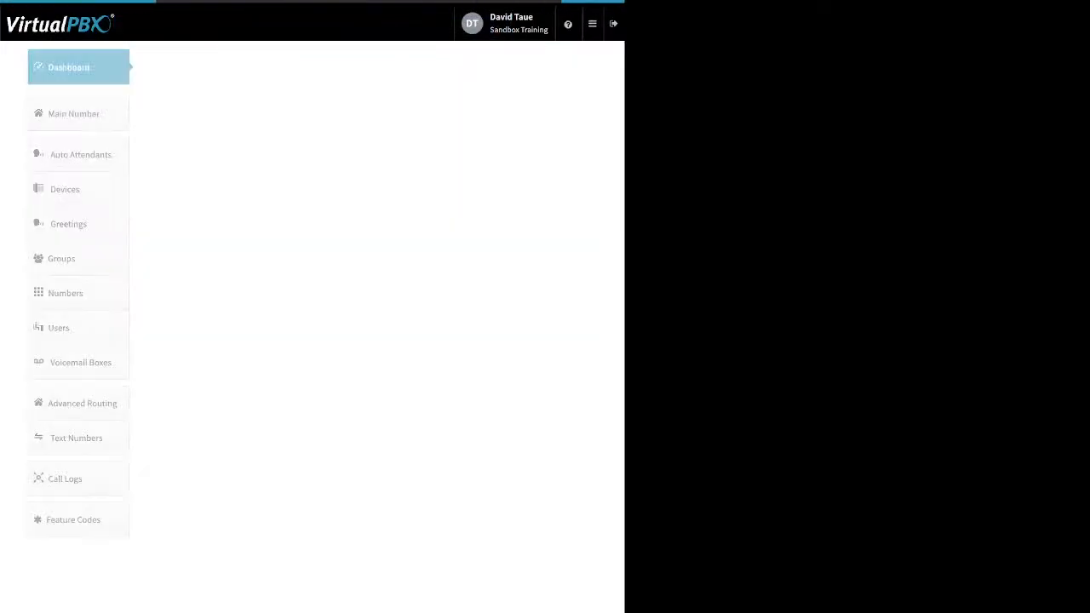
pyautogui.click(426, 68)
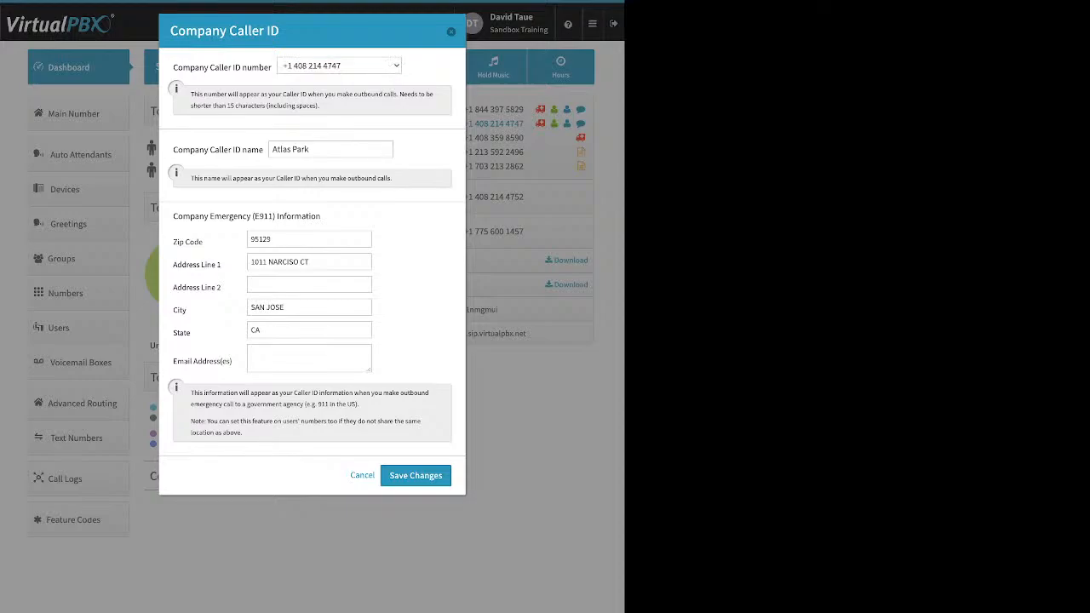
pyautogui.click(362, 475)
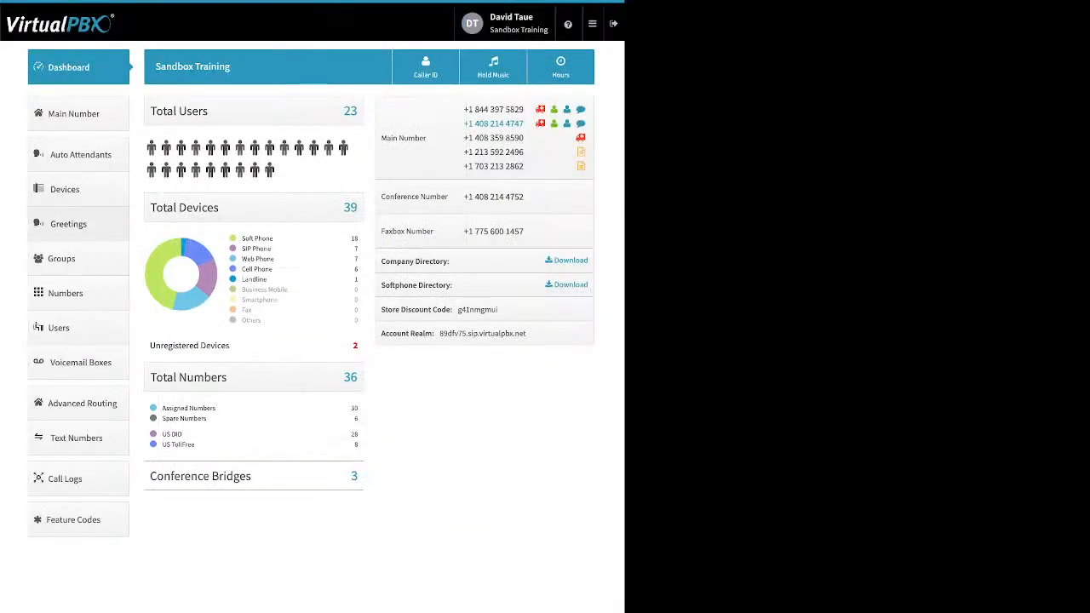
pyautogui.click(64, 189)
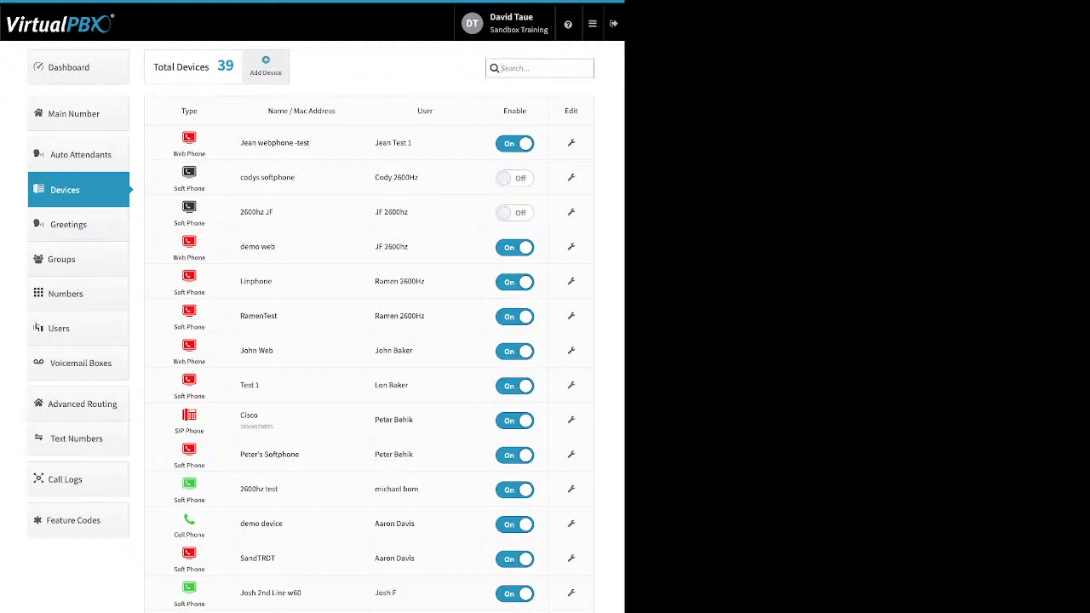
pyautogui.click(266, 66)
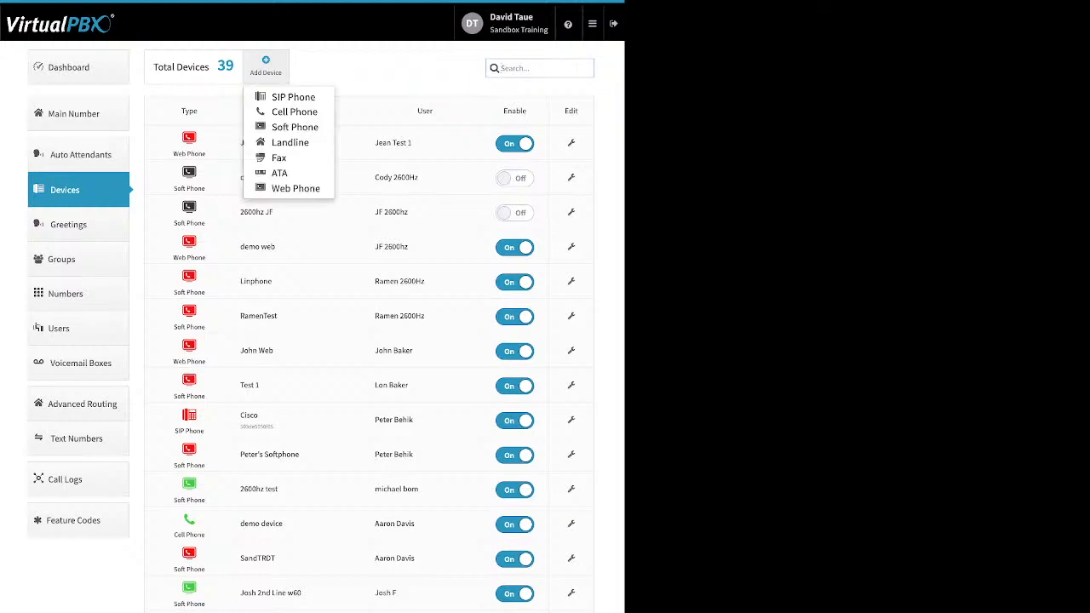
pyautogui.click(294, 127)
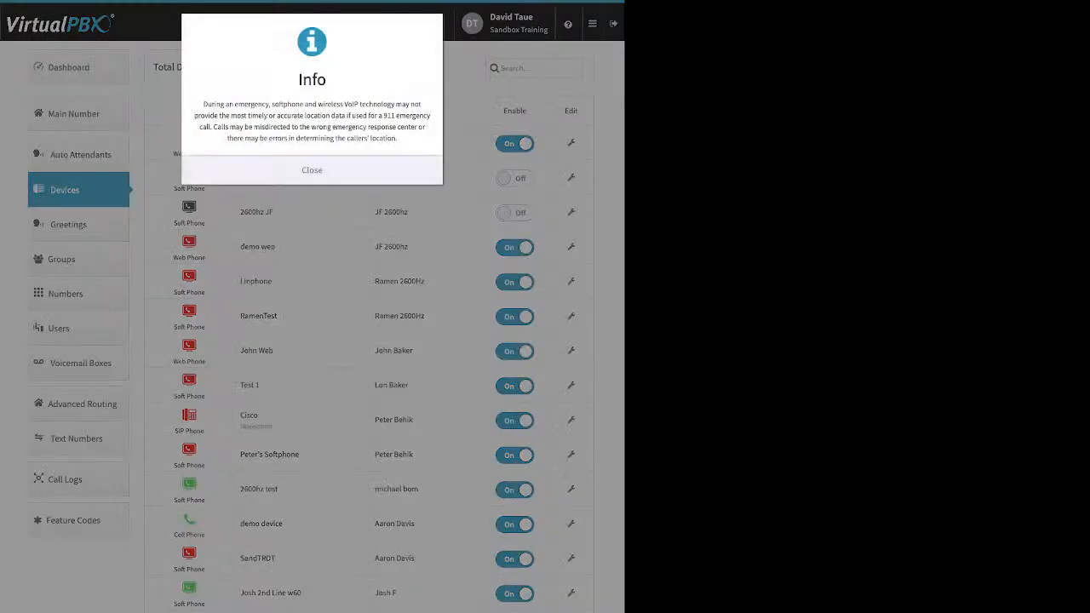
pyautogui.click(312, 170)
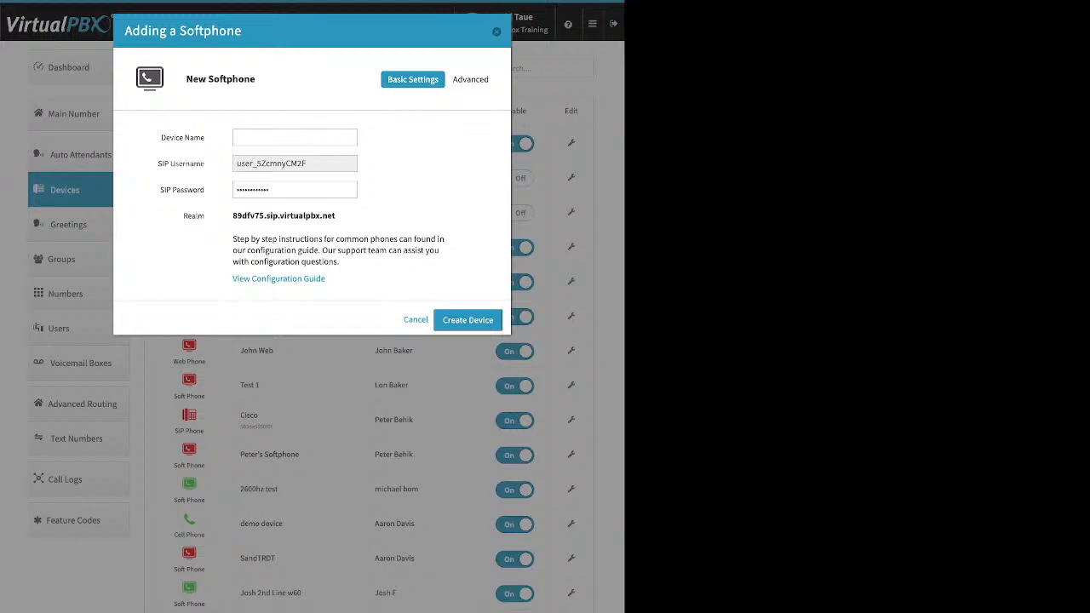
pyautogui.click(294, 137)
pyautogui.press('Tab')
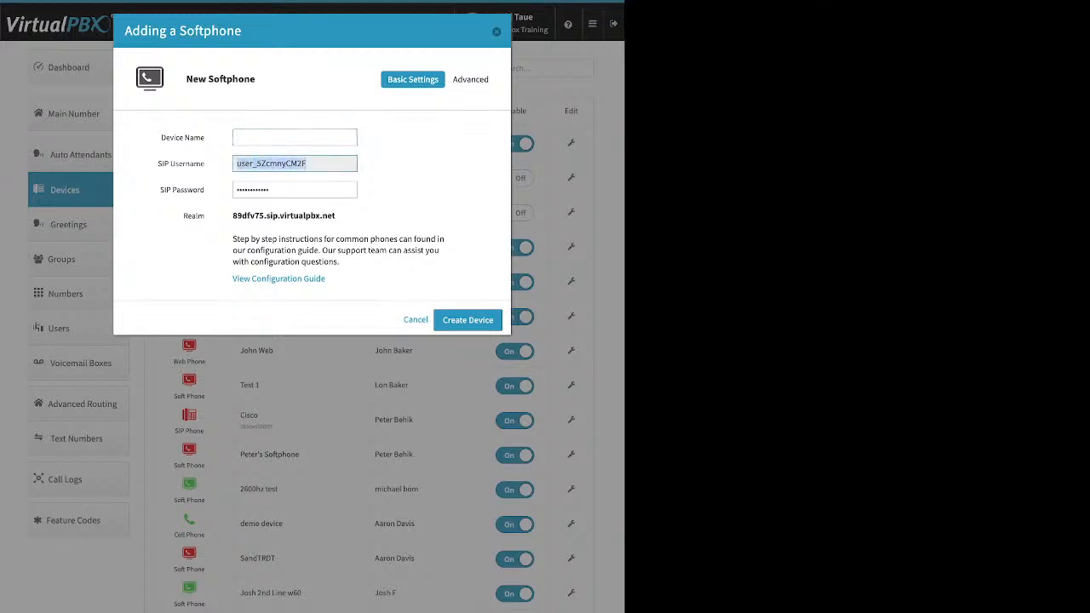
pyautogui.press('Tab')
pyautogui.doubleClick(266, 190)
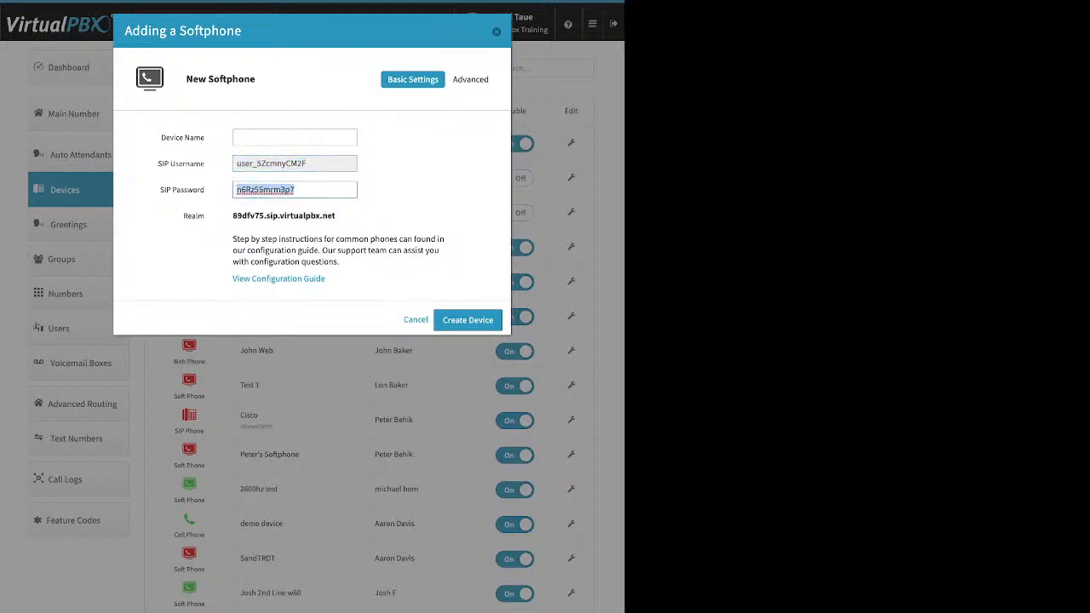
pyautogui.moveTo(337, 216); pyautogui.dragTo(232, 216)
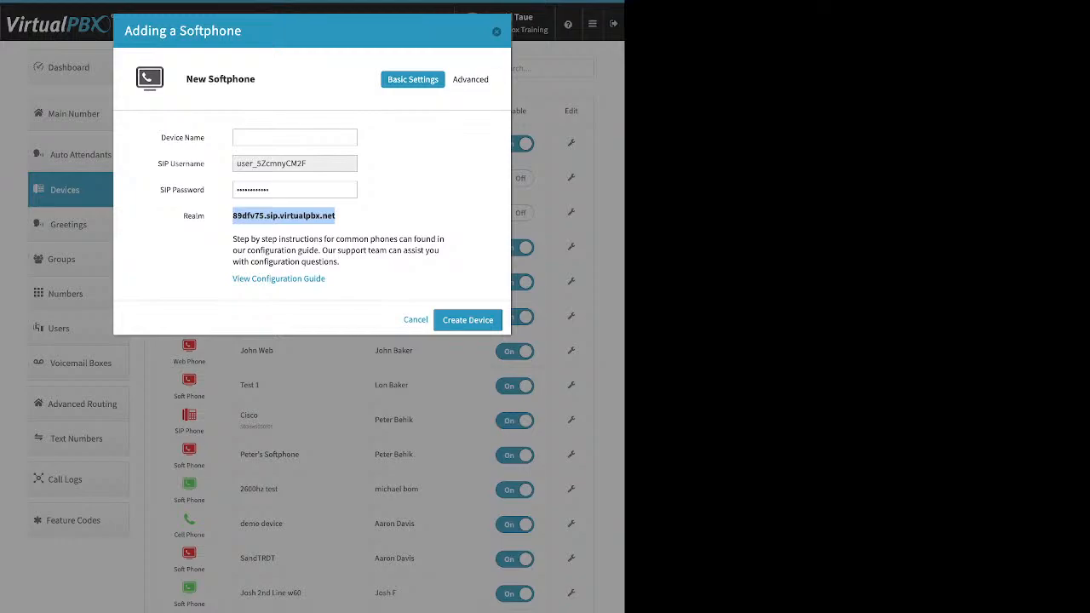
pyautogui.click(497, 31)
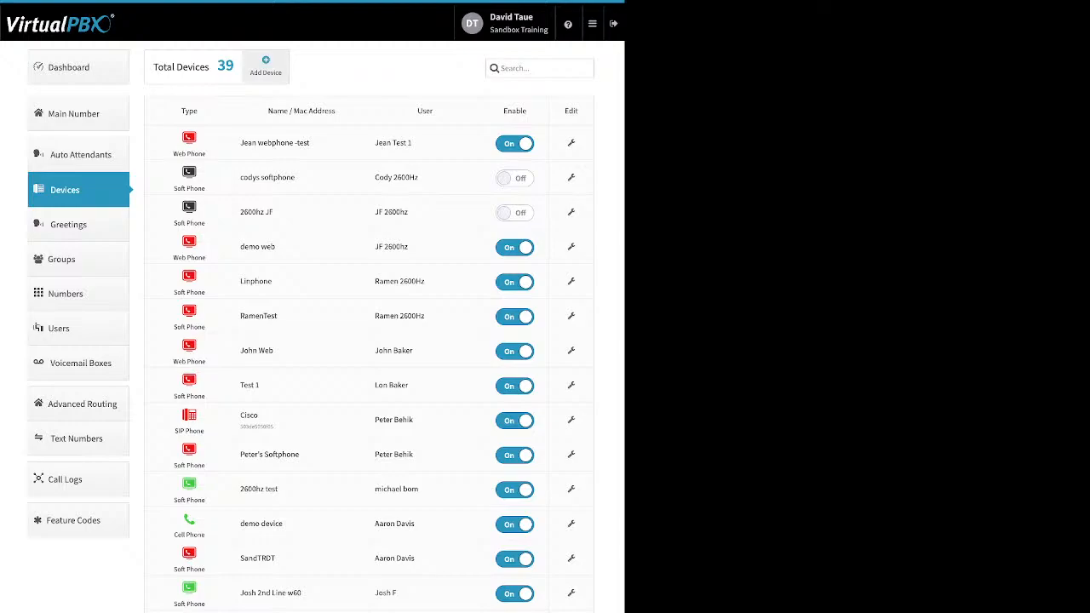
pyautogui.click(266, 67)
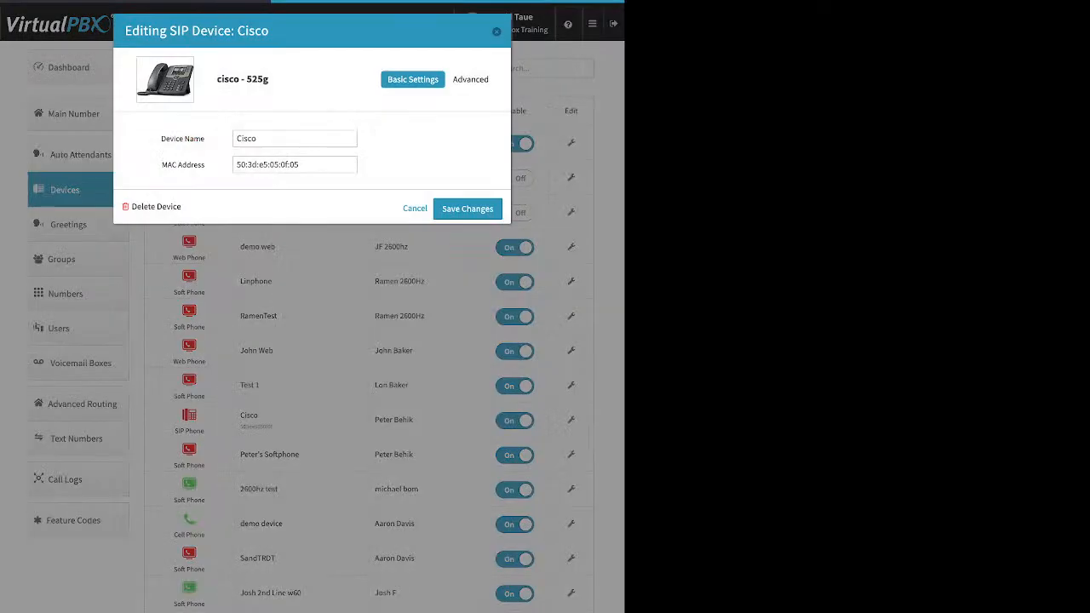
pyautogui.click(474, 79)
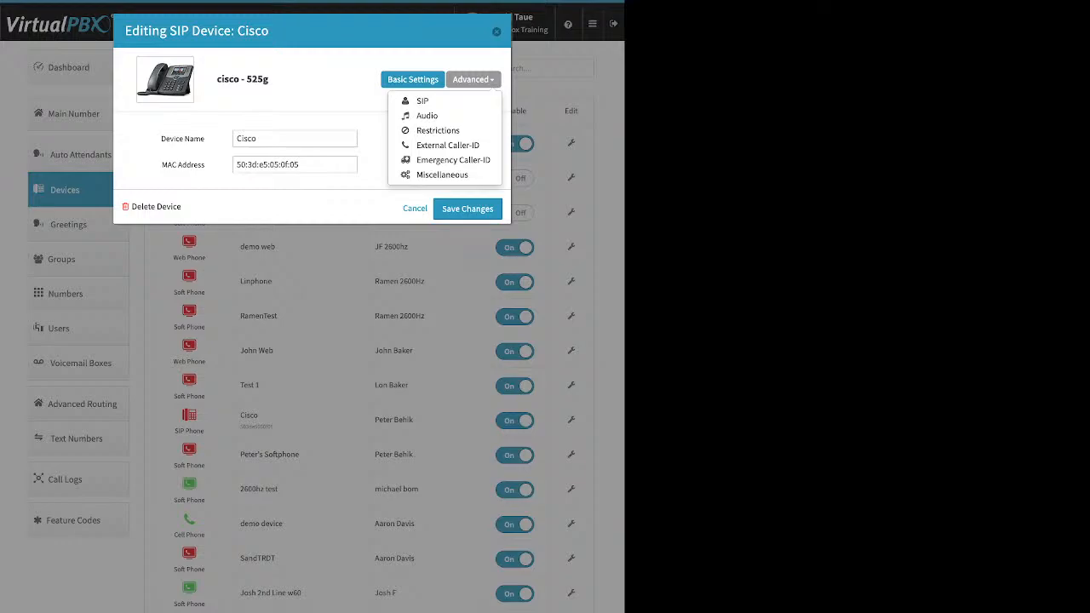
pyautogui.click(427, 115)
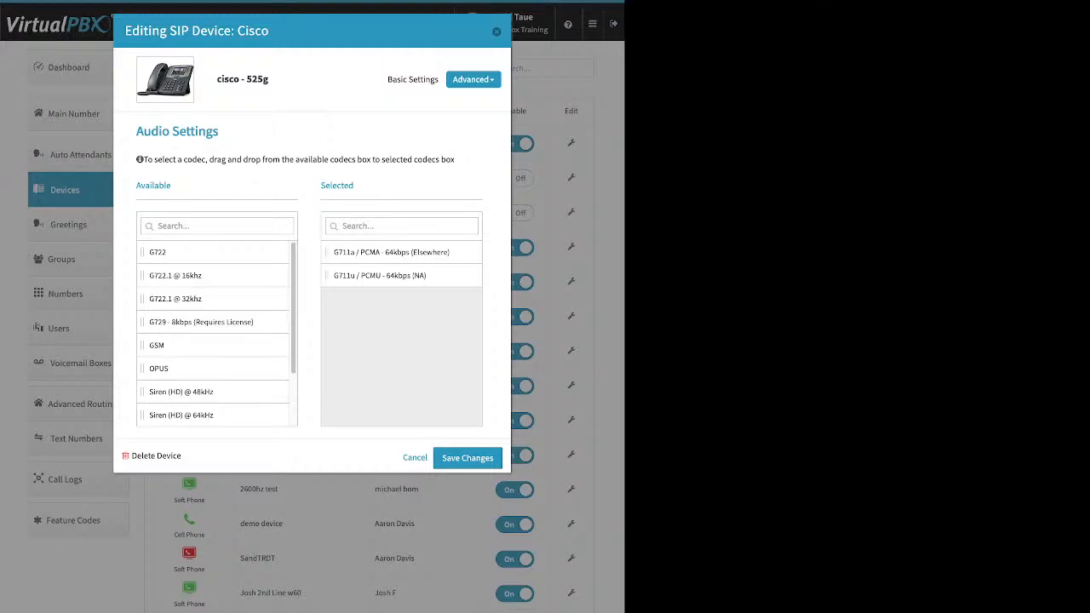
pyautogui.press('Escape')
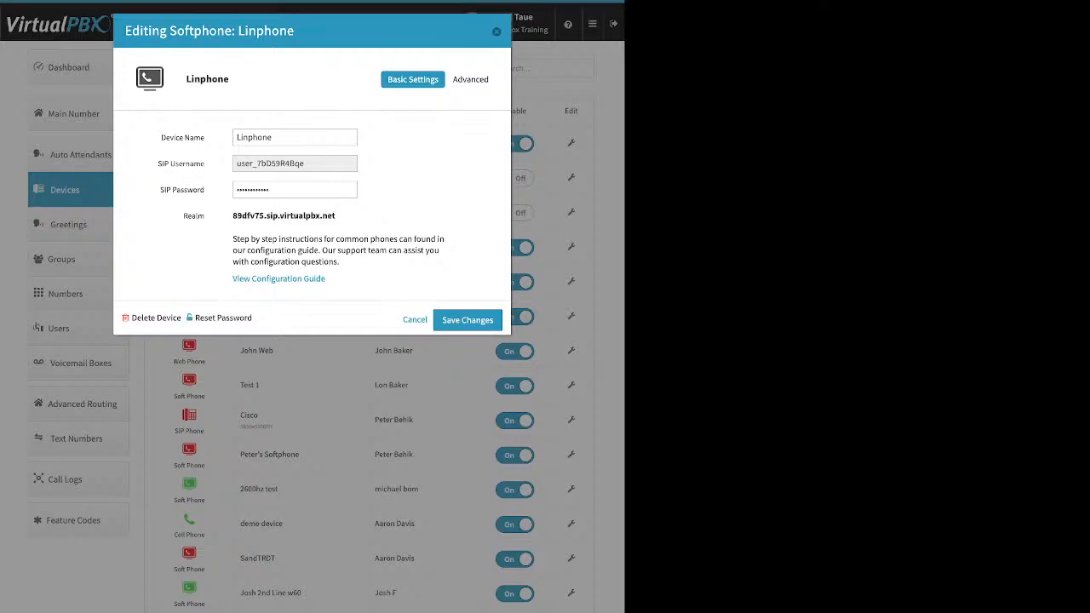
# Step: View Linphone's Advanced > Audio codec lists, with OPUS as the only selected codec
pyautogui.click(474, 80)
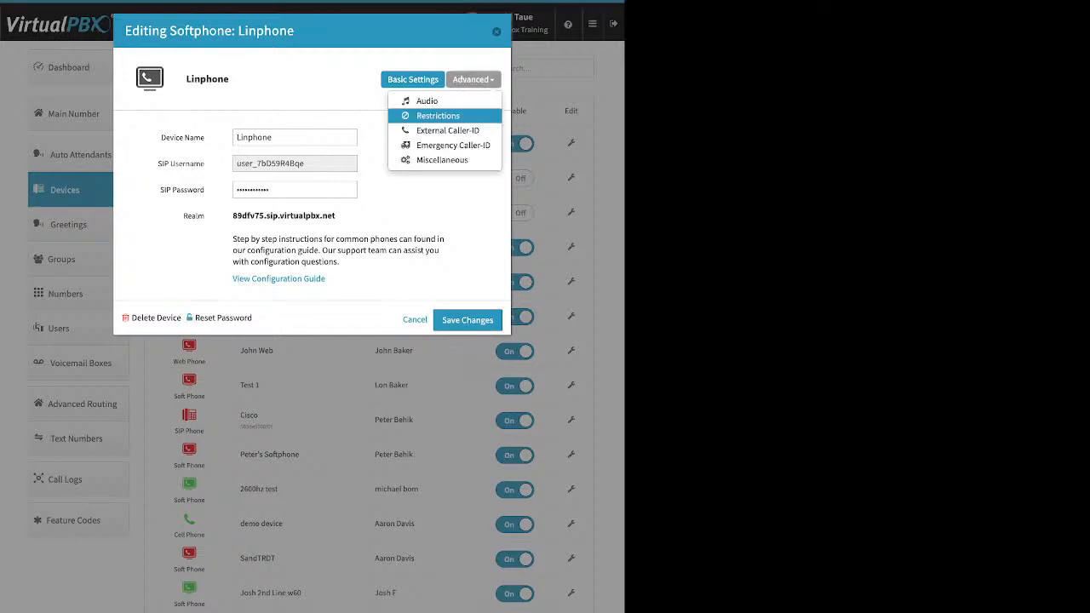
pyautogui.click(427, 101)
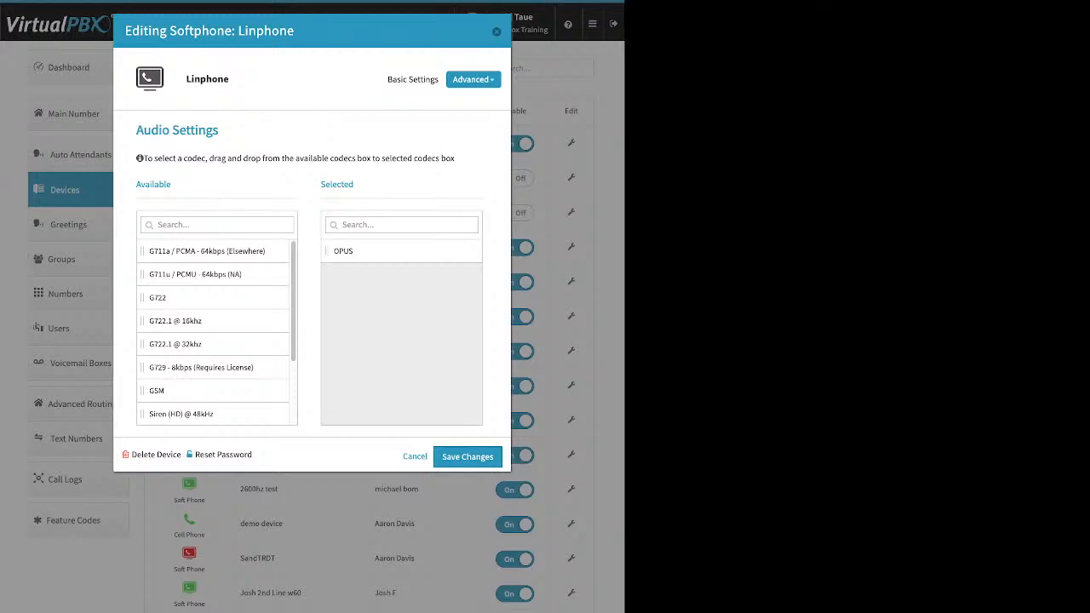
pyautogui.click(474, 79)
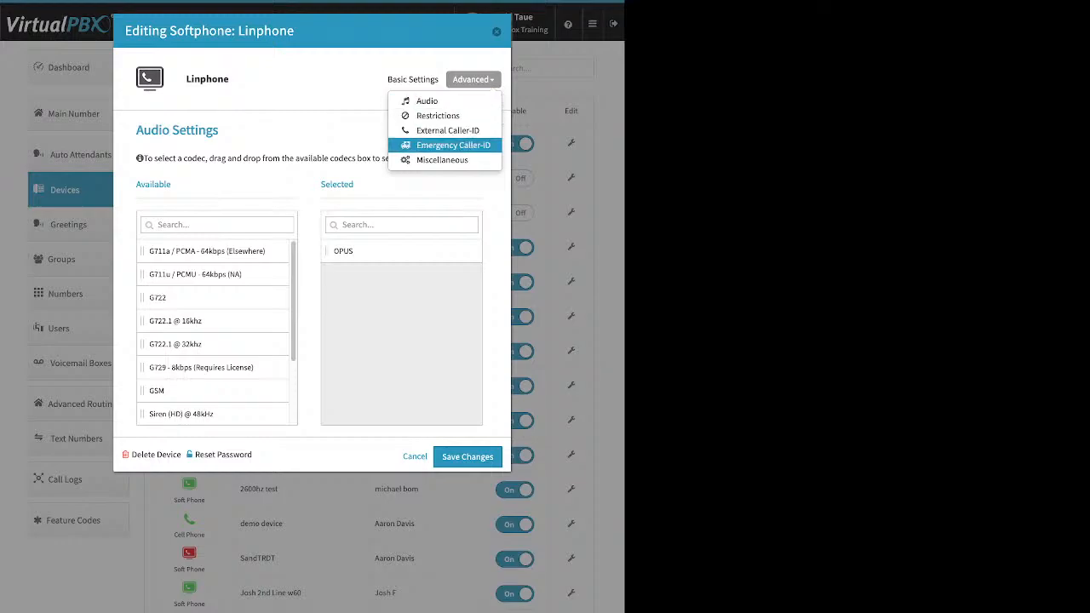
# Step: Check Linphone's Emergency Caller-ID choices and leave it on Account Default
pyautogui.click(454, 145)
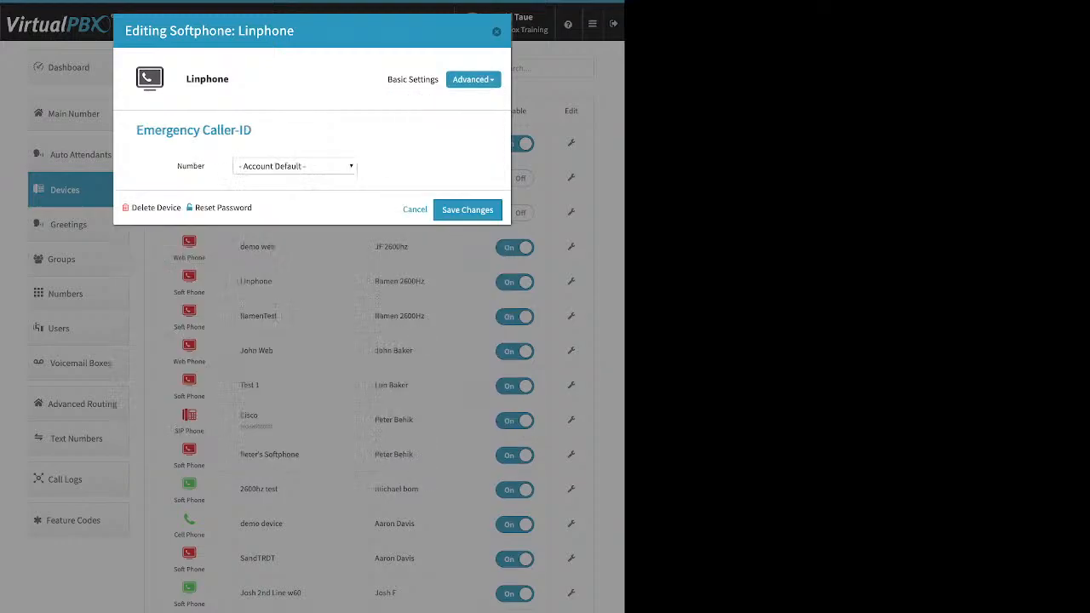
pyautogui.click(295, 166)
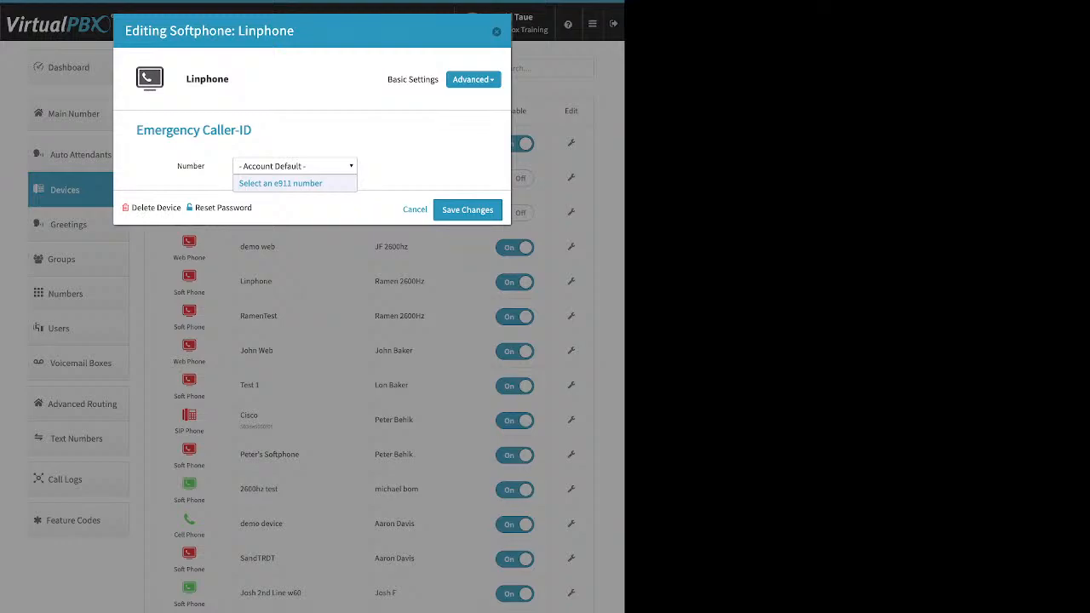
pyautogui.press('Escape')
pyautogui.press('Escape')
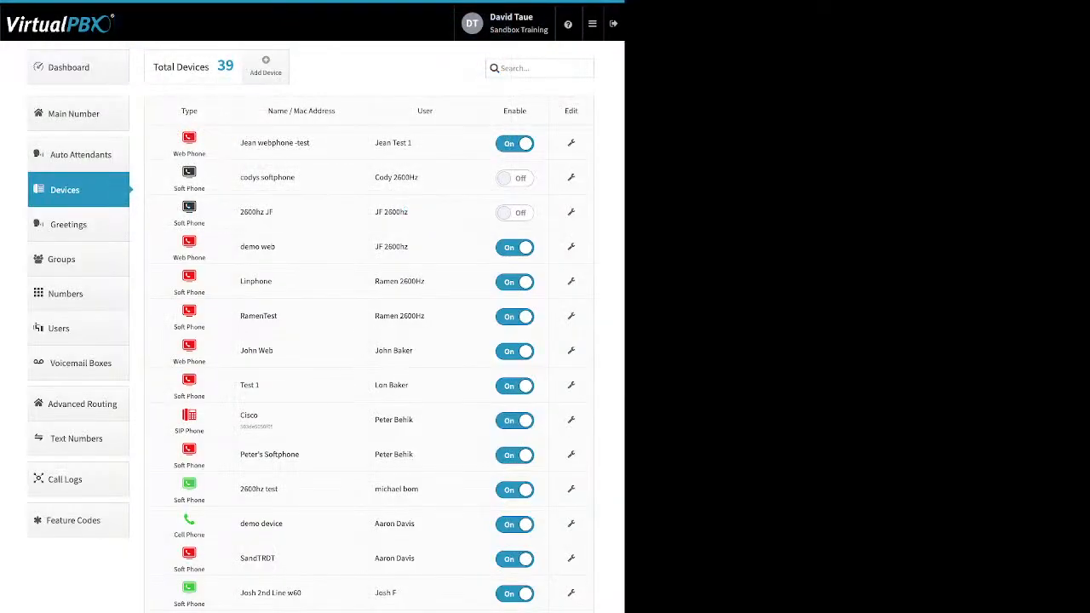
# Step: Review the Greetings list's Upload, Tts and Recording sources, then edit the mailbox 1014 unavailable greeting
pyautogui.click(69, 224)
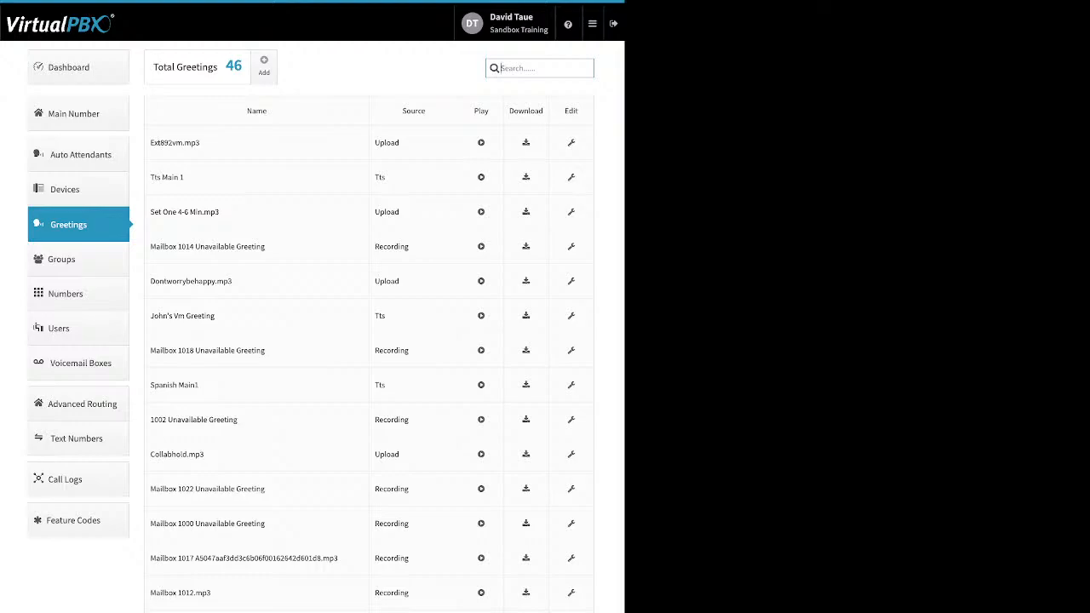
pyautogui.doubleClick(386, 143)
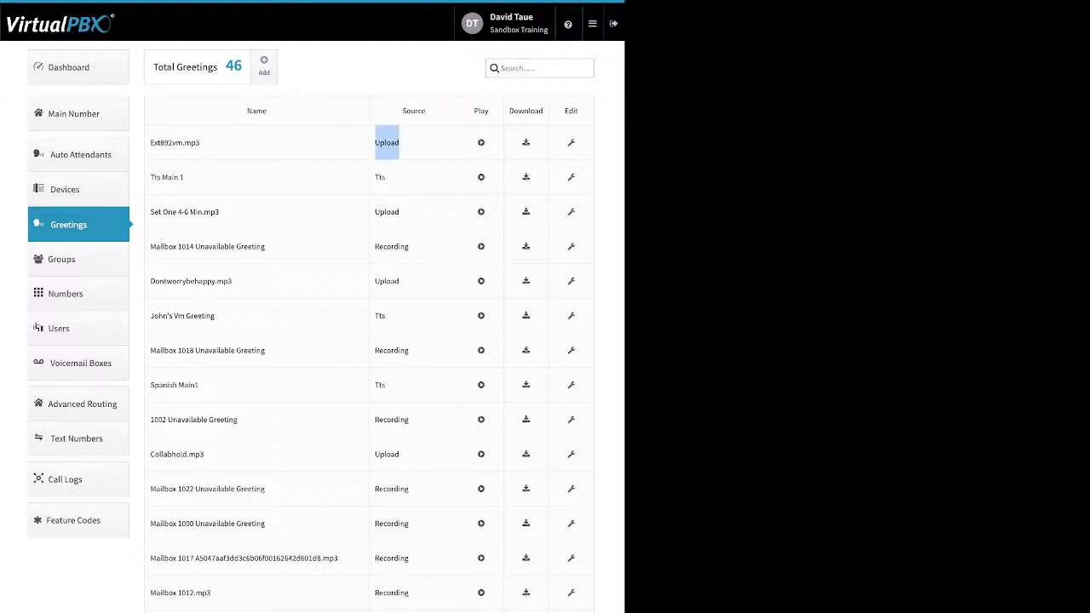
pyautogui.doubleClick(380, 177)
pyautogui.doubleClick(392, 247)
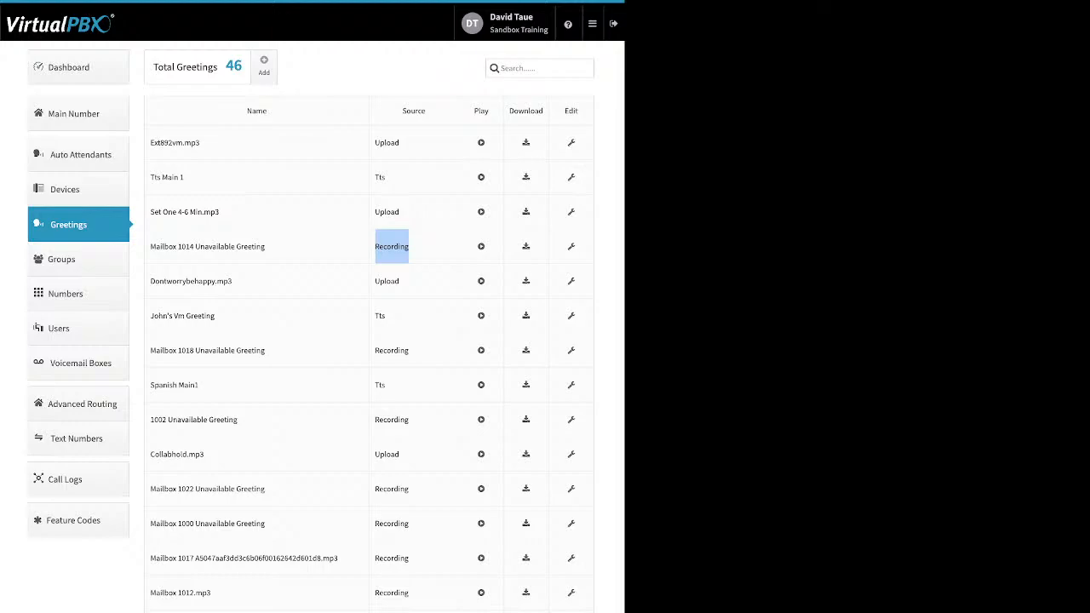
pyautogui.click(571, 246)
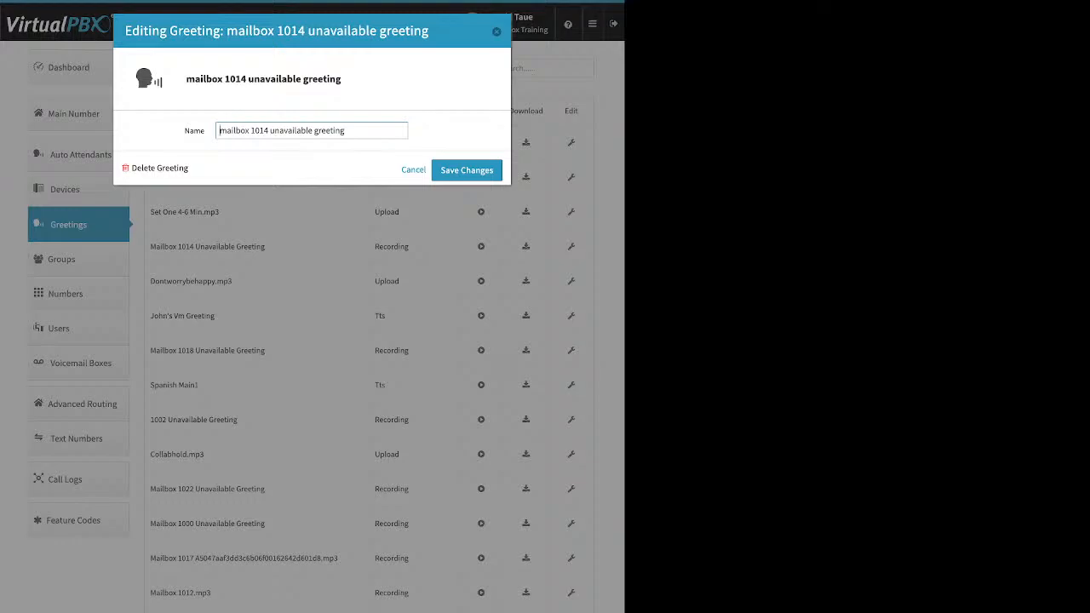
# Step: Close the mailbox 1014 greeting editor unchanged and start adding a new greeting
pyautogui.press('Escape')
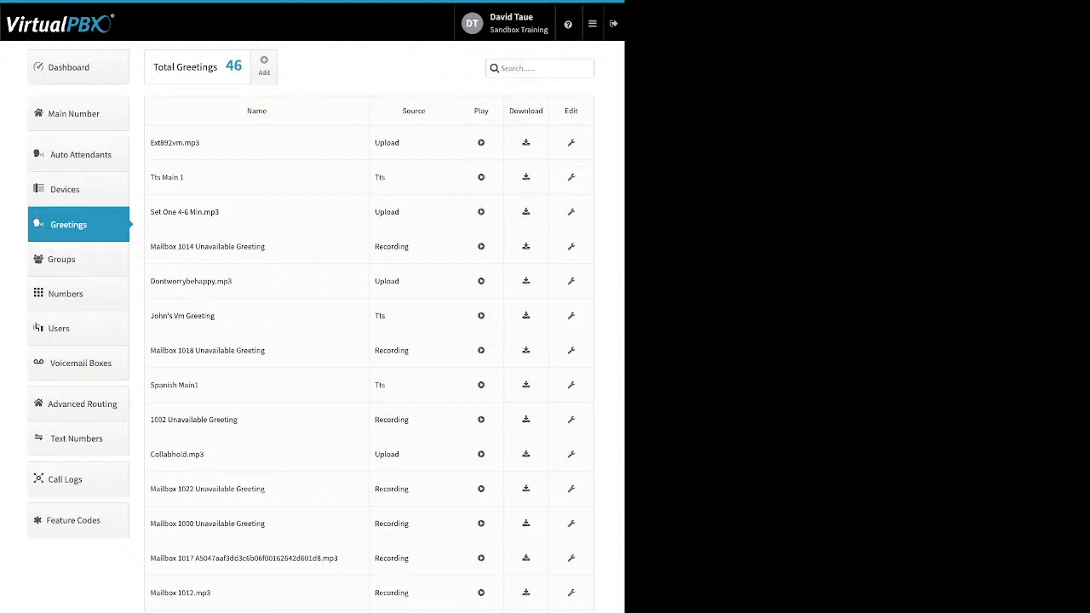
pyautogui.click(264, 66)
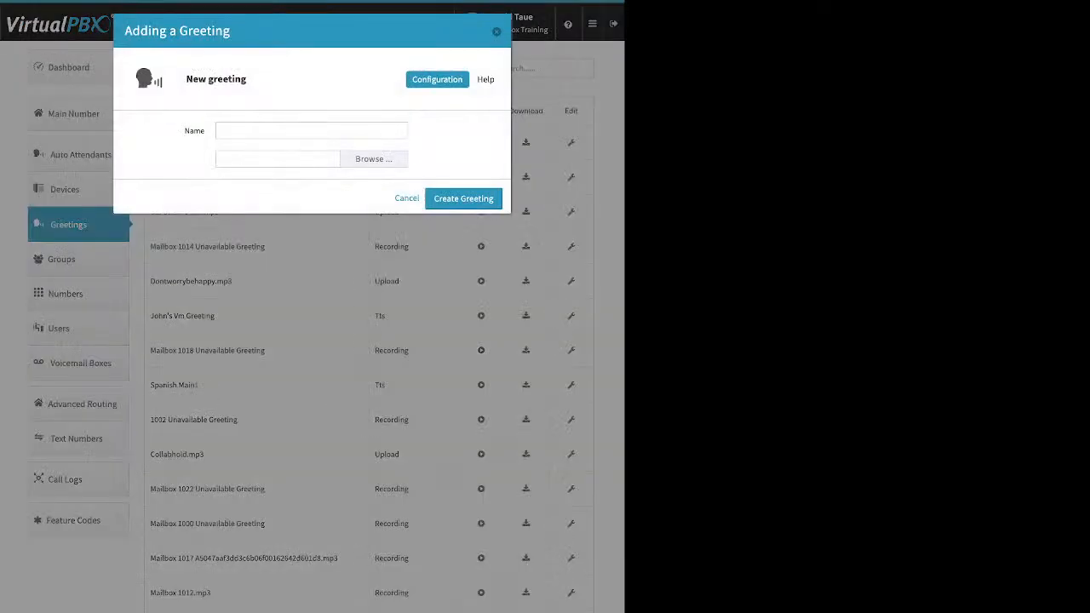
# Step: Cancel the new greeting without entering a name and go to the Groups page
pyautogui.click(312, 130)
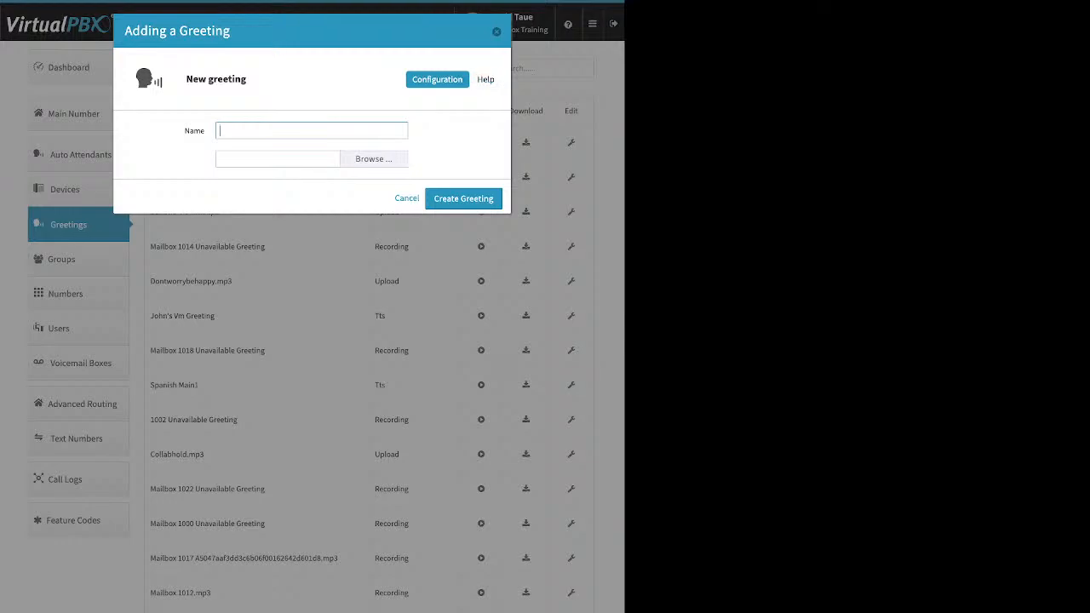
pyautogui.click(497, 31)
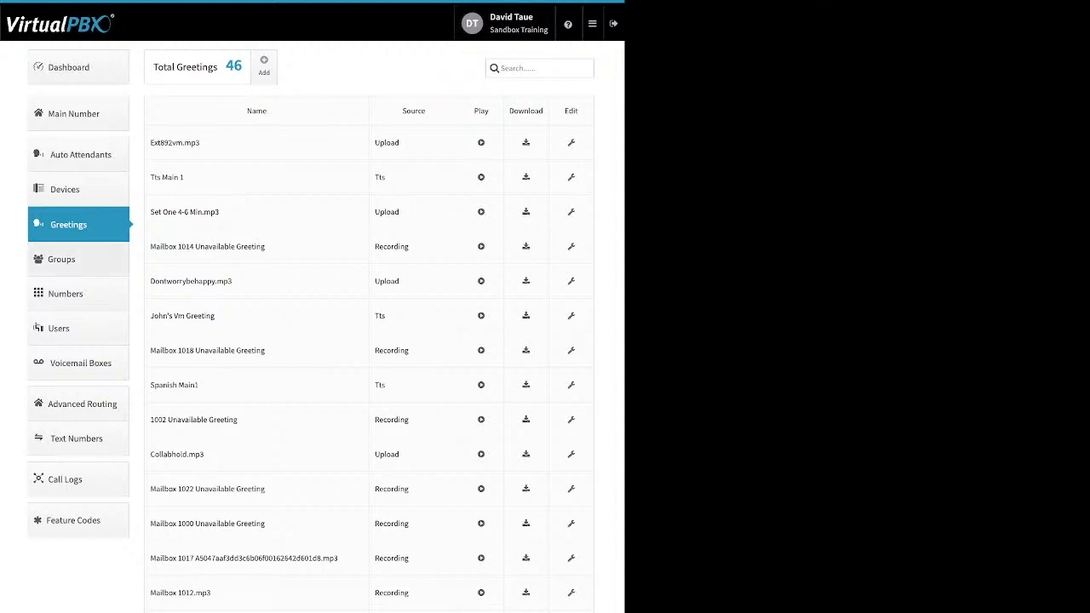
pyautogui.click(61, 259)
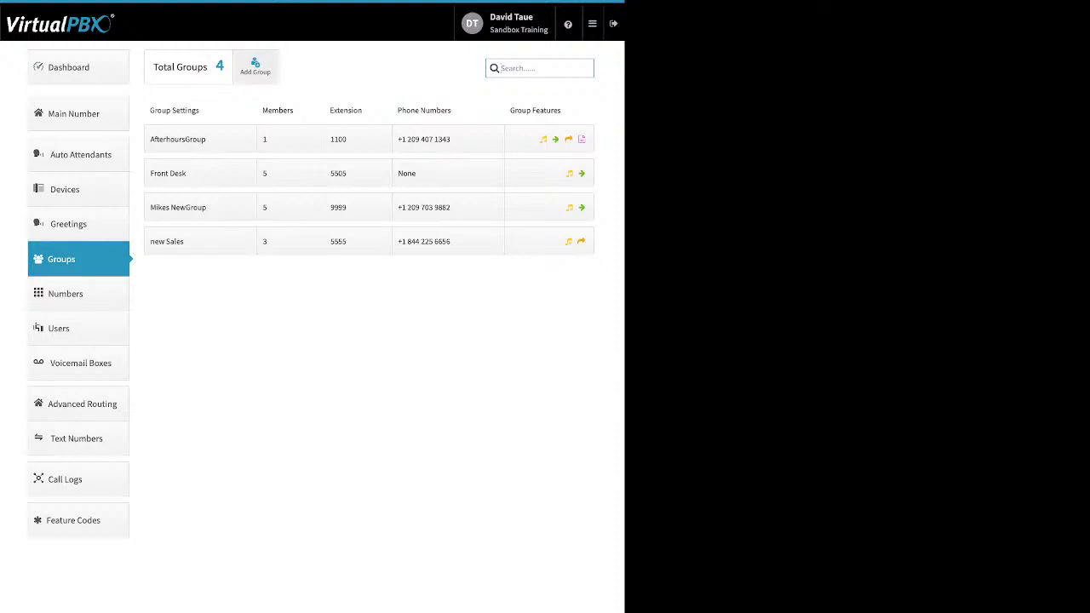
pyautogui.click(255, 67)
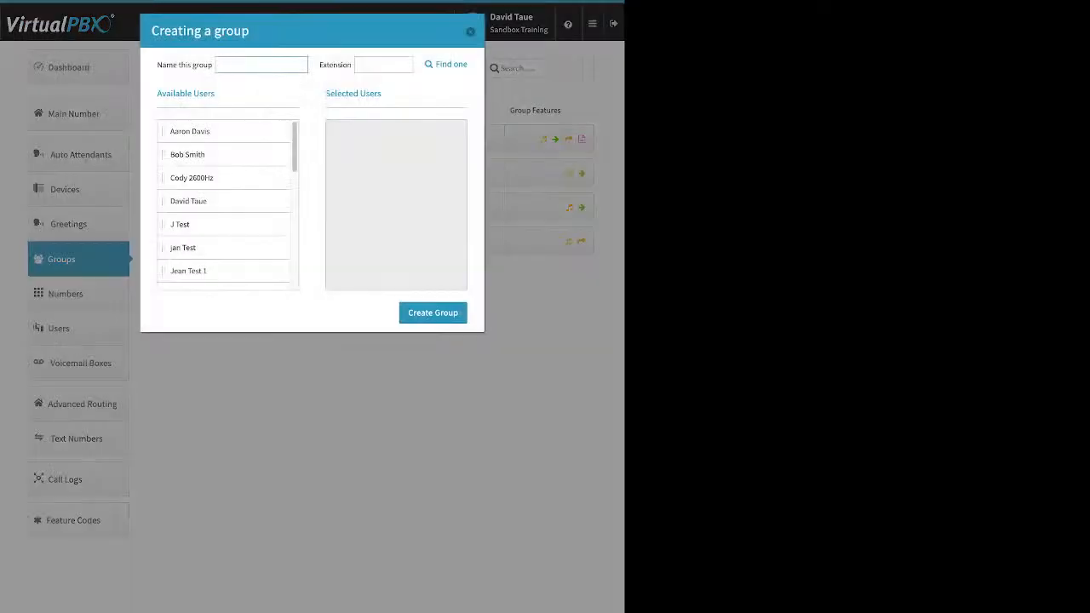
pyautogui.click(383, 65)
pyautogui.moveTo(200, 131); pyautogui.dragTo(363, 152)
pyautogui.moveTo(200, 154); pyautogui.dragTo(366, 143)
pyautogui.moveTo(200, 201); pyautogui.dragTo(379, 225)
pyautogui.moveTo(201, 225); pyautogui.dragTo(357, 179)
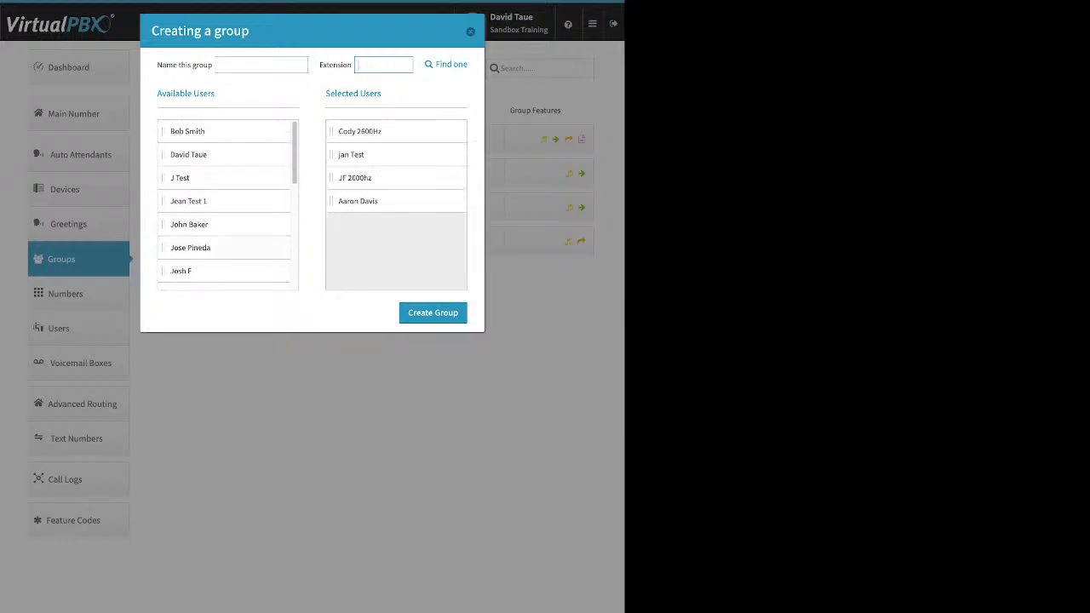
pyautogui.moveTo(200, 247); pyautogui.dragTo(362, 202)
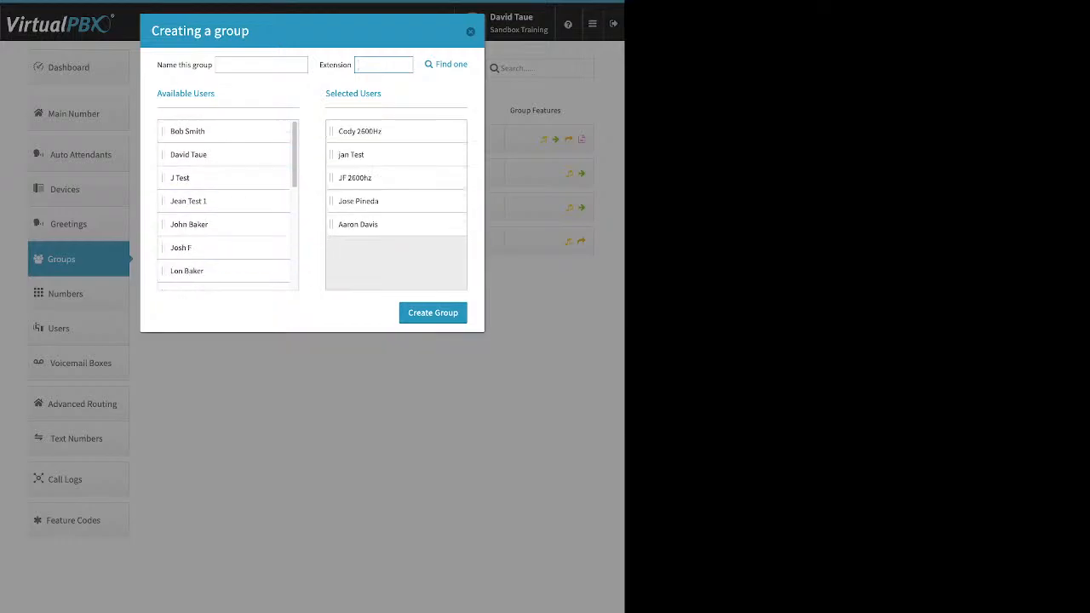
pyautogui.click(470, 31)
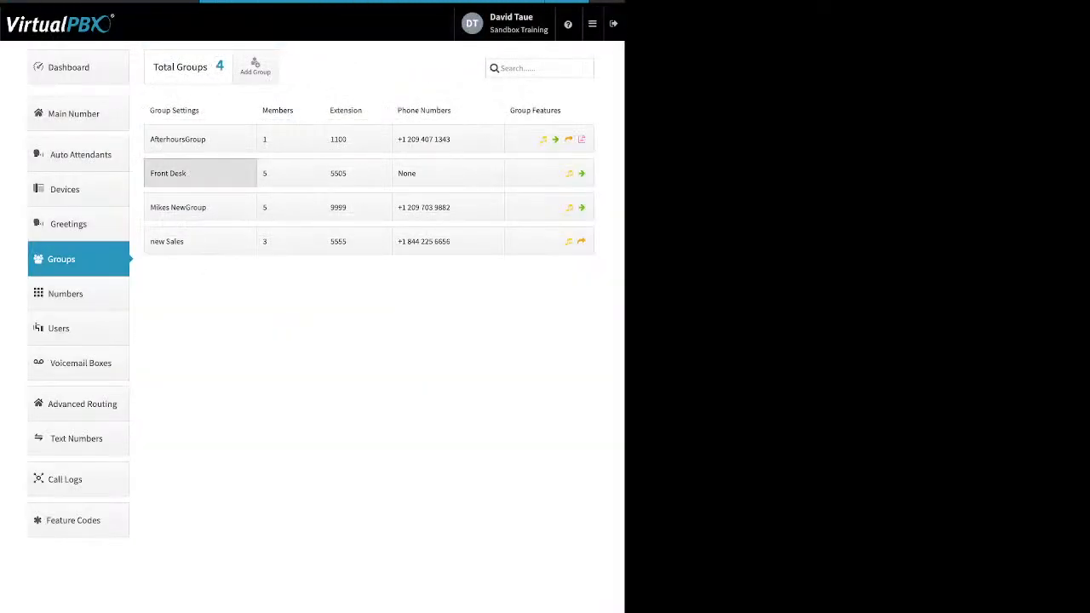
pyautogui.click(200, 173)
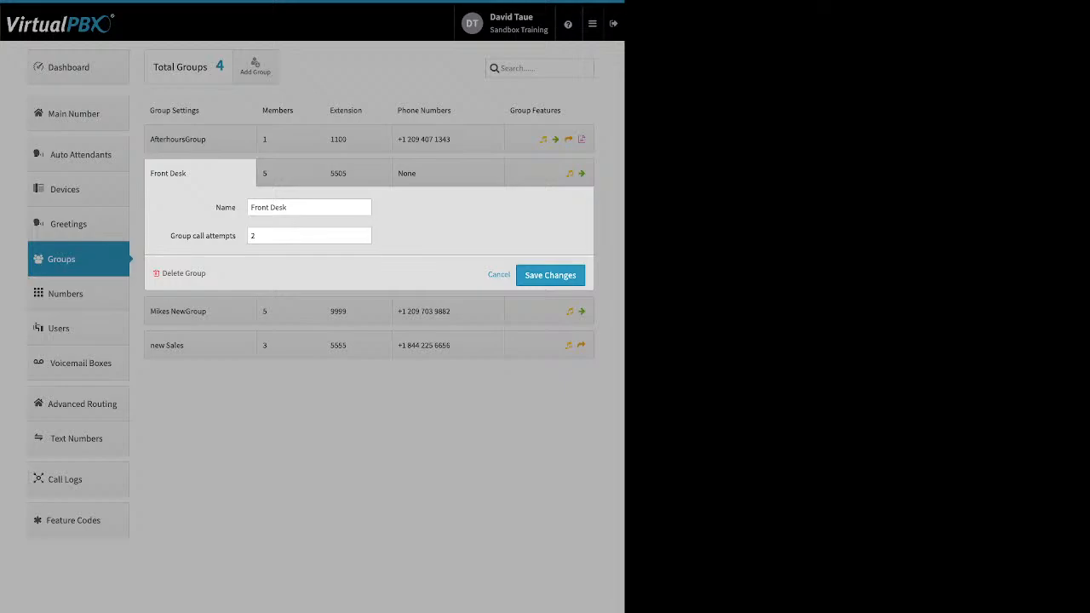
pyautogui.doubleClick(226, 207)
pyautogui.moveTo(170, 236); pyautogui.dragTo(238, 236)
pyautogui.click(363, 232)
pyautogui.click(363, 233)
pyautogui.click(363, 238)
pyautogui.click(363, 239)
pyautogui.moveTo(207, 274); pyautogui.dragTo(172, 274)
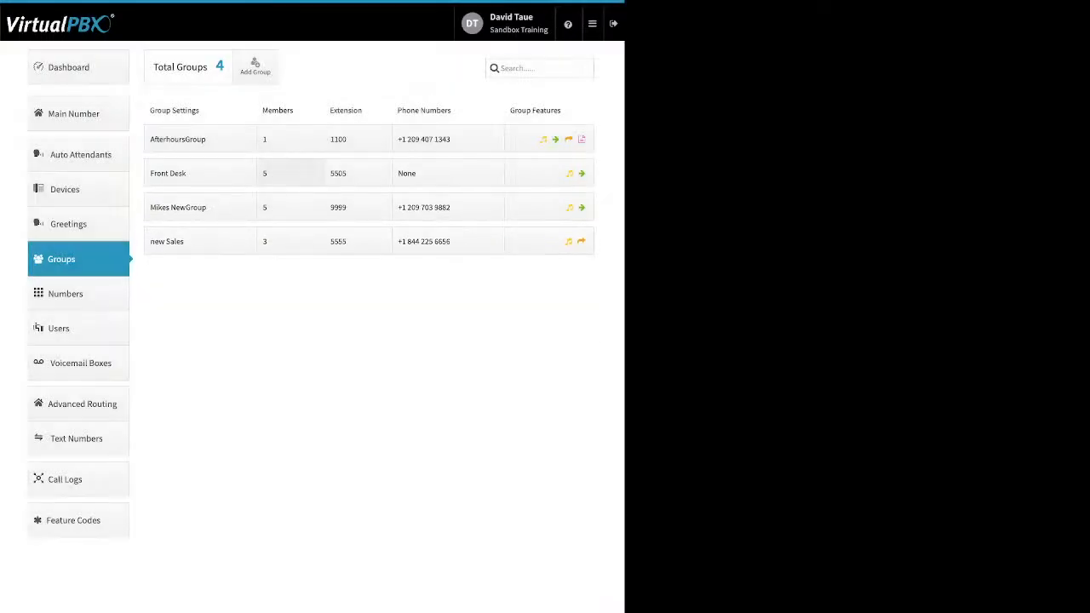
pyautogui.click(290, 173)
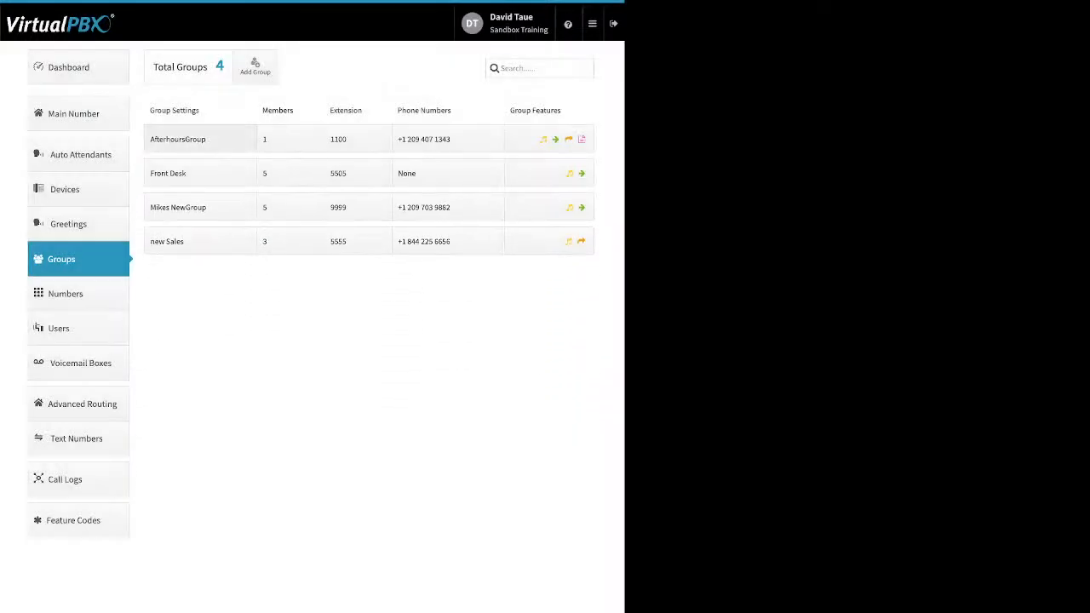
# Step: Set all five Front Desk members' ring-time sliders to 120 seconds
pyautogui.click(290, 173)
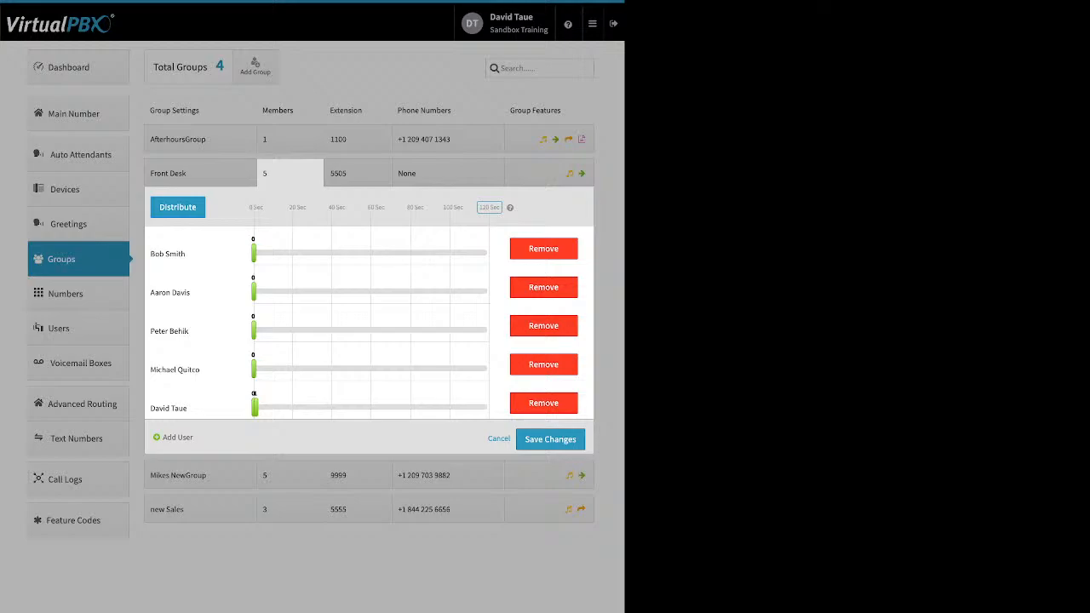
pyautogui.moveTo(254, 253); pyautogui.dragTo(489, 253)
pyautogui.moveTo(254, 293); pyautogui.dragTo(489, 292)
pyautogui.moveTo(254, 331); pyautogui.dragTo(487, 330)
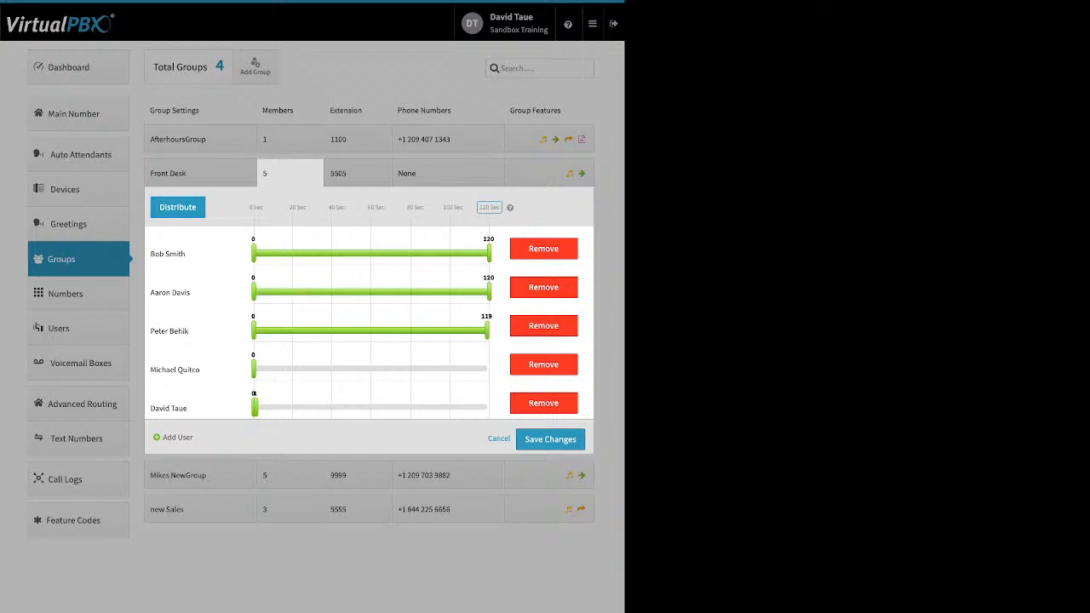
pyautogui.moveTo(254, 369); pyautogui.dragTo(489, 369)
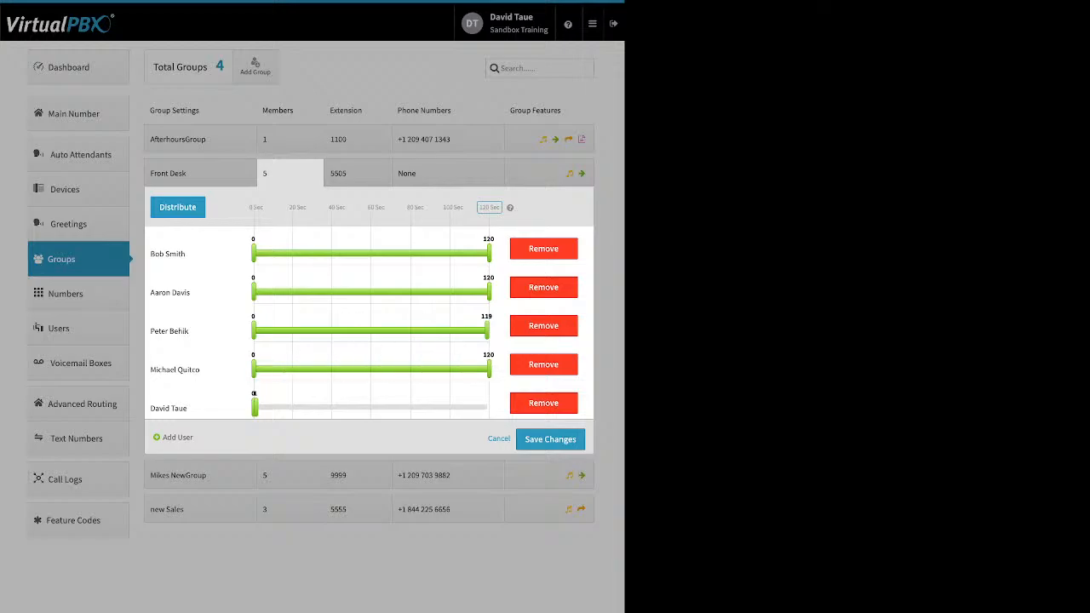
pyautogui.moveTo(253, 407); pyautogui.dragTo(489, 407)
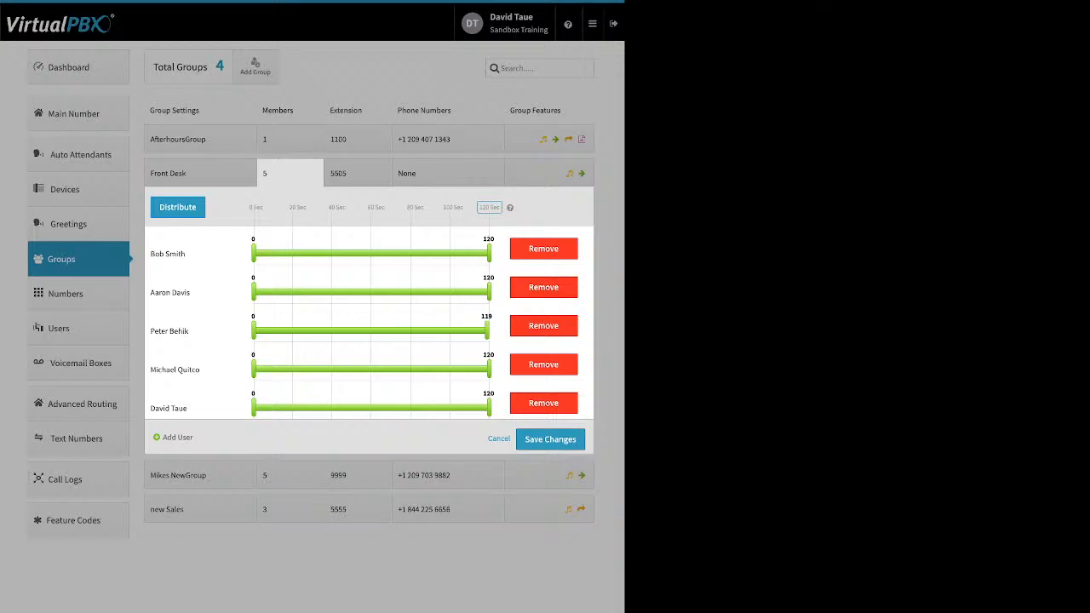
pyautogui.moveTo(487, 330); pyautogui.dragTo(490, 331)
# Step: Distribute the 120-second total into consecutive 24-second slots across the members
pyautogui.moveTo(247, 208); pyautogui.dragTo(501, 208)
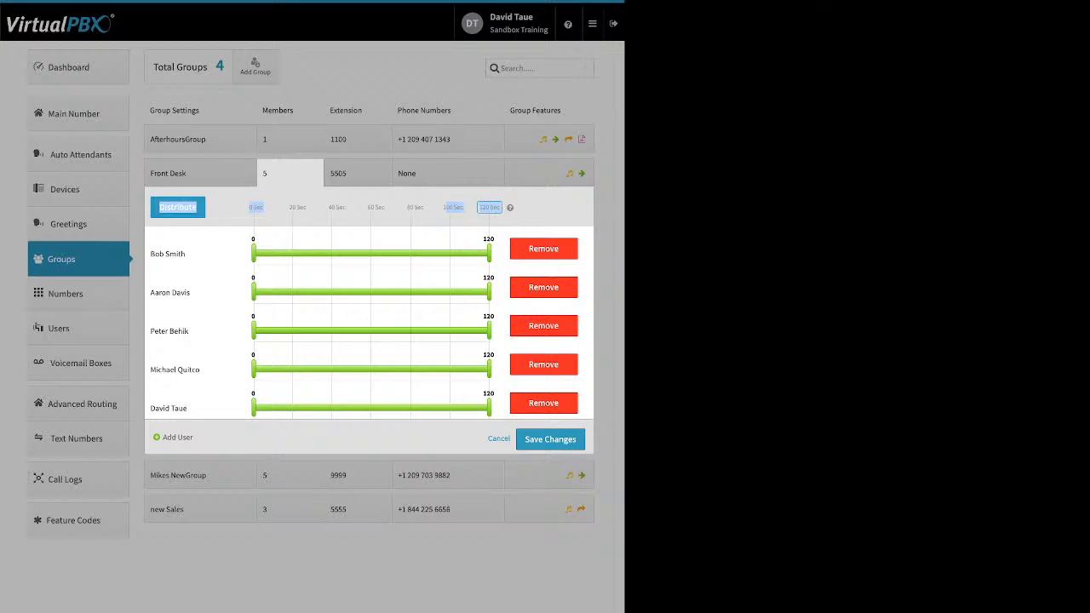
pyautogui.click(490, 208)
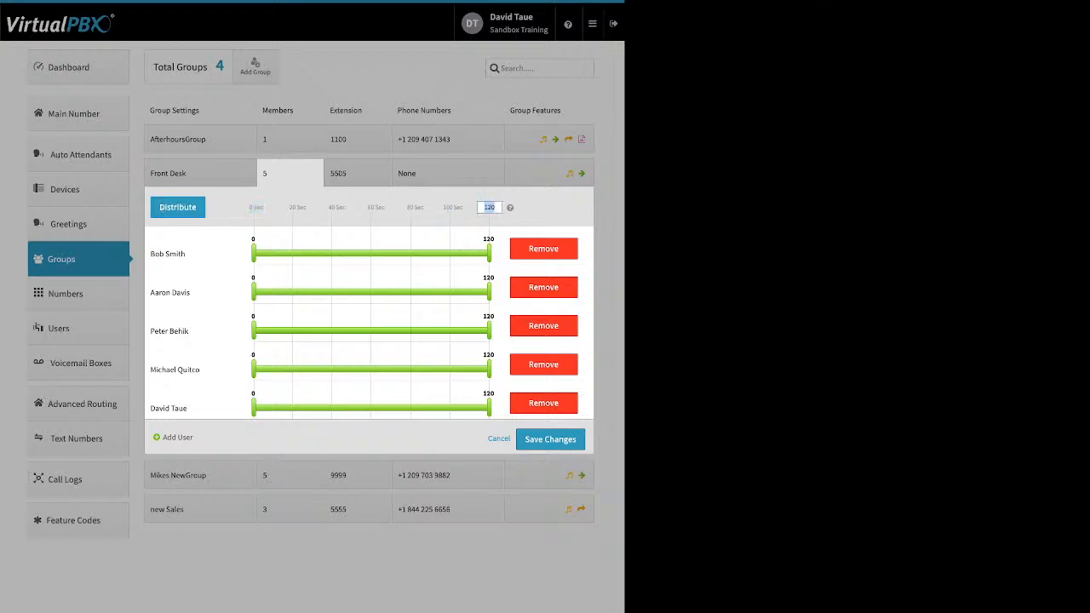
pyautogui.click(178, 207)
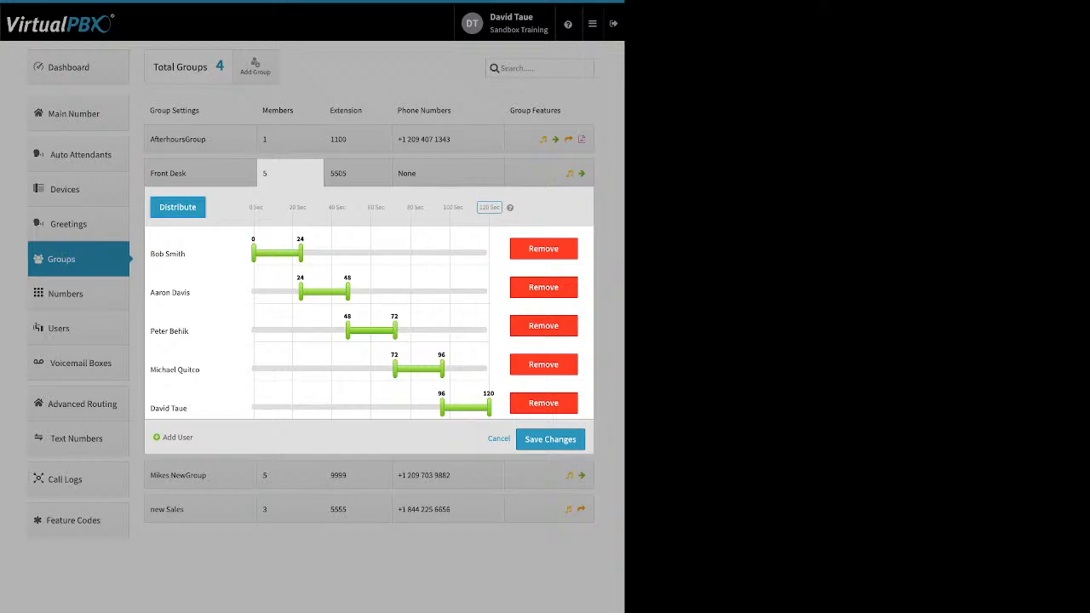
# Step: Overlap the ring times: second member from 0 s, first to 51 s, third from 33 s. Then move the first member last and redistribute
pyautogui.moveTo(301, 292); pyautogui.dragTo(253, 292)
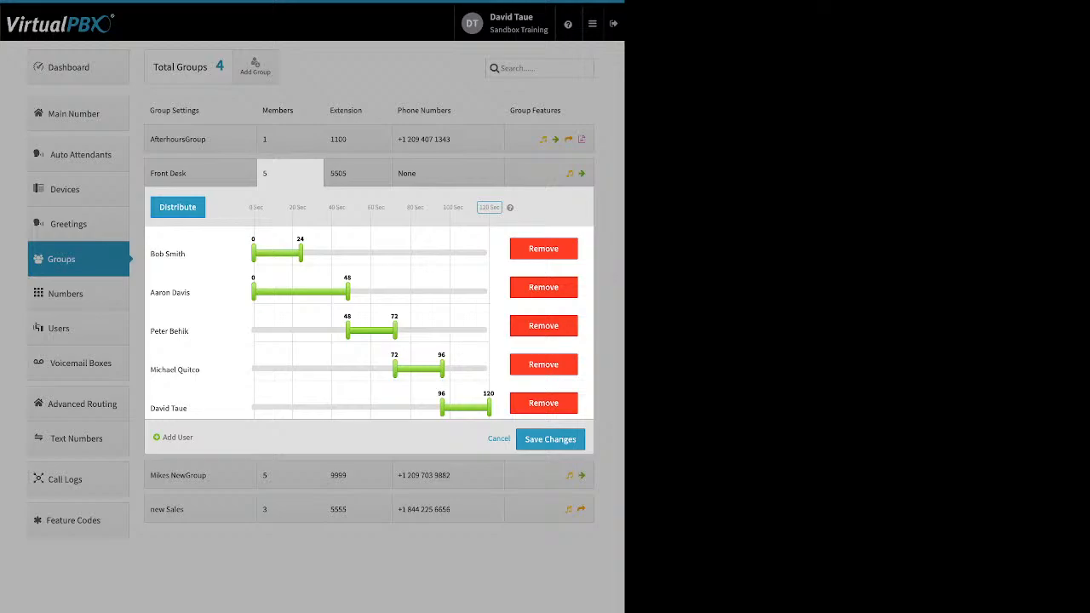
pyautogui.moveTo(301, 253); pyautogui.dragTo(354, 253)
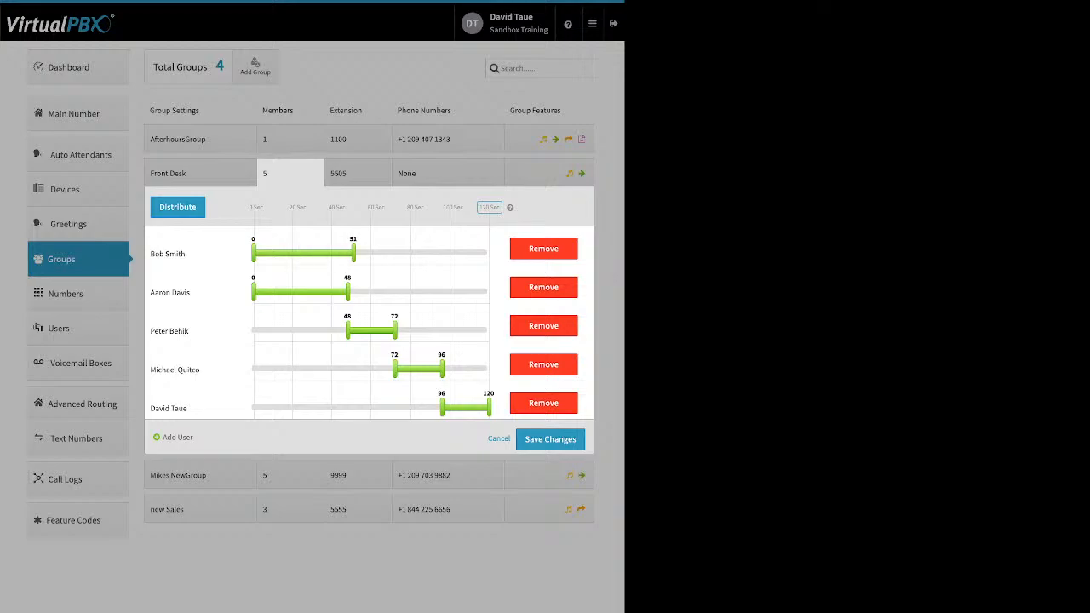
pyautogui.moveTo(347, 331); pyautogui.dragTo(318, 330)
pyautogui.moveTo(168, 254); pyautogui.dragTo(217, 409)
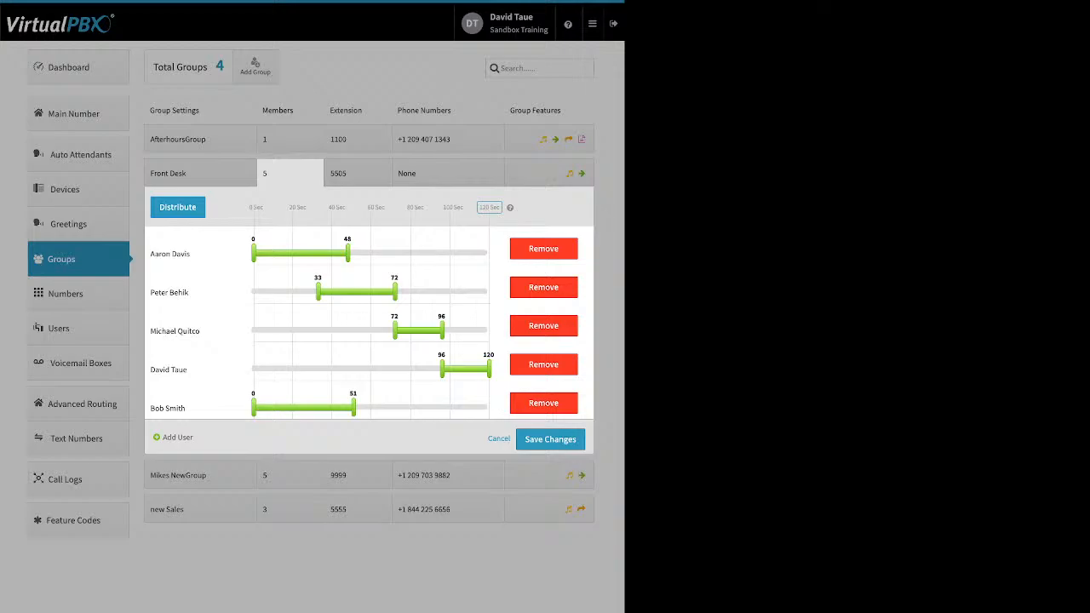
pyautogui.click(177, 207)
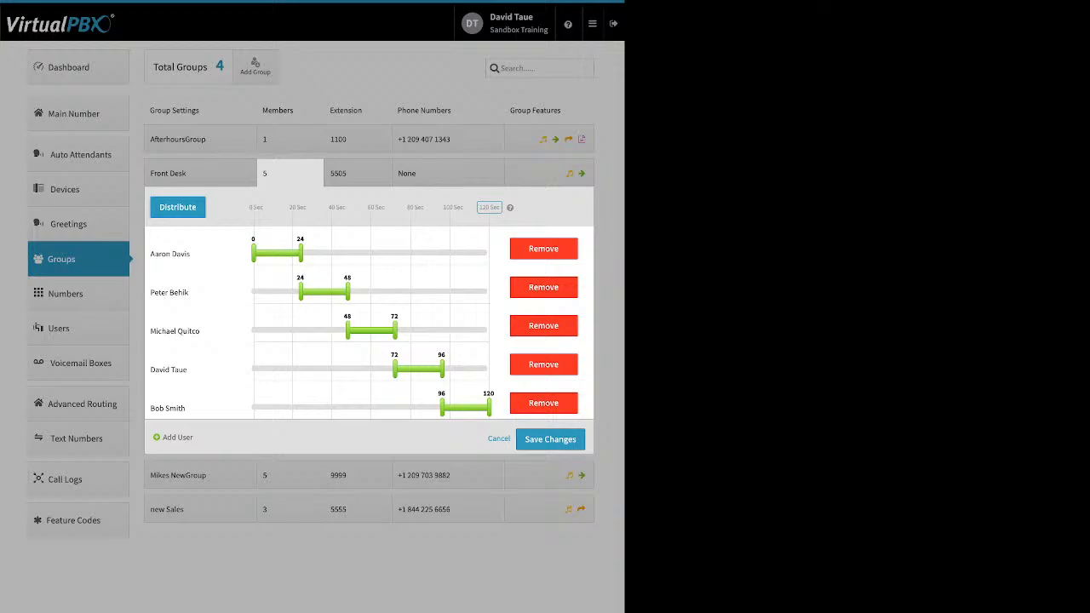
# Step: Re-widen the ranges so the second member starts at 0 s, the third at 27 s and the fourth at 46 s
pyautogui.moveTo(301, 291); pyautogui.dragTo(254, 291)
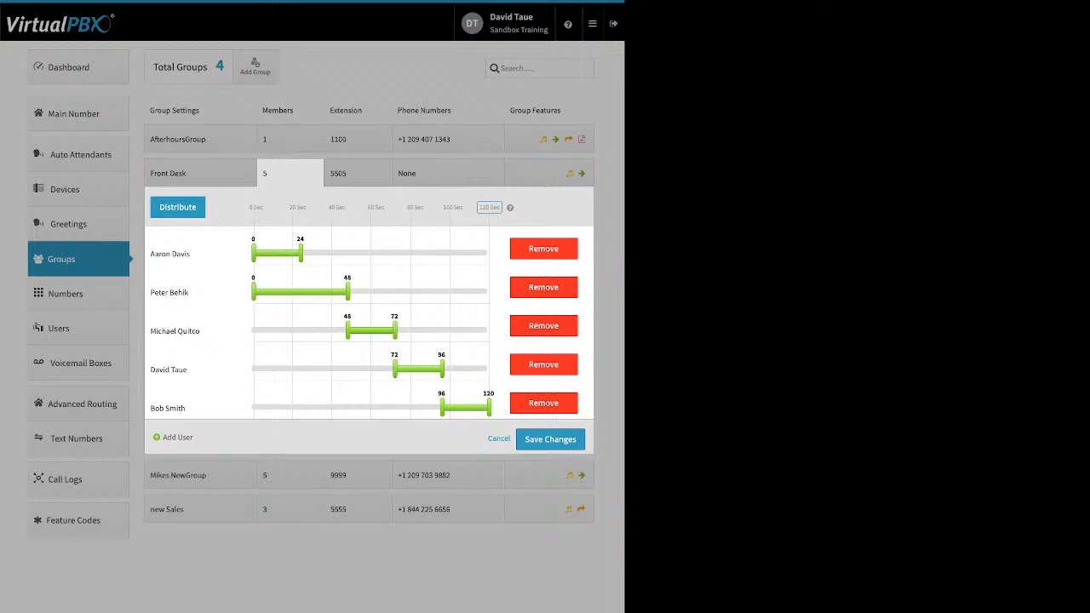
pyautogui.moveTo(347, 331); pyautogui.dragTo(307, 331)
pyautogui.moveTo(394, 368); pyautogui.dragTo(344, 368)
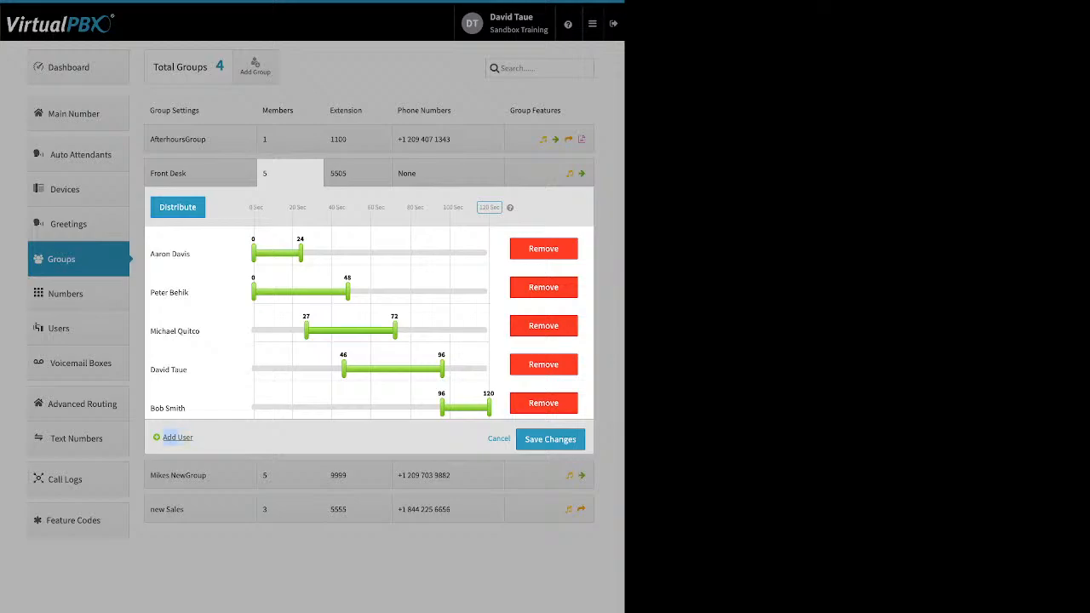
pyautogui.click(174, 437)
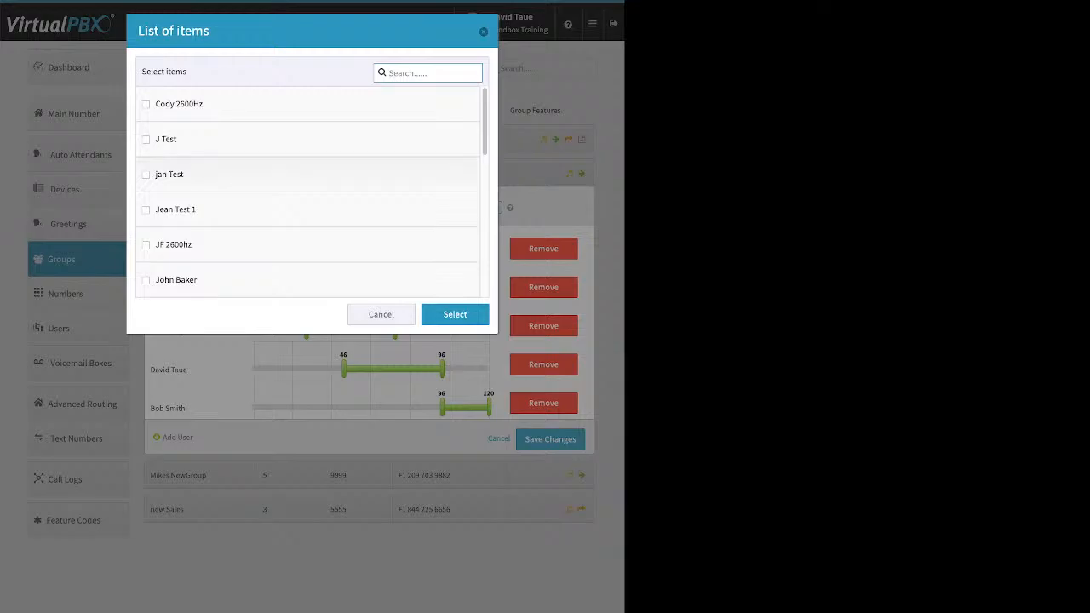
# Step: Add the test user to Front Desk, move it to second in line, and redistribute into 20-second slots
pyautogui.click(176, 210)
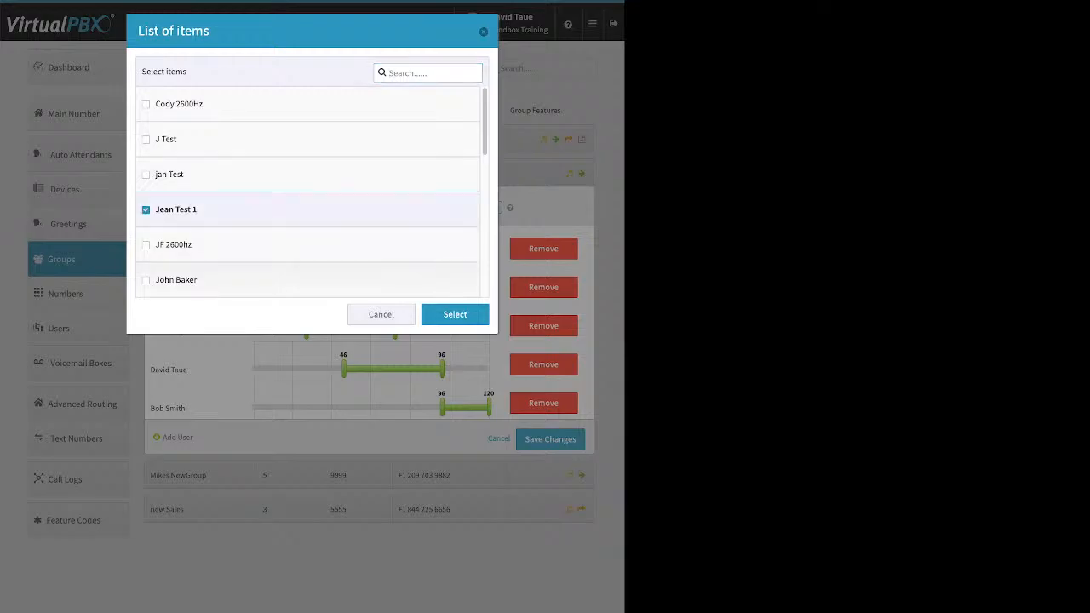
pyautogui.click(455, 314)
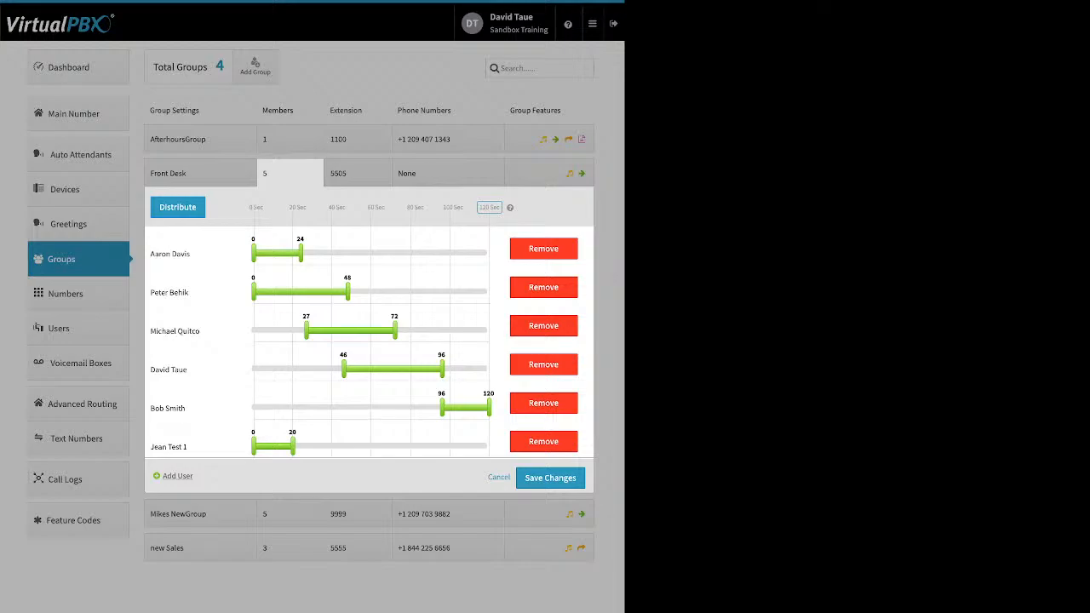
pyautogui.click(177, 207)
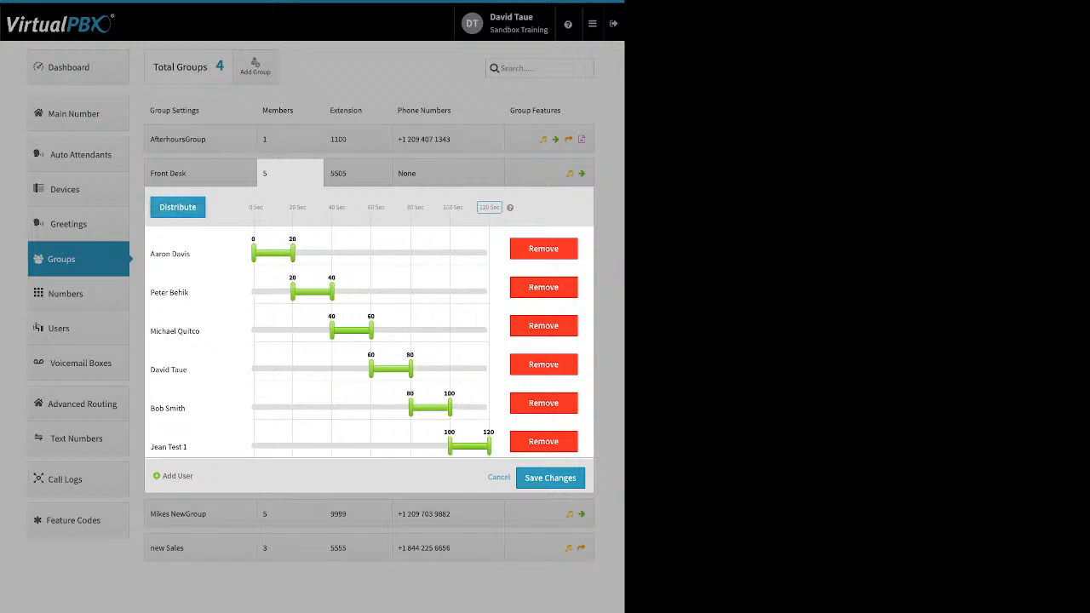
pyautogui.moveTo(196, 446); pyautogui.dragTo(196, 292)
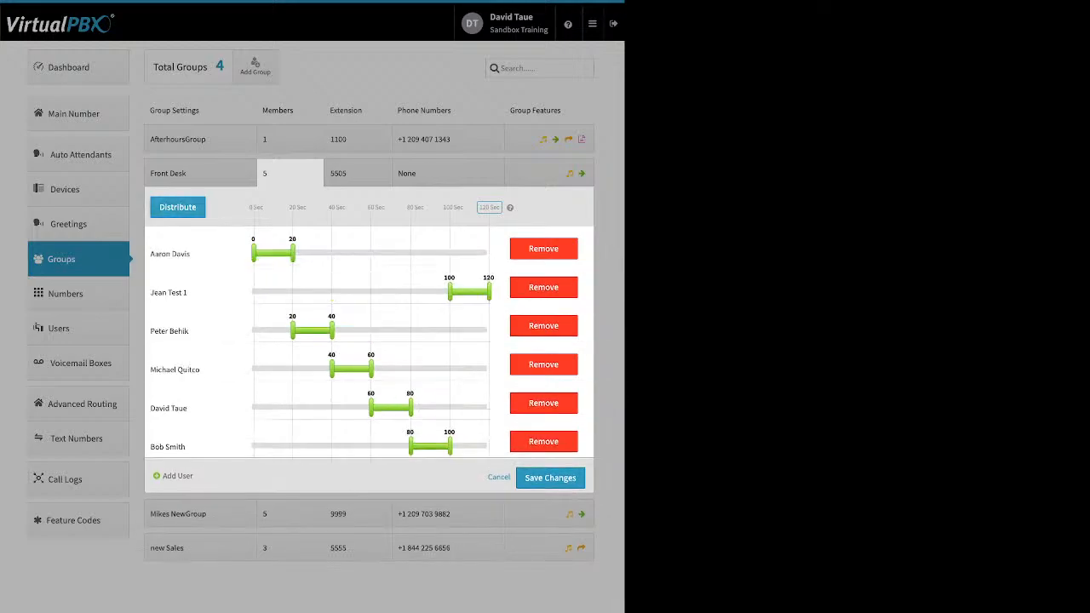
pyautogui.click(177, 207)
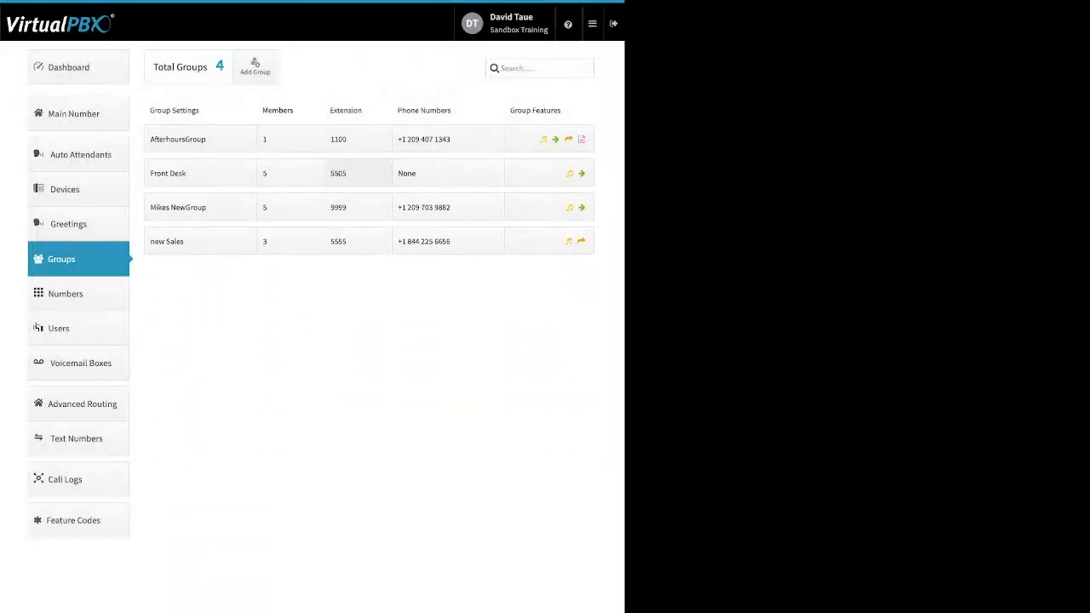
pyautogui.click(358, 174)
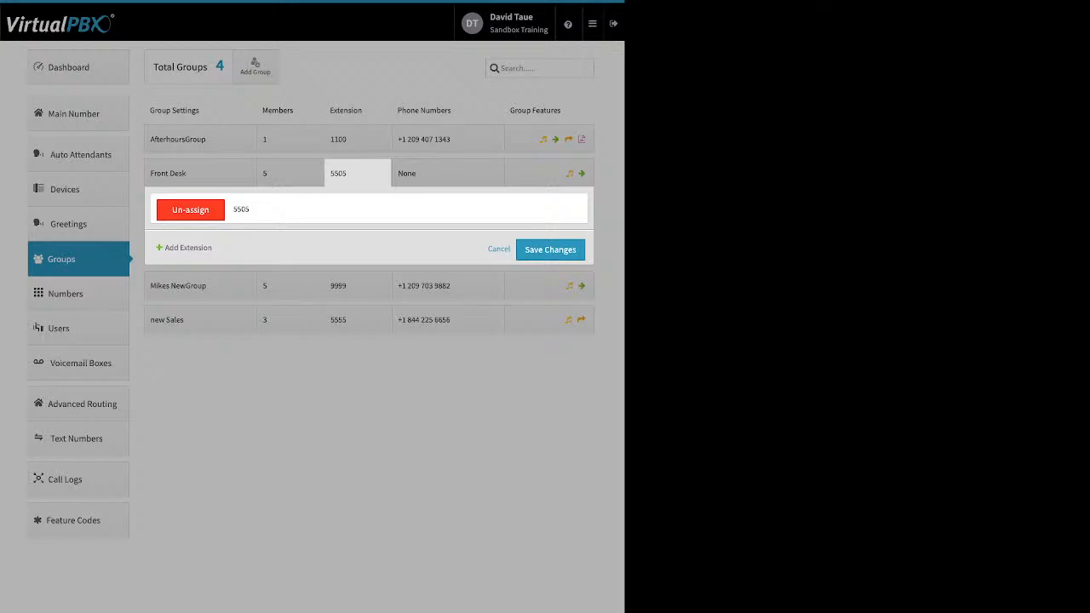
pyautogui.click(448, 174)
pyautogui.click(448, 173)
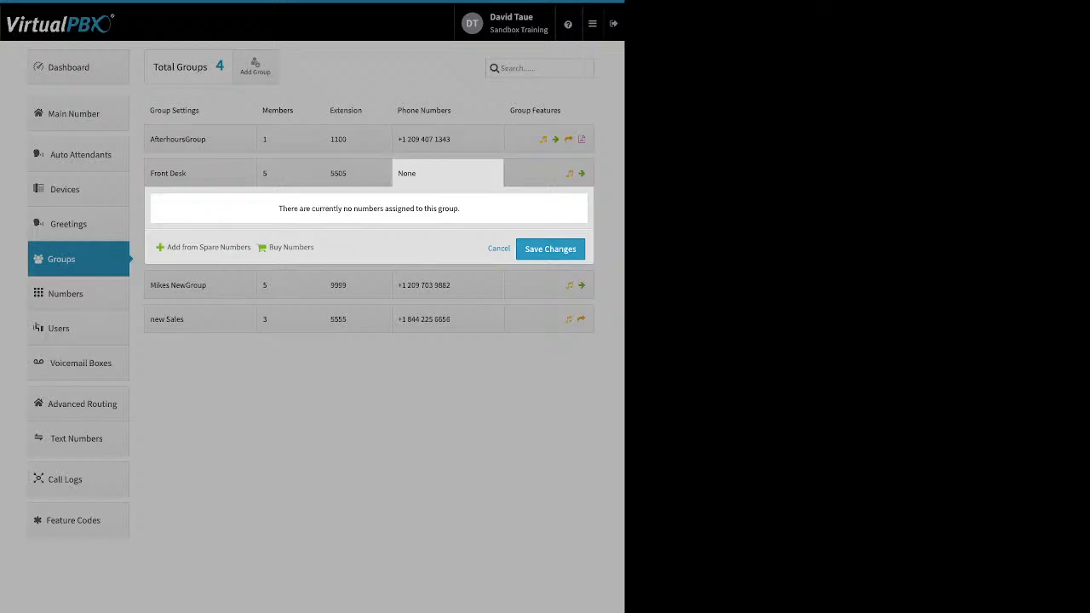
pyautogui.click(448, 140)
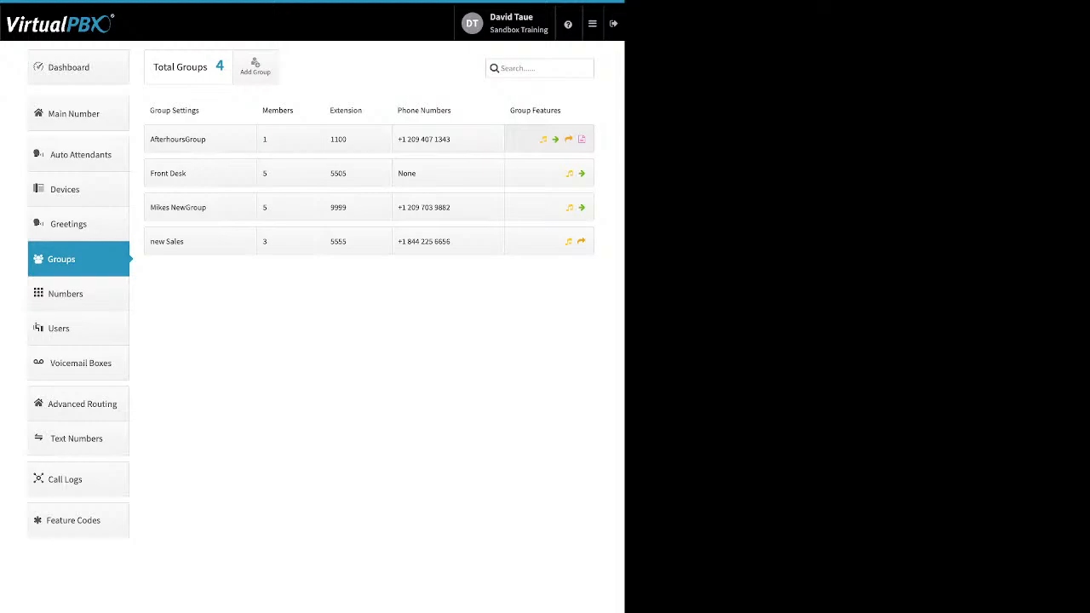
# Step: Review AfterhoursGroup's enabled Ringback on the 1002 unavailable greeting and its upload option, closing without changes
pyautogui.click(549, 139)
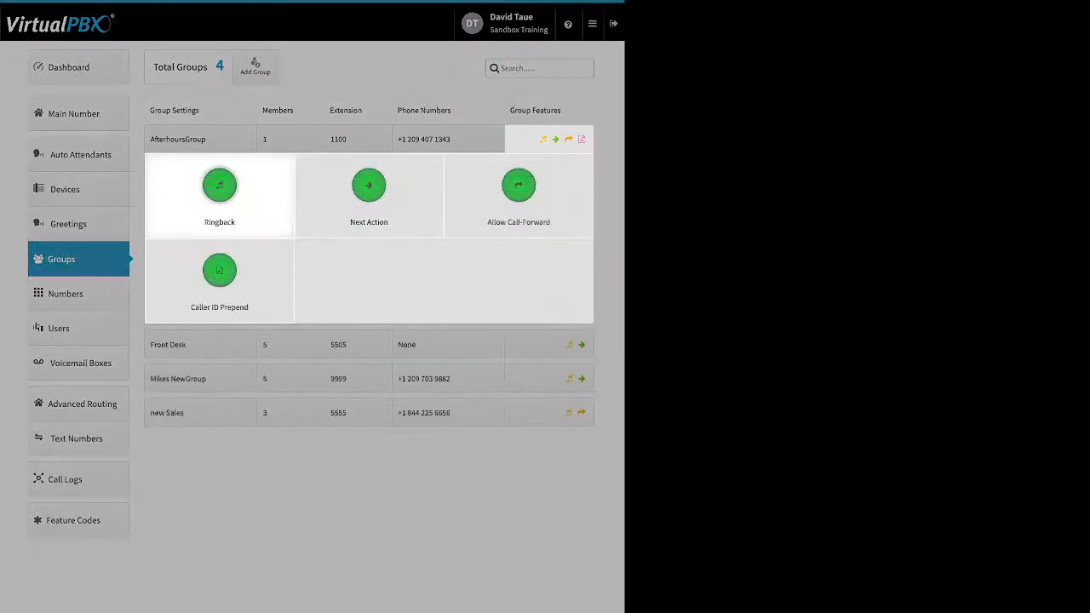
pyautogui.click(220, 186)
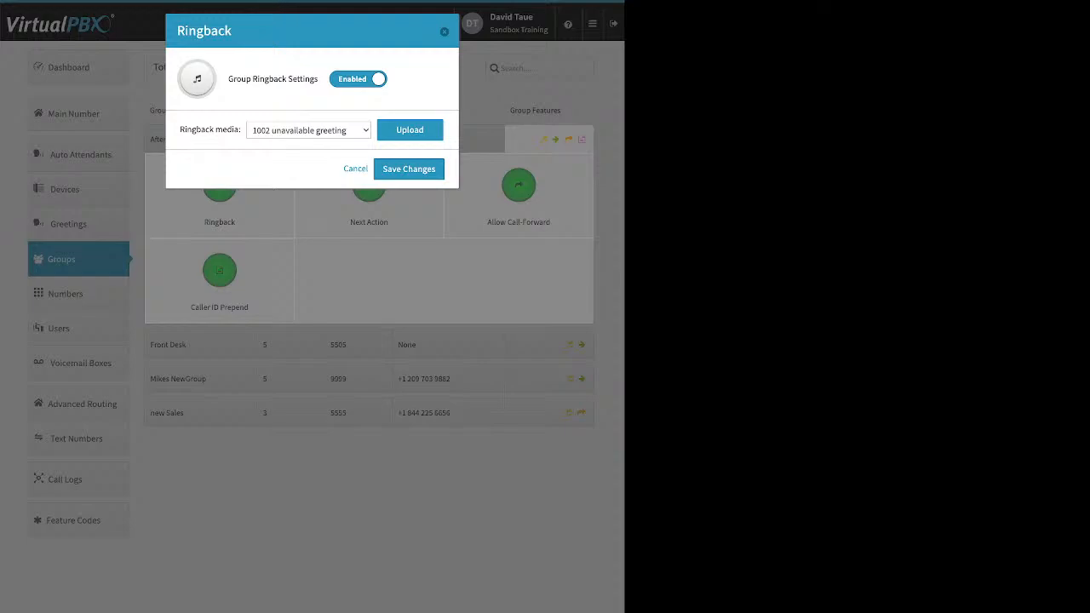
pyautogui.moveTo(229, 78); pyautogui.dragTo(319, 78)
pyautogui.click(315, 80)
pyautogui.click(410, 129)
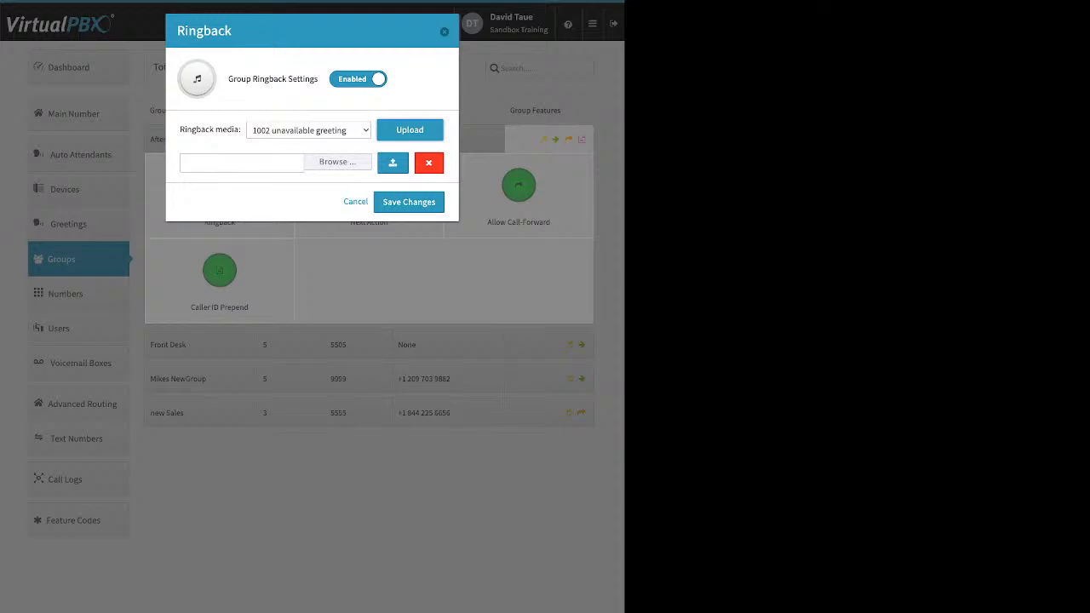
pyautogui.press('Escape')
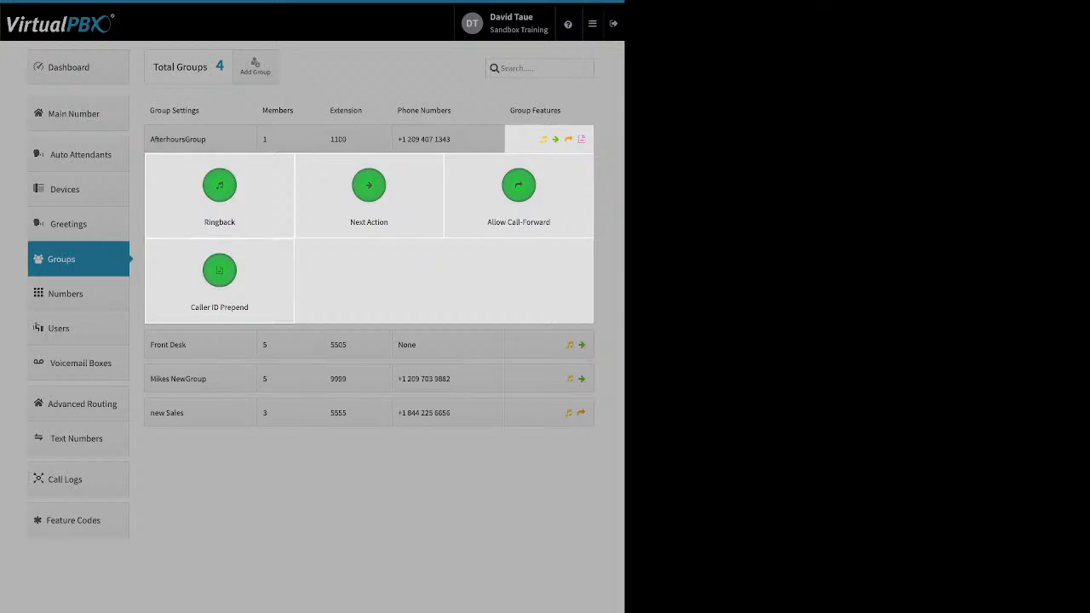
pyautogui.click(369, 188)
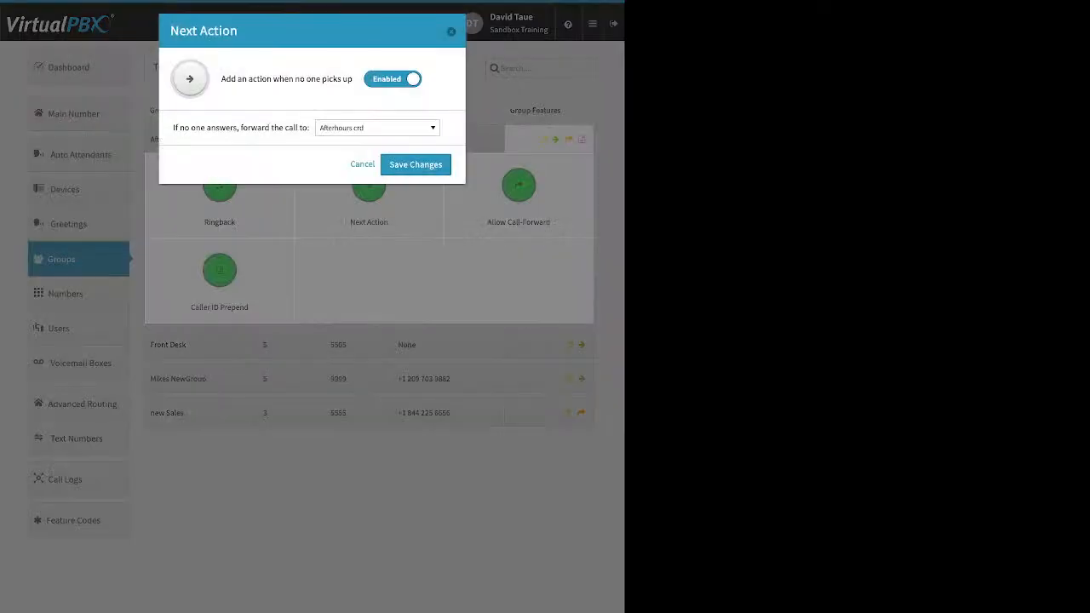
pyautogui.moveTo(238, 79); pyautogui.dragTo(352, 79)
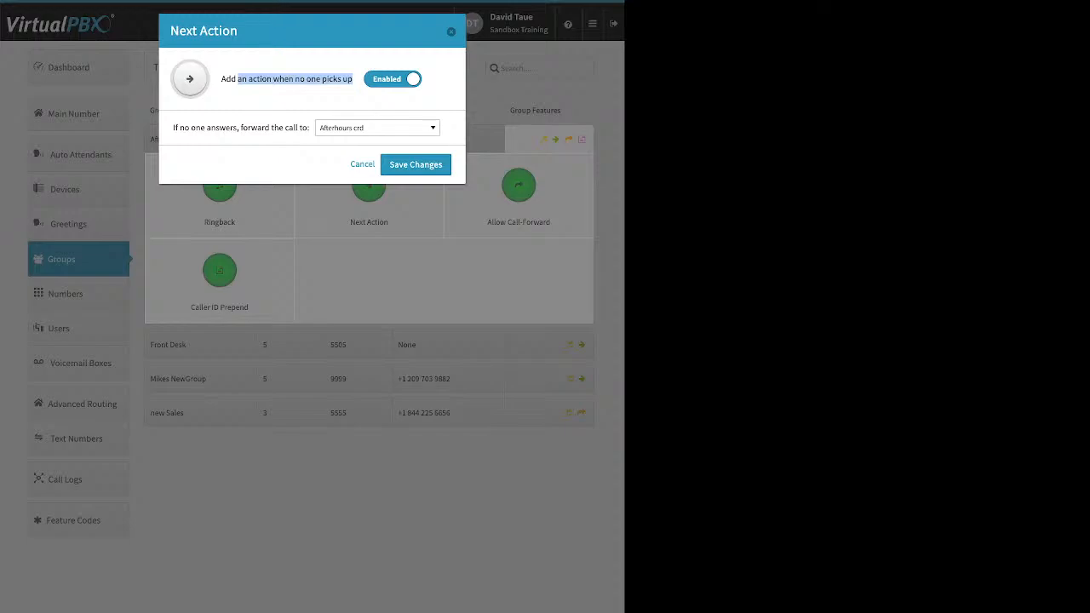
pyautogui.click(353, 81)
pyautogui.moveTo(173, 128); pyautogui.dragTo(310, 128)
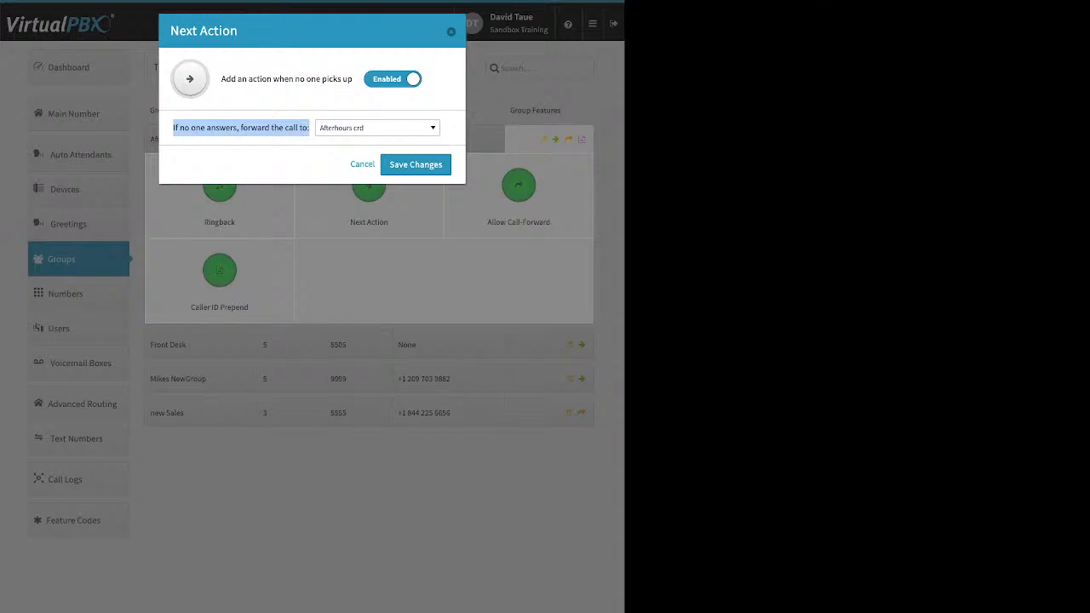
pyautogui.click(378, 127)
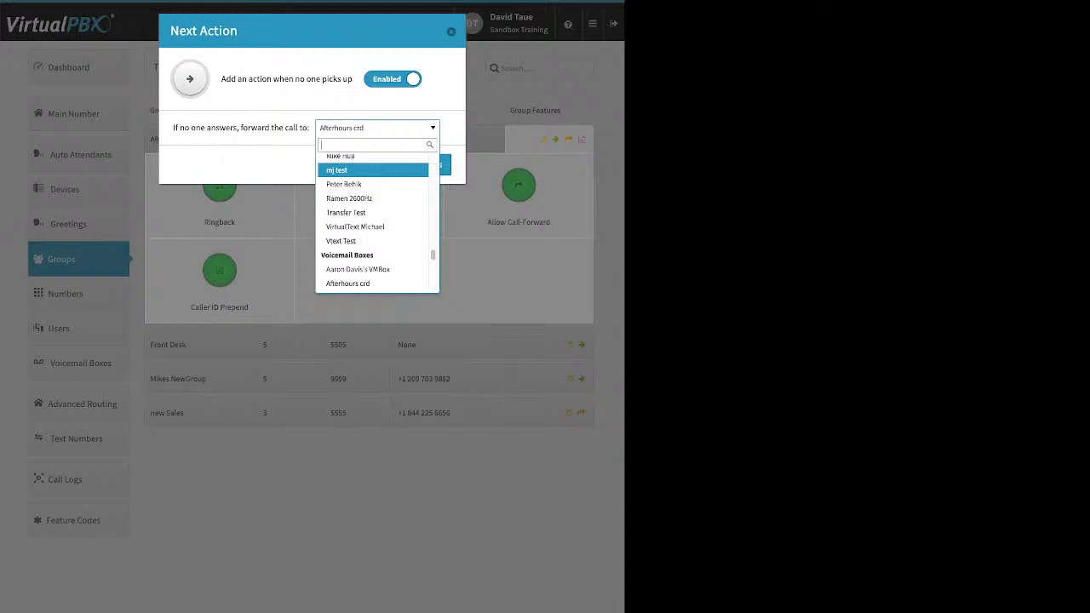
pyautogui.click(489, 220)
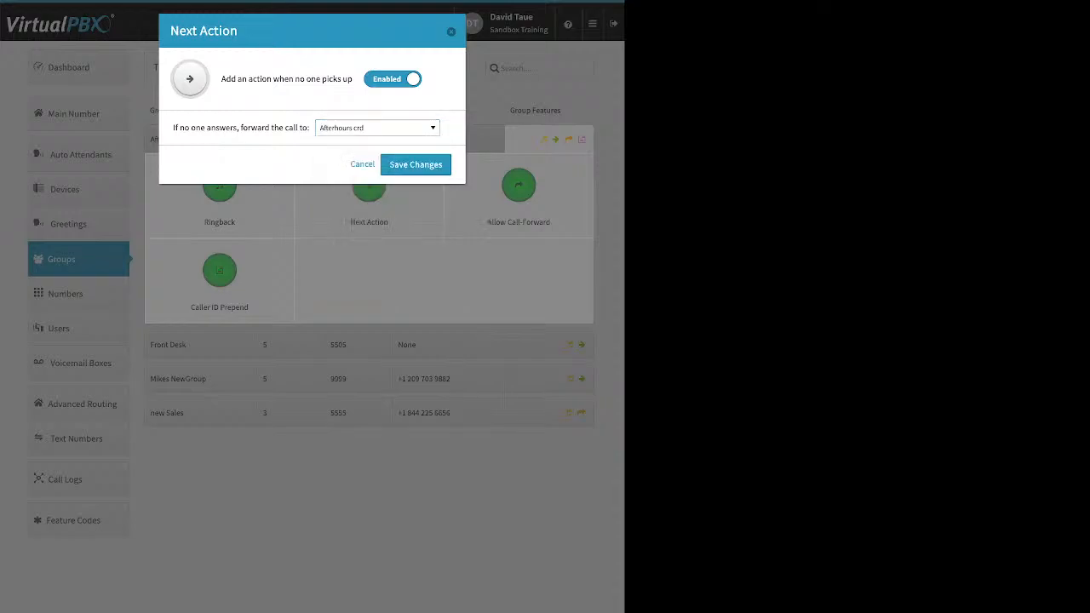
pyautogui.click(489, 221)
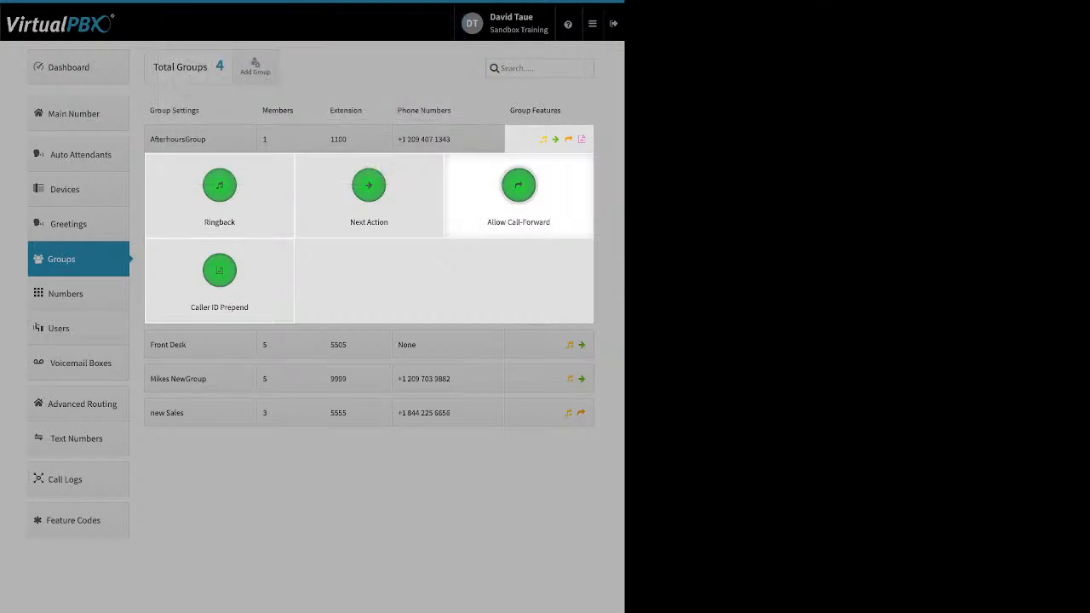
# Step: Review Allow Call-Forward and the Caller ID Prepend name and number prefixes without changes, then open Numbers
pyautogui.click(519, 192)
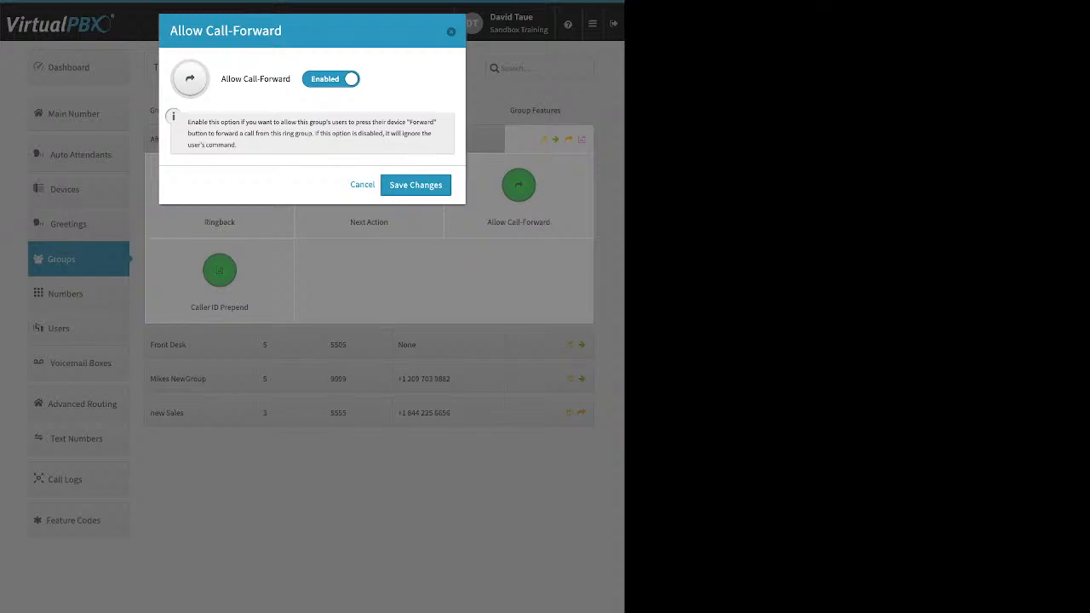
pyautogui.click(416, 184)
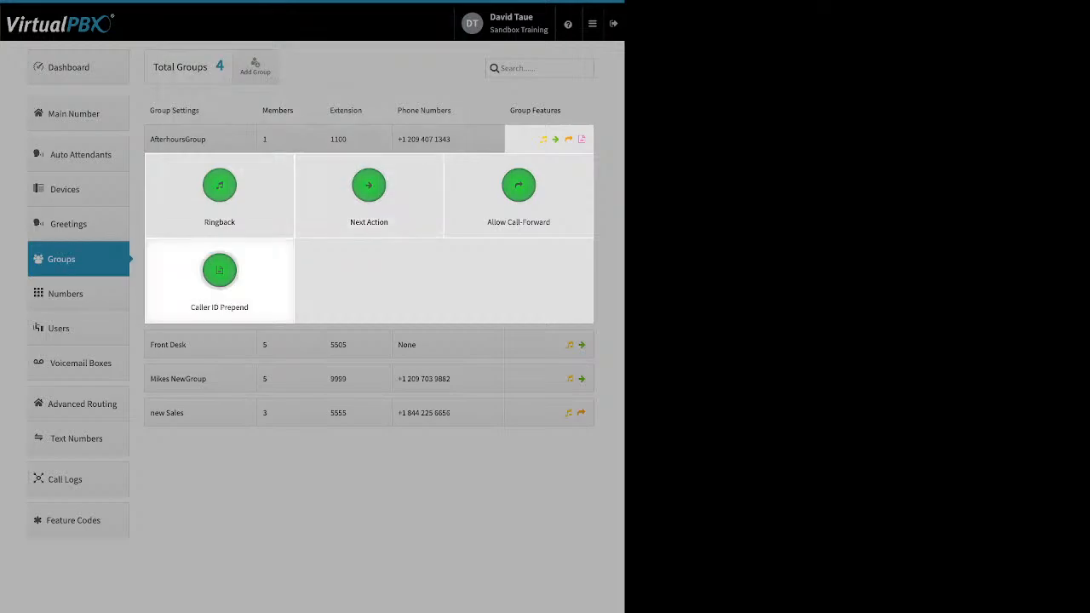
pyautogui.click(219, 271)
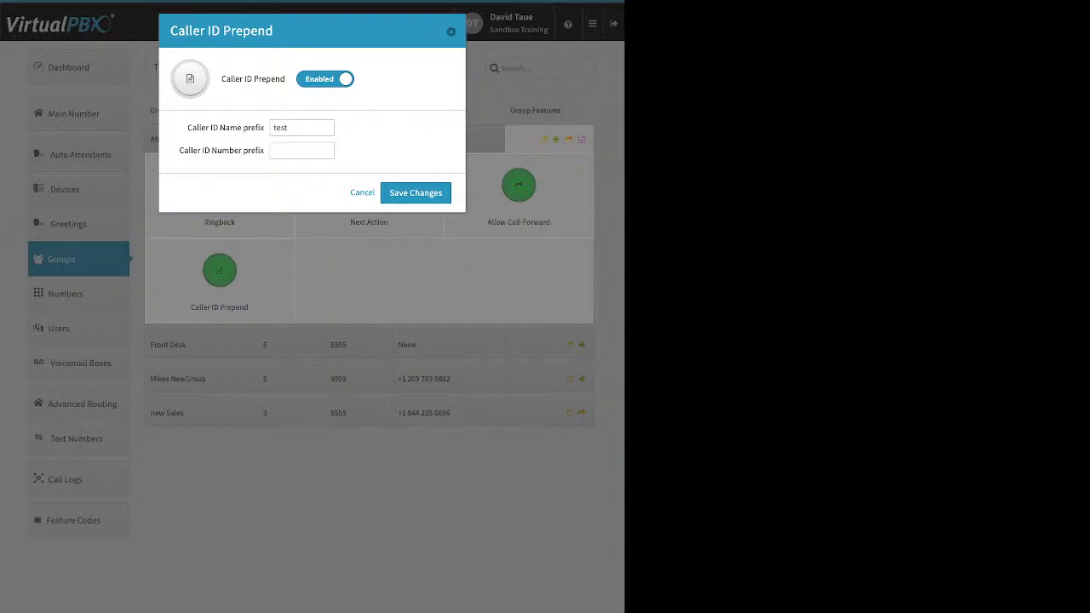
pyautogui.moveTo(188, 127); pyautogui.dragTo(264, 127)
pyautogui.moveTo(179, 150); pyautogui.dragTo(264, 151)
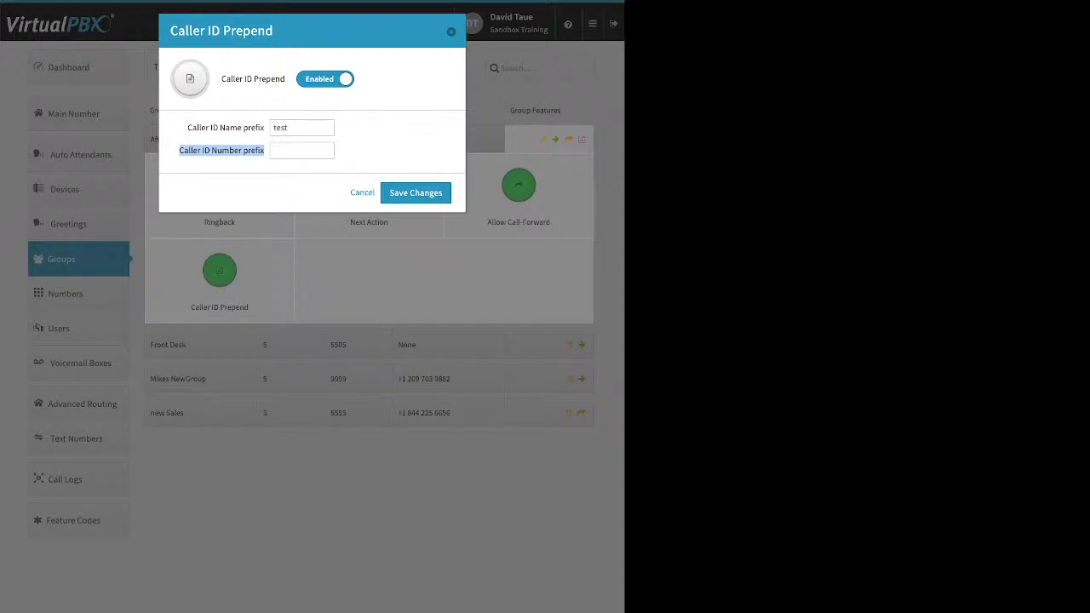
pyautogui.click(362, 193)
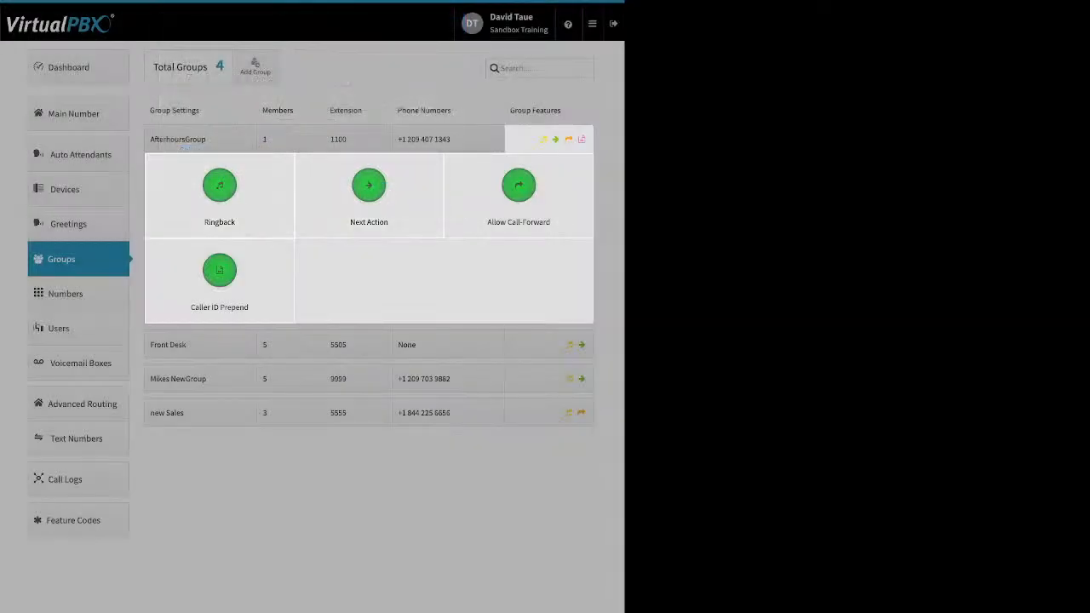
pyautogui.click(66, 294)
pyautogui.click(66, 294)
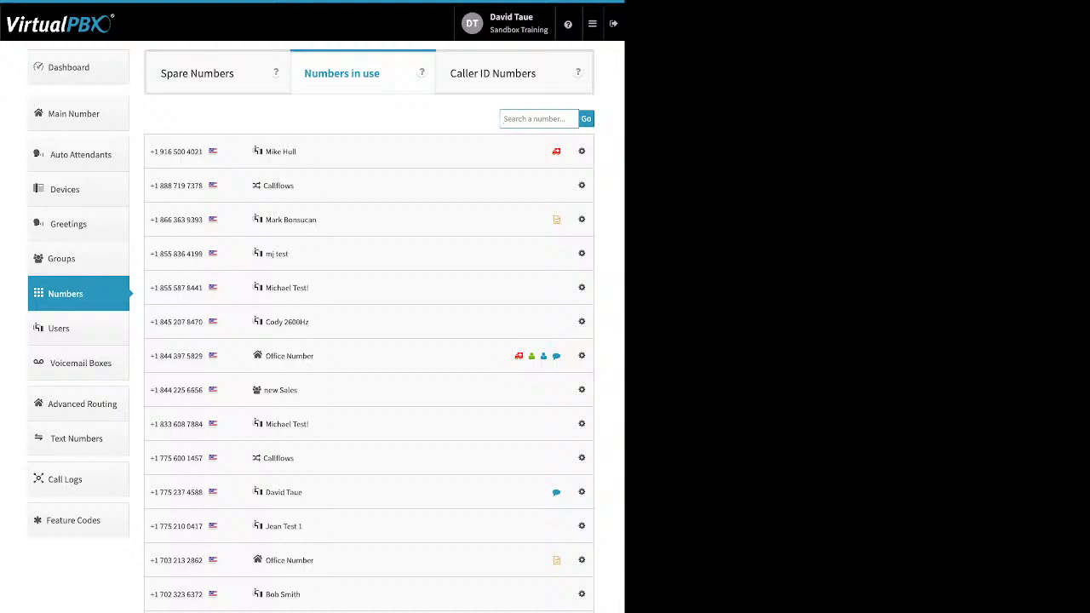
# Step: Inspect one in-use number's gear options, then switch to the Spare Numbers list
pyautogui.click(582, 220)
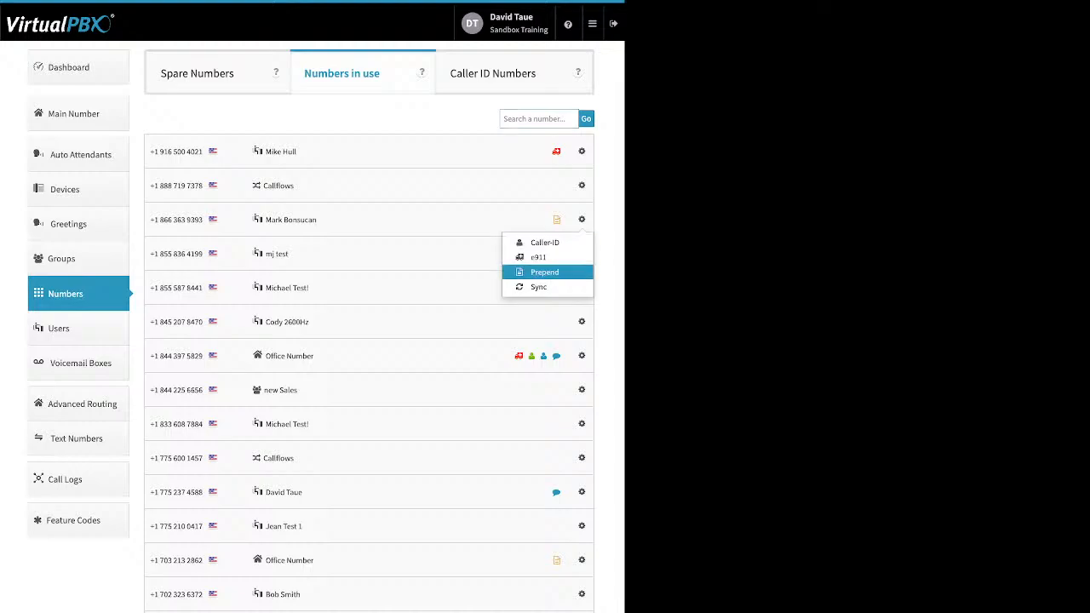
pyautogui.click(383, 117)
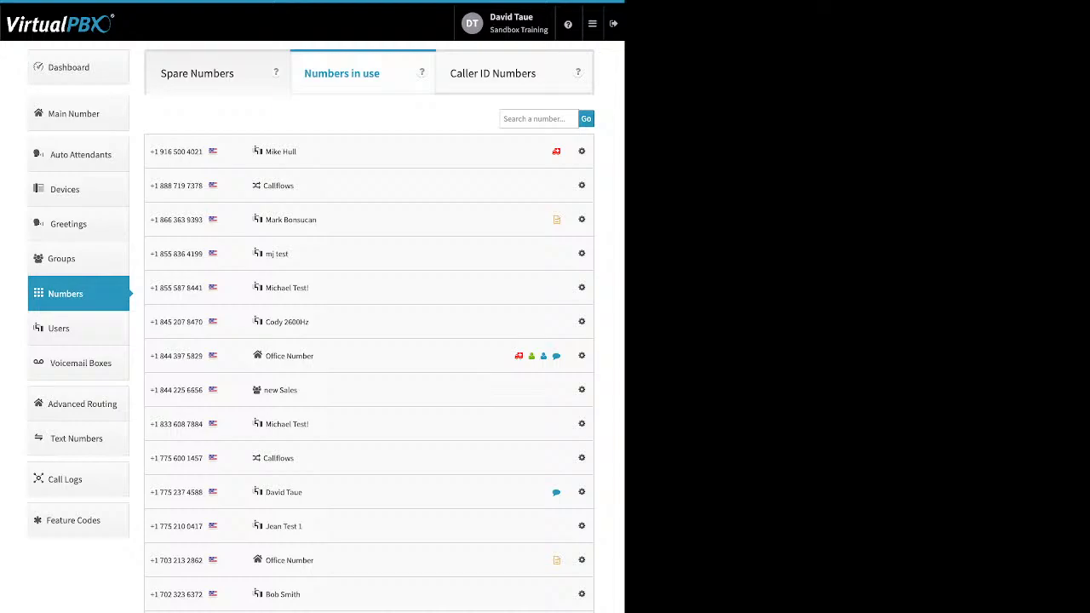
pyautogui.click(197, 73)
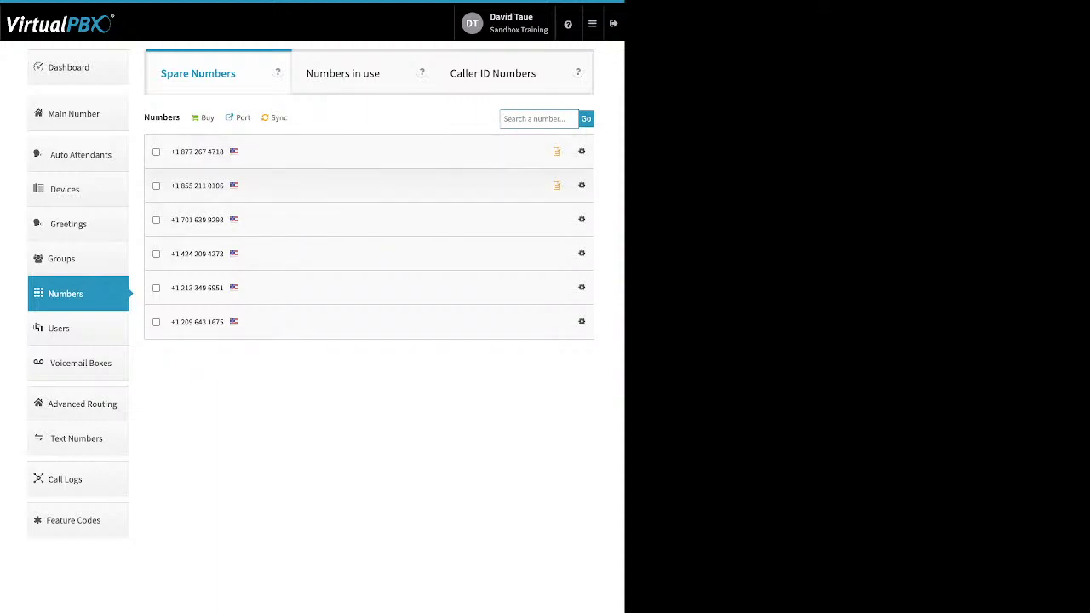
# Step: Delete the first, second and fourth spare numbers and confirm, leaving three spares
pyautogui.moveTo(149, 118); pyautogui.dragTo(179, 118)
pyautogui.click(156, 185)
pyautogui.click(156, 152)
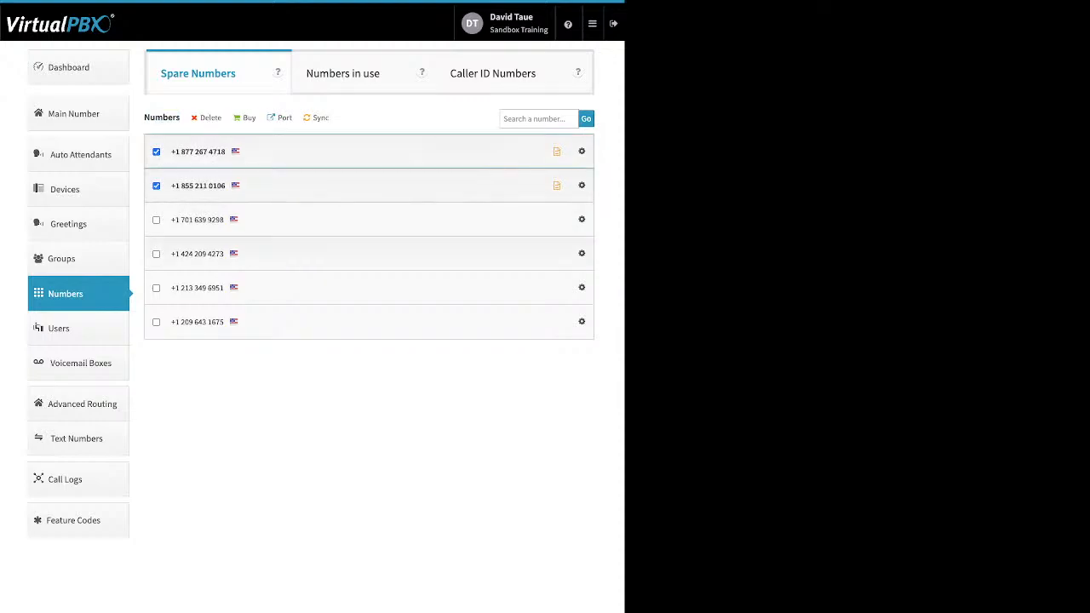
pyautogui.click(156, 254)
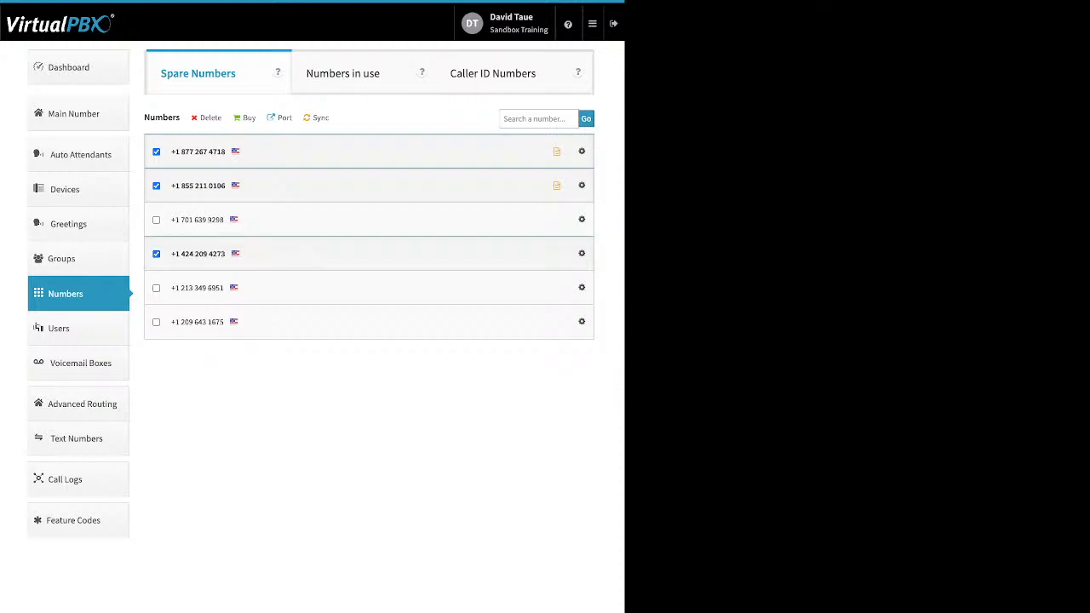
pyautogui.click(210, 118)
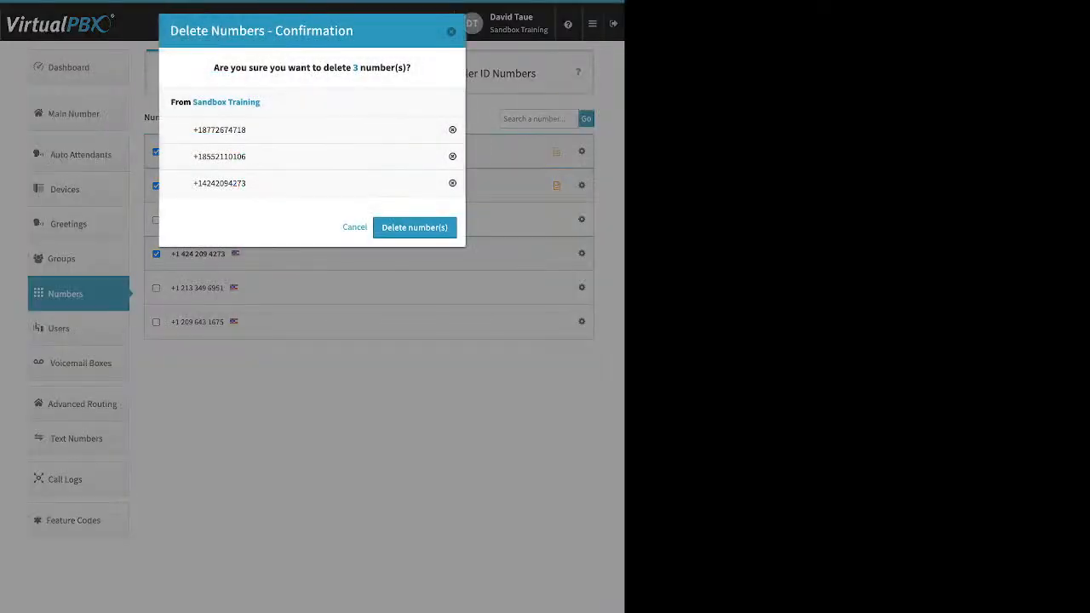
pyautogui.click(415, 228)
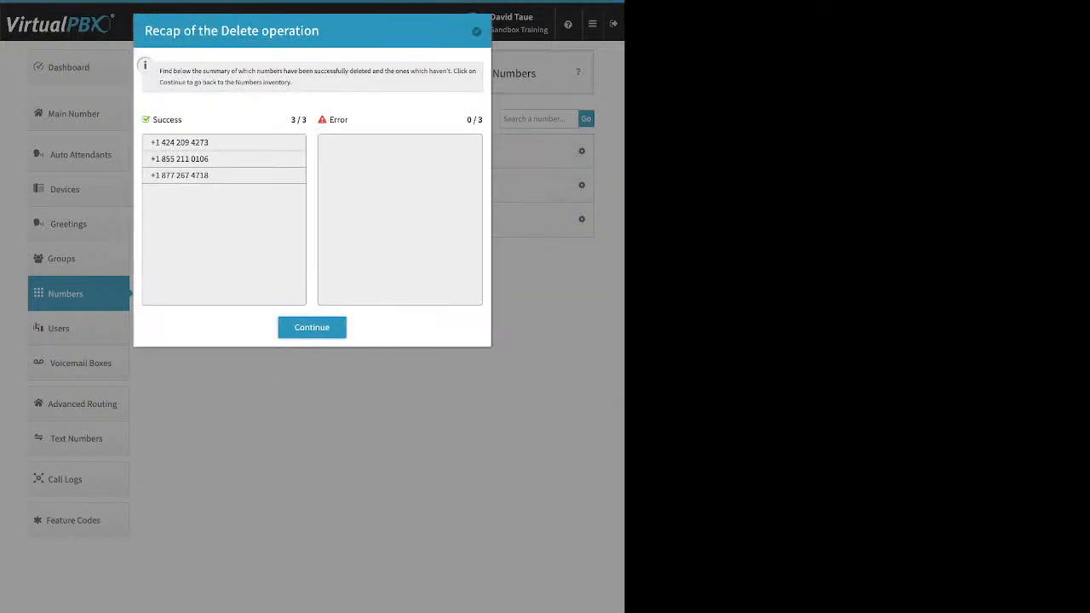
pyautogui.click(312, 328)
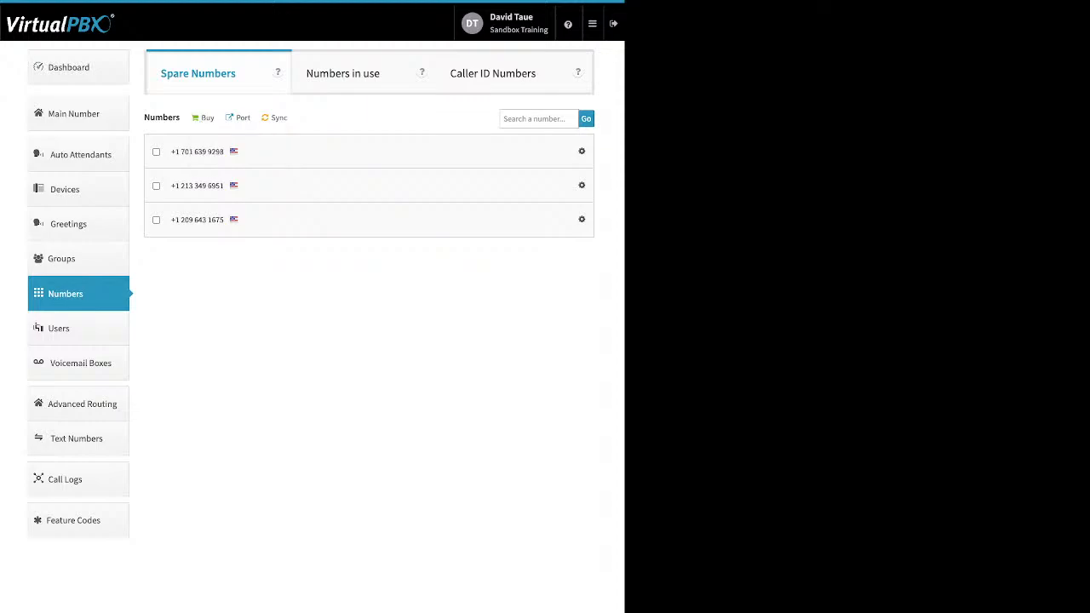
pyautogui.click(243, 118)
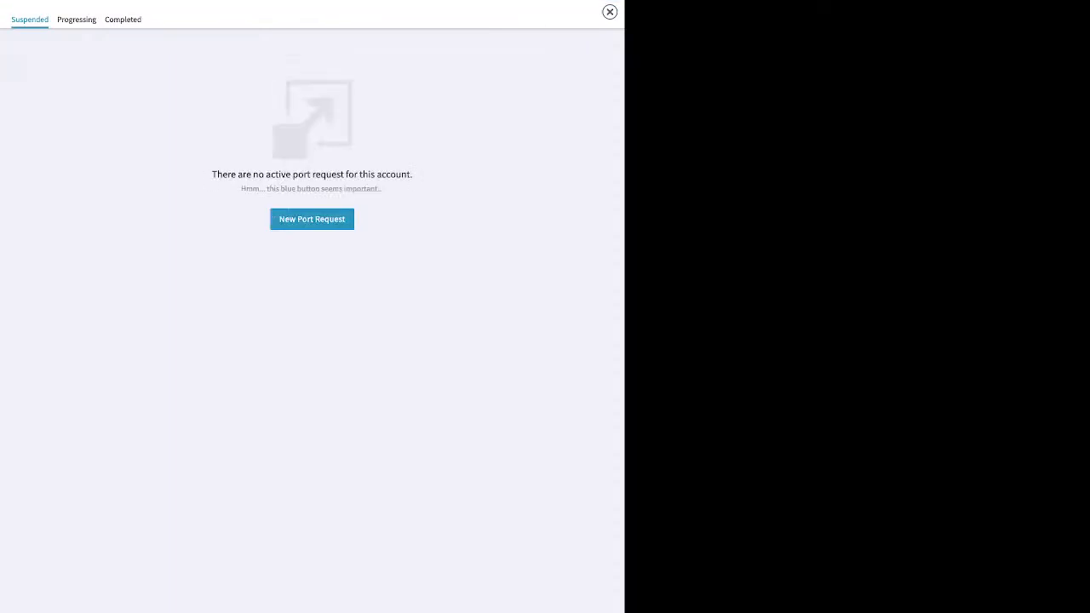
pyautogui.click(312, 220)
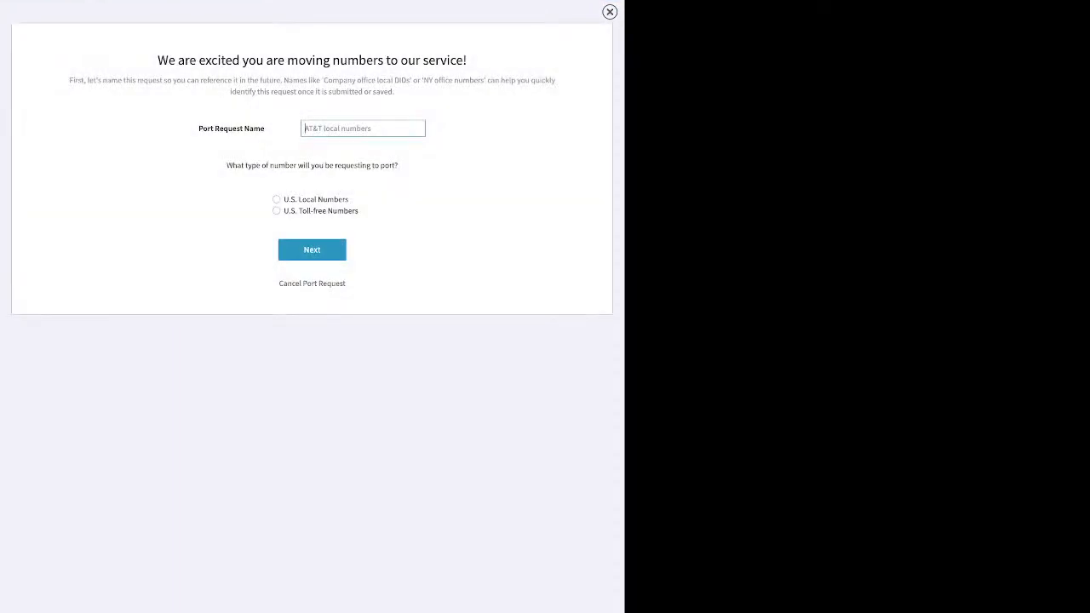
pyautogui.write('test')
pyautogui.click(277, 199)
pyautogui.click(312, 249)
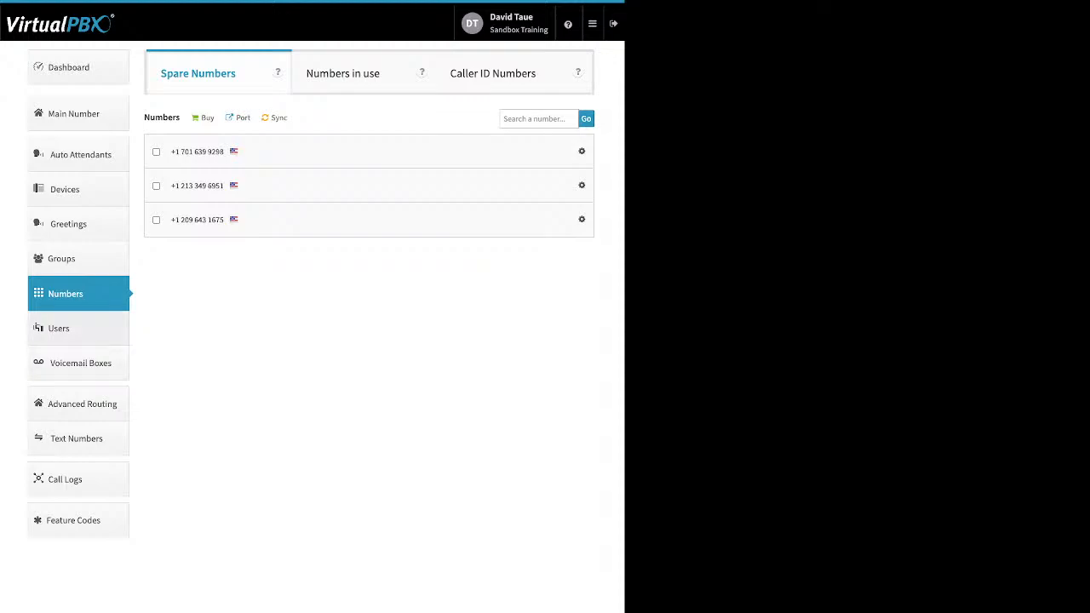
# Step: Go to Users and start adding a new user, with extension 1022 prefilled
pyautogui.click(59, 329)
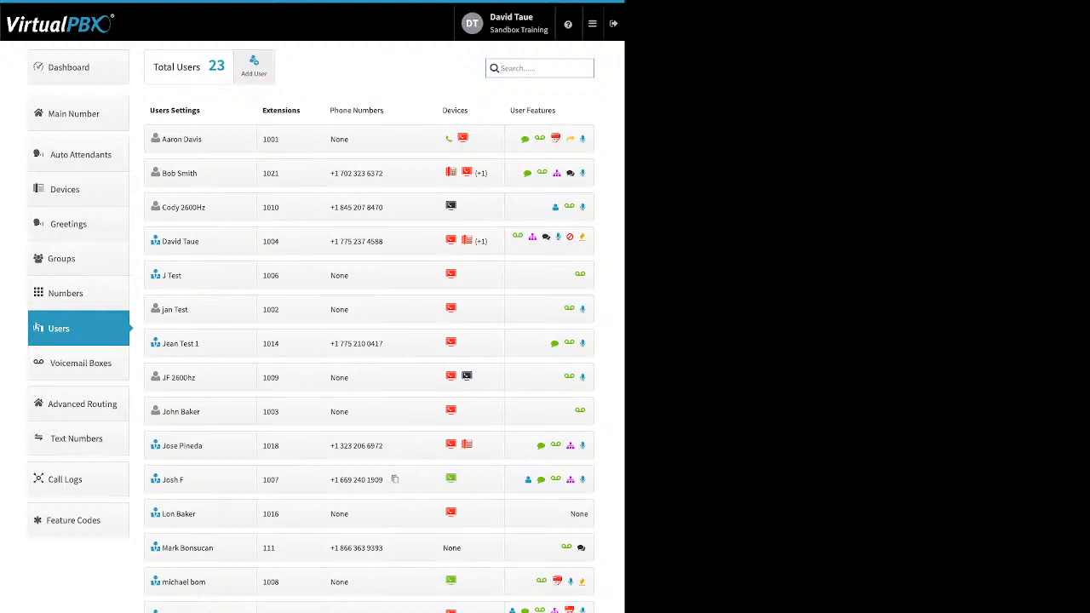
pyautogui.click(254, 67)
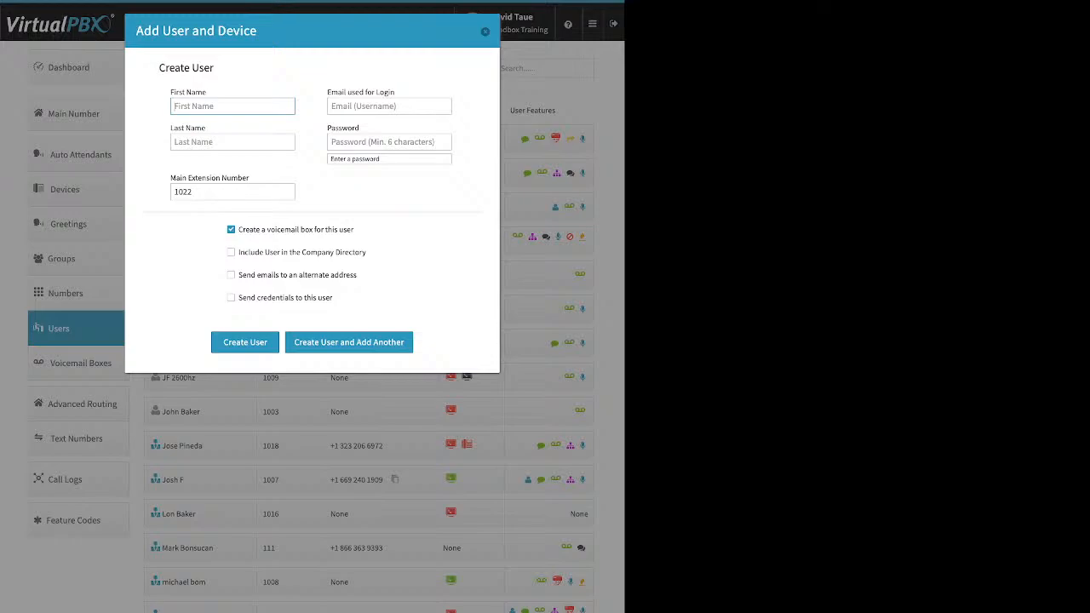
# Step: Enter 8000 as the new user's main extension, keeping the voicemail box option ticked
pyautogui.moveTo(396, 92); pyautogui.dragTo(327, 92)
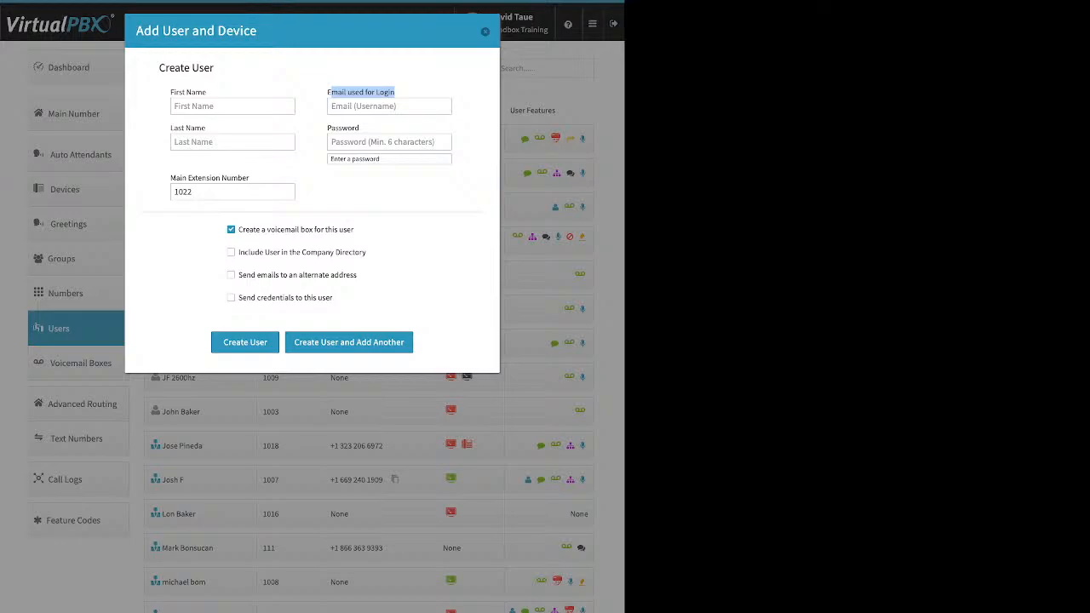
pyautogui.click(390, 142)
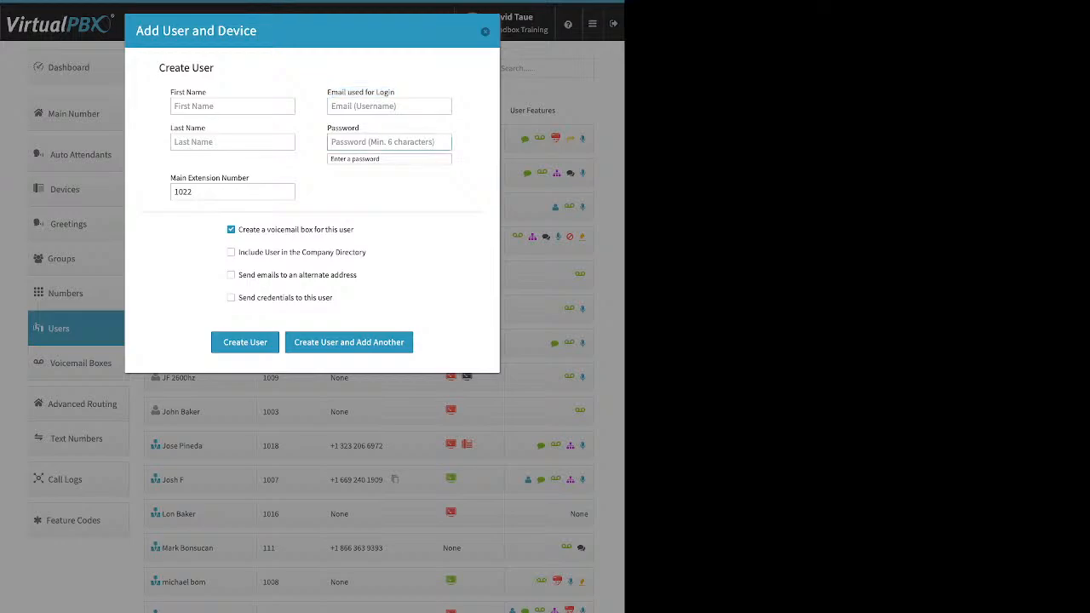
pyautogui.press('Tab')
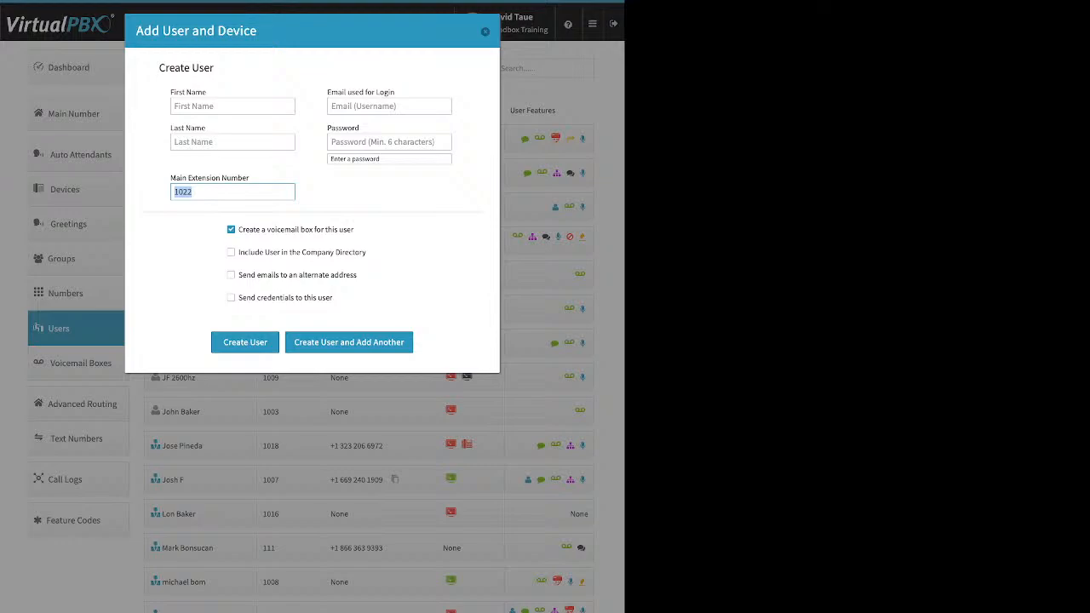
pyautogui.write('8000')
pyautogui.moveTo(354, 229); pyautogui.dragTo(246, 229)
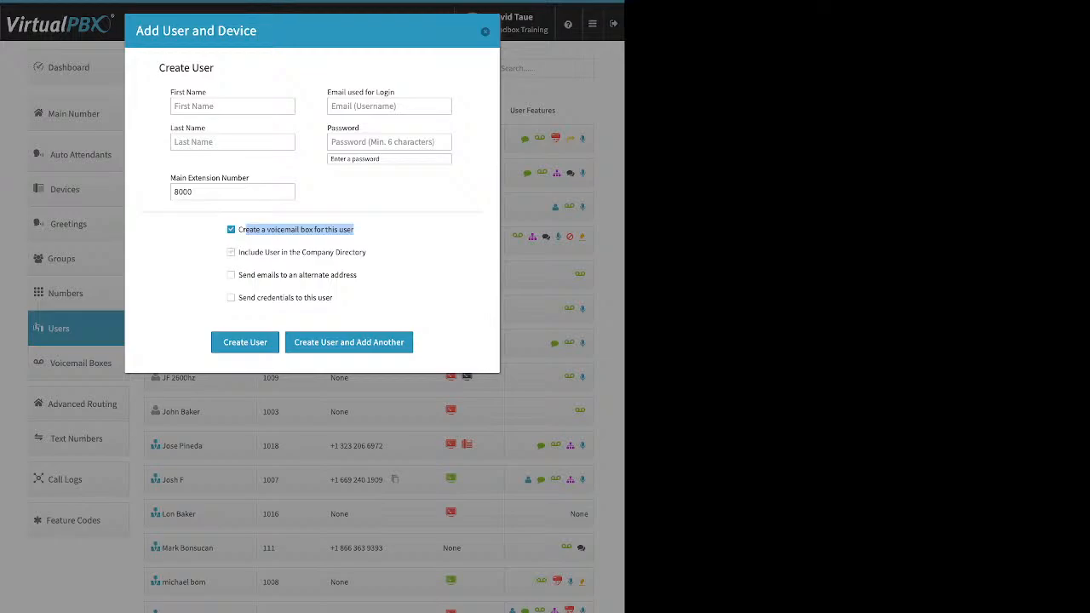
# Step: Untick the alternate e-mail option and tick 'Send credentials to this user', then close without creating a user
pyautogui.moveTo(367, 253); pyautogui.dragTo(239, 253)
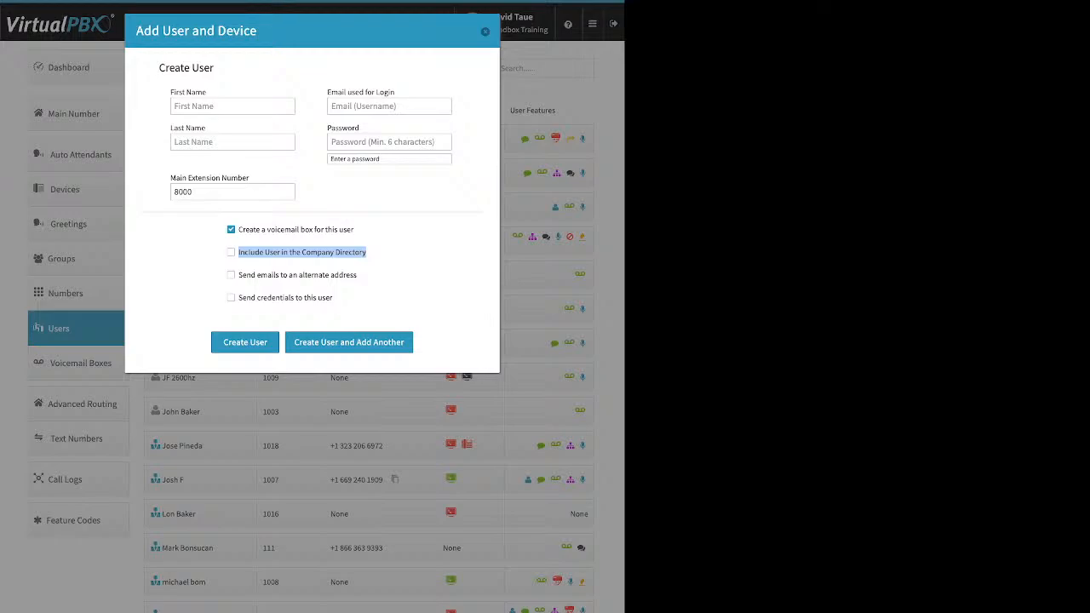
pyautogui.moveTo(358, 275); pyautogui.dragTo(239, 275)
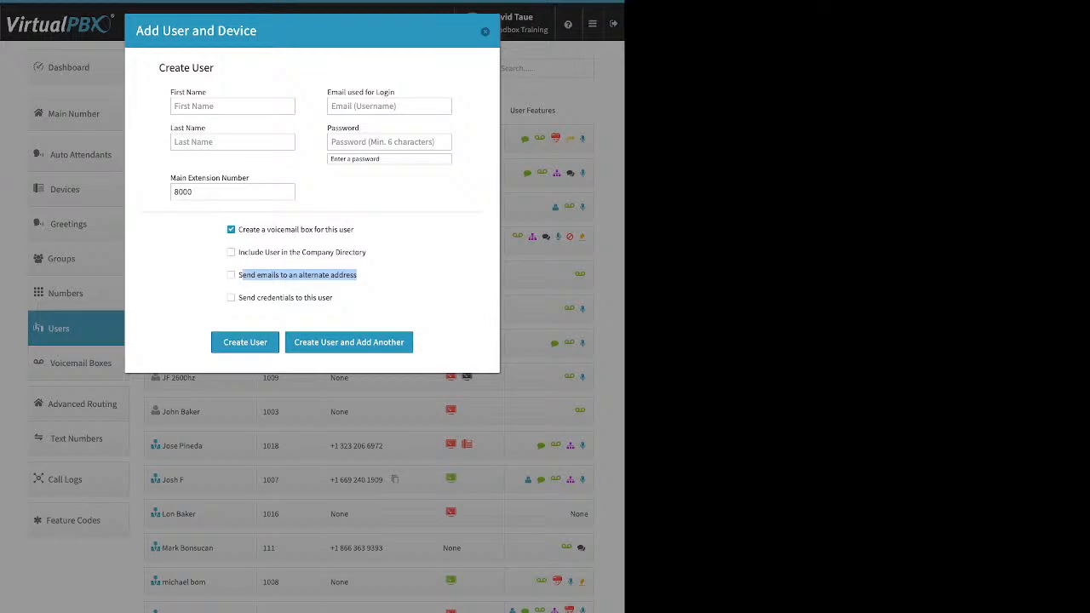
pyautogui.click(382, 277)
pyautogui.click(231, 274)
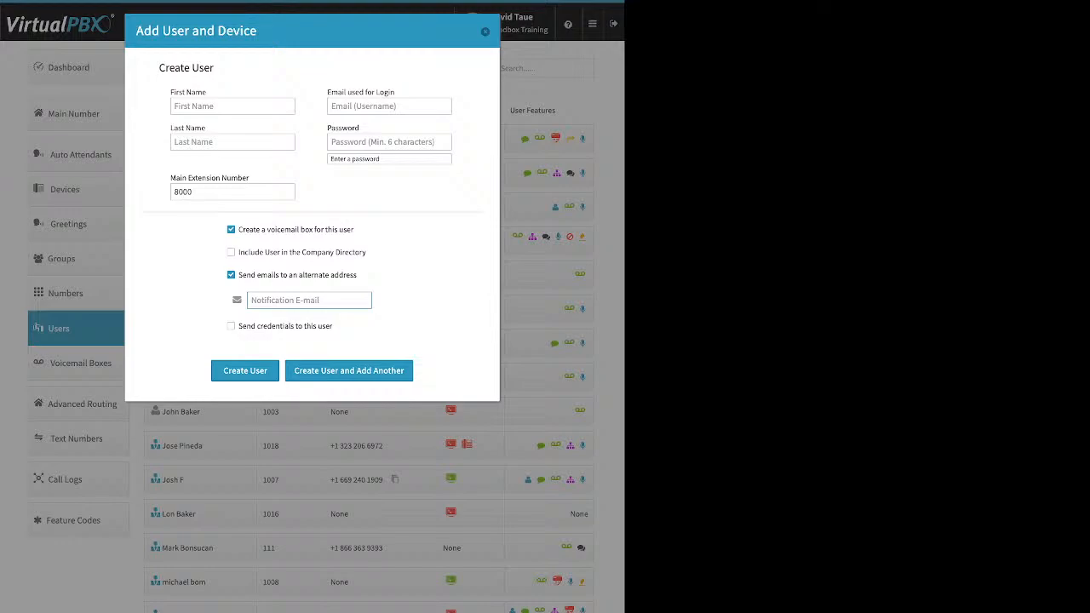
pyautogui.click(231, 275)
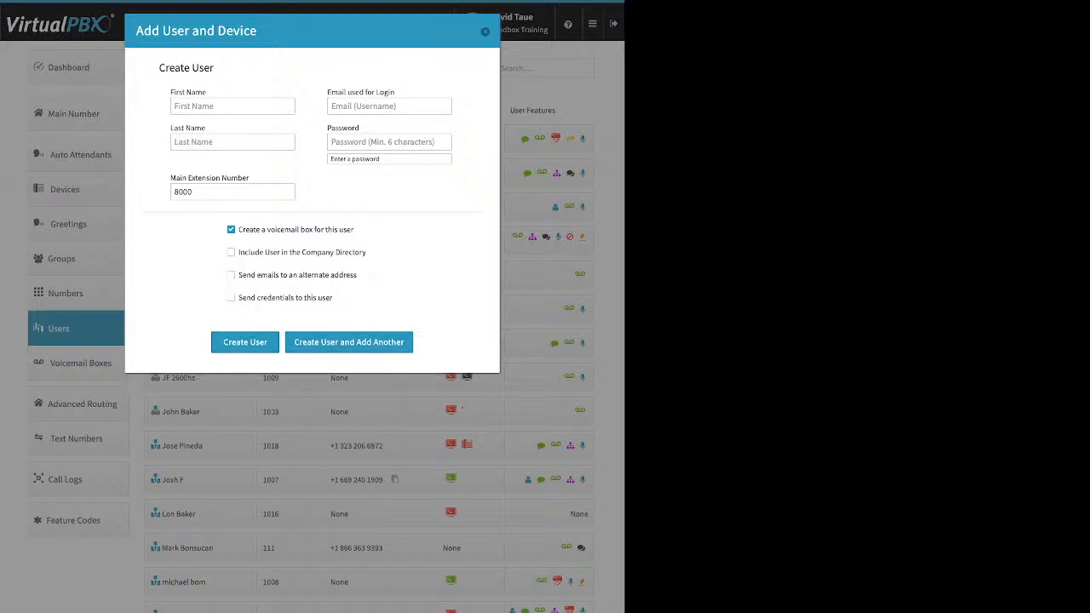
pyautogui.moveTo(334, 297); pyautogui.dragTo(233, 298)
pyautogui.click(231, 298)
pyautogui.click(486, 31)
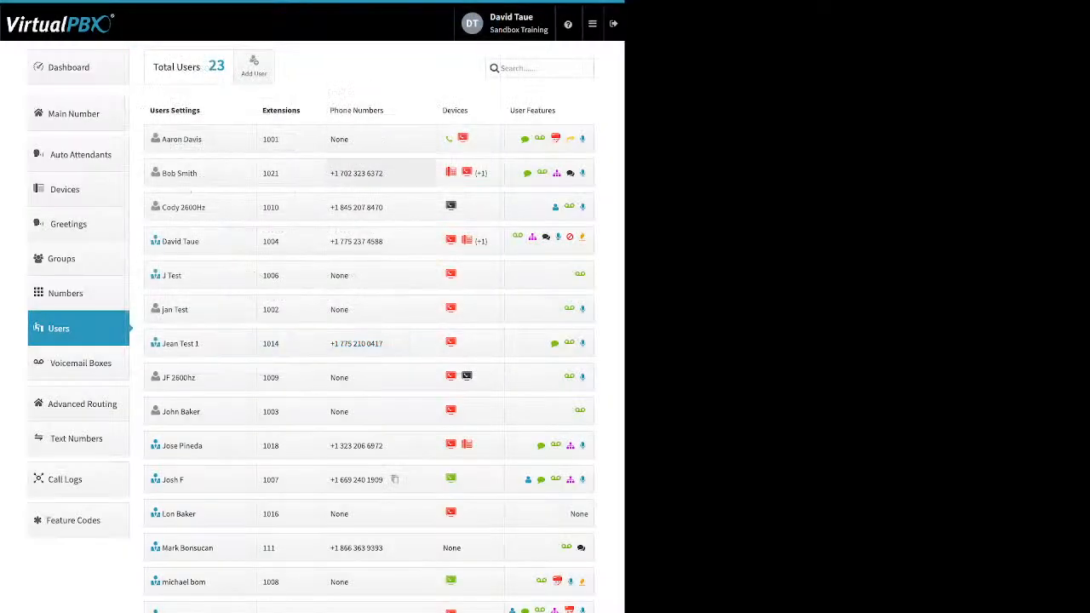
# Step: Open extension 1001's user settings and view the Update Credentials form without saving
pyautogui.click(200, 139)
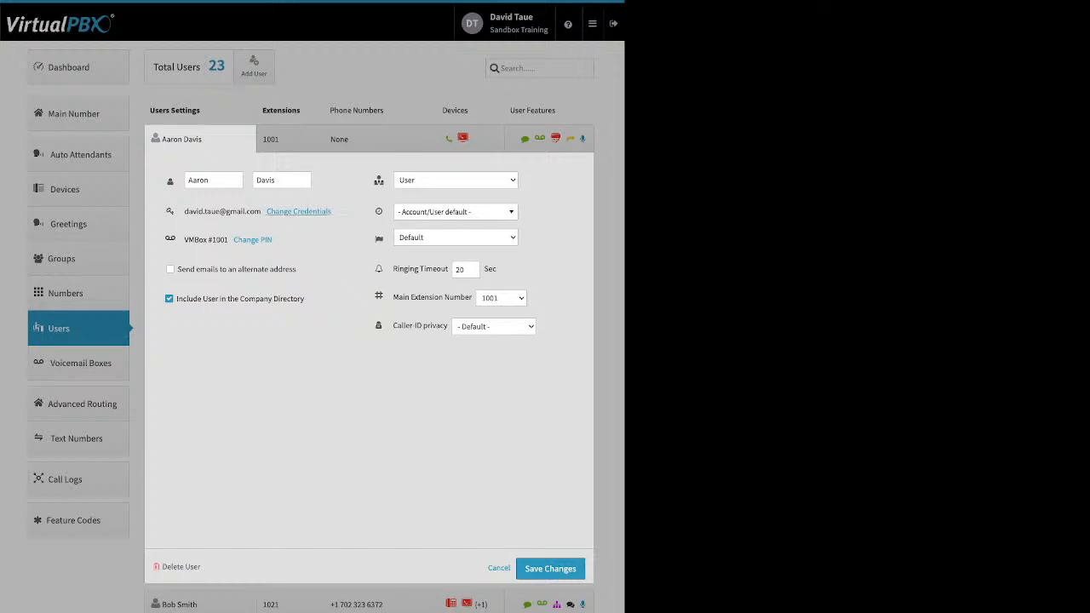
pyautogui.moveTo(333, 212); pyautogui.dragTo(275, 212)
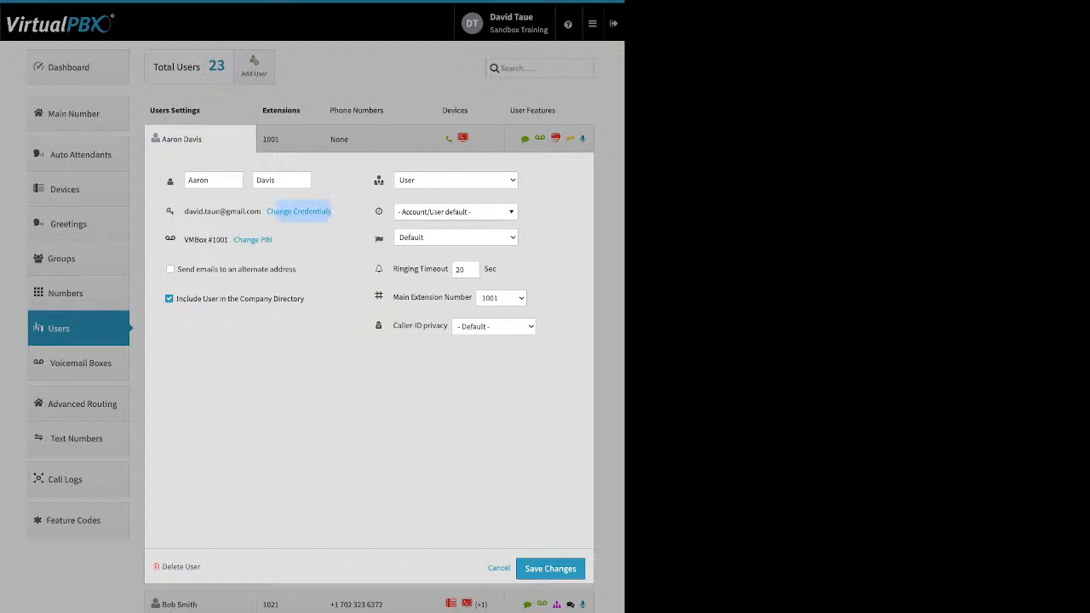
pyautogui.click(299, 212)
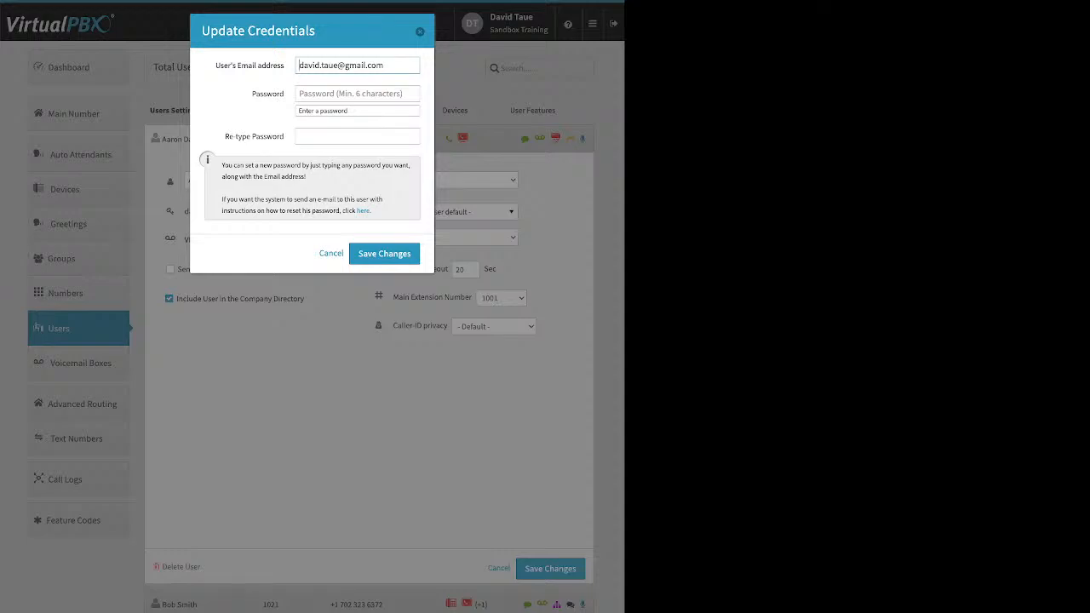
pyautogui.moveTo(372, 211); pyautogui.dragTo(355, 211)
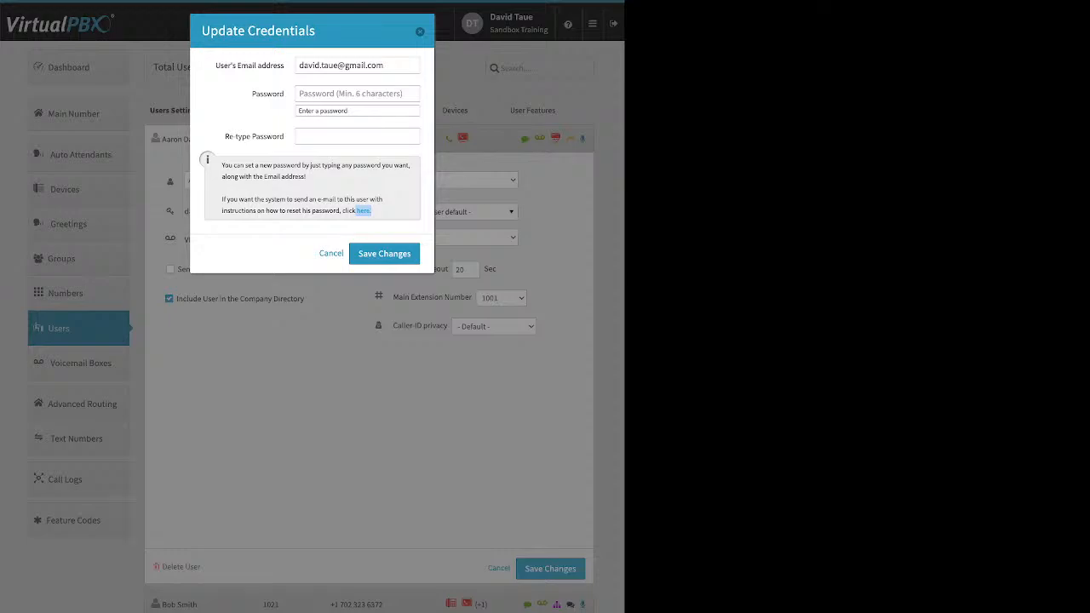
pyautogui.press('Escape')
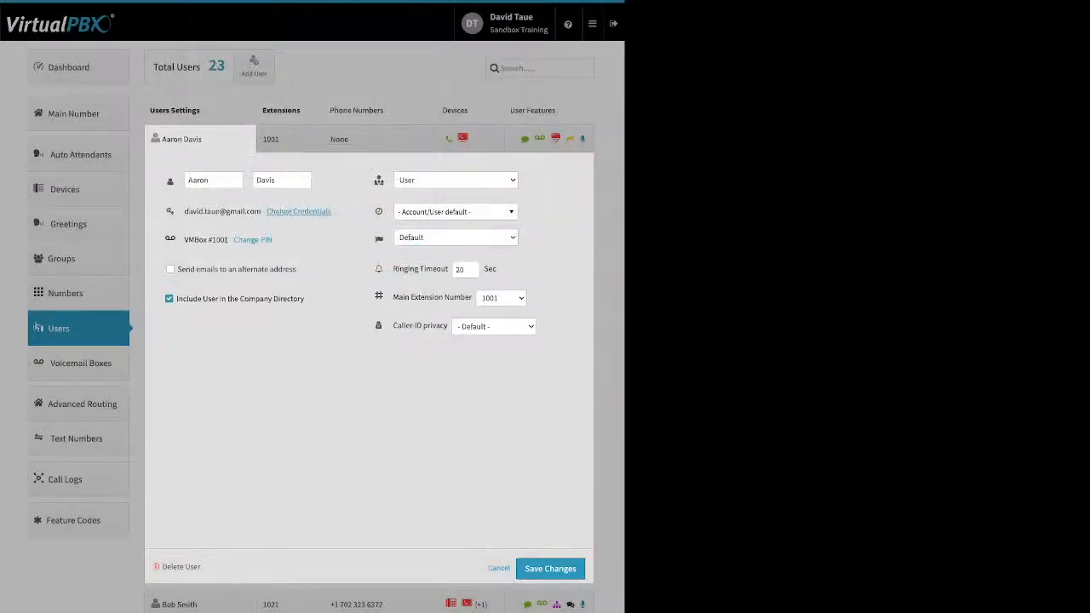
pyautogui.moveTo(274, 241); pyautogui.dragTo(232, 240)
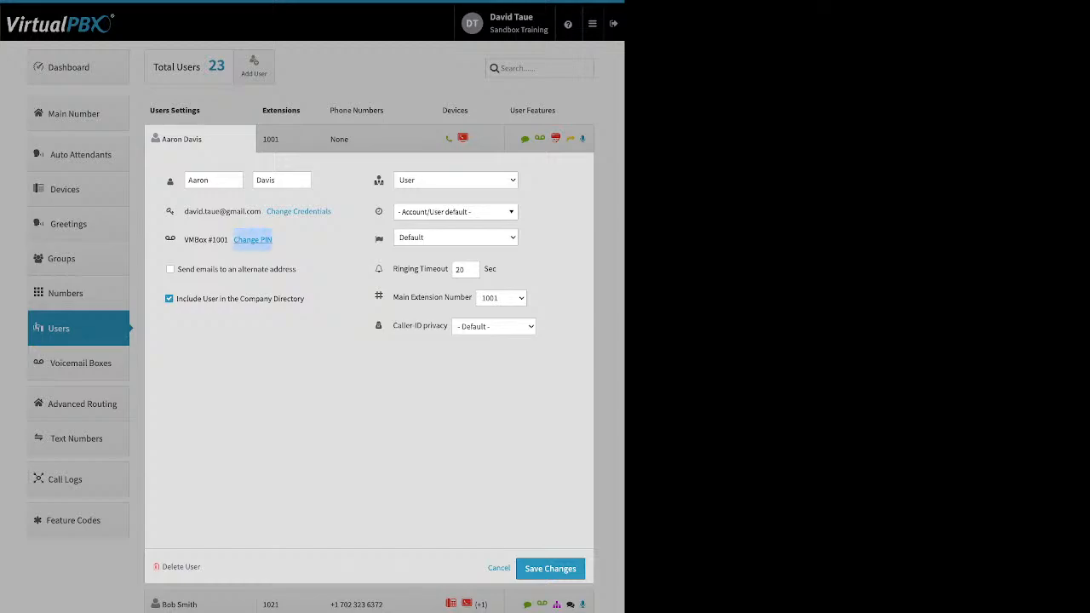
# Step: Open the temporary PIN form and dismiss it, then review the alternate e-mail and directory settings
pyautogui.click(242, 240)
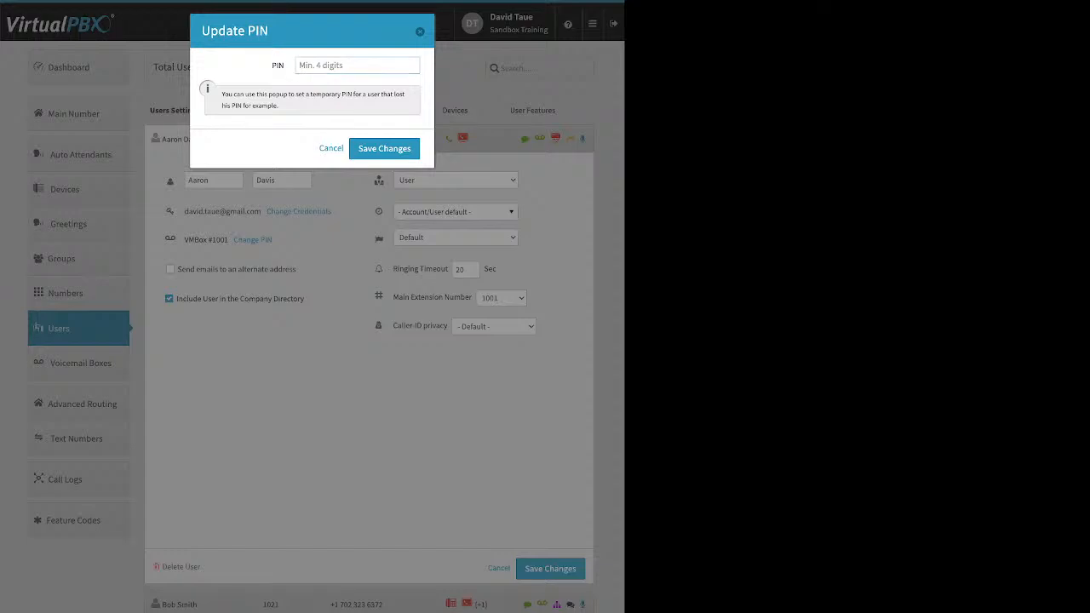
pyautogui.press('Escape')
pyautogui.moveTo(295, 269); pyautogui.dragTo(220, 269)
pyautogui.moveTo(304, 299); pyautogui.dragTo(219, 299)
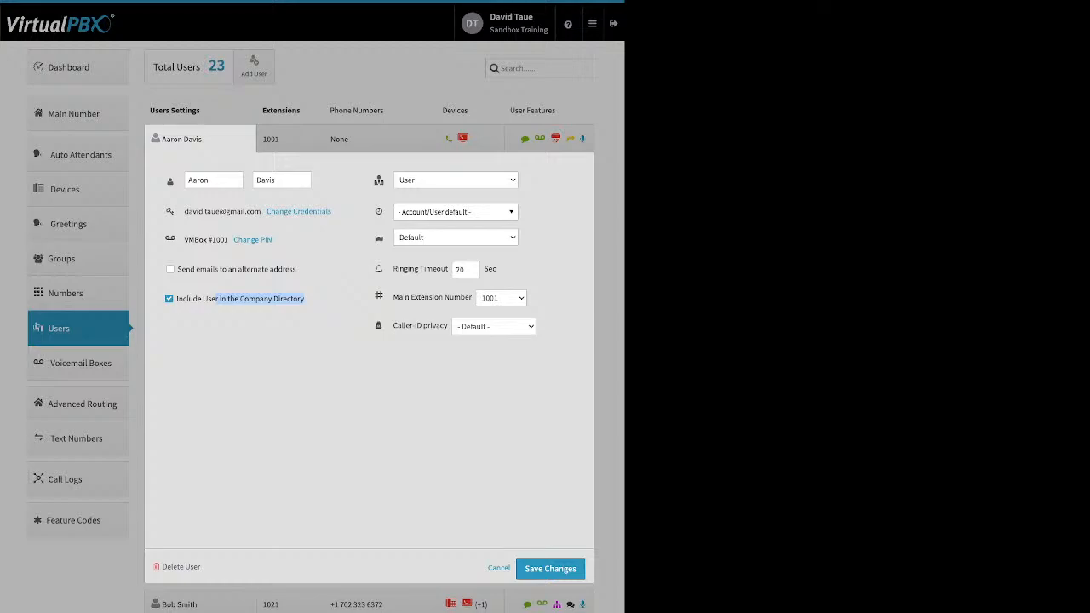
# Step: Check the user role explanation, the time zone list and the 20-second Ringing Timeout
pyautogui.click(379, 180)
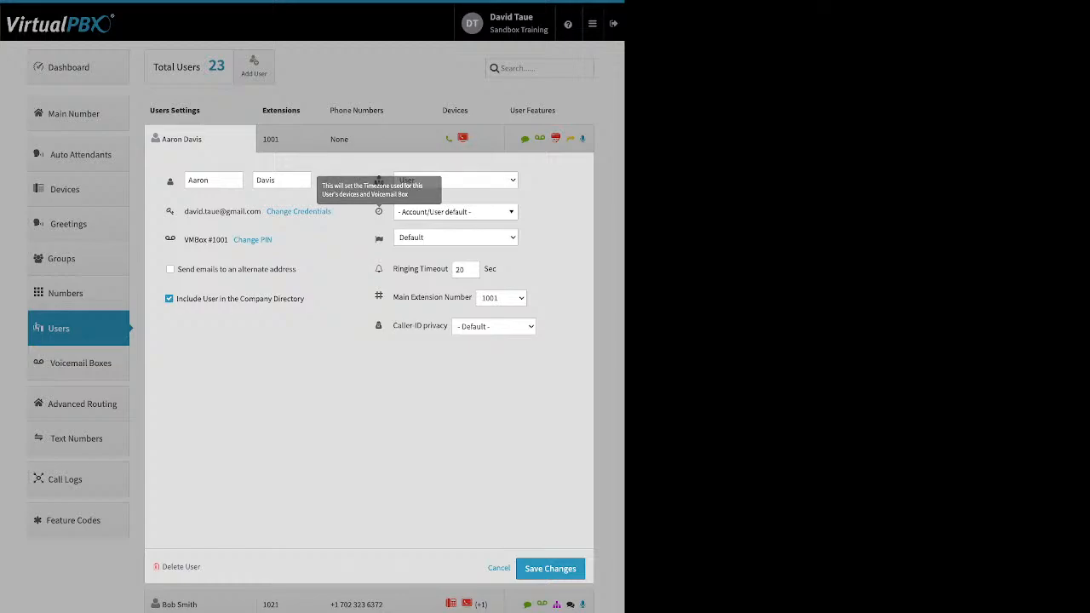
pyautogui.click(456, 211)
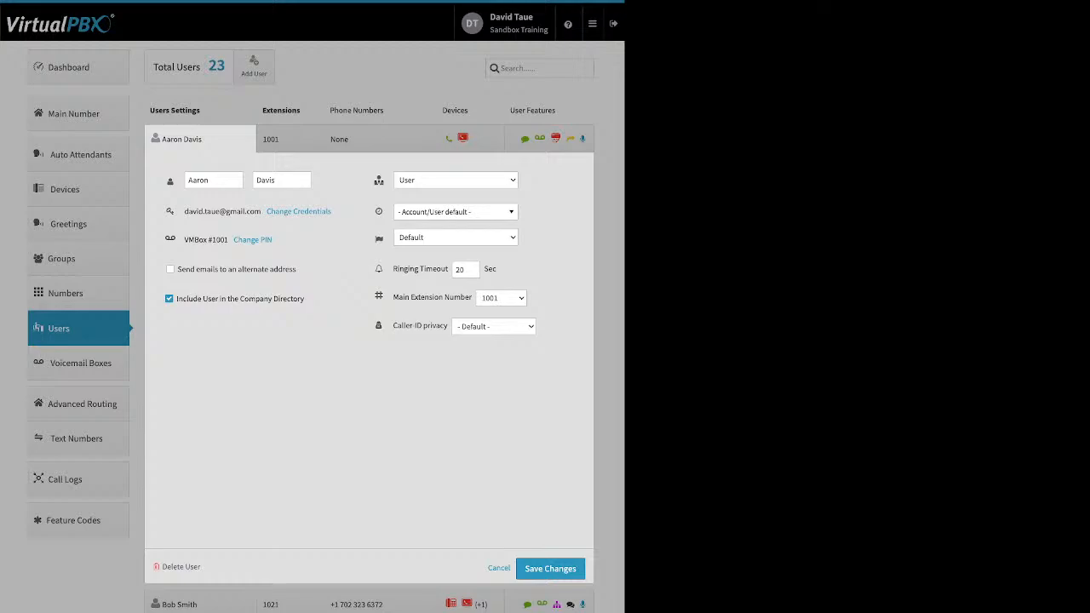
pyautogui.moveTo(379, 239)
pyautogui.moveTo(379, 269)
pyautogui.moveTo(393, 269); pyautogui.dragTo(448, 269)
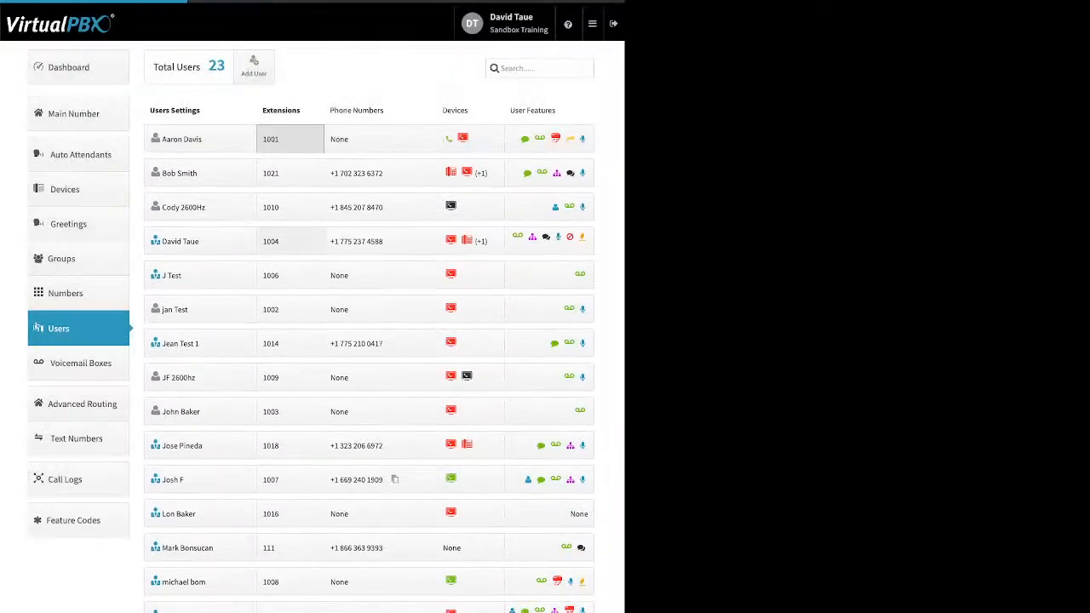
# Step: Collapse extension 1001's details and expand extension 1006's devices, showing its webphone
pyautogui.click(289, 138)
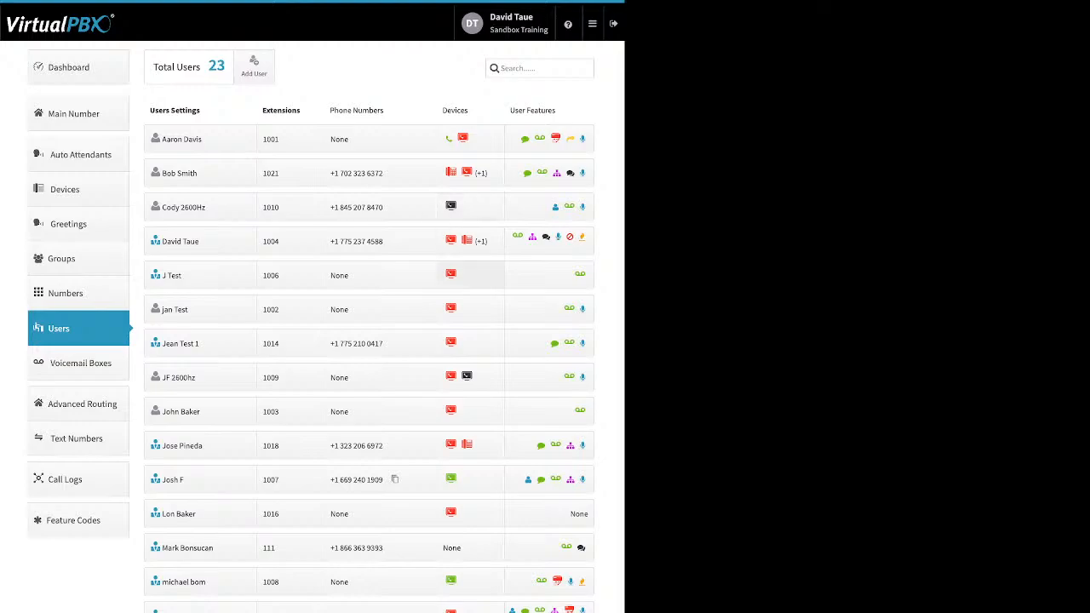
pyautogui.click(451, 274)
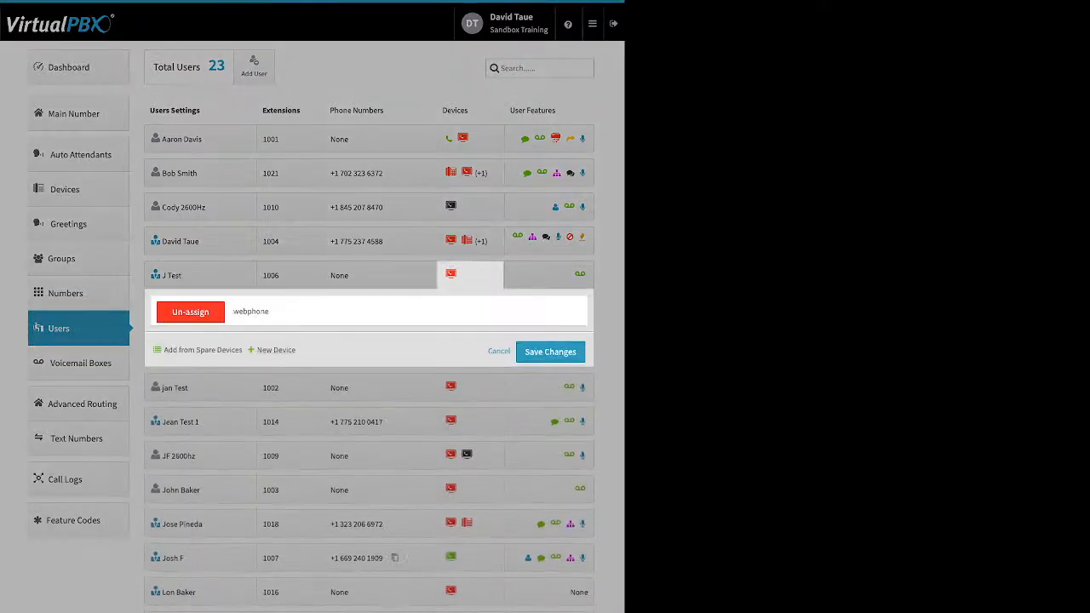
# Step: Start a Soft Phone for extension 1006 using the VirtualPBX application, then cancel without saving
pyautogui.click(275, 350)
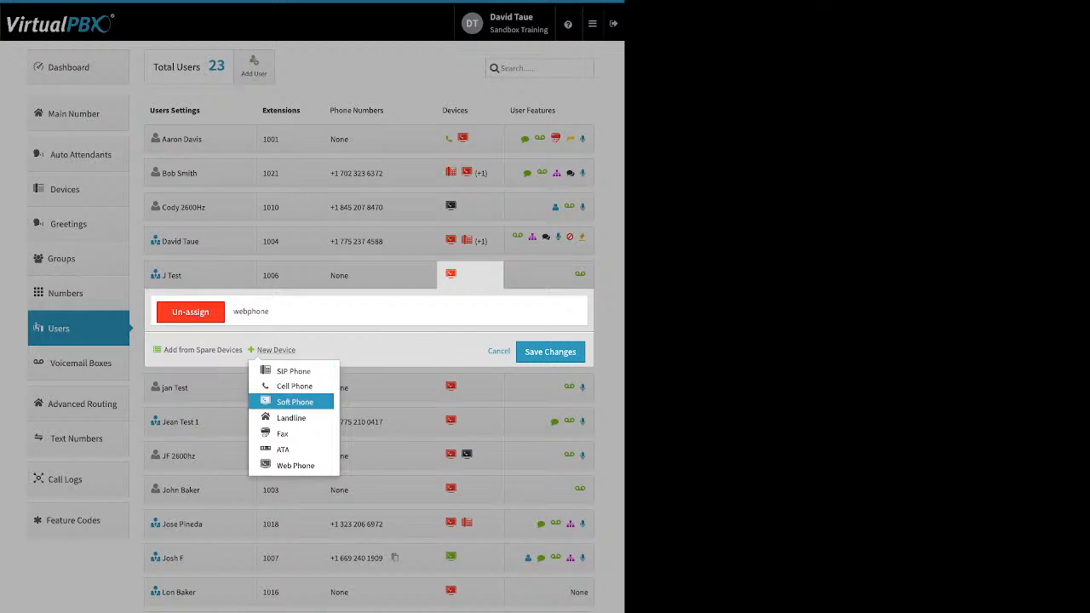
pyautogui.click(295, 402)
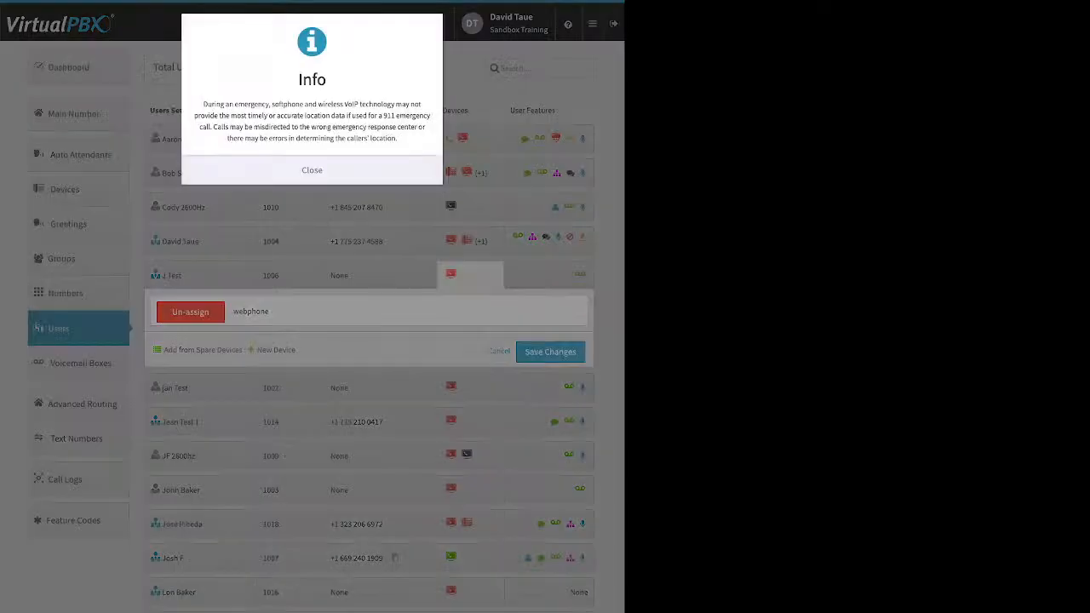
pyautogui.click(311, 171)
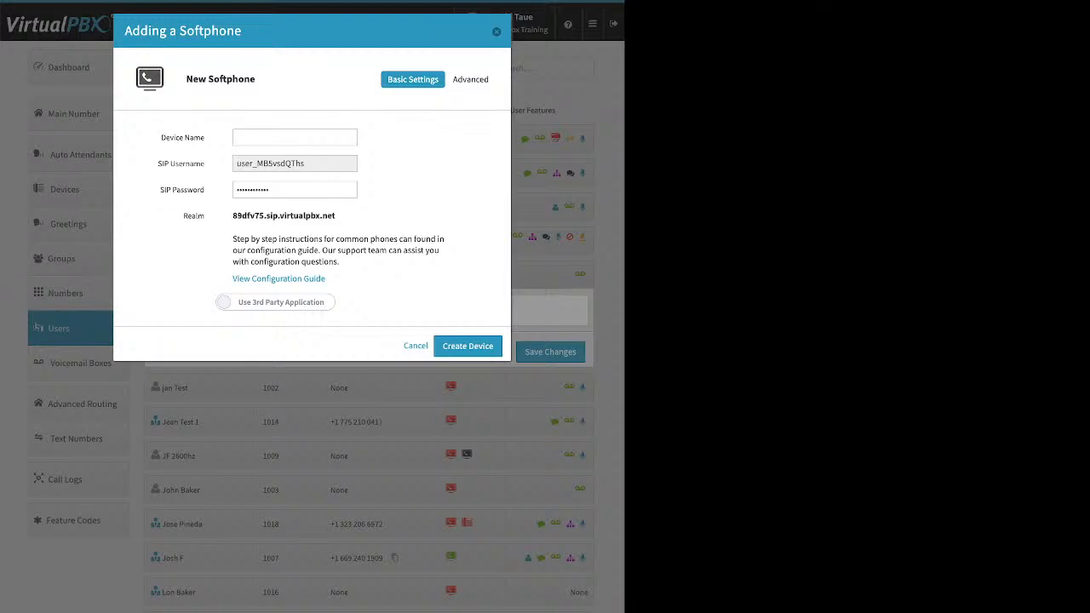
pyautogui.click(275, 302)
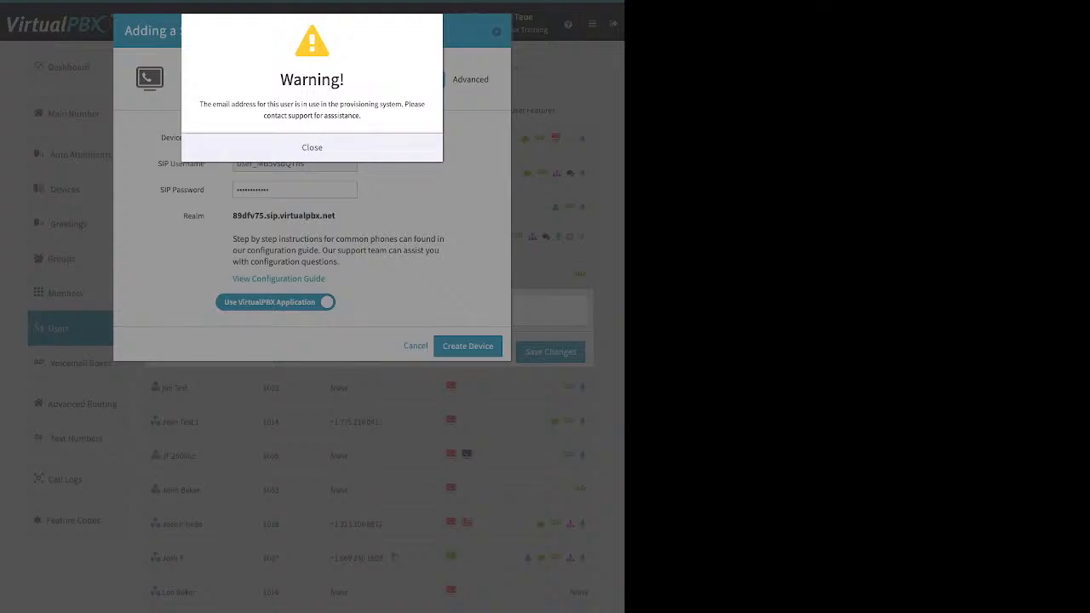
pyautogui.click(312, 147)
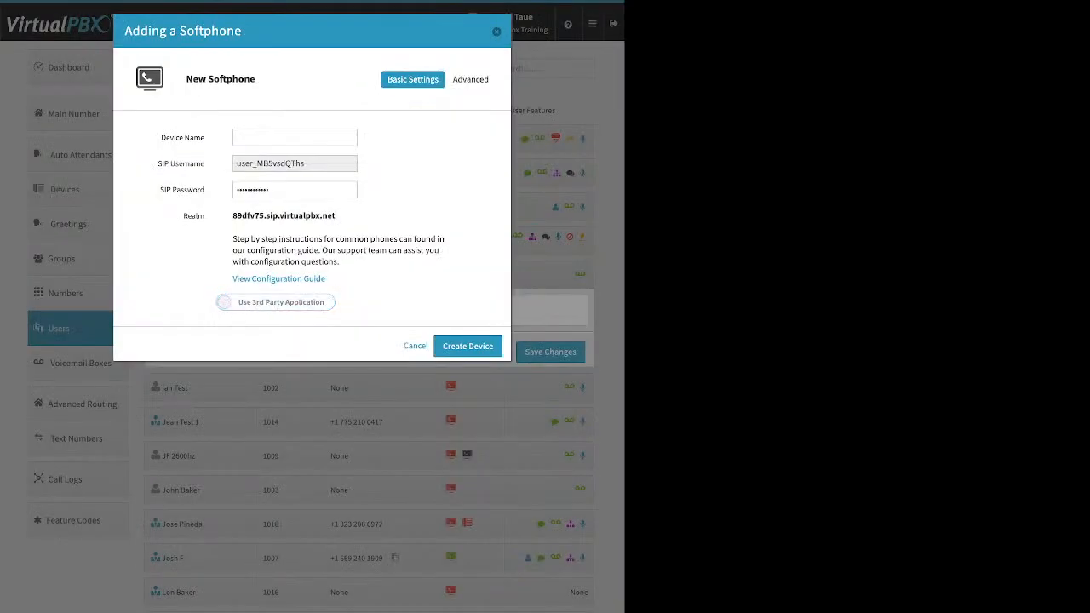
pyautogui.click(497, 31)
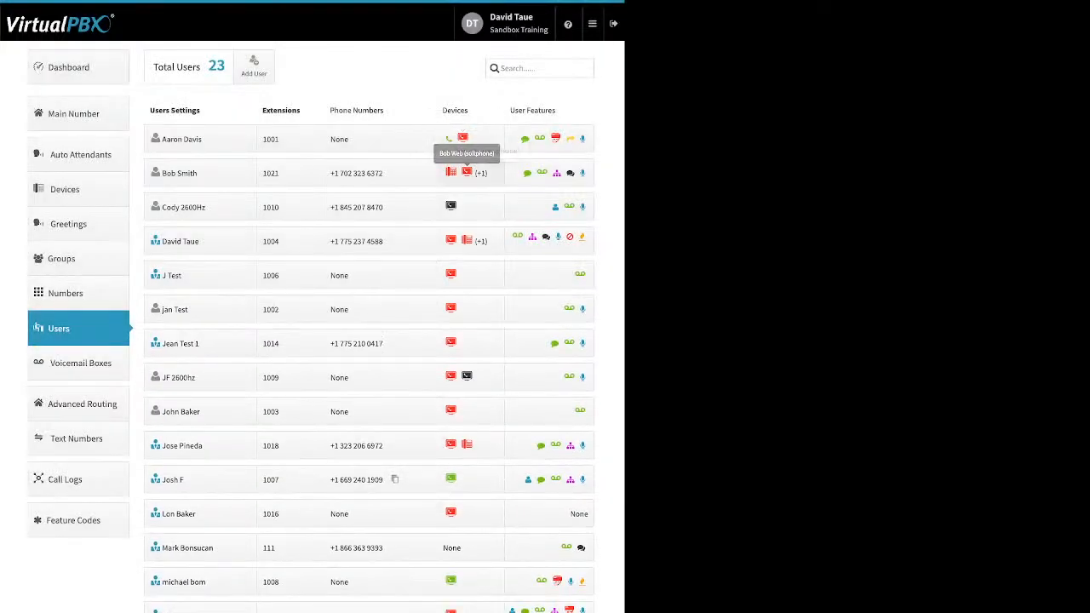
# Step: Open extension 1021's devices and start a Soft Phone with the VirtualPBX application, then abandon it
pyautogui.click(467, 172)
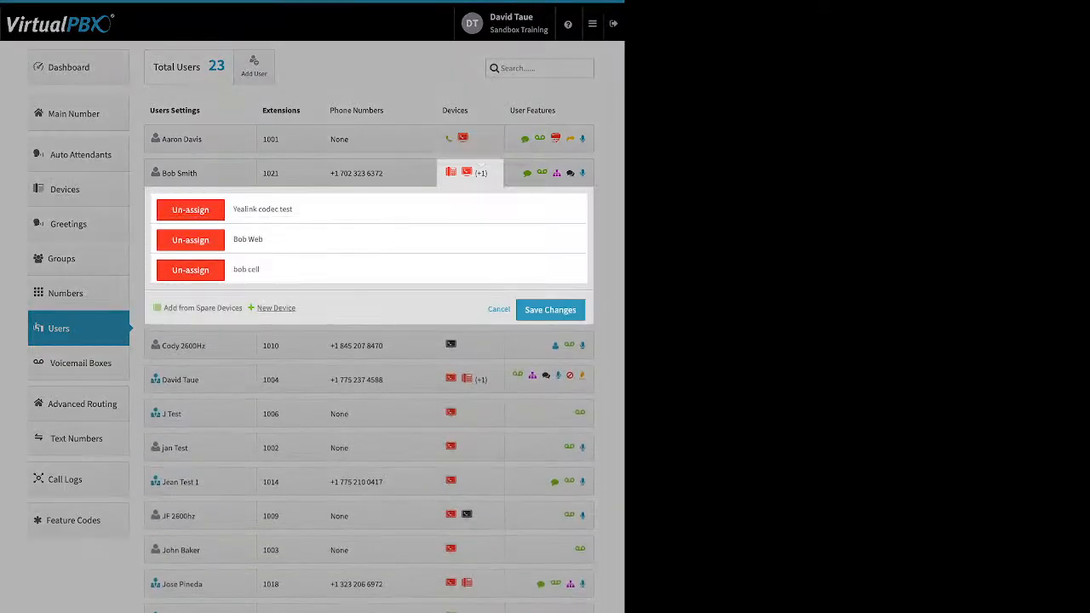
pyautogui.click(276, 307)
pyautogui.click(295, 359)
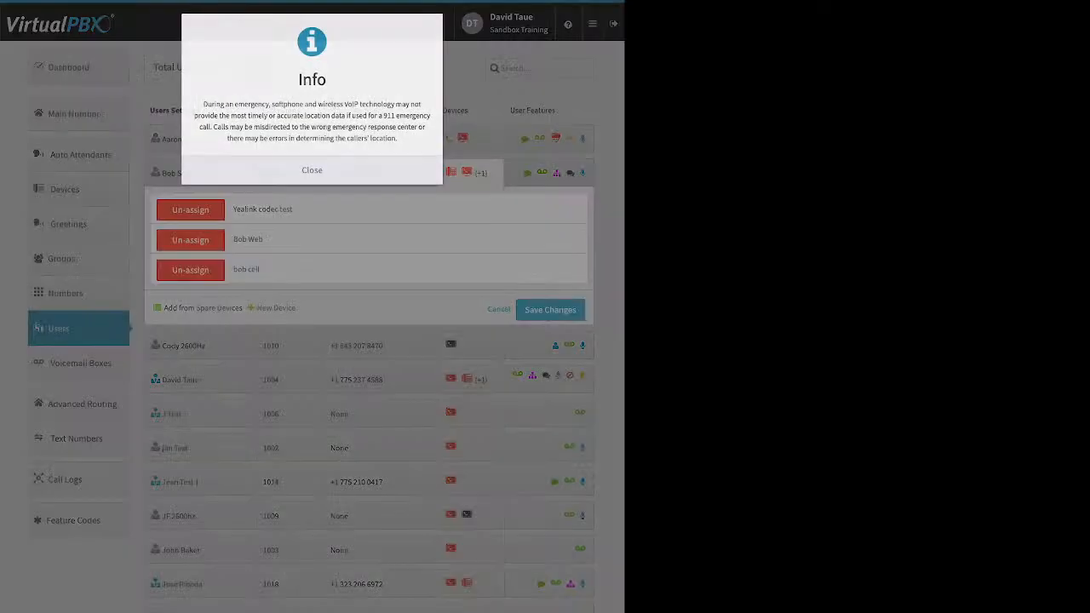
pyautogui.click(311, 170)
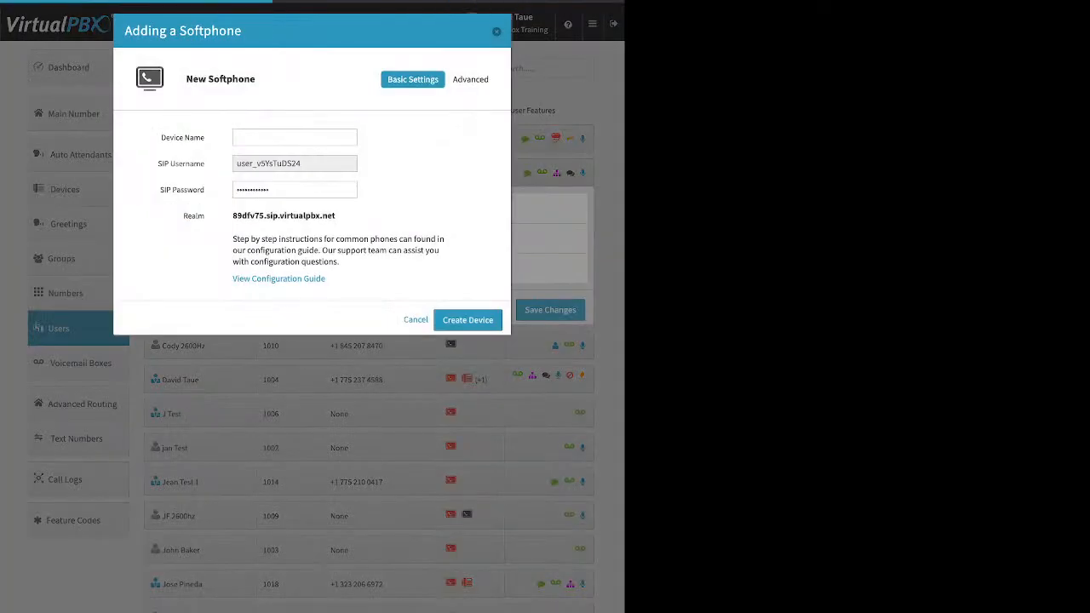
pyautogui.click(275, 303)
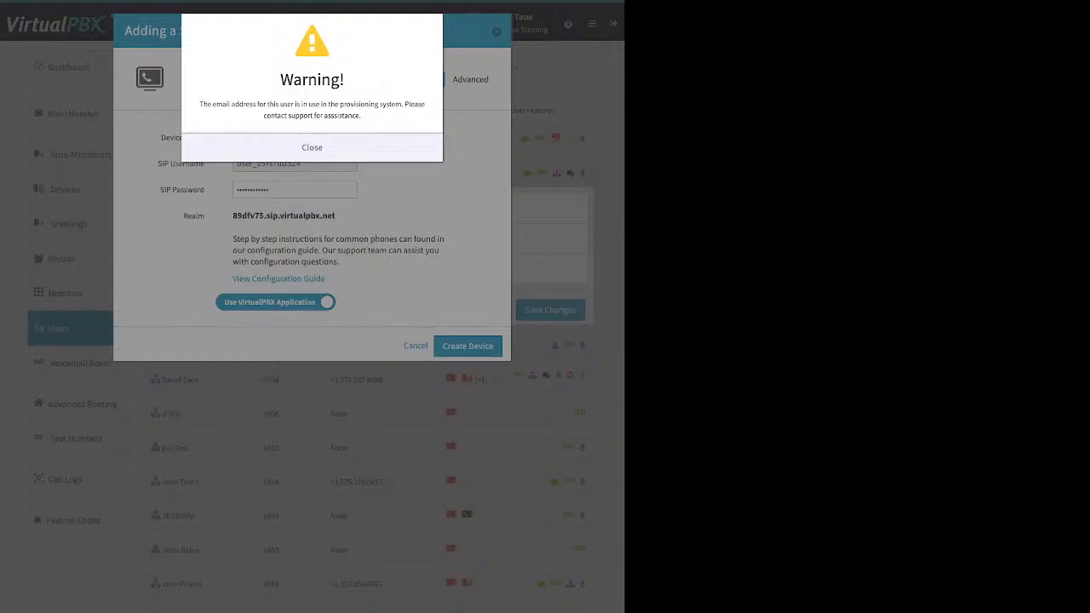
pyautogui.click(312, 147)
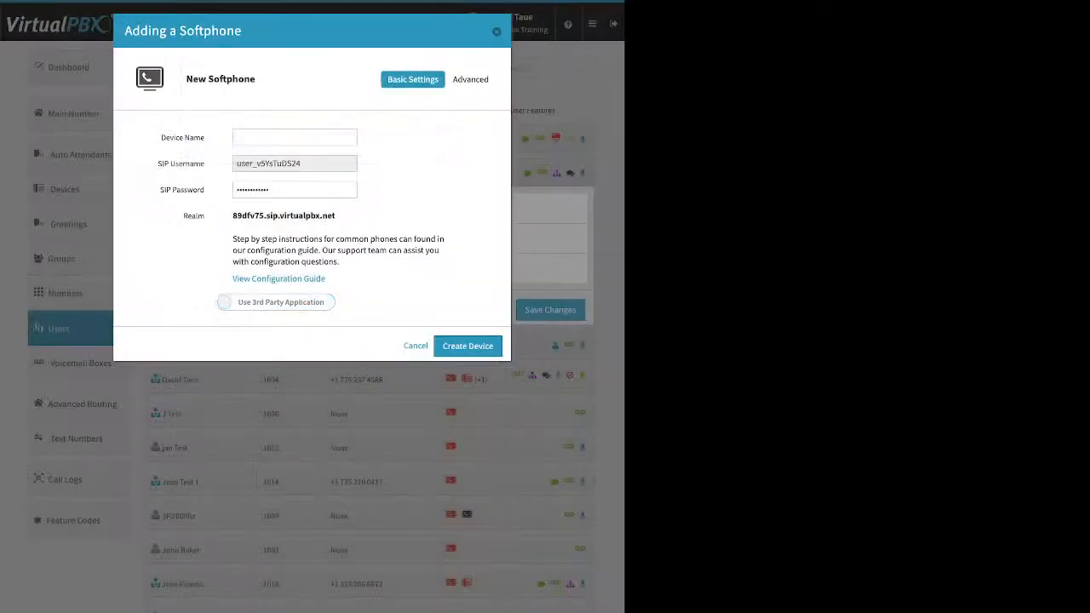
pyautogui.press('Escape')
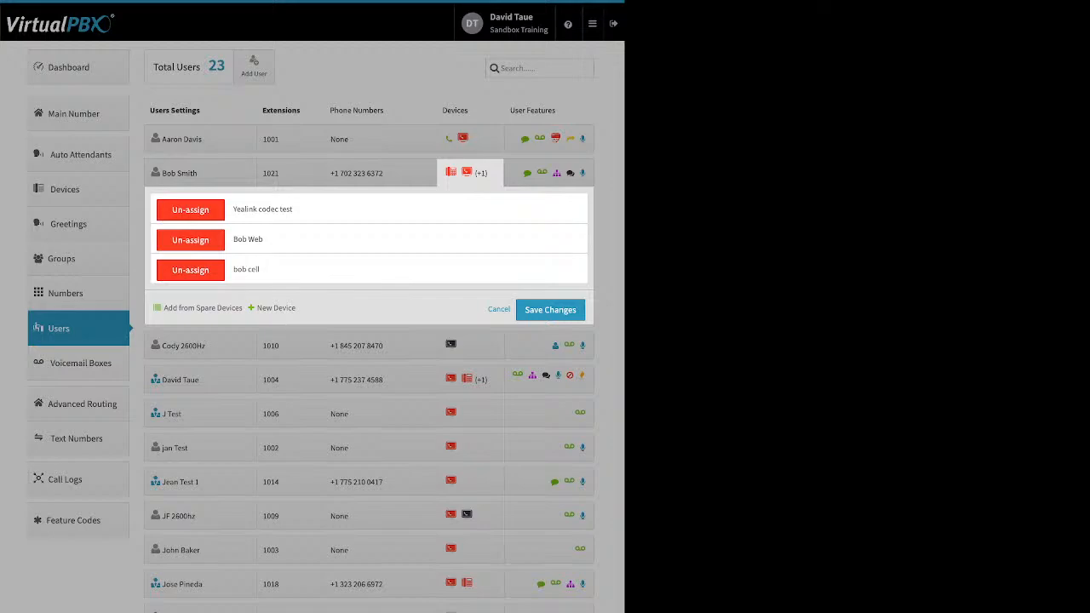
# Step: Start adding a Web Phone for extension 1021, then abandon it and close the device list
pyautogui.click(276, 308)
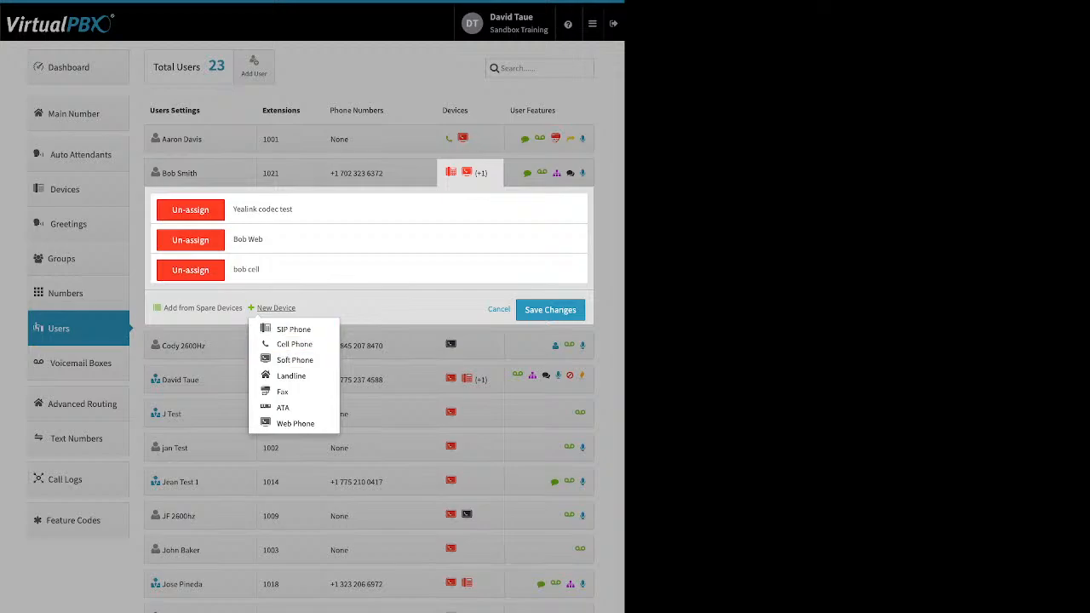
pyautogui.click(295, 424)
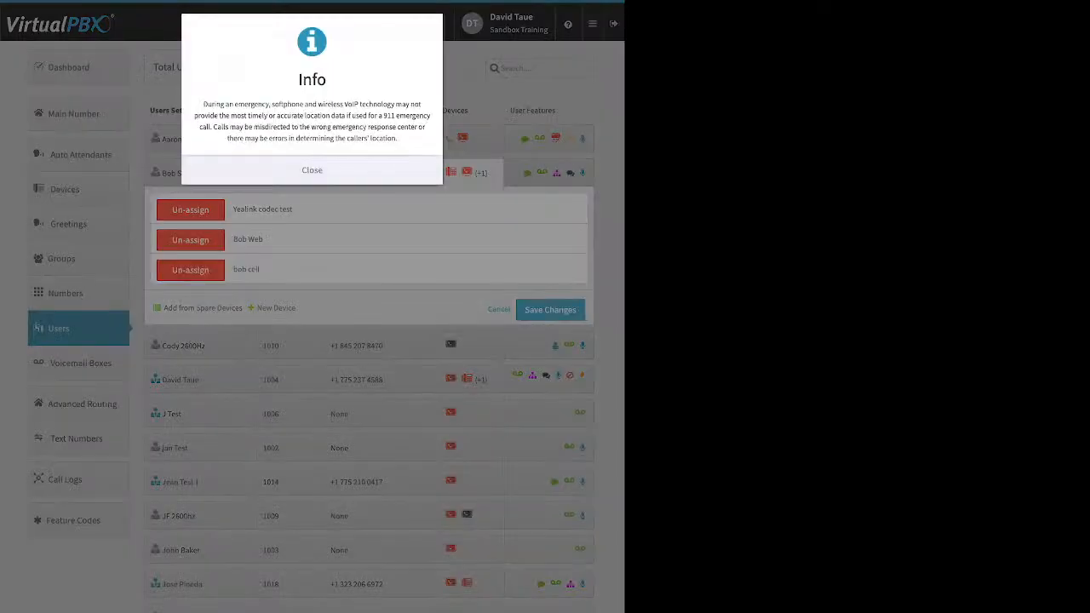
pyautogui.click(311, 170)
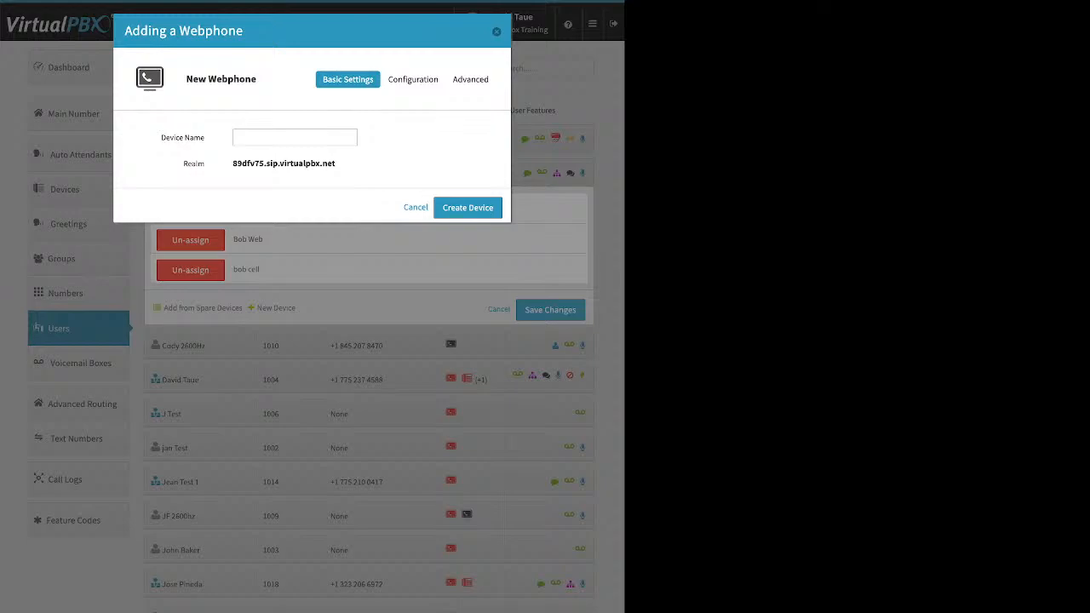
pyautogui.press('Escape')
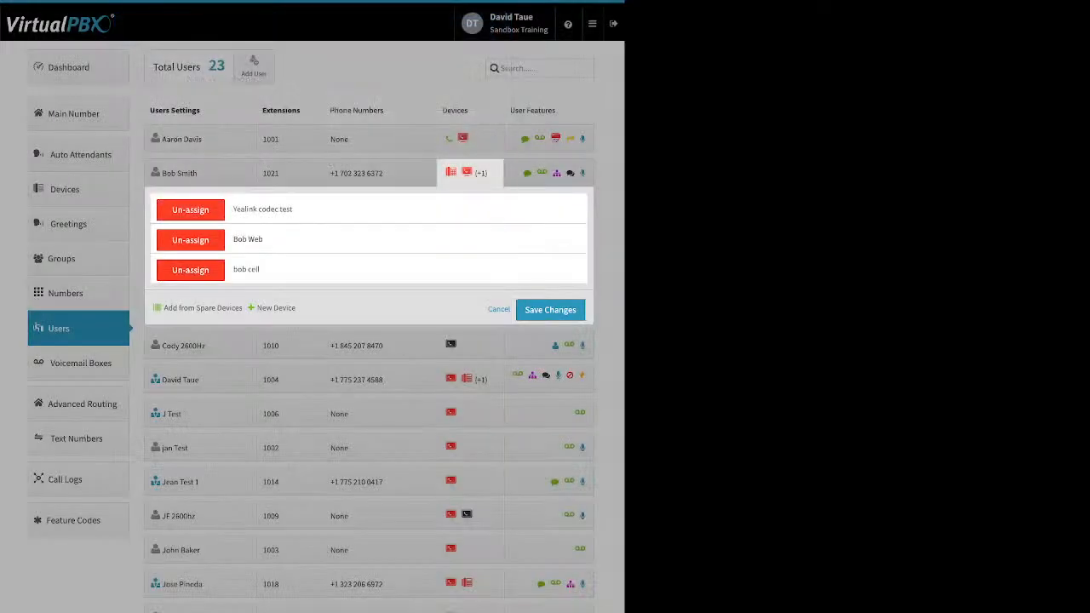
pyautogui.click(499, 309)
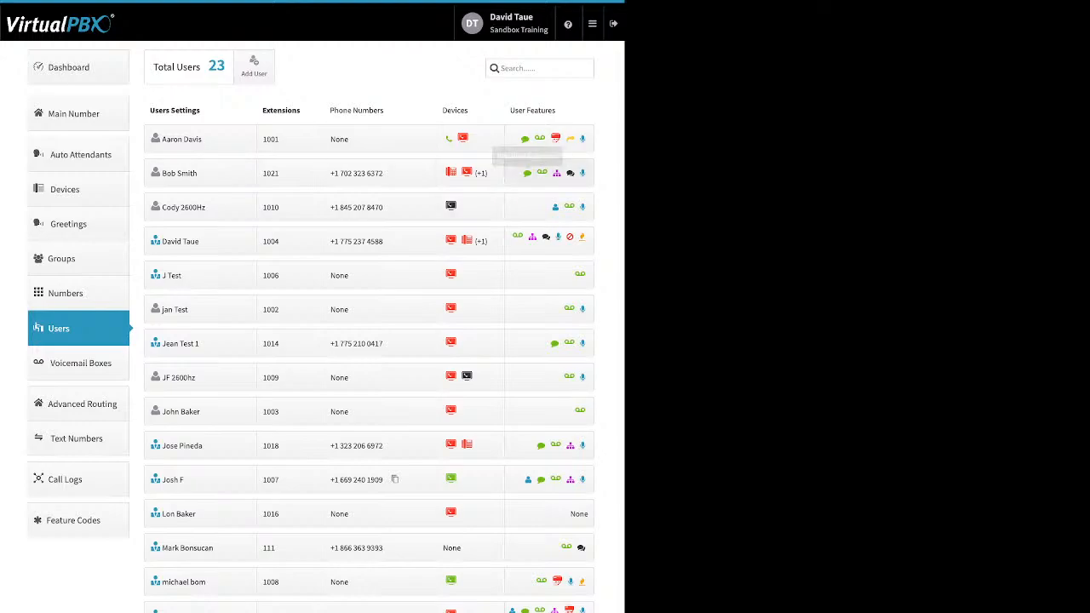
# Step: Turn extension 1021's custom Caller-ID Number on and back off, then close the dialog
pyautogui.click(528, 173)
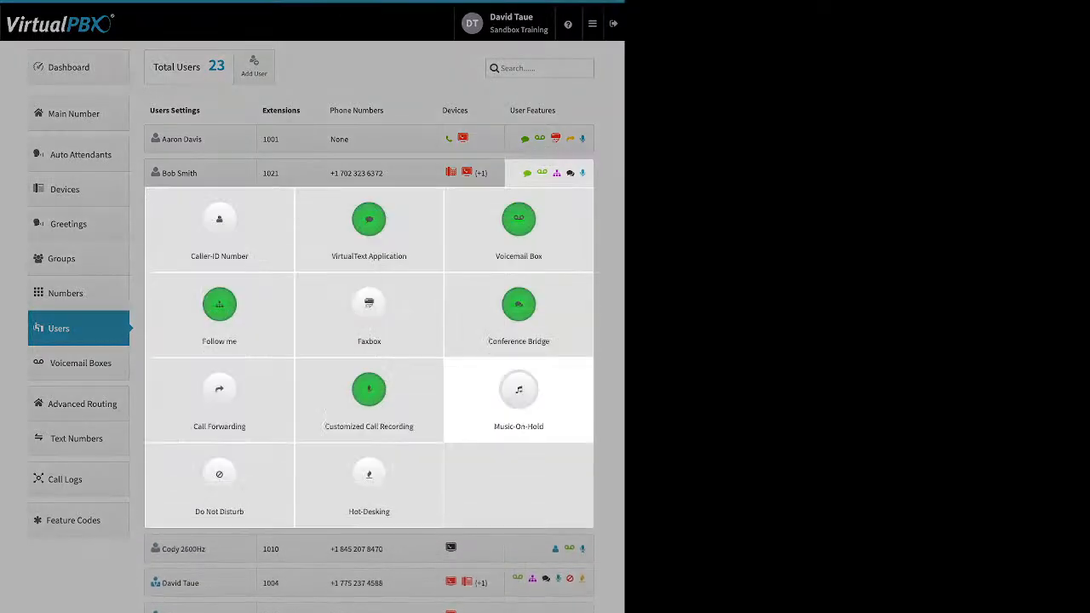
pyautogui.click(219, 224)
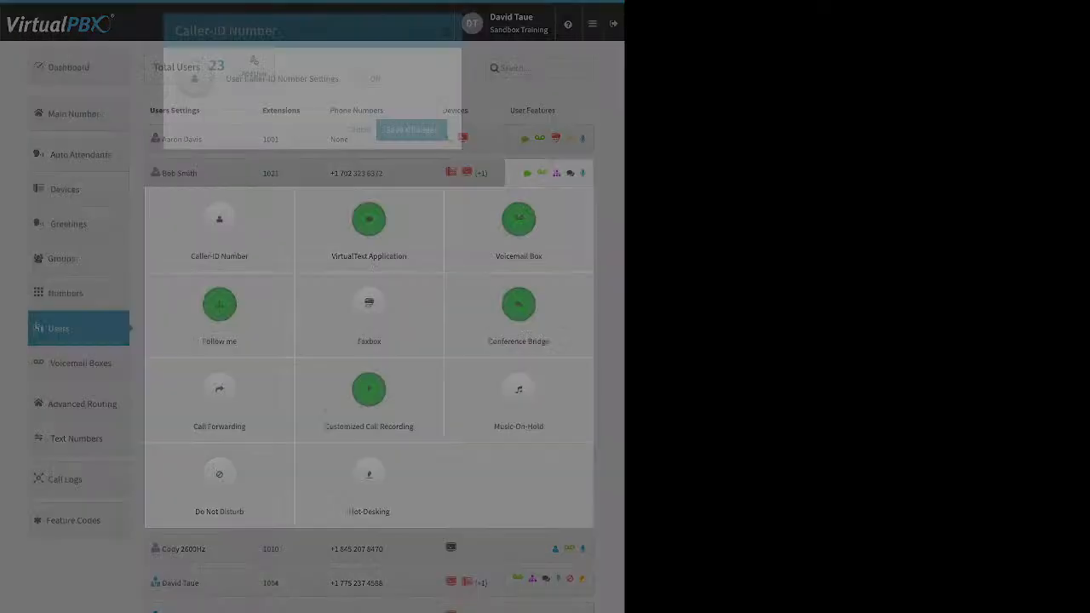
pyautogui.click(370, 79)
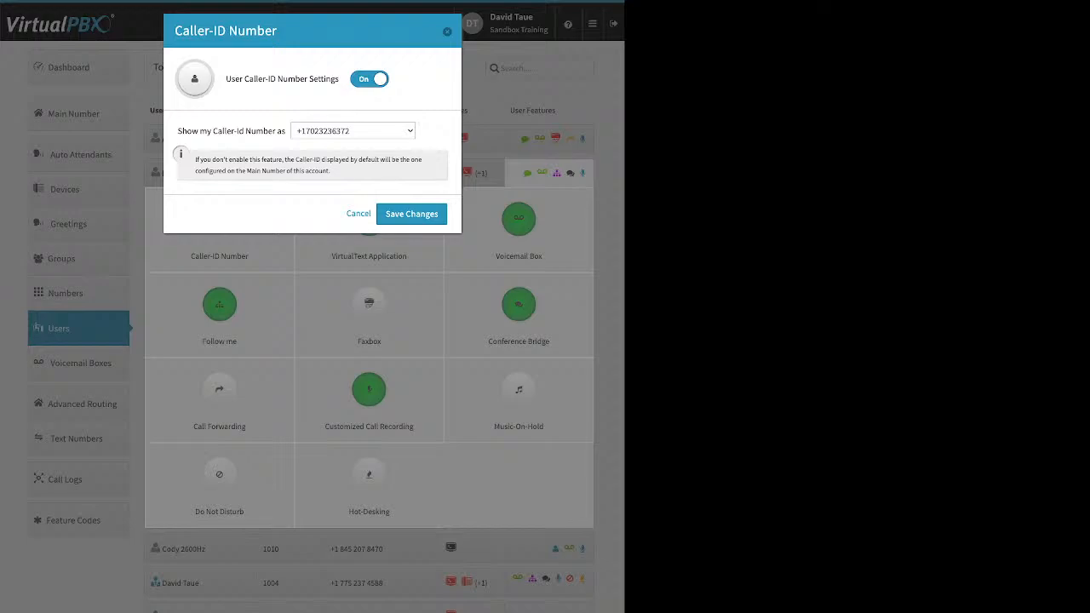
pyautogui.click(370, 79)
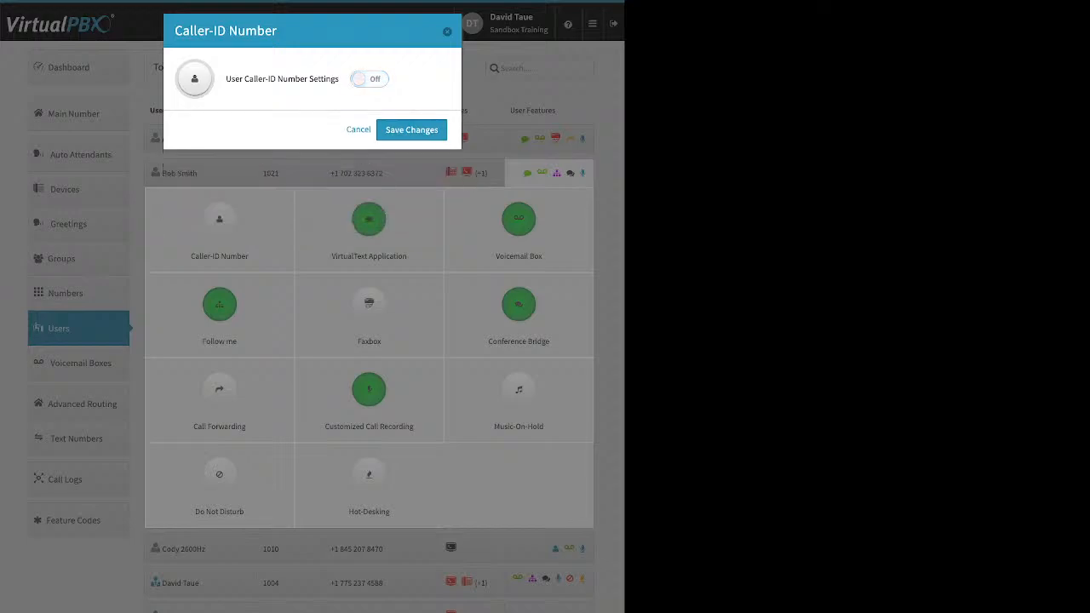
pyautogui.click(447, 31)
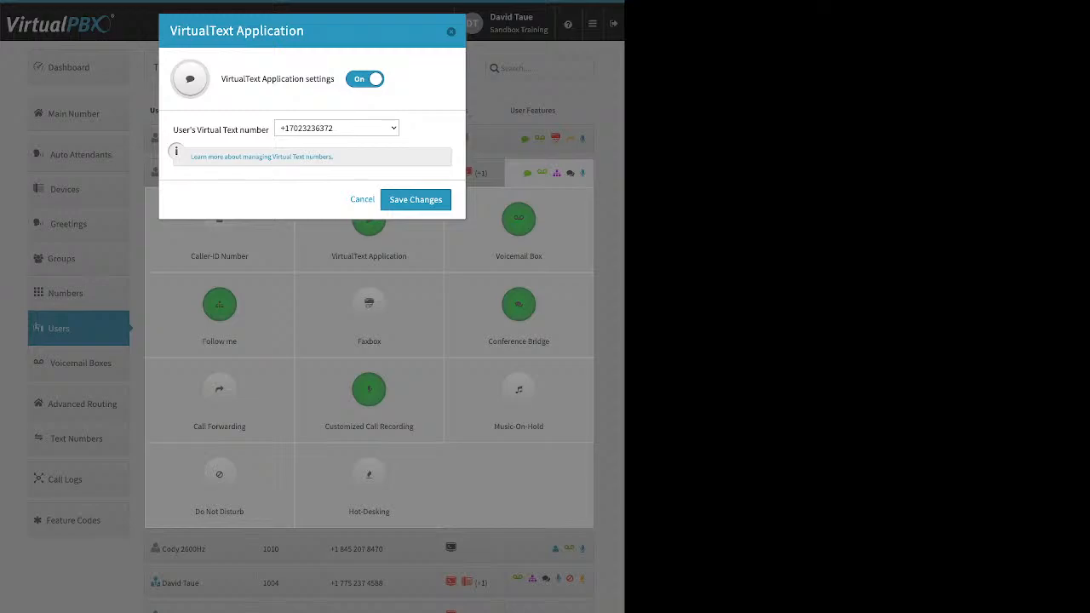
# Step: Close the VirtualText Application dialog without making changes
pyautogui.press('Escape')
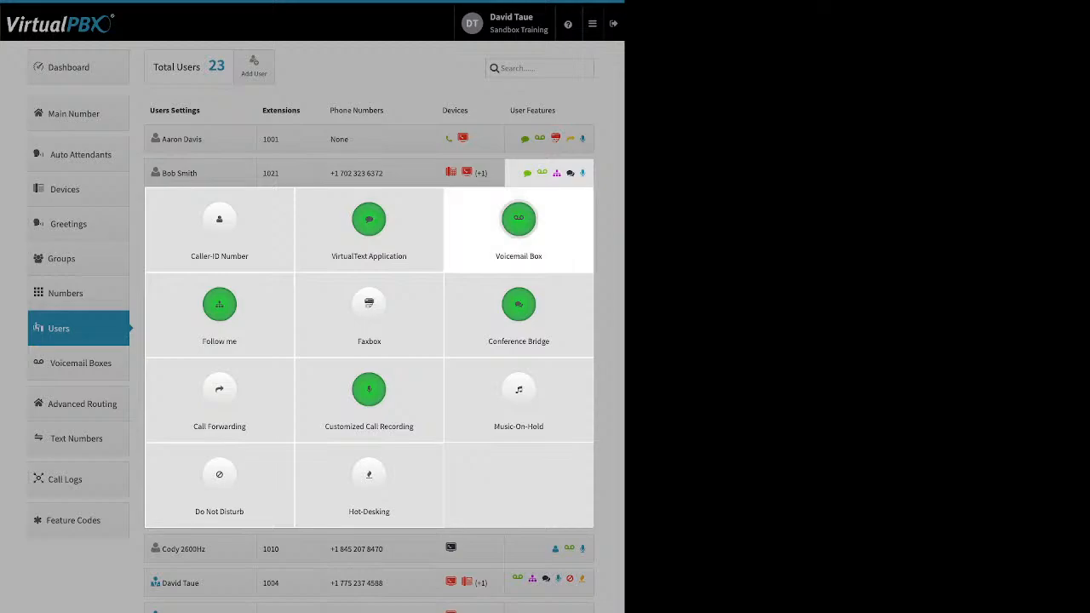
# Step: In extension 1021's Voicemail Box, enable deleting messages after the e-mail notification and save
pyautogui.click(519, 220)
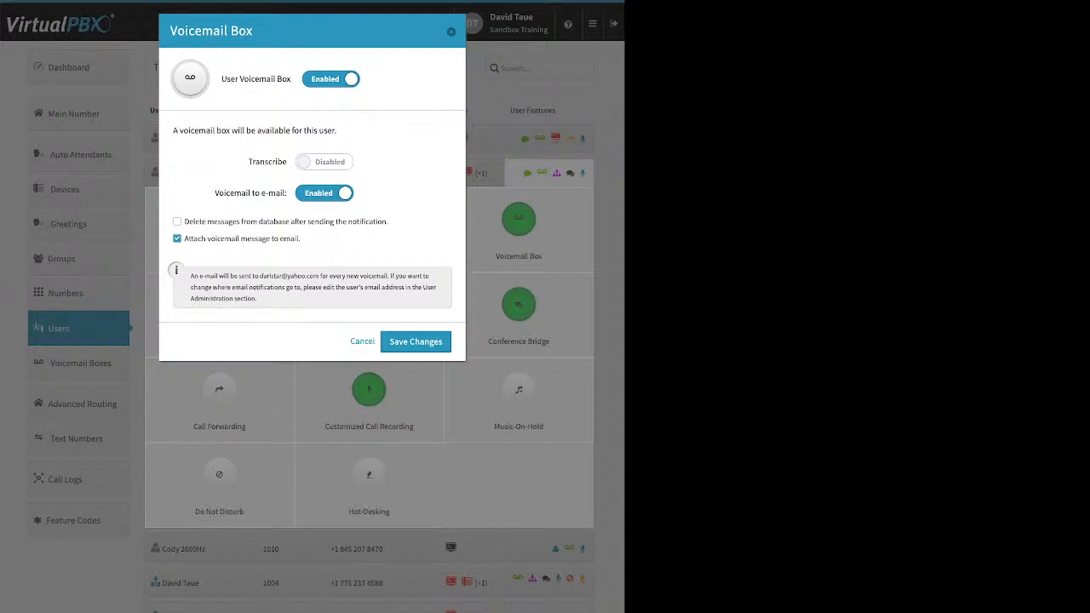
pyautogui.moveTo(249, 162); pyautogui.dragTo(288, 162)
pyautogui.moveTo(224, 193); pyautogui.dragTo(280, 194)
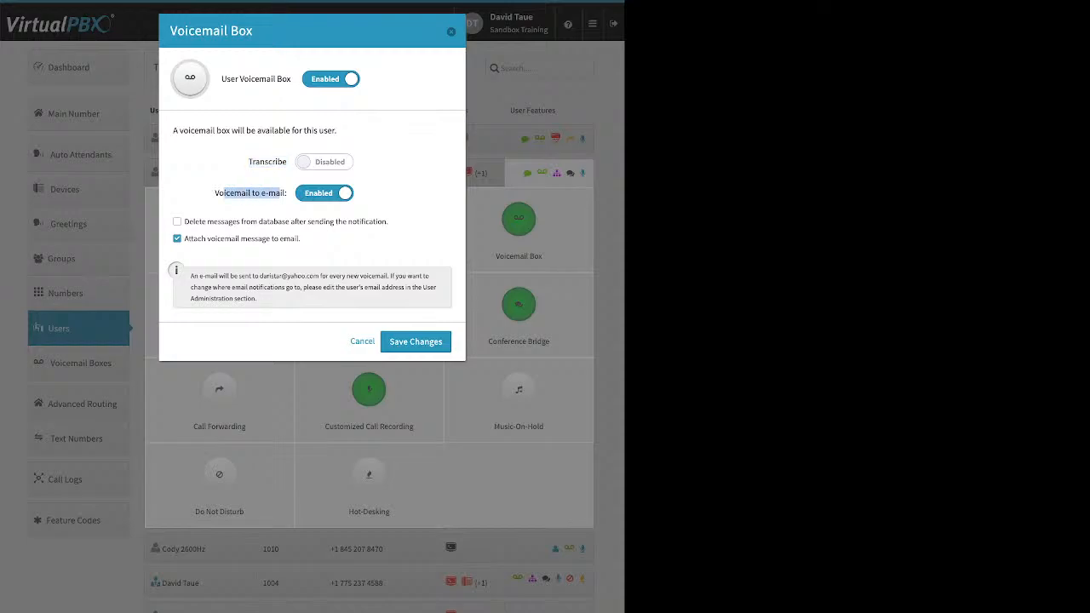
pyautogui.moveTo(185, 239); pyautogui.dragTo(300, 239)
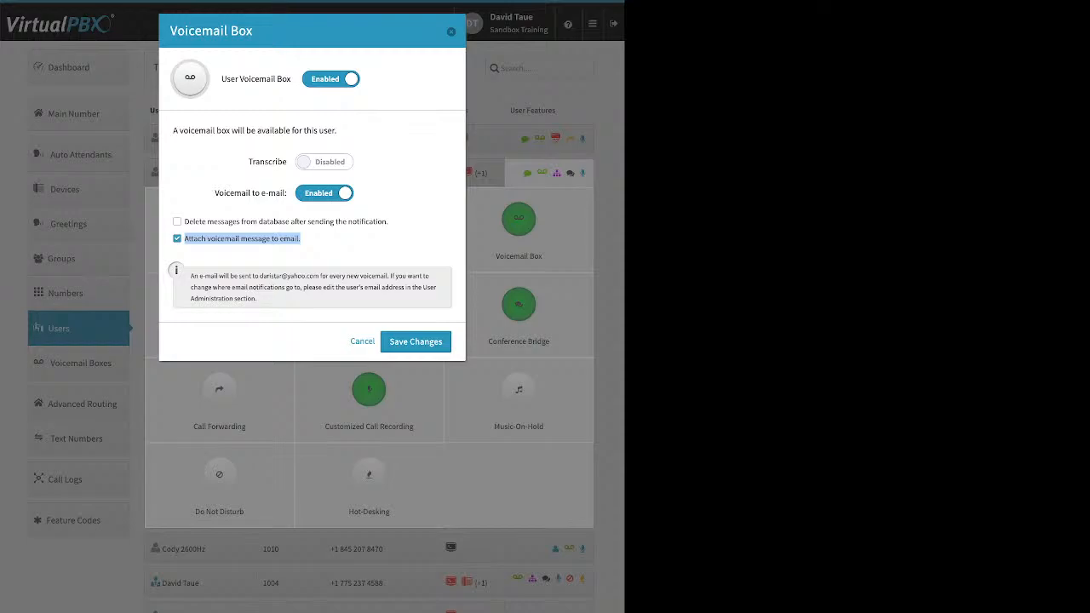
pyautogui.moveTo(390, 222); pyautogui.dragTo(185, 222)
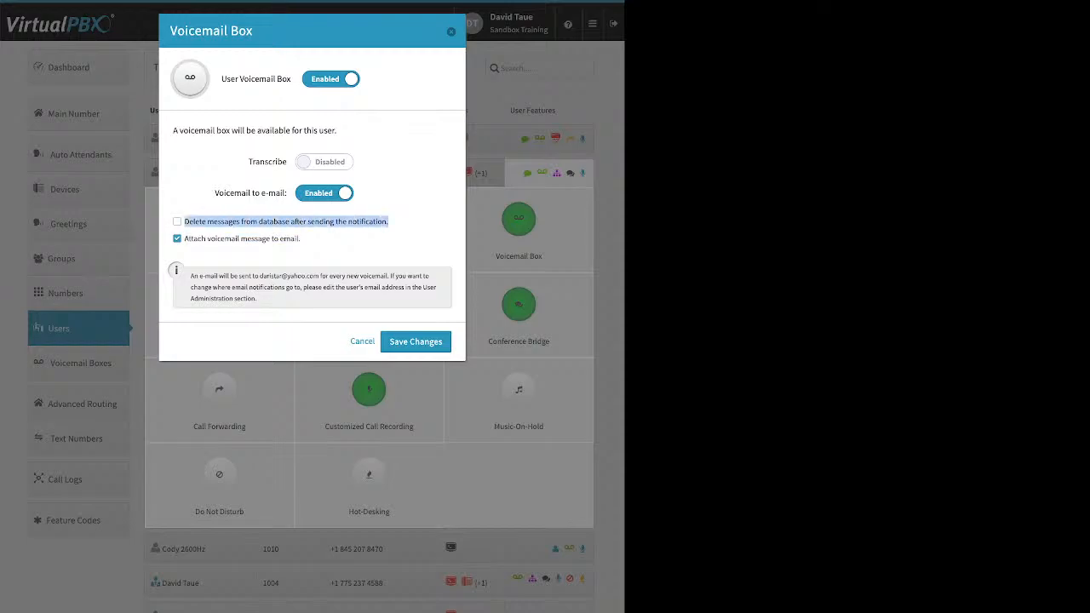
pyautogui.click(177, 222)
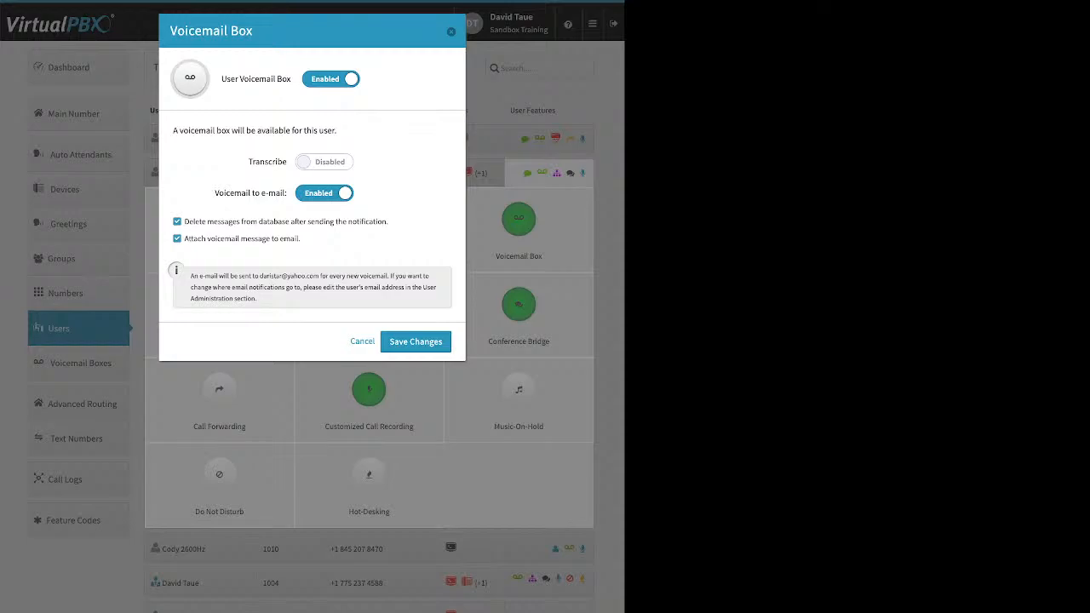
pyautogui.click(452, 32)
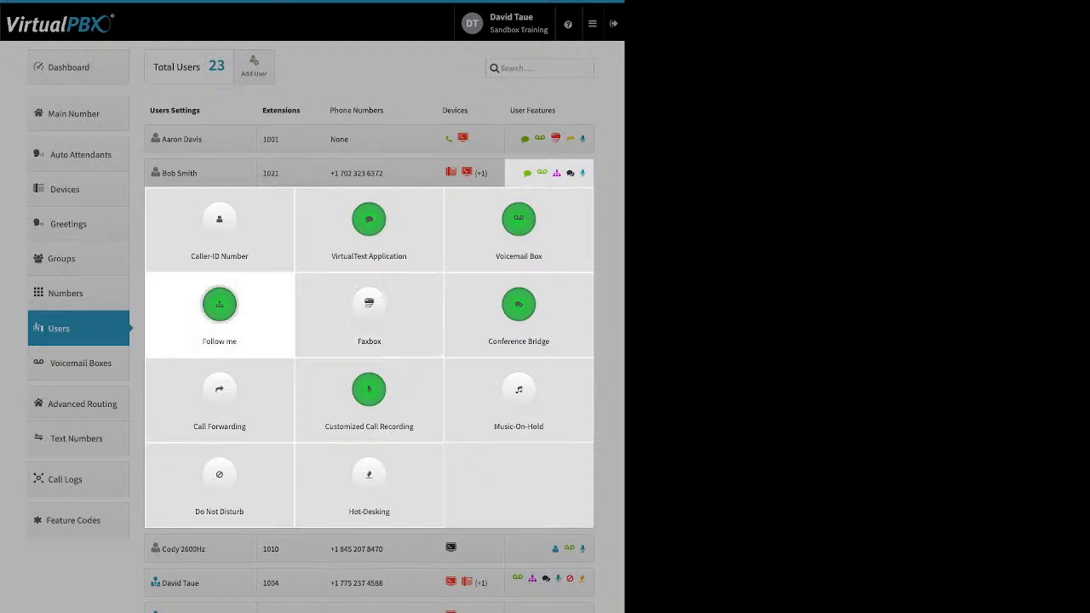
# Step: Open Follow me, shrink the Yealink device's ring window to zero, and toggle Follow me off
pyautogui.click(219, 307)
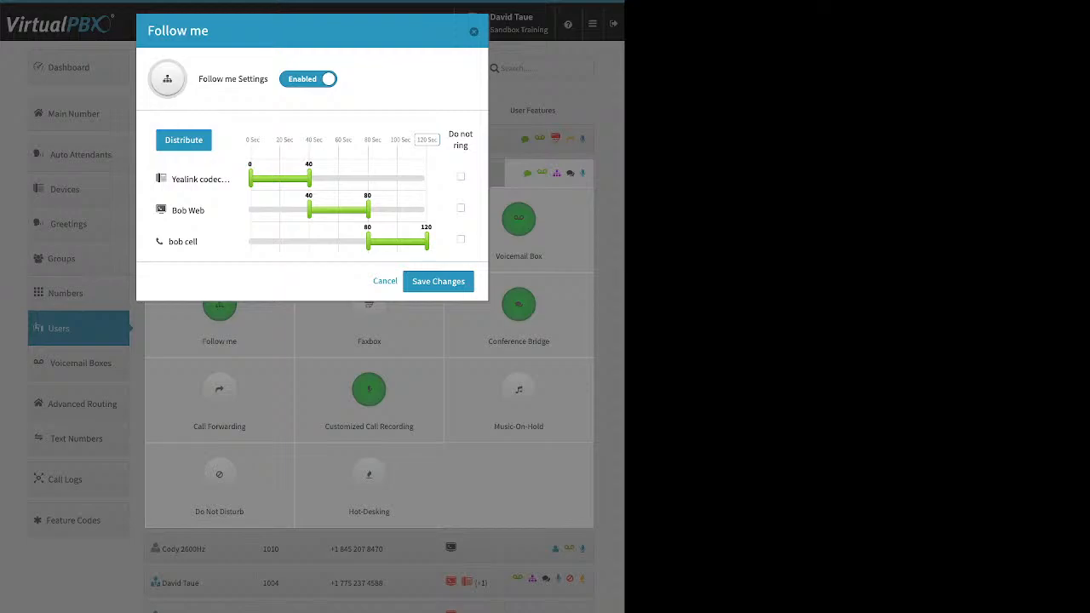
pyautogui.moveTo(309, 178); pyautogui.dragTo(251, 178)
pyautogui.click(309, 79)
pyautogui.click(309, 79)
pyautogui.click(309, 79)
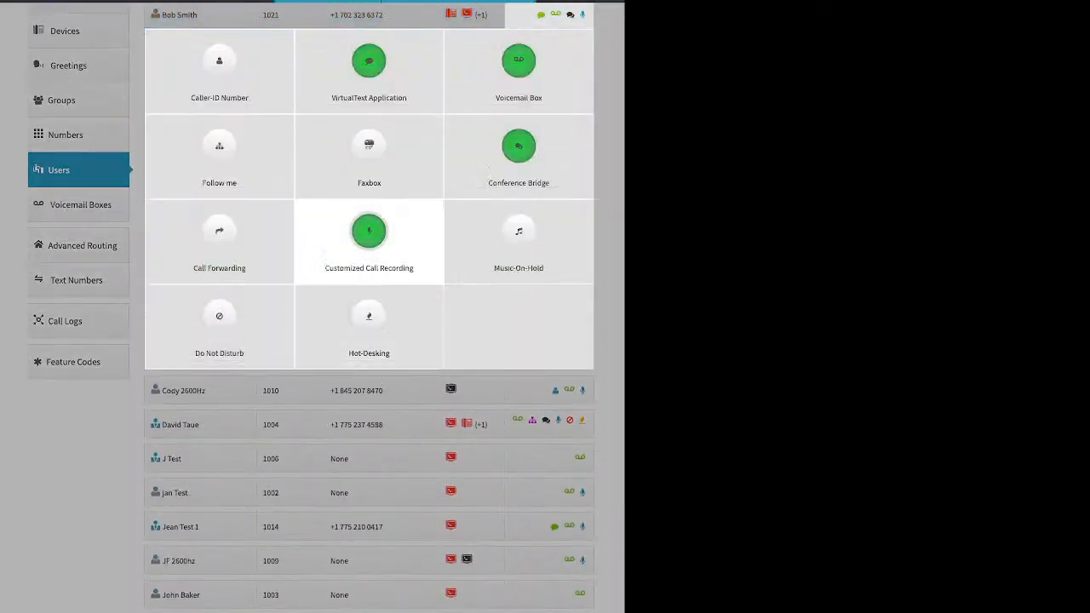
# Step: Reopen Follow me, enable it, and let the Yealink, web and cell phone devices ring again
pyautogui.click(220, 147)
pyautogui.click(308, 79)
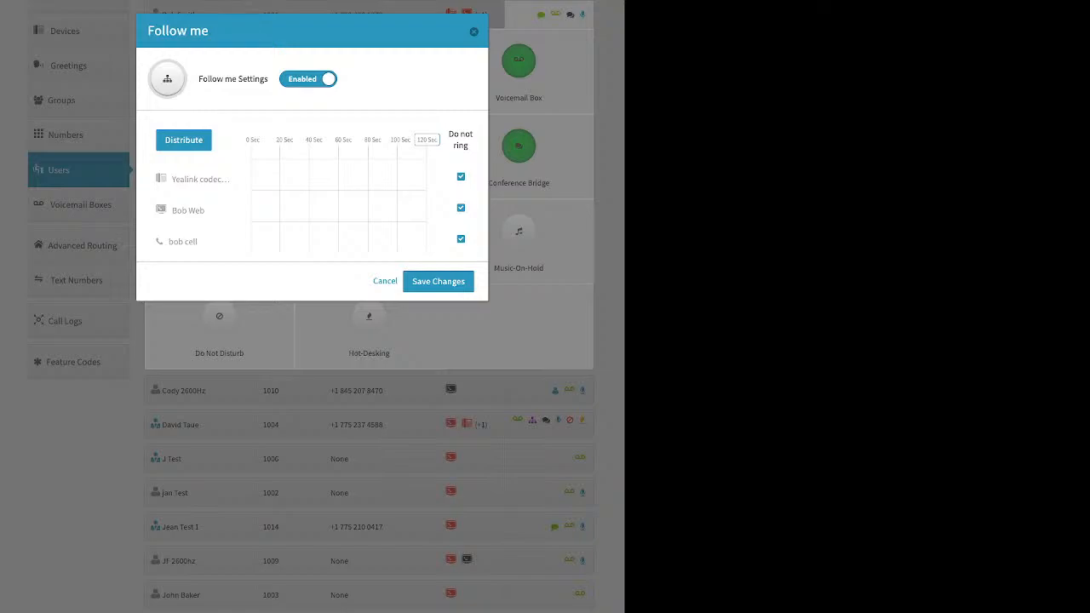
pyautogui.click(461, 177)
pyautogui.click(461, 208)
pyautogui.click(461, 239)
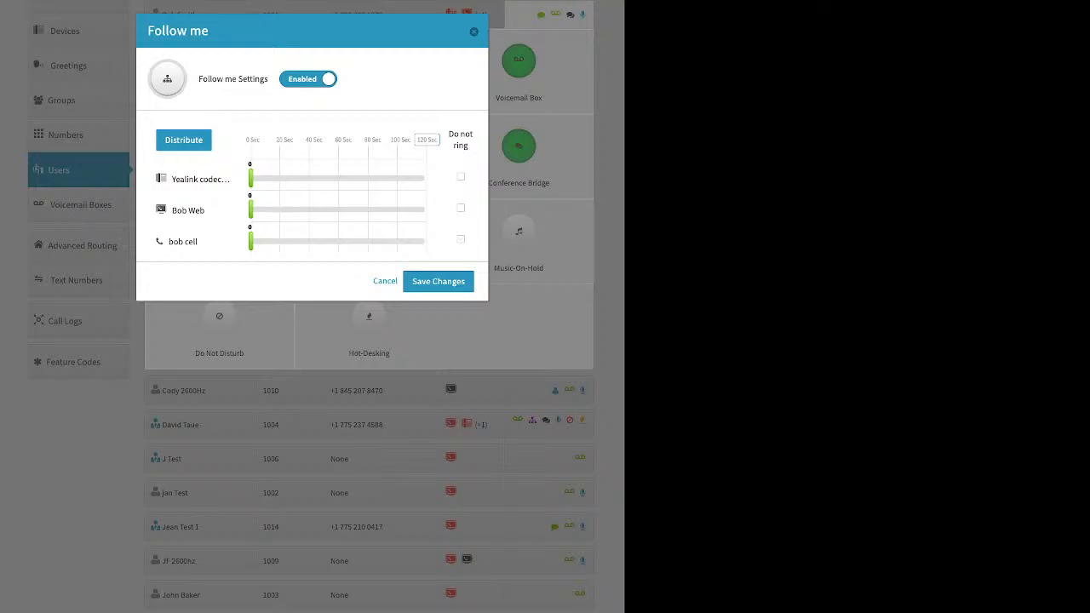
# Step: Spread the 120-second ring time evenly, try reordering the devices, then close without saving
pyautogui.moveTo(438, 140)
pyautogui.mouseDown()
pyautogui.moveTo(380, 140)
pyautogui.moveTo(422, 139)
pyautogui.mouseUp()
pyautogui.click(183, 140)
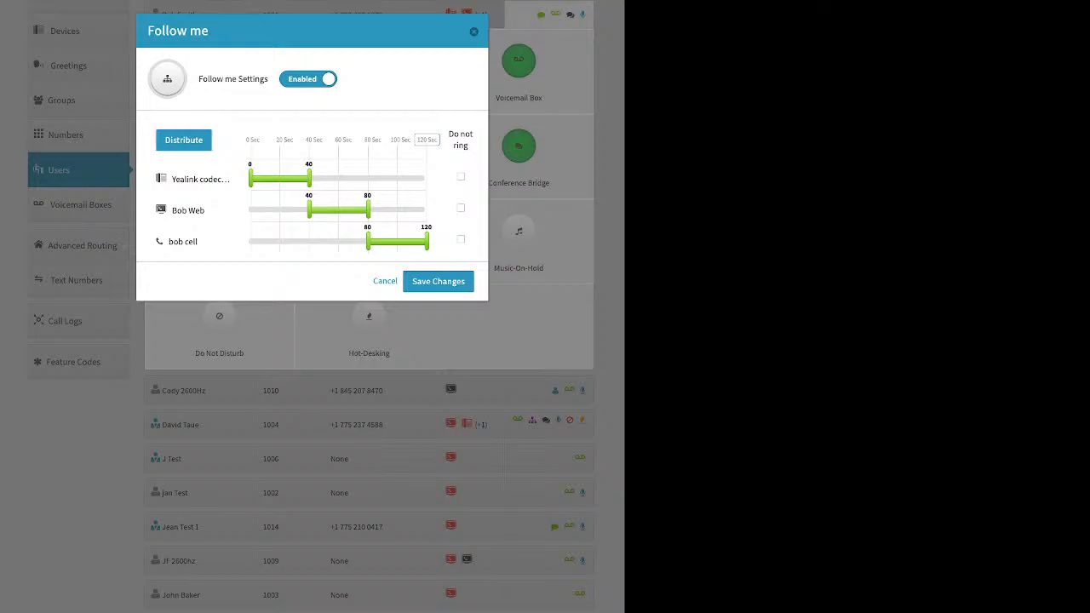
pyautogui.moveTo(169, 242); pyautogui.dragTo(432, 230)
pyautogui.moveTo(201, 179); pyautogui.dragTo(276, 246)
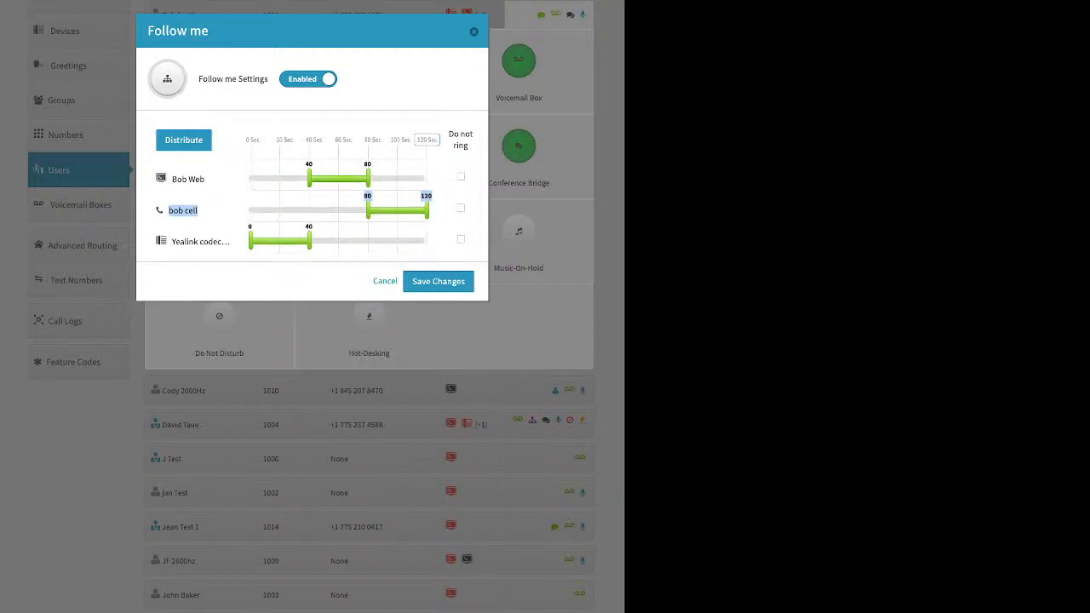
pyautogui.moveTo(201, 210); pyautogui.dragTo(277, 174)
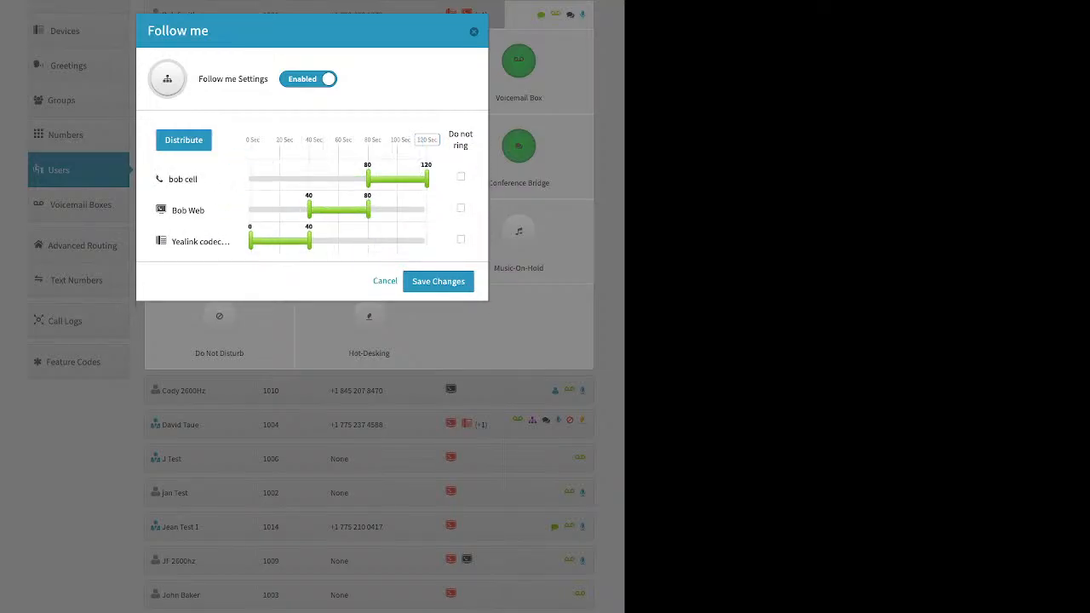
pyautogui.click(183, 139)
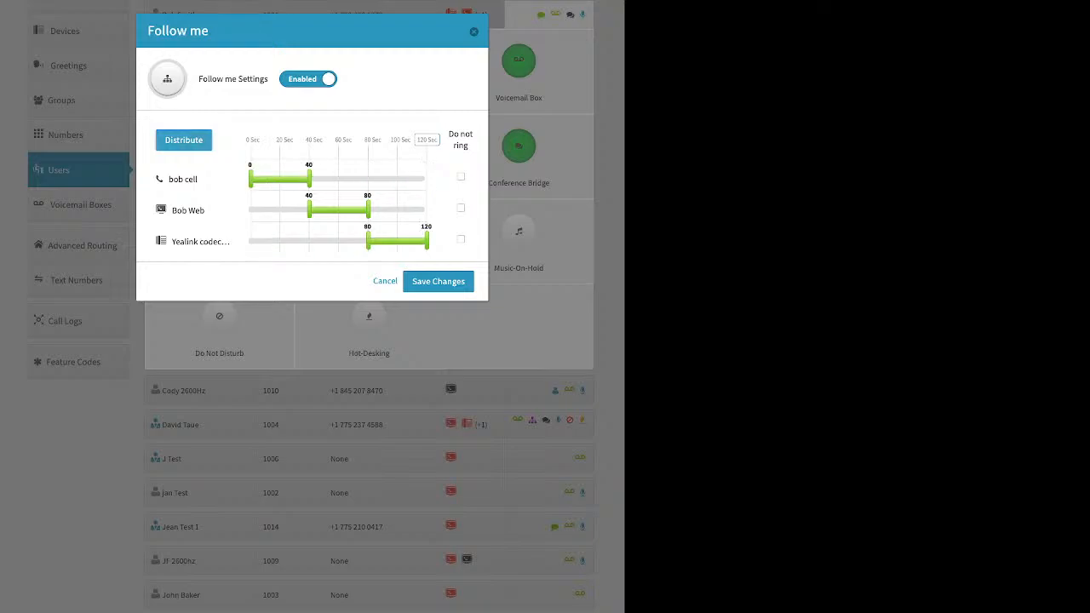
pyautogui.moveTo(183, 179); pyautogui.dragTo(201, 210)
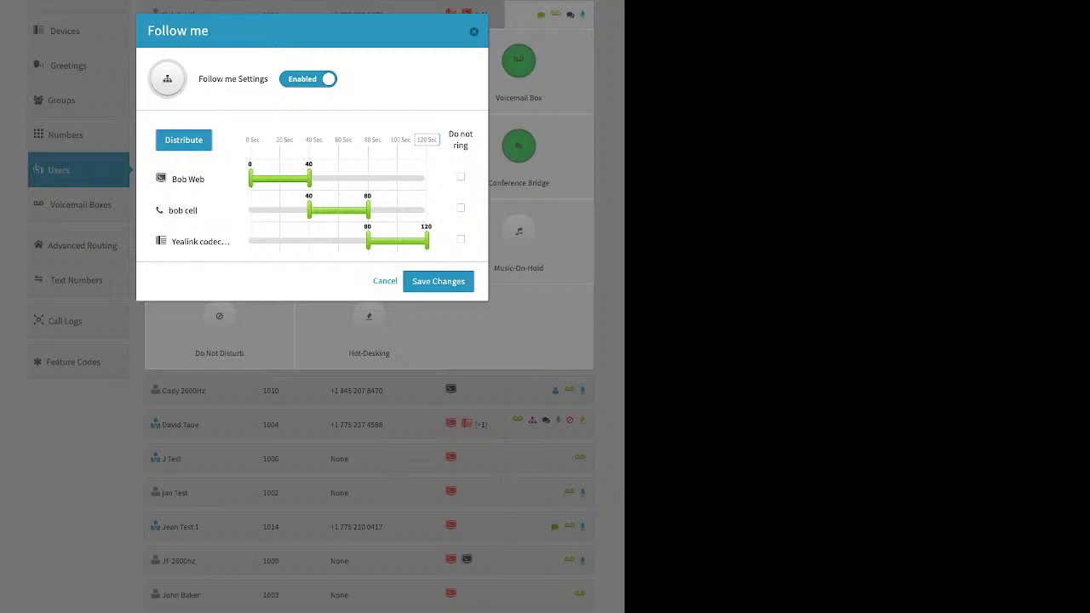
pyautogui.click(474, 32)
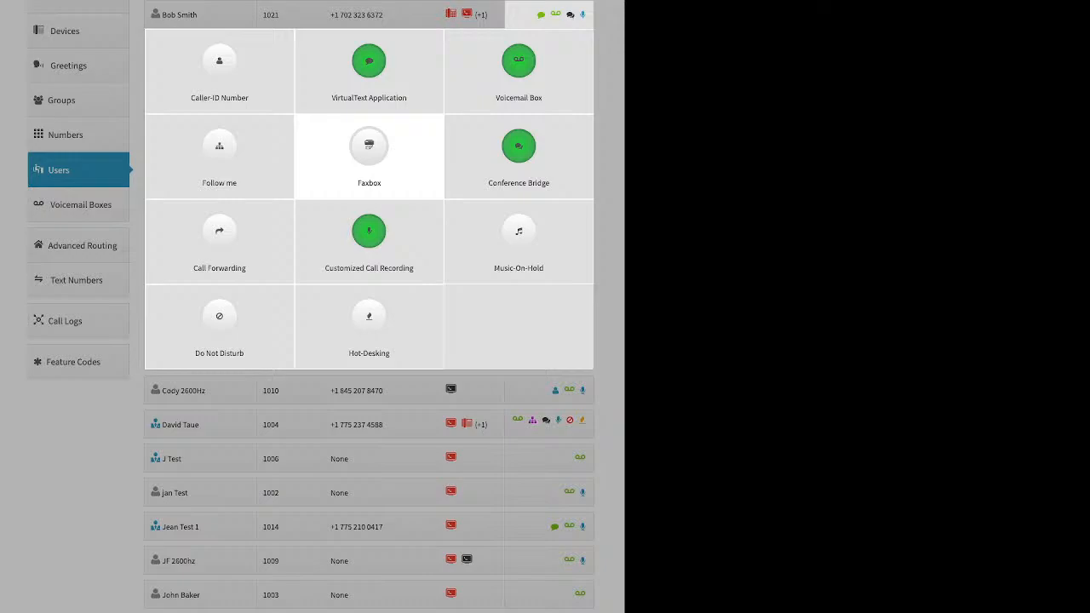
pyautogui.click(369, 146)
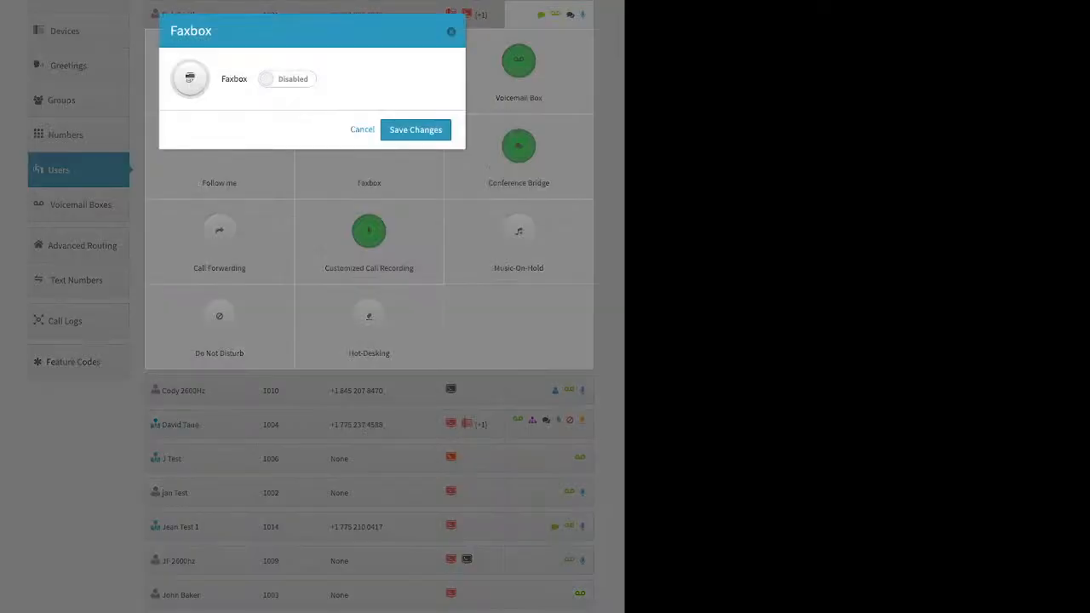
pyautogui.click(287, 79)
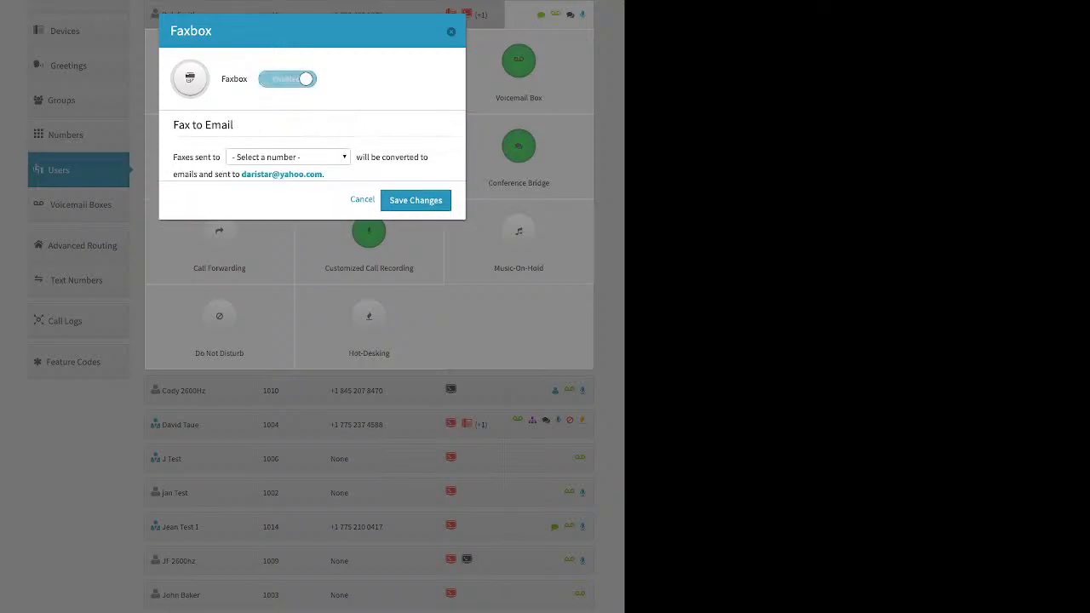
pyautogui.click(287, 163)
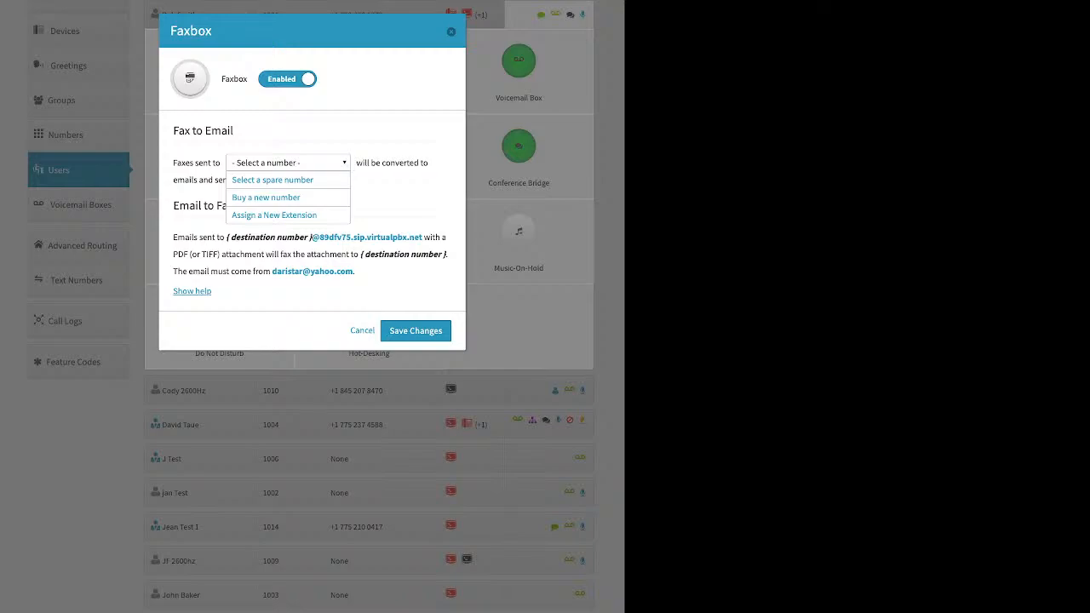
pyautogui.click(452, 32)
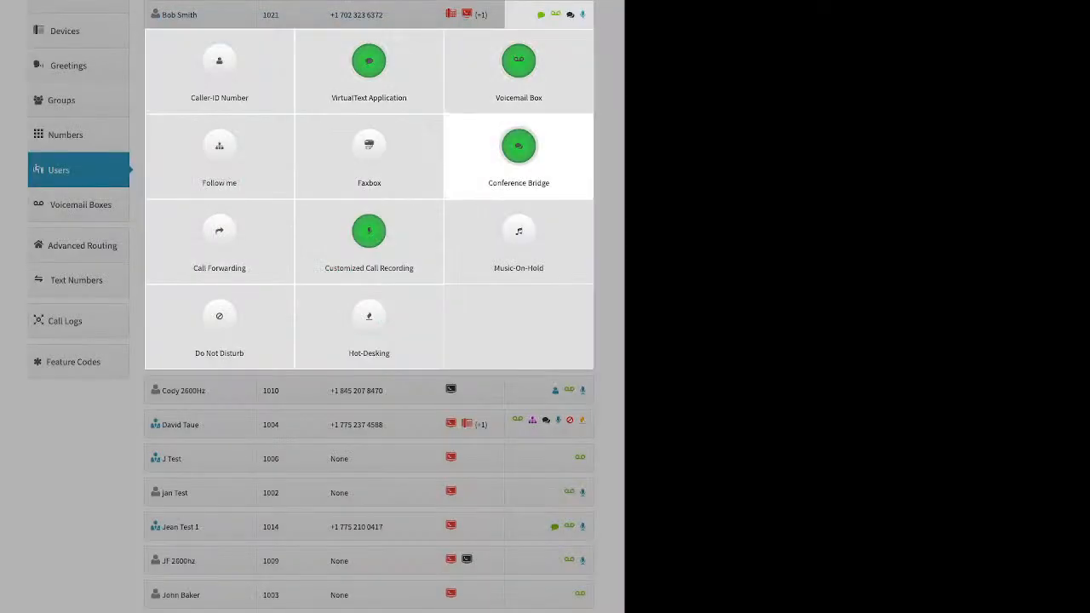
pyautogui.click(519, 147)
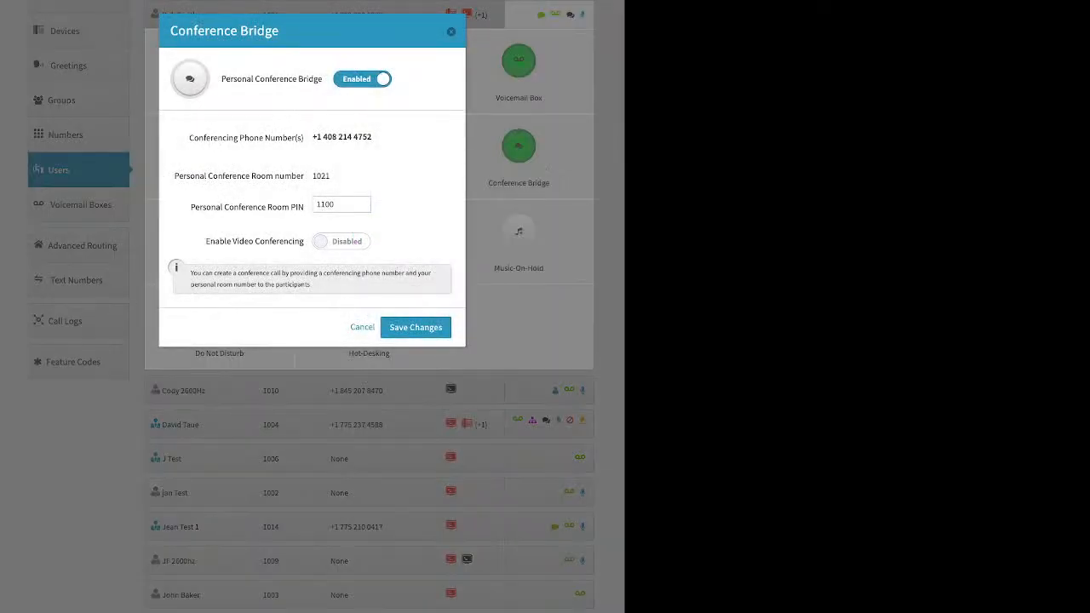
pyautogui.moveTo(191, 207); pyautogui.dragTo(305, 207)
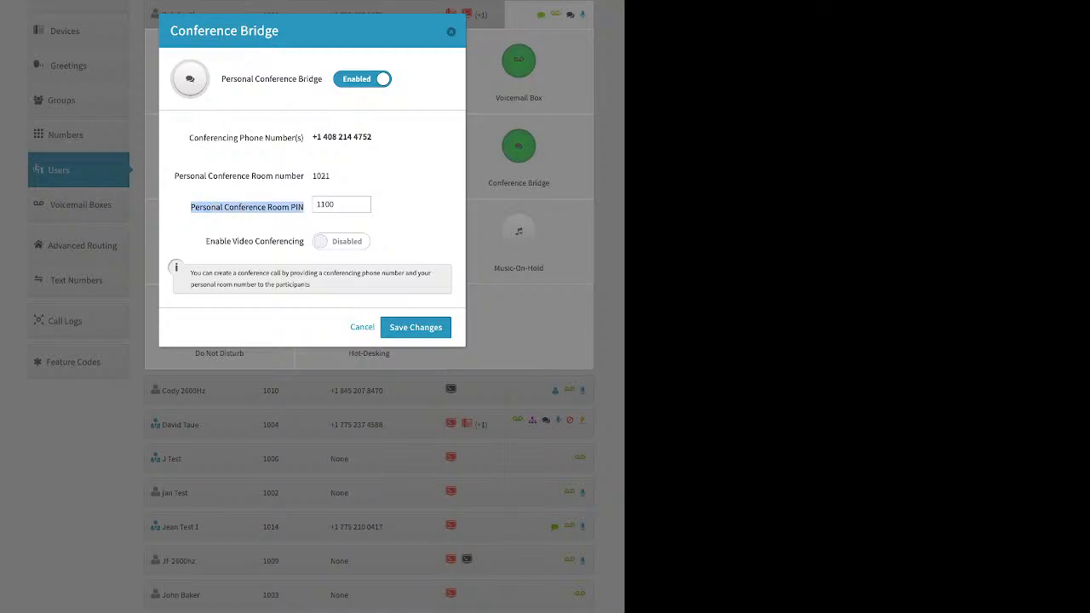
pyautogui.moveTo(205, 241); pyautogui.dragTo(305, 241)
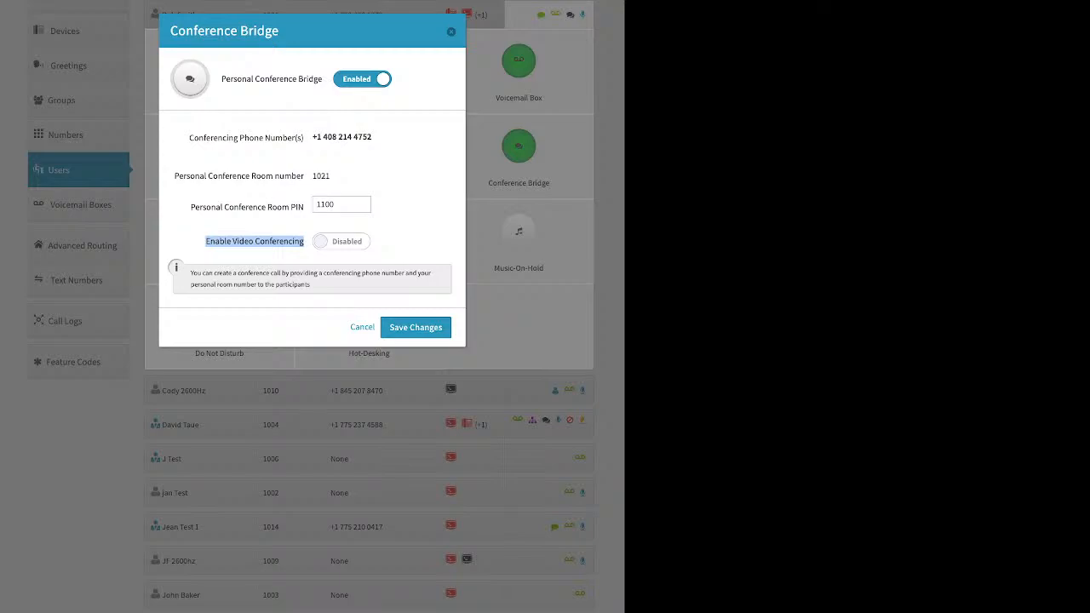
pyautogui.click(452, 32)
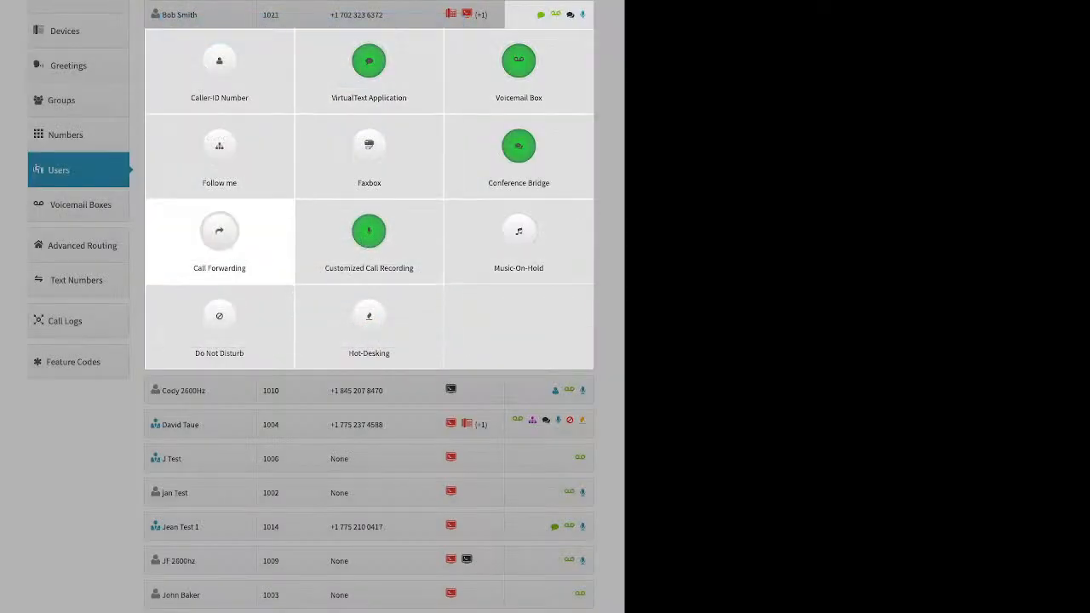
pyautogui.click(220, 231)
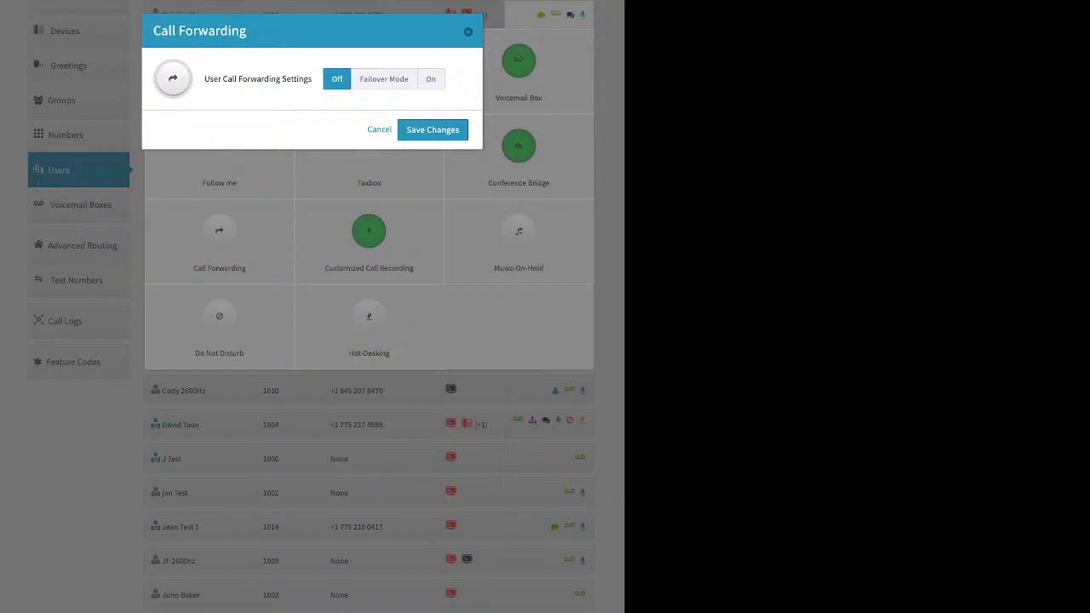
pyautogui.click(384, 79)
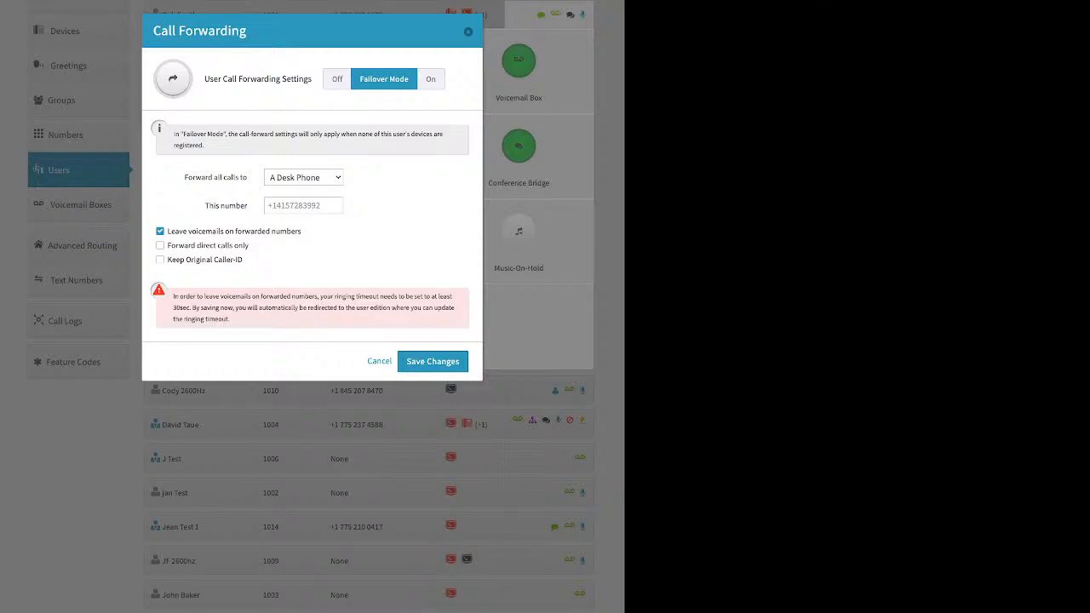
pyautogui.click(303, 205)
pyautogui.click(468, 32)
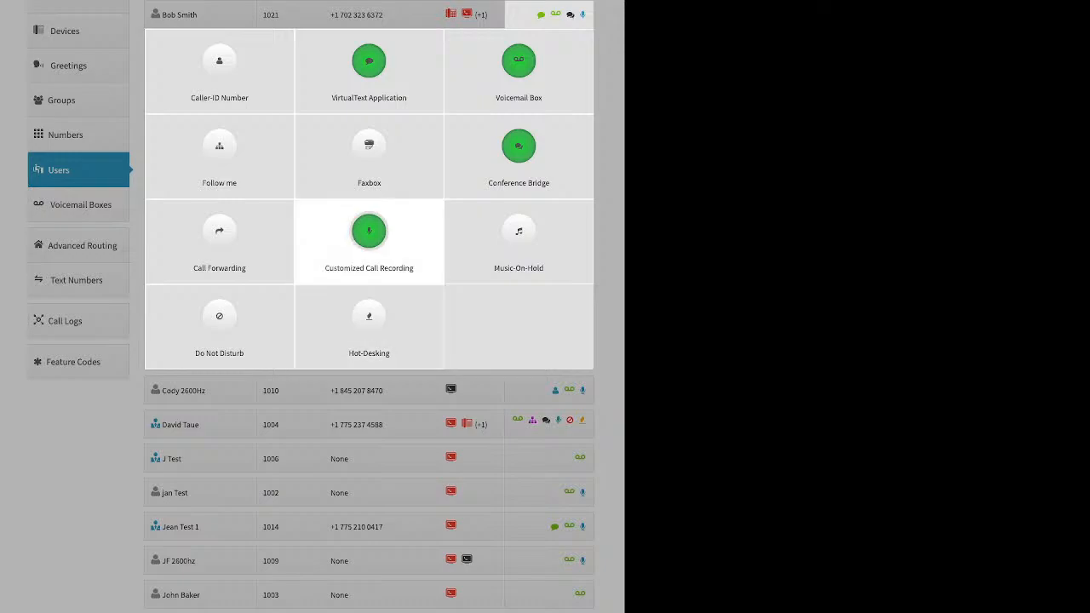
# Step: Reset all recording rows to Account Default, turn Inbound and Outbound External On, and save
pyautogui.click(369, 232)
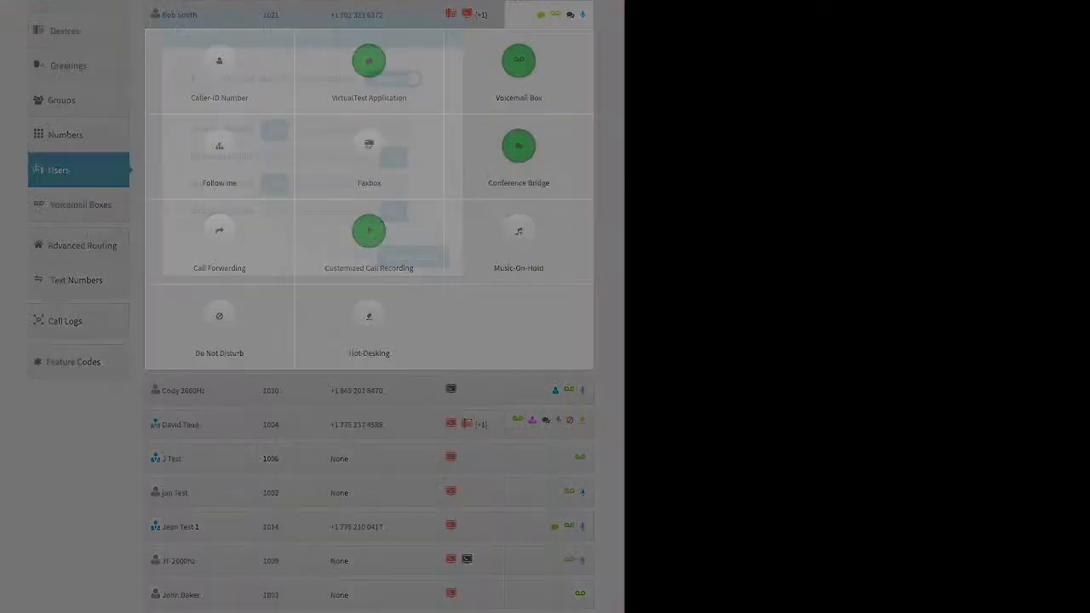
pyautogui.click(334, 130)
pyautogui.click(334, 157)
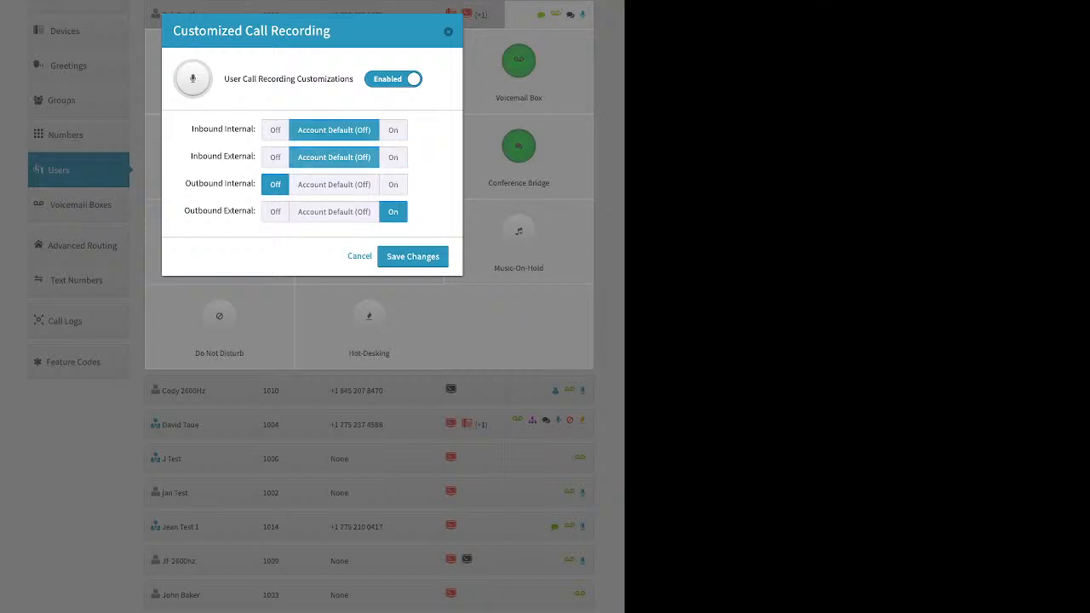
pyautogui.click(334, 184)
pyautogui.click(333, 212)
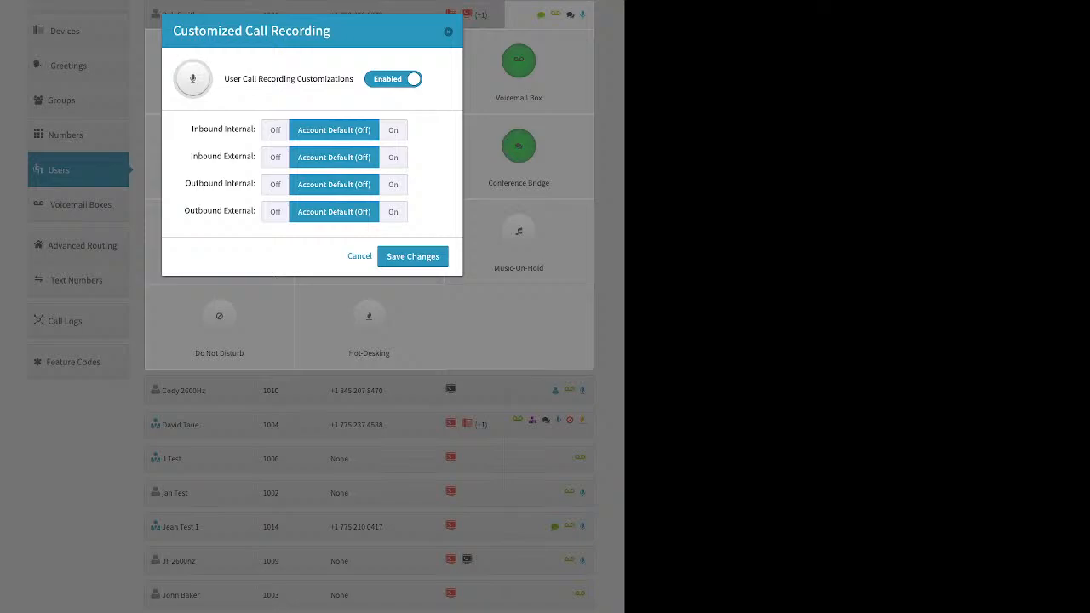
pyautogui.click(393, 158)
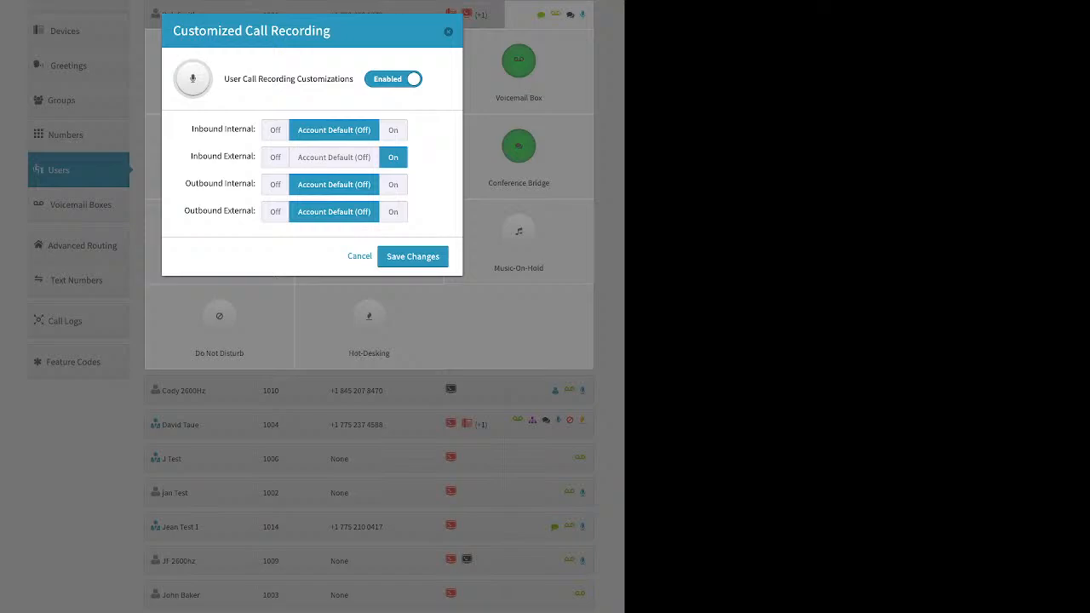
pyautogui.click(393, 212)
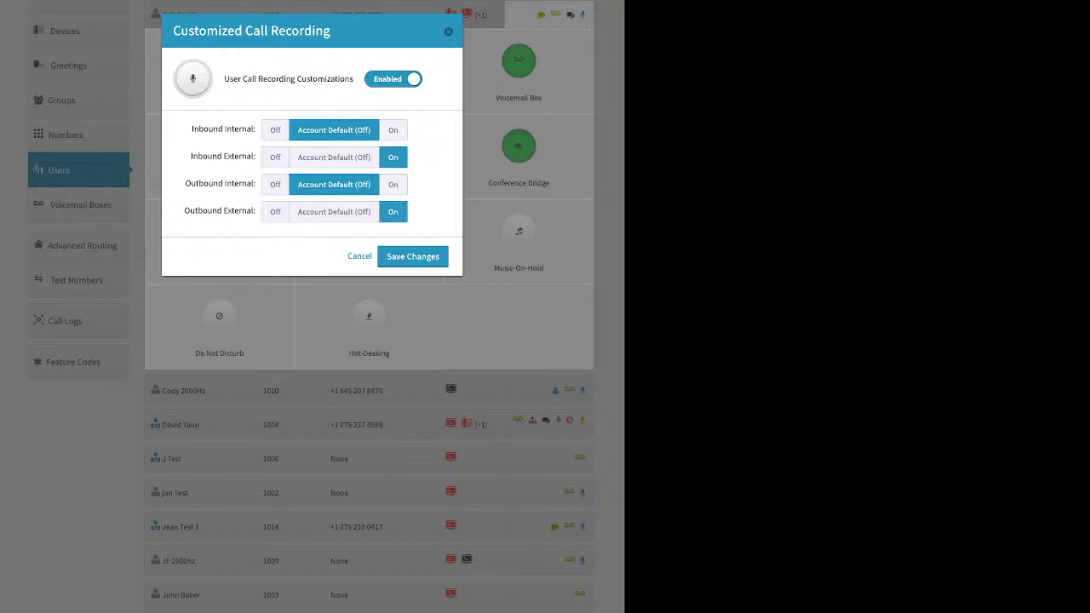
pyautogui.click(412, 257)
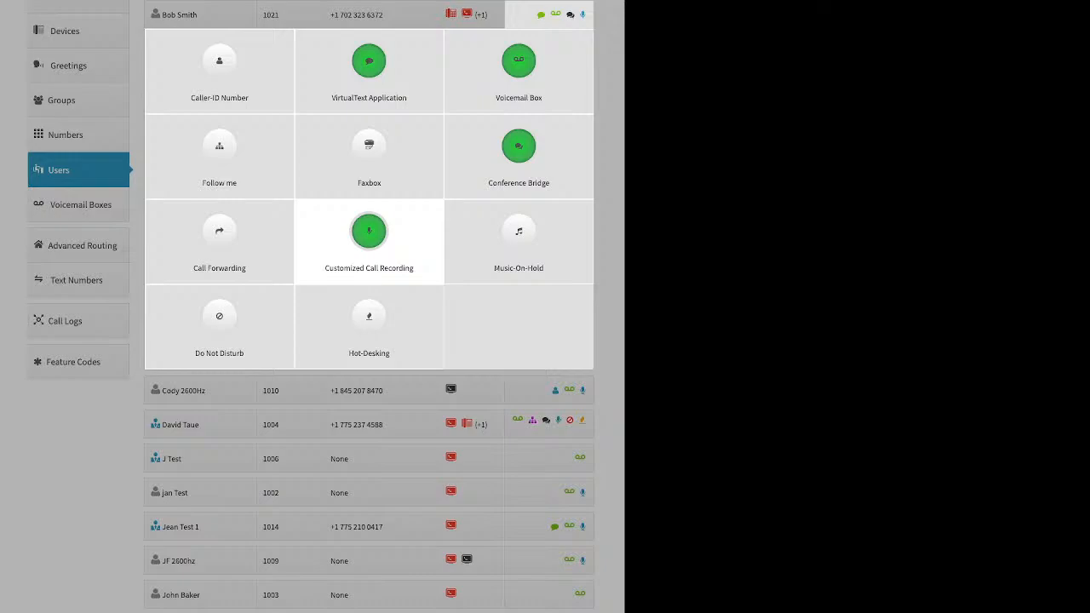
# Step: Preview extension 1021's Music-On-Hold upload option, discard it leaving Silence, then open Hot-Desking
pyautogui.click(518, 238)
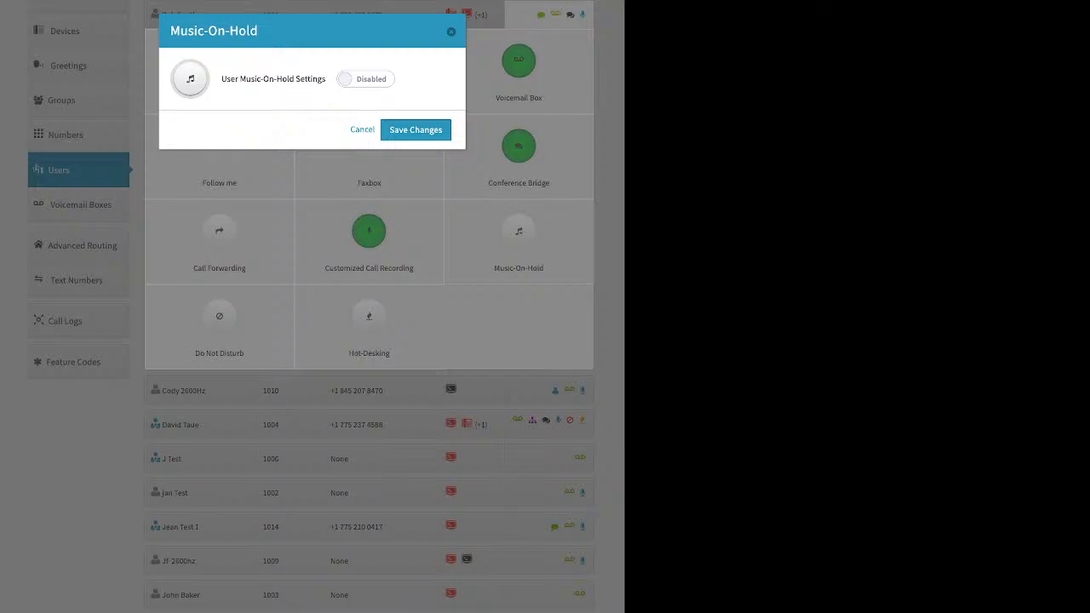
pyautogui.click(365, 80)
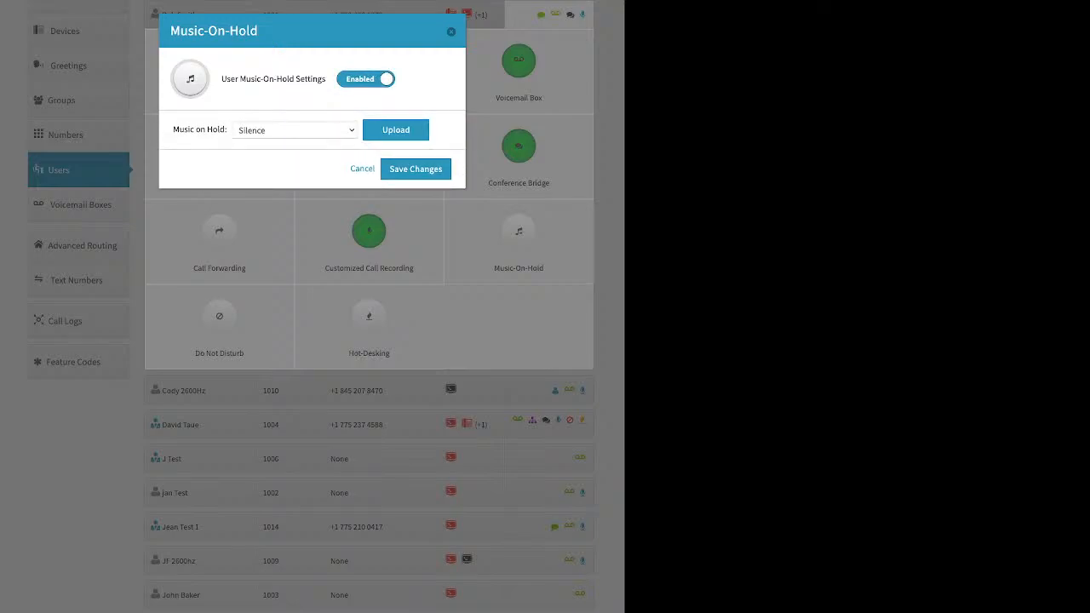
pyautogui.click(396, 131)
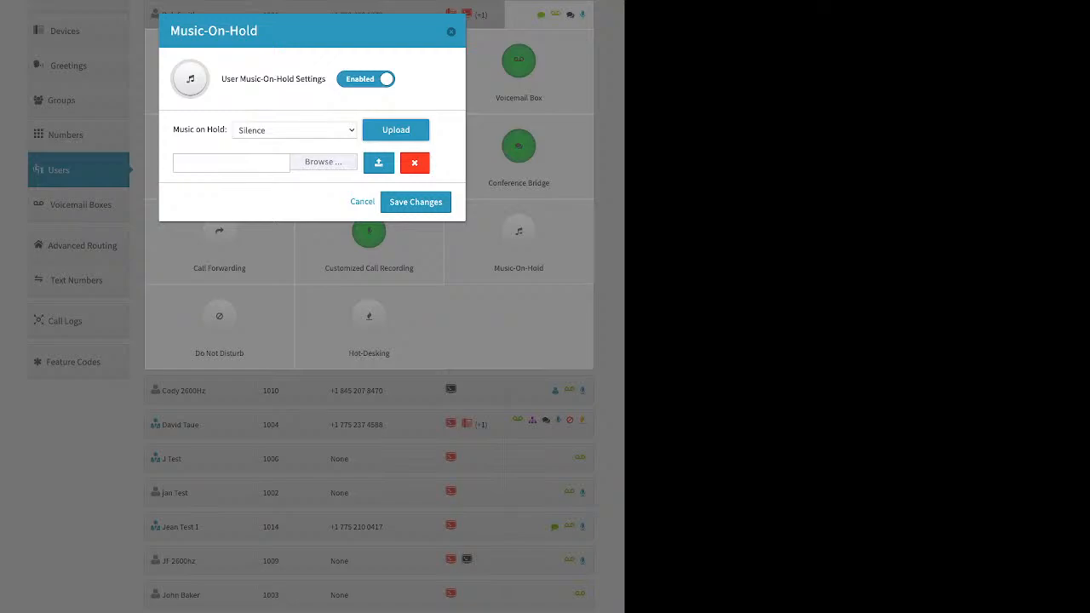
pyautogui.click(451, 31)
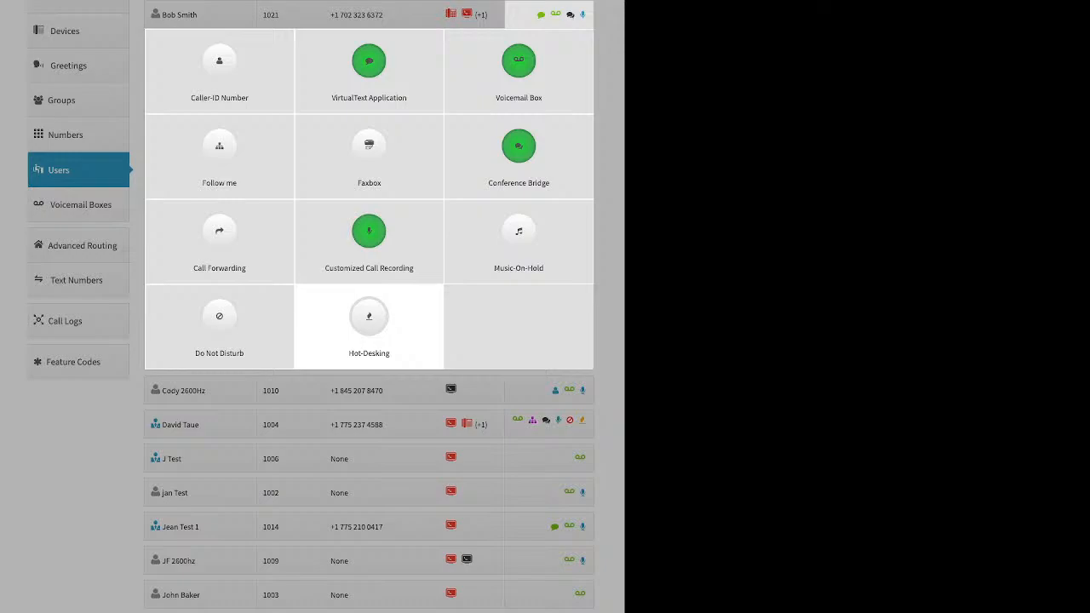
pyautogui.click(369, 324)
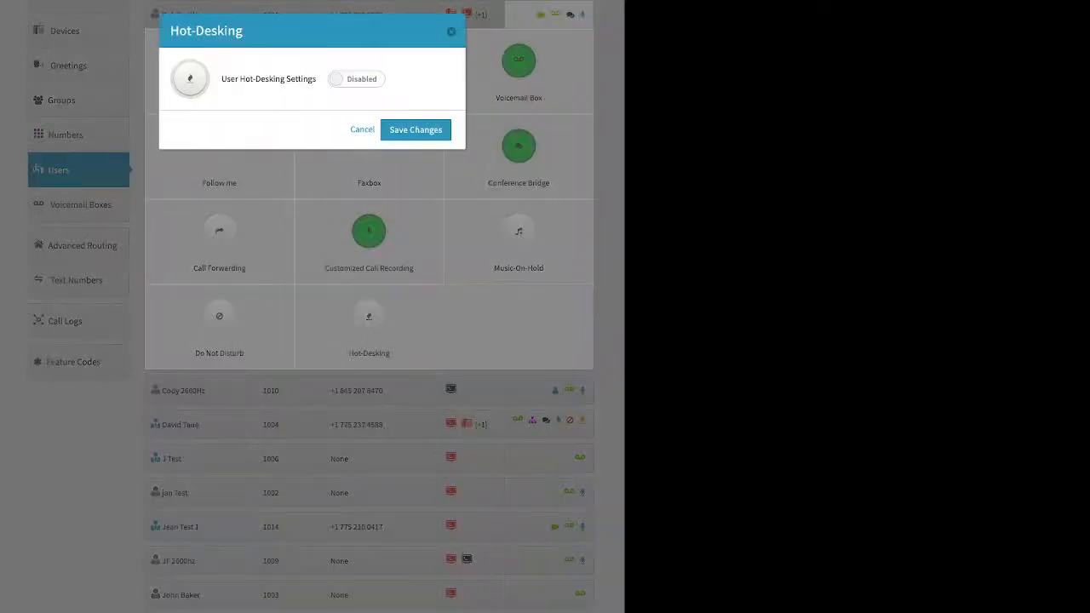
# Step: Preview the Hotdesk ID and PIN options, close without saving, and collapse the user's feature details
pyautogui.click(356, 79)
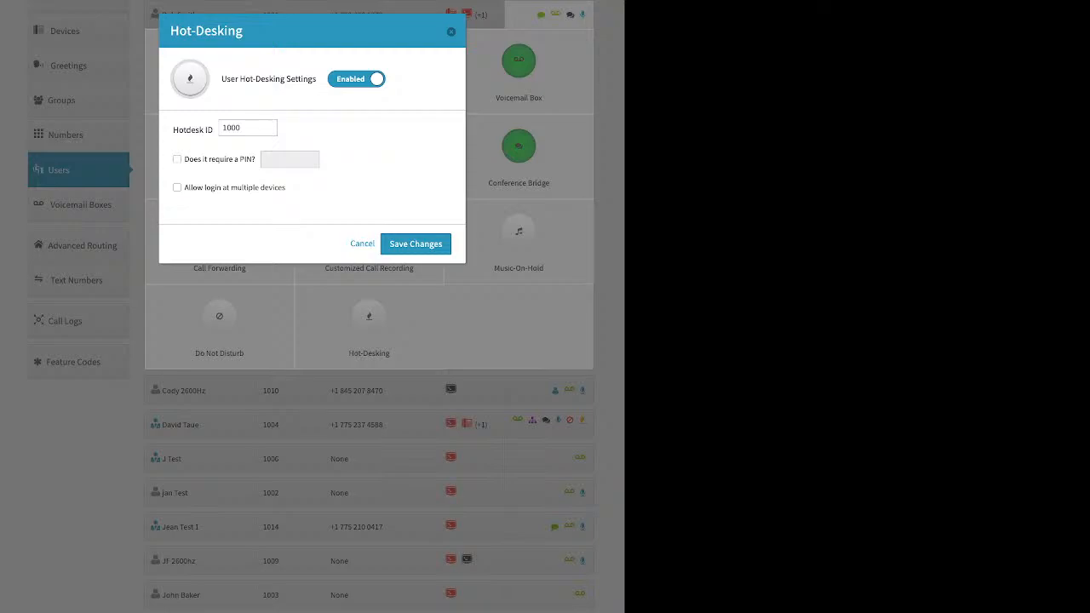
pyautogui.click(416, 244)
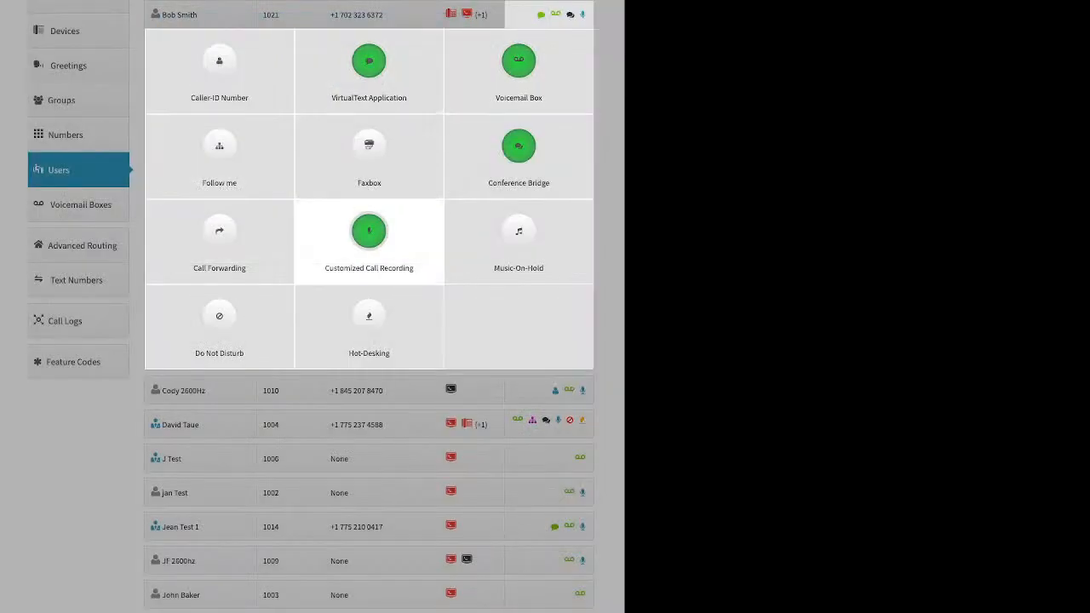
pyautogui.click(92, 209)
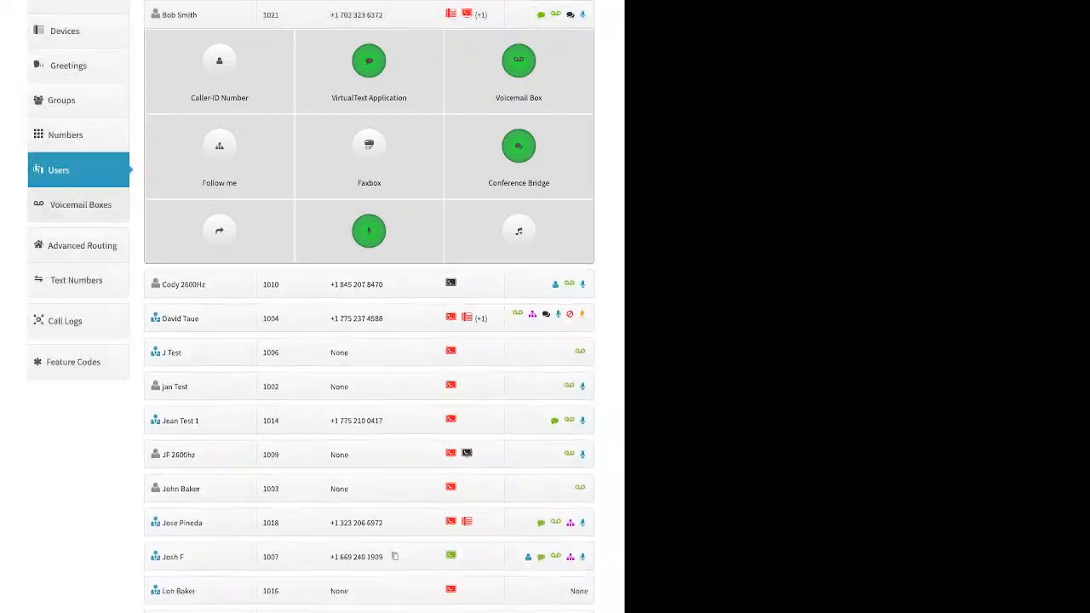
# Step: In Voicemail Boxes, preview and cancel the Add Voicemail Box form, then edit box 111
pyautogui.click(80, 205)
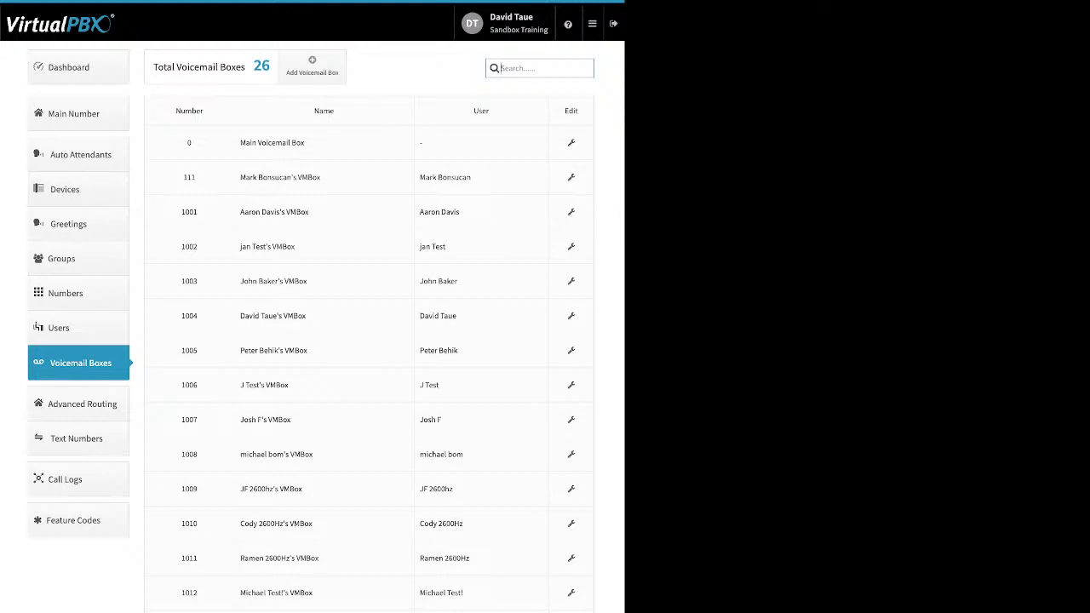
pyautogui.tripleClick(436, 192)
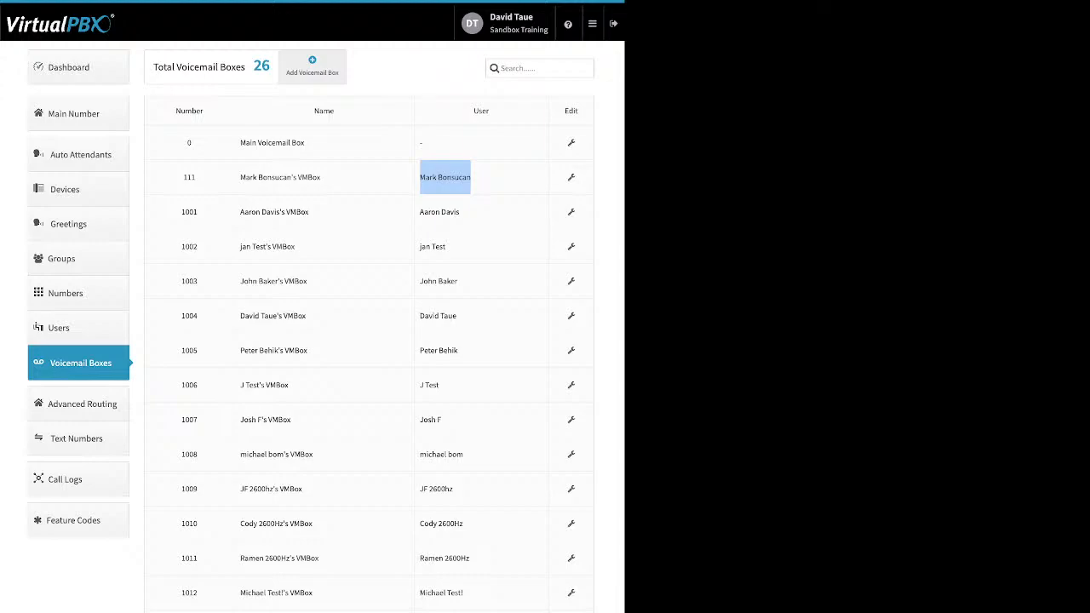
pyautogui.click(312, 66)
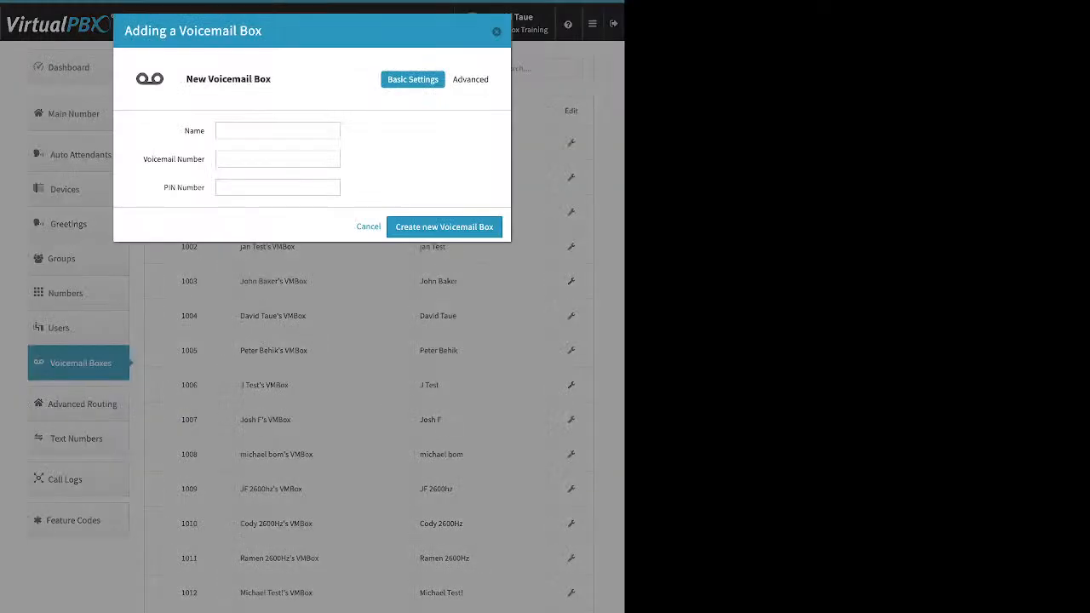
pyautogui.moveTo(205, 131); pyautogui.dragTo(151, 159)
pyautogui.moveTo(205, 187); pyautogui.dragTo(163, 188)
pyautogui.click(497, 31)
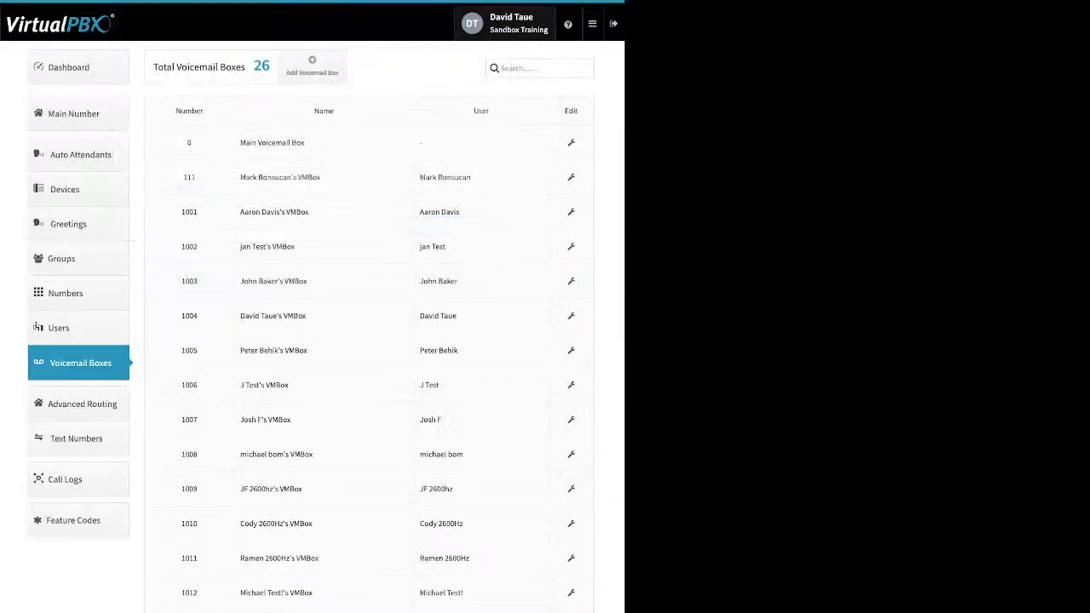
pyautogui.click(572, 178)
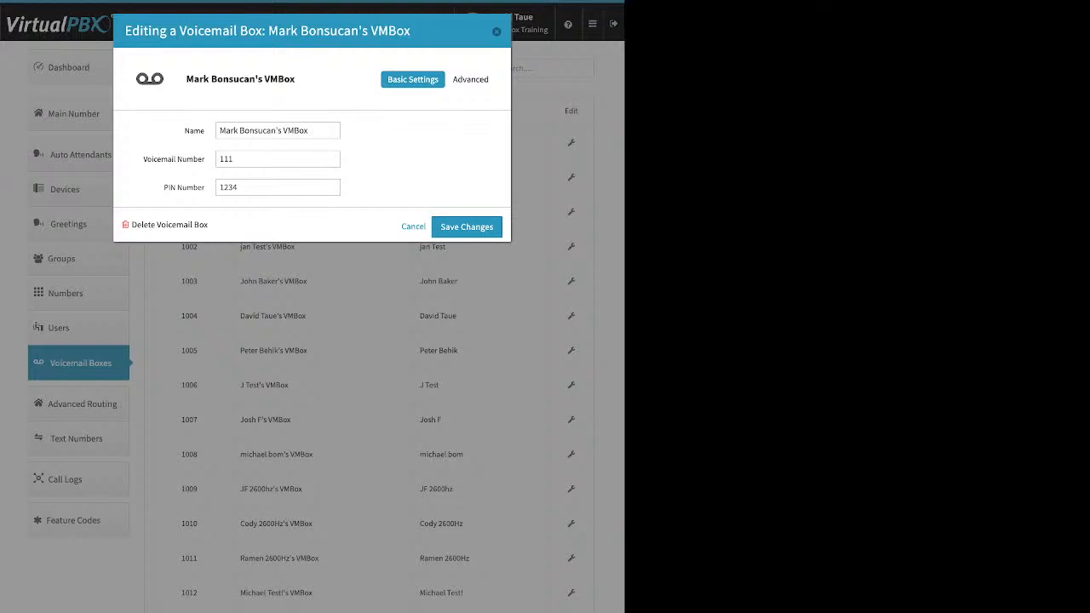
# Step: Show box 111's Greeting Media, try and dismiss Upload, keeping Media and Temporary greetings at None
pyautogui.click(473, 79)
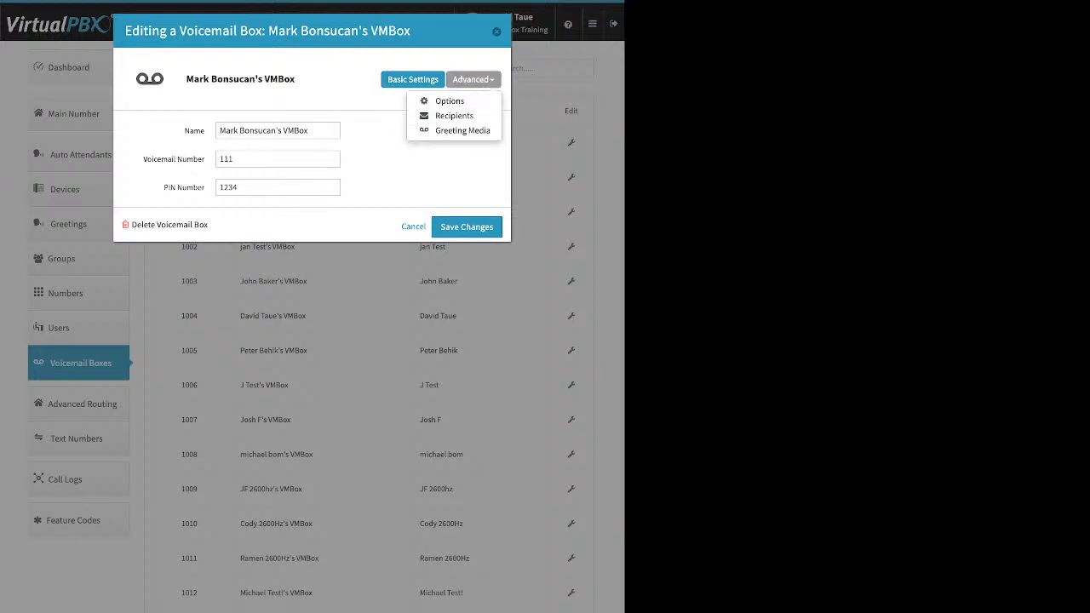
pyautogui.click(462, 131)
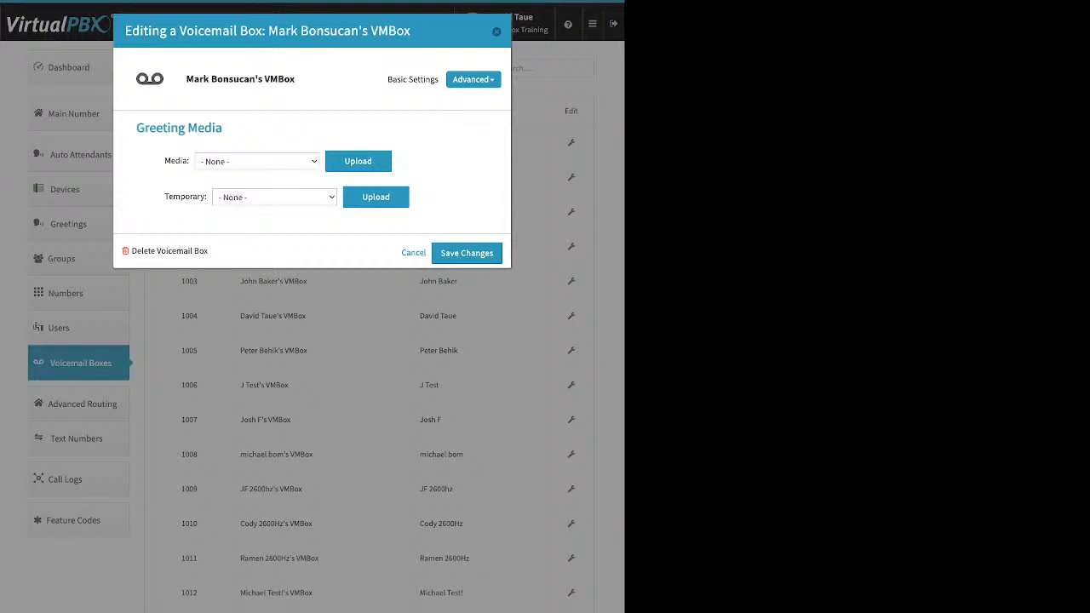
pyautogui.click(358, 161)
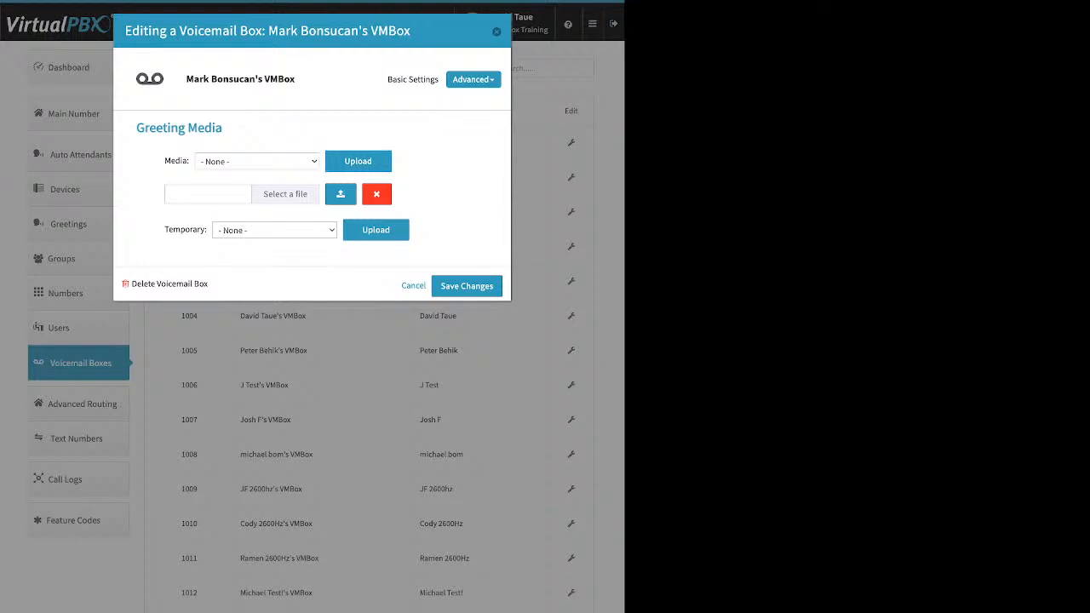
pyautogui.click(376, 194)
pyautogui.moveTo(165, 197); pyautogui.dragTo(207, 197)
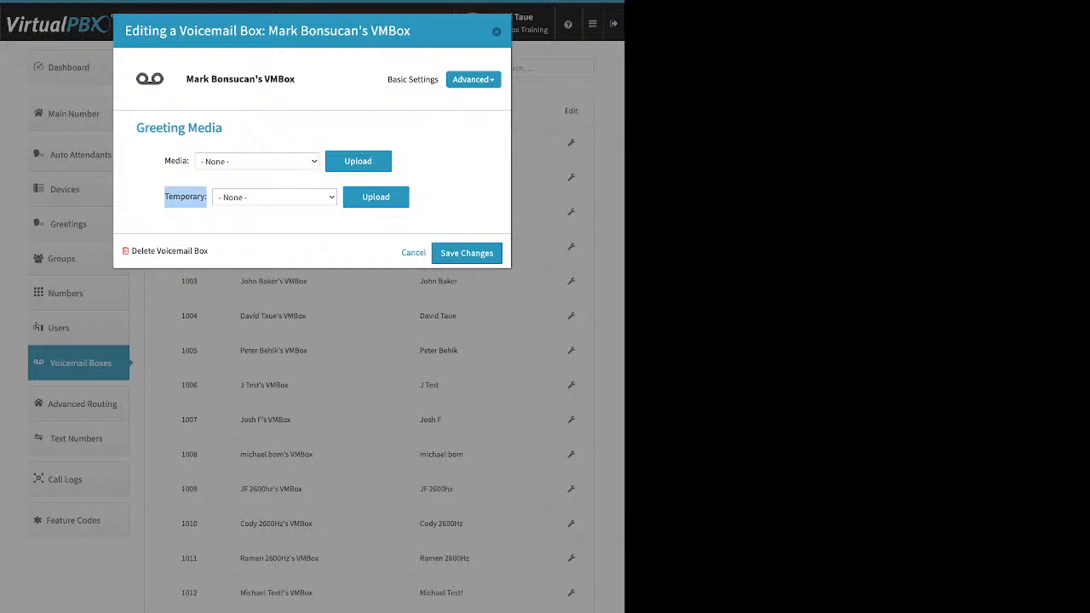
pyautogui.click(473, 79)
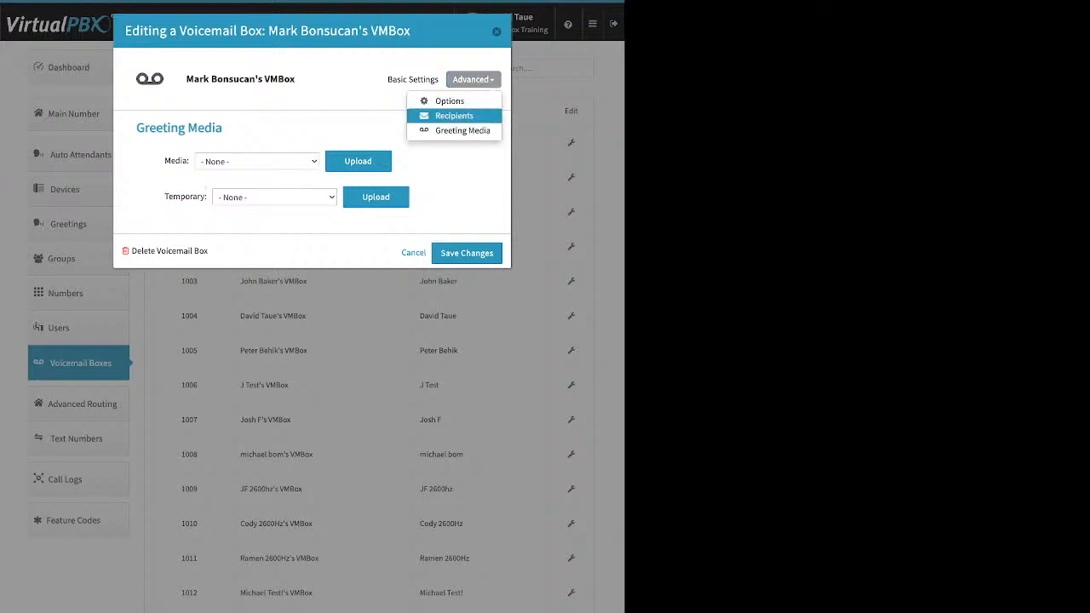
# Step: Review box 111's Recipients and its Options checkboxes, including Delete after Notification? and Attach messages to e-mail
pyautogui.click(454, 115)
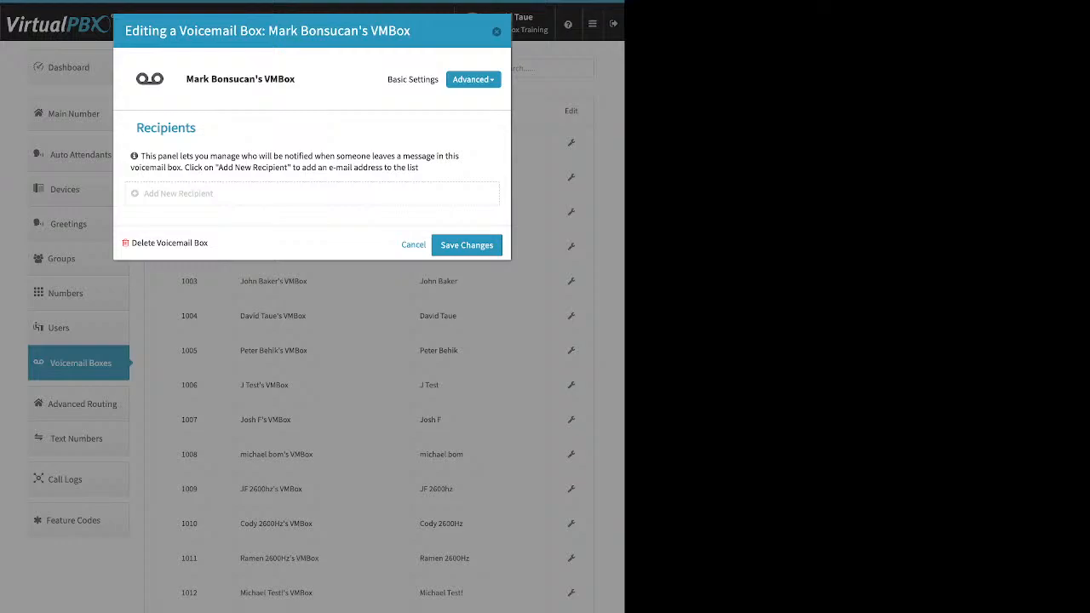
pyautogui.click(178, 194)
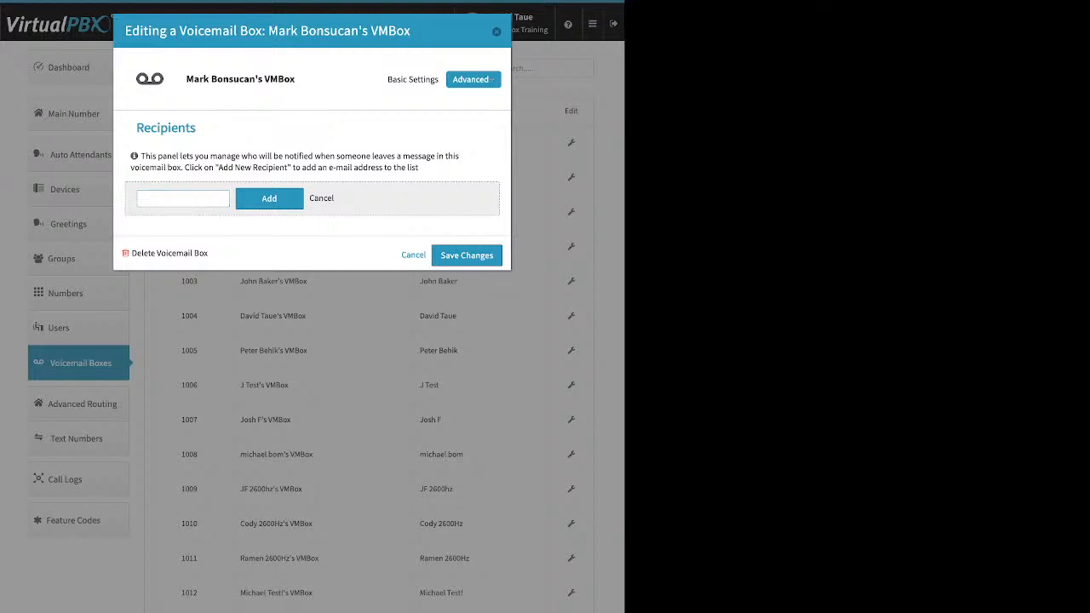
pyautogui.click(473, 80)
pyautogui.click(454, 100)
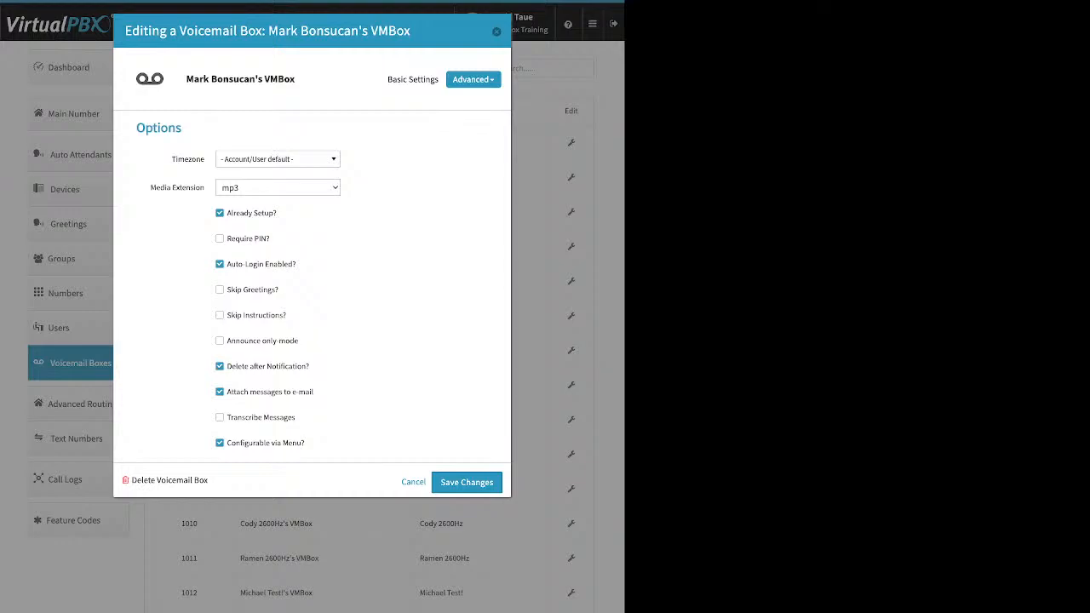
pyautogui.moveTo(278, 214); pyautogui.dragTo(226, 214)
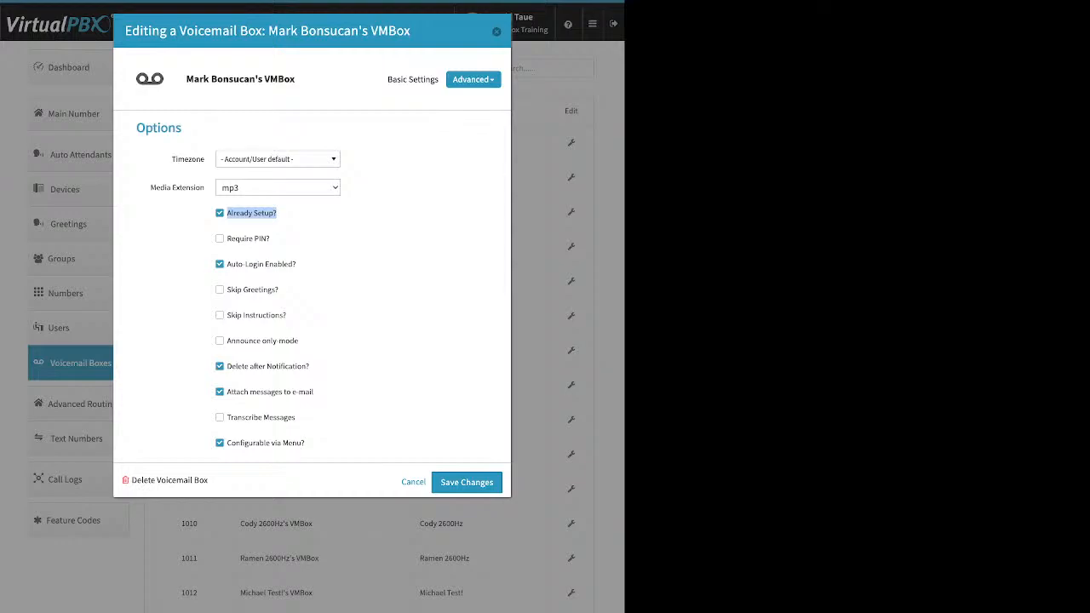
pyautogui.moveTo(310, 366); pyautogui.dragTo(235, 366)
pyautogui.moveTo(313, 392); pyautogui.dragTo(244, 392)
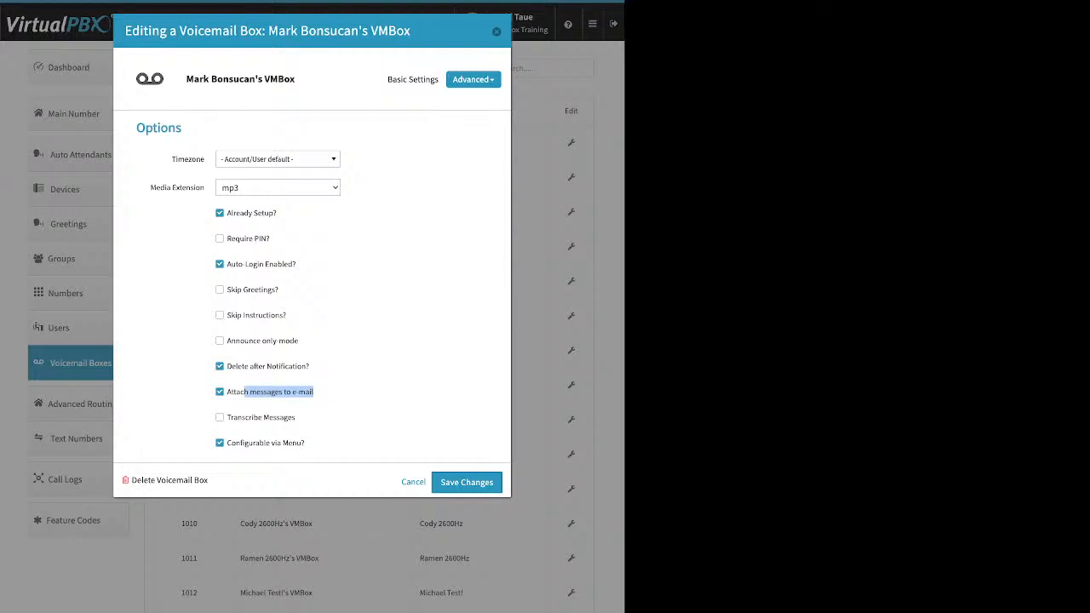
# Step: Close voicemail box 111's settings and go to the Advanced Routing page
pyautogui.click(366, 391)
pyautogui.click(413, 482)
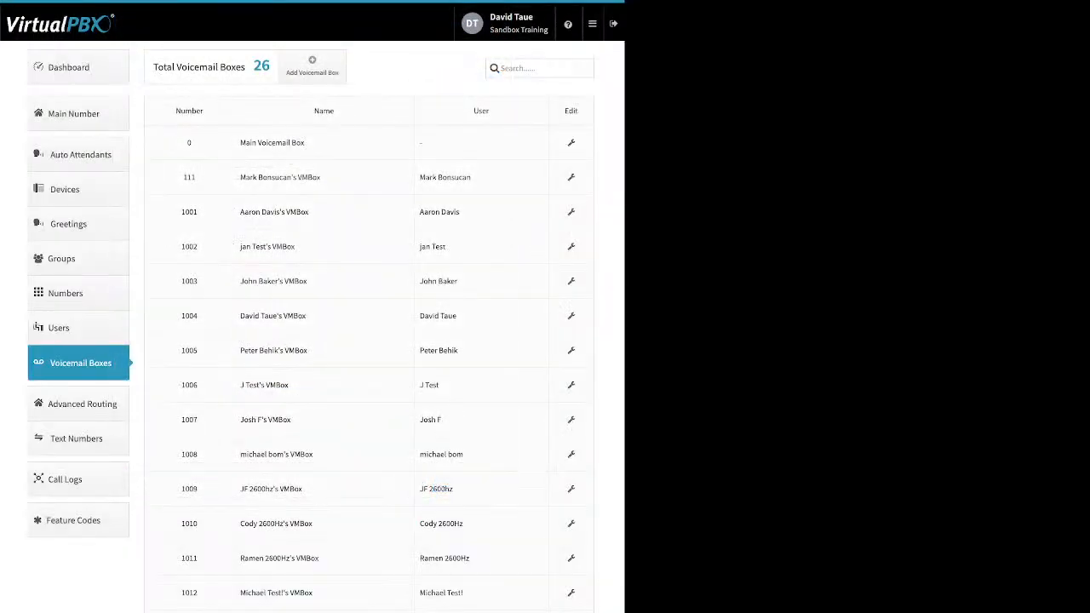
pyautogui.click(82, 404)
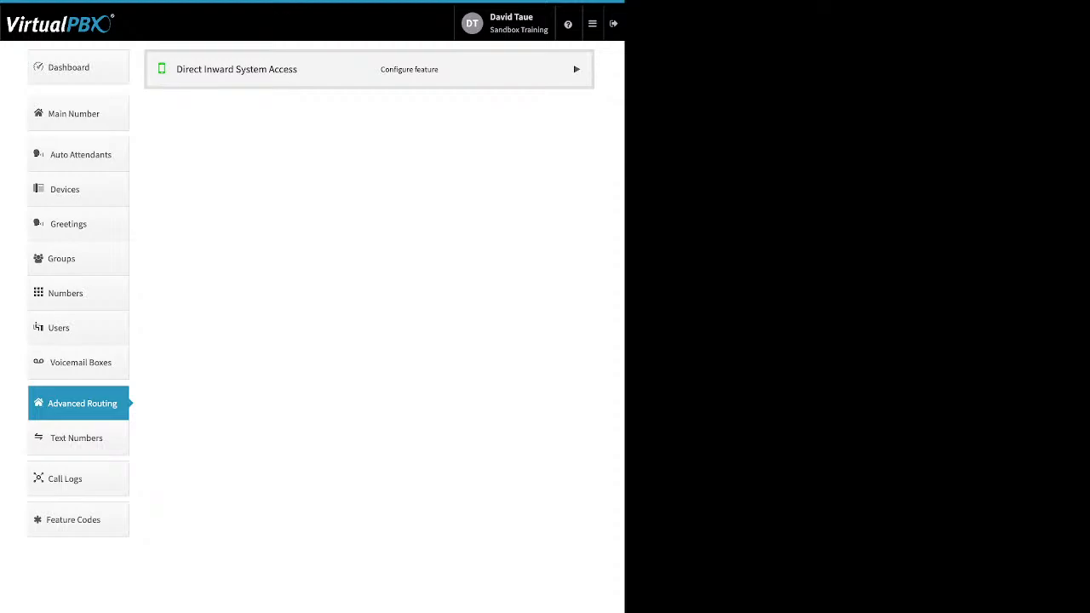
pyautogui.click(577, 69)
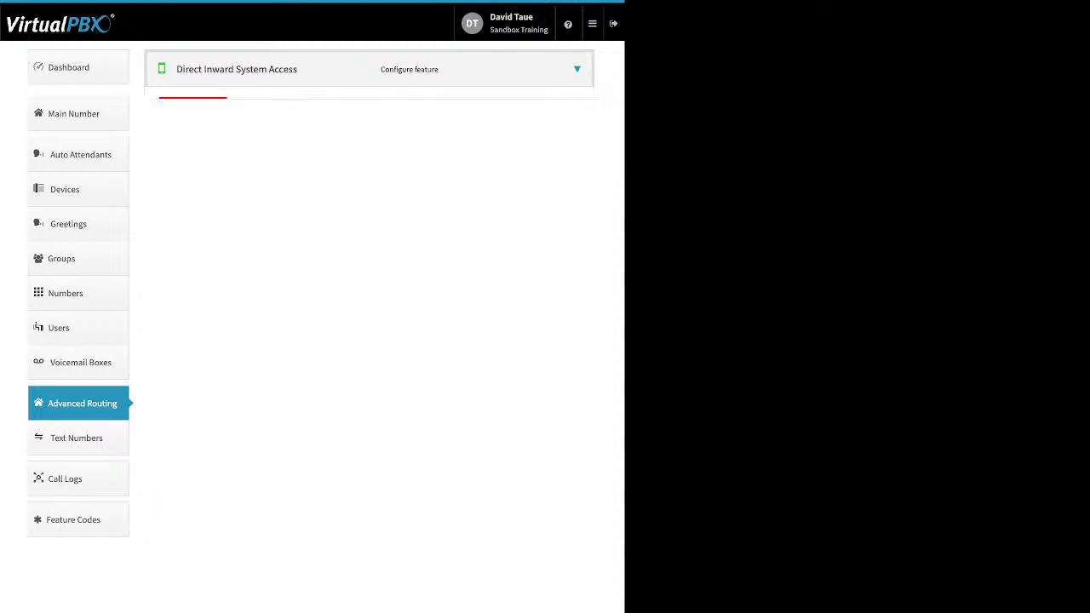
pyautogui.click(193, 107)
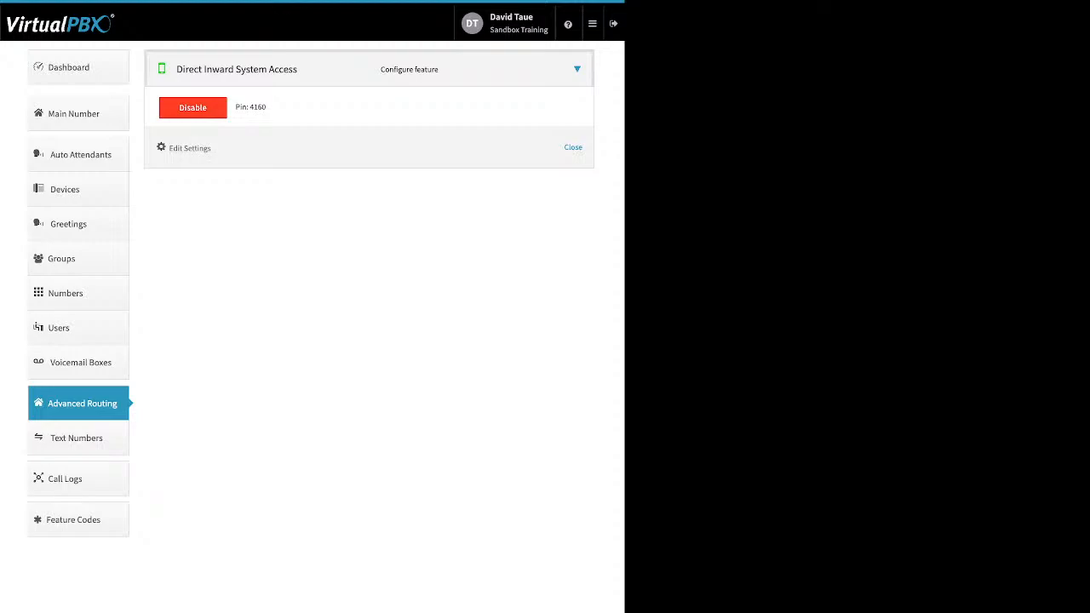
pyautogui.moveTo(213, 149); pyautogui.dragTo(175, 148)
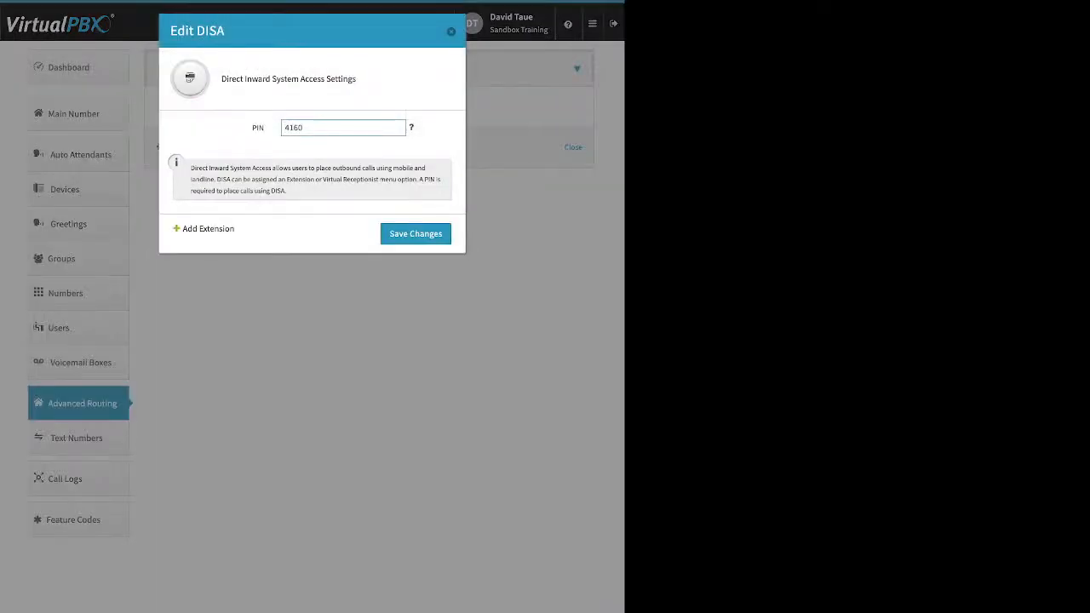
pyautogui.moveTo(233, 229); pyautogui.dragTo(184, 229)
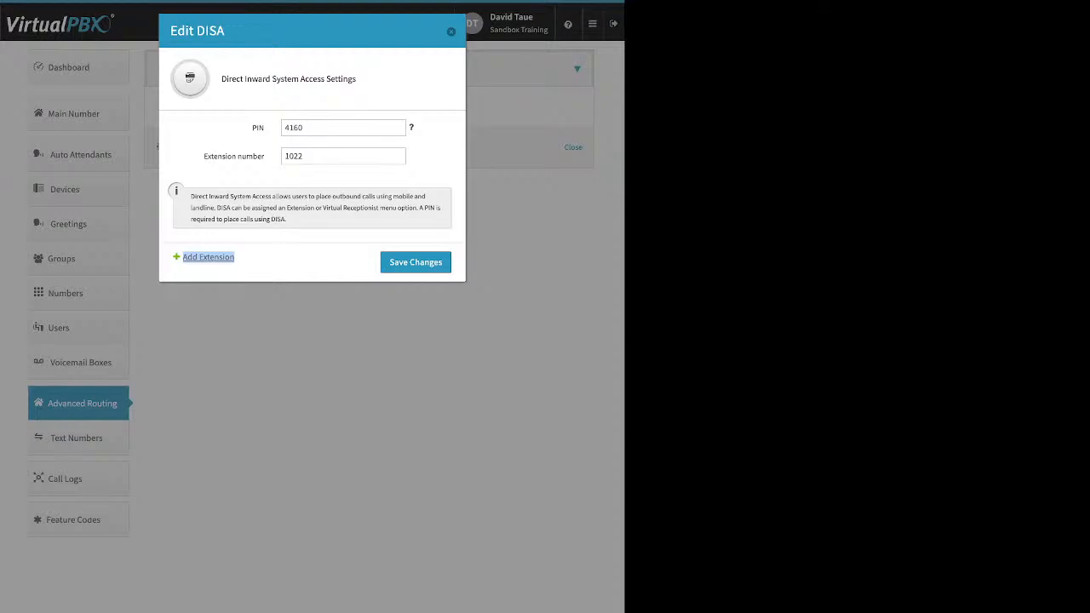
pyautogui.doubleClick(293, 156)
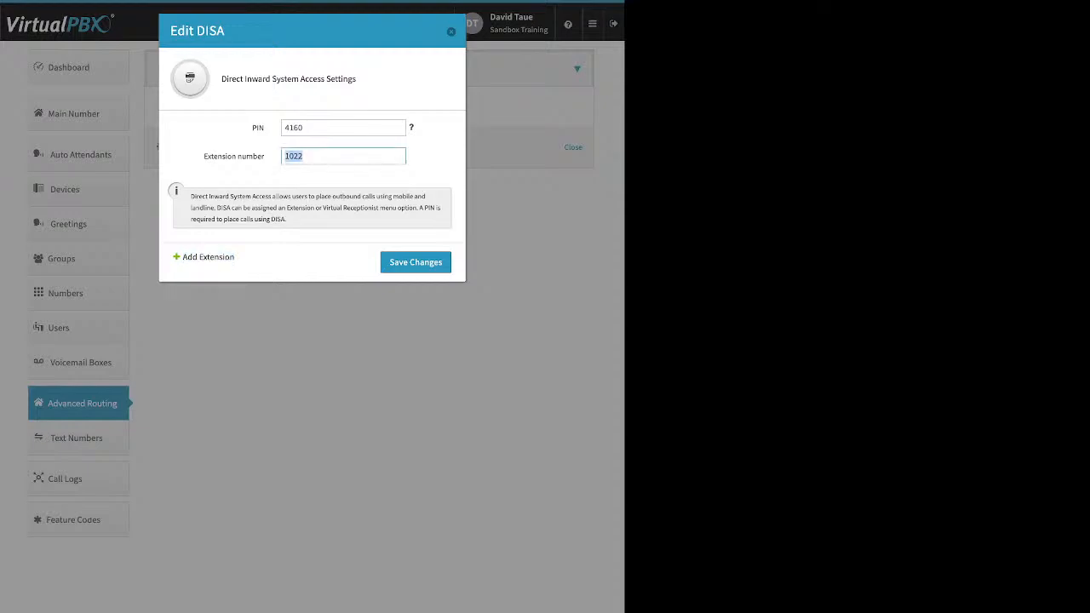
pyautogui.click(415, 262)
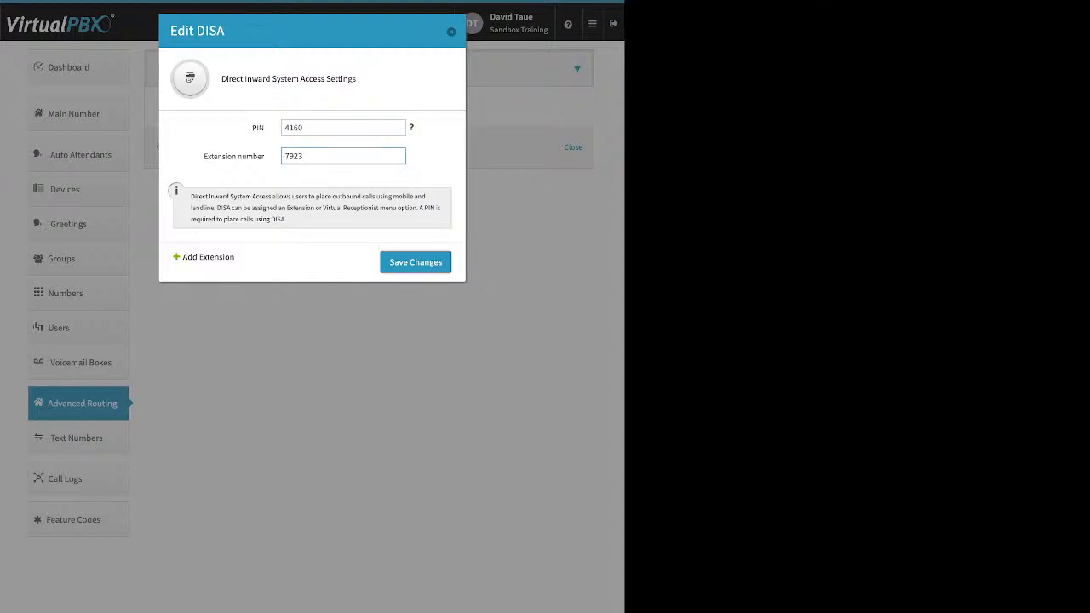
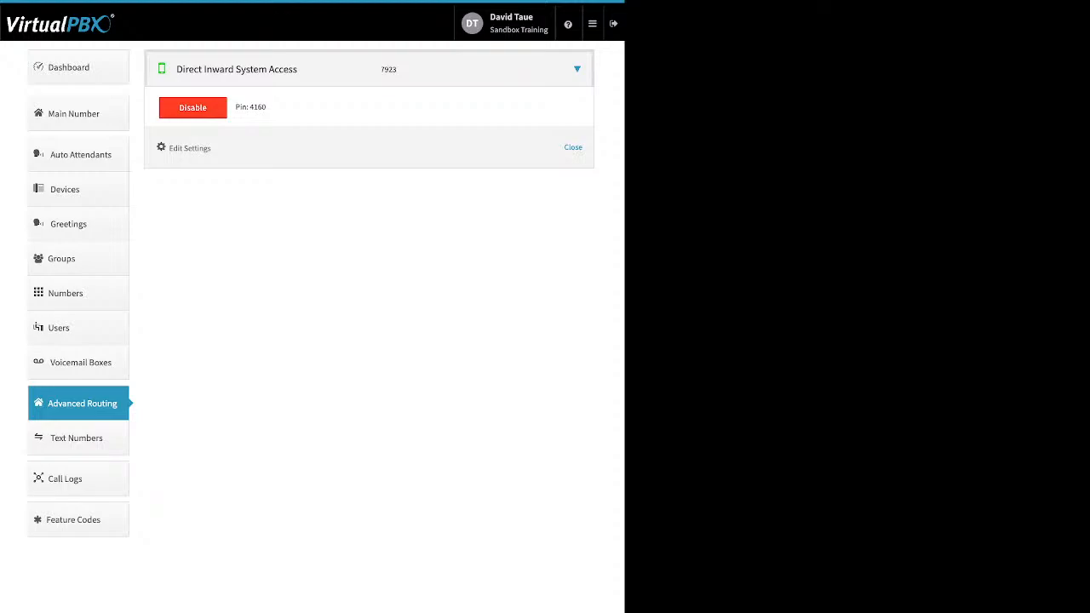
# Step: Disable Direct Inward System Access for all users and open today's call logs
pyautogui.click(192, 108)
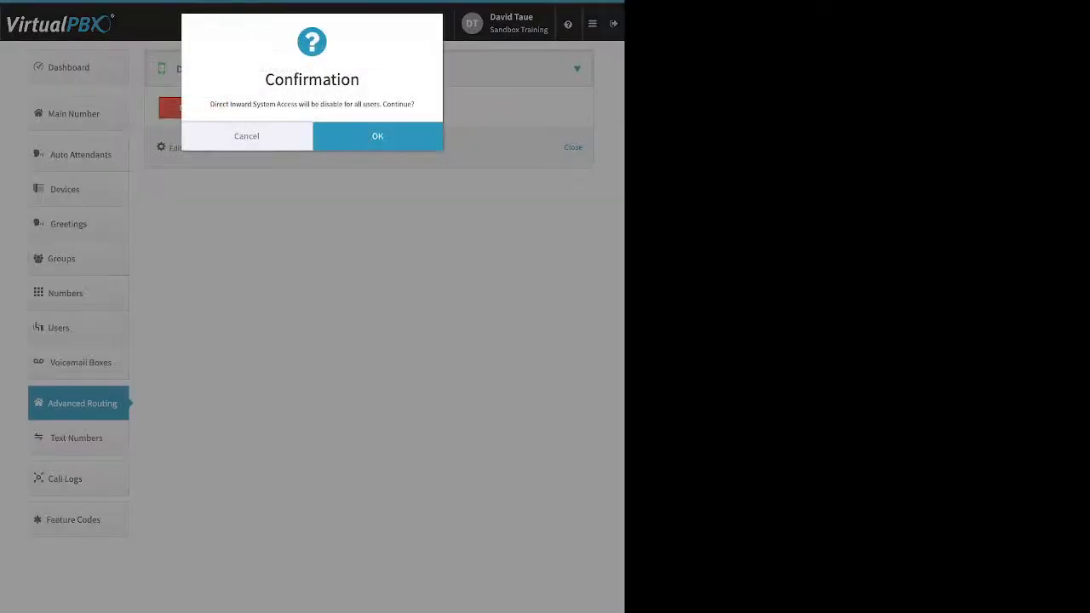
pyautogui.click(367, 137)
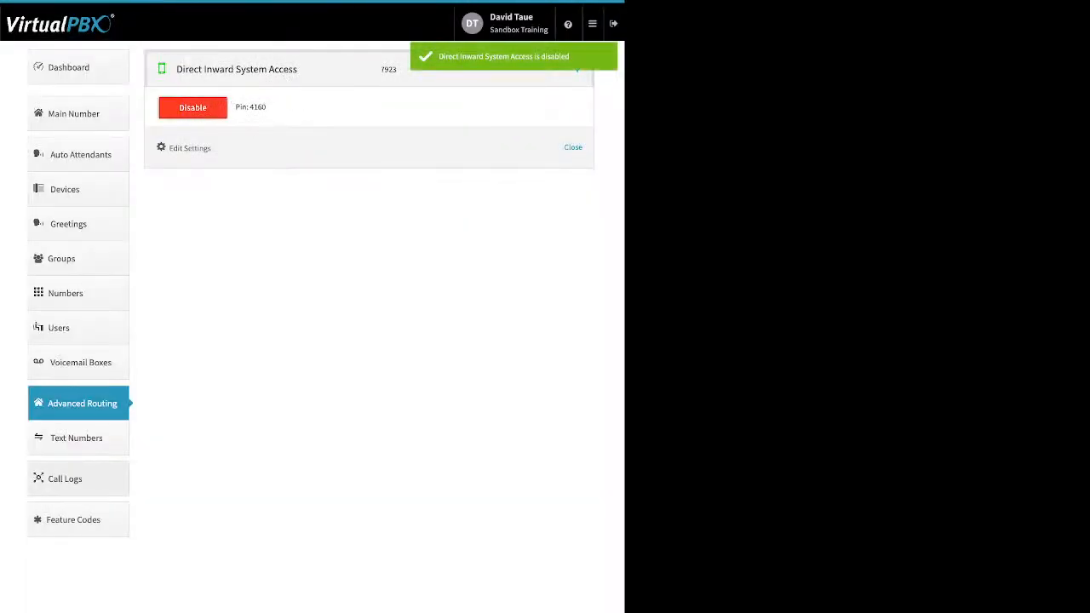
pyautogui.click(79, 479)
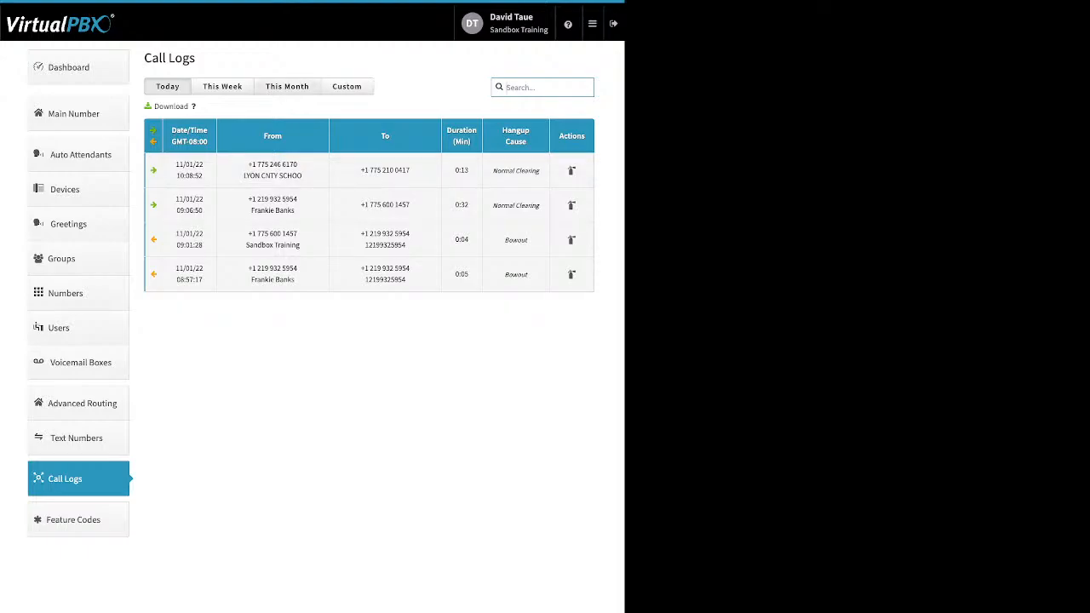
# Step: Show this month's call logs, then switch to a custom date range
pyautogui.click(287, 86)
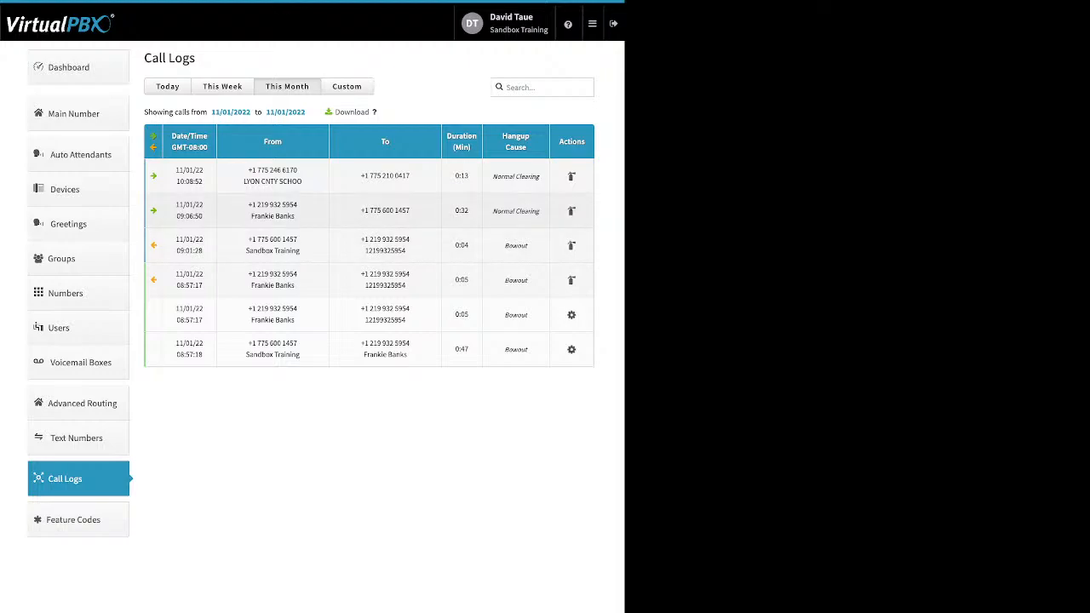
pyautogui.click(346, 87)
# Step: Filter call logs from 10/01/2022 to 10/31/2022 and expand the 10/31 11:06:28 call
pyautogui.click(191, 111)
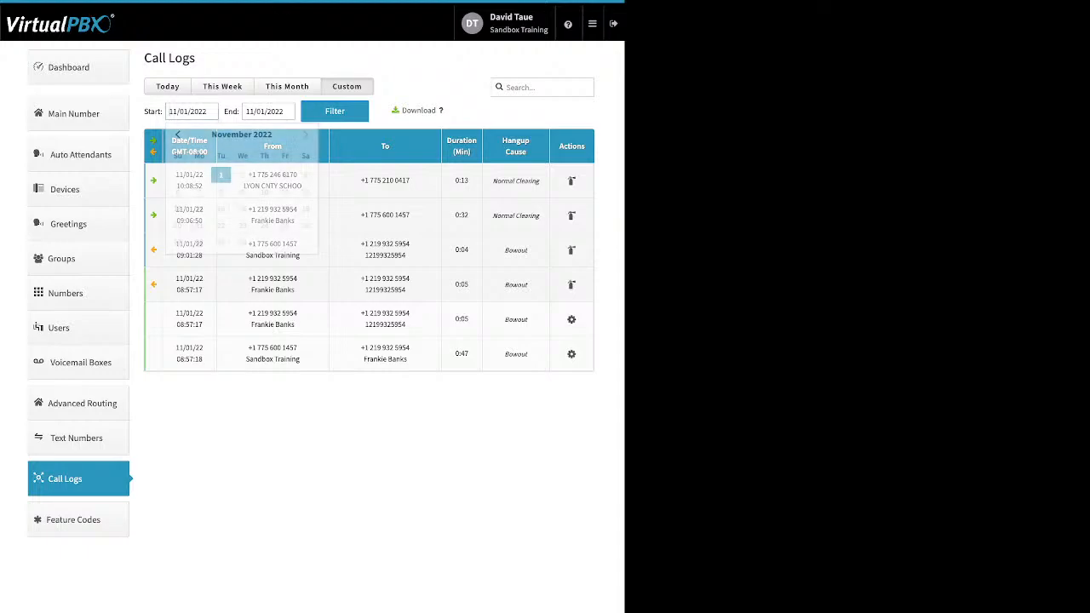
pyautogui.click(177, 135)
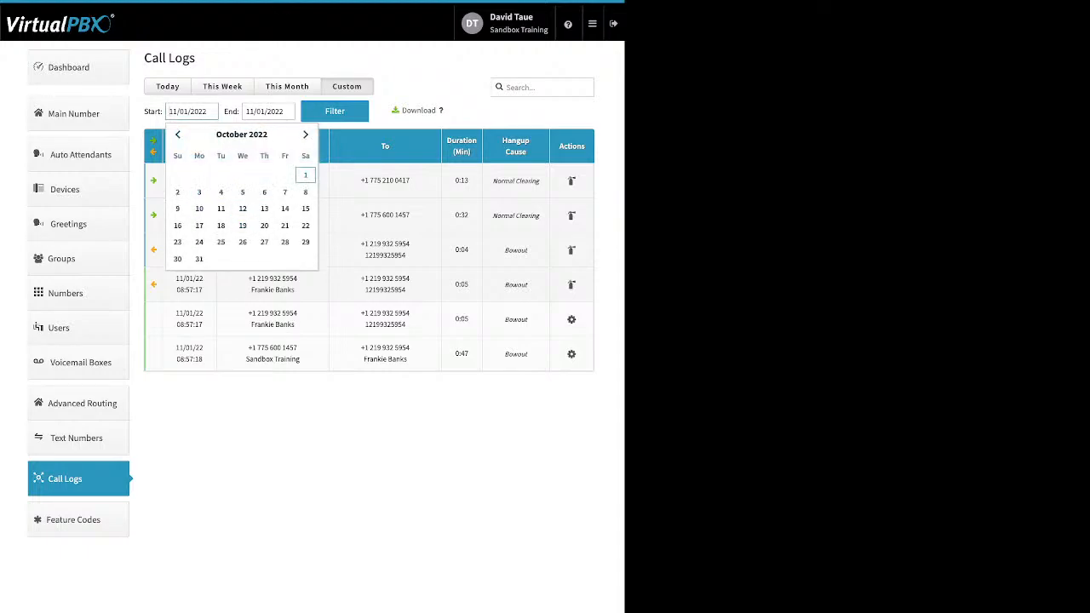
pyautogui.click(306, 175)
pyautogui.click(335, 111)
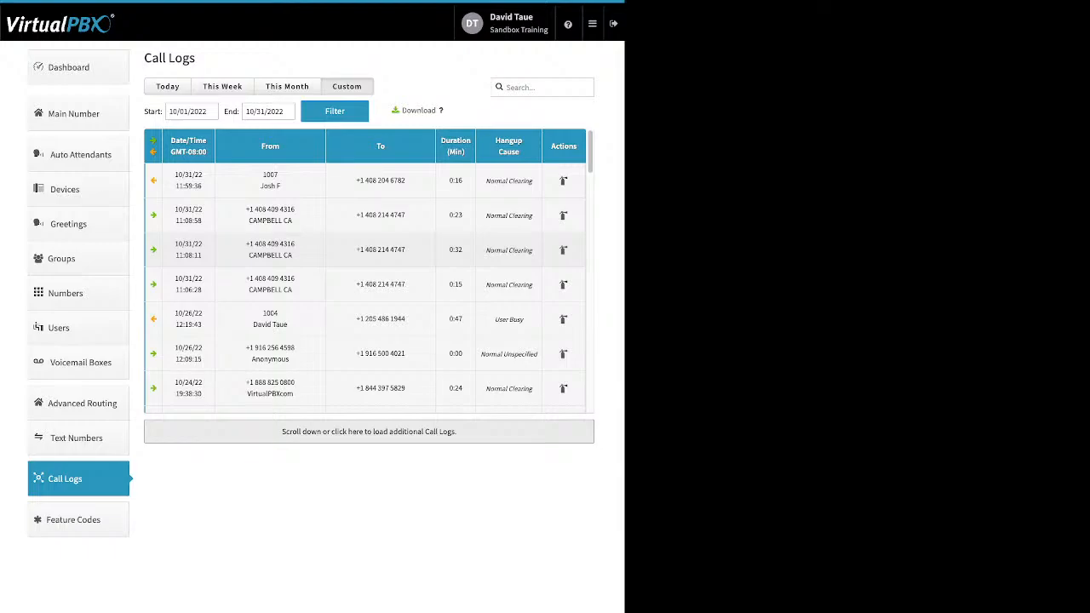
pyautogui.click(366, 284)
# Step: Expand the 10/05 10:46:35 call and the 10/03 16:59:55, 16:57:51 and 16:46:46 calls
pyautogui.scroll(-3, 369, 270)
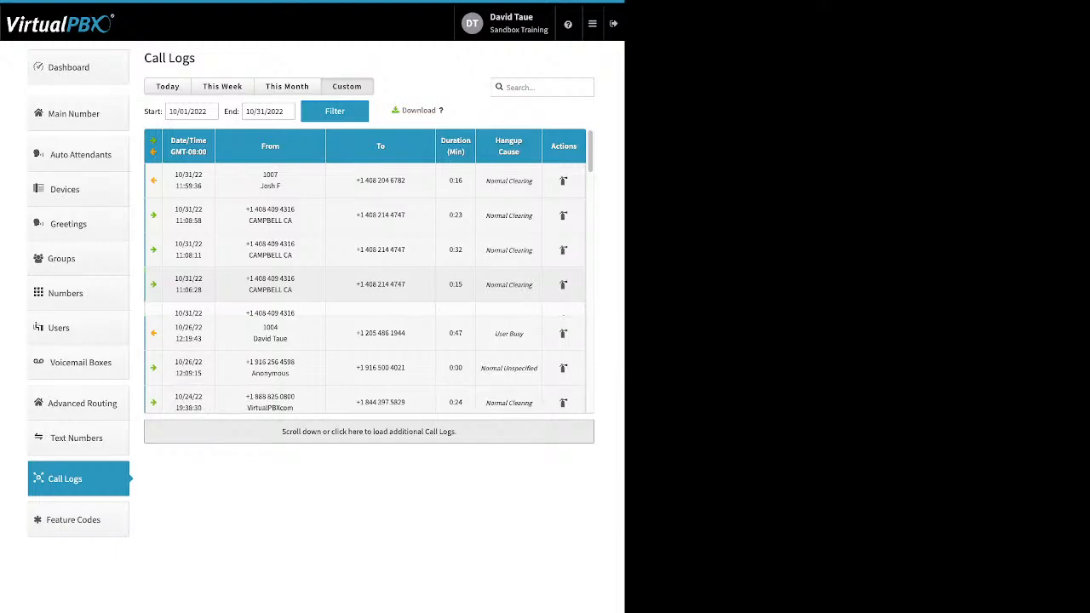
pyautogui.scroll(-10, 368, 271)
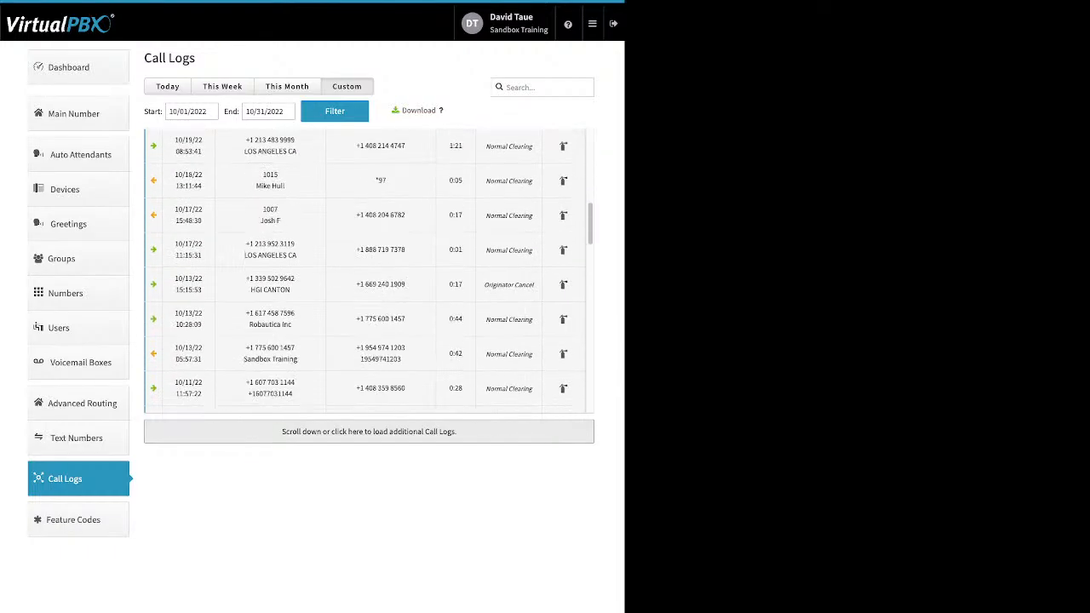
pyautogui.scroll(-3, 369, 271)
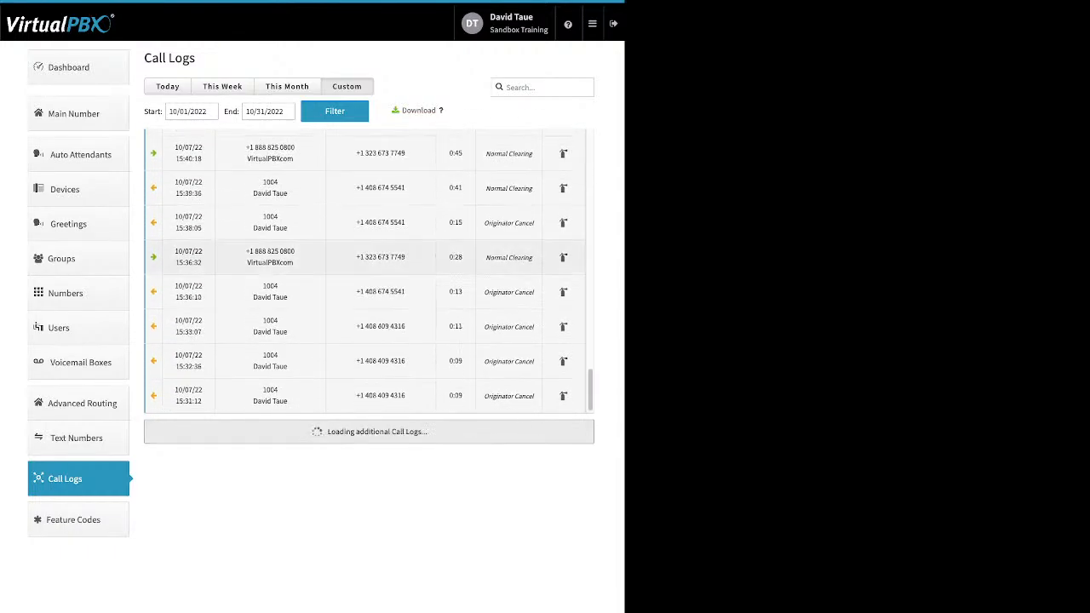
pyautogui.scroll(-5, 369, 271)
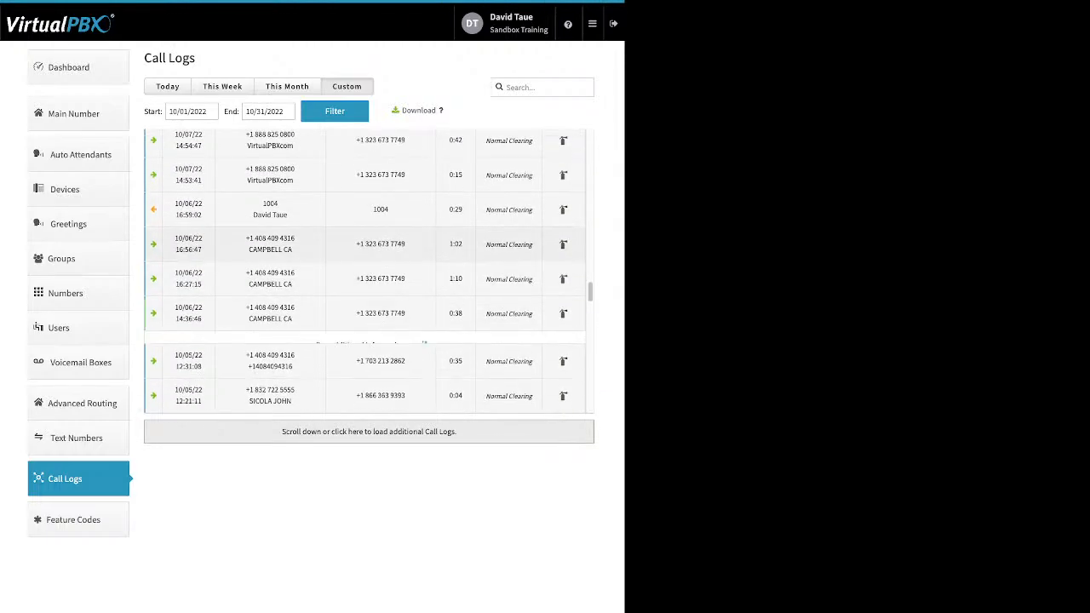
pyautogui.scroll(-1, 369, 271)
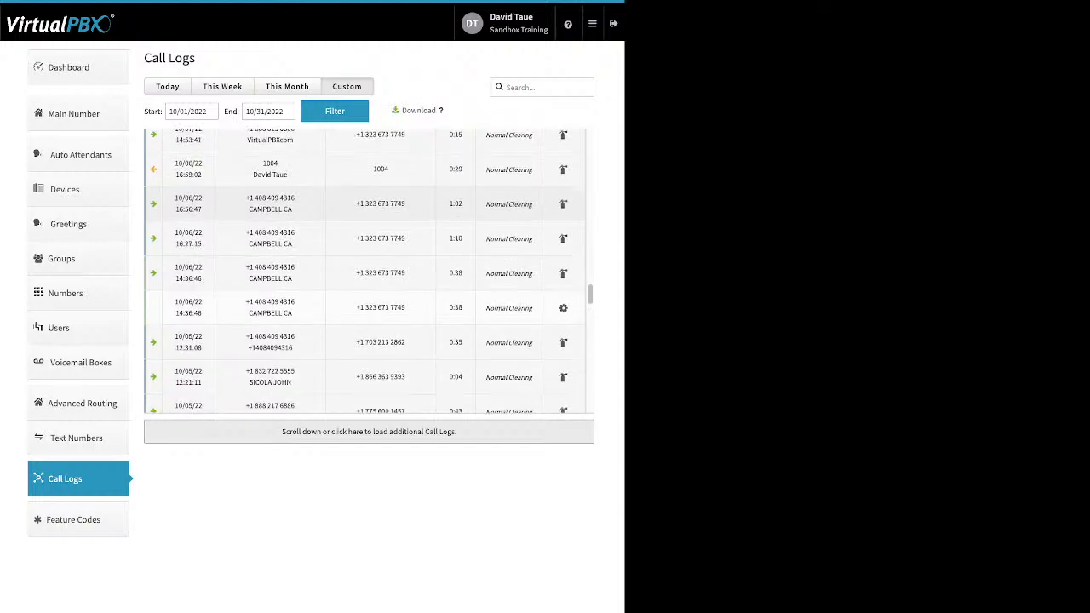
pyautogui.scroll(-10, 369, 271)
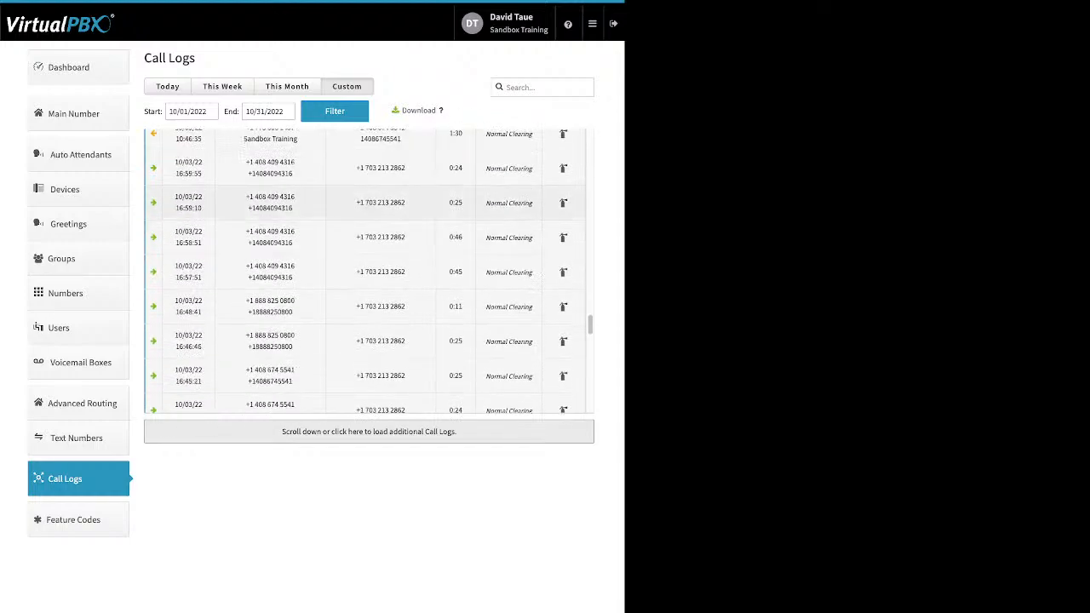
pyautogui.click(368, 136)
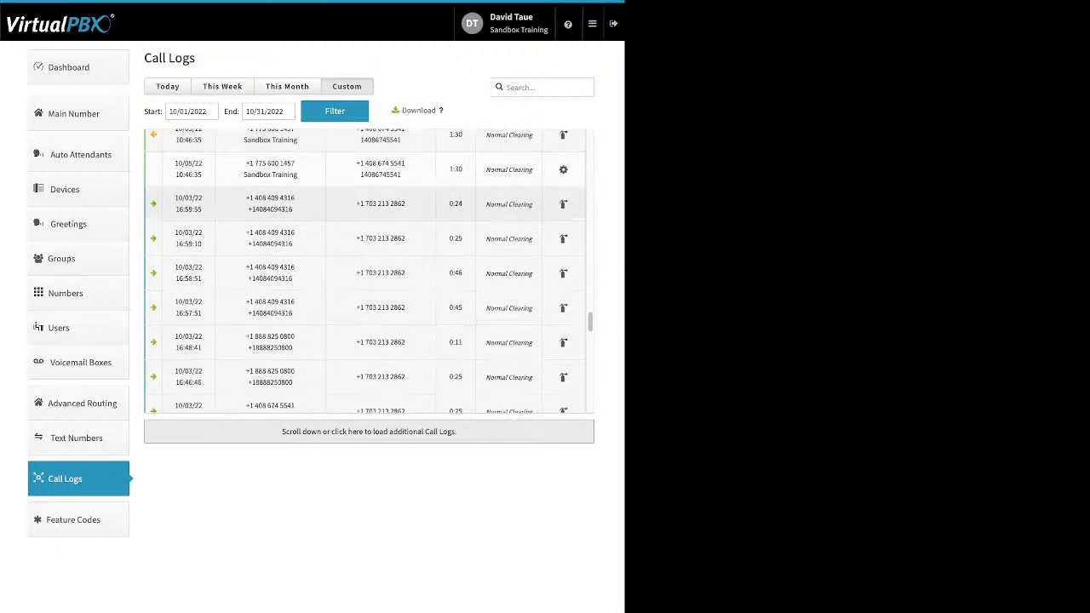
pyautogui.click(369, 203)
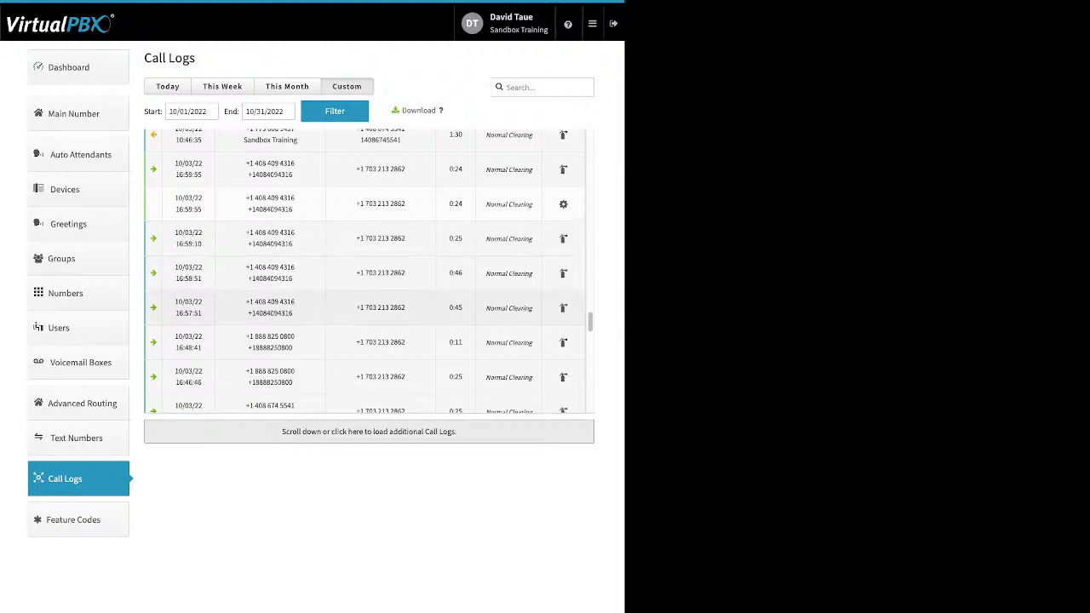
pyautogui.click(369, 308)
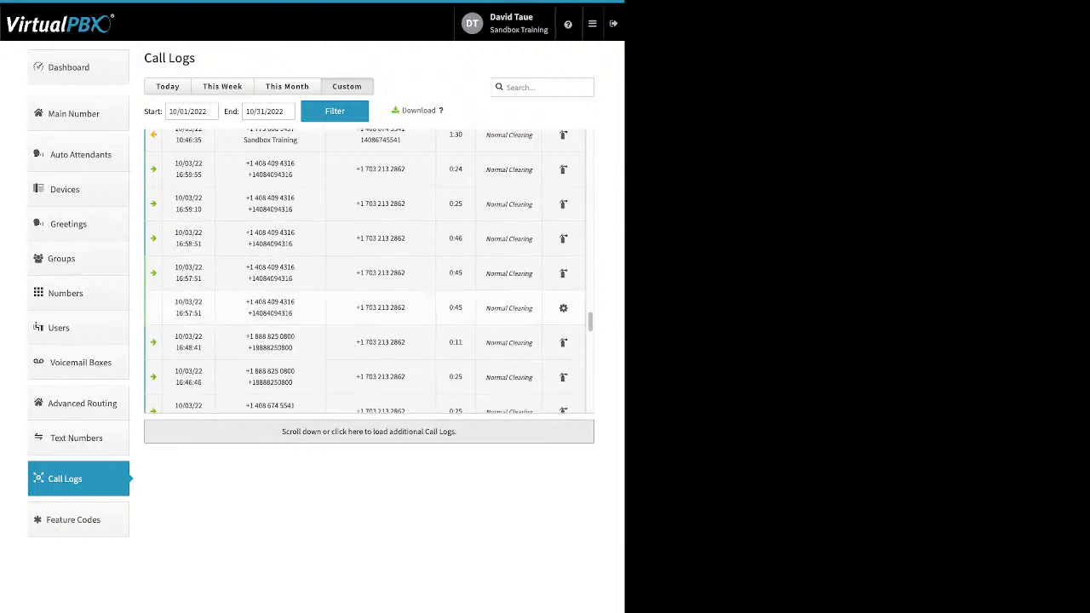
pyautogui.scroll(-1, 369, 324)
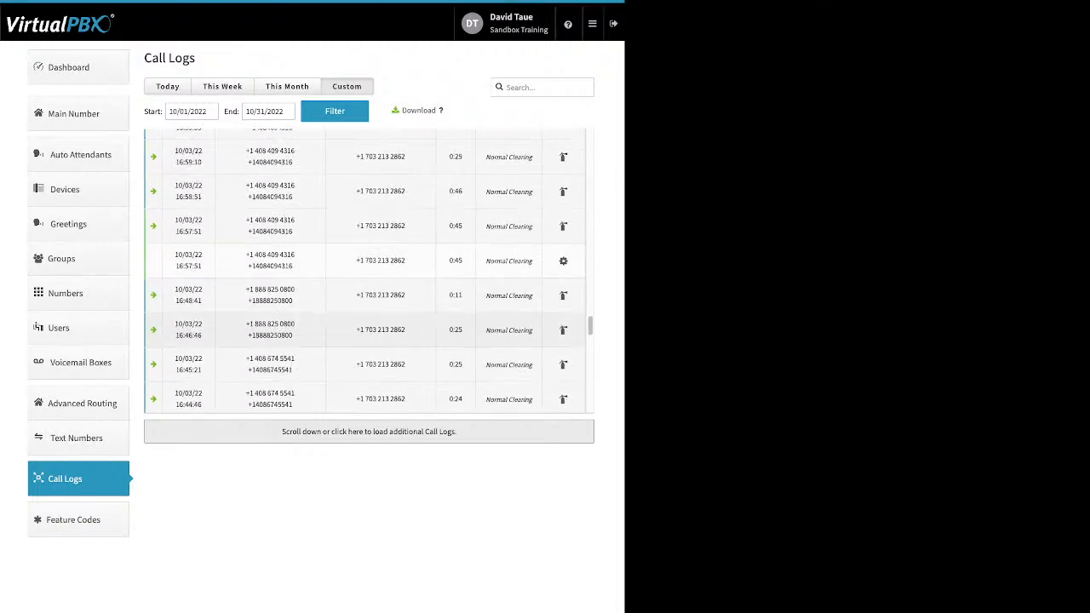
pyautogui.click(369, 330)
# Step: Expand the 10/01 08:37:58 call and highlight its caller details
pyautogui.scroll(-5, 369, 281)
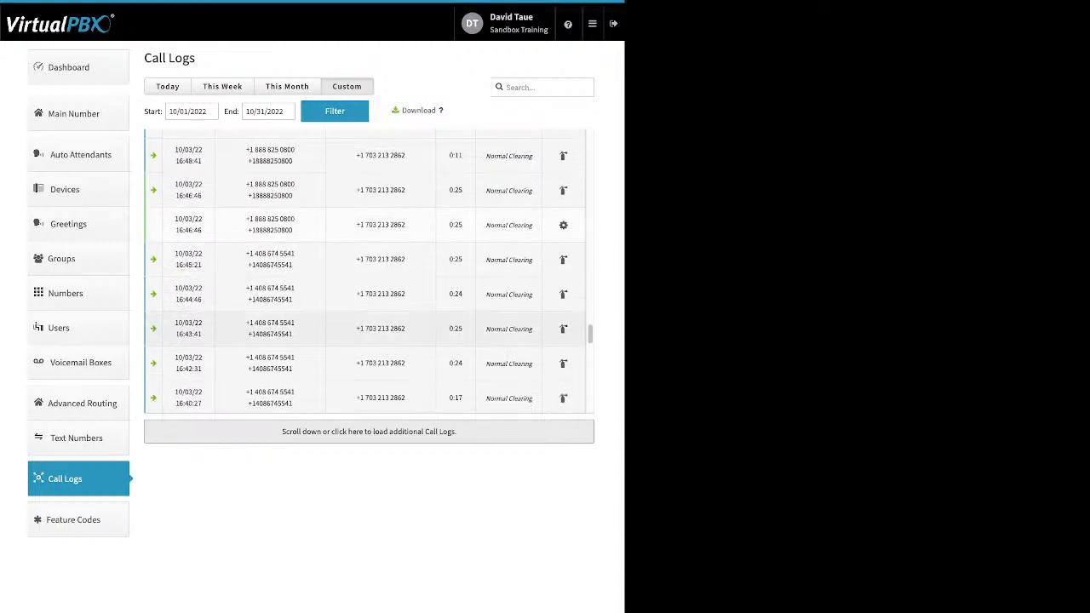
pyautogui.scroll(-8, 369, 273)
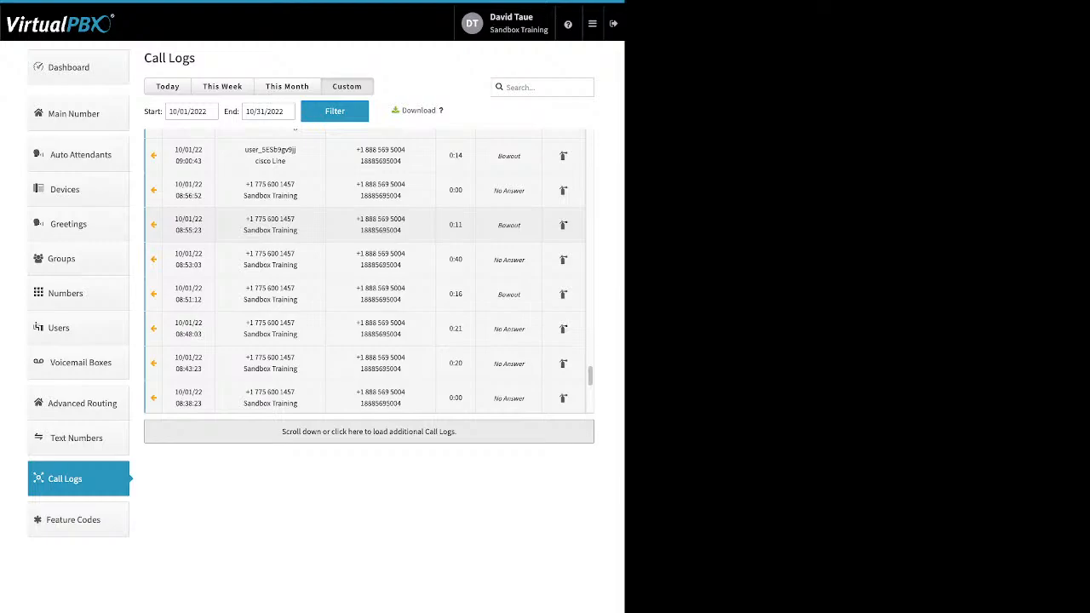
pyautogui.scroll(-6, 369, 273)
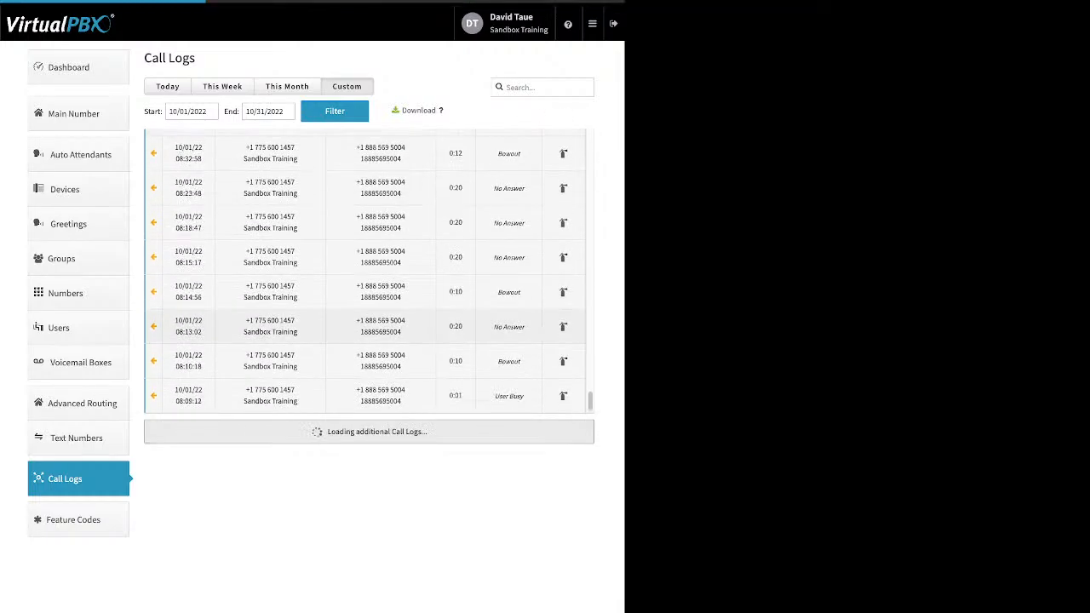
pyautogui.scroll(-5, 368, 273)
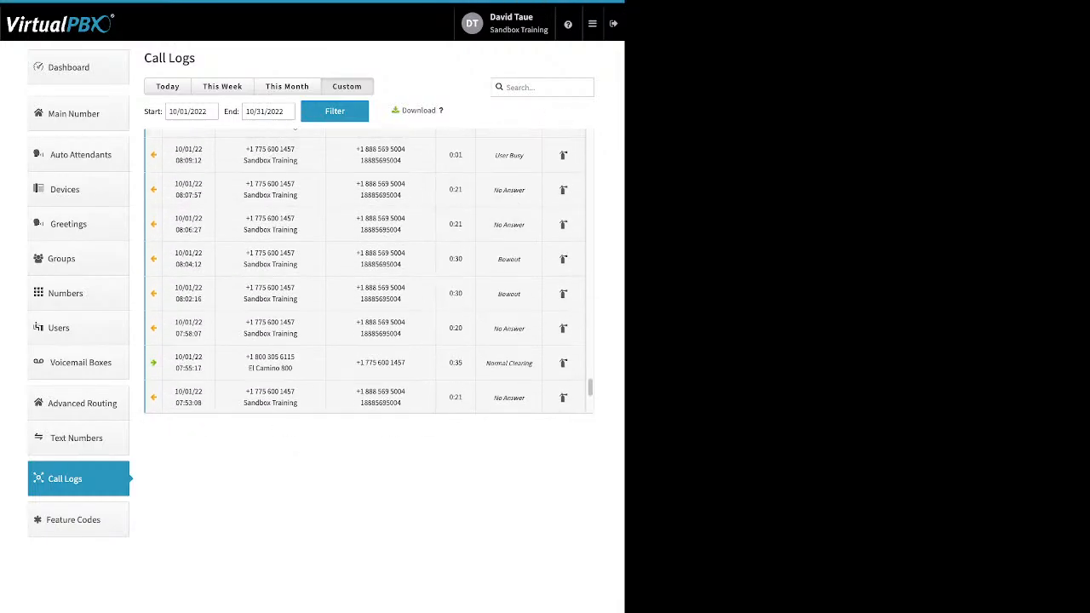
pyautogui.scroll(-5, 369, 273)
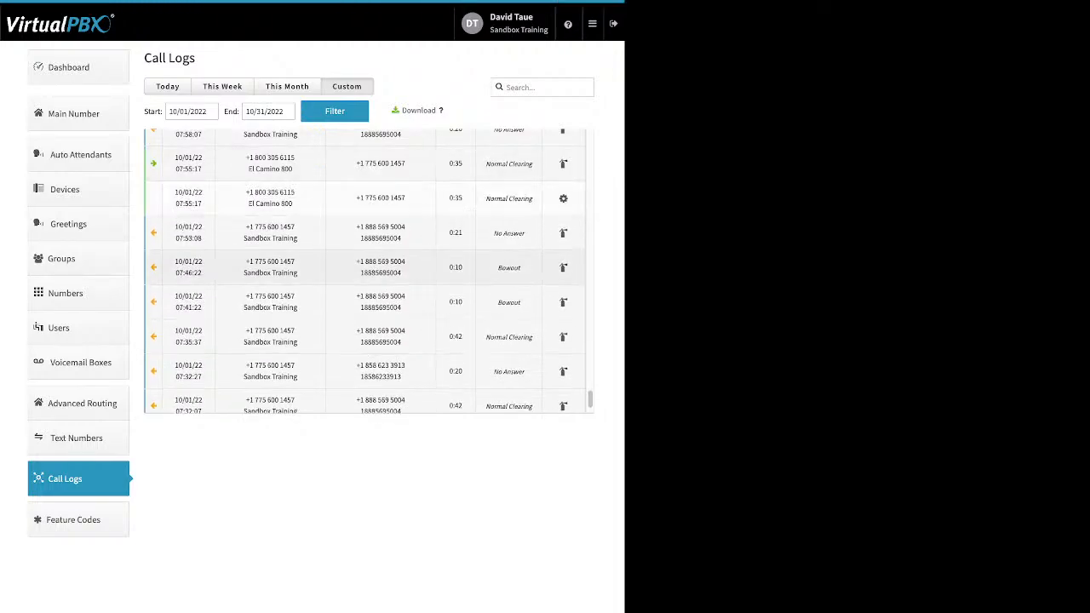
pyautogui.scroll(-1, 364, 267)
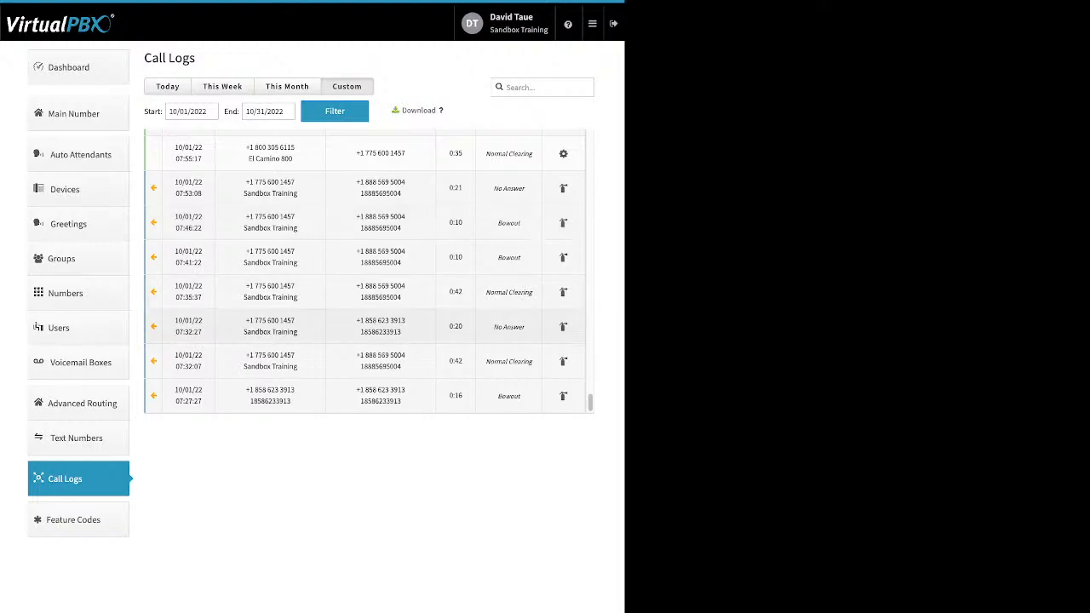
pyautogui.scroll(4, 369, 273)
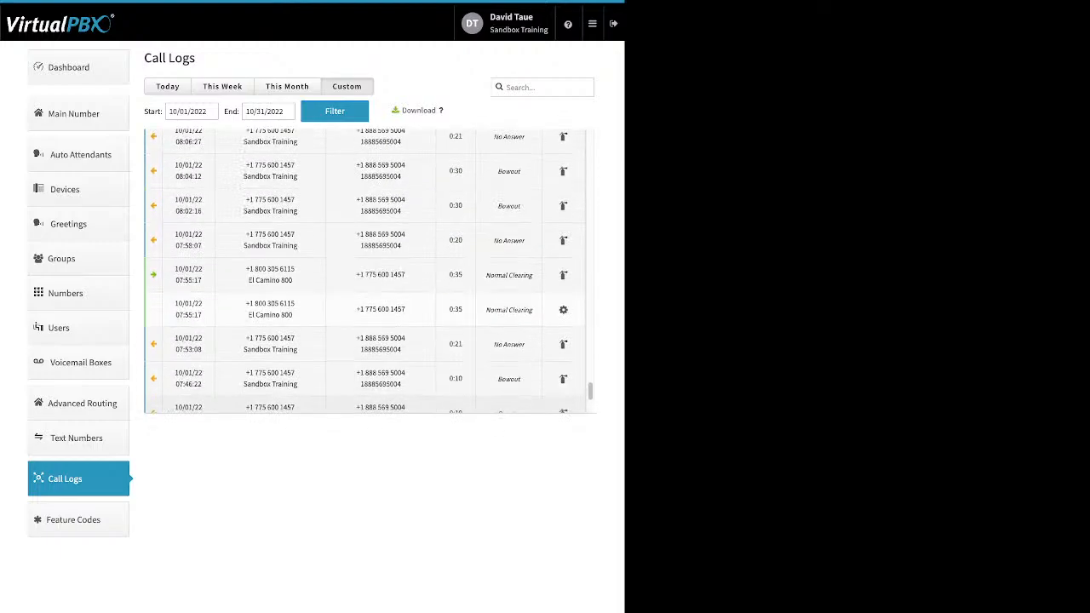
pyautogui.scroll(6, 245, 154)
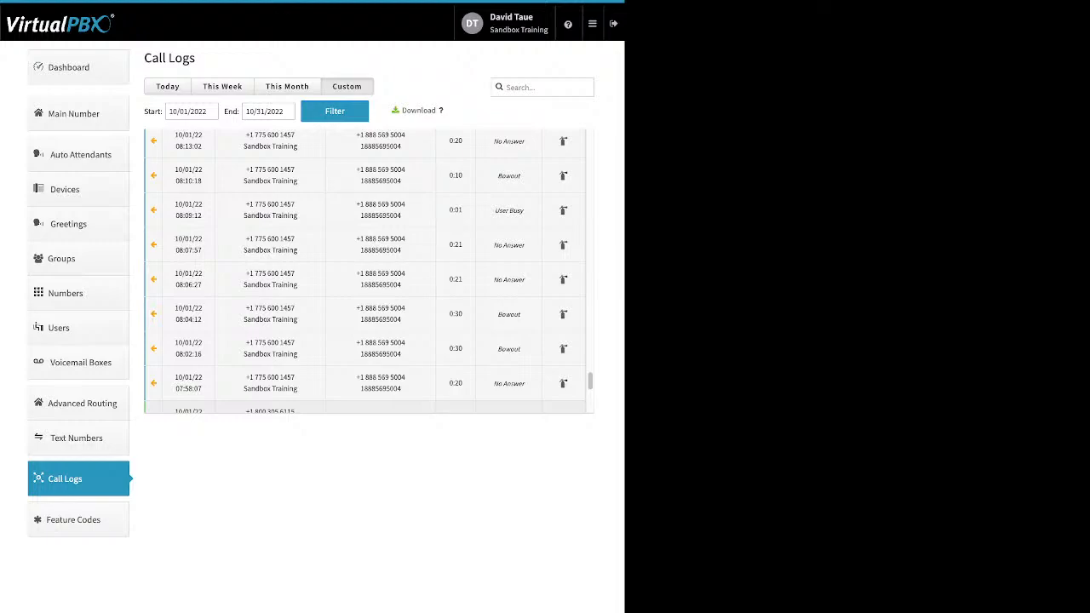
pyautogui.scroll(2, 244, 154)
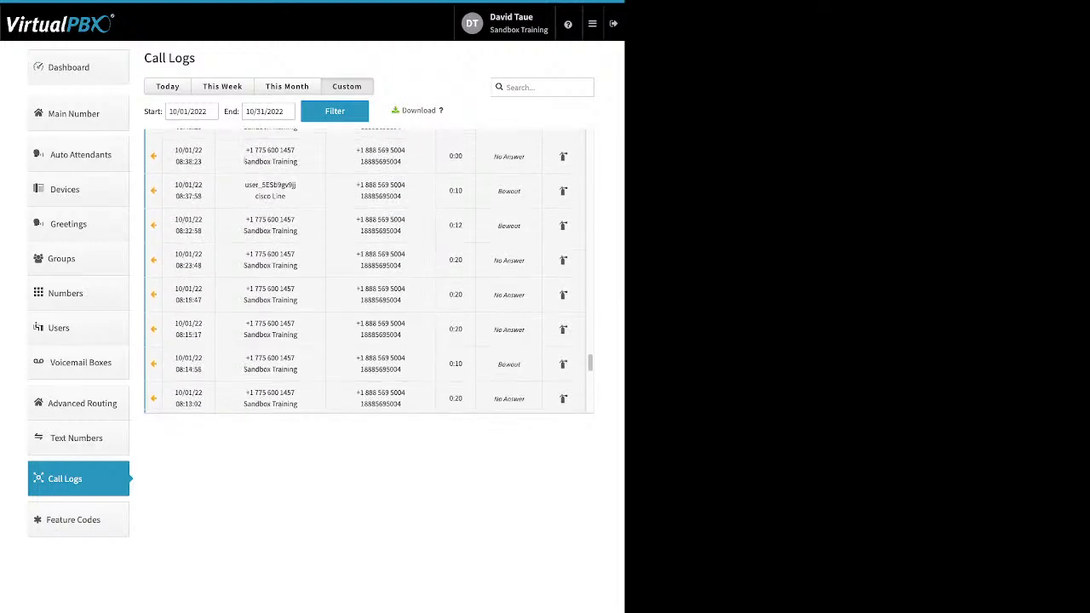
pyautogui.scroll(1, 298, 339)
pyautogui.click(366, 204)
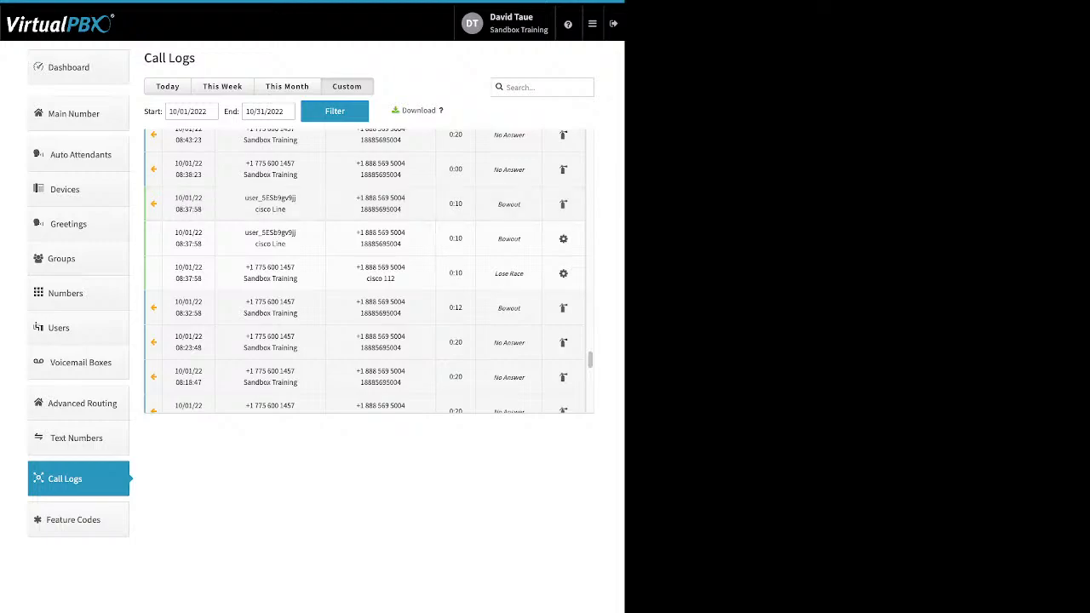
pyautogui.moveTo(245, 232); pyautogui.dragTo(291, 245)
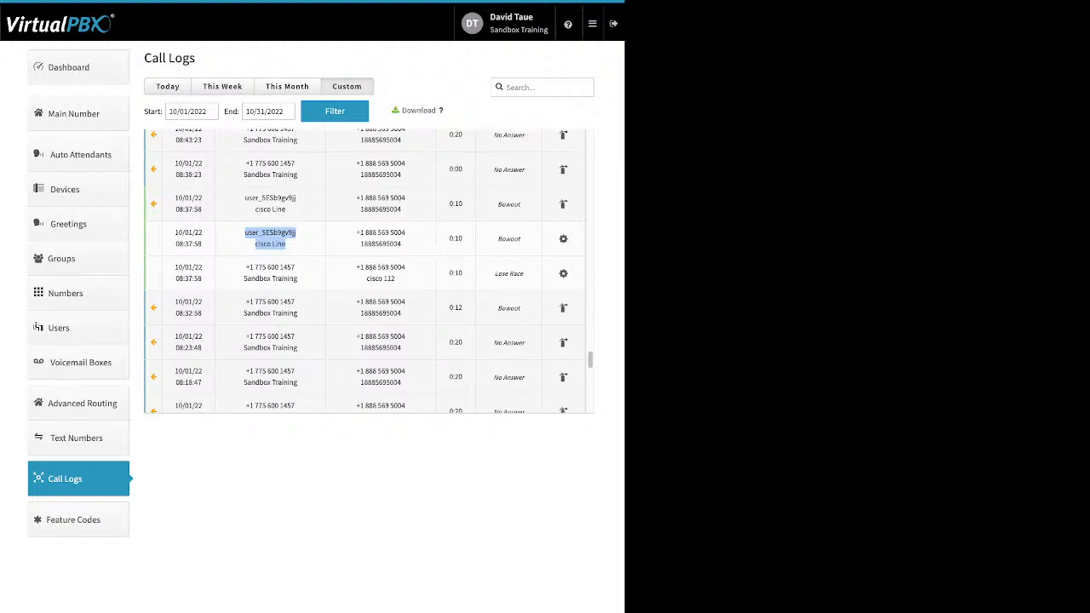
# Step: Expand the 16:43:41 and 16:59:10 calls further up the list
pyautogui.scroll(4, 368, 271)
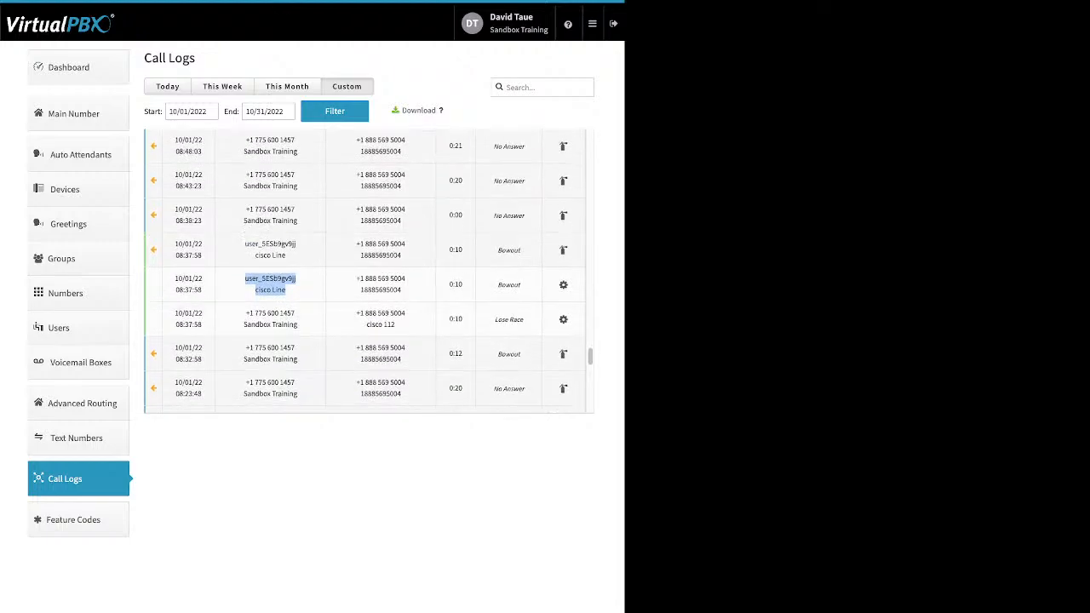
pyautogui.scroll(5, 368, 271)
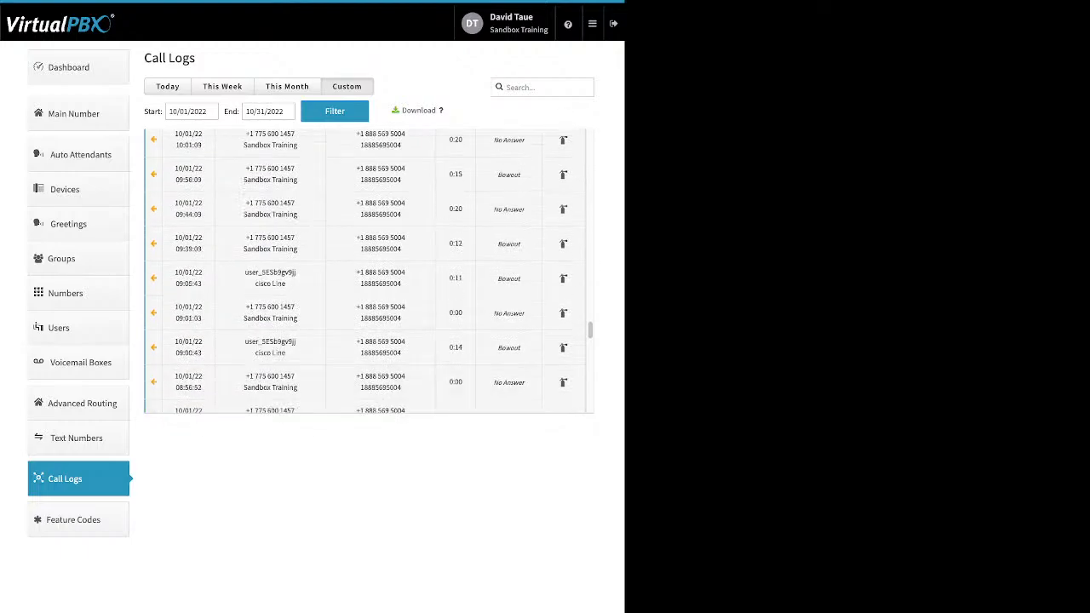
pyautogui.scroll(5, 368, 271)
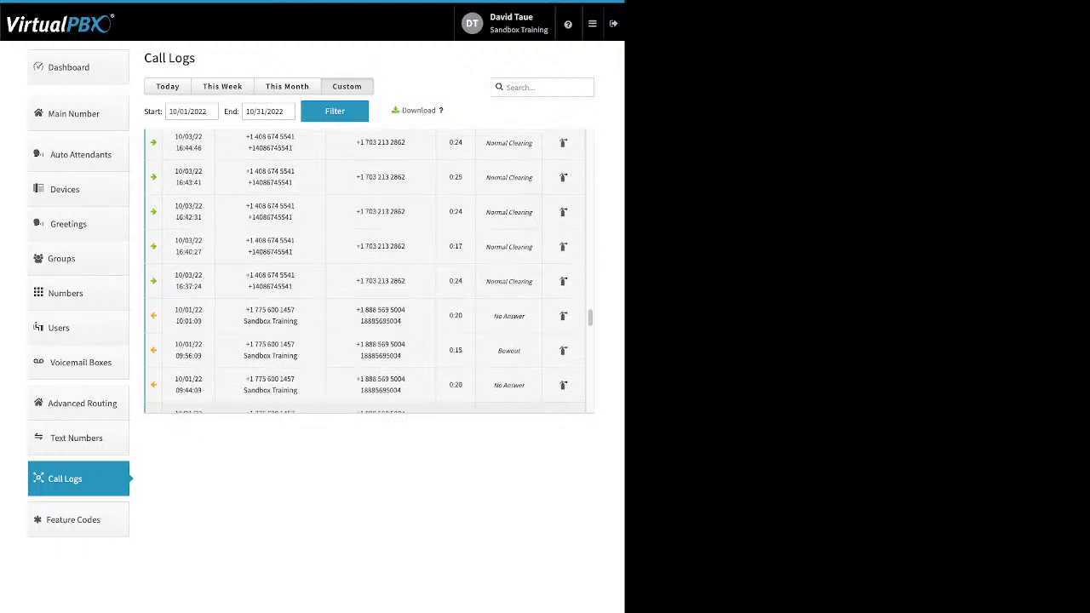
pyautogui.click(368, 177)
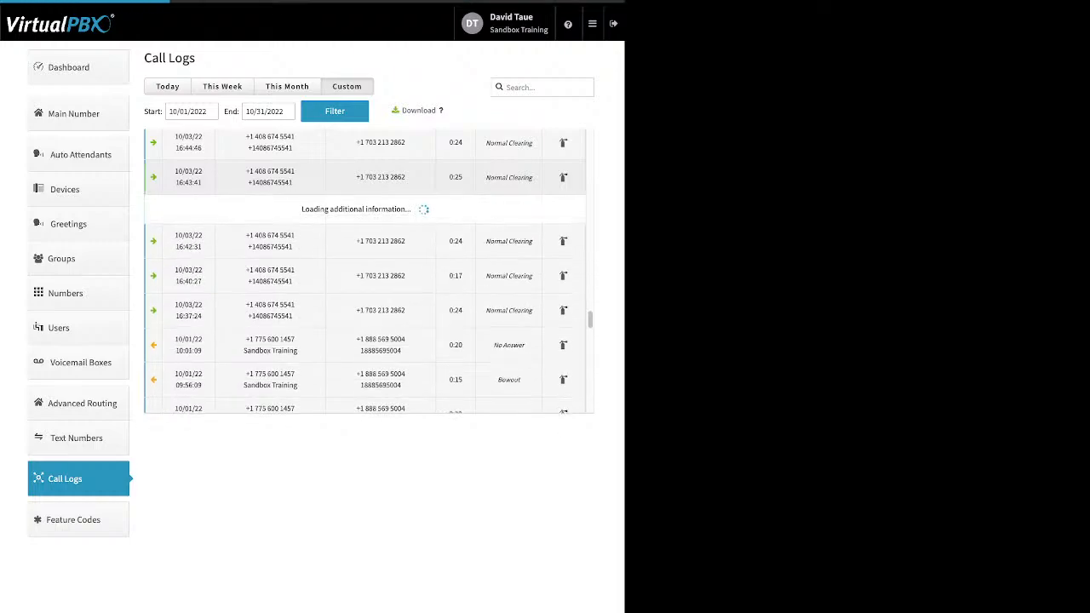
pyautogui.scroll(7, 368, 271)
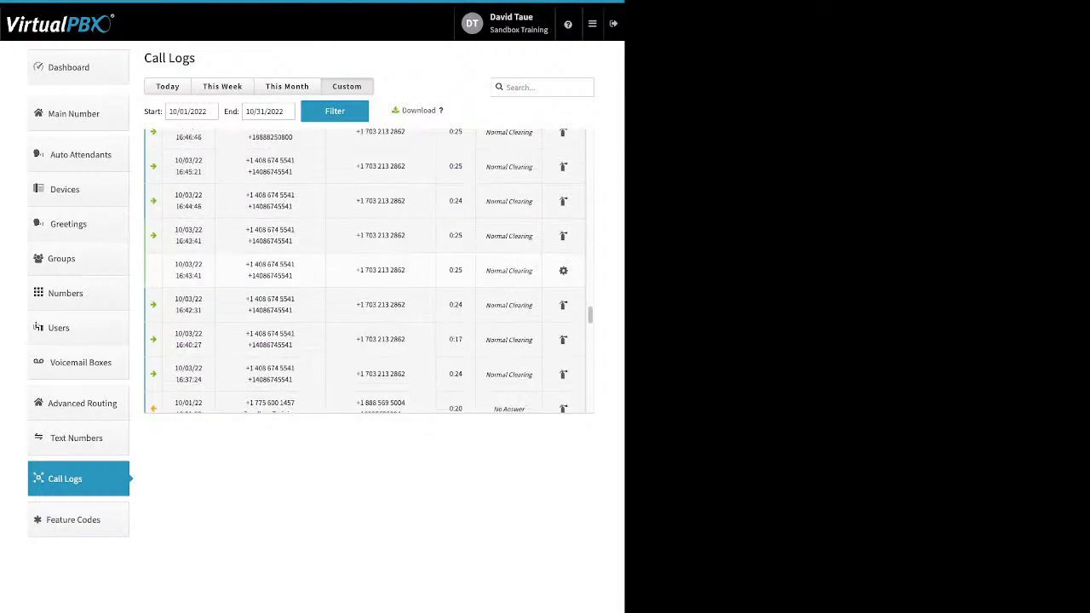
pyautogui.click(368, 177)
pyautogui.scroll(6, 368, 281)
pyautogui.scroll(5, 368, 271)
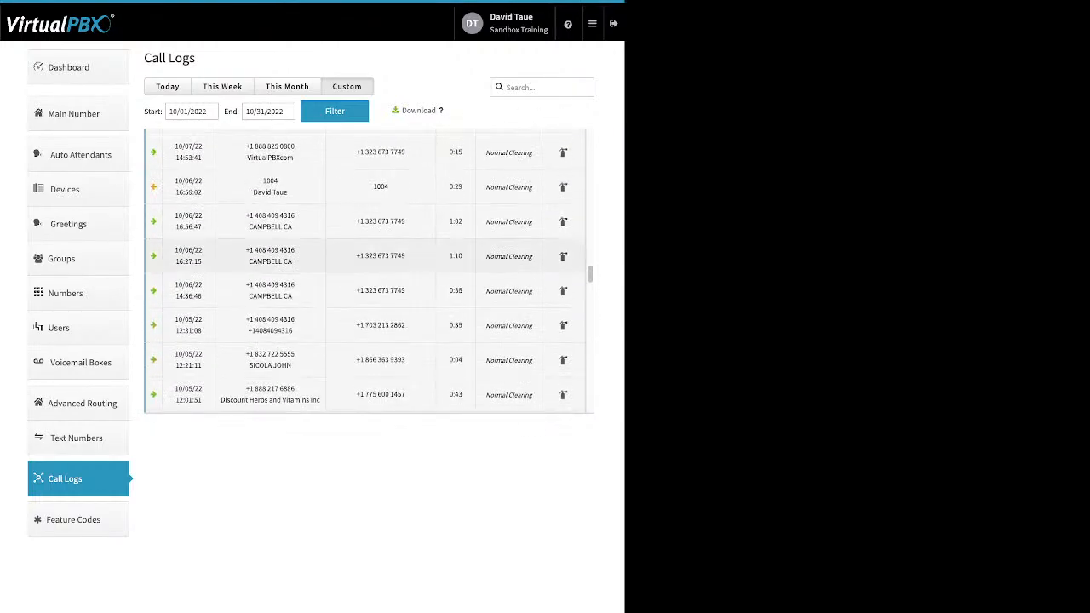
# Step: Expand the 10/06 16:27:15 call, then switch the logs to This Month's 11/01 calls
pyautogui.click(368, 256)
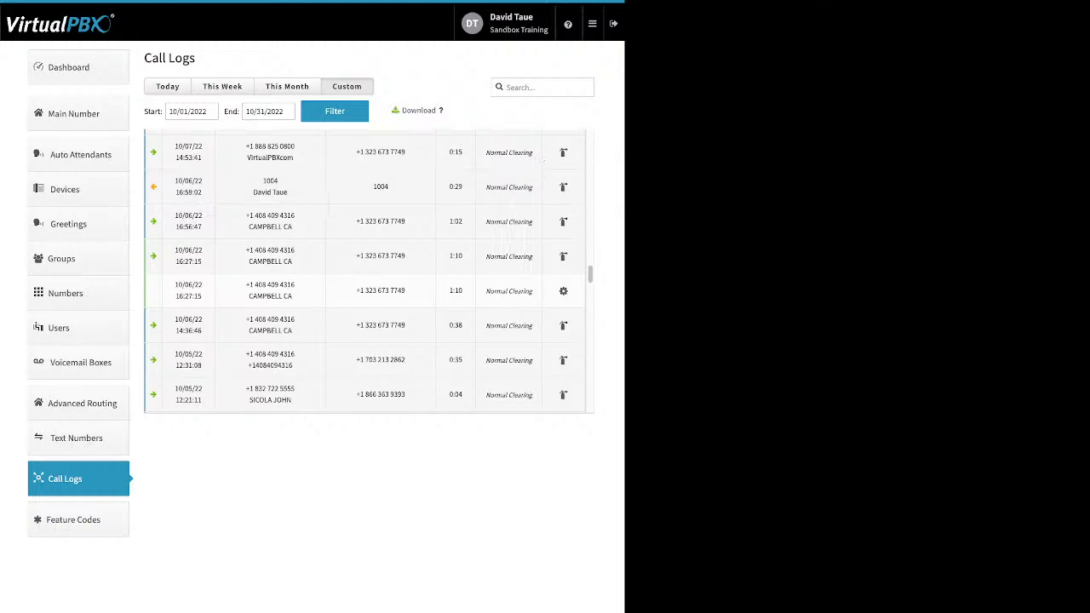
pyautogui.click(287, 87)
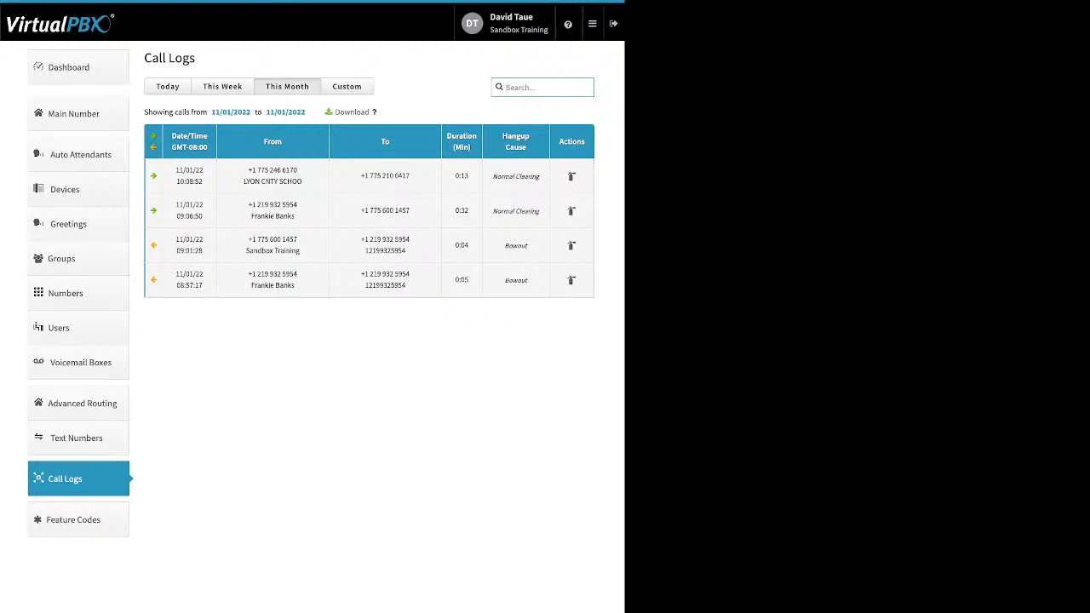
# Step: Switch back to a custom date range, then open the Available Feature Codes page
pyautogui.click(347, 86)
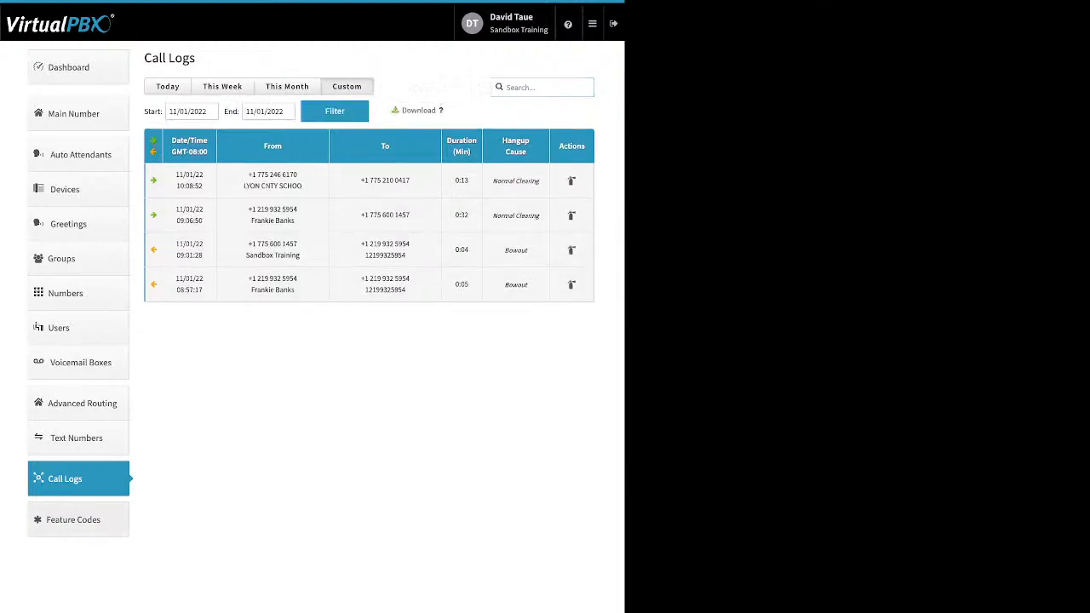
pyautogui.click(73, 520)
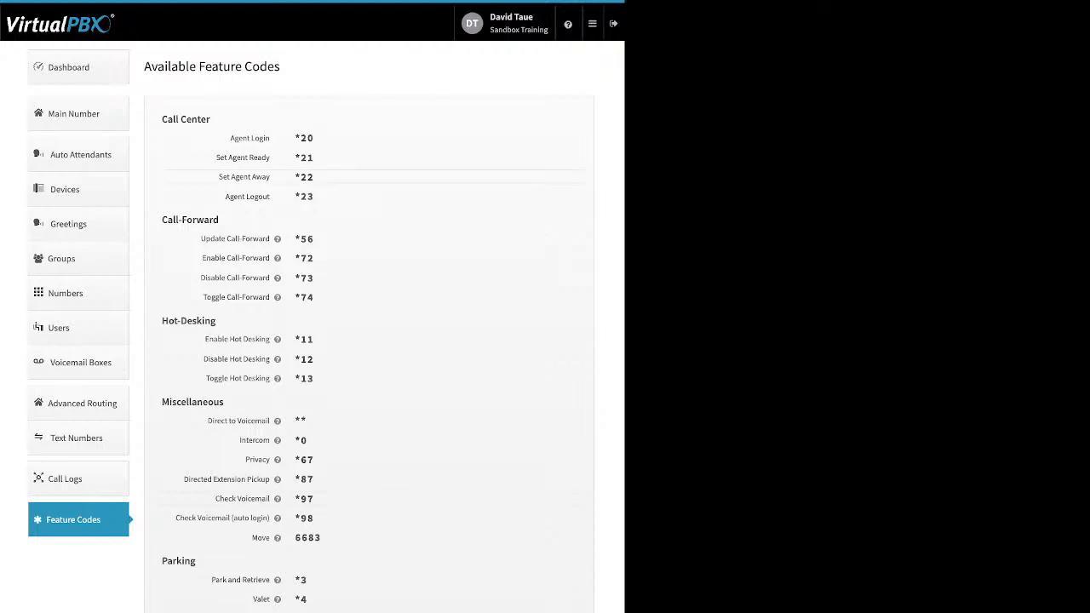
# Step: Check the Update Call-Forward help, then bring up the additional admin tools menu
pyautogui.moveTo(277, 239)
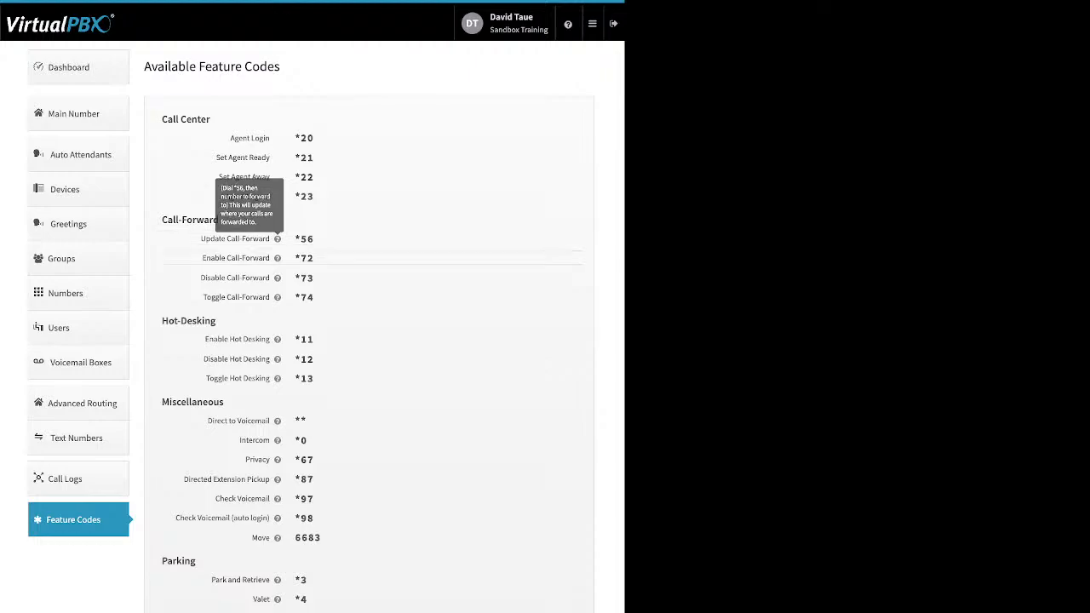
pyautogui.click(592, 23)
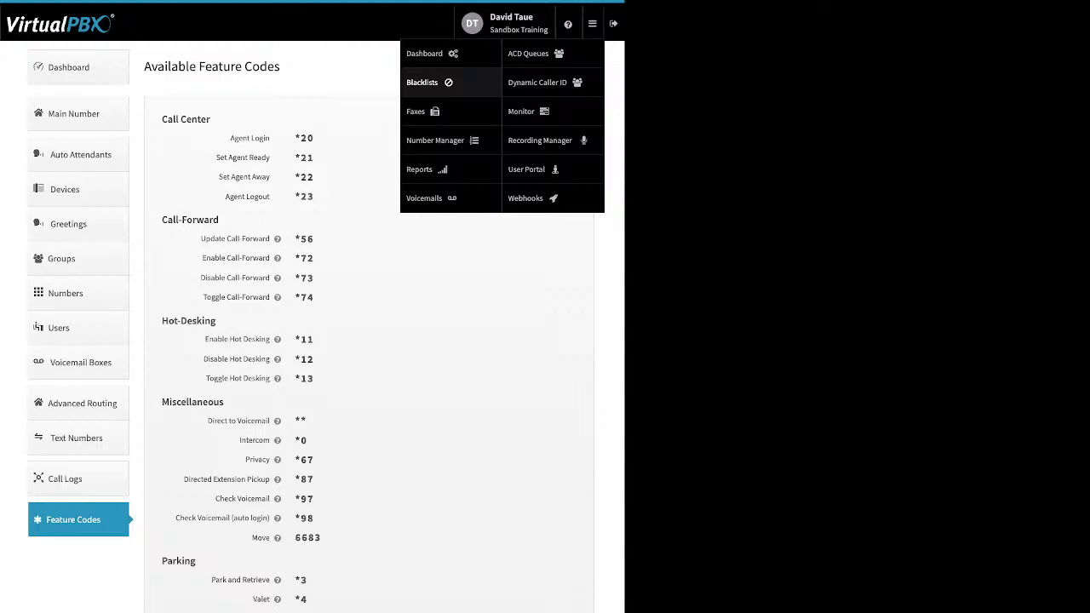
# Step: Open Blacklist Settings and enter the blacklist editor
pyautogui.click(422, 81)
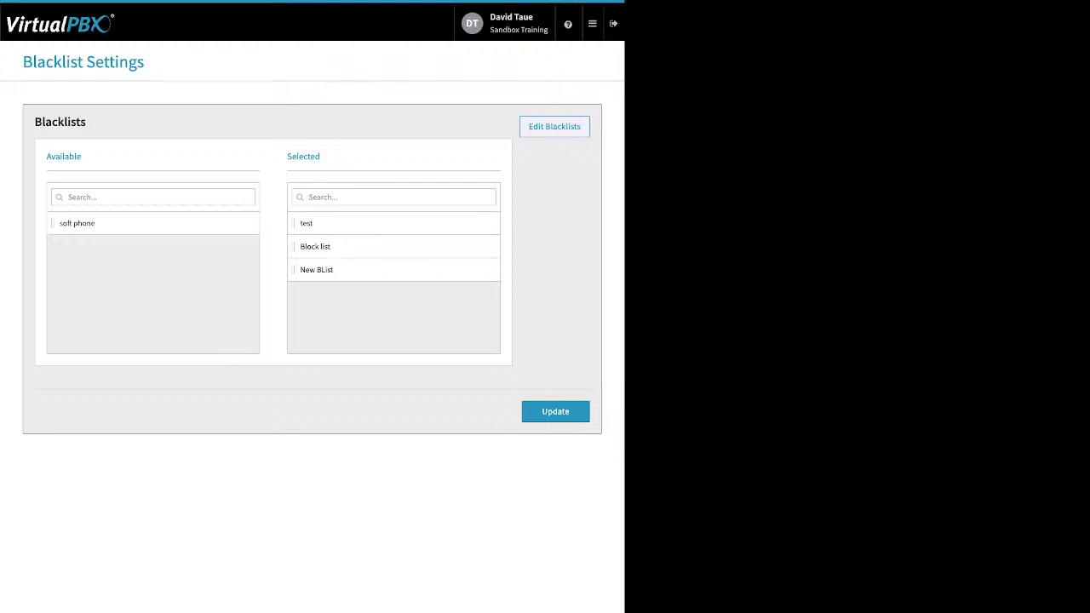
pyautogui.click(555, 127)
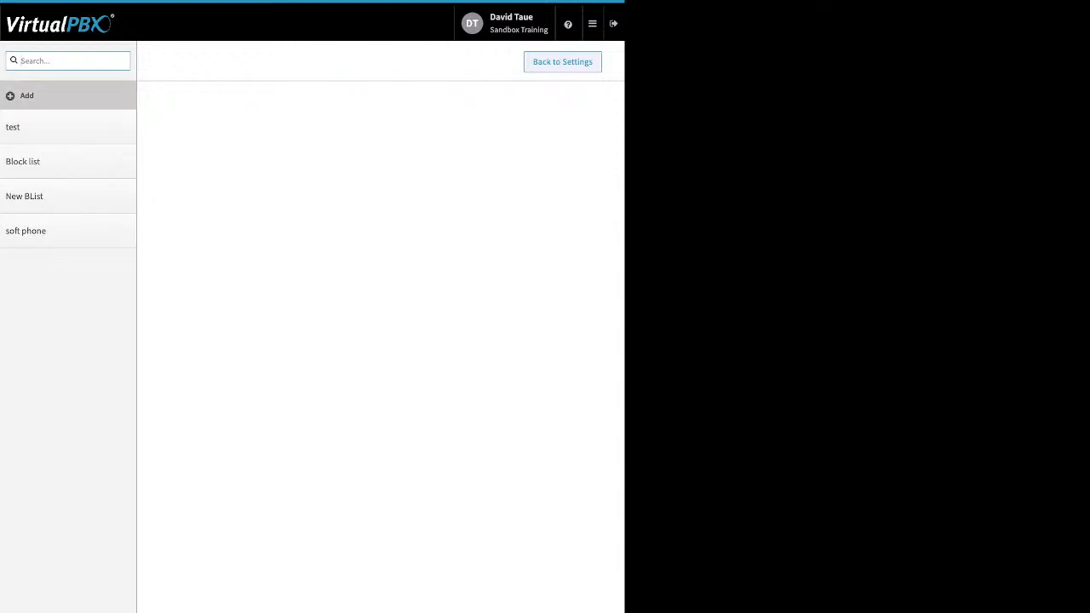
# Step: Open the test blacklist and toggle Block Anonymous off and back on
pyautogui.click(34, 127)
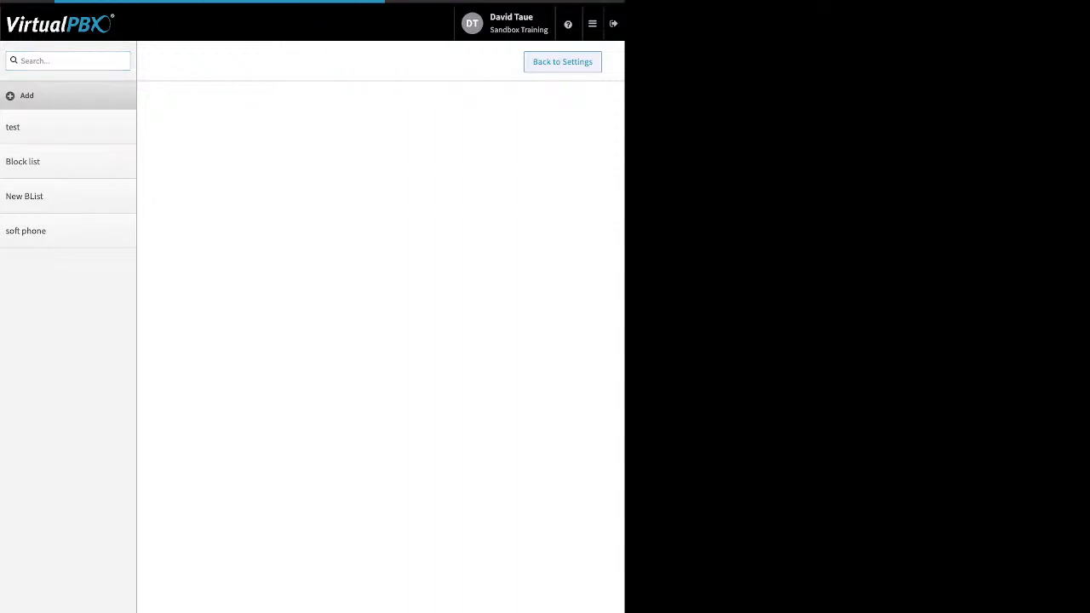
pyautogui.moveTo(232, 146); pyautogui.dragTo(241, 146)
pyautogui.click(241, 147)
pyautogui.moveTo(194, 174); pyautogui.dragTo(250, 174)
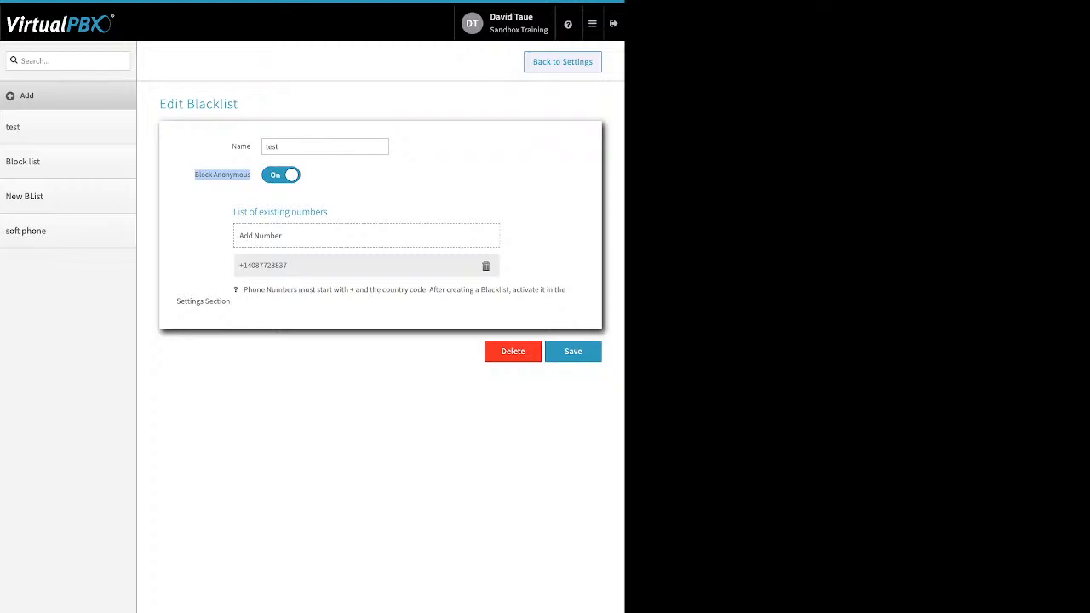
pyautogui.click(223, 176)
pyautogui.click(281, 175)
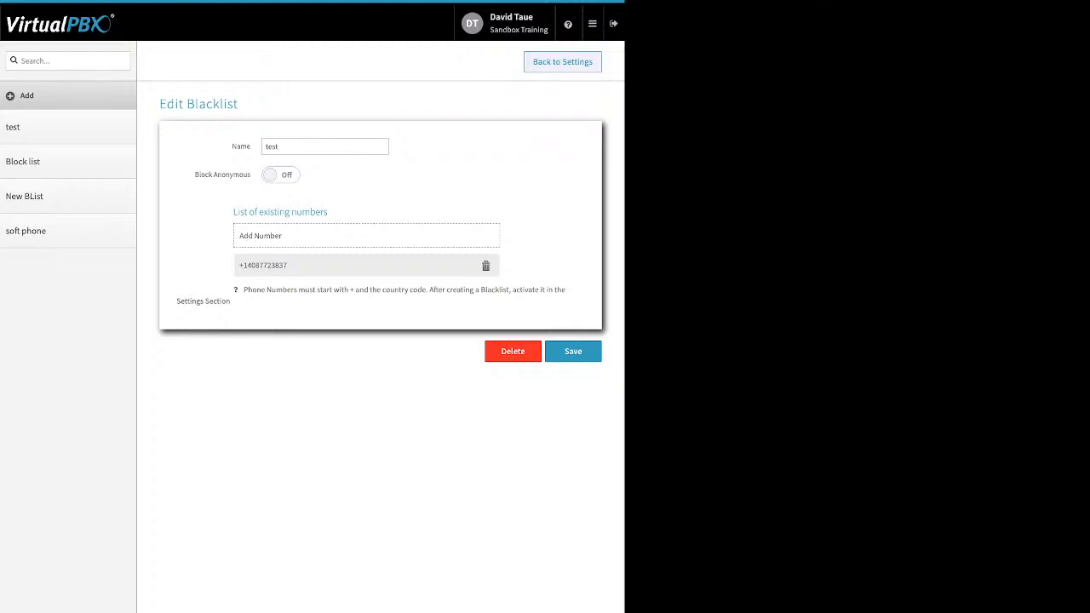
pyautogui.click(281, 174)
pyautogui.moveTo(233, 212); pyautogui.dragTo(321, 212)
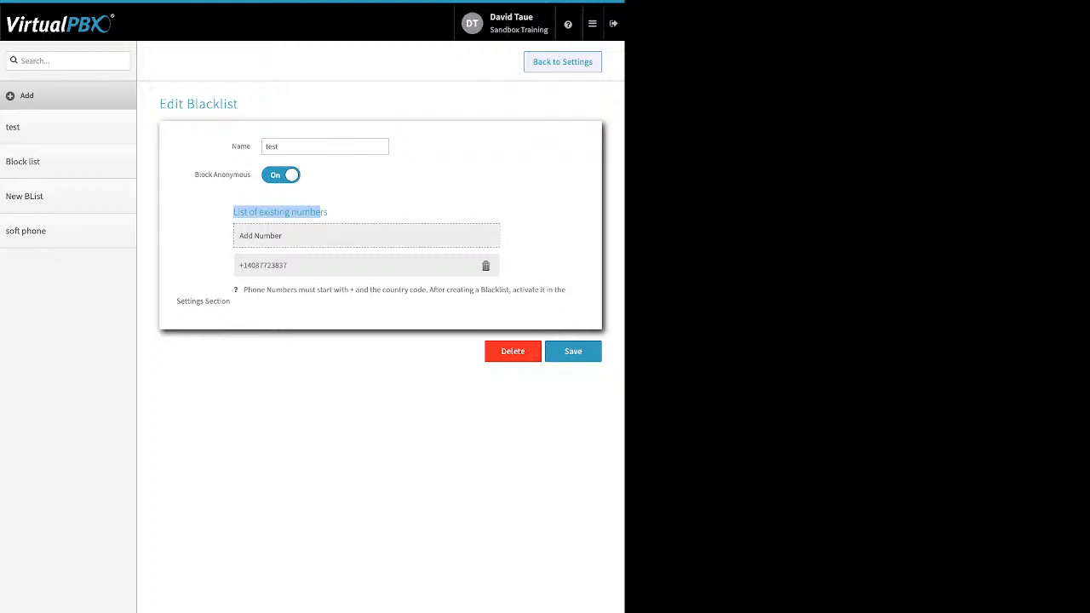
# Step: Cancel adding a number, return to Blacklist Settings and save the selection with Update
pyautogui.click(261, 236)
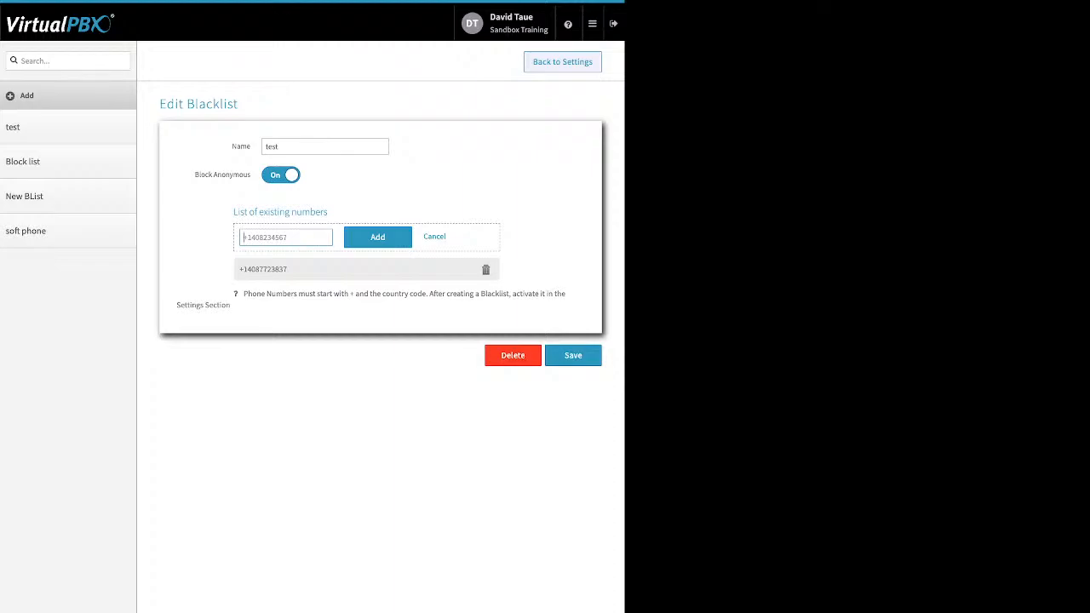
pyautogui.click(435, 236)
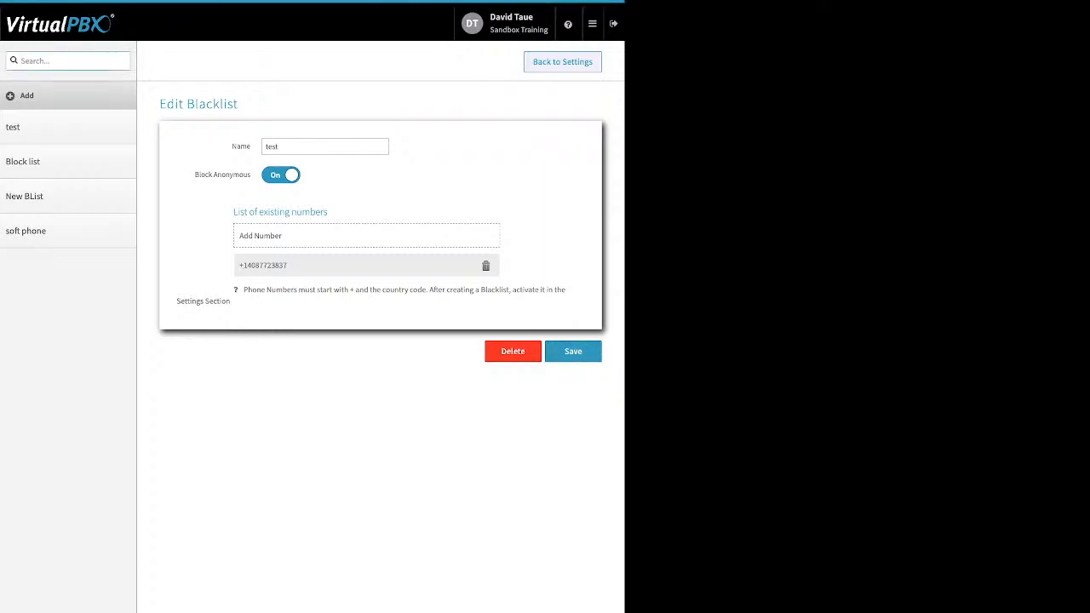
pyautogui.click(562, 62)
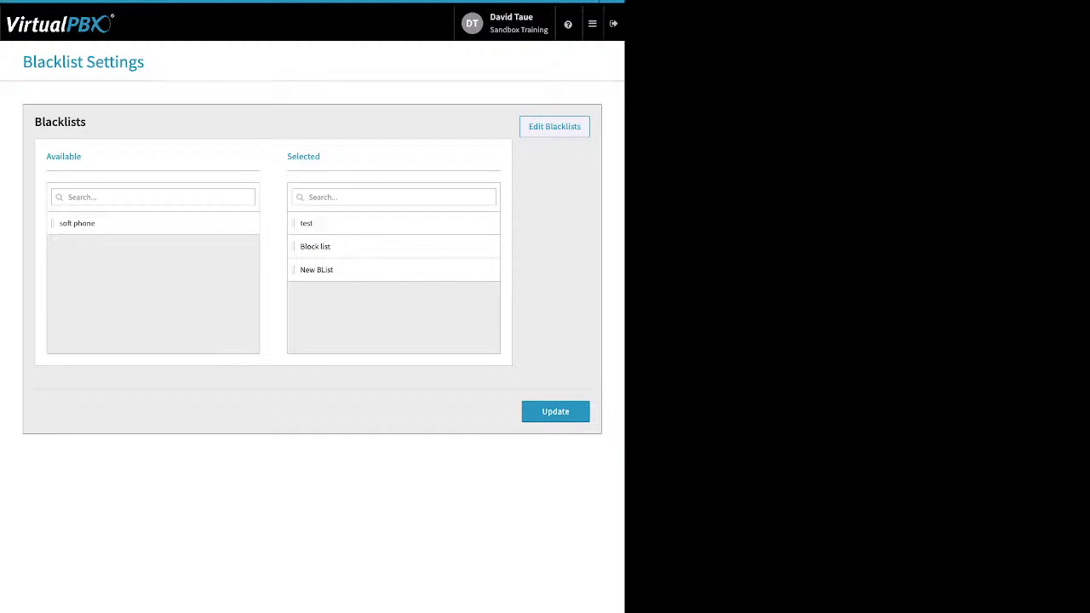
pyautogui.moveTo(321, 156); pyautogui.dragTo(287, 156)
pyautogui.click(555, 411)
pyautogui.click(592, 23)
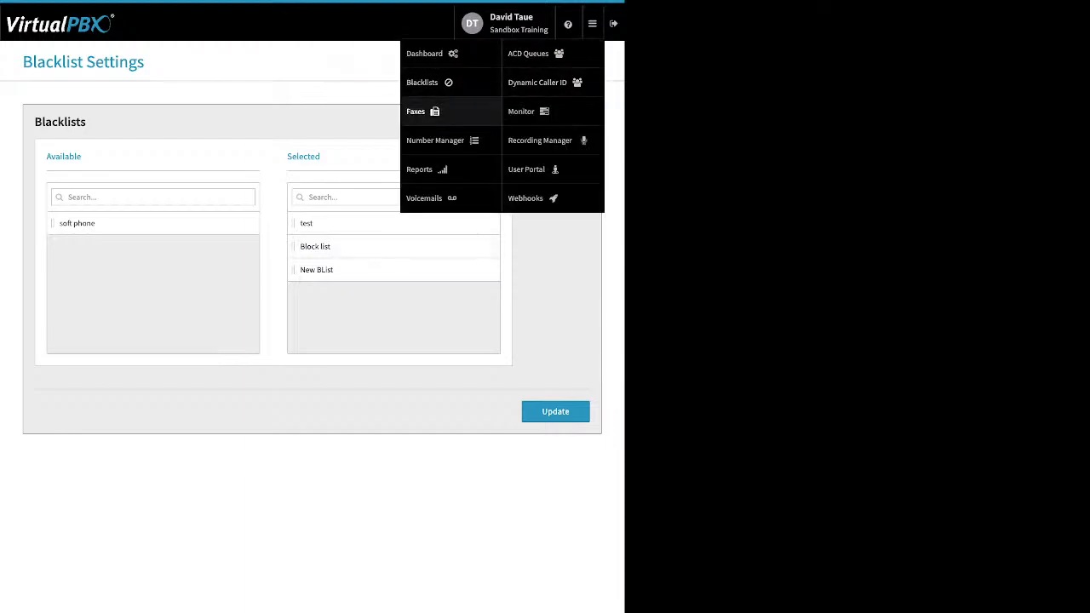
# Step: Delete the 10/05/2022 fax from the Main Faxbox, then view the outbound faxes
pyautogui.click(417, 111)
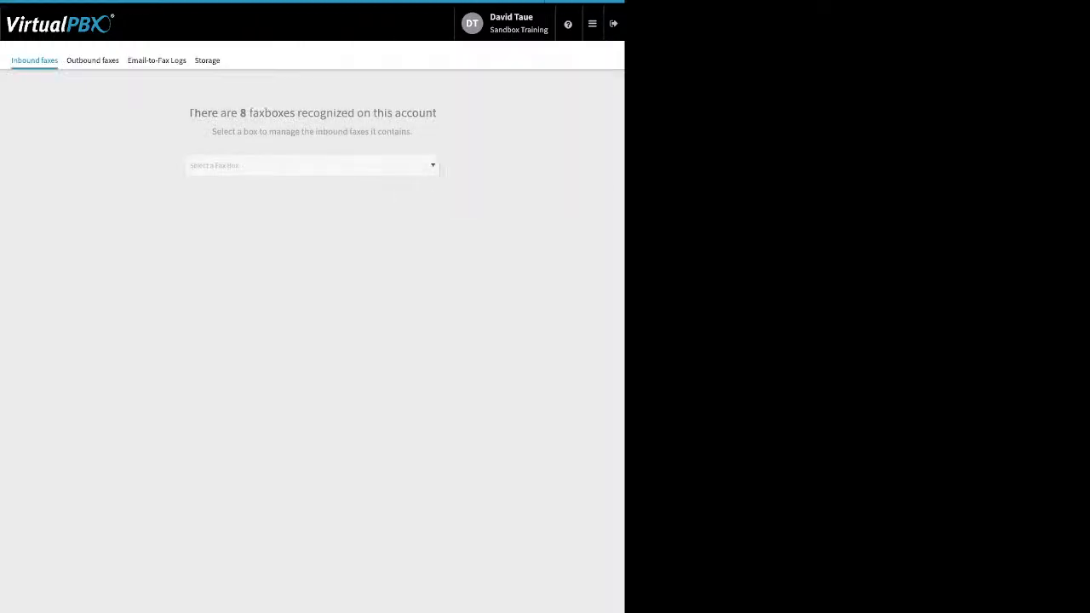
pyautogui.click(312, 166)
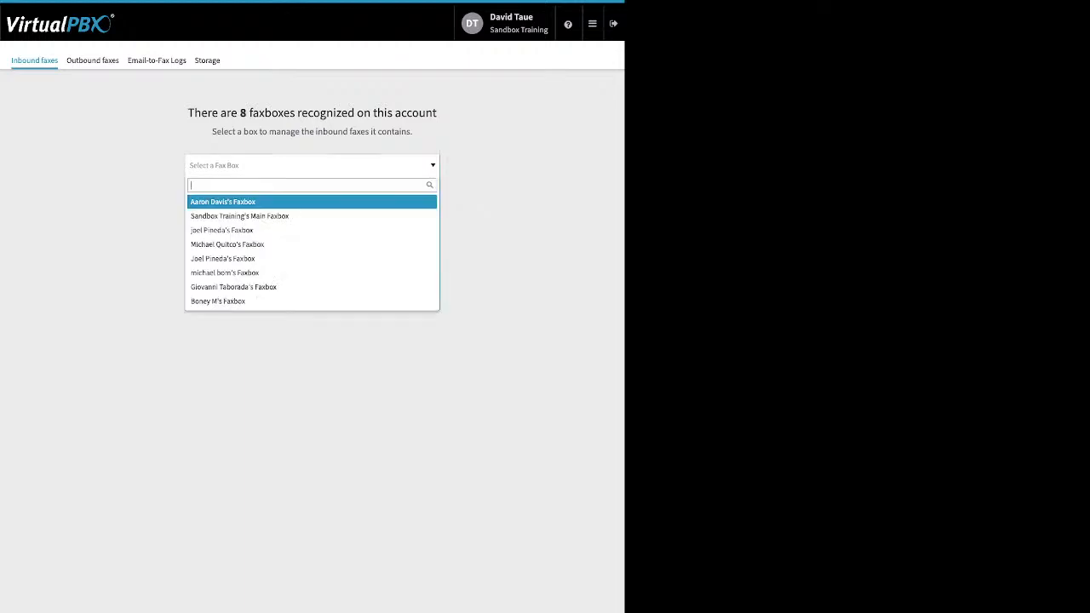
pyautogui.click(241, 217)
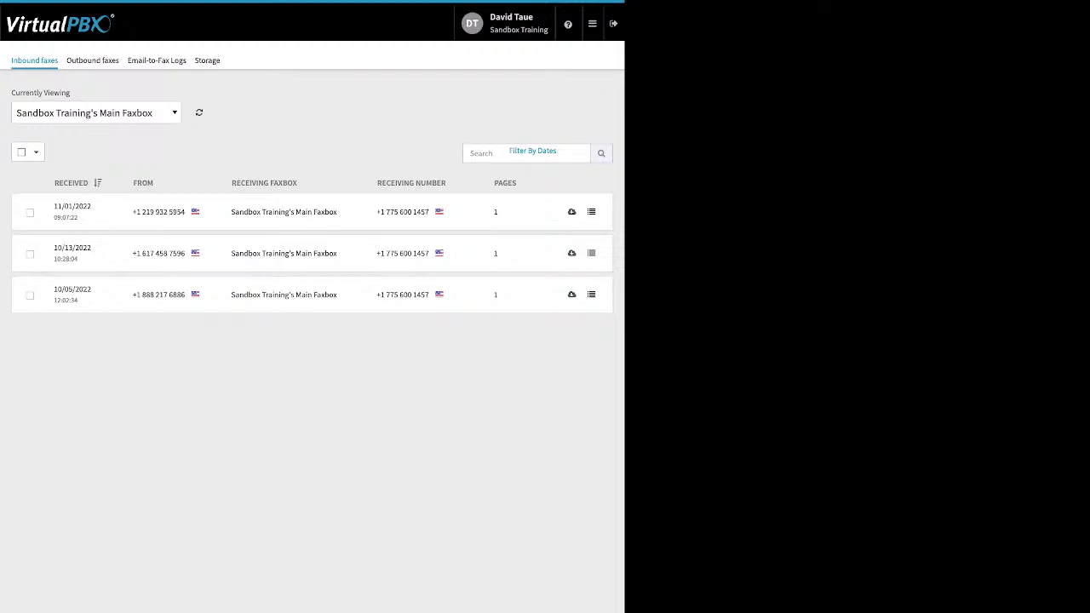
pyautogui.click(30, 295)
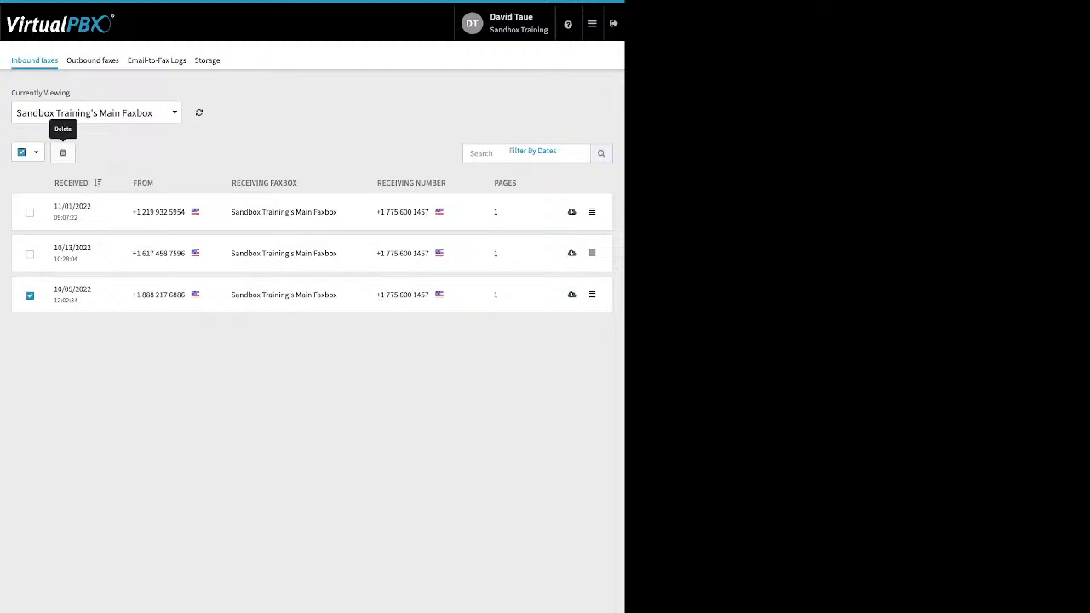
pyautogui.click(62, 152)
pyautogui.press('Return')
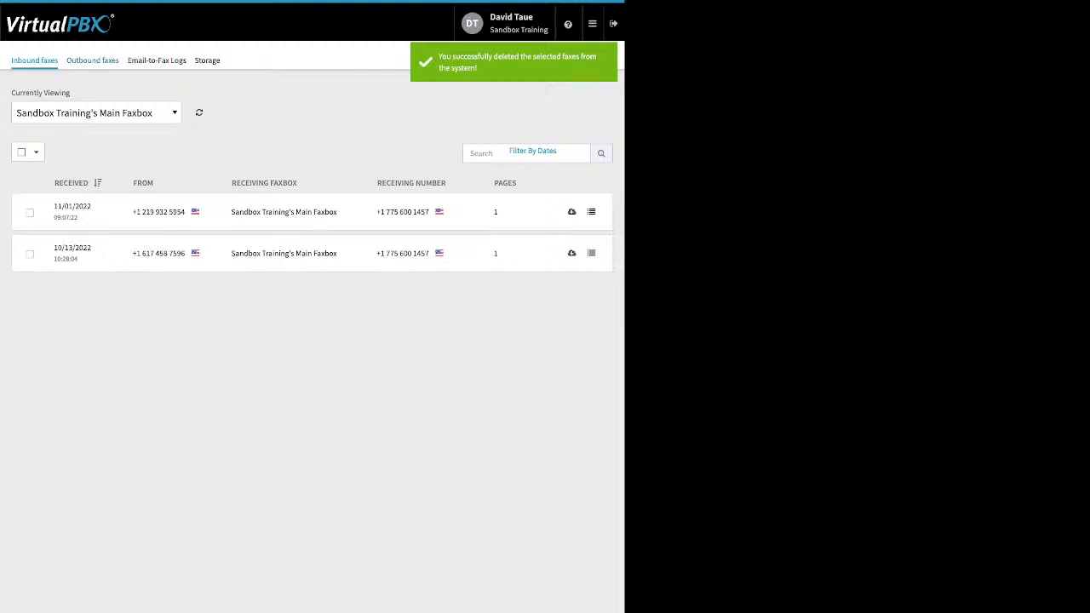
pyautogui.click(92, 61)
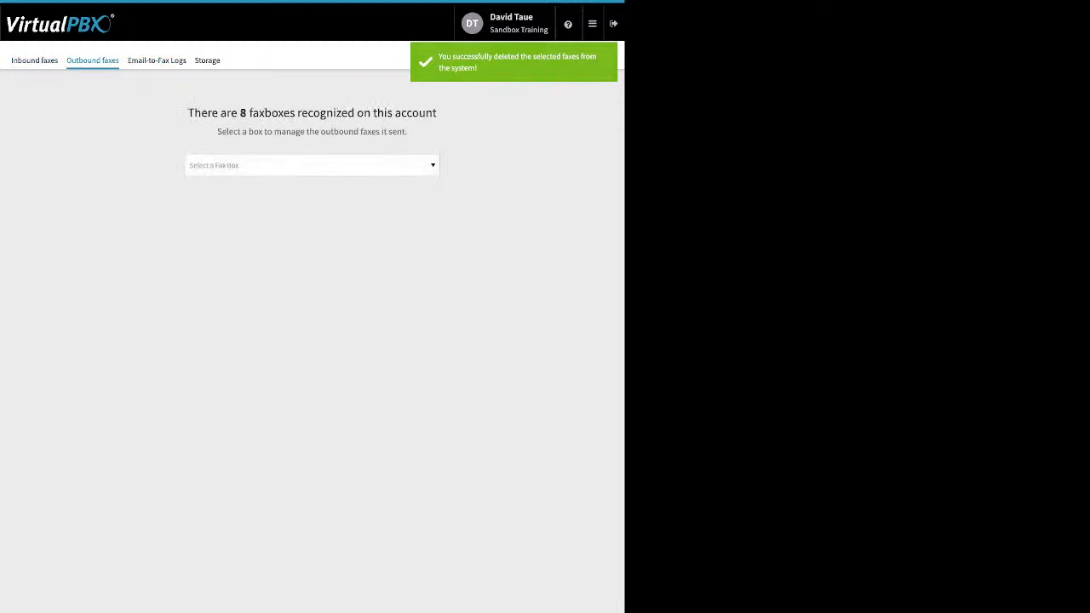
# Step: Filter outbound faxes to Sandbox Training's Main Faxbox and open the failed 11/01/2022 fax's details
pyautogui.click(312, 165)
pyautogui.click(290, 216)
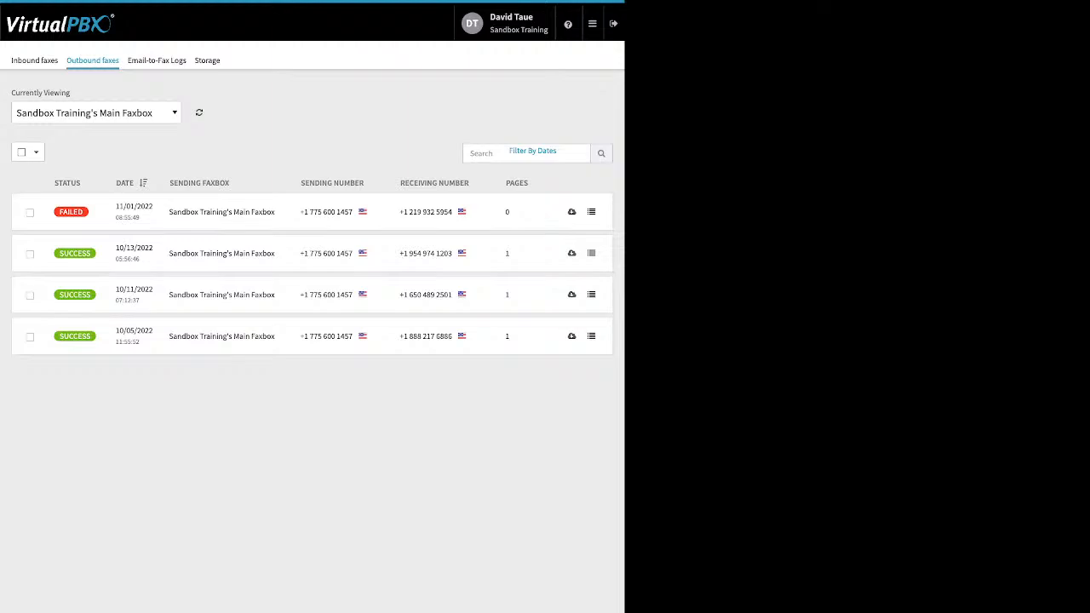
pyautogui.moveTo(71, 211)
pyautogui.click(591, 212)
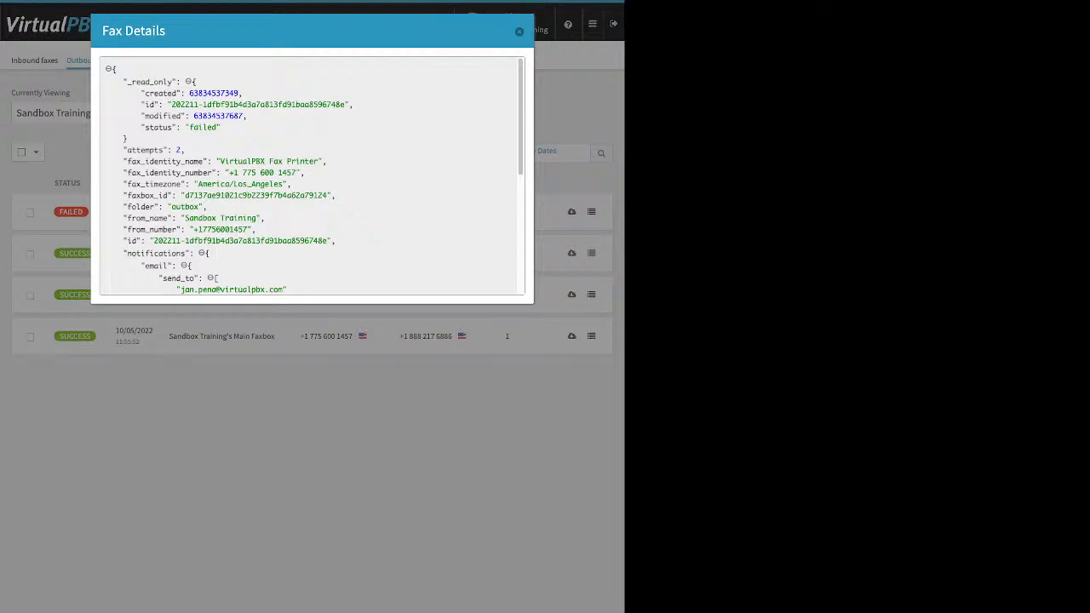
# Step: Highlight the failed status and the 'fax job timed out' result_text, then close the details
pyautogui.moveTo(140, 127); pyautogui.dragTo(219, 127)
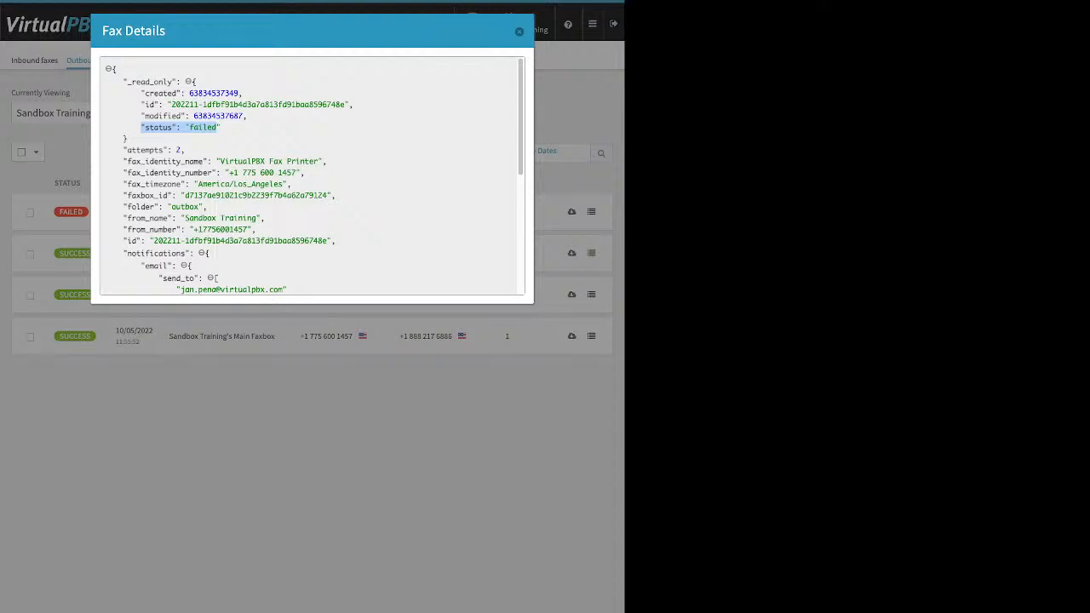
pyautogui.scroll(-1, 315, 175)
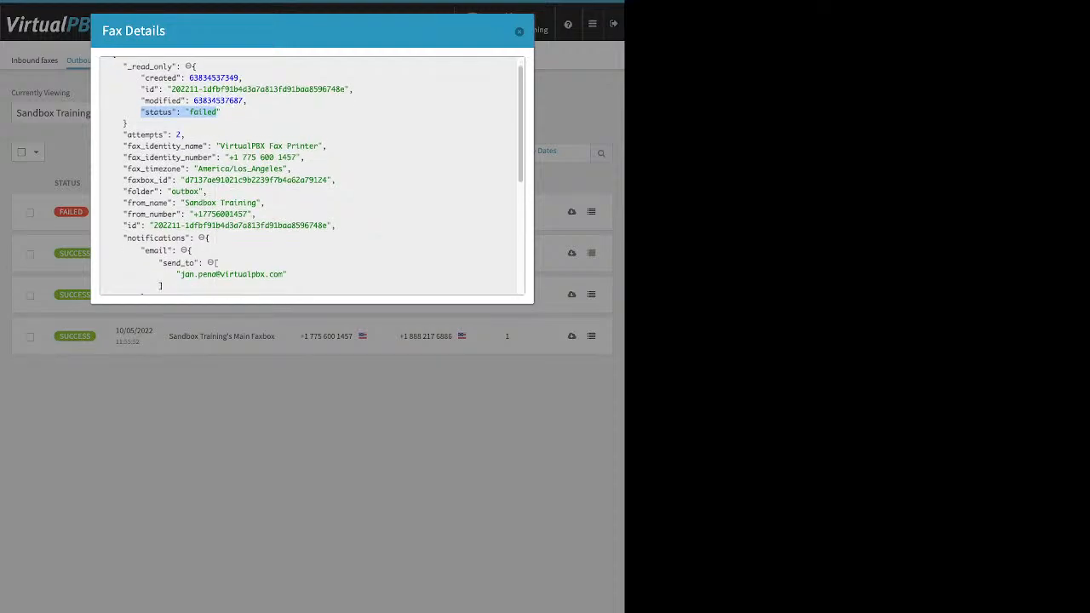
pyautogui.scroll(-1, 312, 176)
pyautogui.scroll(-4, 312, 175)
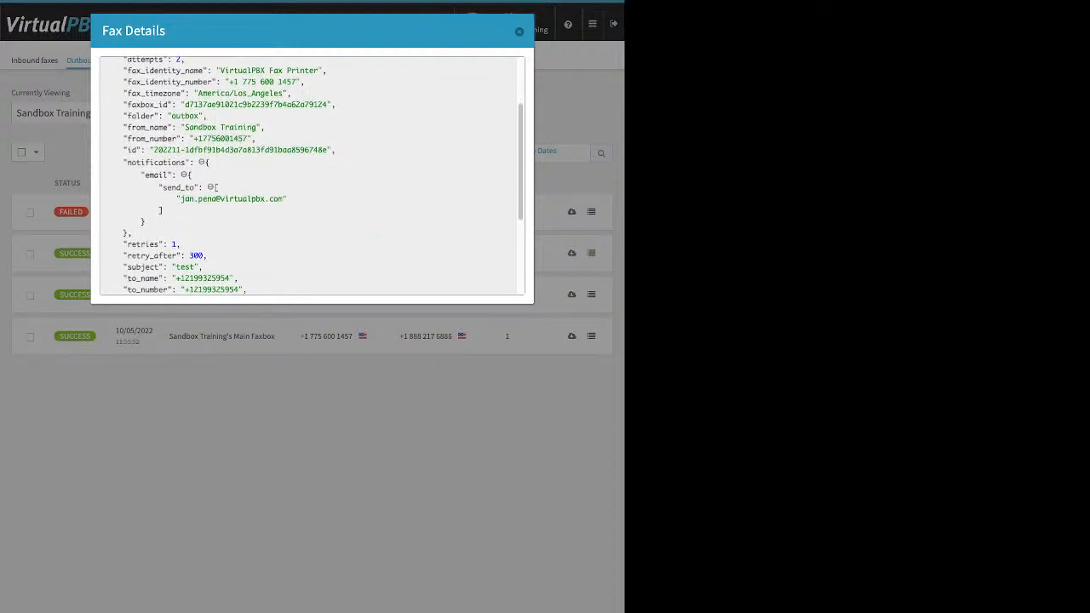
pyautogui.scroll(-1, 312, 176)
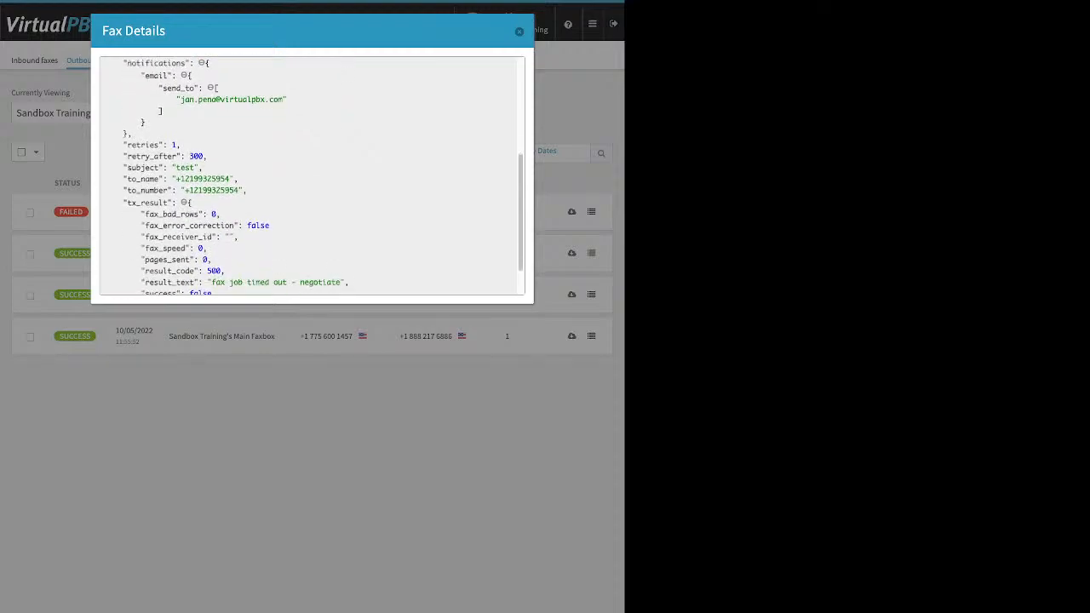
pyautogui.scroll(-2, 312, 175)
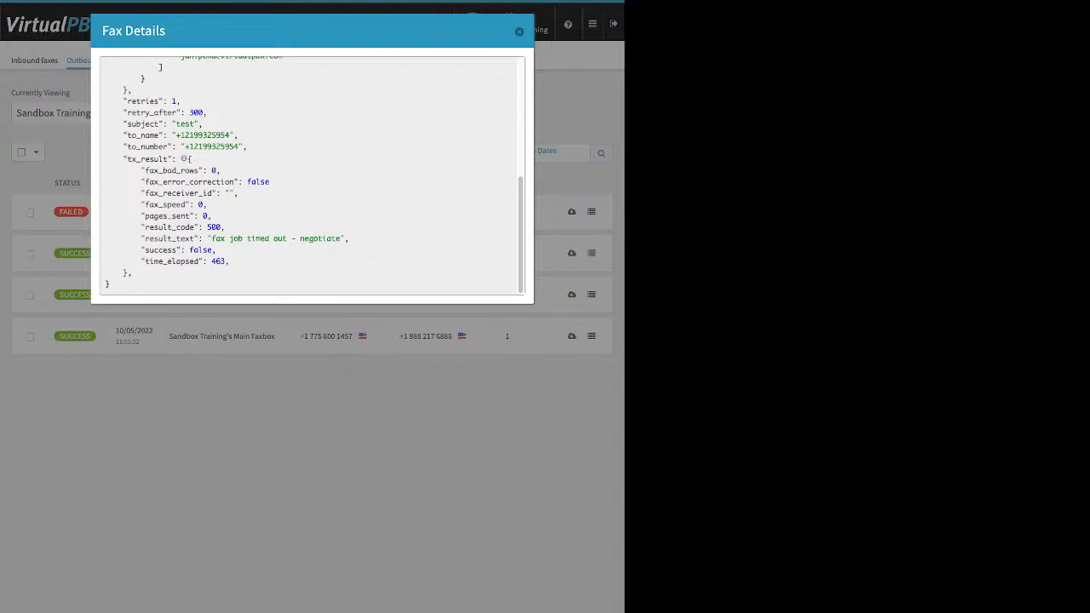
pyautogui.moveTo(207, 239); pyautogui.dragTo(341, 238)
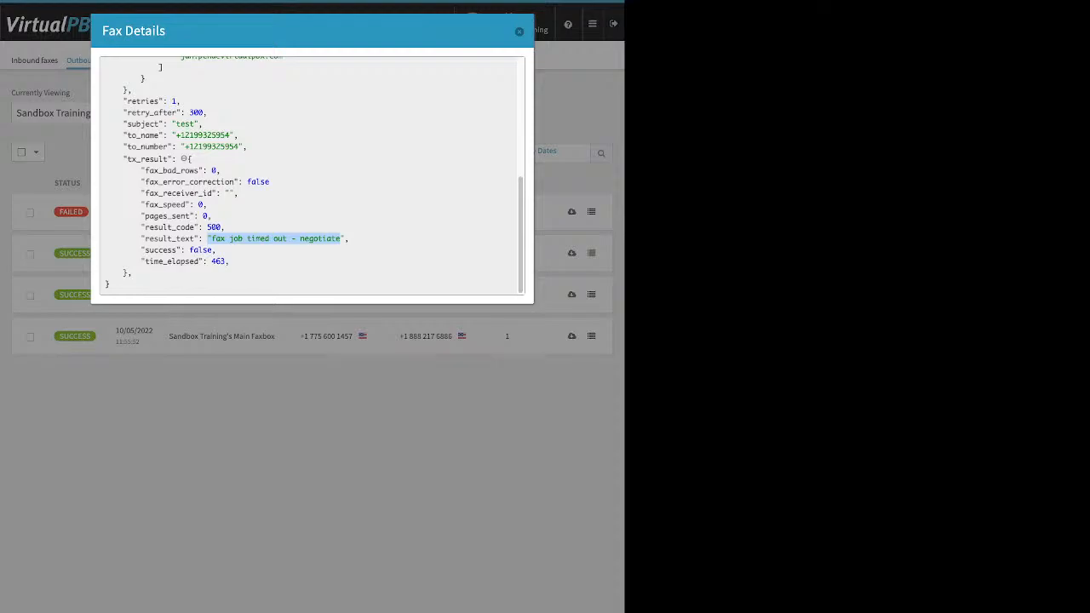
pyautogui.press('Escape')
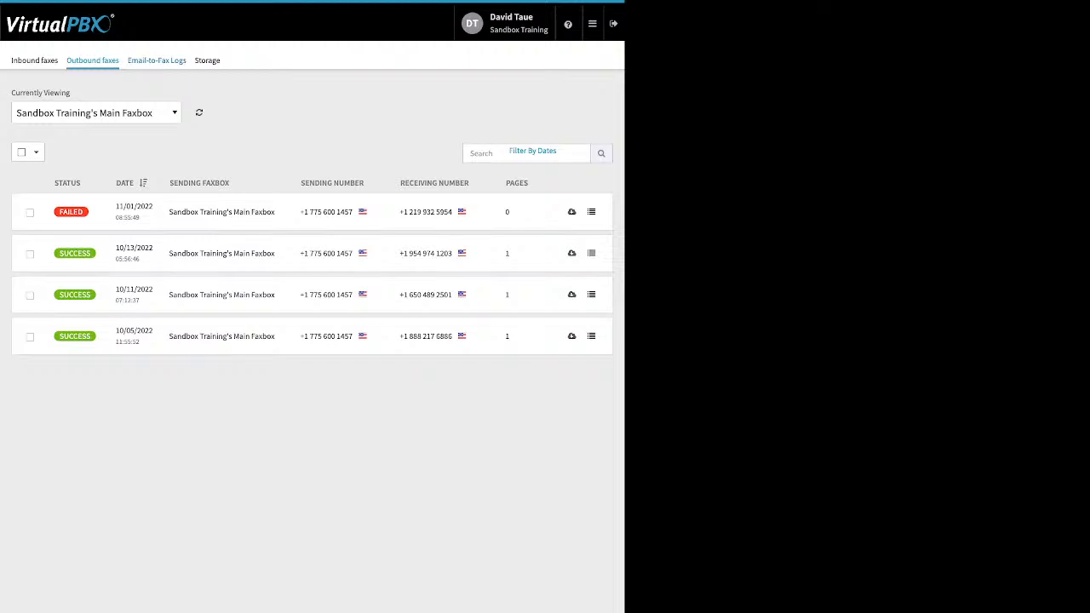
# Step: Check the Email-to-Fax Logs entry's 'no valid attachment' errors, then sort the logs by recipient
pyautogui.click(157, 60)
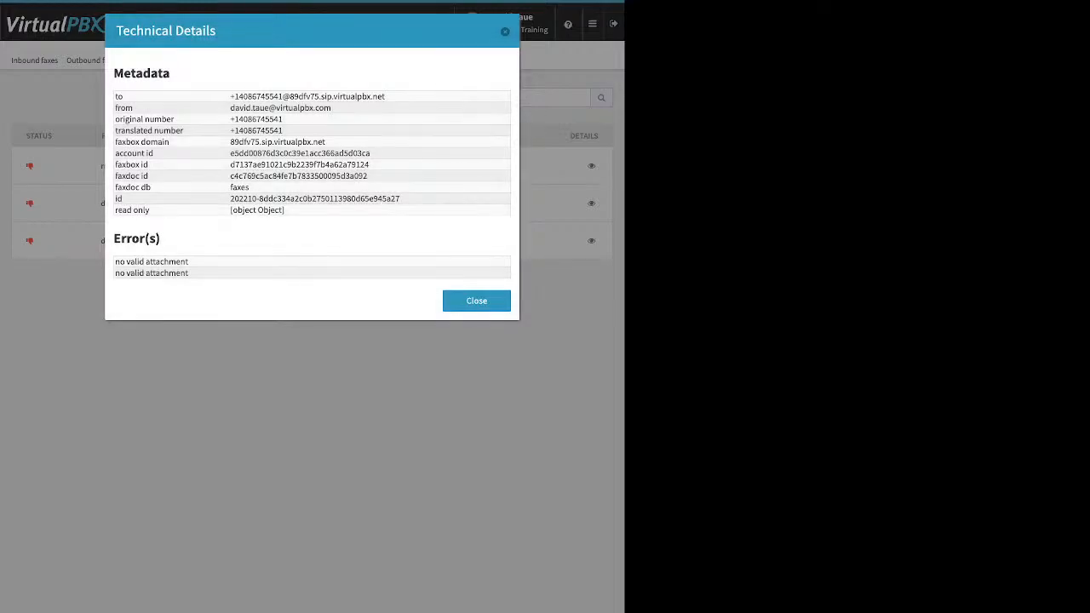
pyautogui.moveTo(114, 239); pyautogui.dragTo(189, 274)
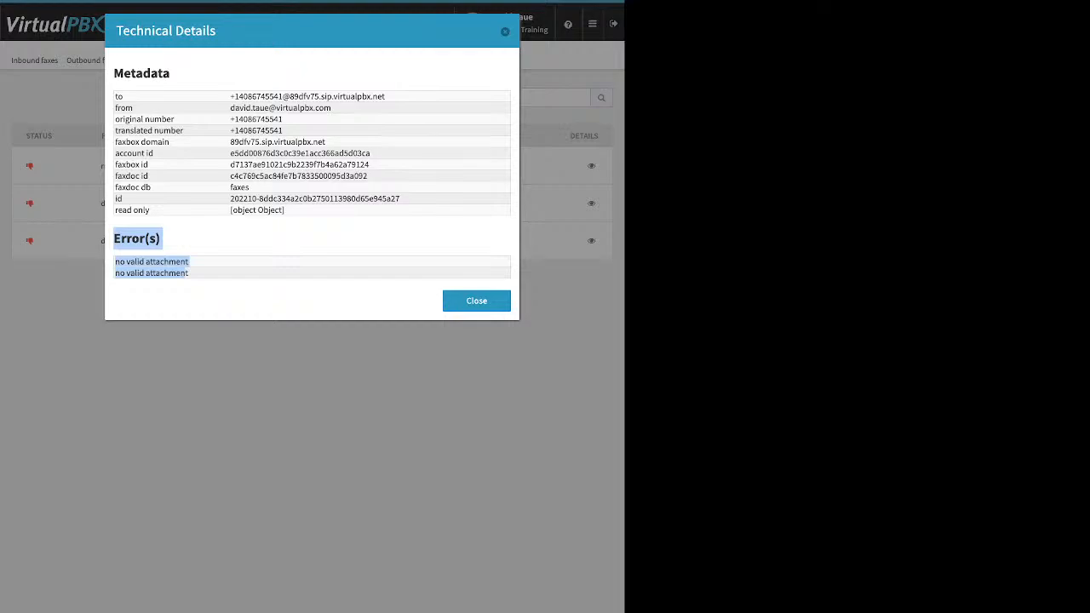
pyautogui.click(505, 31)
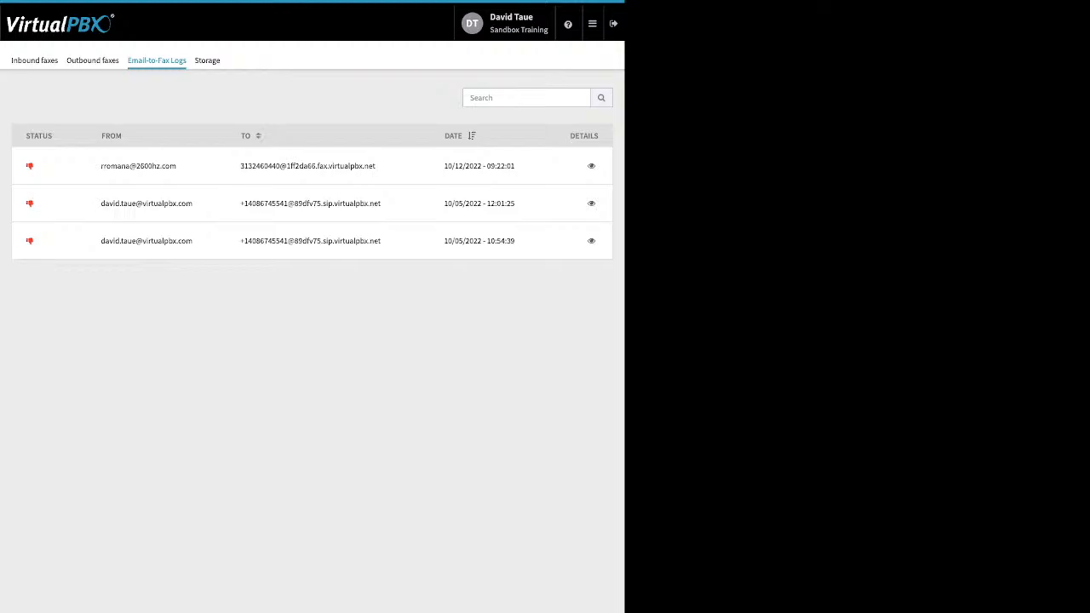
pyautogui.click(259, 137)
pyautogui.click(593, 24)
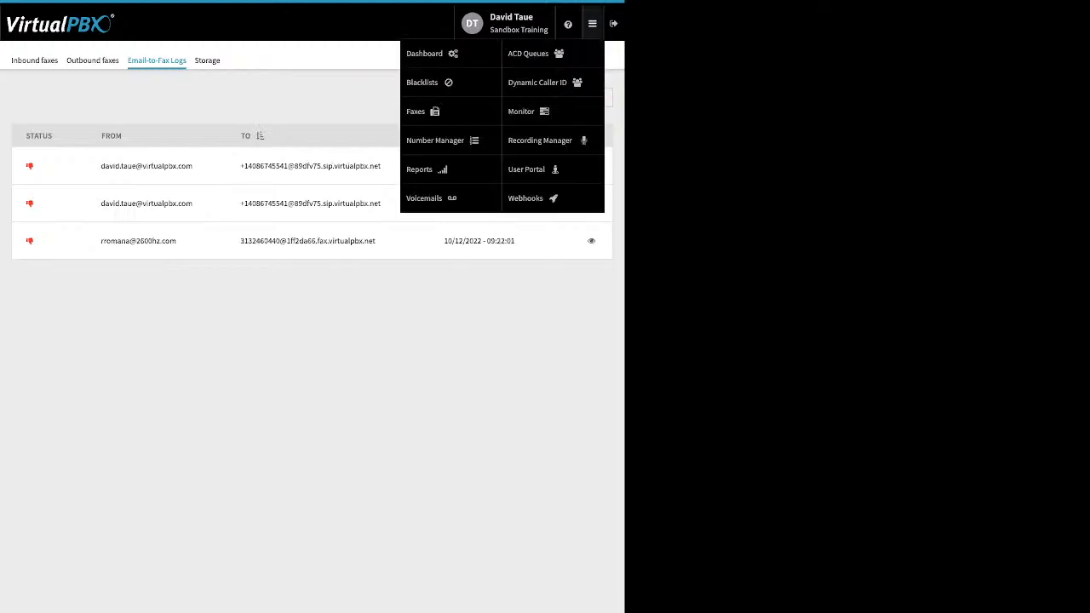
# Step: Switch to Number Manager to list Sandbox Training's three spare numbers
pyautogui.click(435, 141)
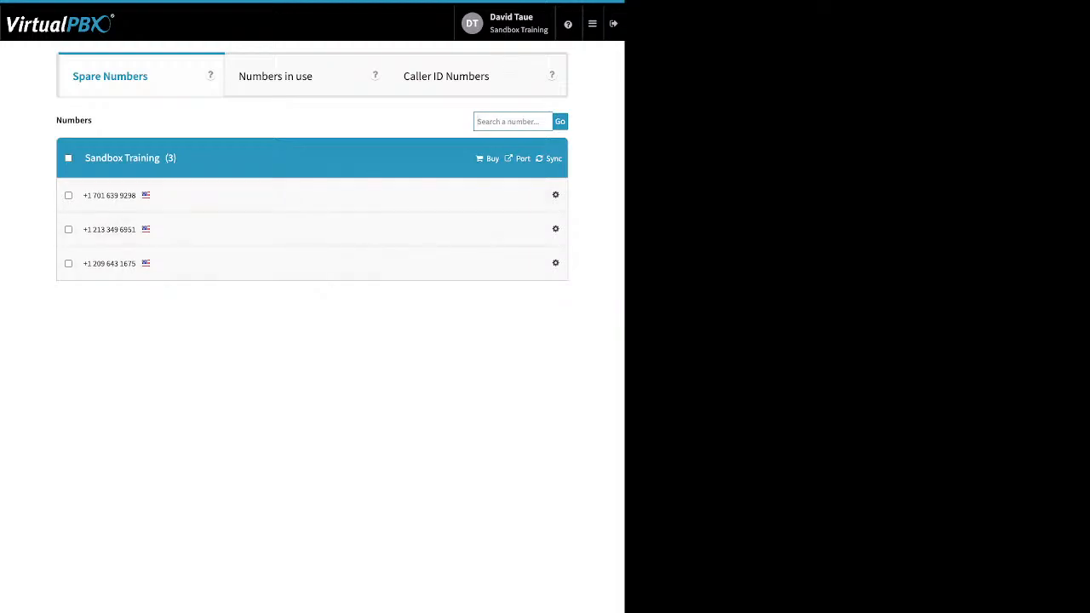
pyautogui.moveTo(593, 24)
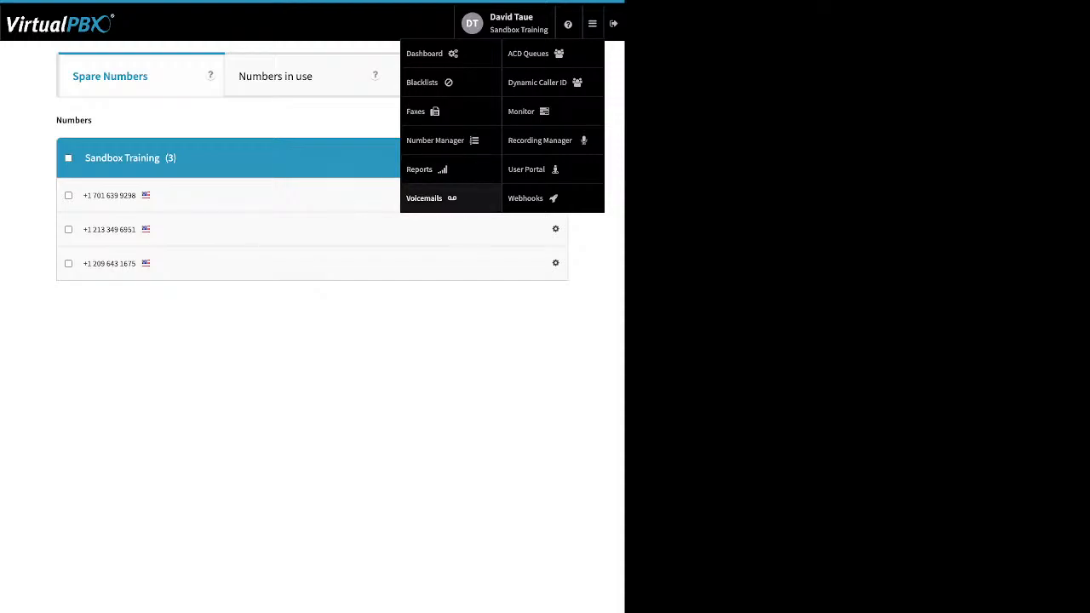
# Step: Open Voicemails and load the signed-in user's own voicemail box from the dropdown
pyautogui.click(426, 197)
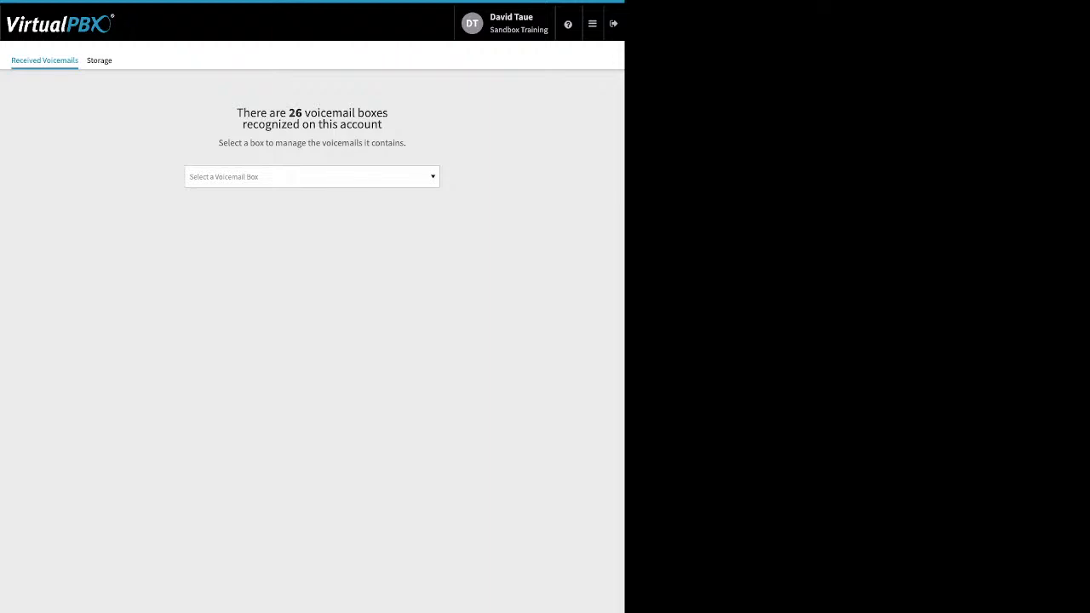
pyautogui.press('d')
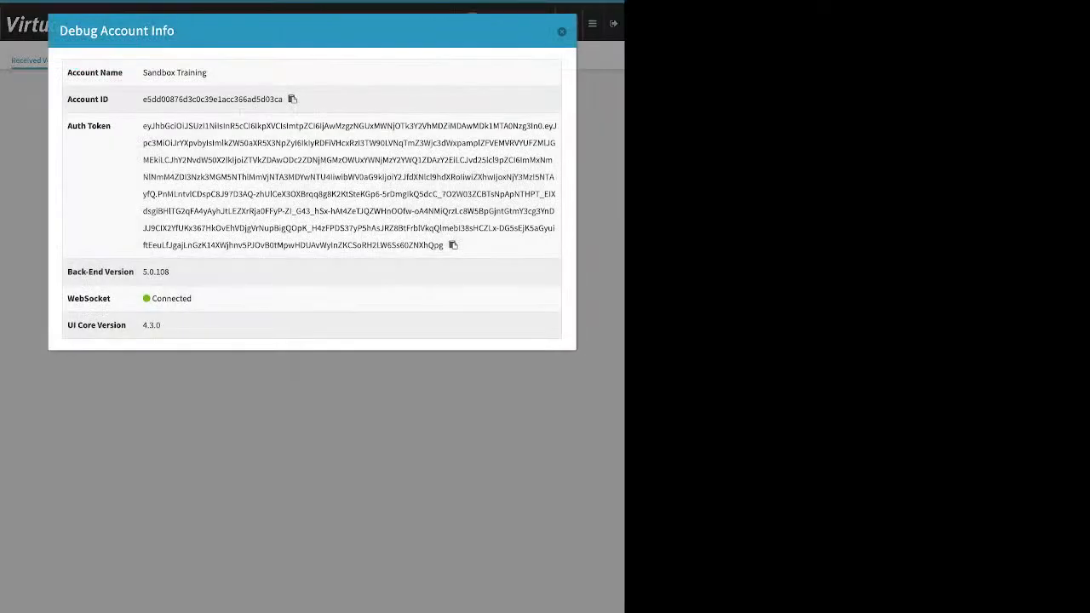
pyautogui.press('Escape')
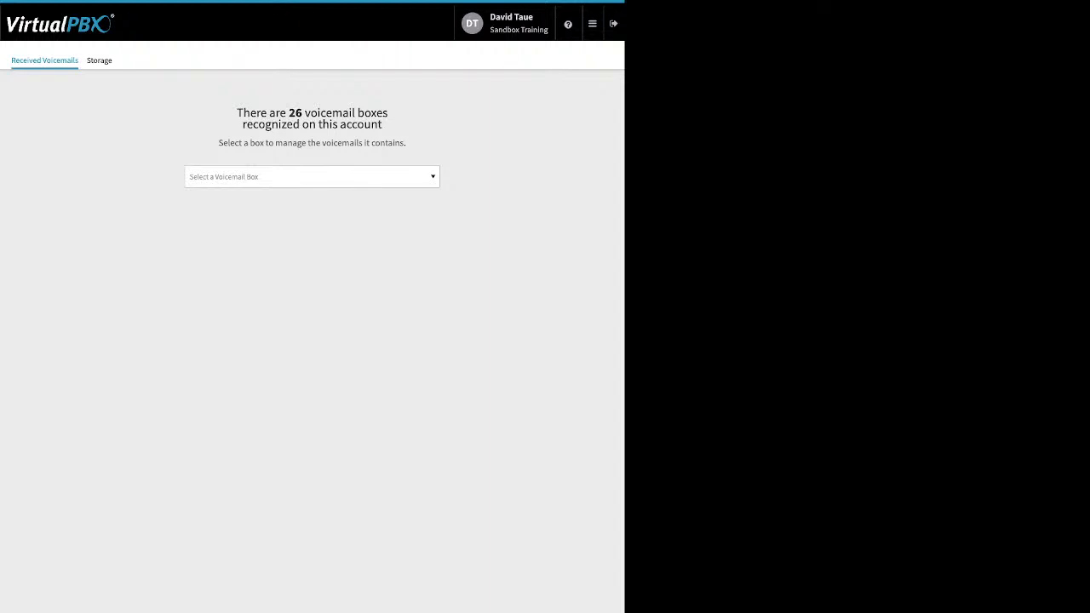
pyautogui.click(312, 177)
pyautogui.write('d T')
pyautogui.write('a')
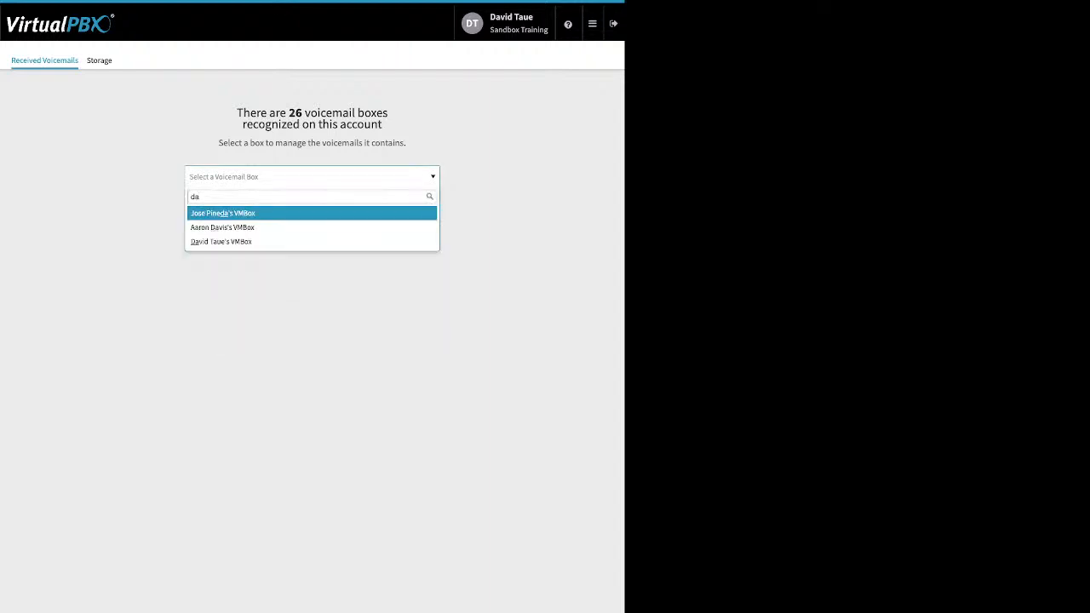
pyautogui.press('Down')
pyautogui.press('Down')
pyautogui.press('Return')
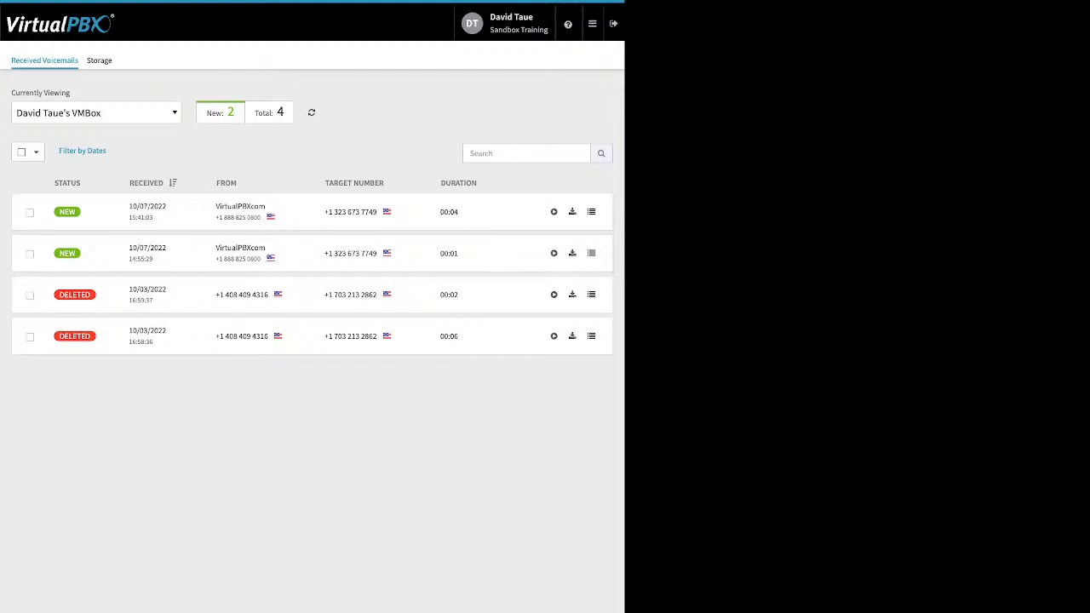
# Step: Select the second new voicemail and inspect the Move and Mark As options without changing anything
pyautogui.click(30, 254)
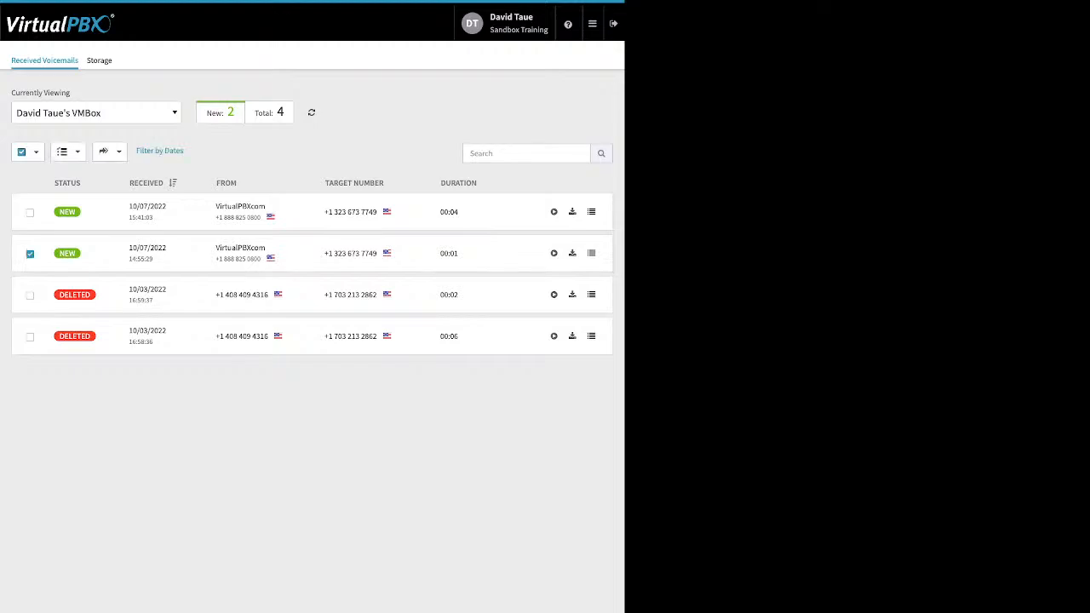
pyautogui.click(107, 152)
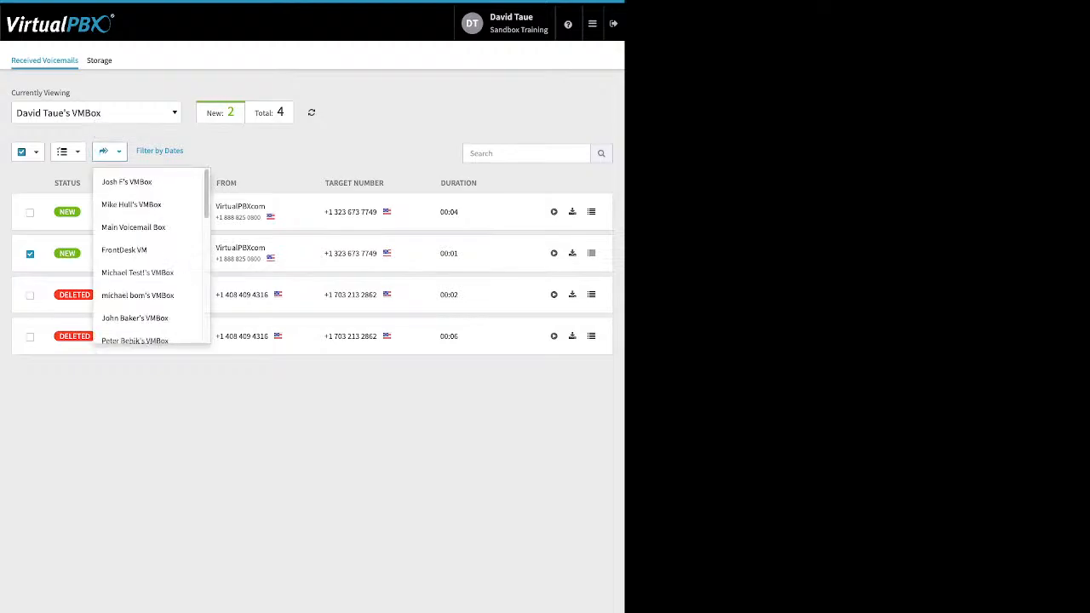
pyautogui.click(107, 151)
pyautogui.click(65, 151)
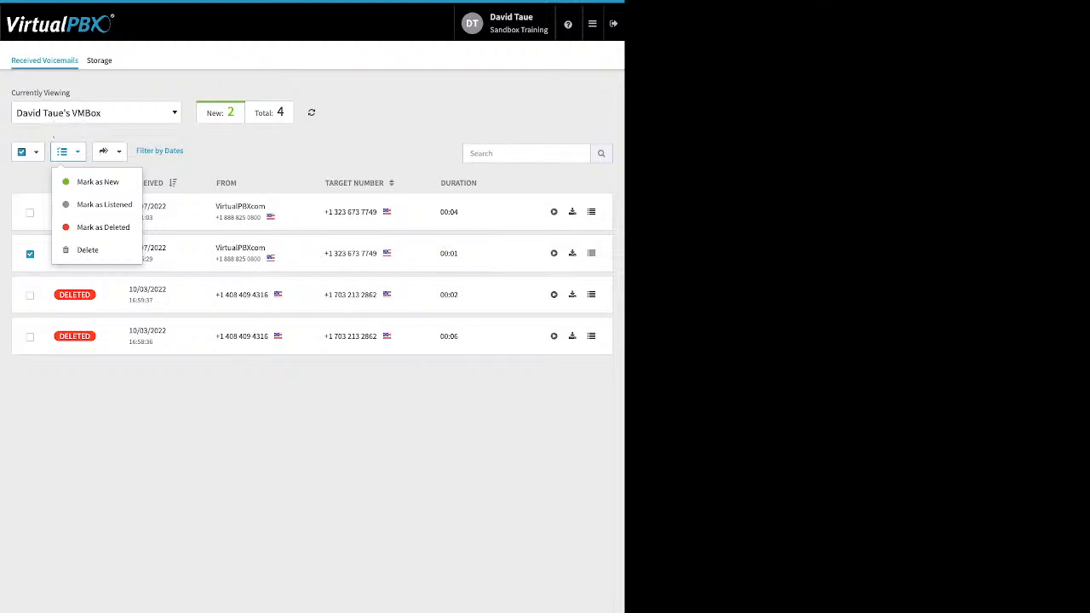
pyautogui.click(66, 151)
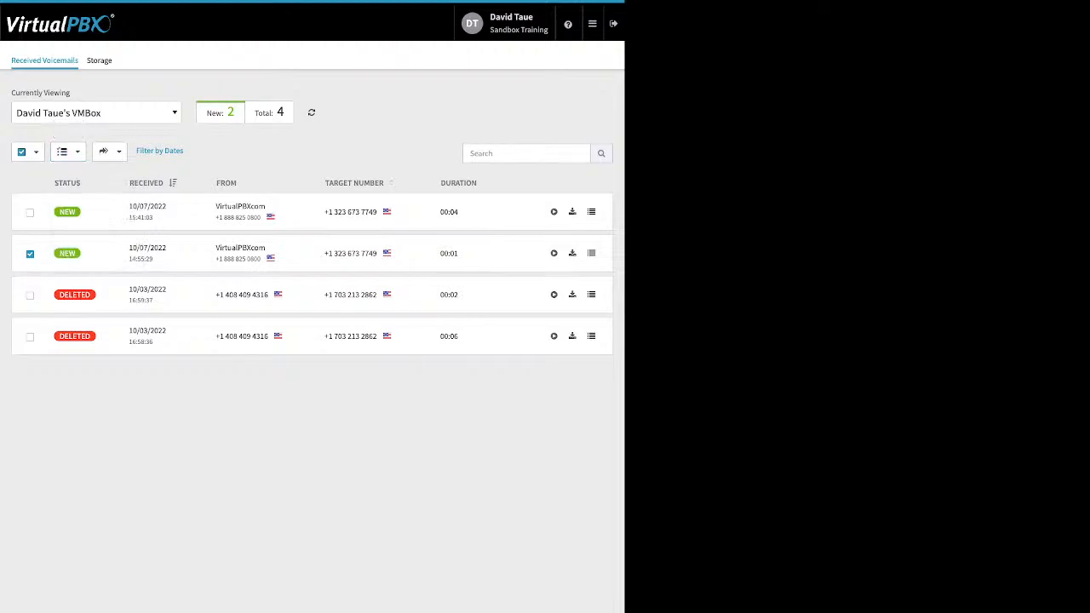
pyautogui.click(29, 254)
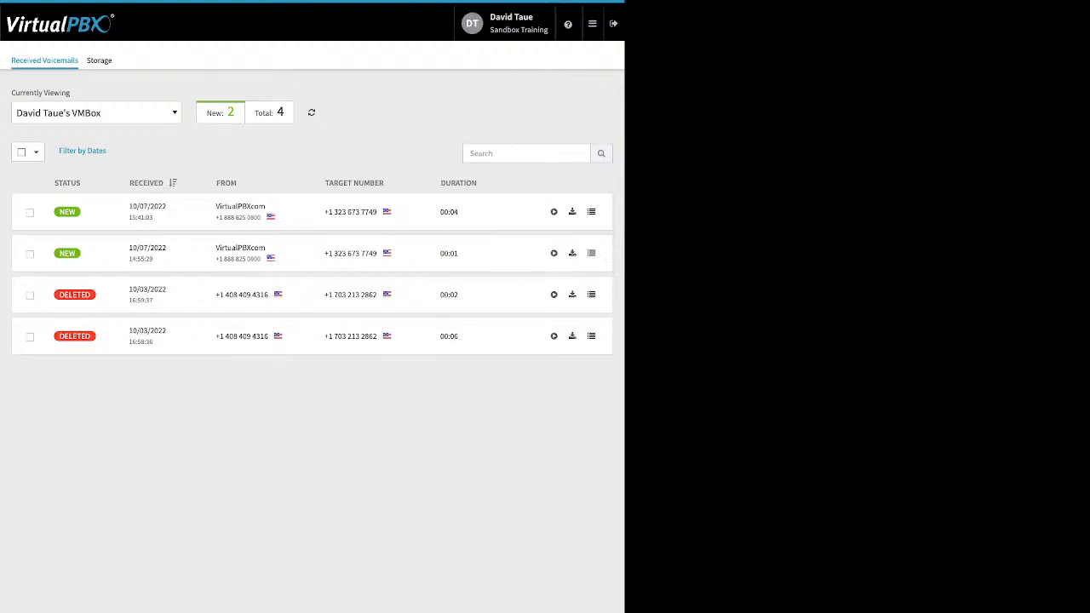
pyautogui.click(593, 23)
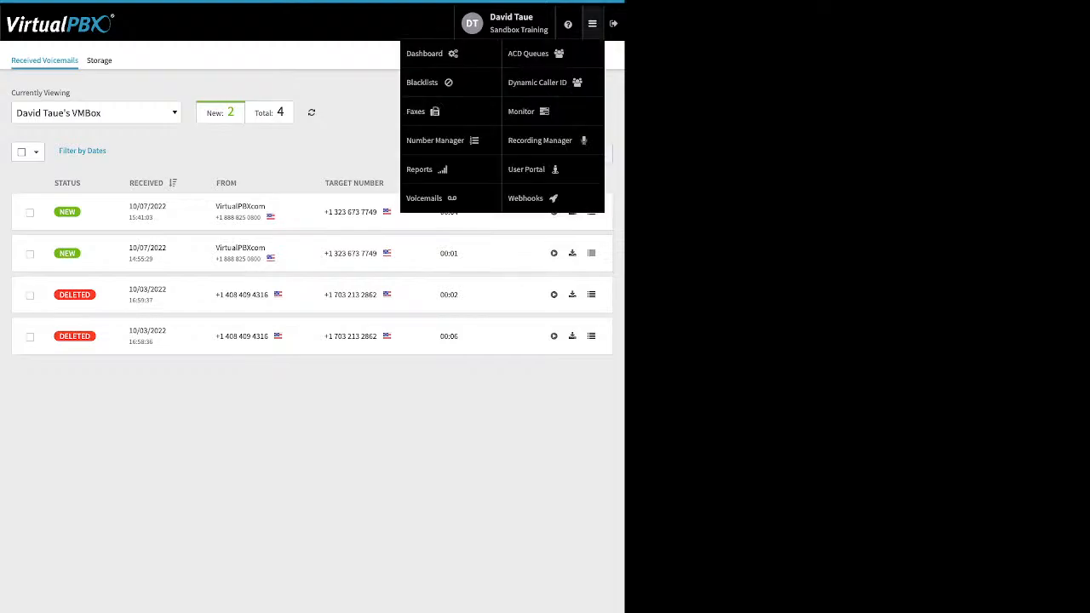
# Step: Open ACD Queues to view the five queues: My Support, Second Q, Tech, Test queue, toxic
pyautogui.click(530, 54)
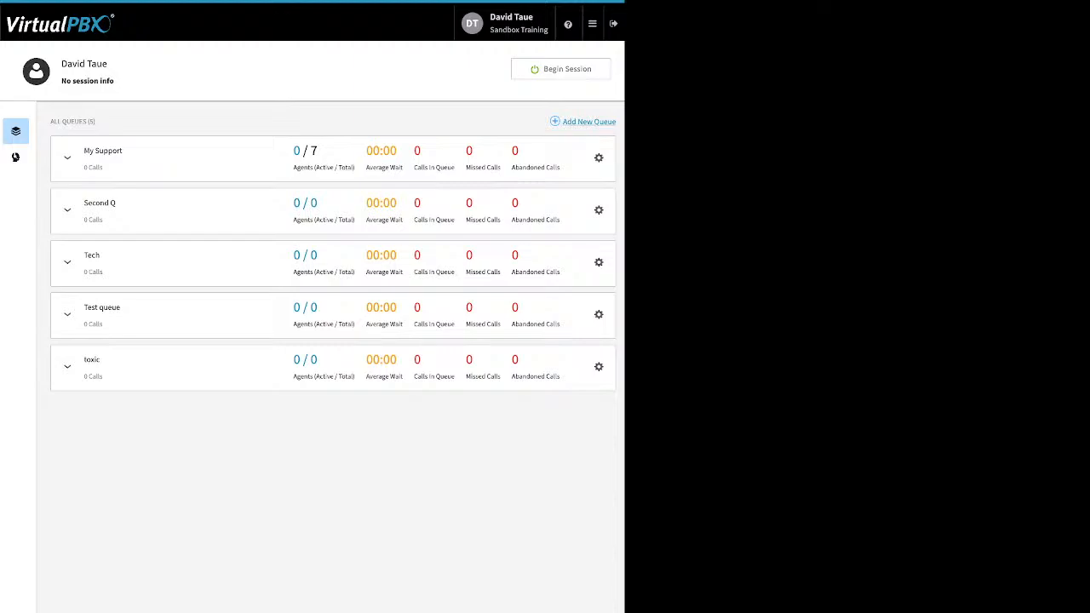
# Step: Open Second Q's settings via its card's gear icon in the queue list
pyautogui.moveTo(619, 130); pyautogui.dragTo(572, 122)
pyautogui.click(523, 120)
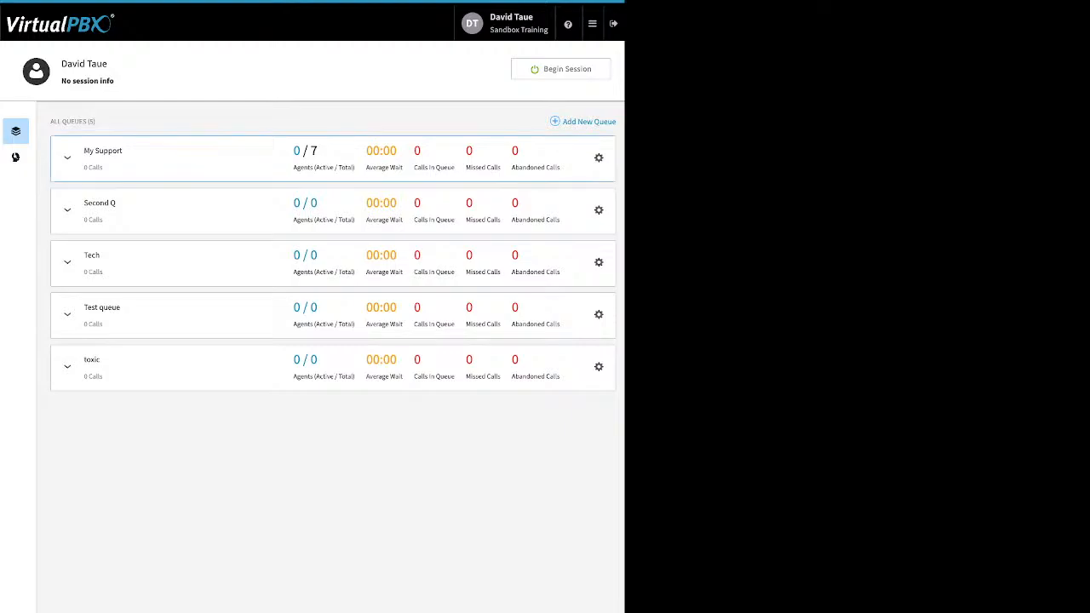
pyautogui.click(599, 210)
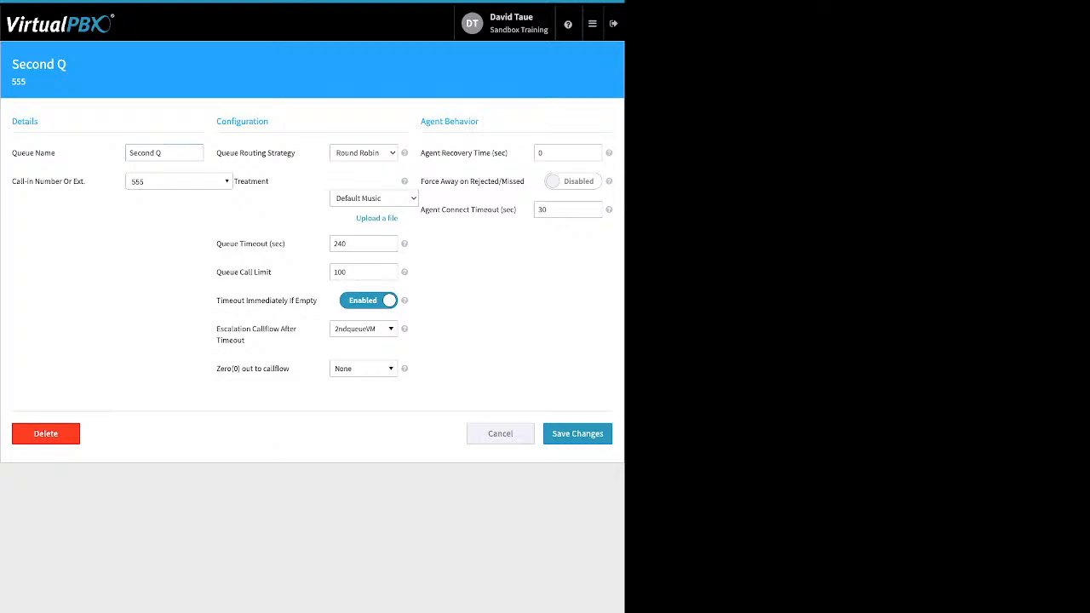
pyautogui.moveTo(296, 154); pyautogui.dragTo(240, 155)
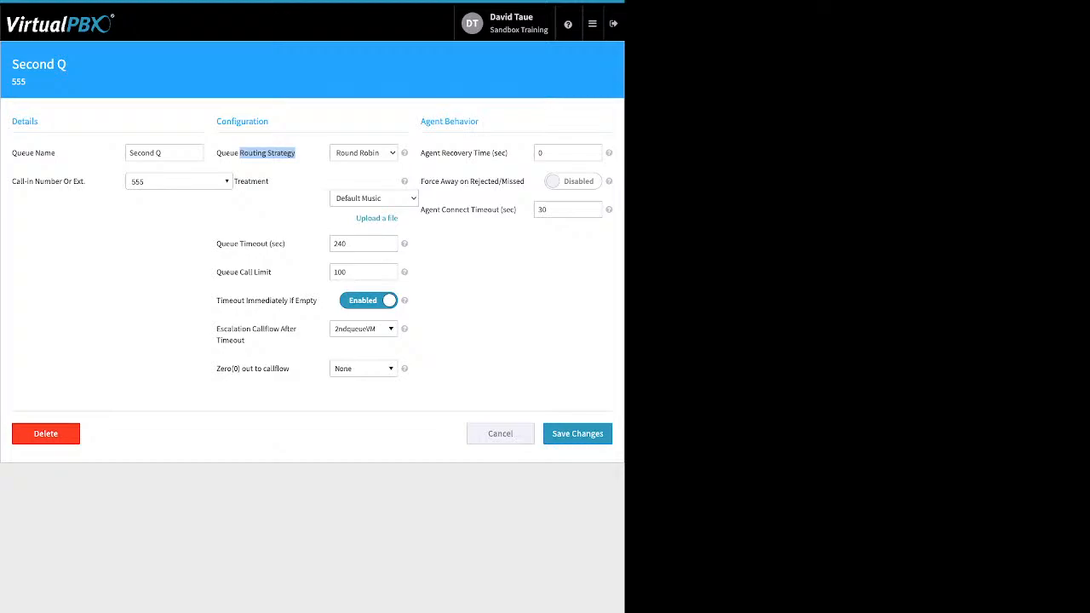
pyautogui.moveTo(244, 182); pyautogui.dragTo(270, 181)
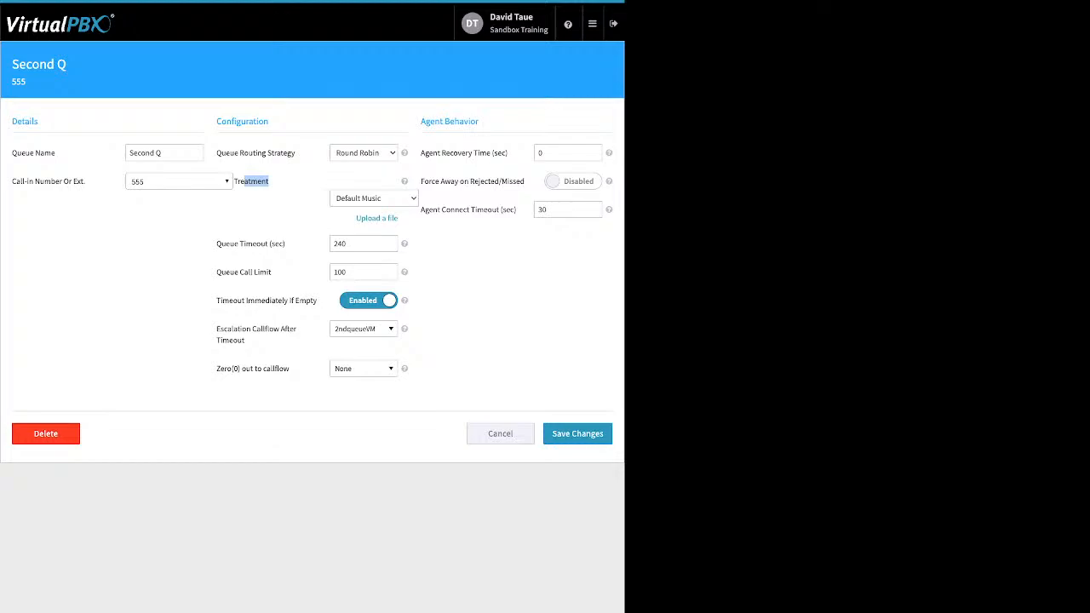
pyautogui.click(271, 181)
pyautogui.click(377, 218)
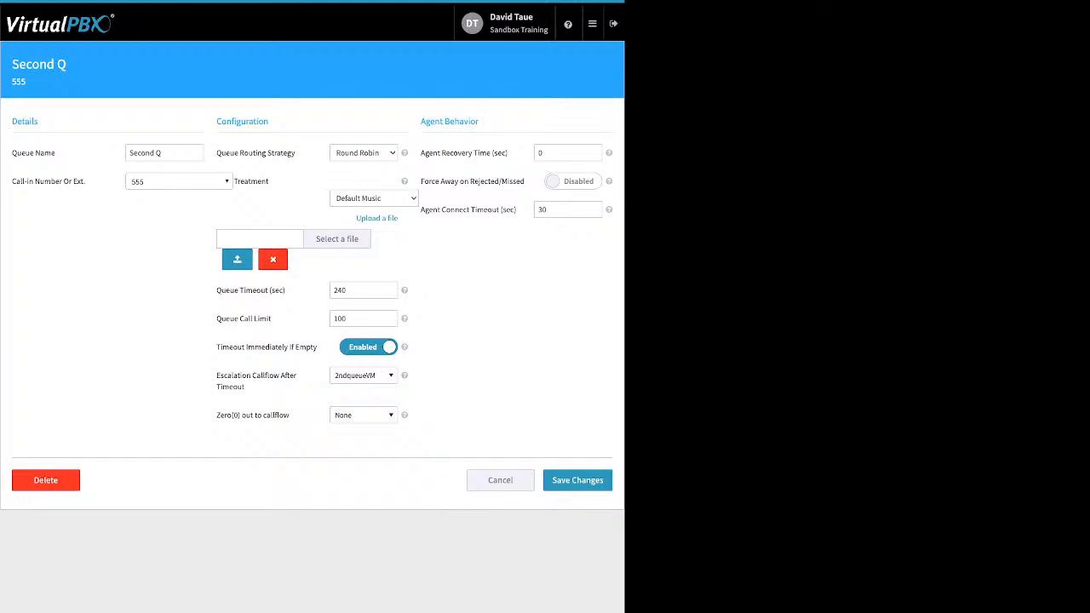
pyautogui.click(273, 259)
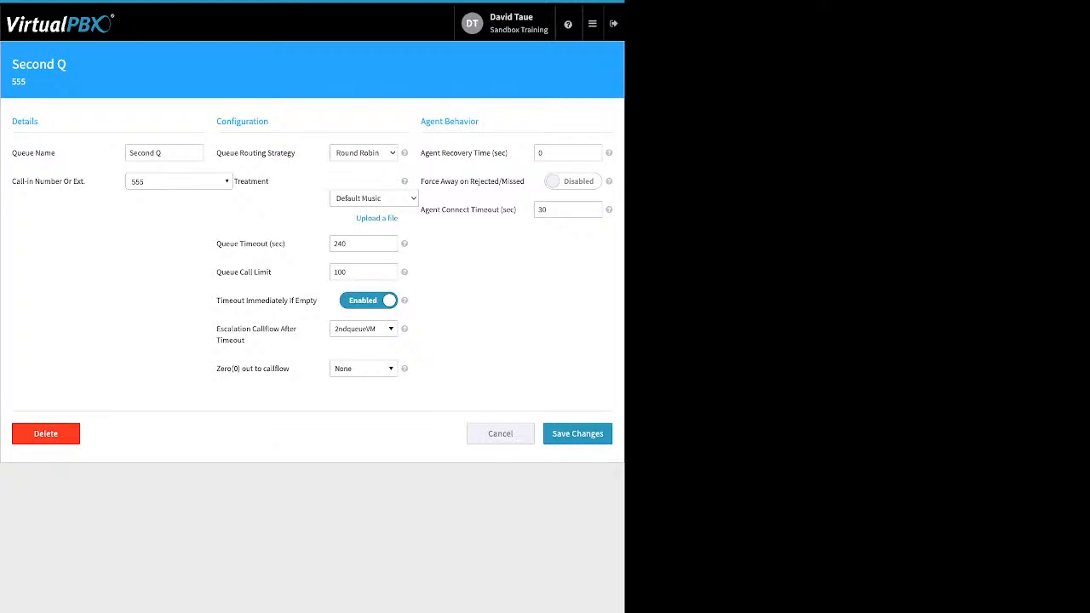
# Step: Change Second Q's Queue Call Limit from 100 to 5
pyautogui.moveTo(216, 244); pyautogui.dragTo(283, 243)
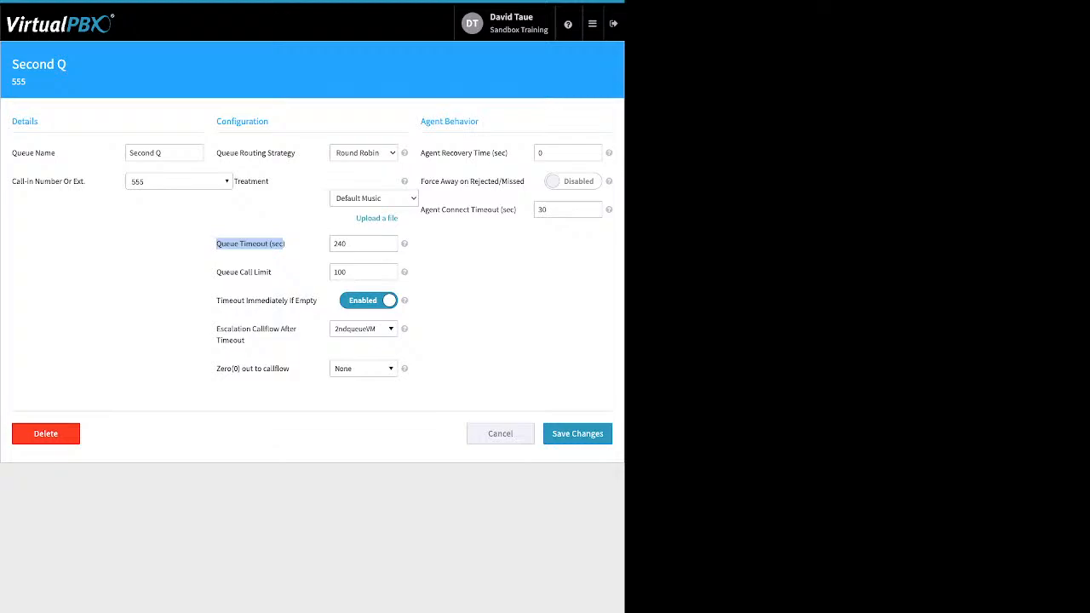
pyautogui.click(274, 272)
pyautogui.moveTo(273, 272); pyautogui.dragTo(221, 273)
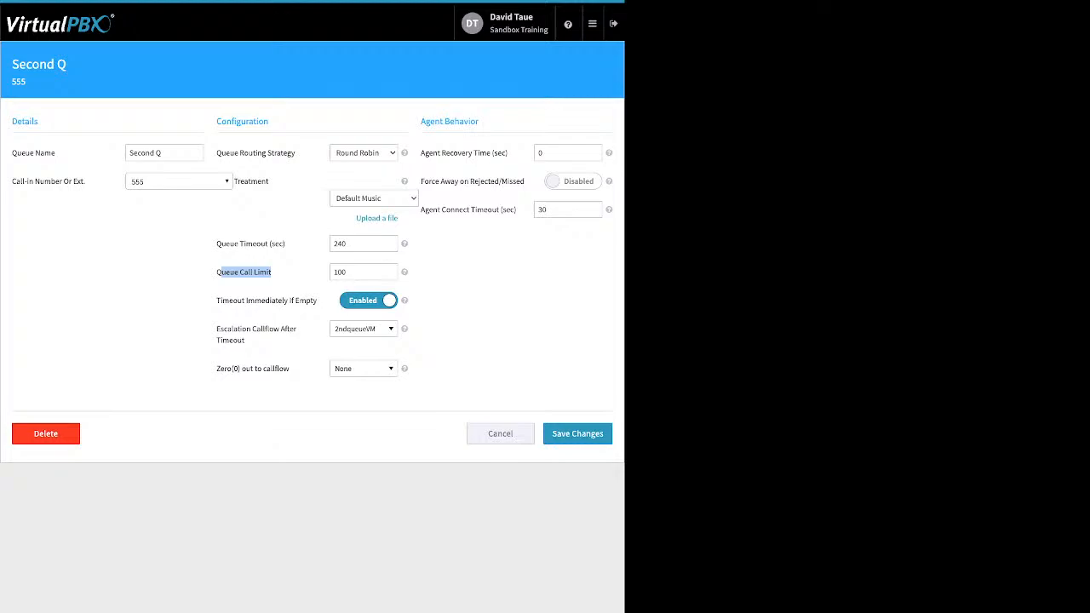
pyautogui.moveTo(349, 273); pyautogui.dragTo(333, 273)
pyautogui.write('0')
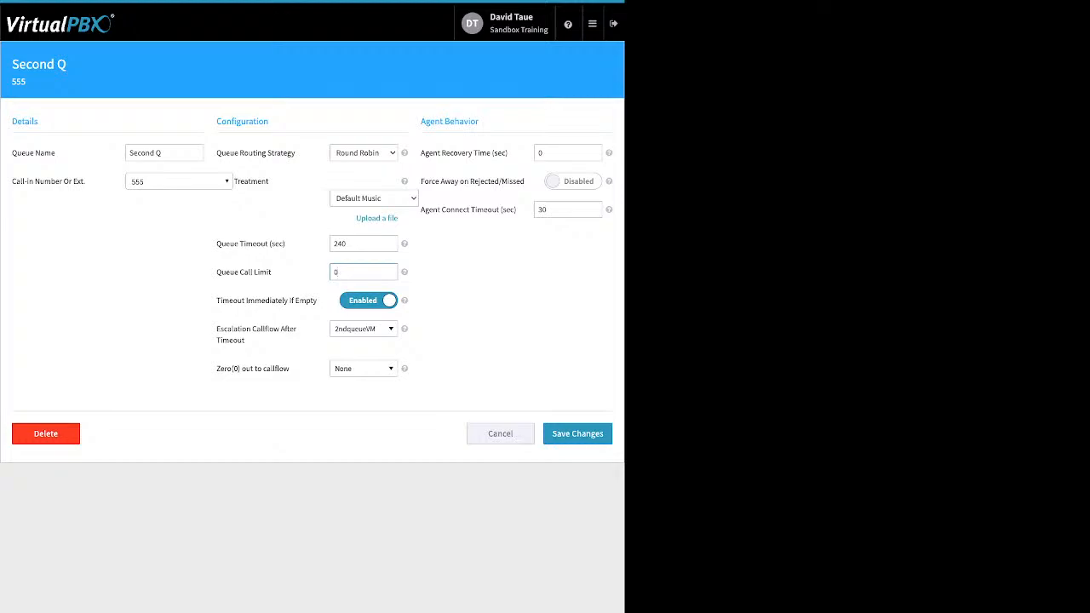
pyautogui.moveTo(340, 273); pyautogui.dragTo(333, 273)
pyautogui.write('5')
pyautogui.press('Tab')
# Step: Point out the Timeout Immediately If Empty, Queue Timeout and escalation callflow settings
pyautogui.moveTo(216, 300); pyautogui.dragTo(307, 300)
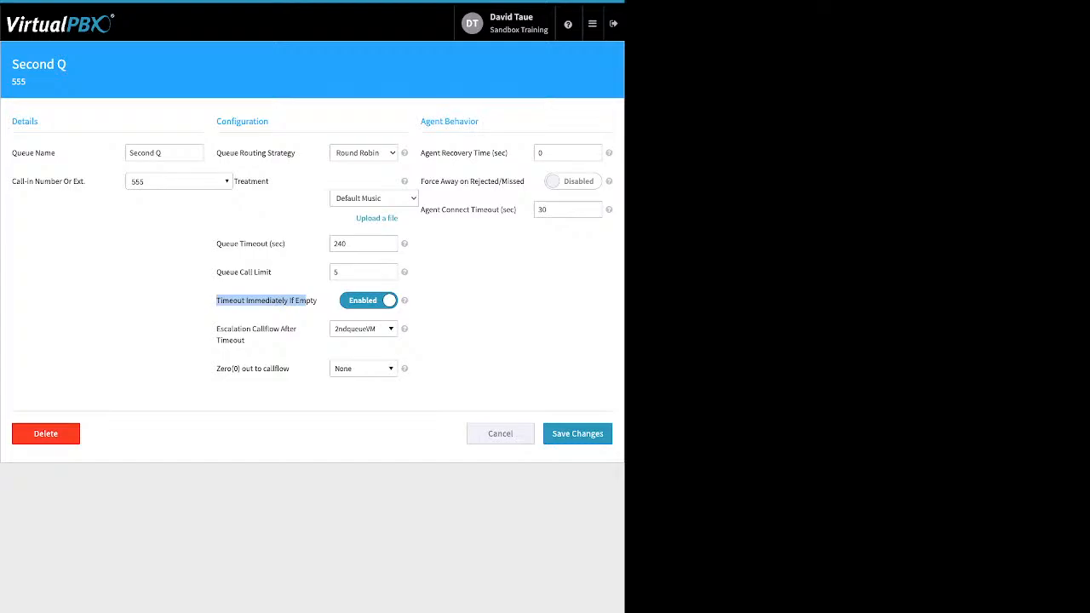
pyautogui.moveTo(287, 244); pyautogui.dragTo(216, 245)
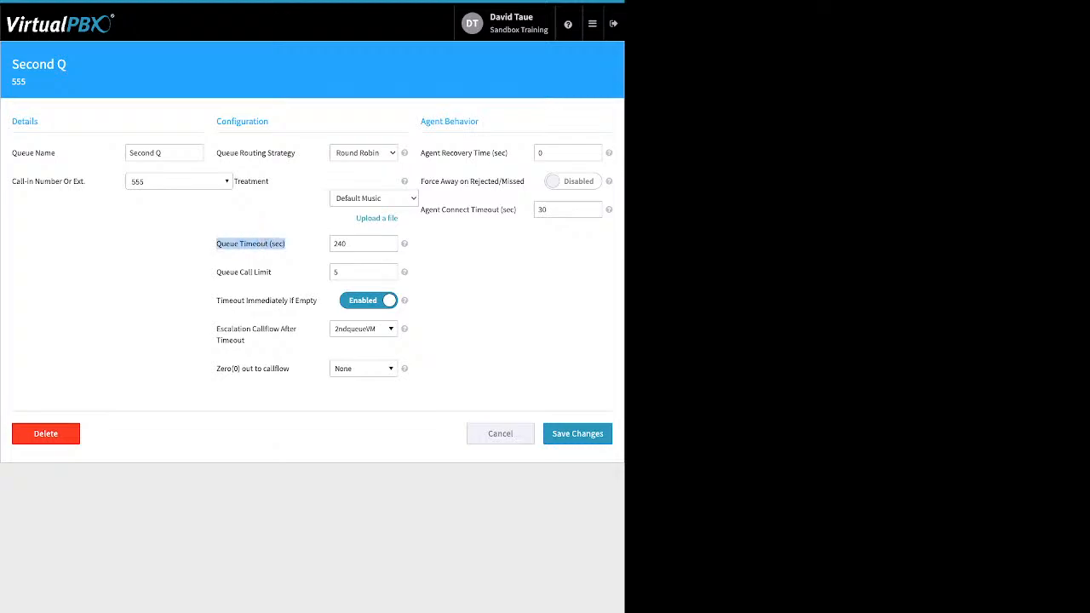
pyautogui.click(216, 244)
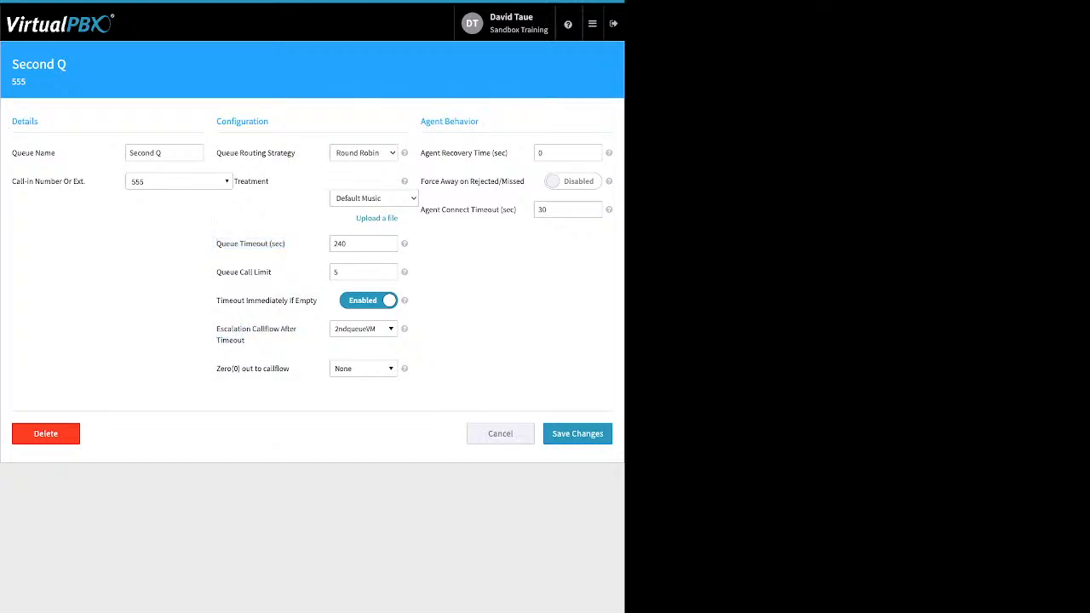
pyautogui.moveTo(245, 340); pyautogui.dragTo(222, 329)
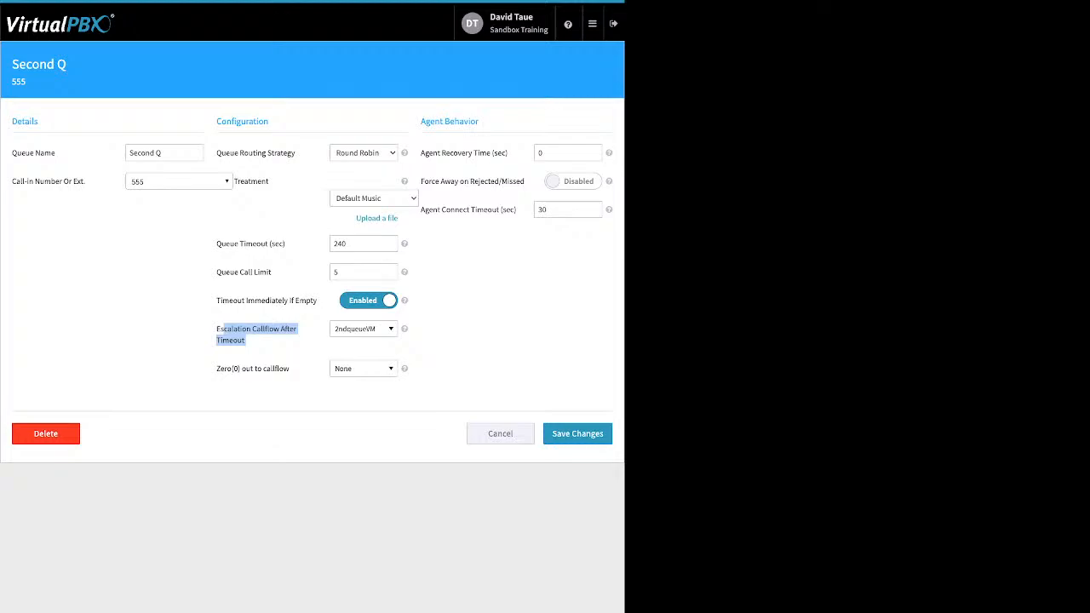
pyautogui.click(364, 329)
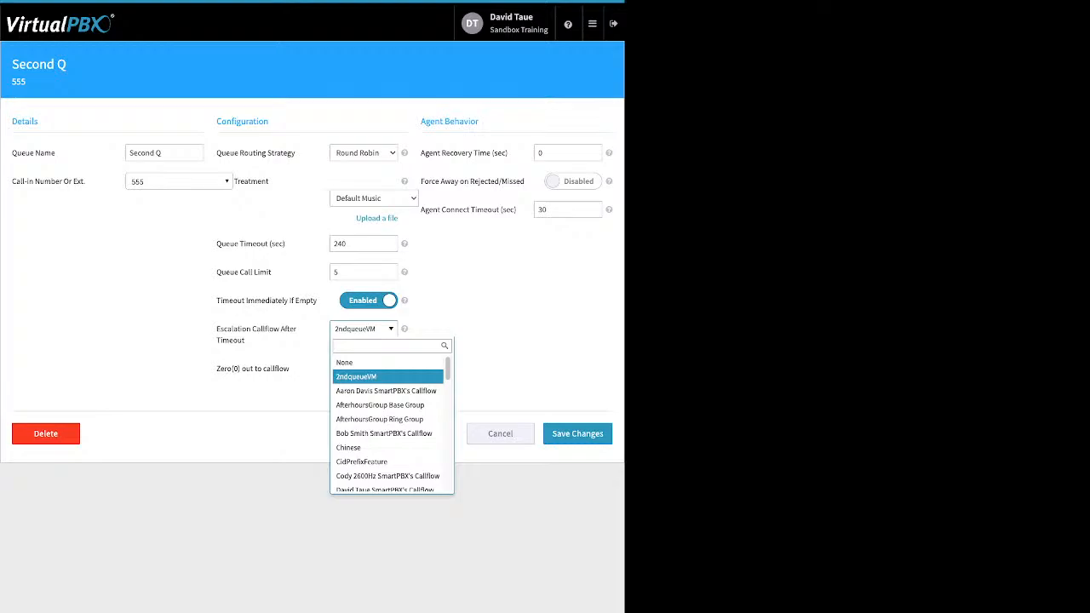
pyautogui.press('Escape')
pyautogui.moveTo(290, 369); pyautogui.dragTo(217, 369)
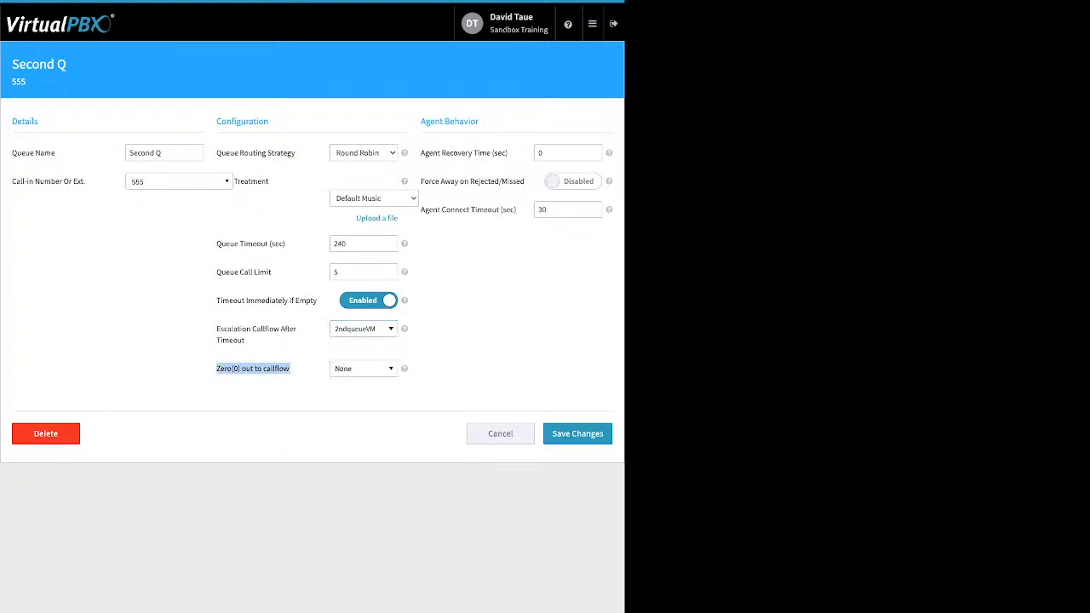
pyautogui.click(365, 369)
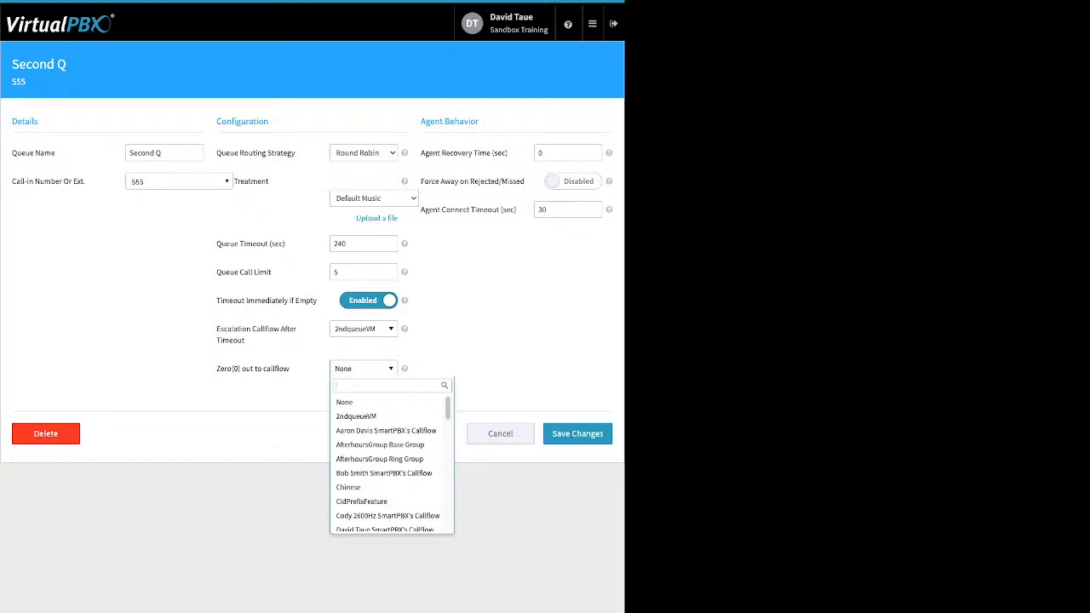
pyautogui.press('Down')
pyautogui.press('Down')
pyautogui.press('Down')
pyautogui.press('Down')
pyautogui.press('Down')
pyautogui.press('Down')
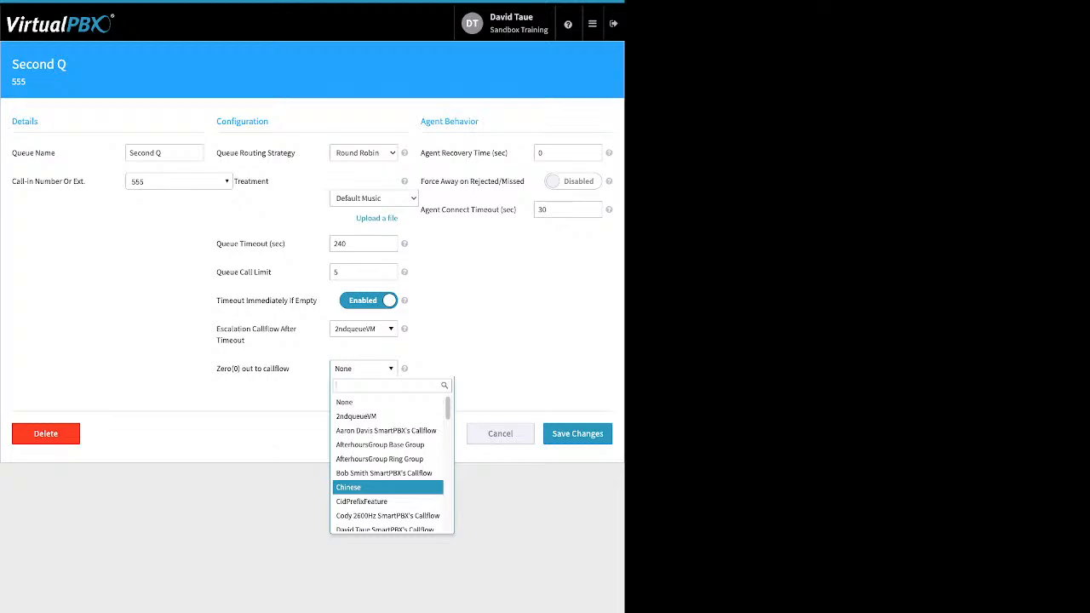
pyautogui.press('Escape')
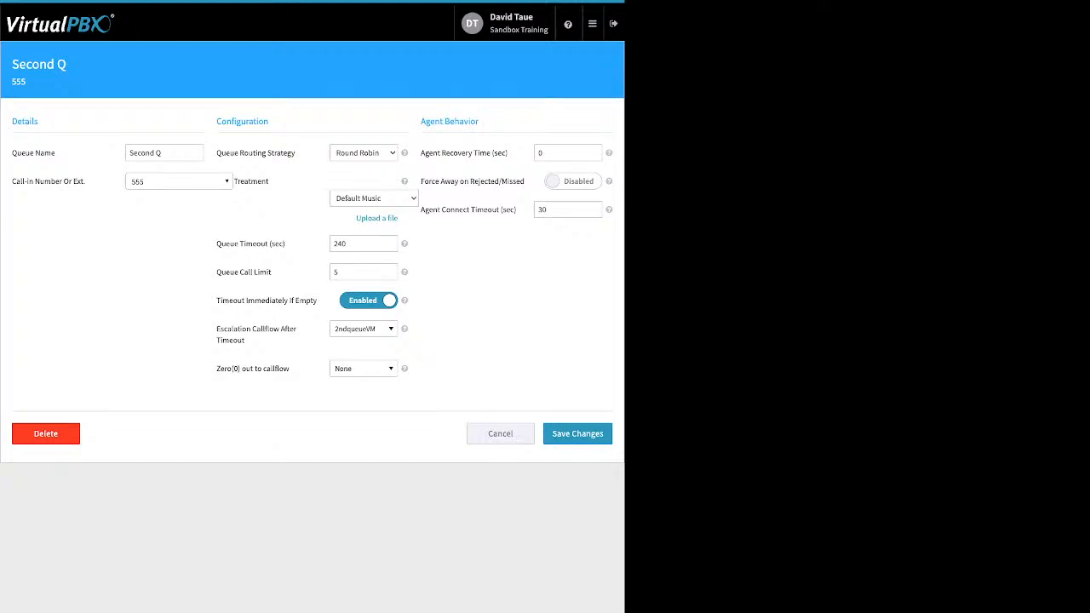
# Step: Set Agent Recovery Time to 10 seconds and enable Force Away on Rejected/Missed
pyautogui.moveTo(426, 122); pyautogui.dragTo(480, 122)
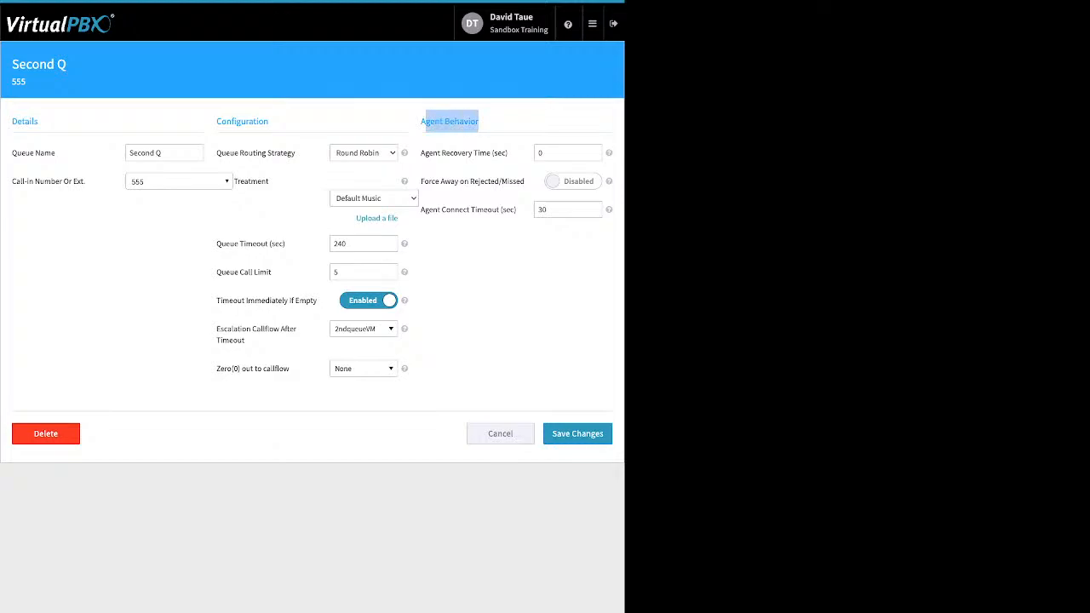
pyautogui.moveTo(425, 152); pyautogui.dragTo(508, 153)
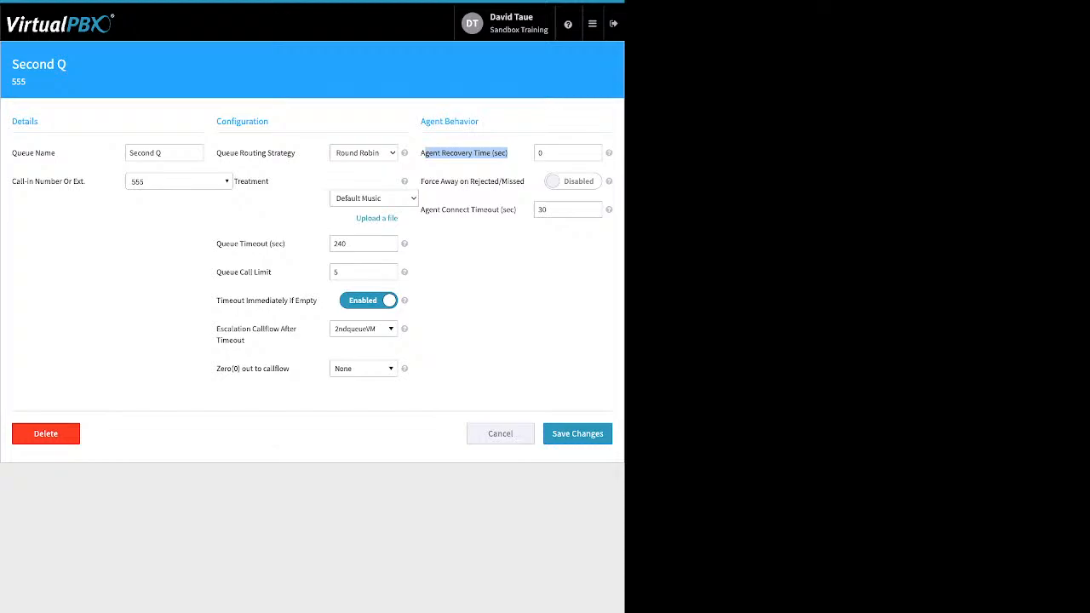
pyautogui.doubleClick(541, 153)
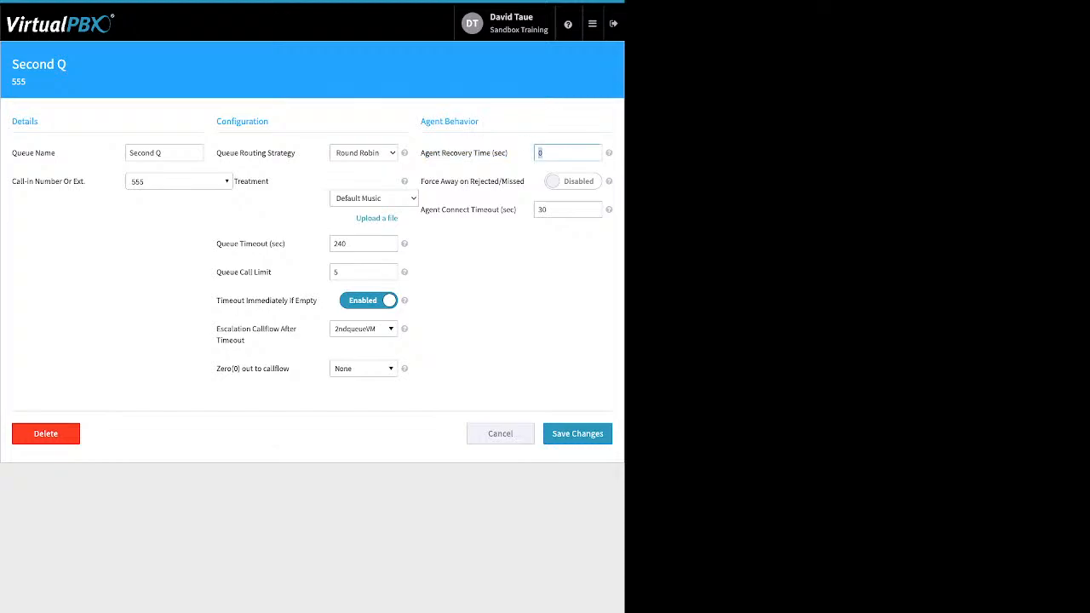
pyautogui.write('10')
pyautogui.moveTo(421, 181); pyautogui.dragTo(524, 181)
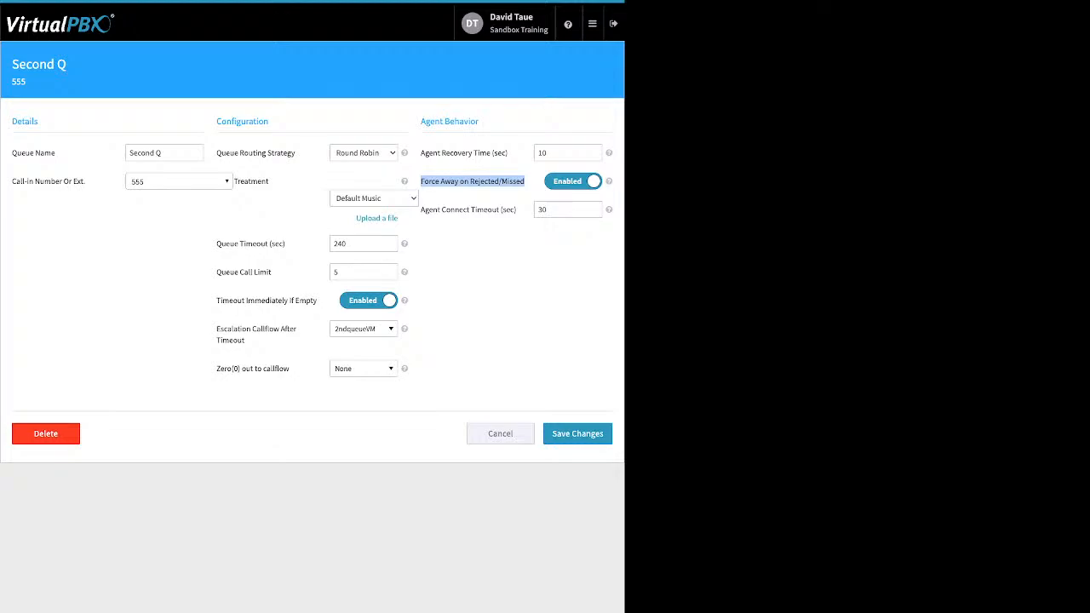
# Step: Review Agent Connect Timeout, then cancel the Second Q form, discarding all edits
pyautogui.moveTo(518, 210); pyautogui.dragTo(467, 210)
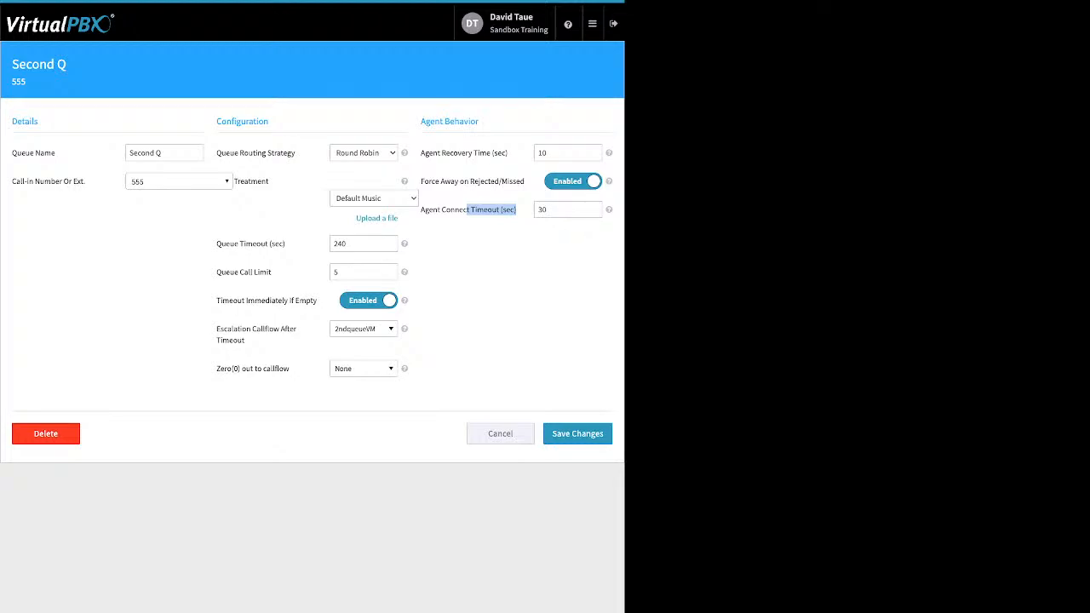
pyautogui.click(501, 434)
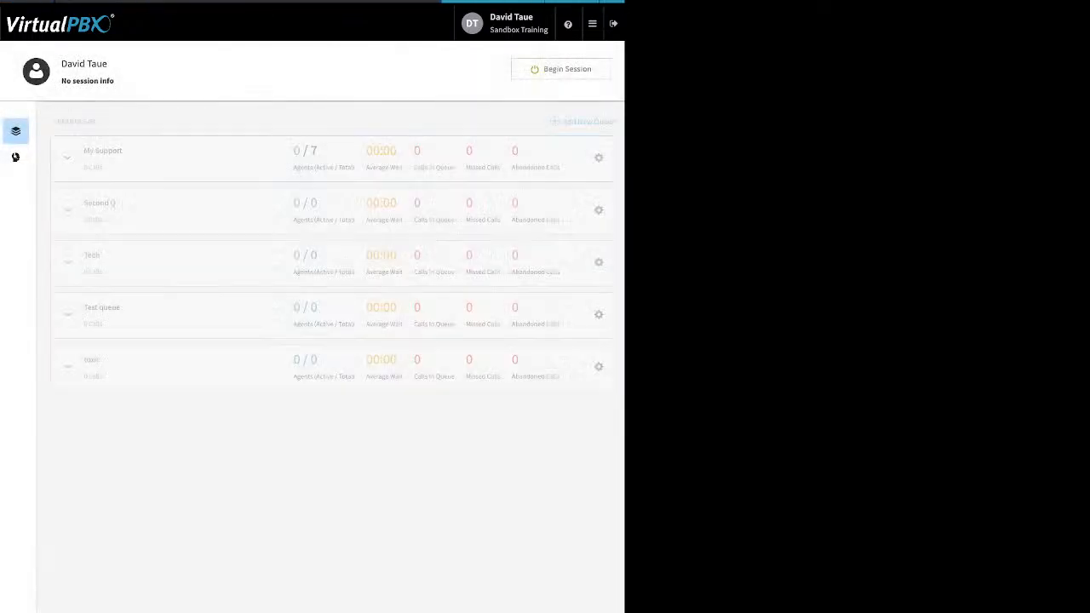
# Step: Open Manage Members from the call center Members view, showing 14 available users and 9 members
pyautogui.click(15, 157)
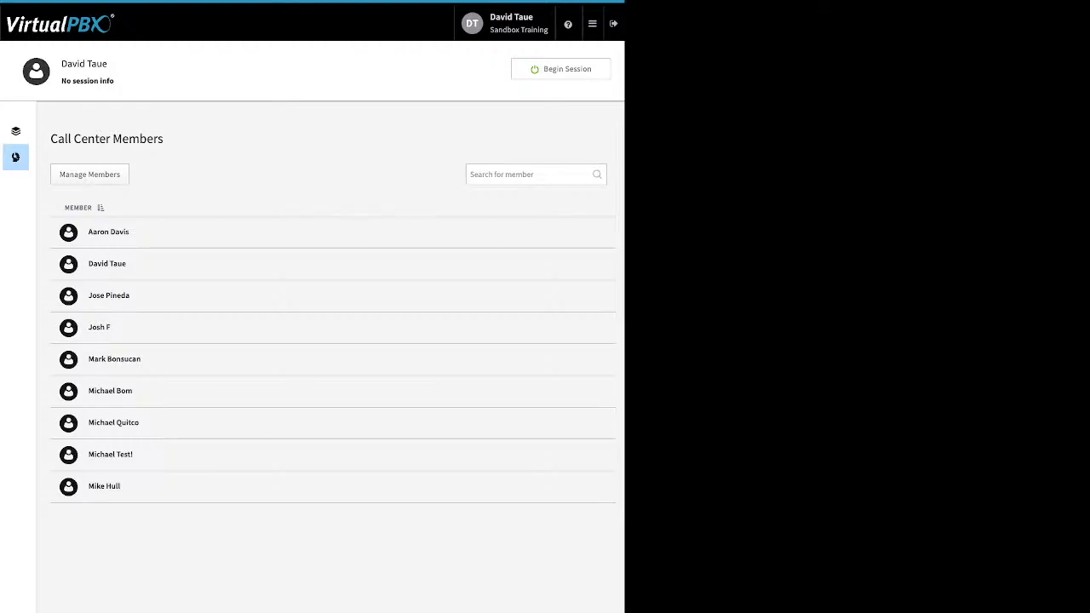
pyautogui.click(90, 174)
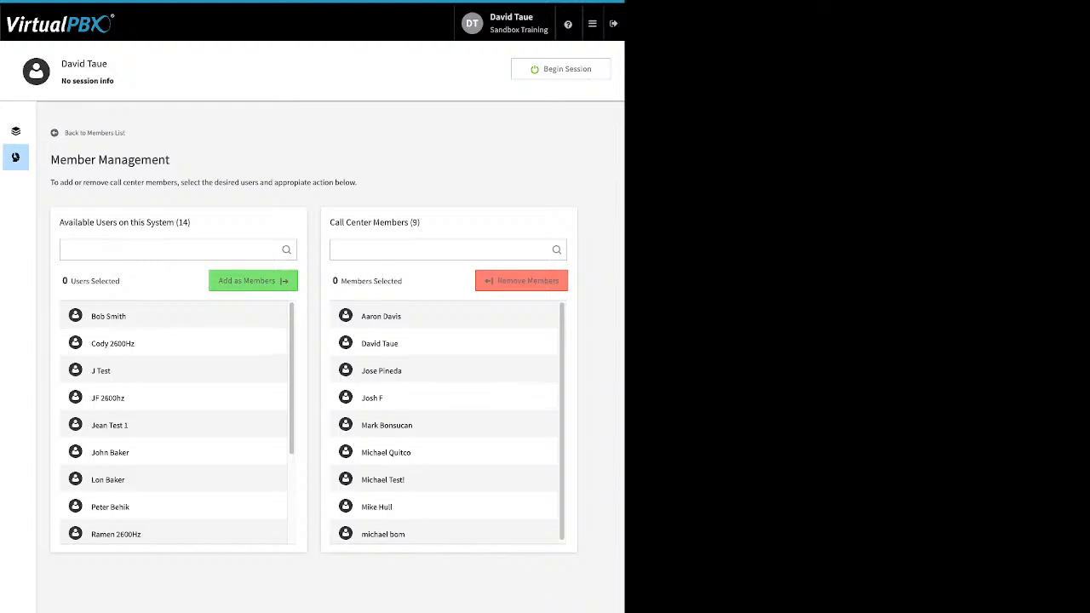
# Step: Add the first available user as a call center member, then return to the All Queues list
pyautogui.scroll(-3, 175, 422)
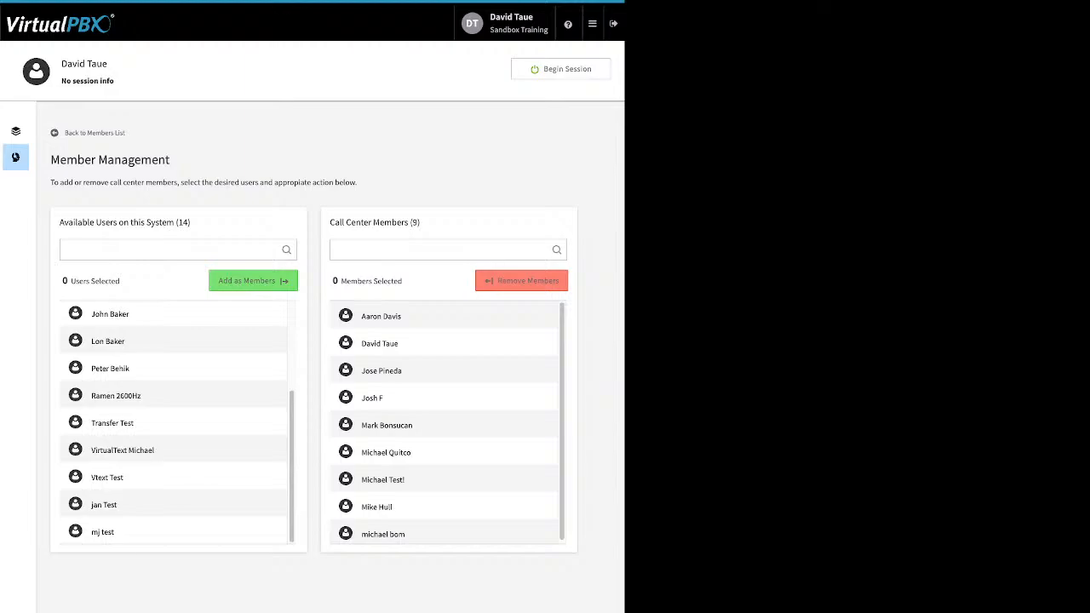
pyautogui.scroll(3, 174, 421)
pyautogui.click(173, 317)
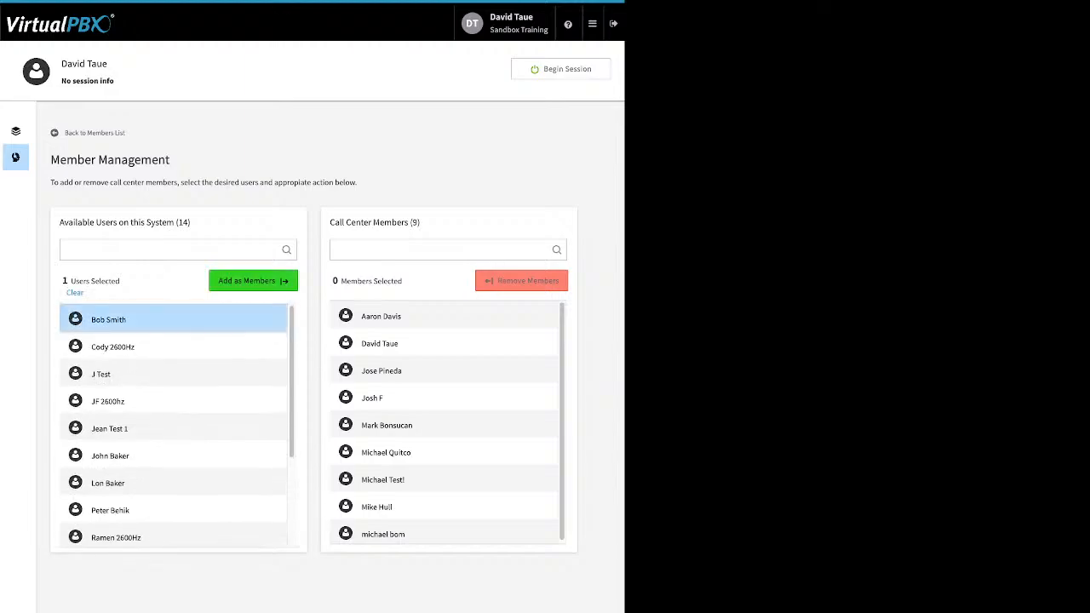
pyautogui.click(253, 281)
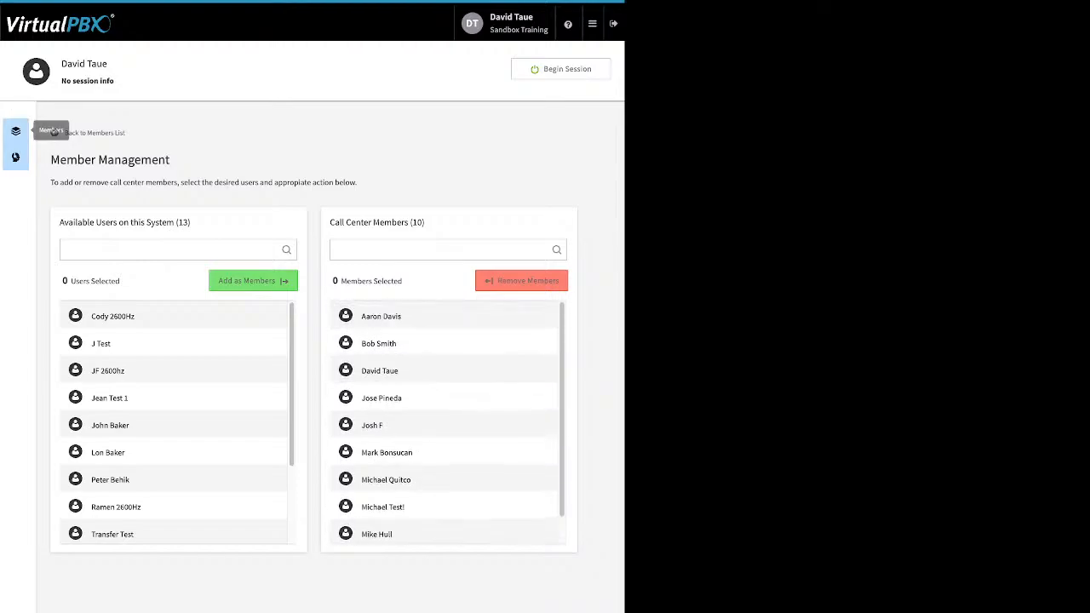
pyautogui.click(15, 130)
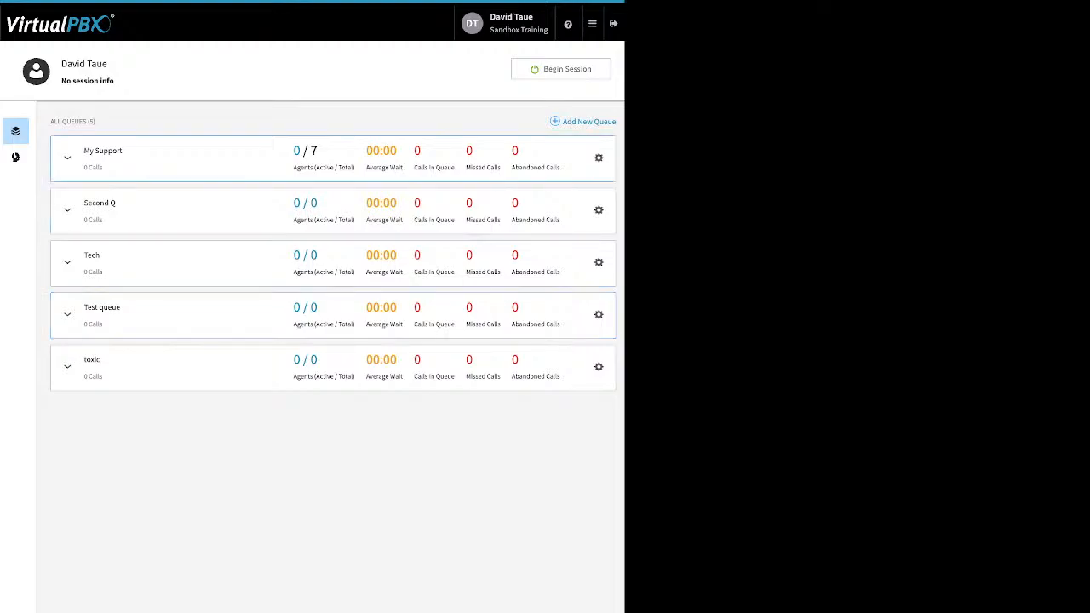
# Step: Expand My Support and assign another user to its agents, saving to reach 8 agents
pyautogui.click(67, 157)
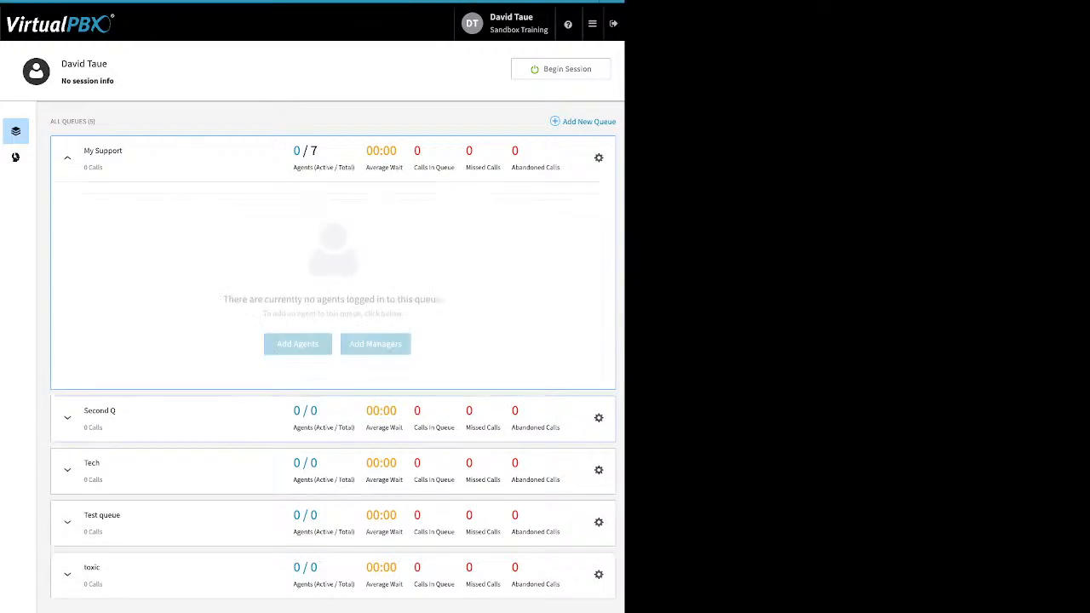
pyautogui.click(299, 344)
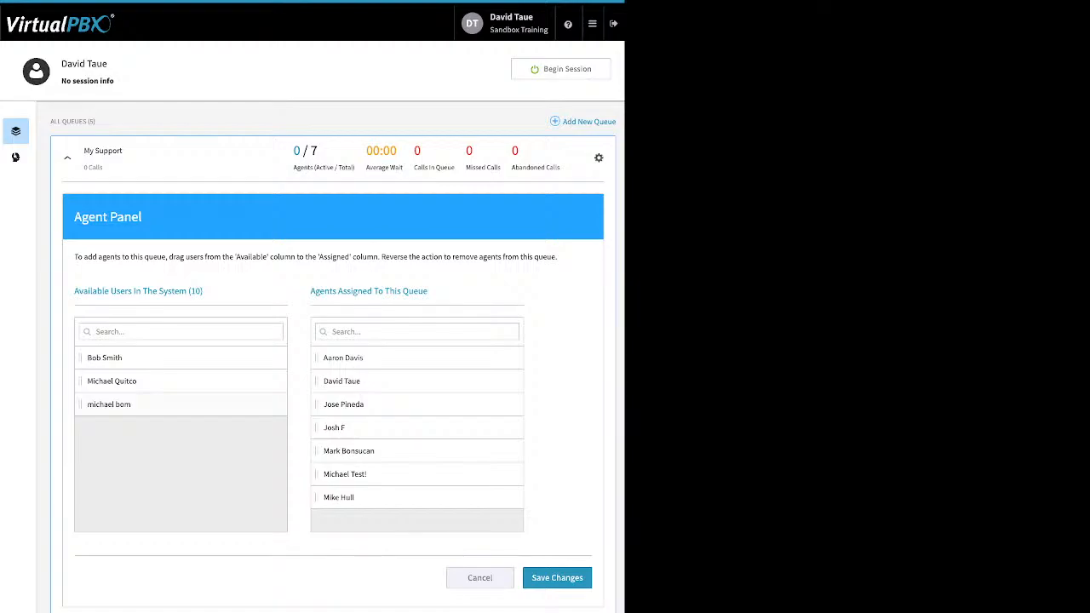
pyautogui.moveTo(104, 358); pyautogui.dragTo(341, 403)
pyautogui.click(557, 578)
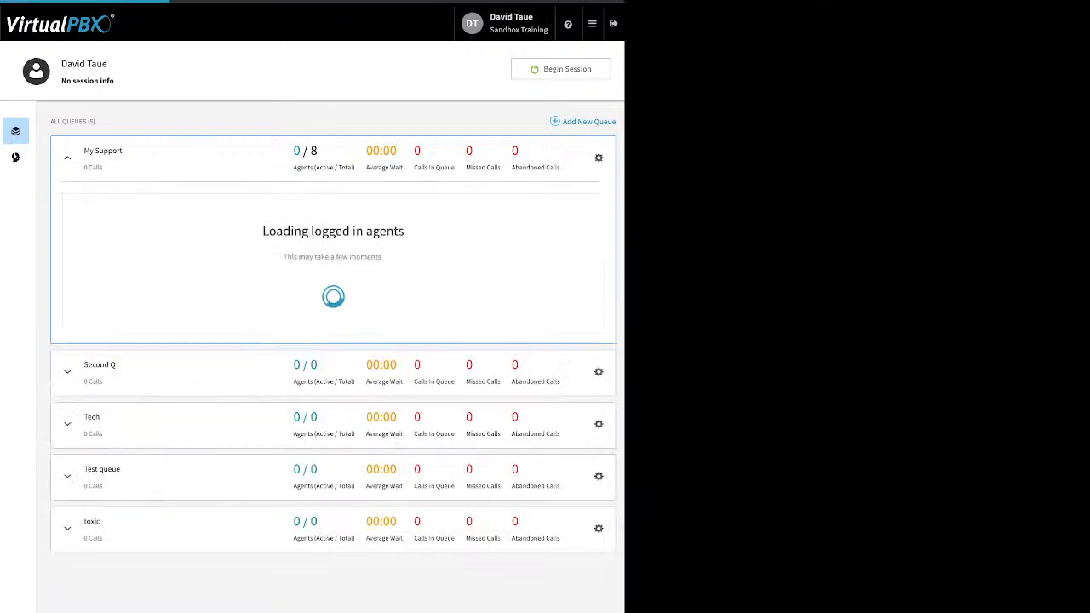
pyautogui.click(375, 344)
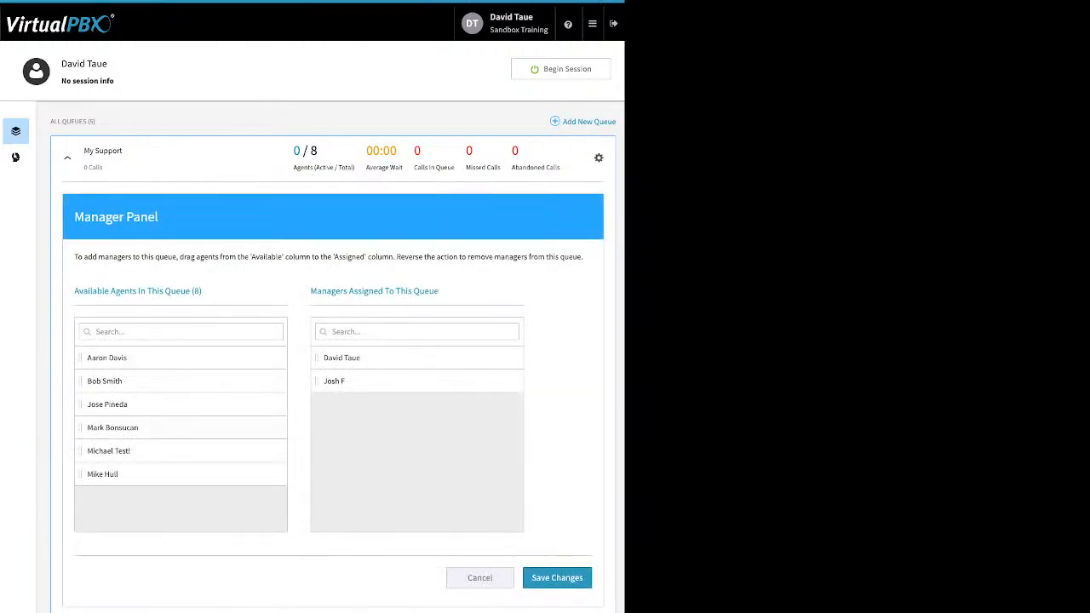
# Step: Move another agent into Managers Assigned To This Queue, giving My Support a third manager
pyautogui.moveTo(140, 382); pyautogui.dragTo(413, 409)
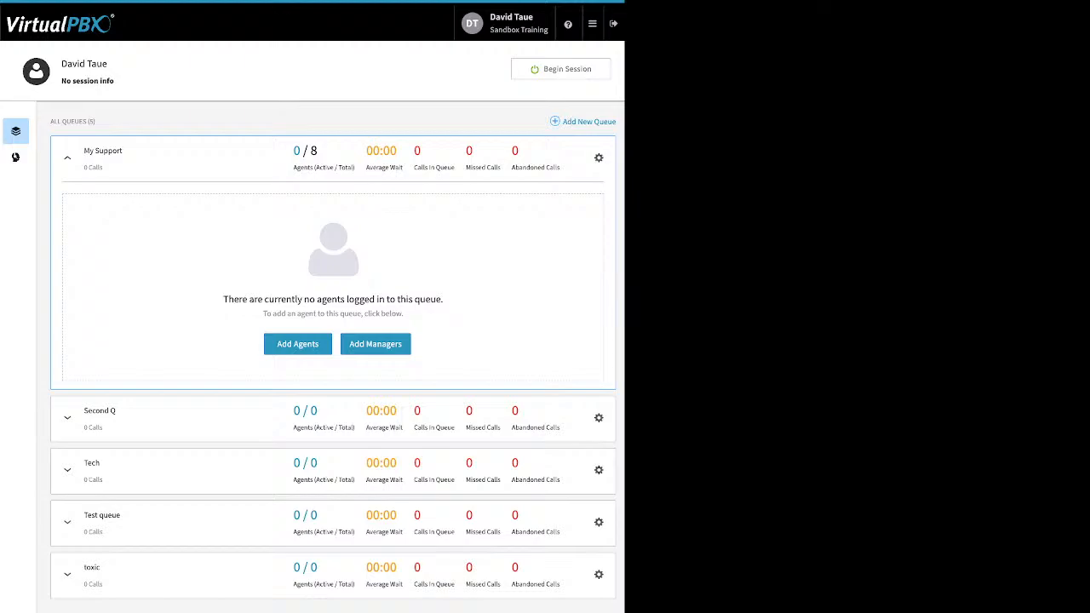
# Step: Choose ACD Queues from the navigation menu to refresh the five-queue dashboard
pyautogui.moveTo(593, 24)
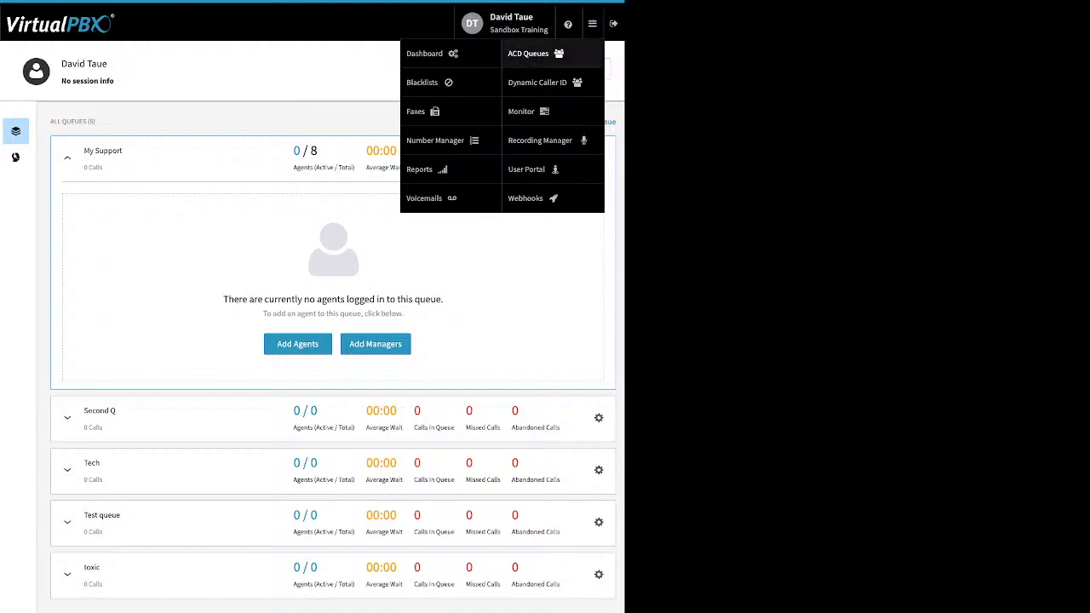
pyautogui.click(530, 53)
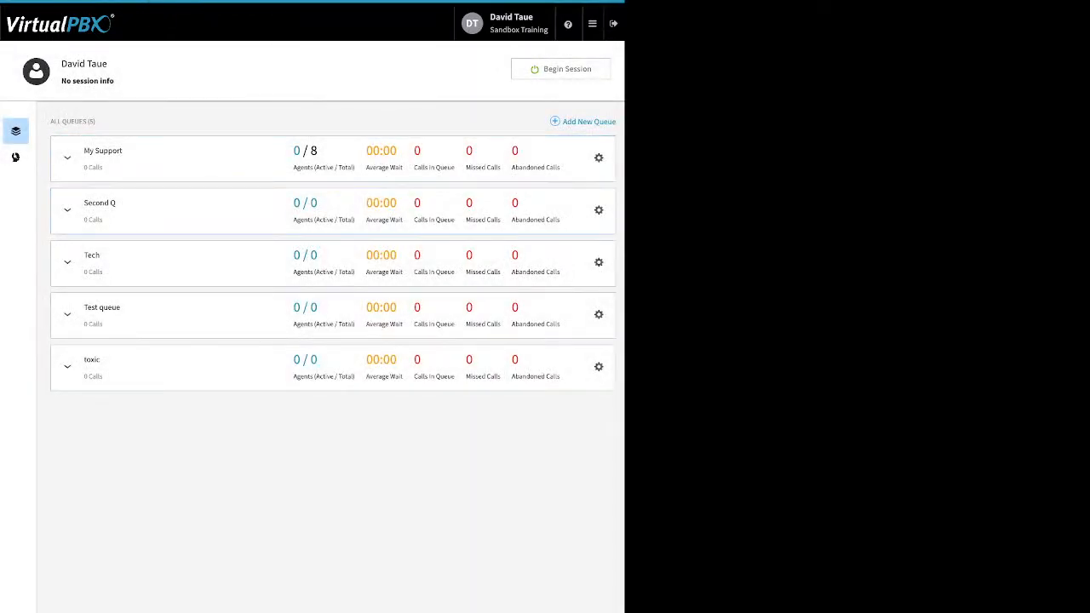
# Step: Begin an agent session and expand My Support, now showing 1 of 8 agents active
pyautogui.click(561, 69)
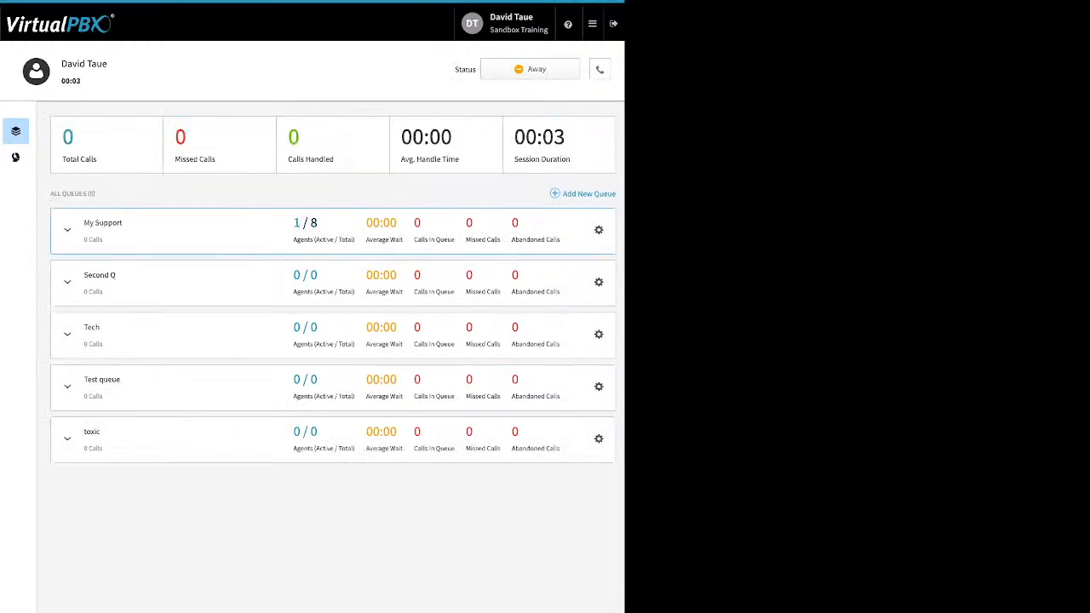
pyautogui.click(67, 230)
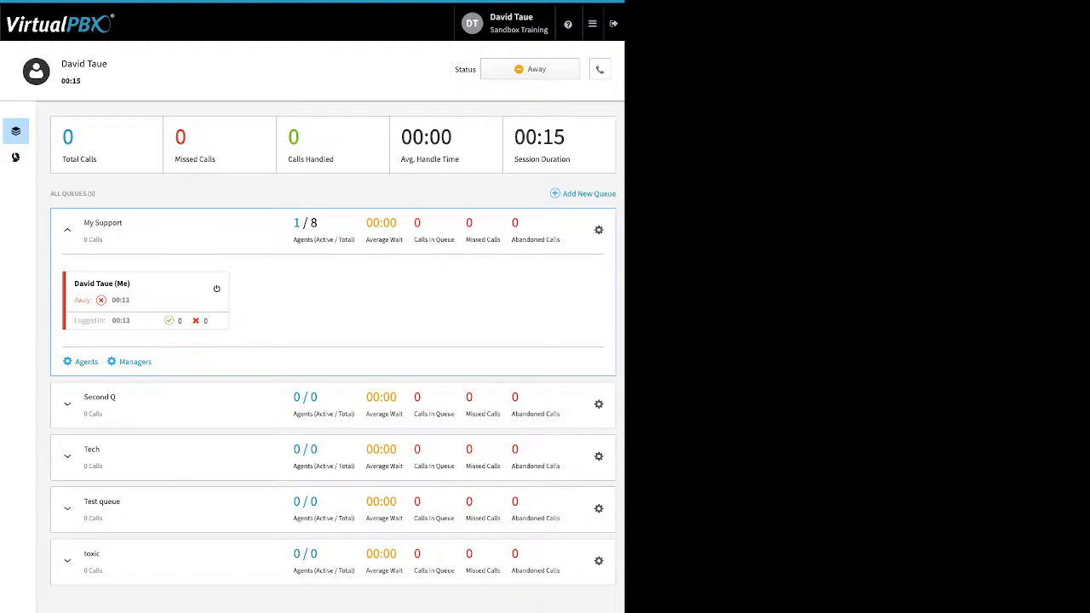
# Step: Show the default answering device settings and keep dtSand as the answering device
pyautogui.click(600, 69)
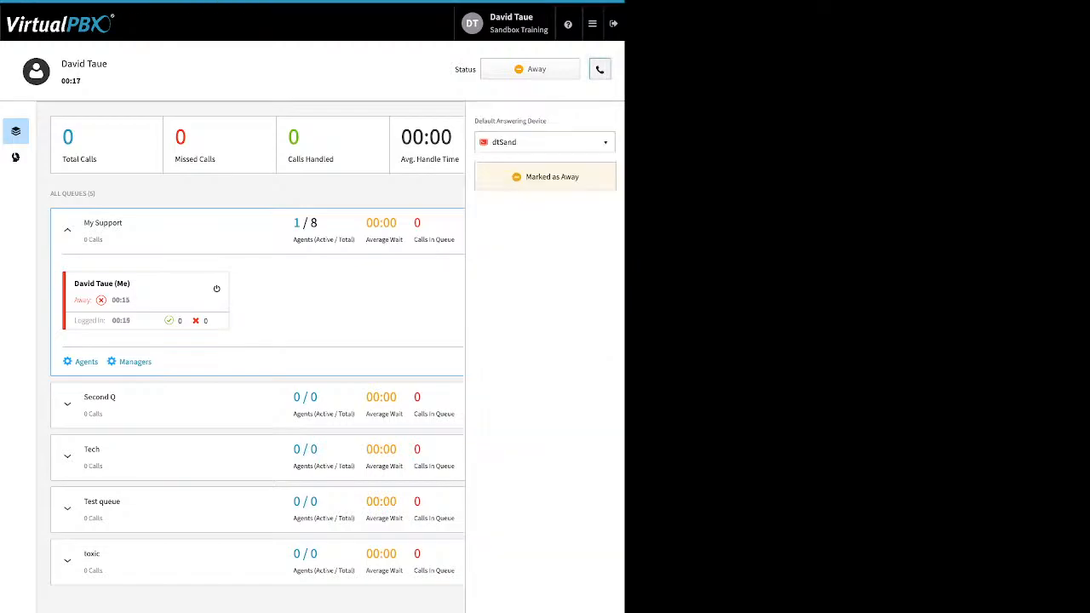
pyautogui.click(545, 142)
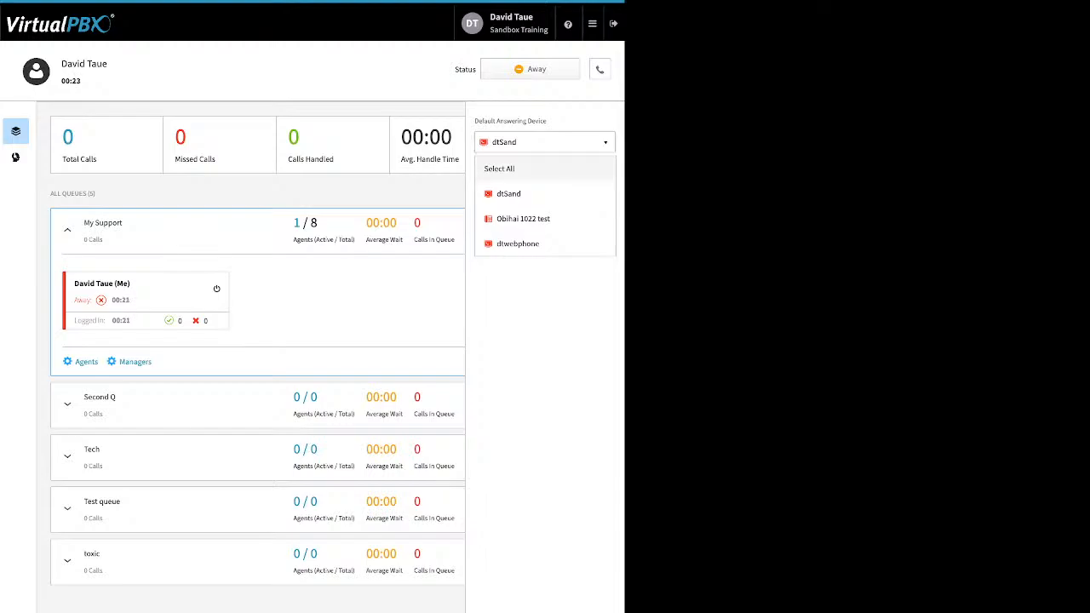
pyautogui.click(545, 194)
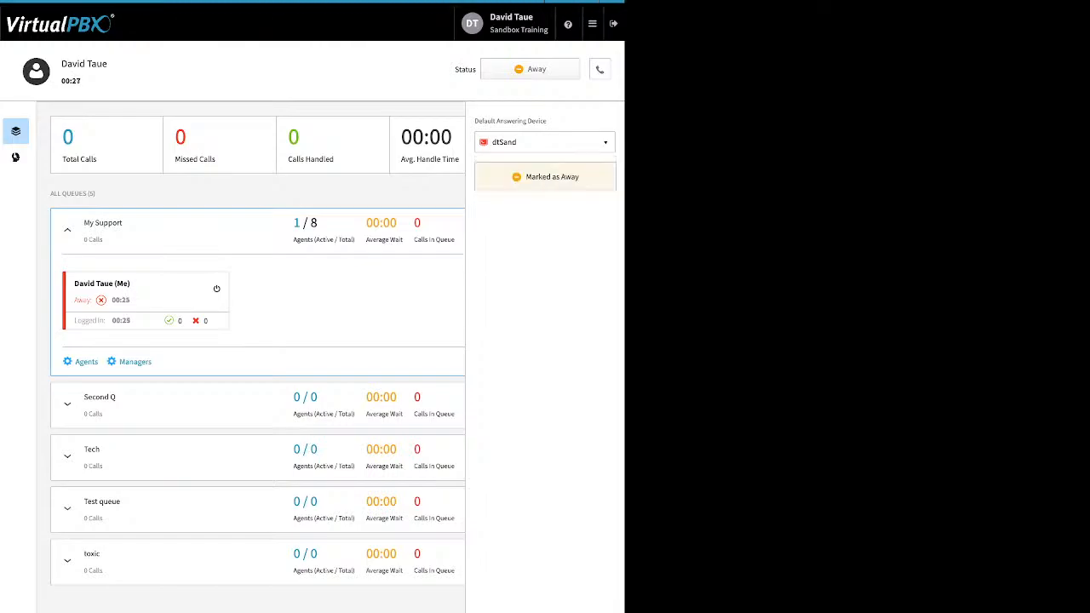
# Step: Close the device panel, mark the agent Ready in all queues, then set it back to Away
pyautogui.click(600, 69)
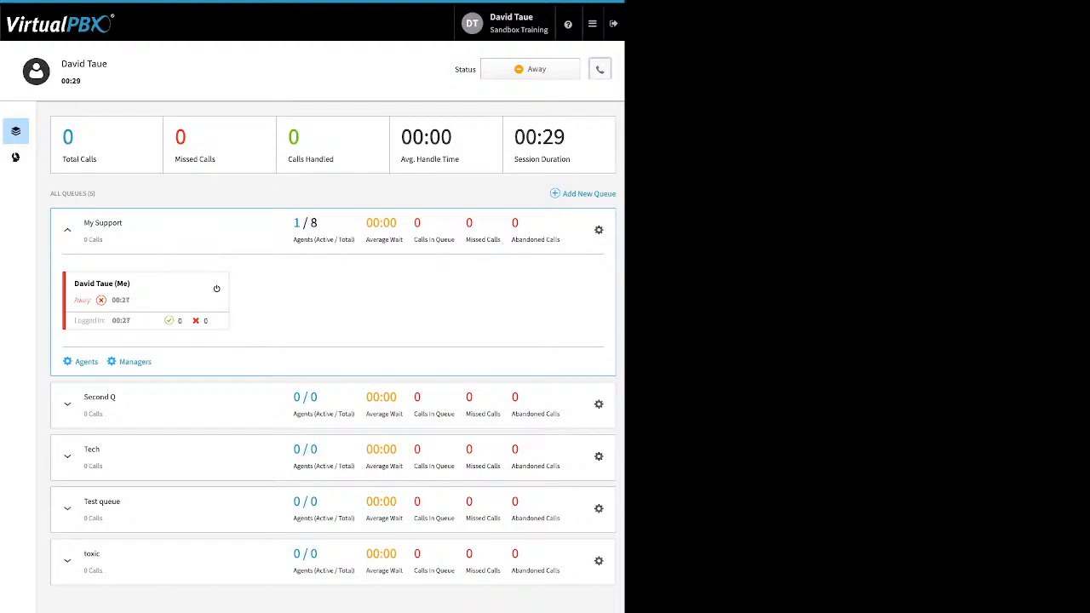
pyautogui.click(531, 69)
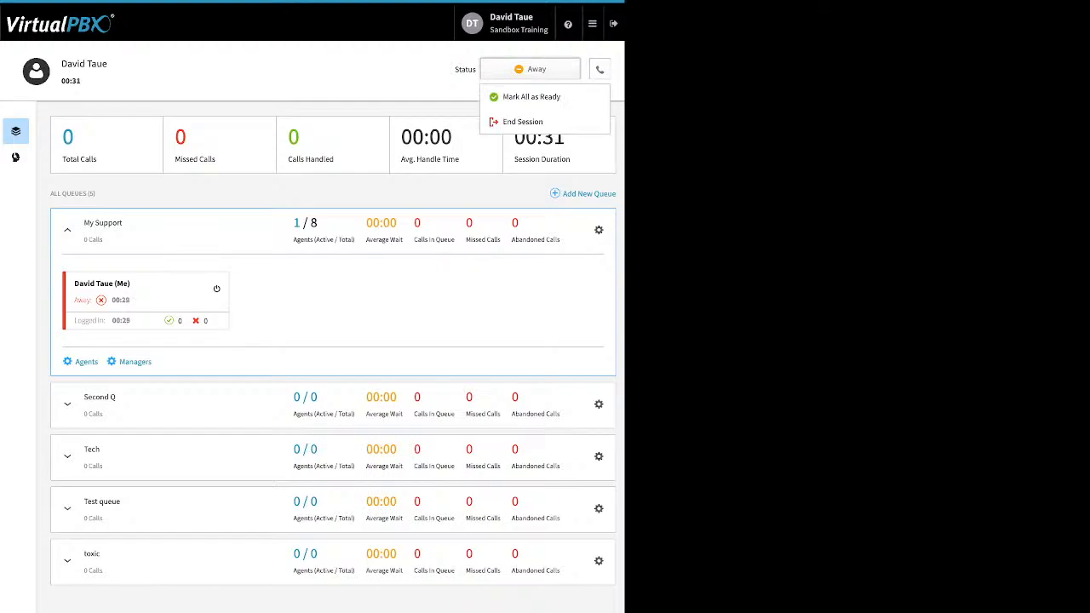
pyautogui.click(528, 97)
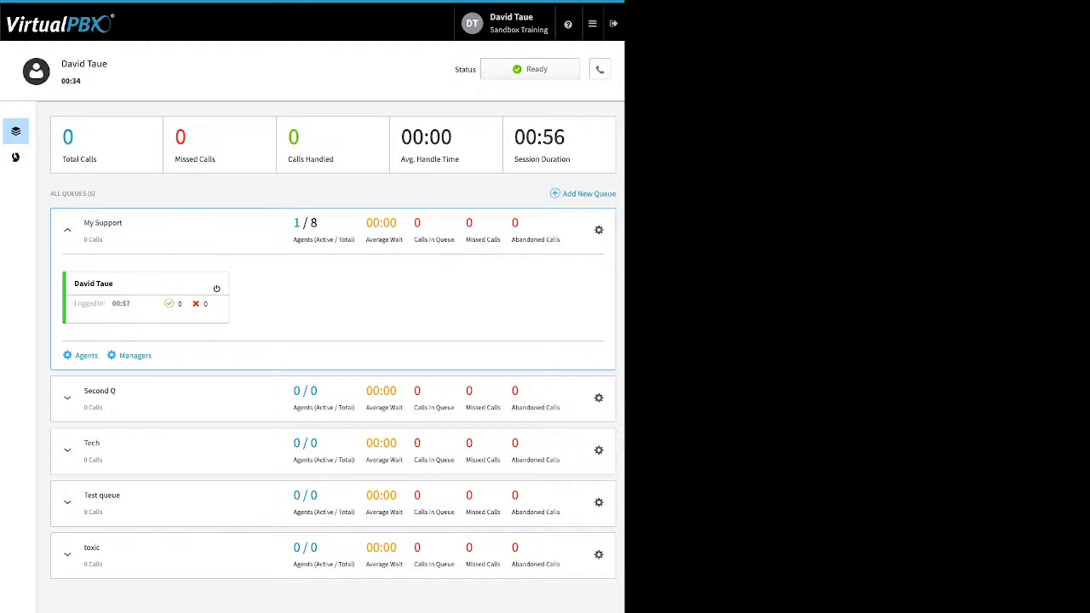
pyautogui.click(530, 69)
pyautogui.click(530, 97)
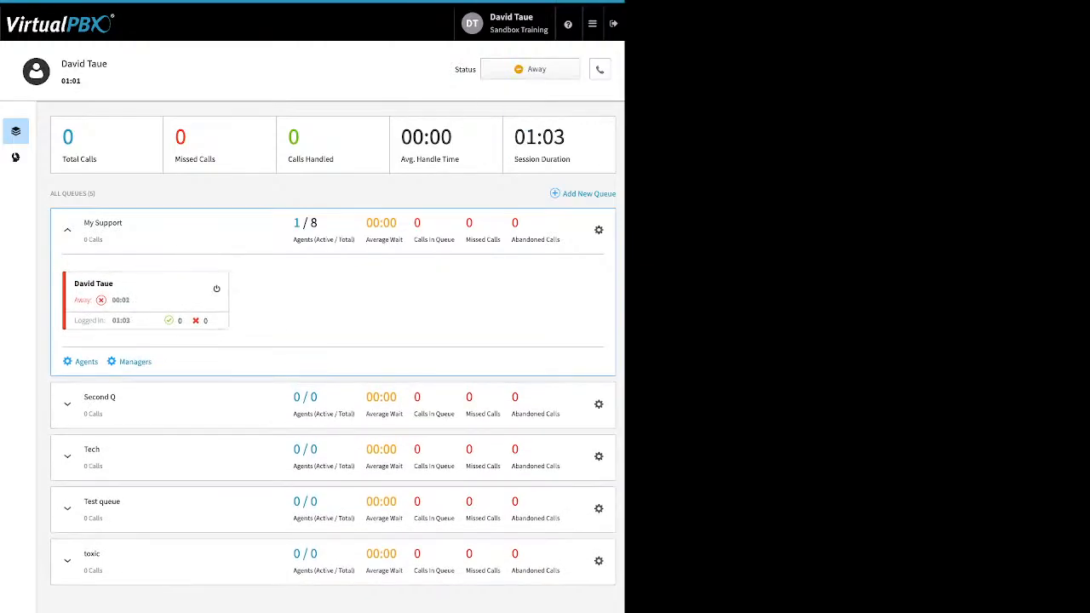
# Step: End the agent session, leaving My Support with 0 of 8 agents logged in
pyautogui.click(529, 69)
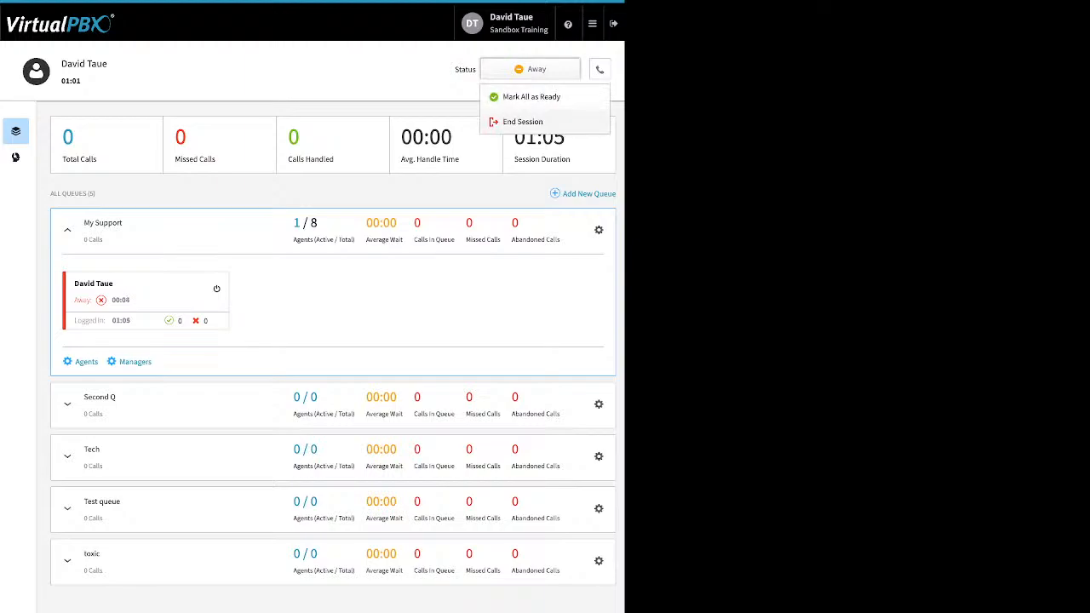
pyautogui.click(525, 122)
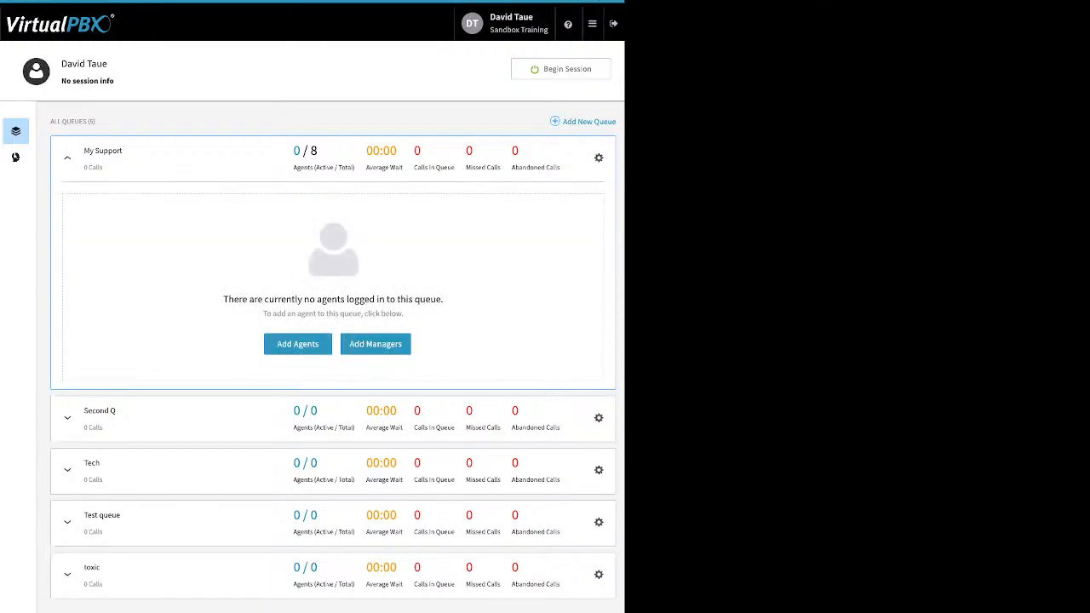
pyautogui.click(593, 23)
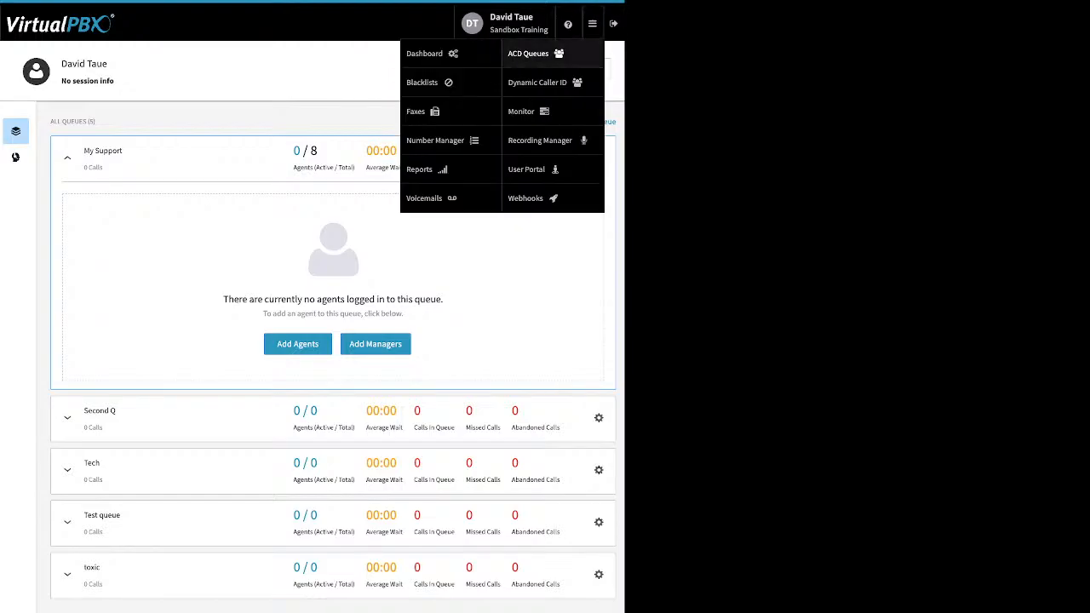
# Step: In Dynamic Caller ID, inspect the 408 rule's area code 409 and close without saving
pyautogui.moveTo(592, 24)
pyautogui.click(537, 83)
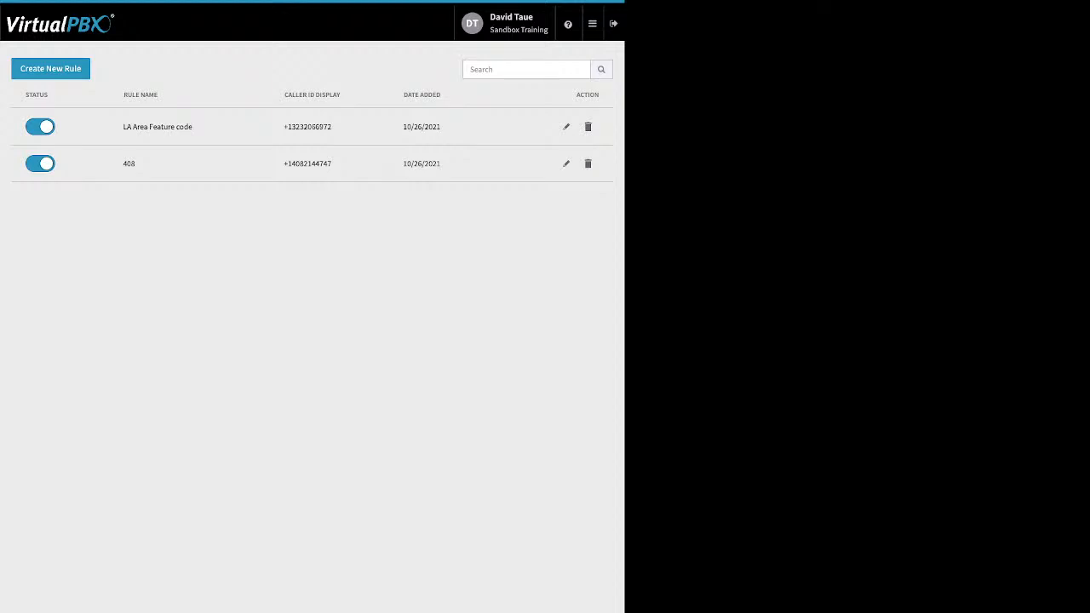
pyautogui.click(567, 164)
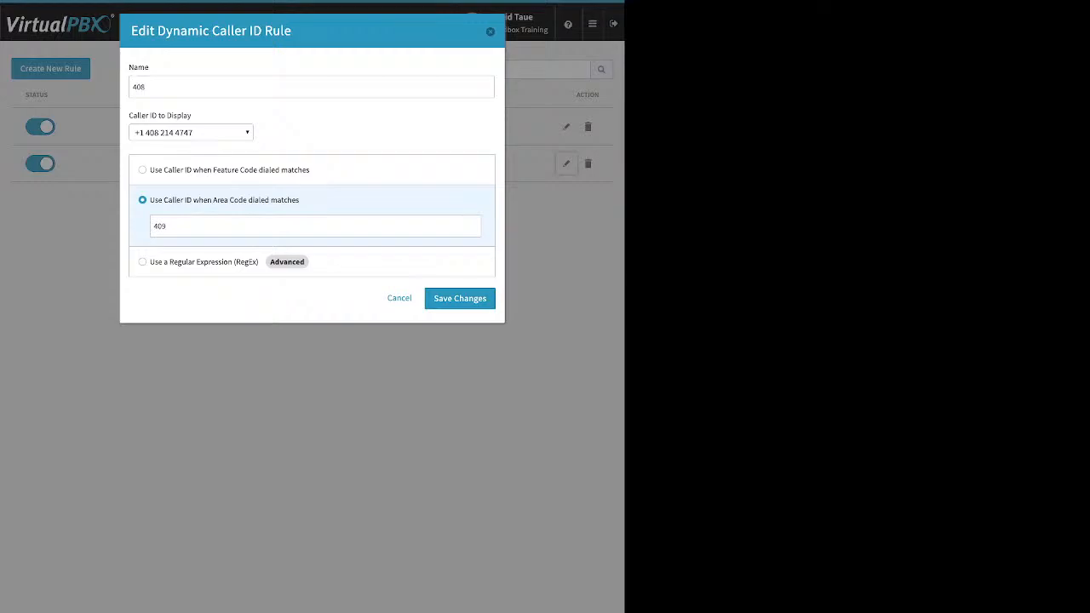
pyautogui.doubleClick(159, 227)
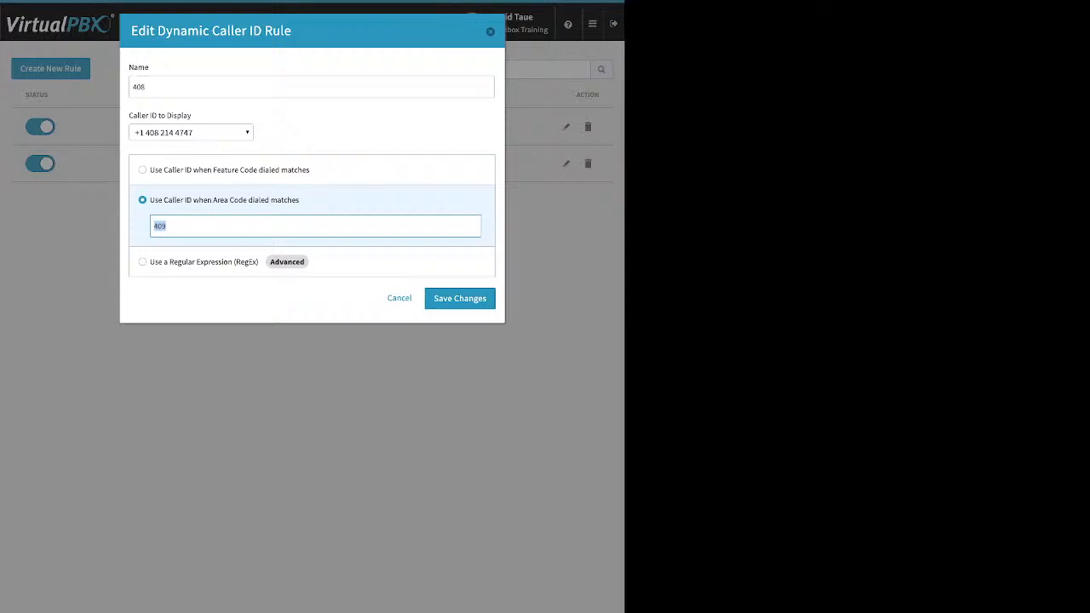
pyautogui.click(491, 32)
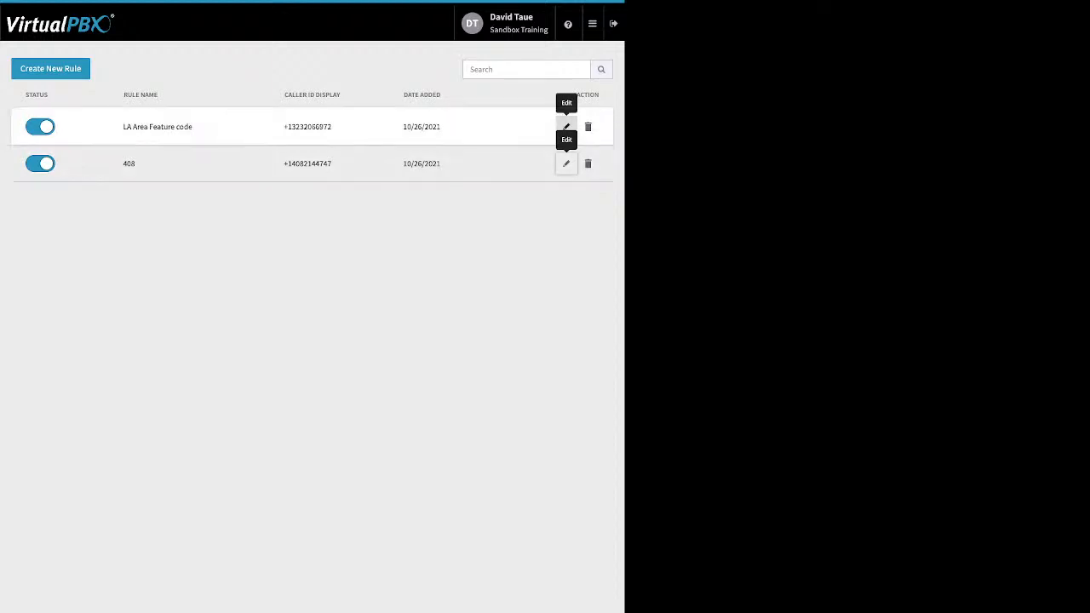
# Step: Inspect the LA Area Feature code rule (*550) without changes, then go to the Monitor page
pyautogui.click(567, 127)
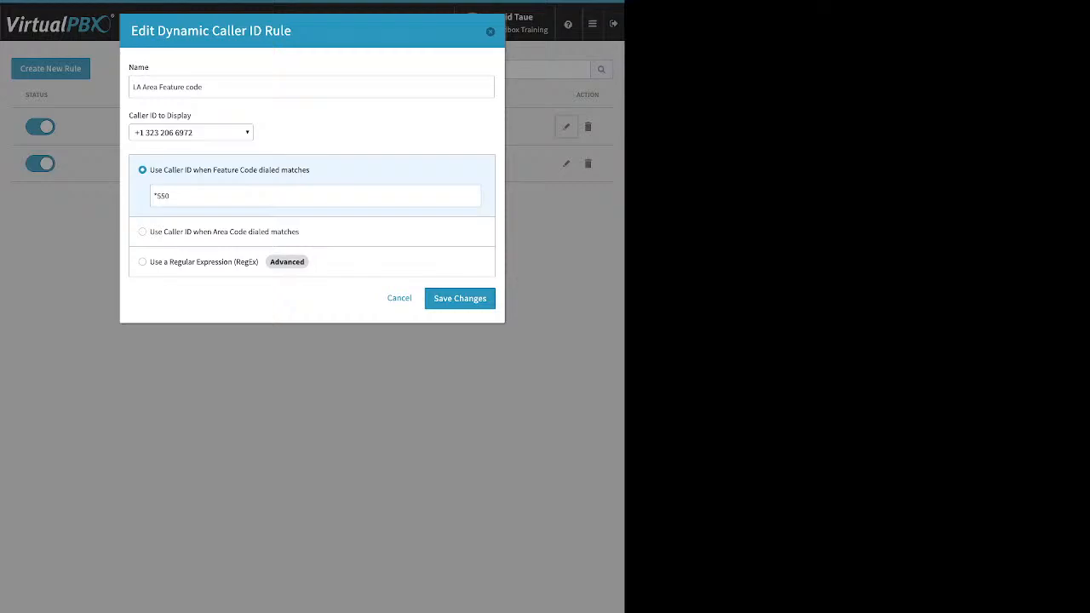
pyautogui.moveTo(171, 196); pyautogui.dragTo(153, 196)
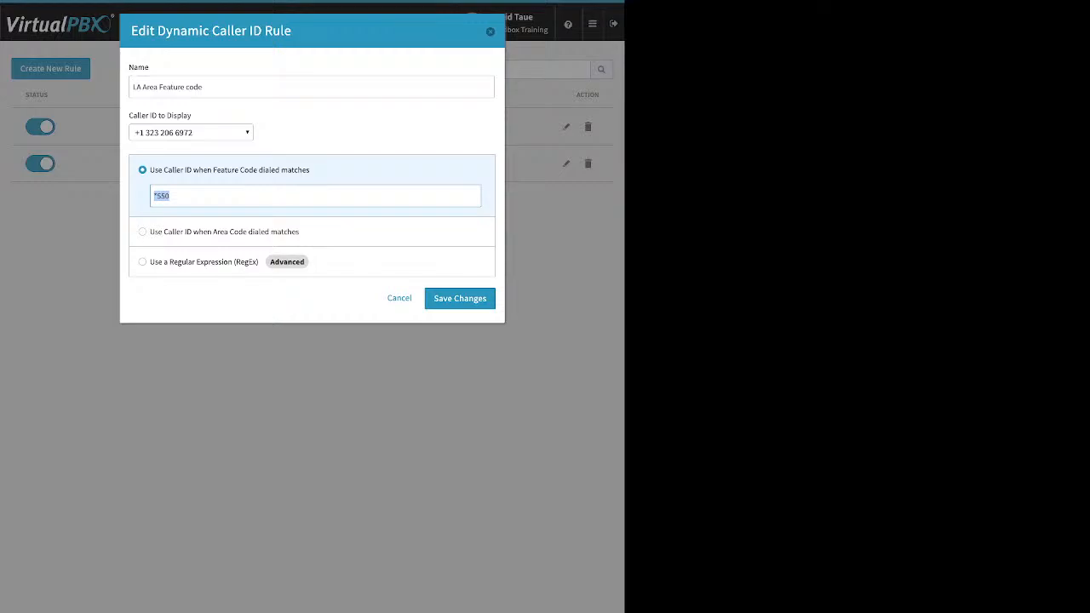
pyautogui.press('Escape')
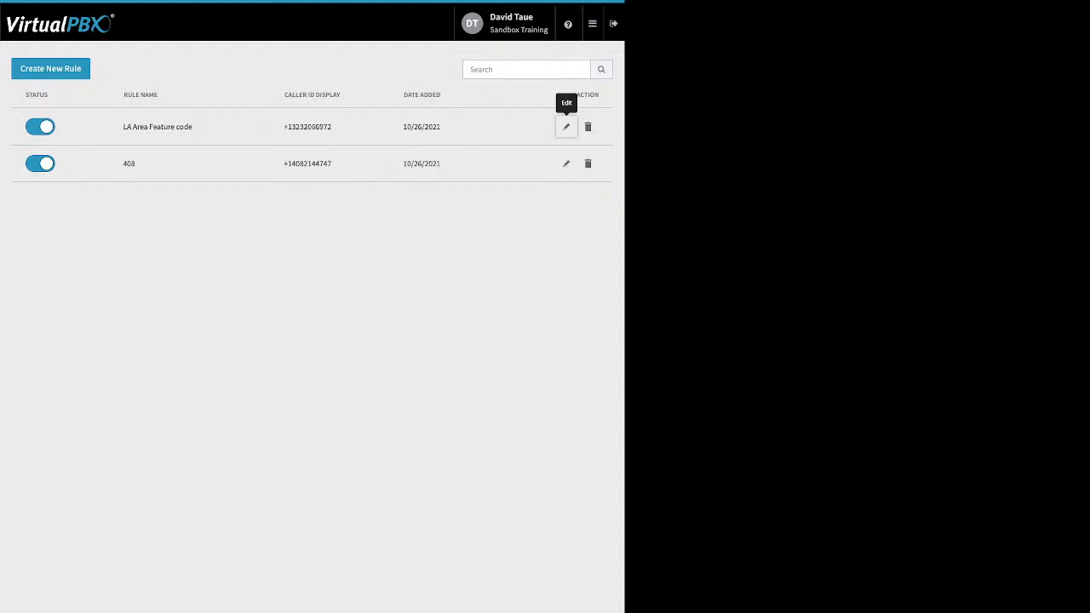
pyautogui.moveTo(593, 24)
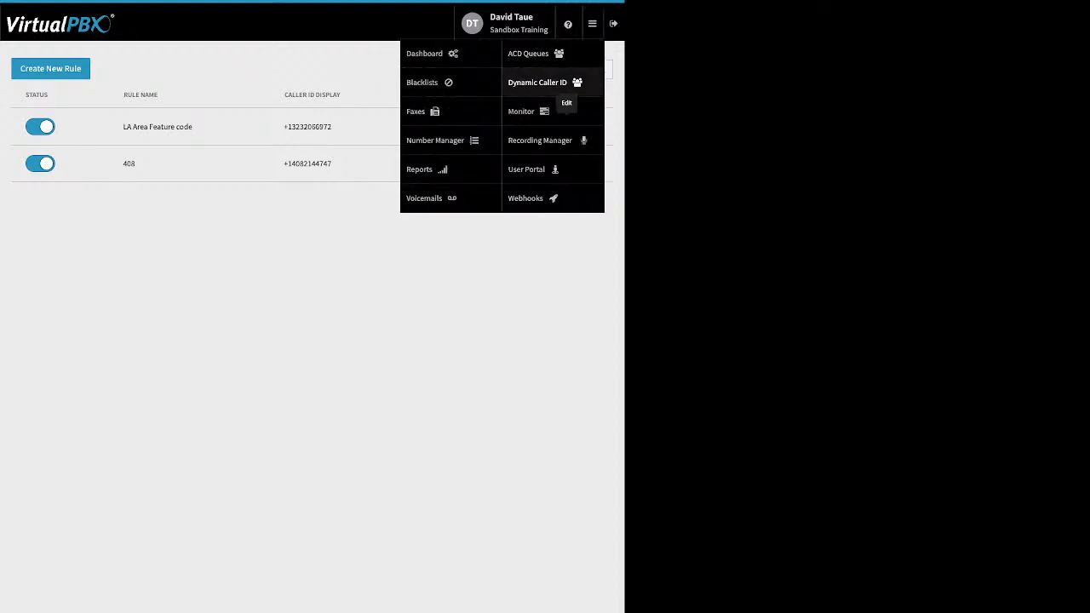
pyautogui.click(523, 112)
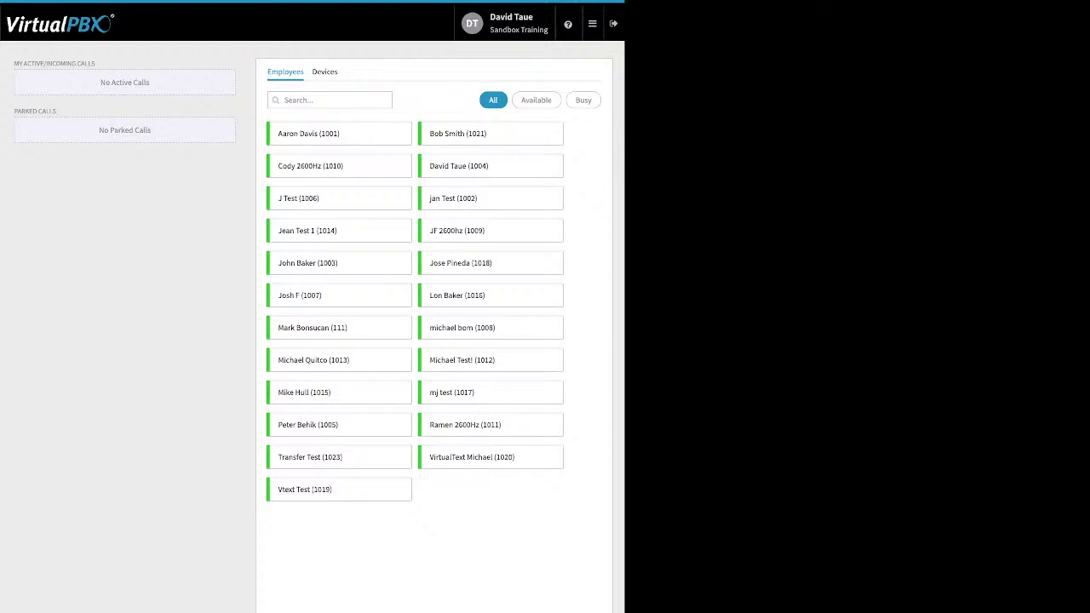
# Step: Filter Monitor employees by Available, Busy, then All, and check the Devices list
pyautogui.click(536, 100)
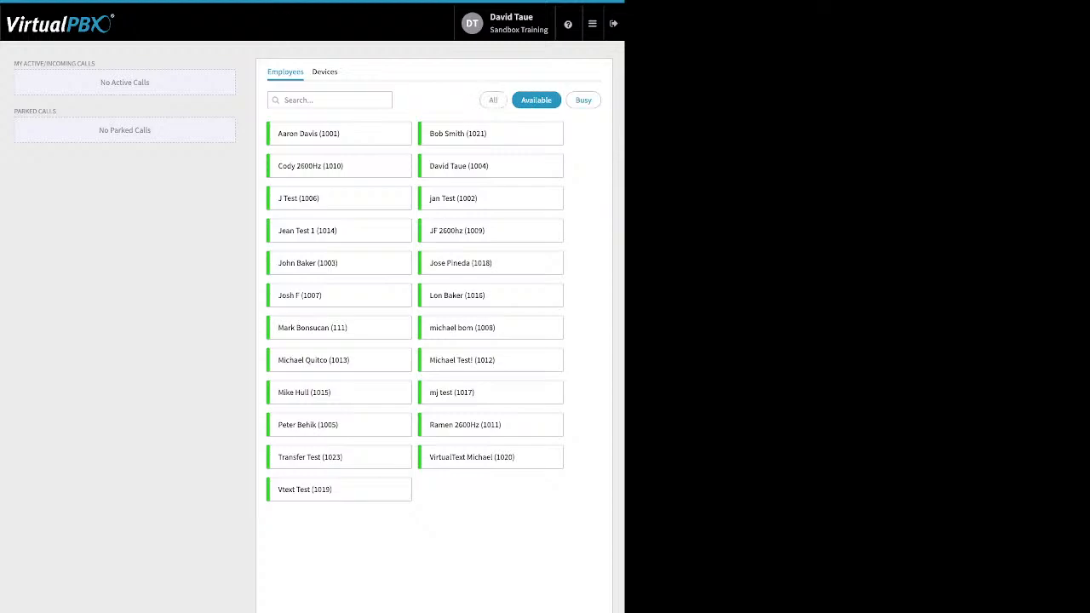
pyautogui.click(583, 100)
pyautogui.click(493, 100)
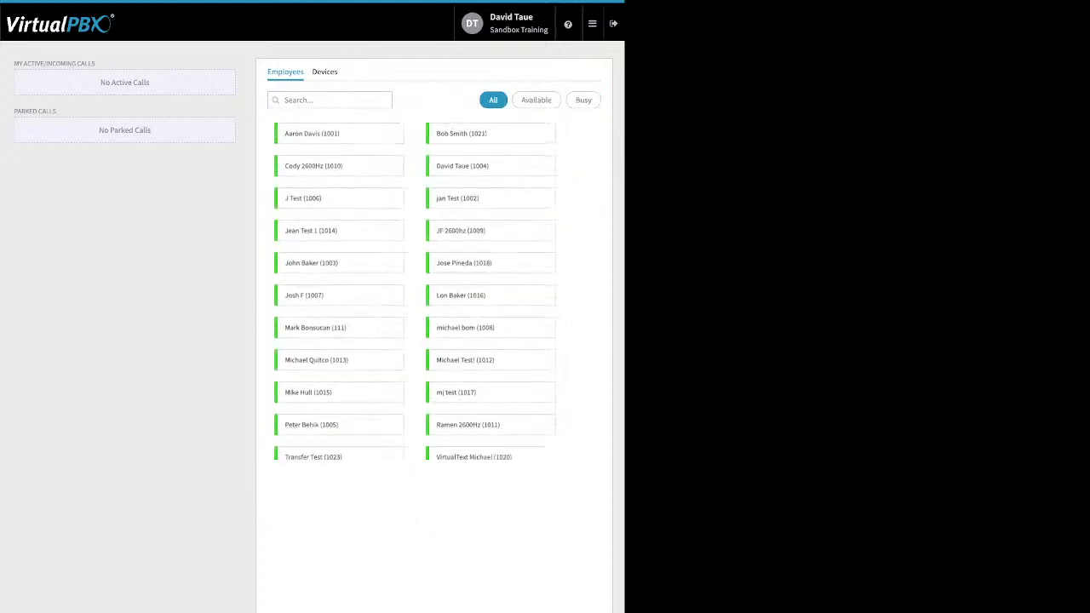
pyautogui.click(325, 73)
pyautogui.click(285, 72)
# Step: Highlight the incoming, active and parked calls panel text on the Monitor page
pyautogui.moveTo(175, 163); pyautogui.dragTo(37, 64)
pyautogui.click(174, 163)
pyautogui.moveTo(175, 163); pyautogui.dragTo(41, 64)
pyautogui.click(174, 164)
pyautogui.moveTo(174, 164); pyautogui.dragTo(23, 64)
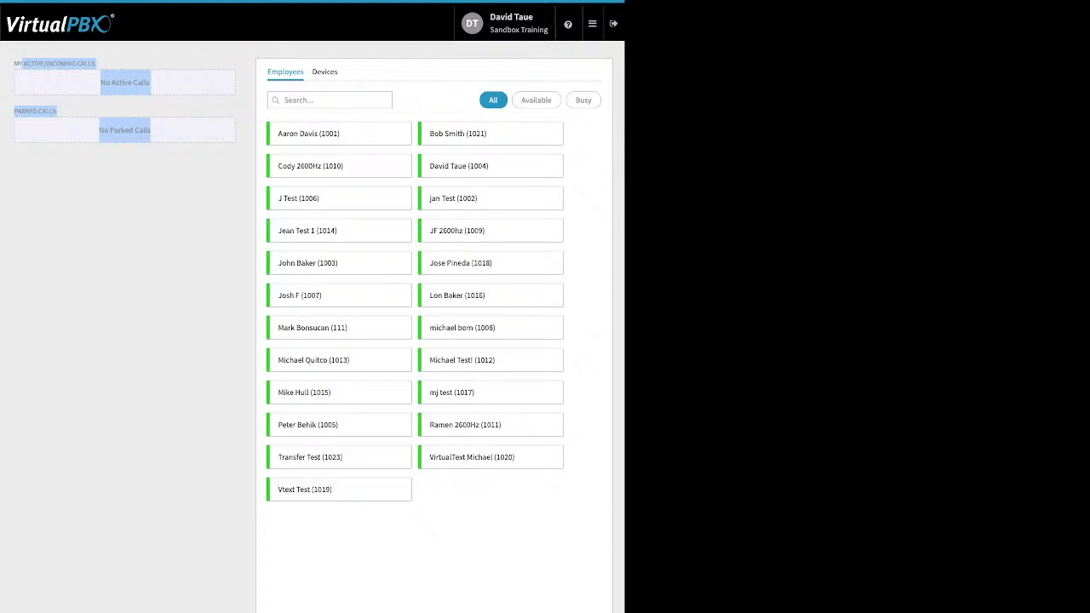
pyautogui.moveTo(593, 23)
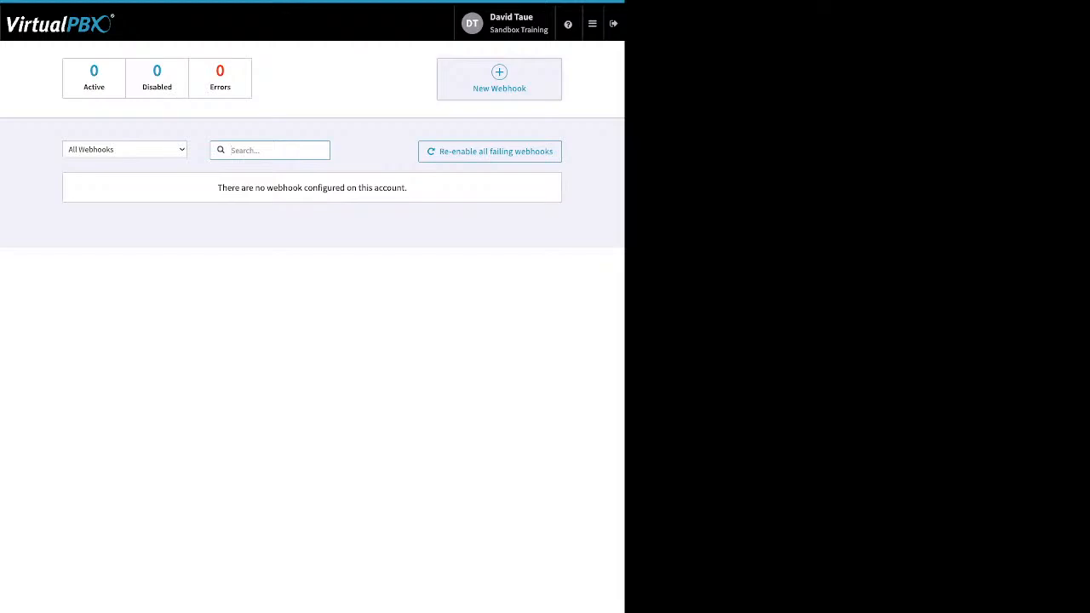
# Step: Start a new webhook, then switch to the User Portal from the admin apps menu
pyautogui.click(499, 79)
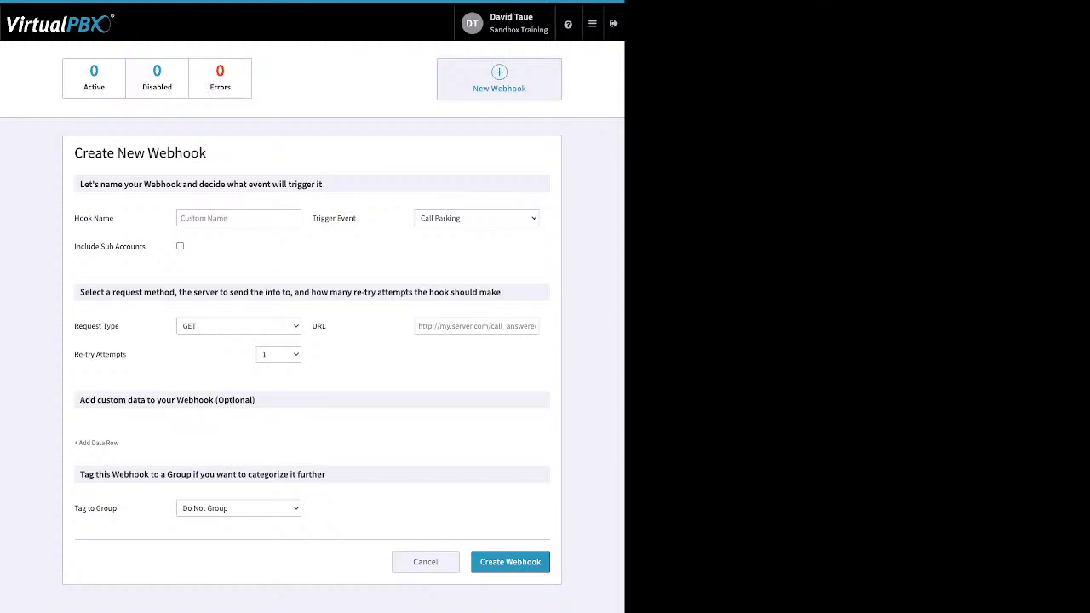
pyautogui.click(593, 24)
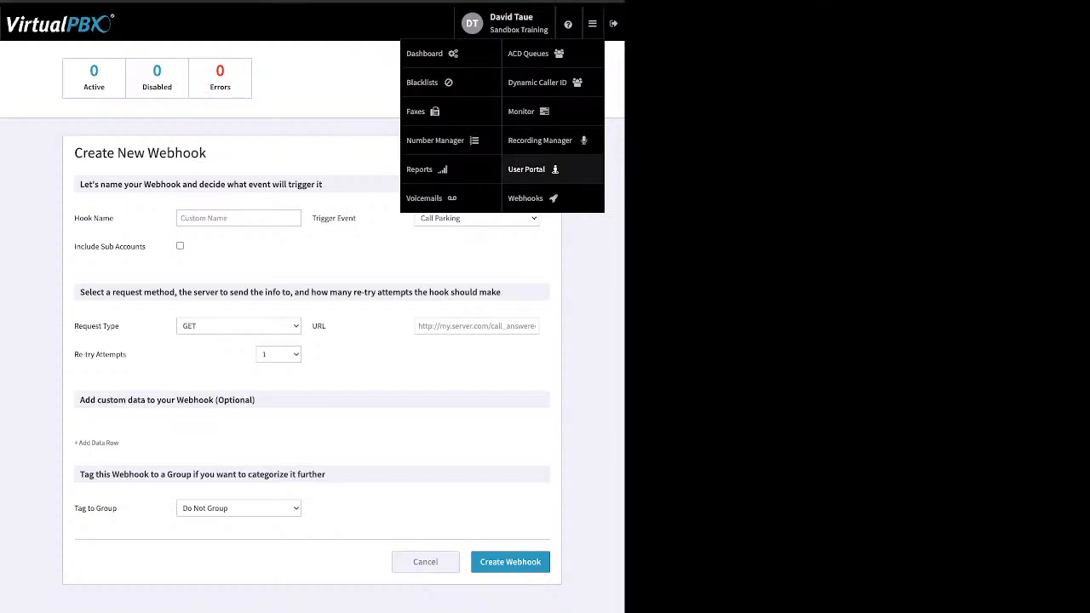
pyautogui.click(528, 168)
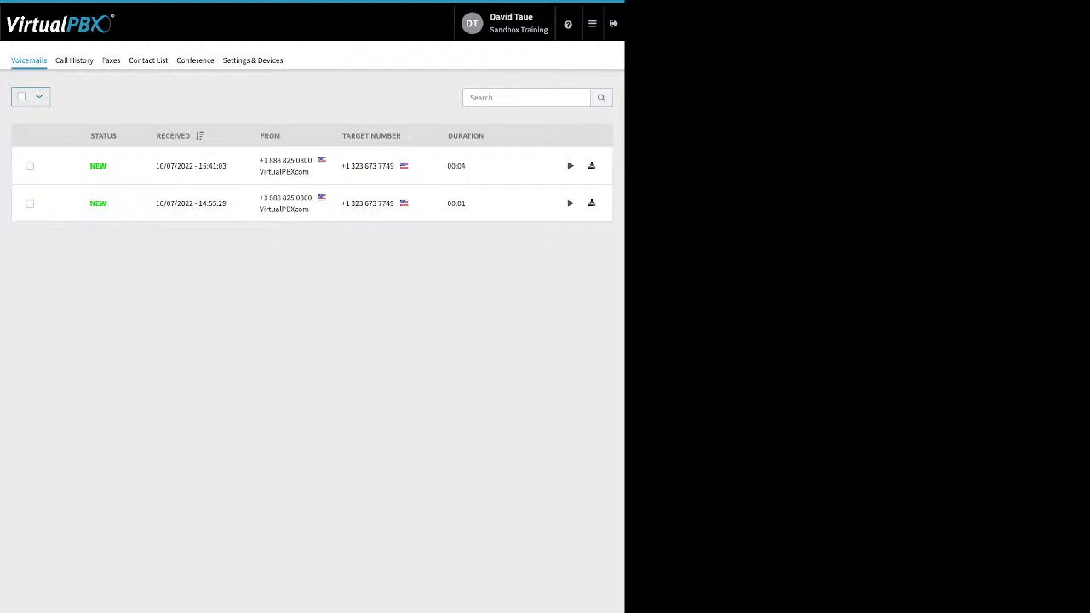
# Step: Select the first voicemail, then filter Call History to start from 10/01/2022
pyautogui.click(29, 166)
pyautogui.click(74, 61)
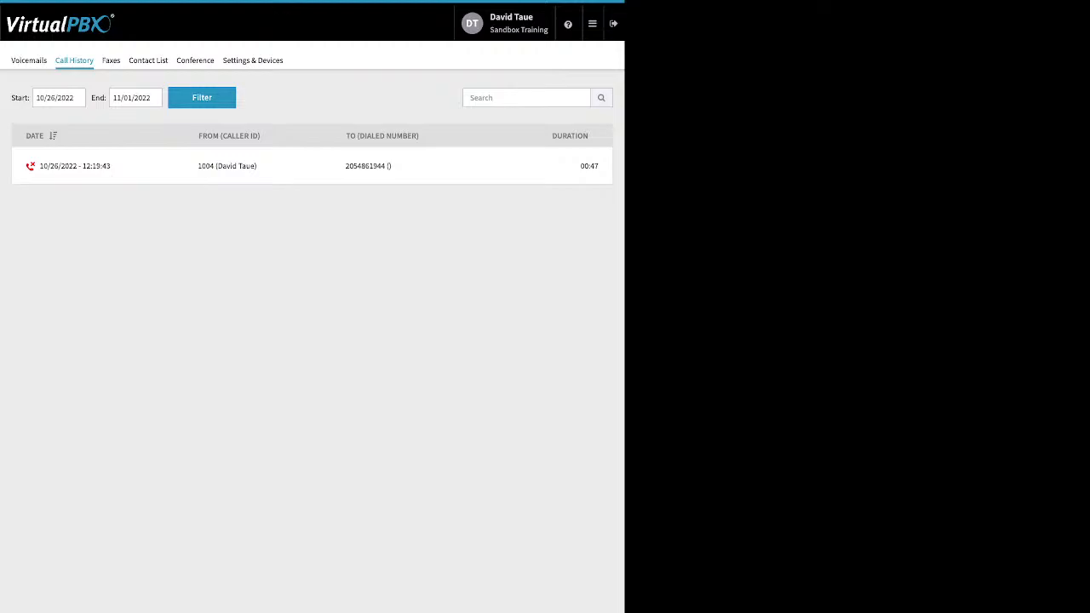
pyautogui.click(58, 98)
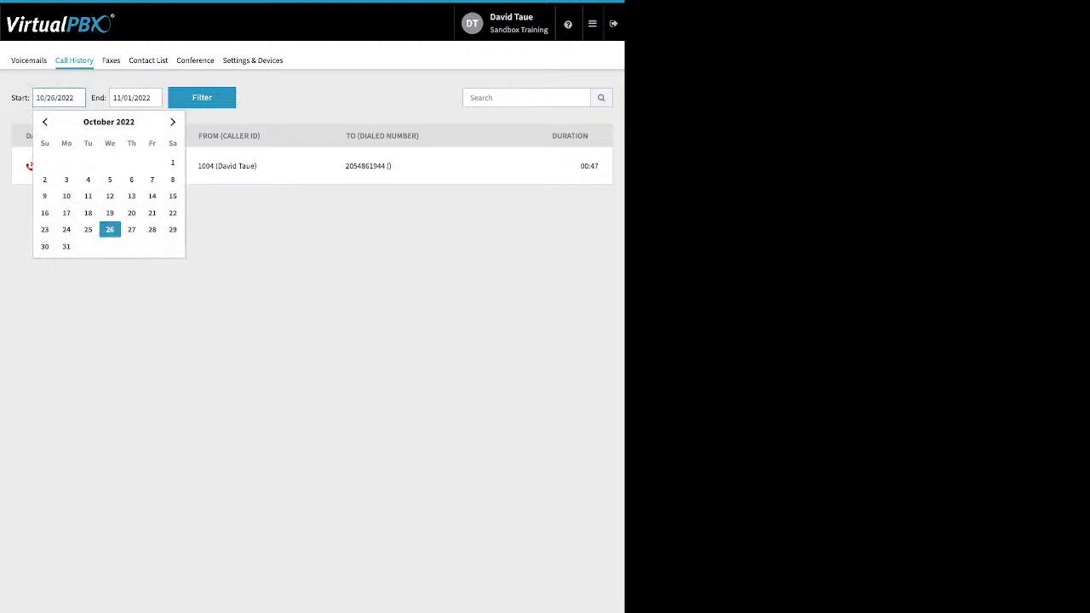
pyautogui.click(172, 162)
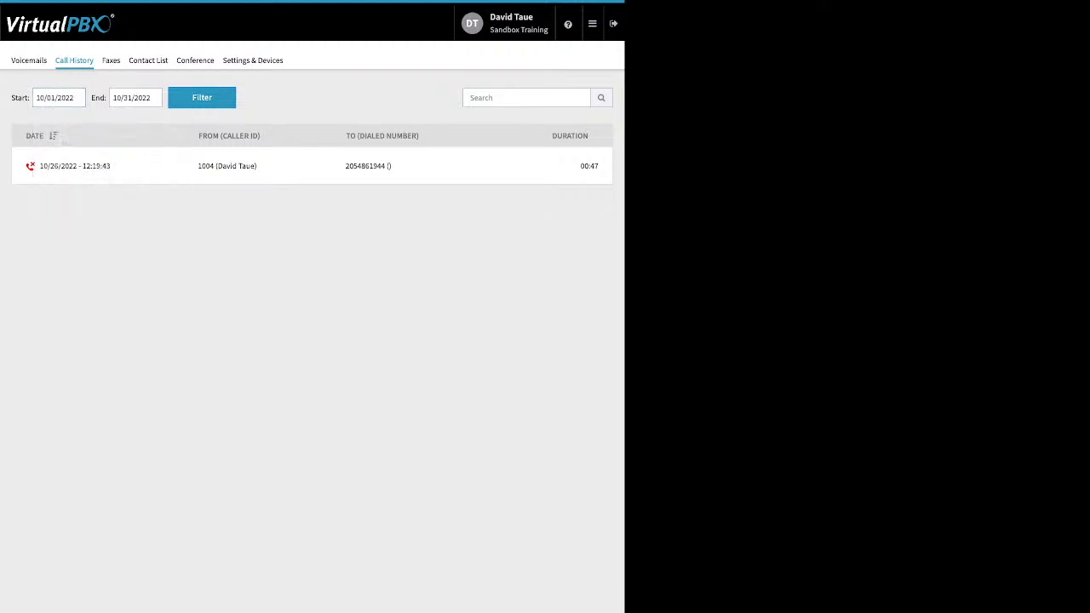
pyautogui.click(202, 97)
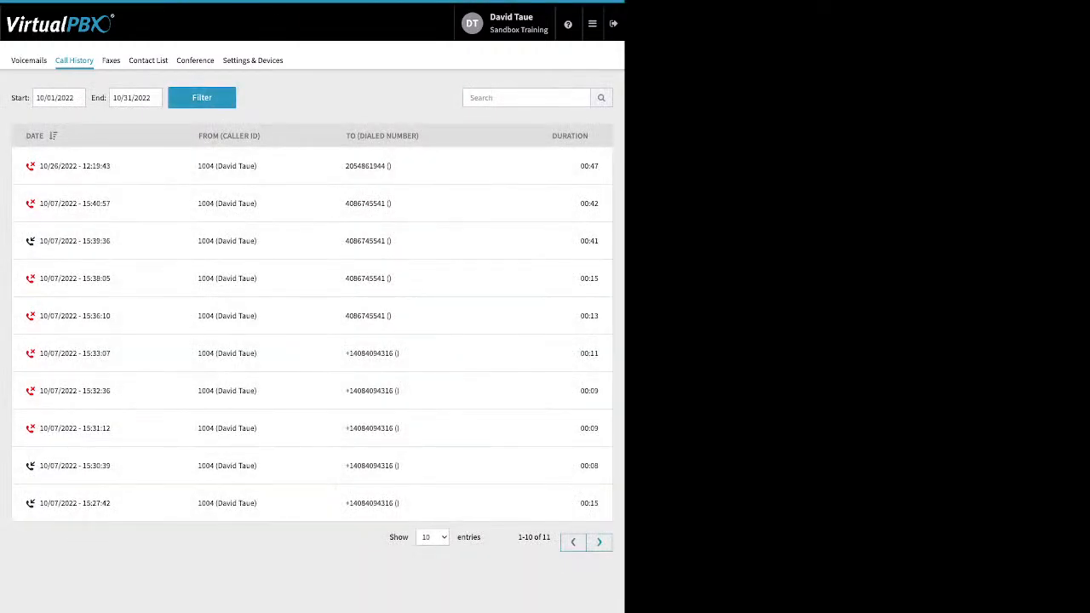
# Step: Browse the Faxes and Contact List tabs, ending on the Conference page
pyautogui.click(111, 60)
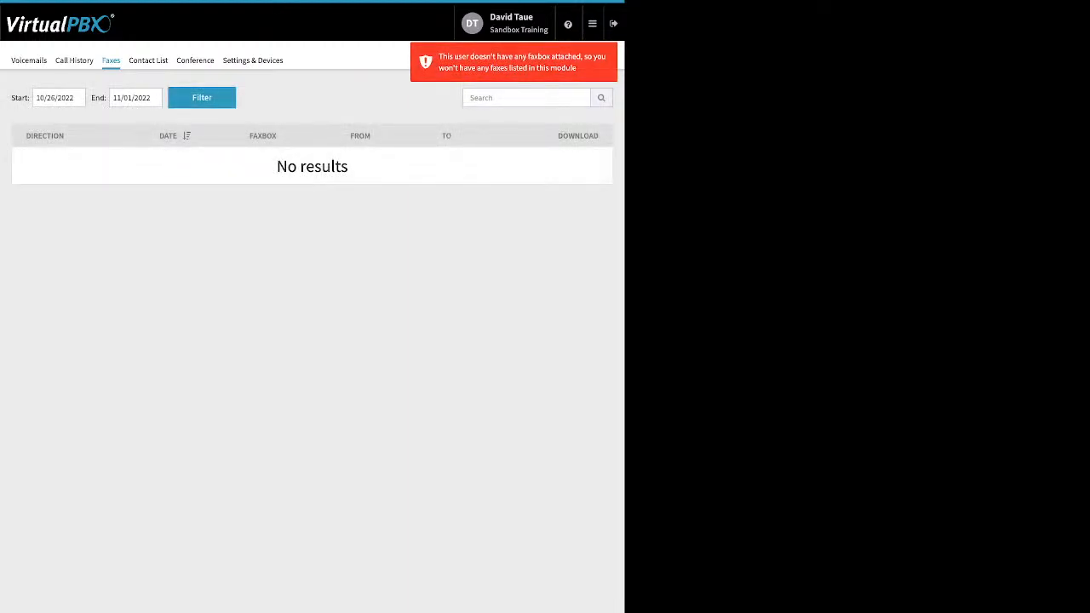
pyautogui.click(148, 61)
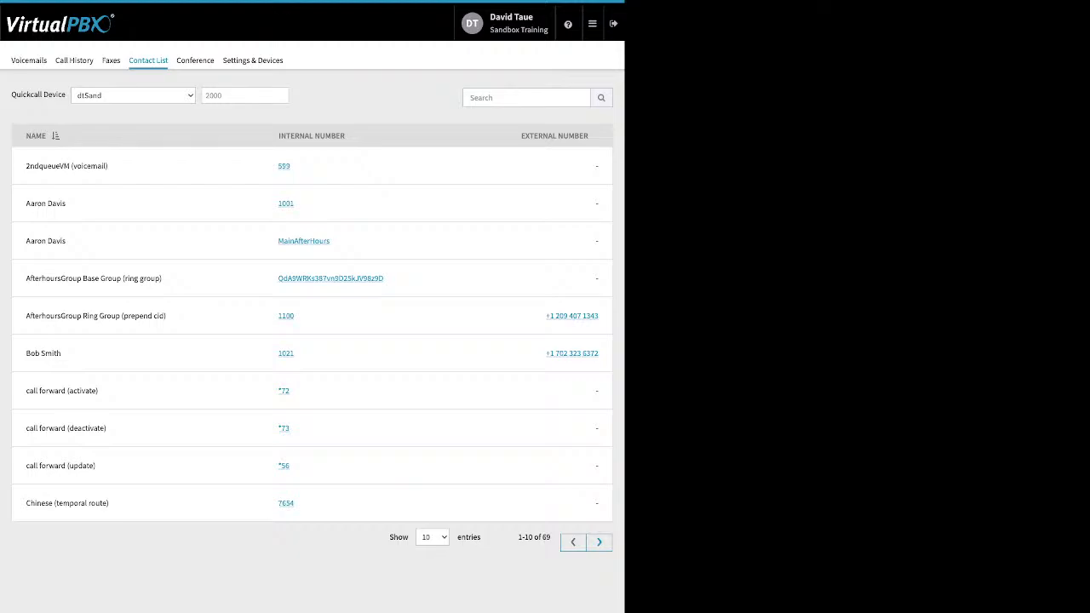
pyautogui.click(195, 60)
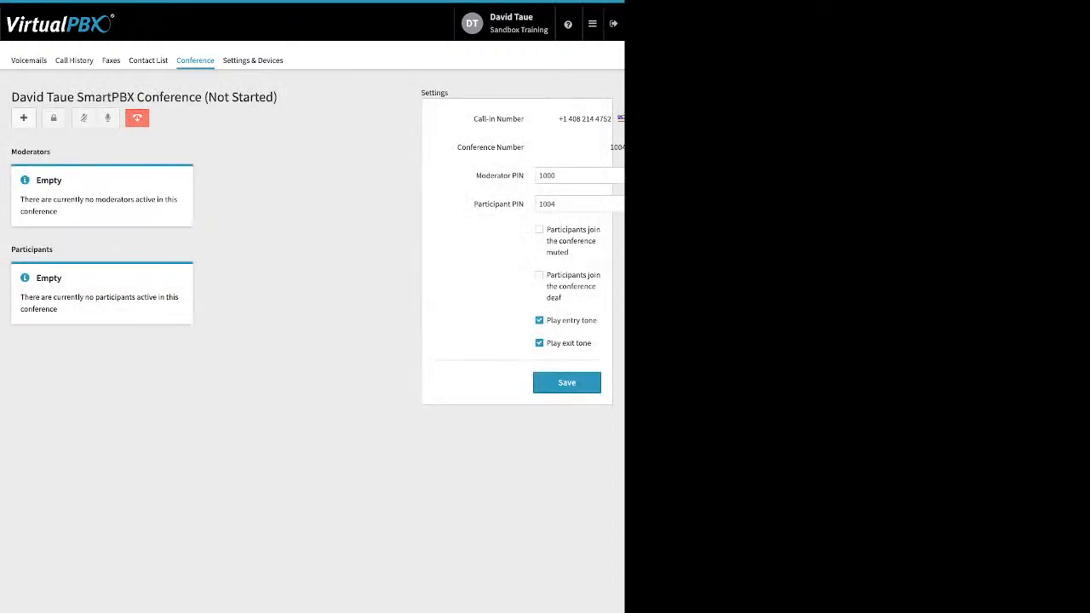
# Step: Review the conference PINs, muted/deaf join and entry/exit tone options, then go to Settings & Devices
pyautogui.moveTo(475, 176); pyautogui.dragTo(525, 205)
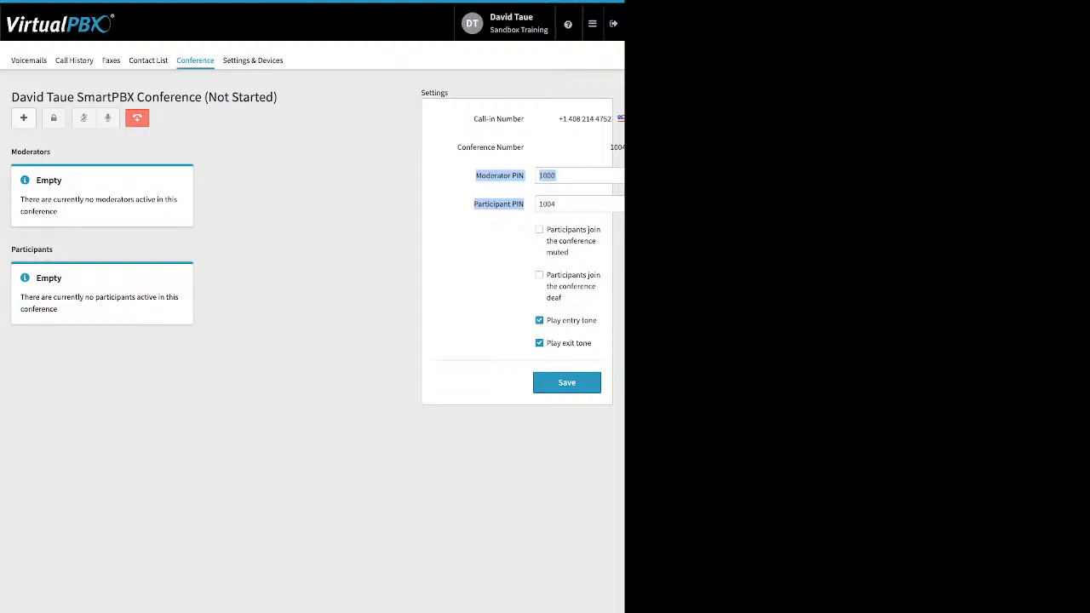
pyautogui.click(487, 247)
pyautogui.moveTo(547, 229); pyautogui.dragTo(565, 298)
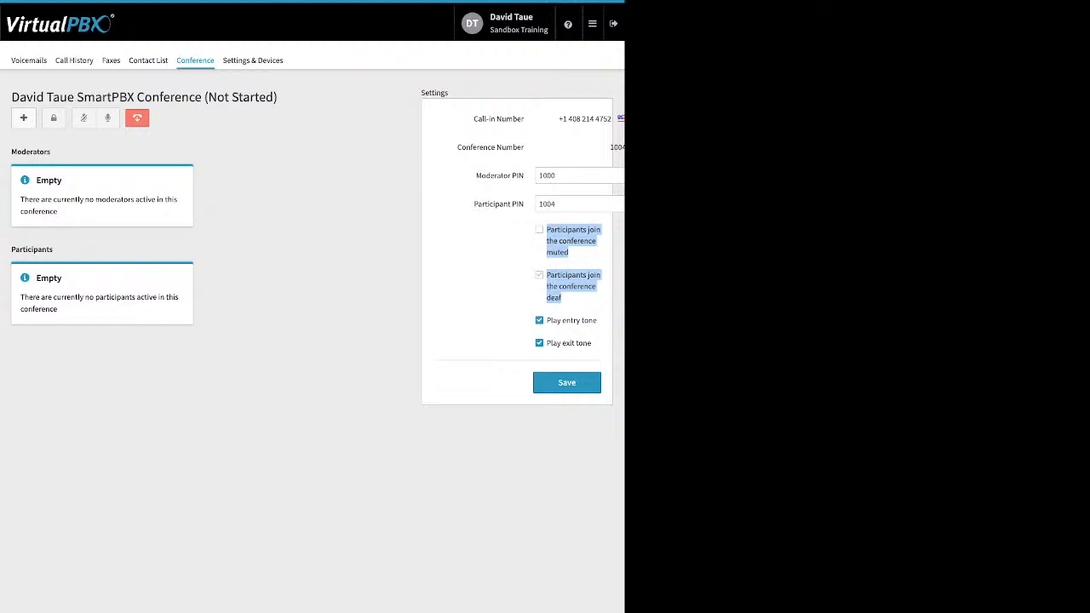
pyautogui.moveTo(547, 320); pyautogui.dragTo(576, 344)
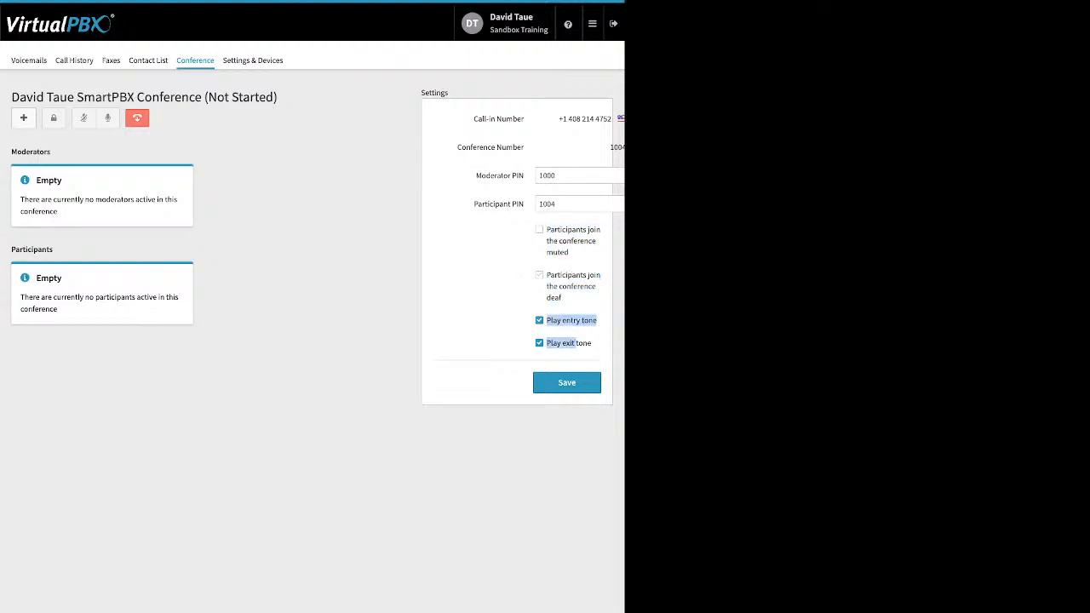
pyautogui.click(494, 318)
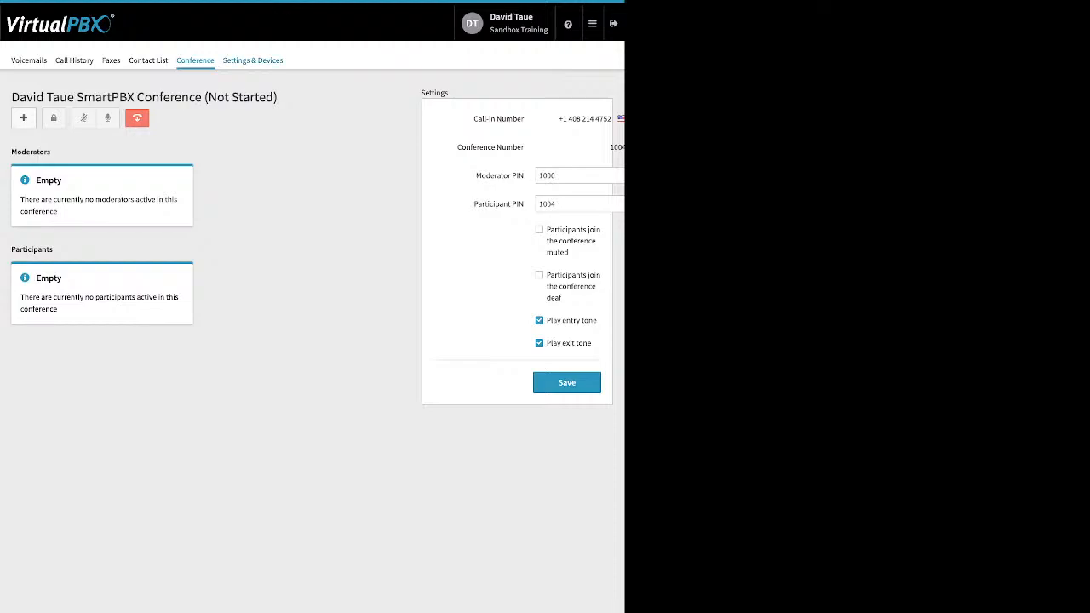
pyautogui.click(252, 60)
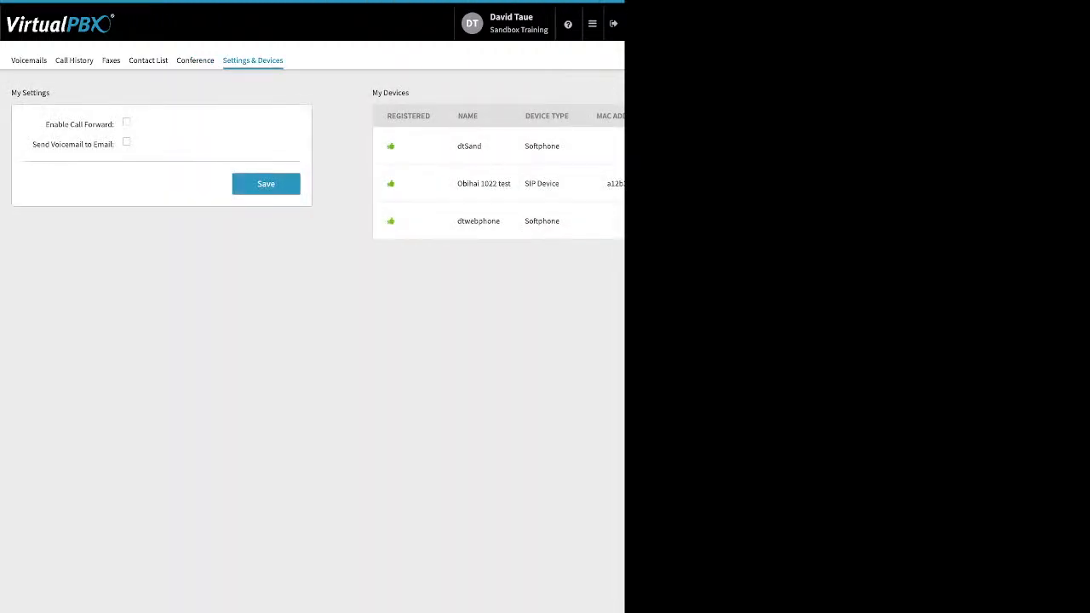
pyautogui.moveTo(114, 125); pyautogui.dragTo(59, 125)
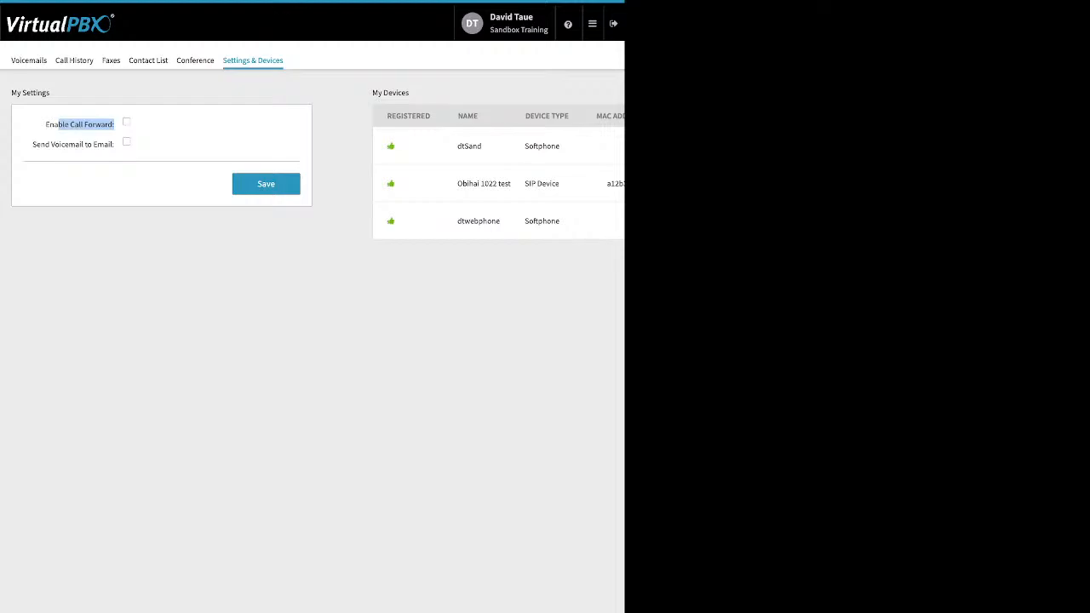
# Step: Tick Enable Call Forward, then return to the Dashboard through the admin apps menu
pyautogui.click(127, 122)
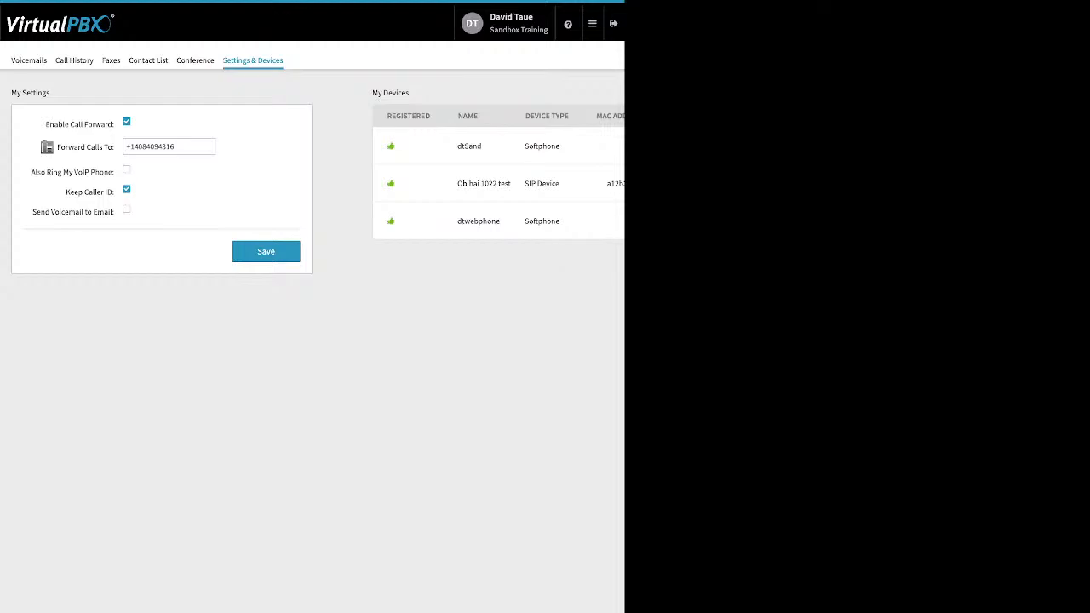
pyautogui.click(593, 24)
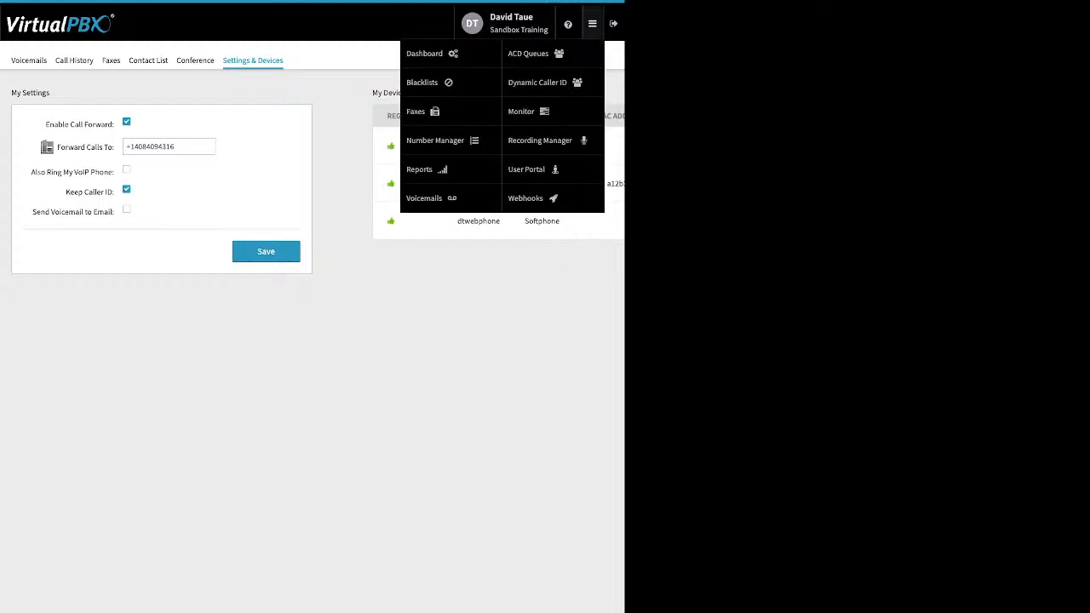
pyautogui.click(426, 54)
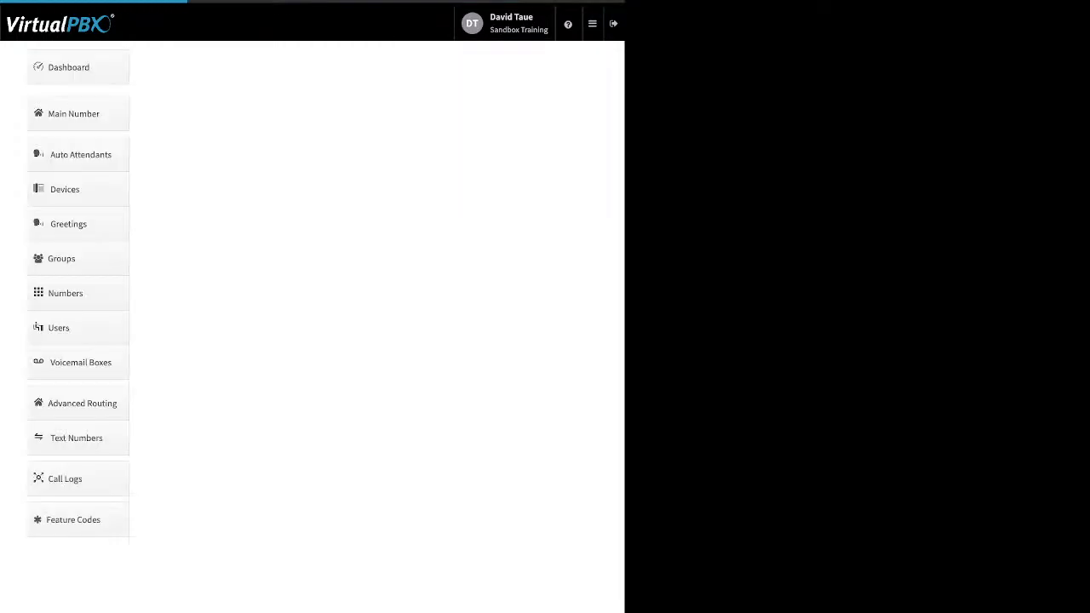